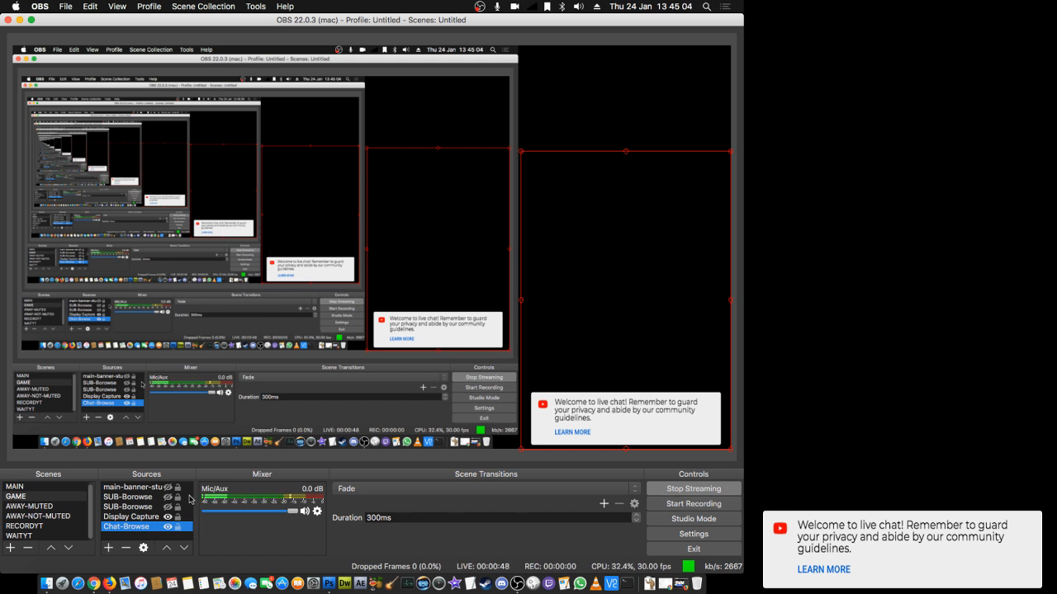
- Minimize the OBS window, the Firefox Live Control Room and the Chrome Live Dashboard to clear the desktop
left_click(23, 19)
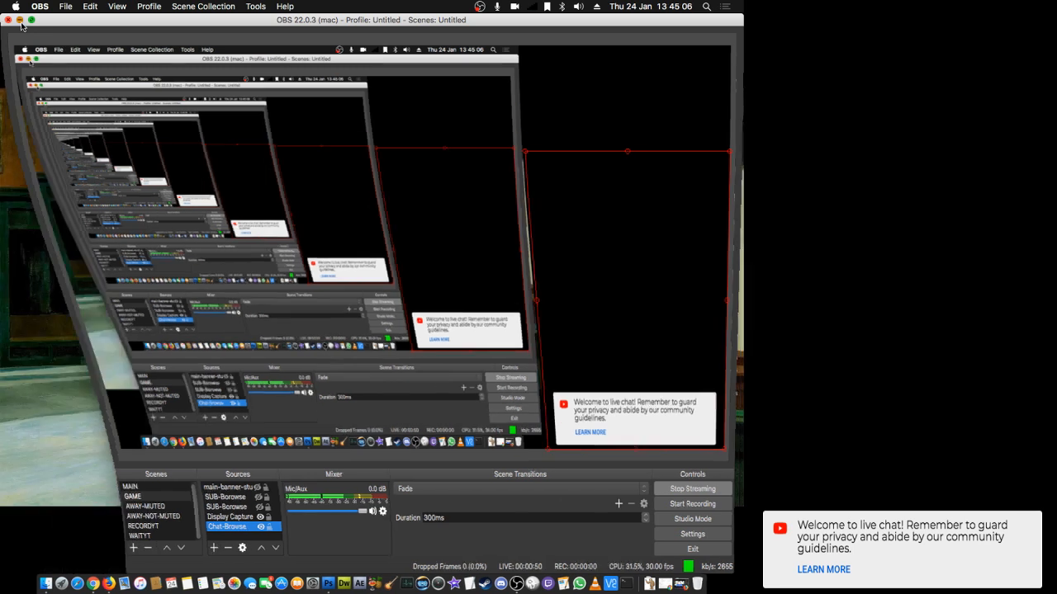
left_click(106, 584)
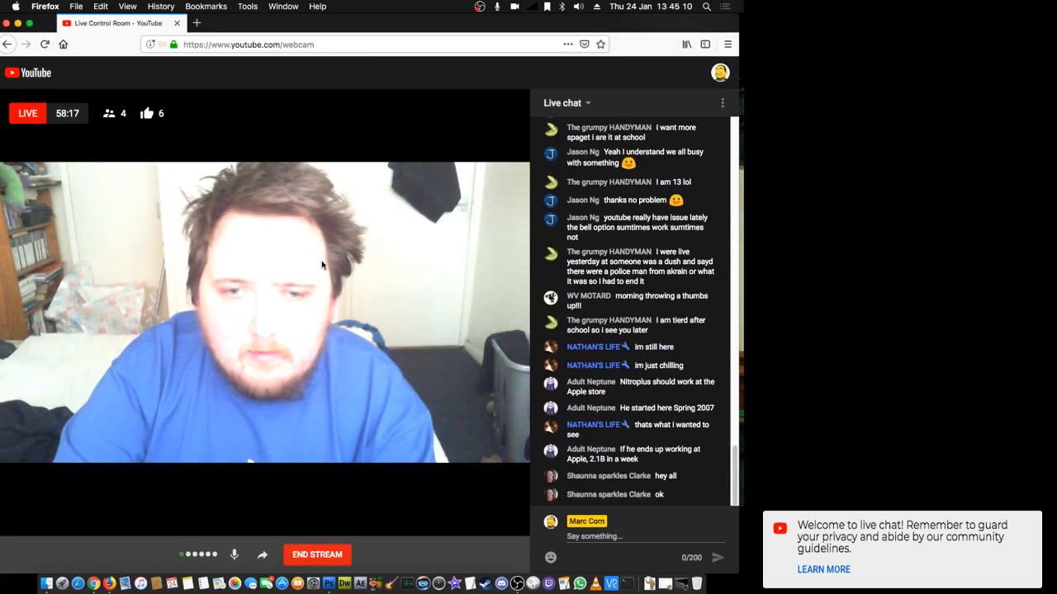
left_click(19, 23)
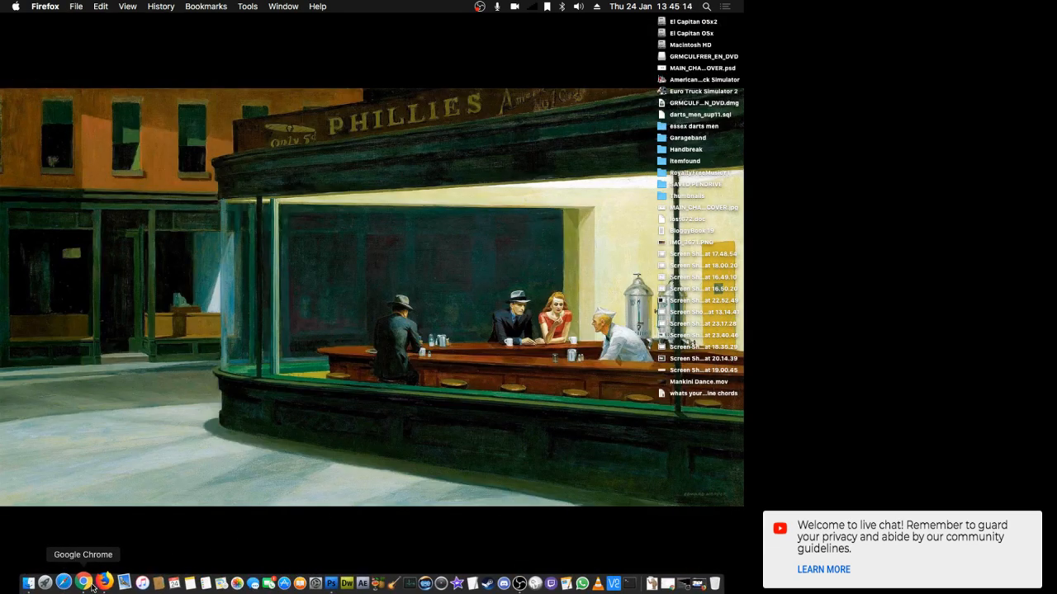
left_click(88, 585)
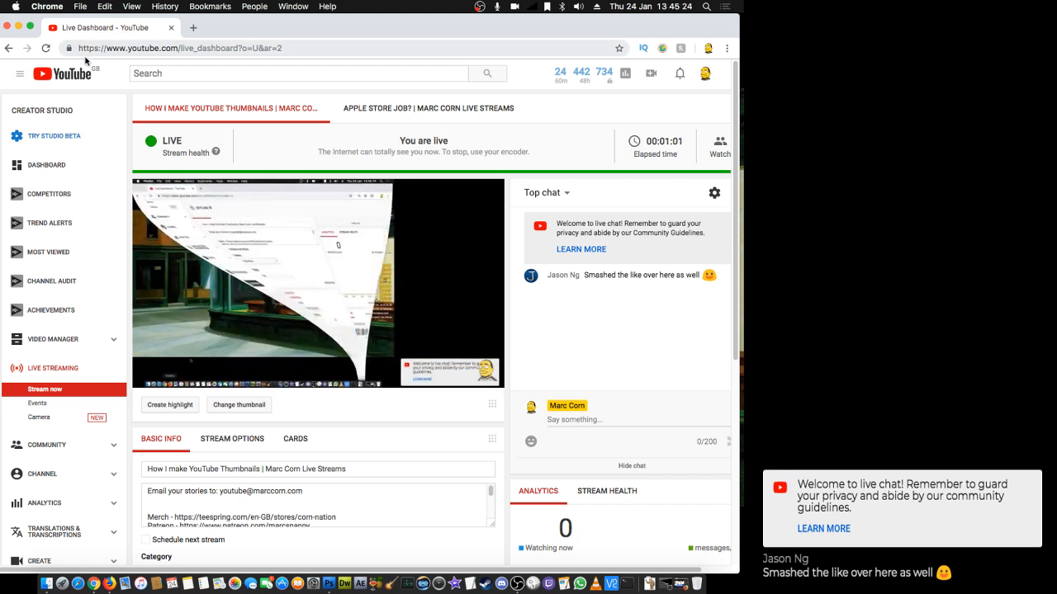
left_click(18, 28)
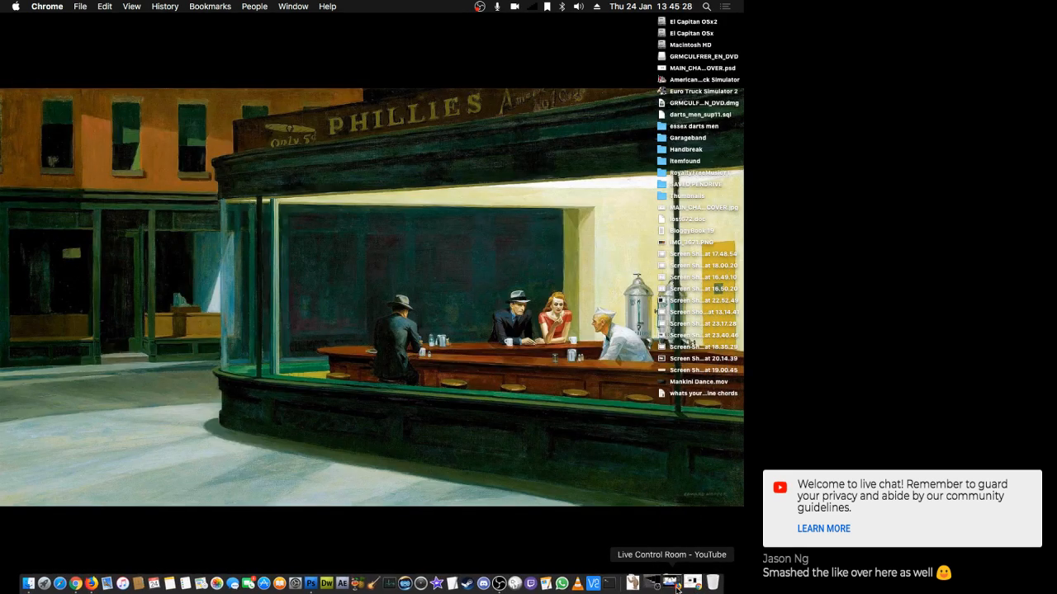
- Restore the Live Control Room and Live Dashboard windows, look over the stream dashboard, and minimize both windows again
left_click(684, 584)
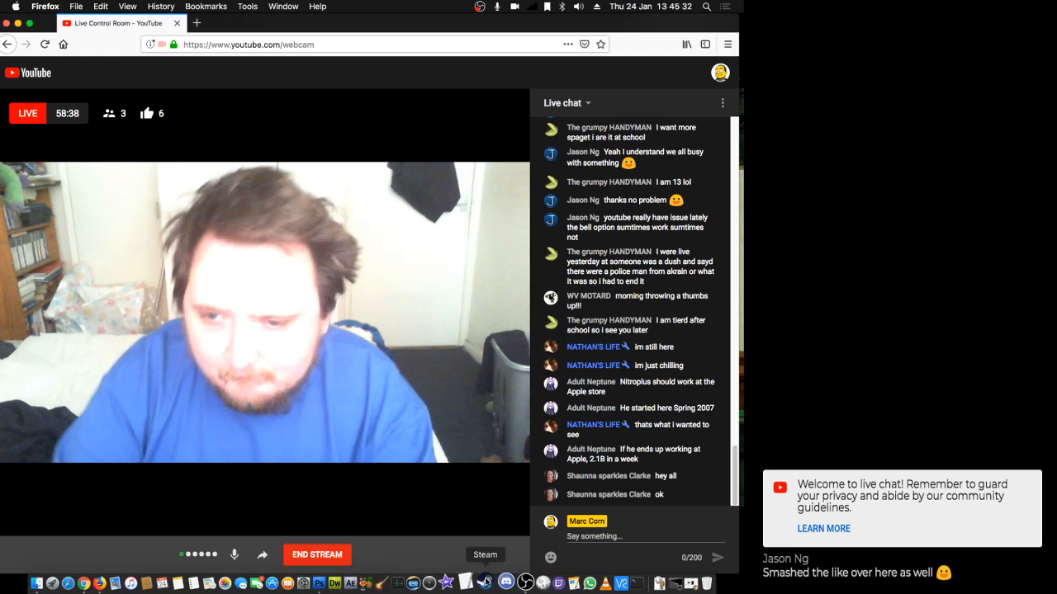
left_click(663, 583)
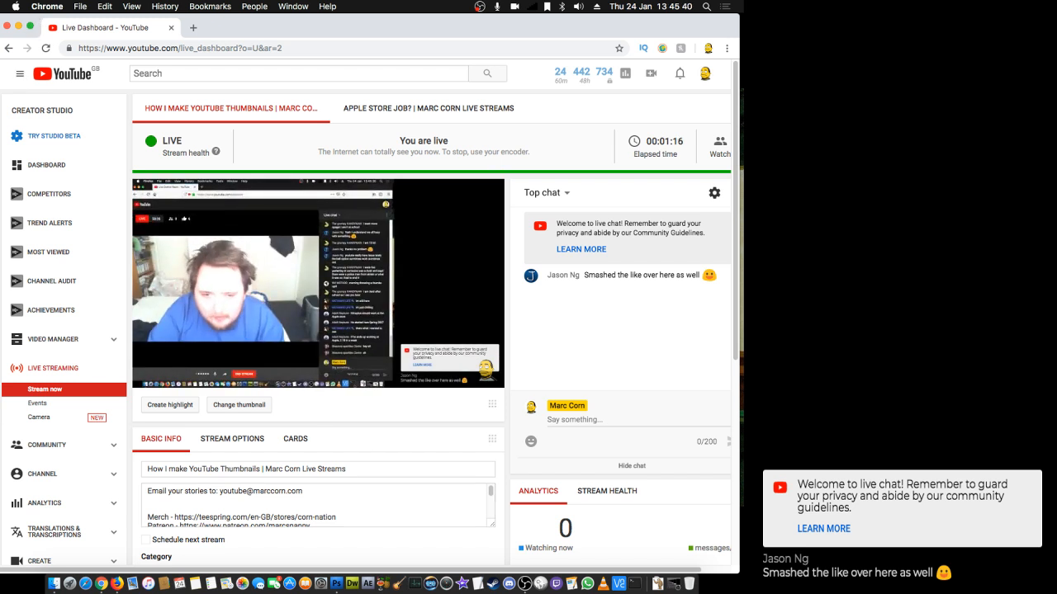
scroll(232, 258, "down", 3)
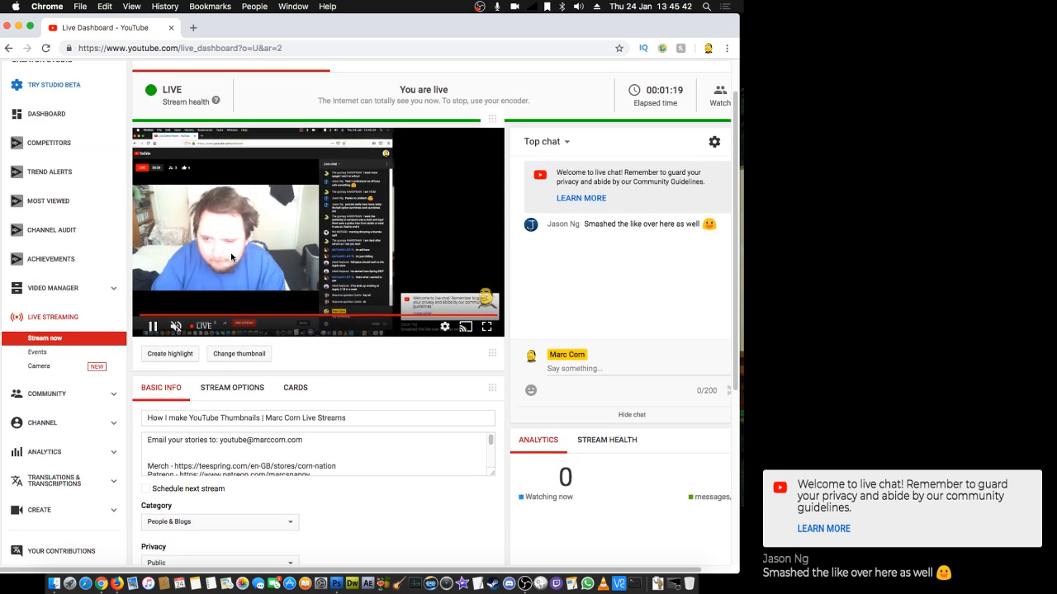
scroll(231, 258, "down", 3)
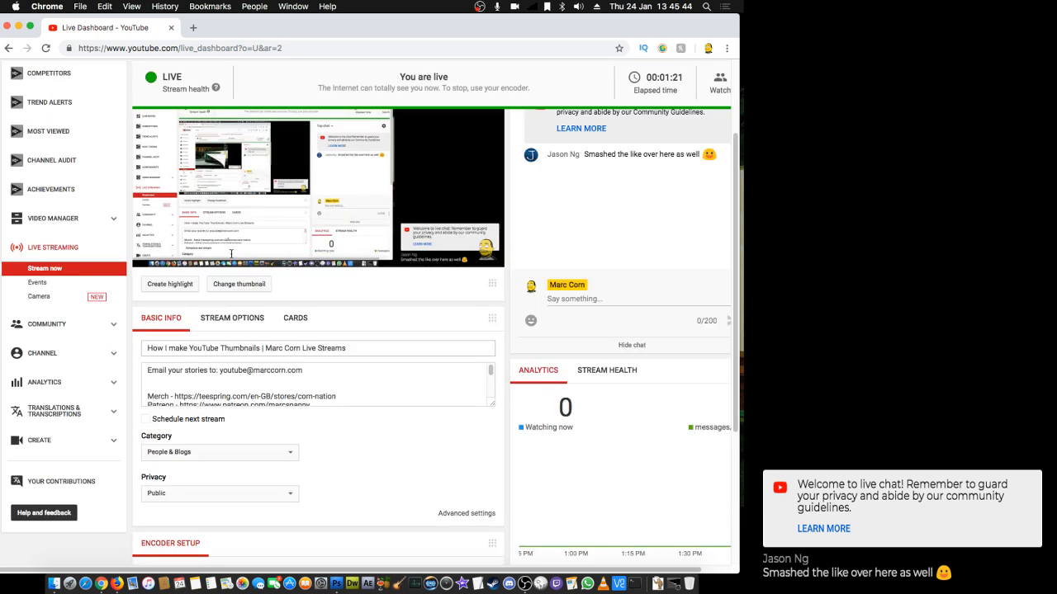
scroll(231, 254, "up", 5)
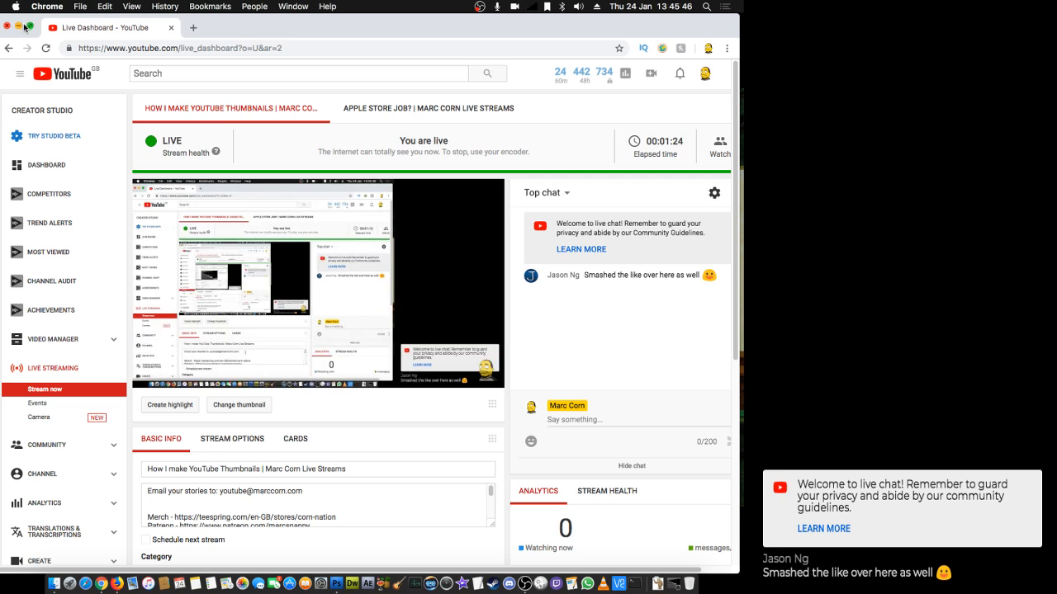
left_click(23, 26)
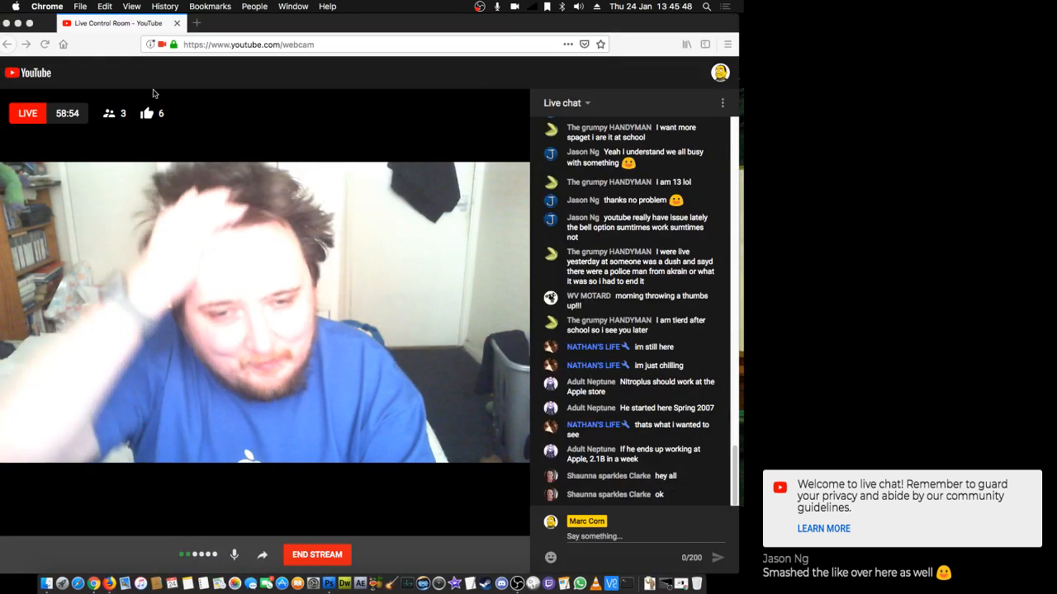
left_click(19, 24)
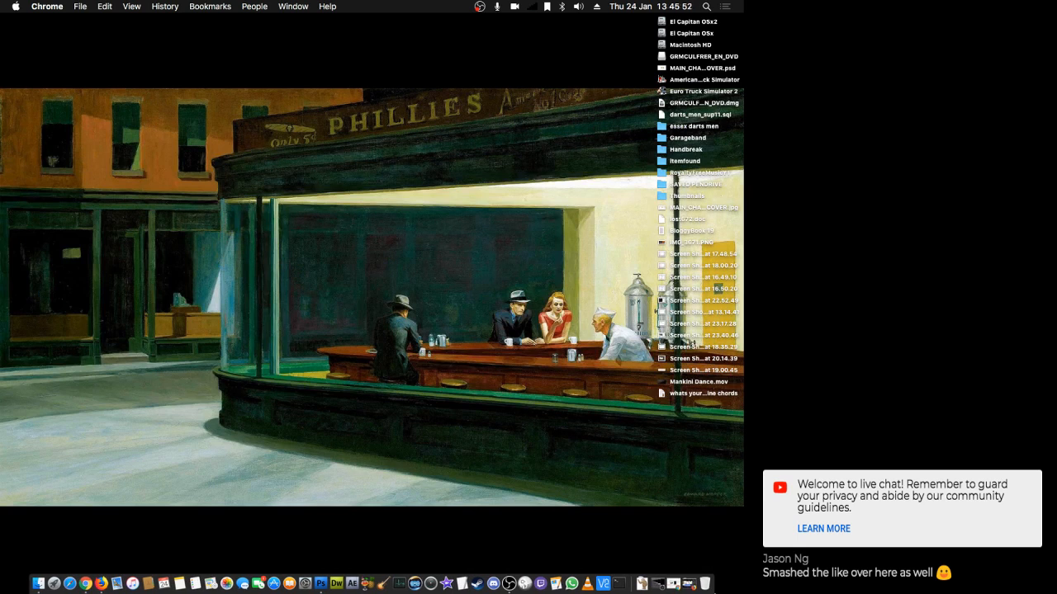
- Switch to Photoshop and view the Mac's system overview and Photoshop's version information, closing both windows
left_click(321, 584)
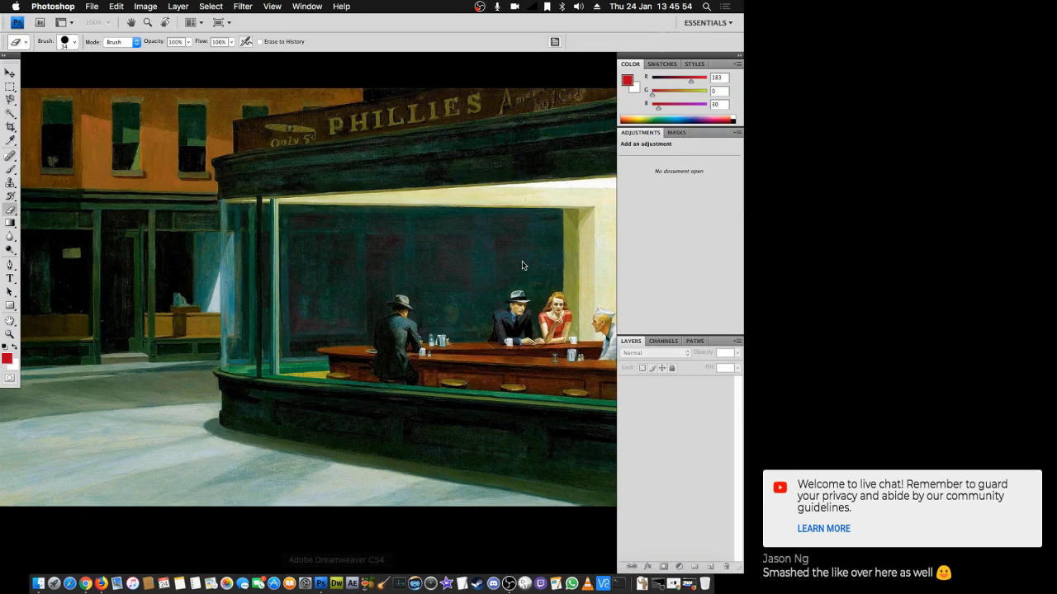
left_click(16, 6)
left_click(35, 22)
left_click(43, 7)
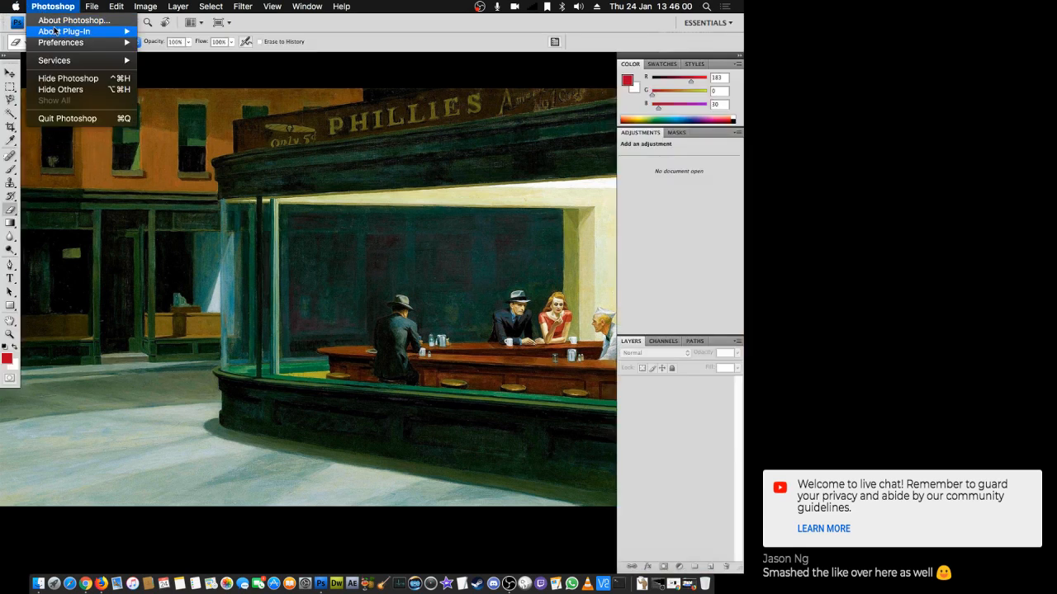
left_click(63, 22)
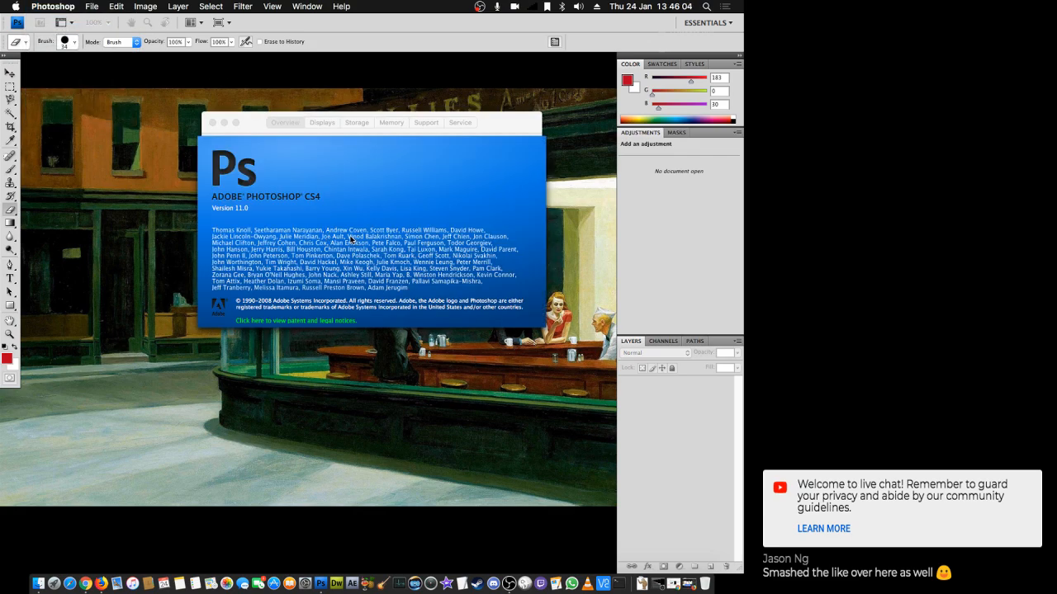
left_click(227, 140)
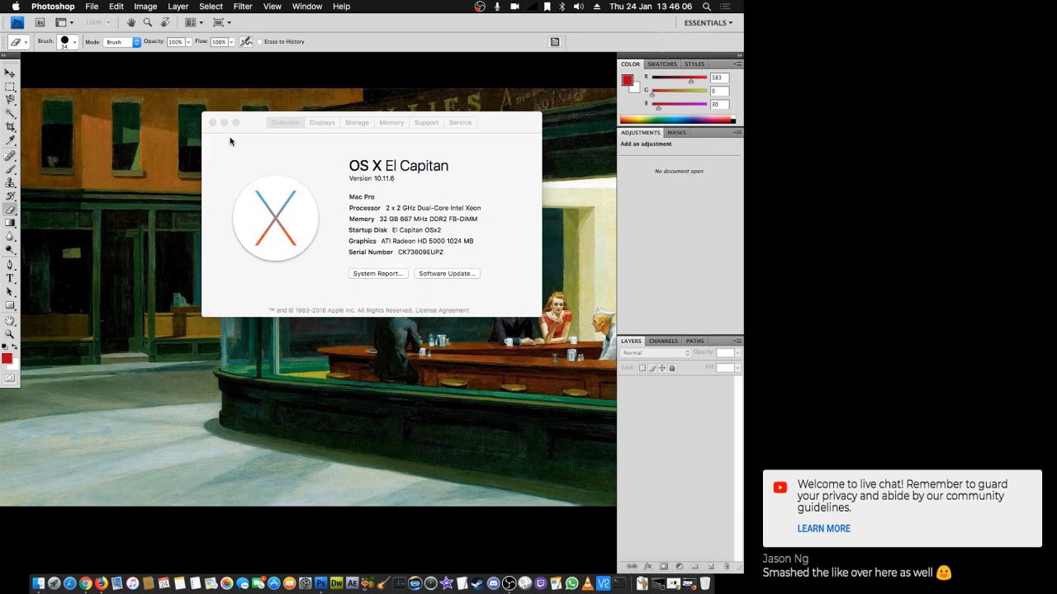
left_click(398, 216)
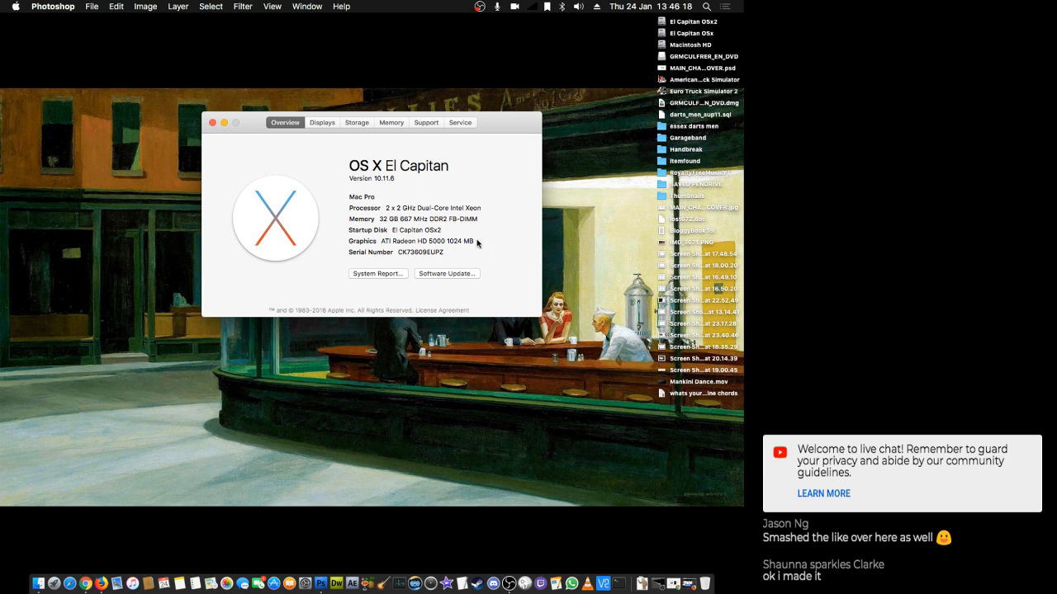
left_click(212, 122)
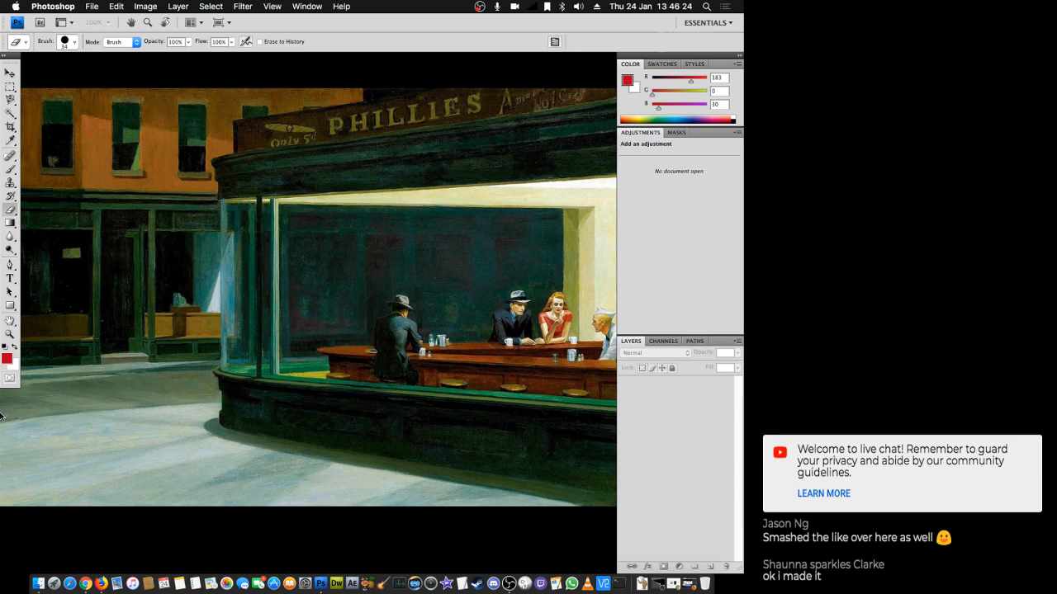
- Switch to Chrome and open the "Talk & Relax" live stream video for editing from the Creator Studio dashboard
left_click(85, 586)
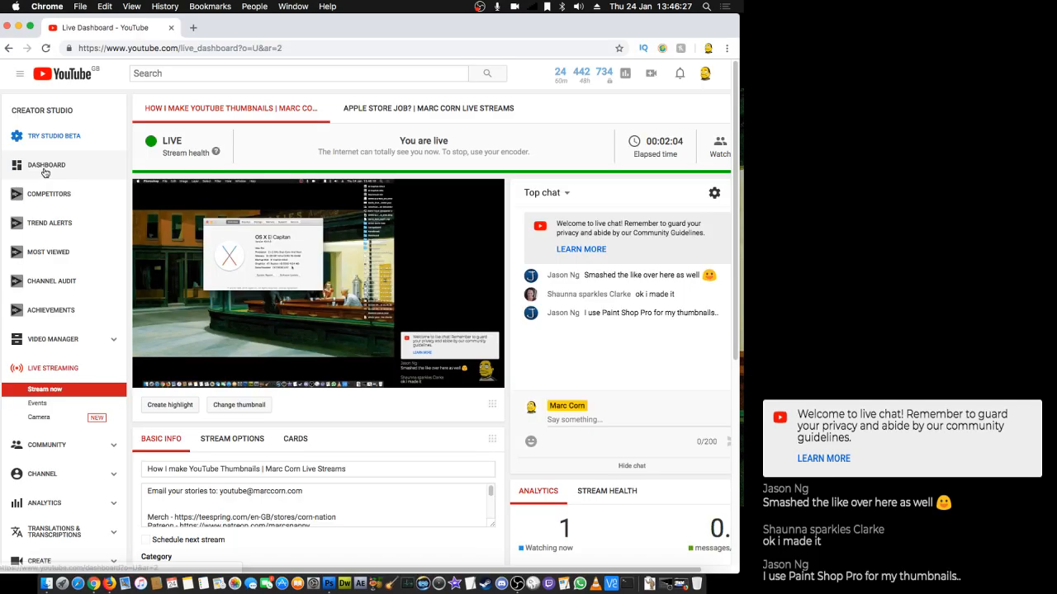
left_click(46, 170)
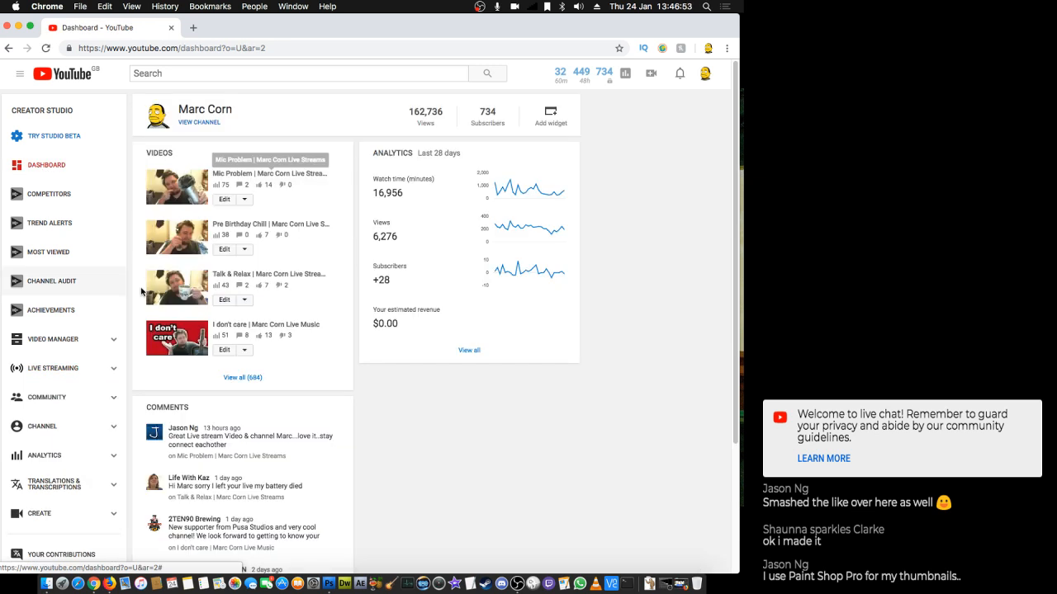
left_click(221, 302)
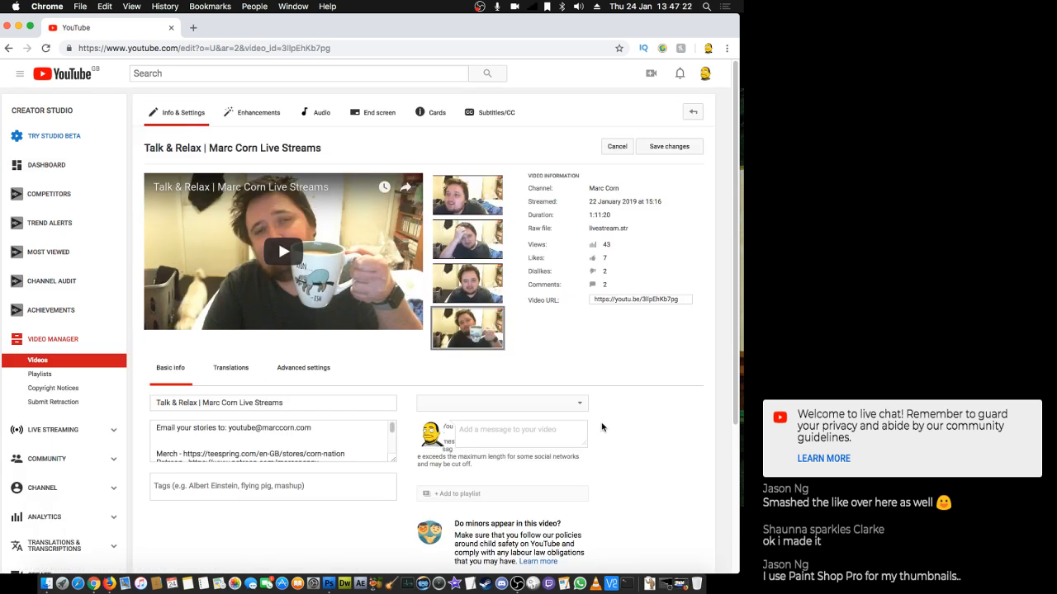
scroll(602, 427, "down", 3)
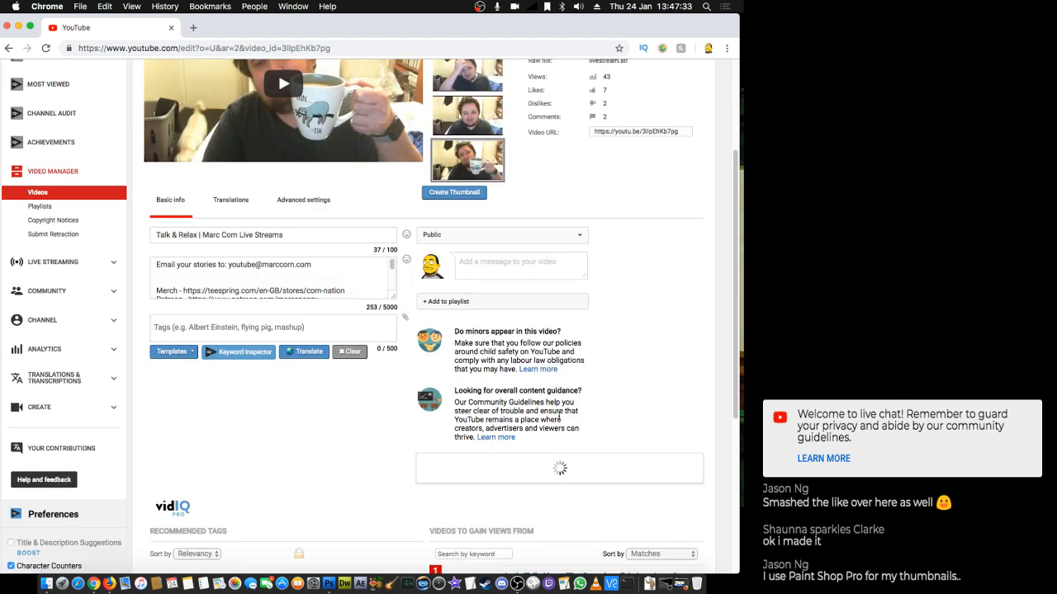
scroll(570, 425, "down", 3)
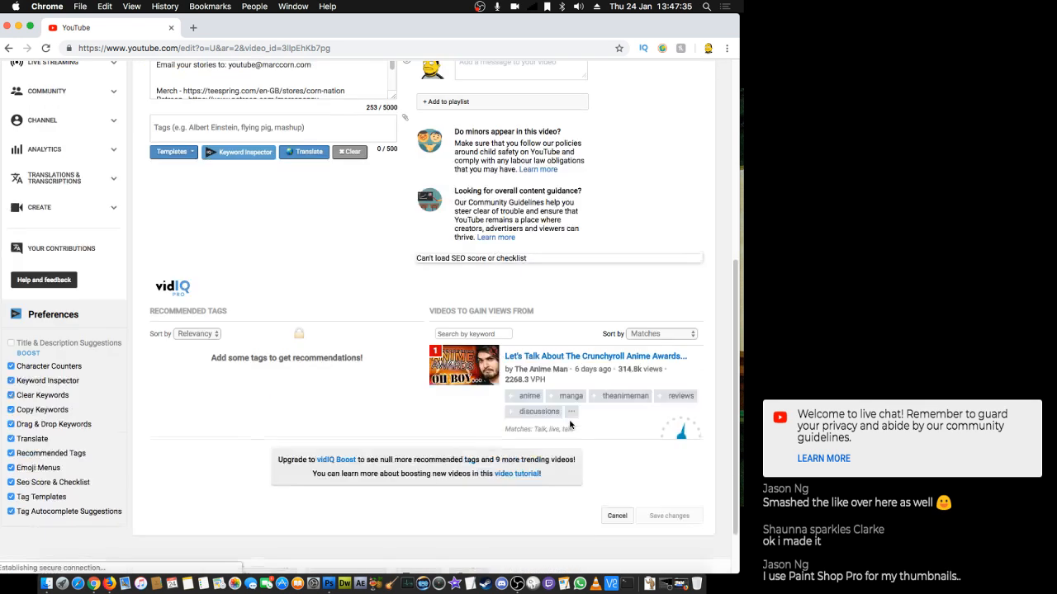
scroll(531, 321, "up", 5)
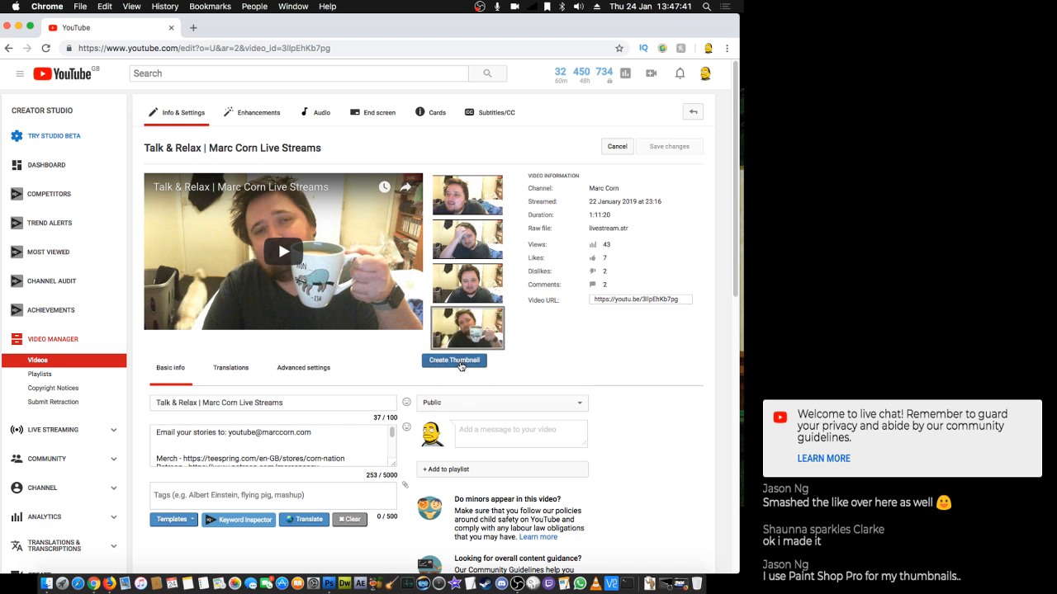
- Copy the video's current thumbnail image from the Thumbnail Editor and close the editor
left_click(461, 364)
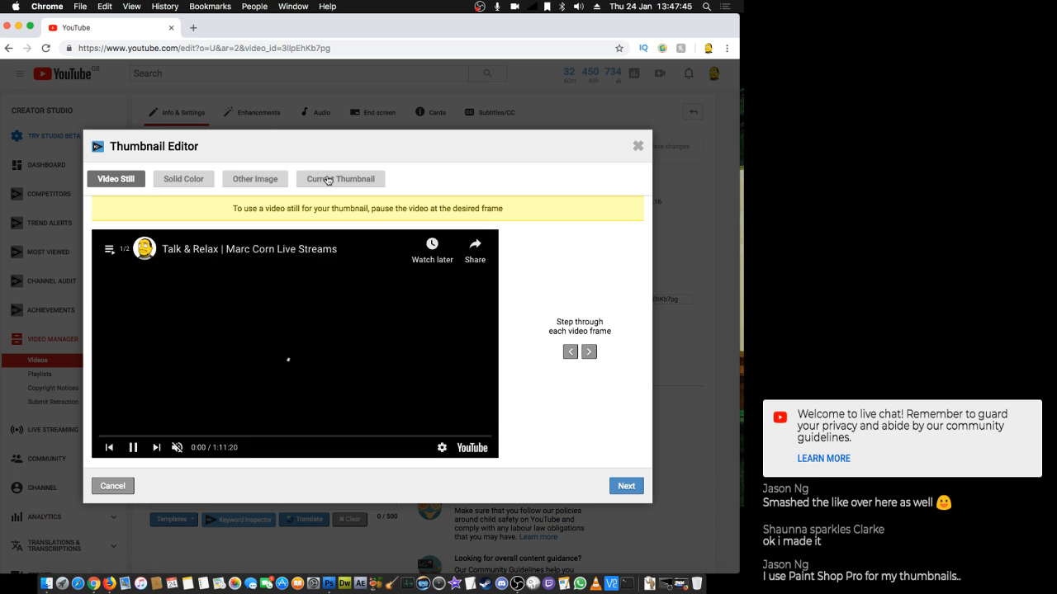
left_click(327, 180)
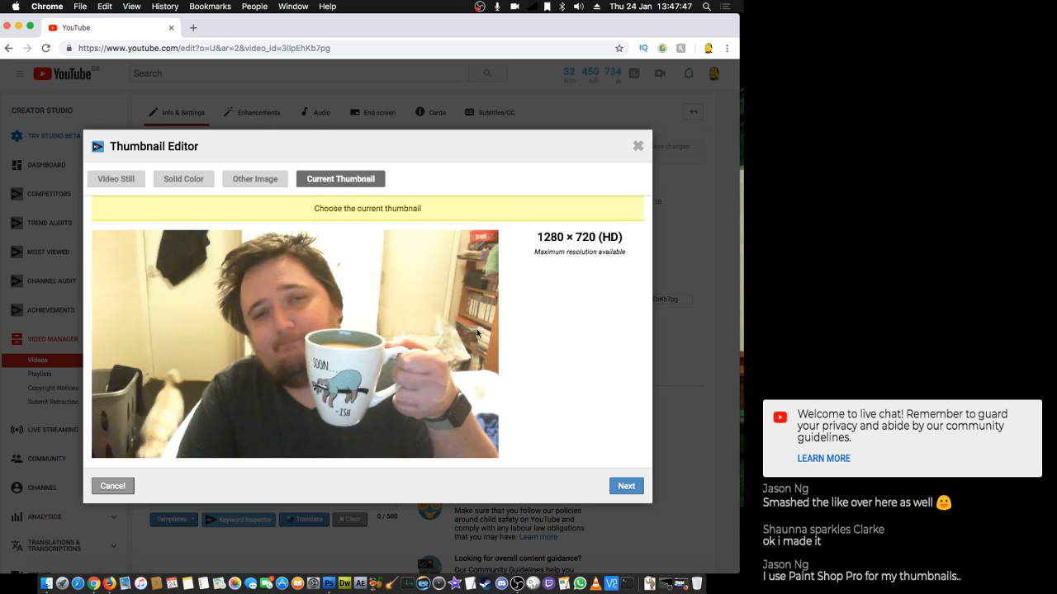
right_click(380, 276)
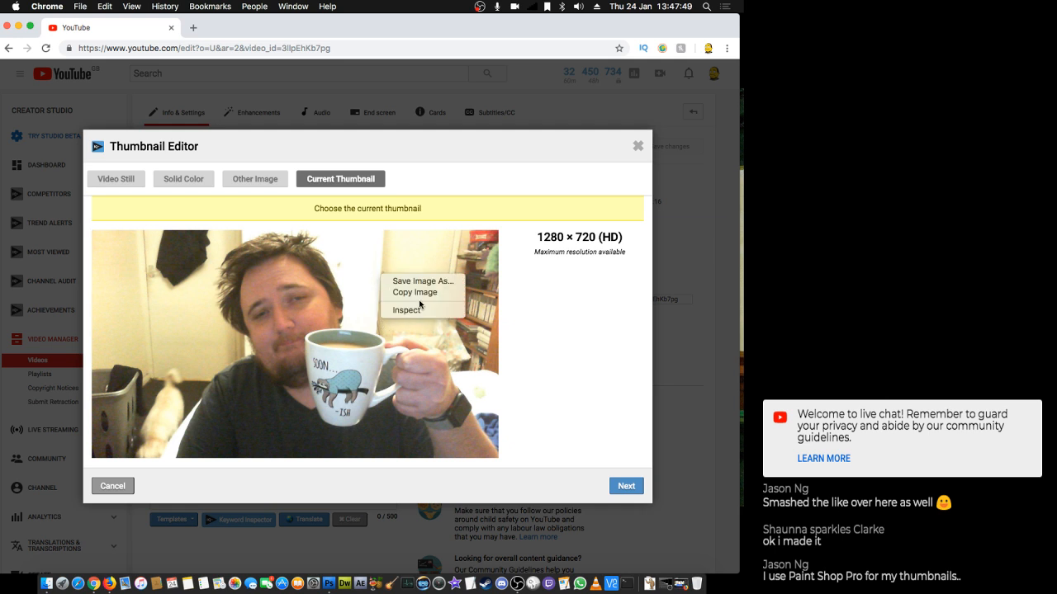
left_click(416, 293)
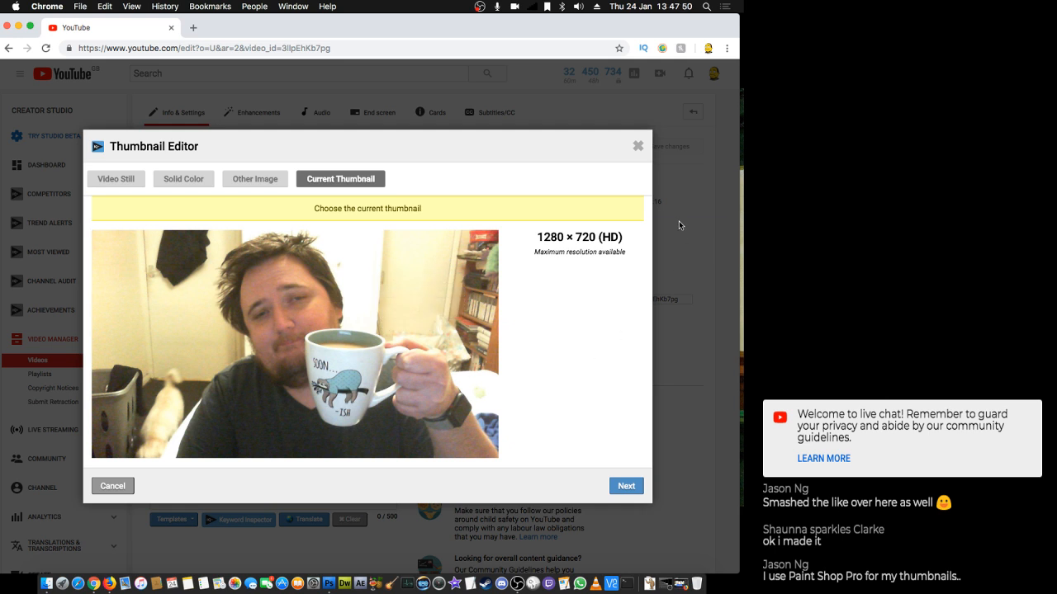
left_click(637, 149)
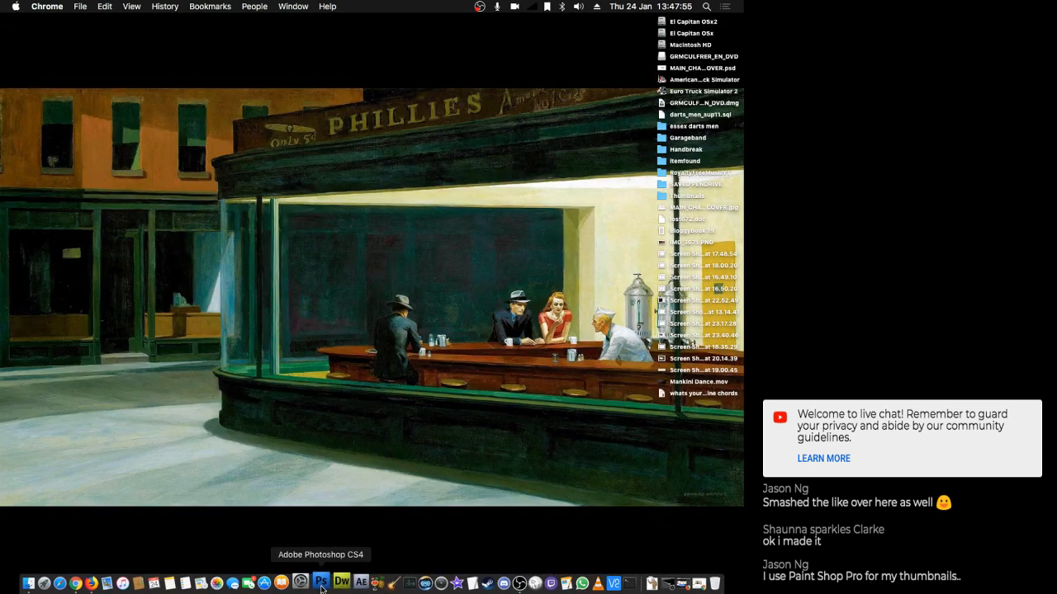
- Switch to Photoshop and create a 1280 × 720 pixel RGB document at 72 pixels/inch with a transparent background
left_click(321, 584)
left_click(93, 8)
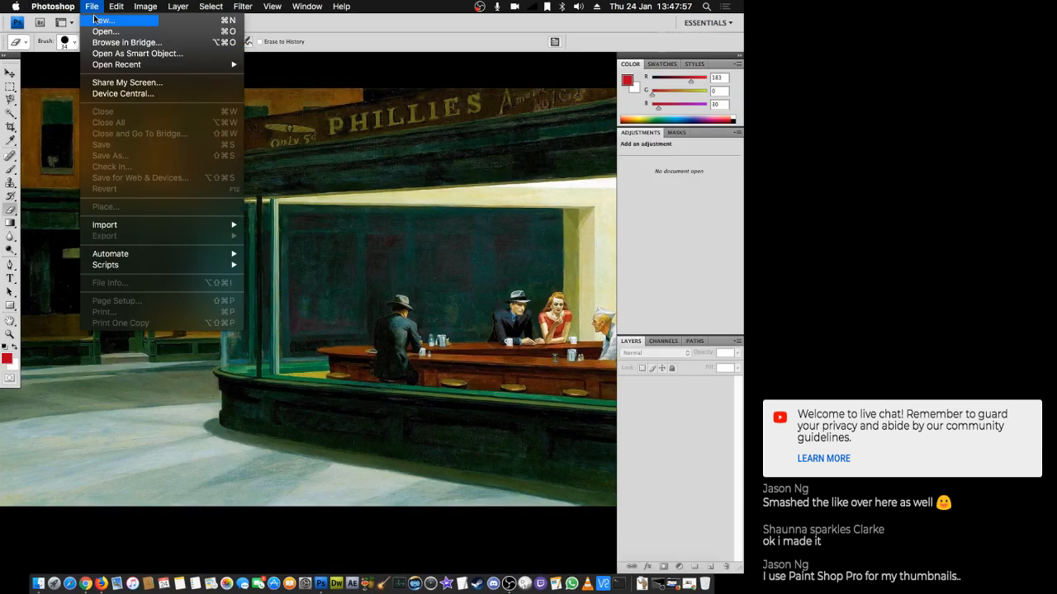
left_click(94, 18)
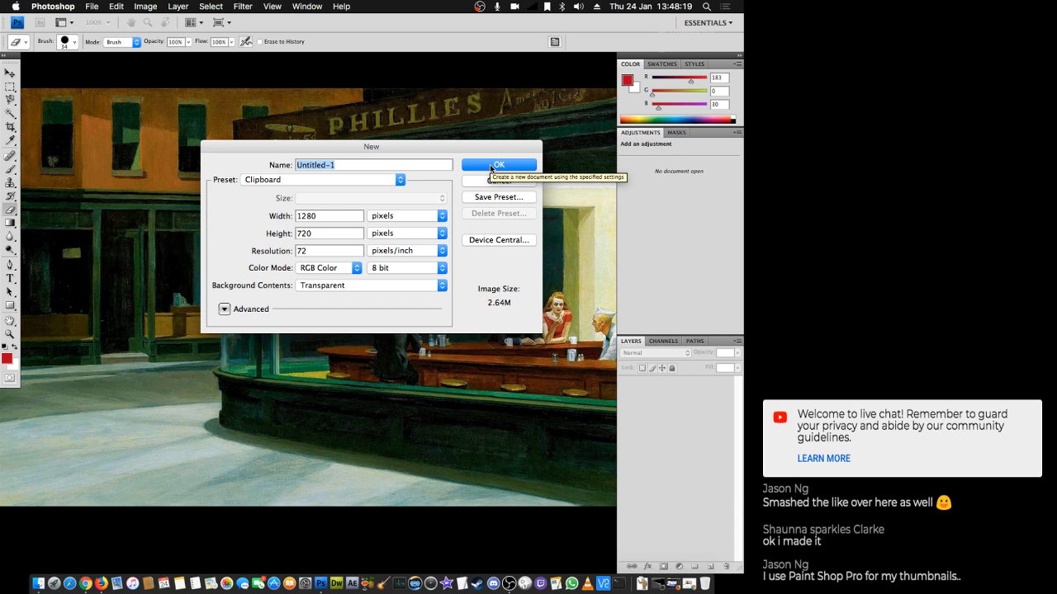
left_click(490, 166)
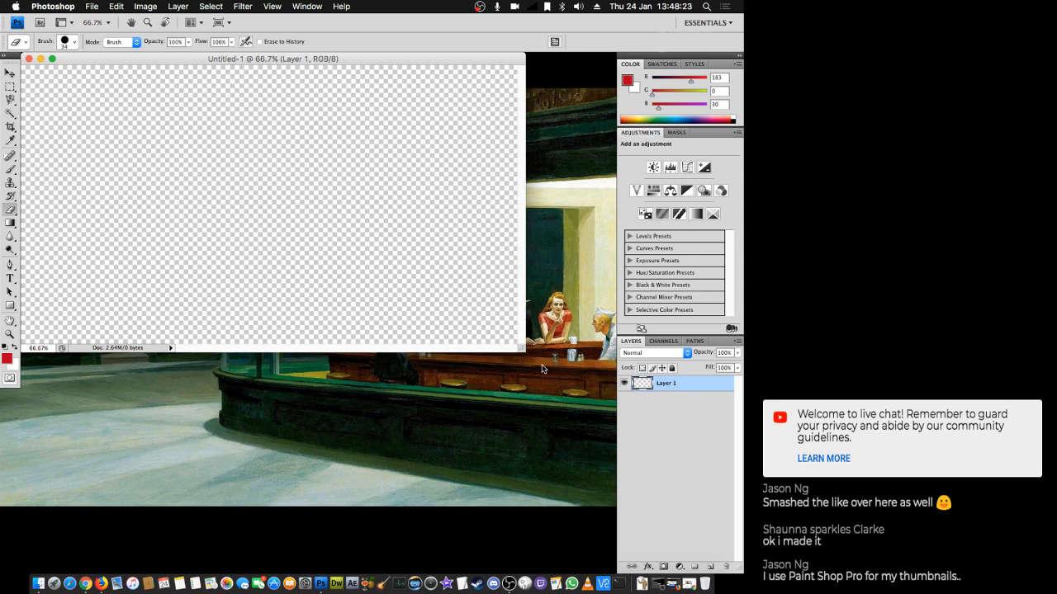
- Enlarge the document window to fill the workspace and paste the copied thumbnail into the canvas
left_click_drag(524, 349, 616, 574)
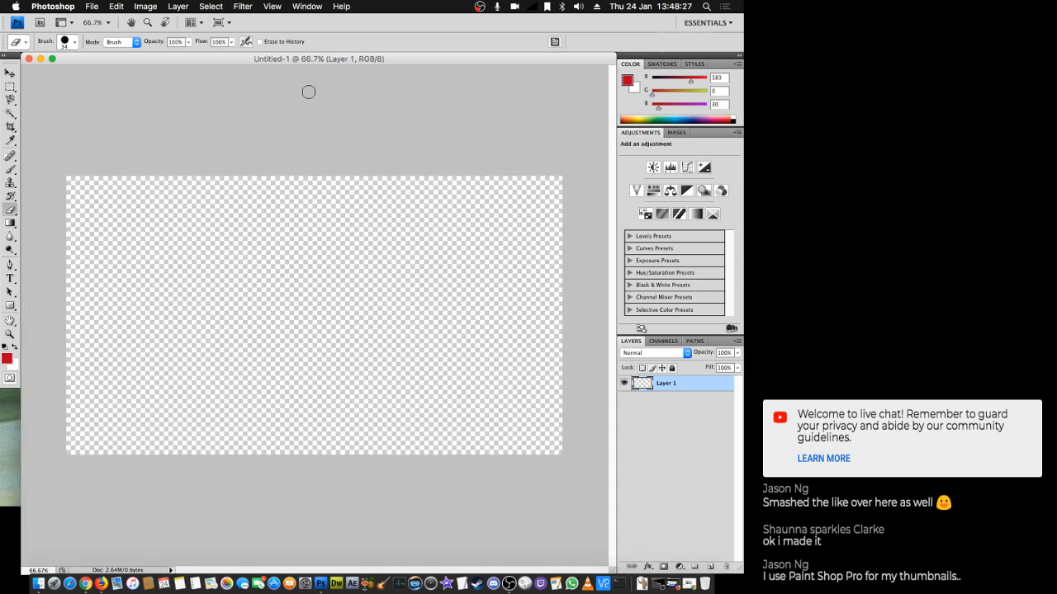
key("super+v")
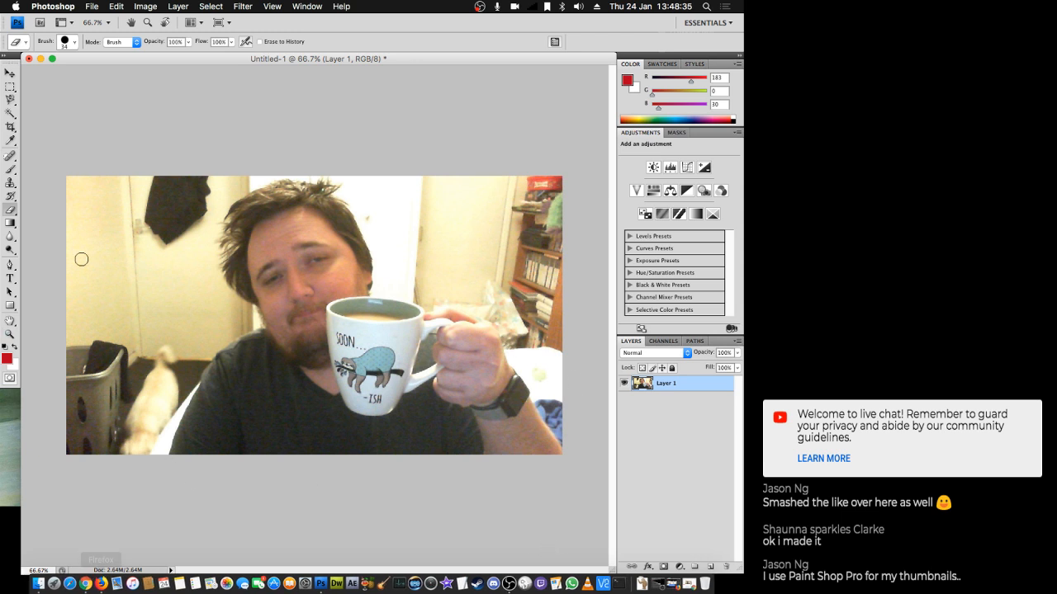
- Outline the background beside the man's shoulder on the photo's left side with the Magnetic Lasso, delete it, and deselect
left_click(12, 102)
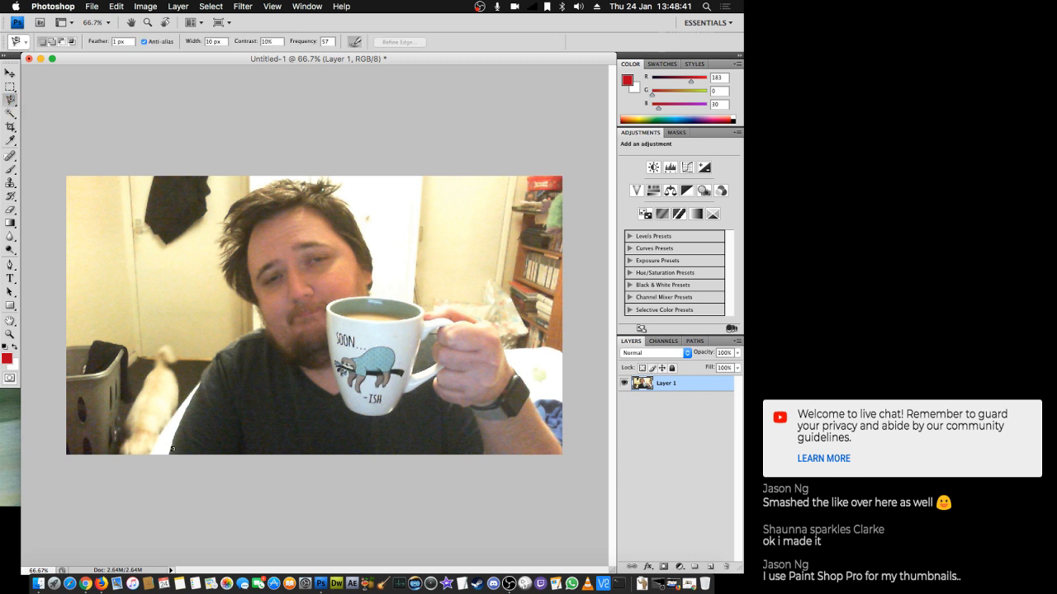
left_click(168, 452)
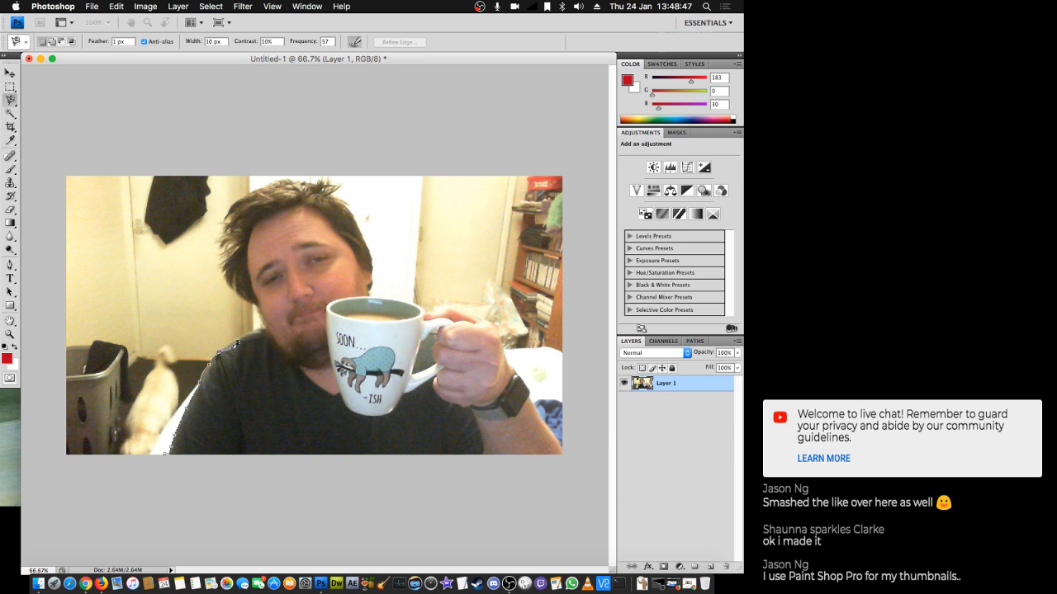
key("Escape")
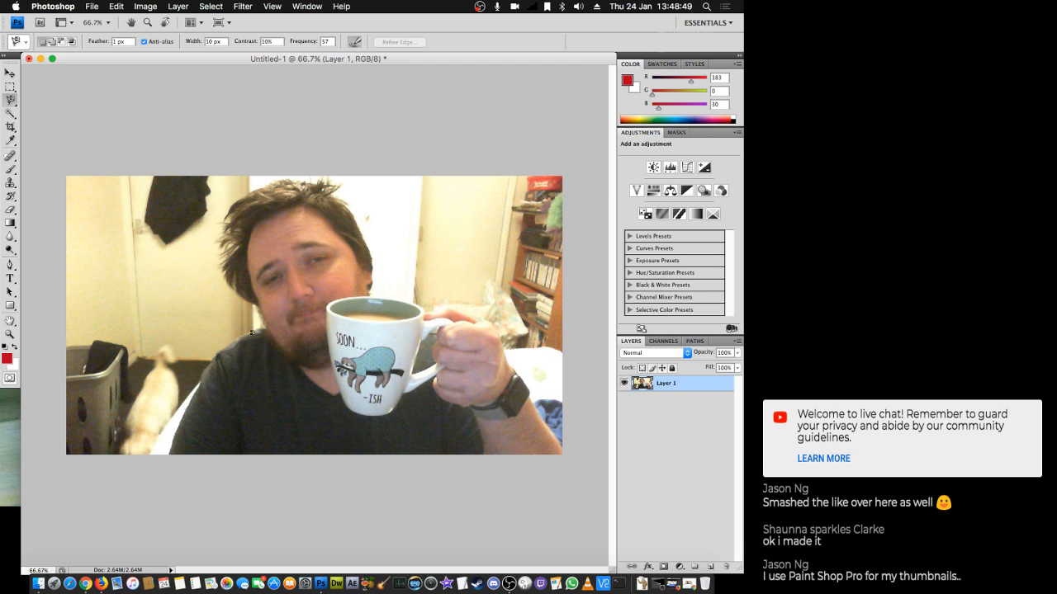
left_click(264, 325)
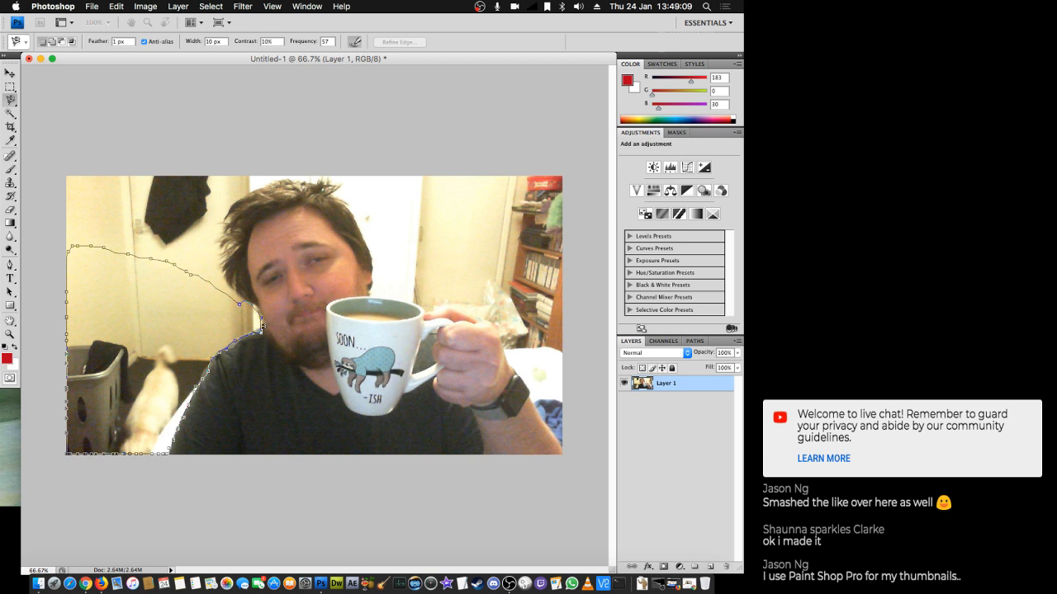
double_click(262, 327)
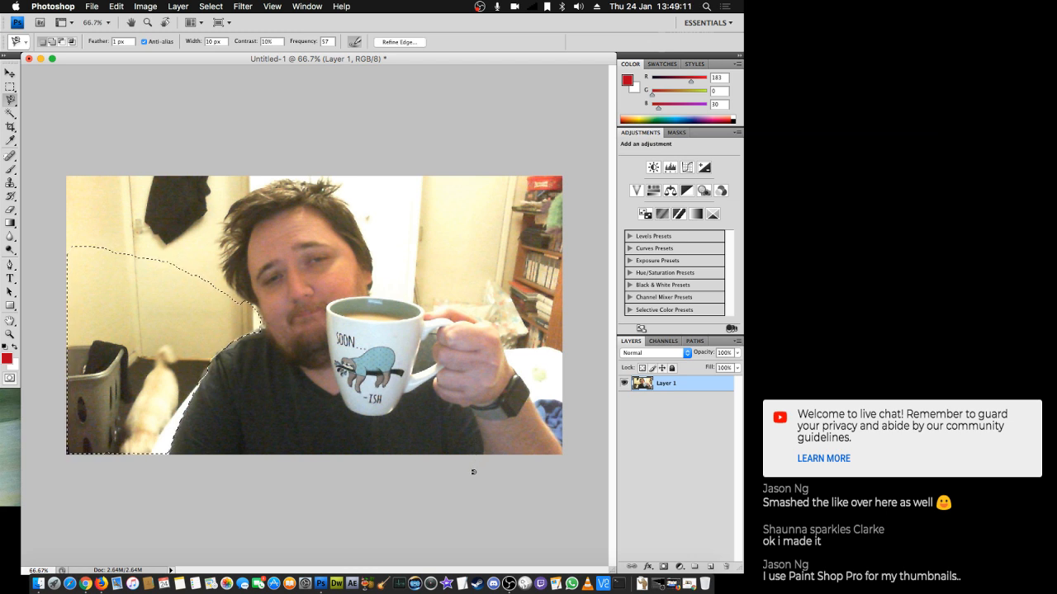
key("Delete")
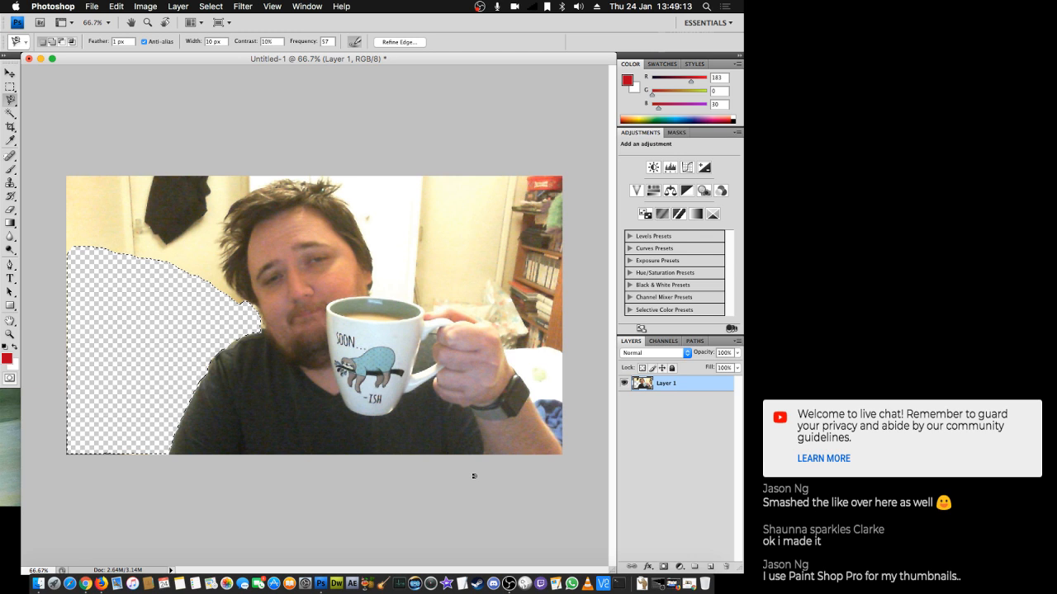
right_click(160, 238)
left_click(185, 245)
left_click(564, 450)
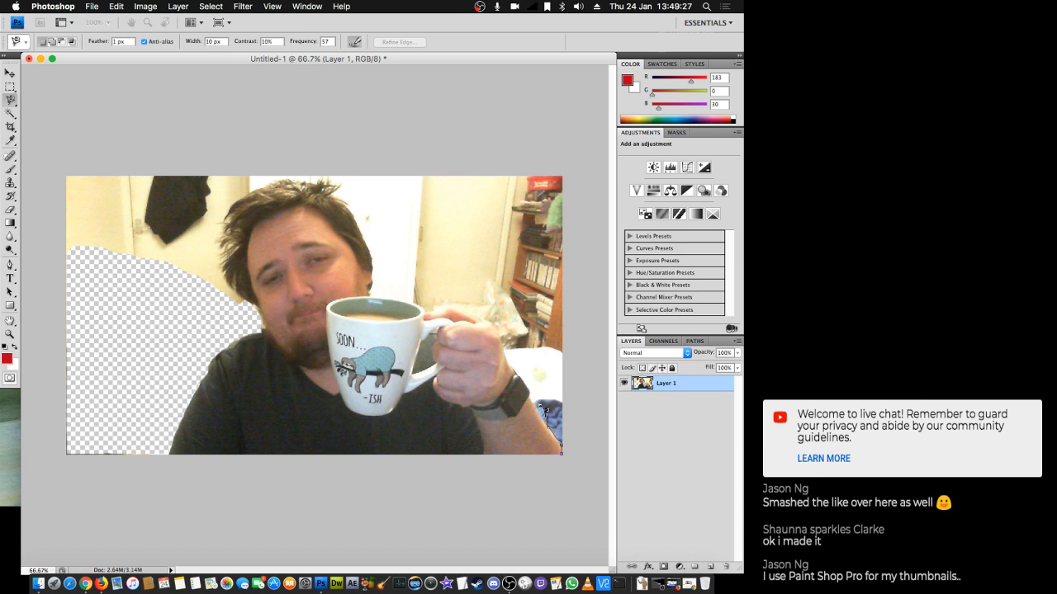
key("Escape")
left_click(531, 405)
key("Escape")
- Trace along the hair with the Magnetic Lasso, delete the upper-left background of the photo, and deselect
left_click(246, 296)
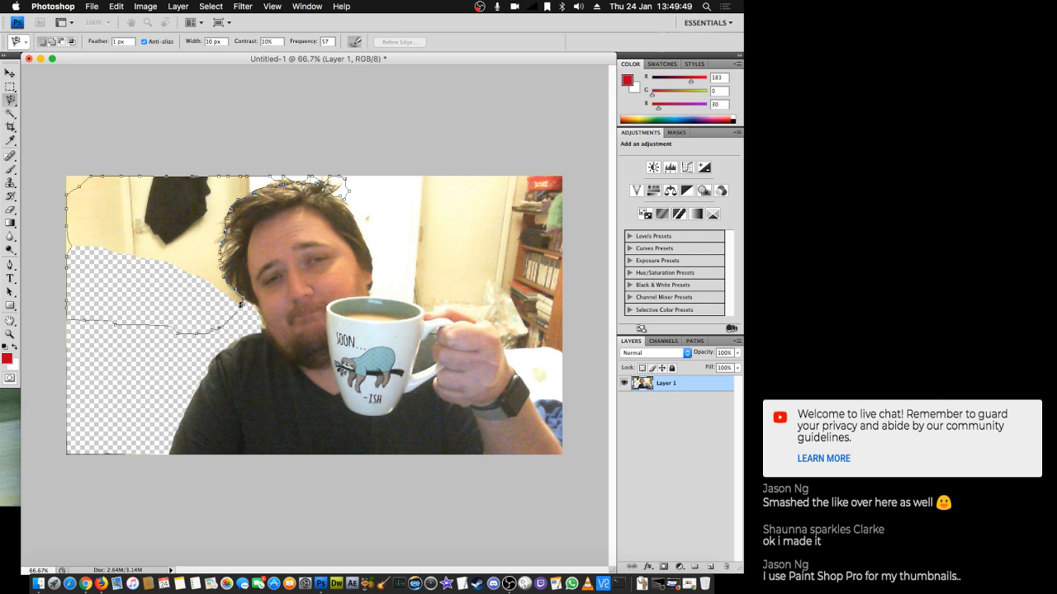
left_click(241, 302)
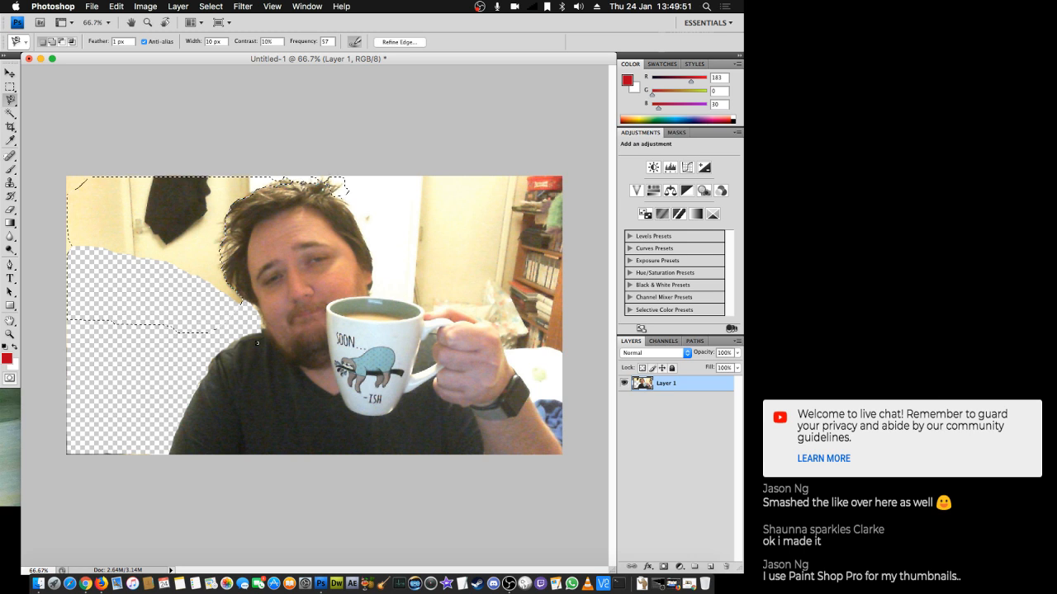
key("Delete")
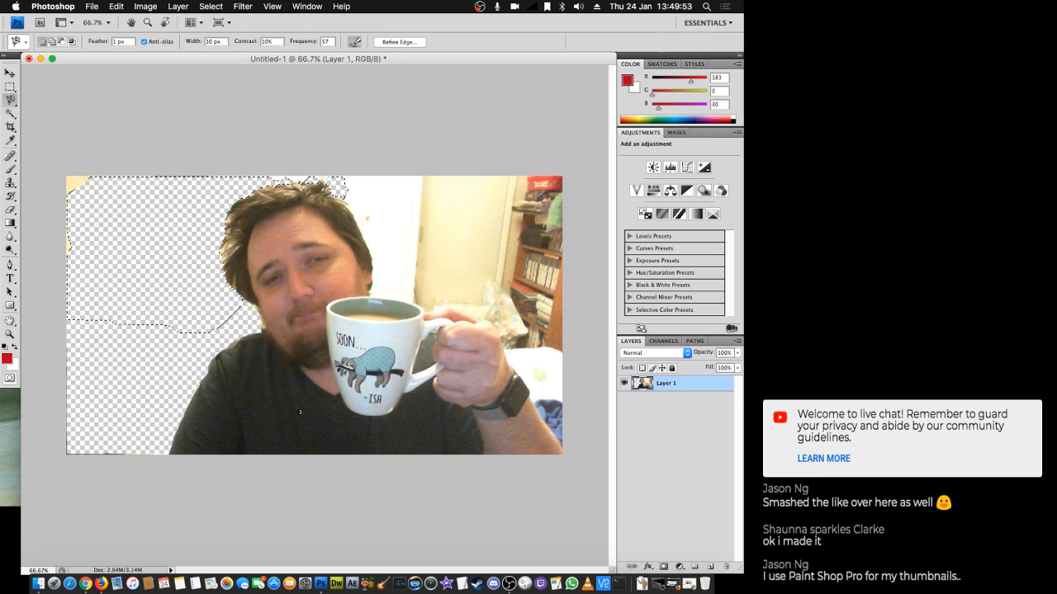
right_click(91, 239)
left_click(145, 246)
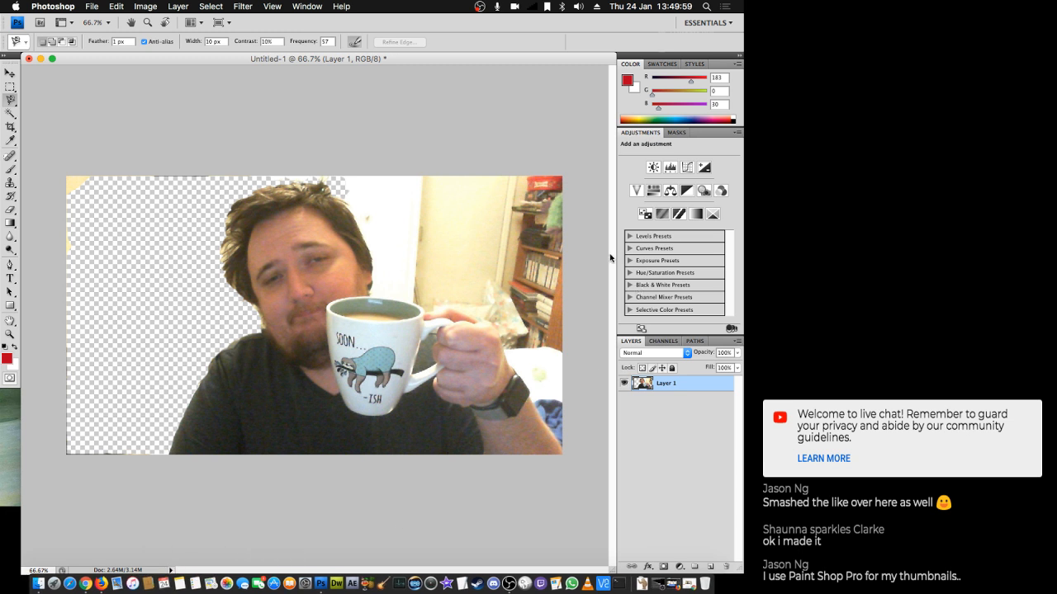
- Outline the patch of wall directly above the fingers holding the mug, delete it, and deselect
left_click(343, 194)
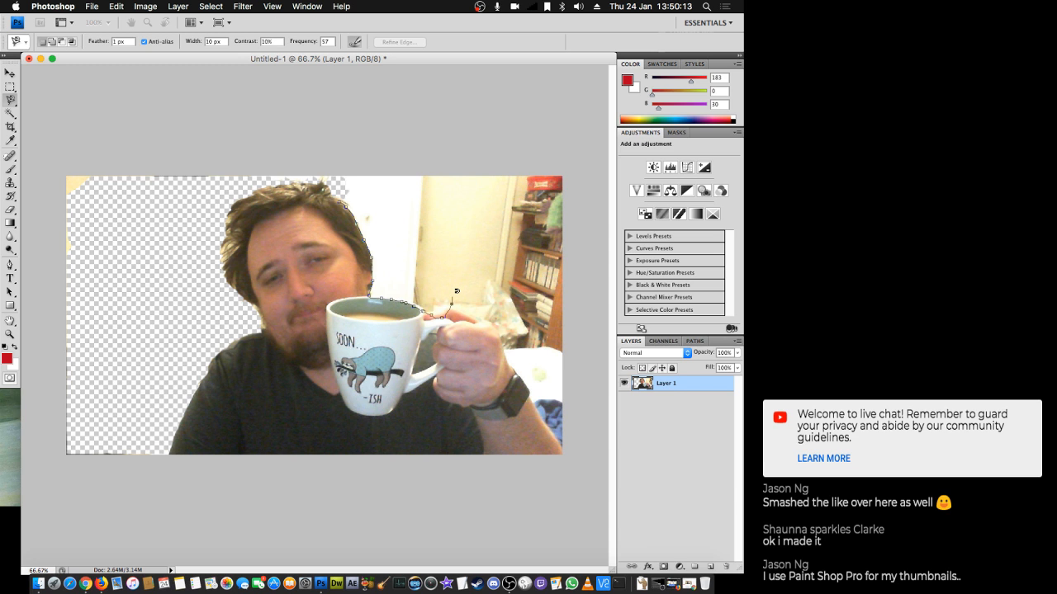
key("Escape")
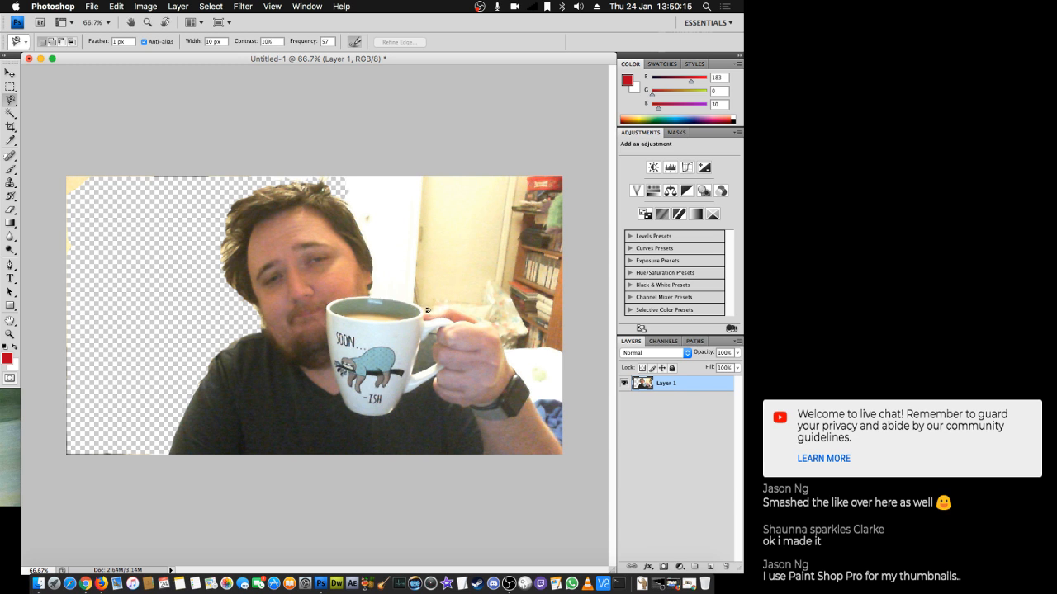
left_click(428, 310)
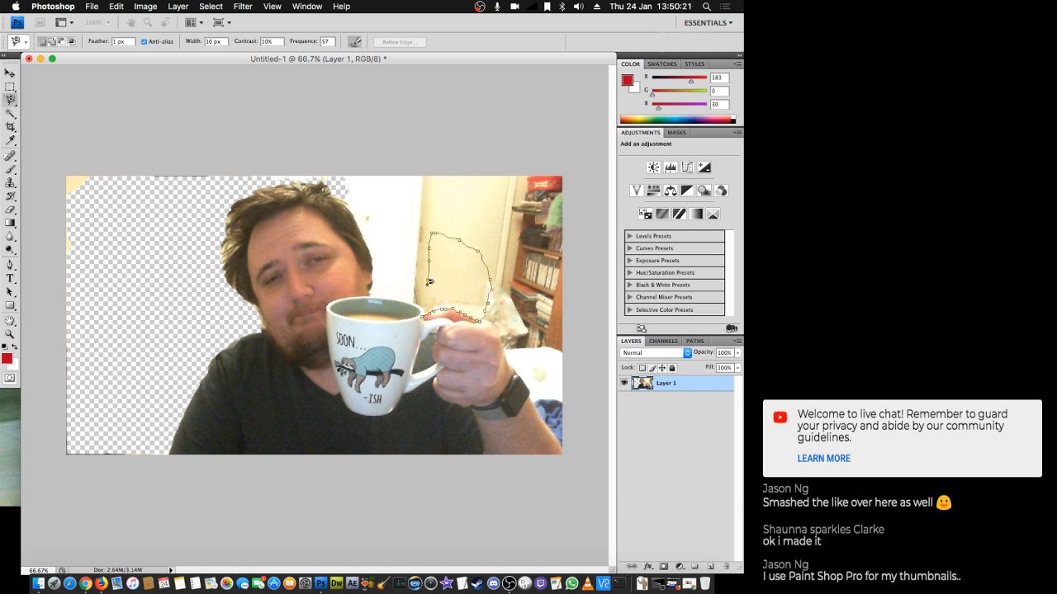
left_click(427, 308)
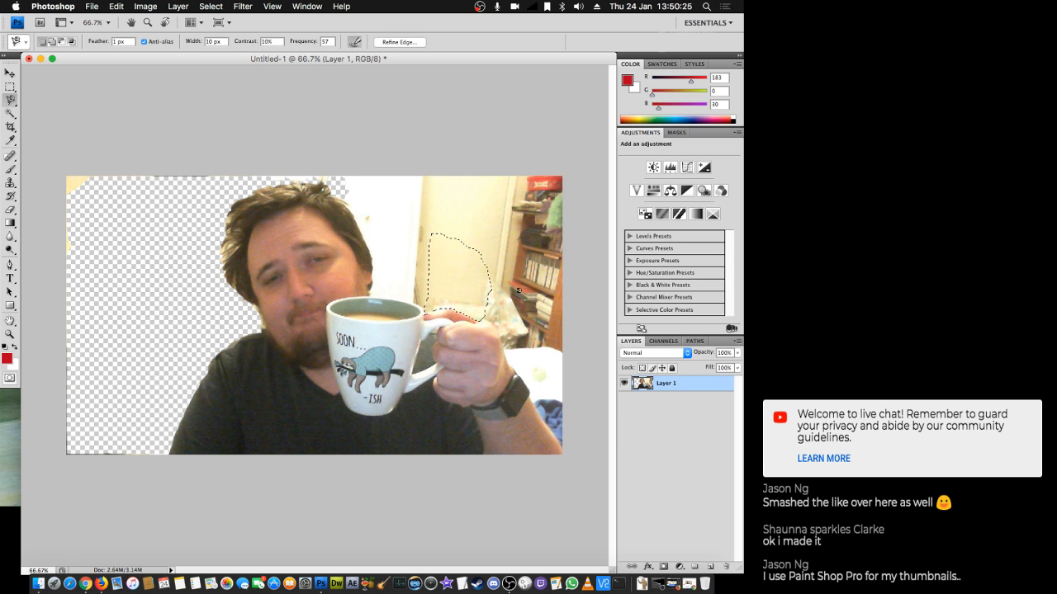
key("Delete")
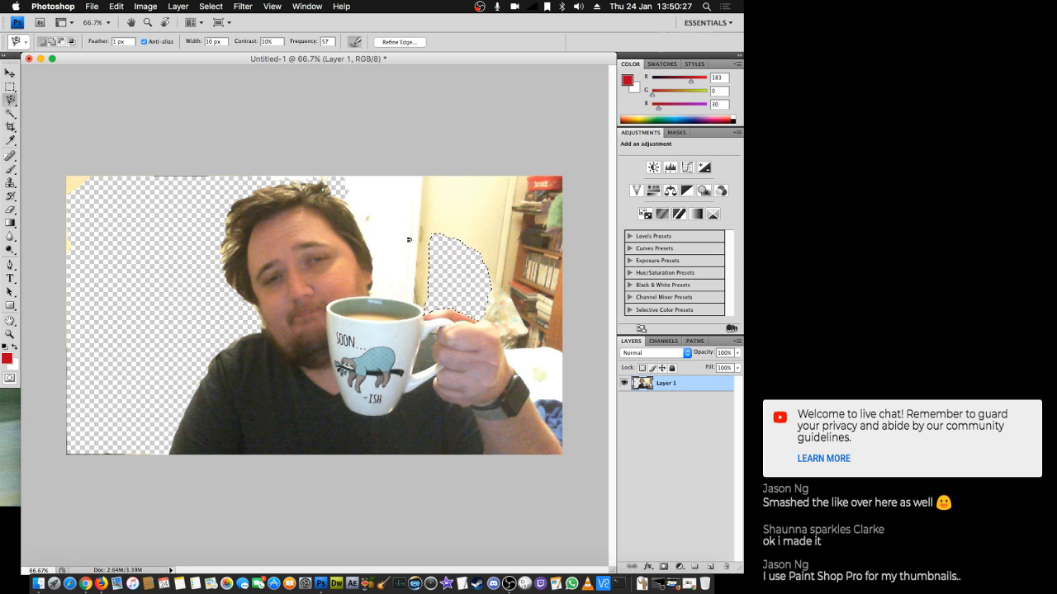
right_click(436, 248)
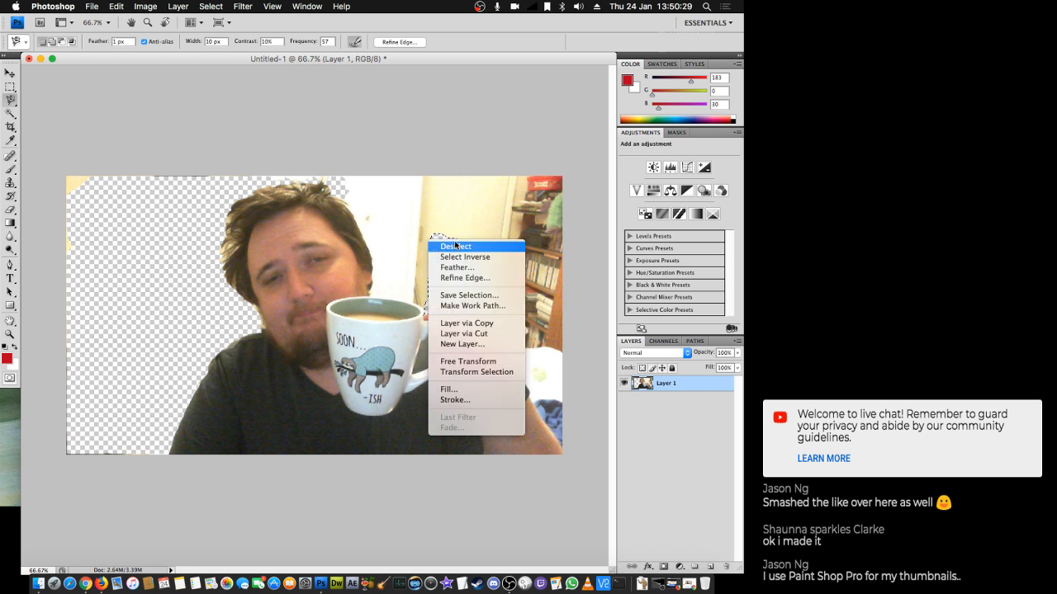
left_click(445, 247)
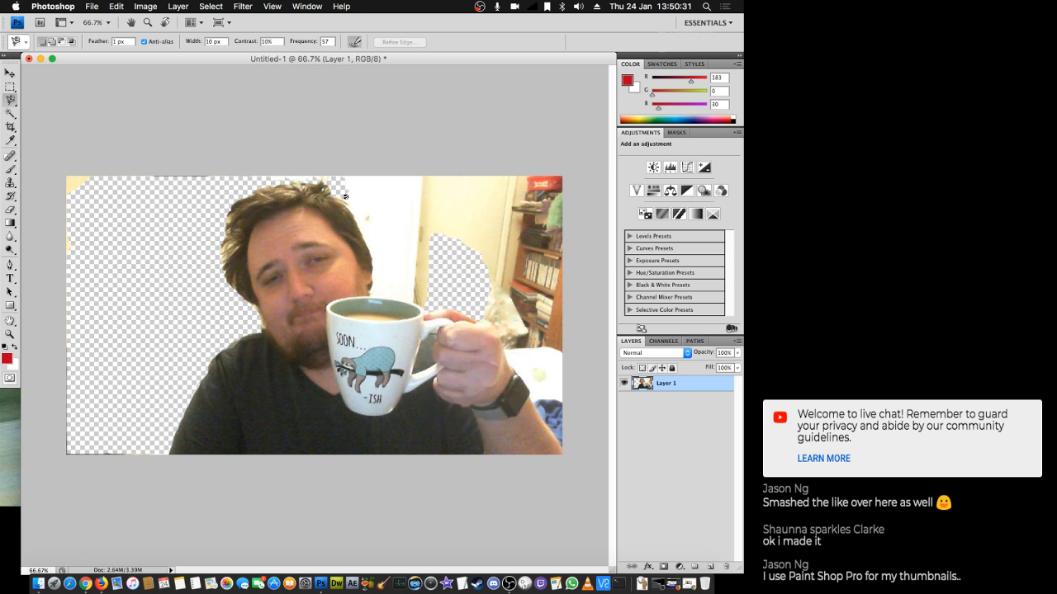
- Outline the white door area between the face and the cleared patch above the hand, delete it, and deselect
left_click(342, 202)
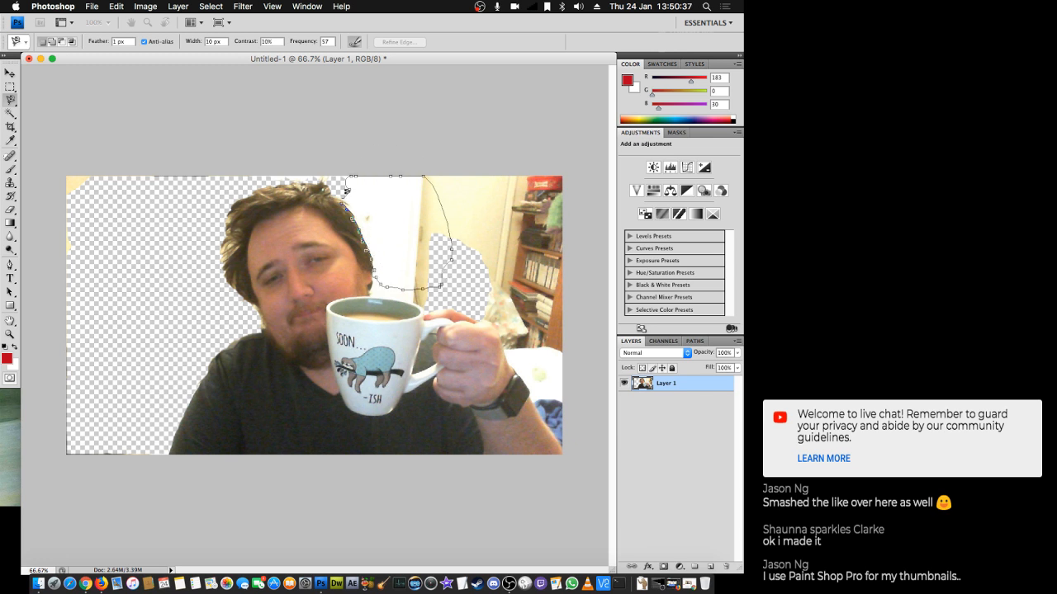
left_click(345, 195)
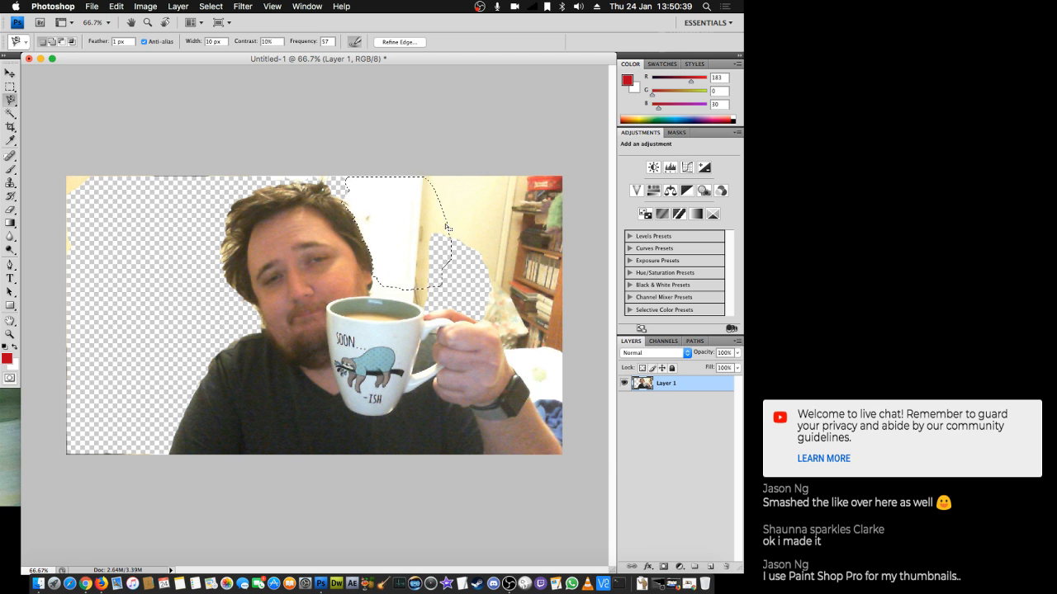
key("Delete")
right_click(345, 178)
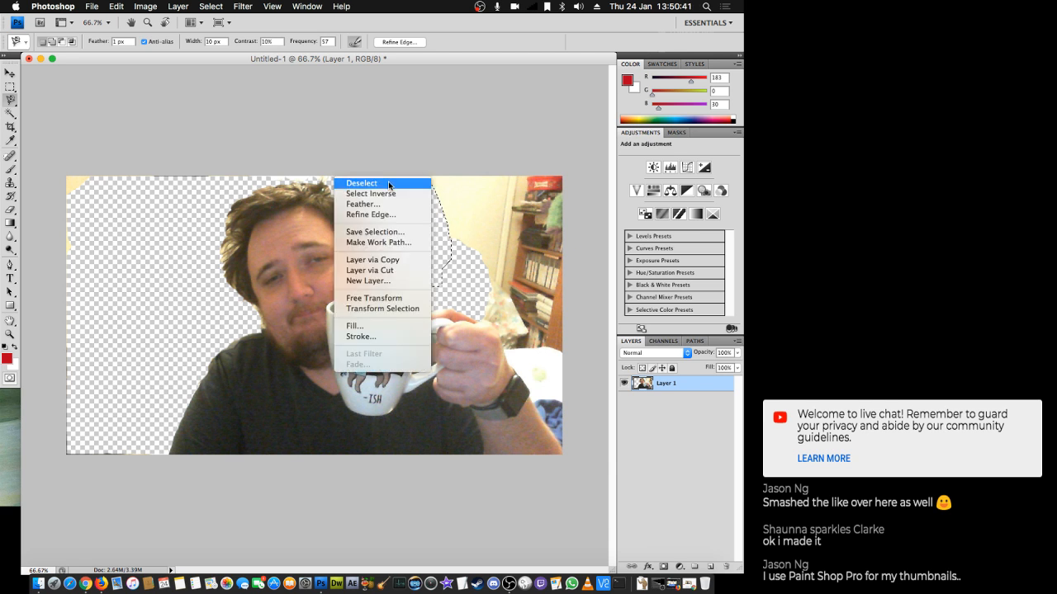
left_click(628, 269)
key("super+d")
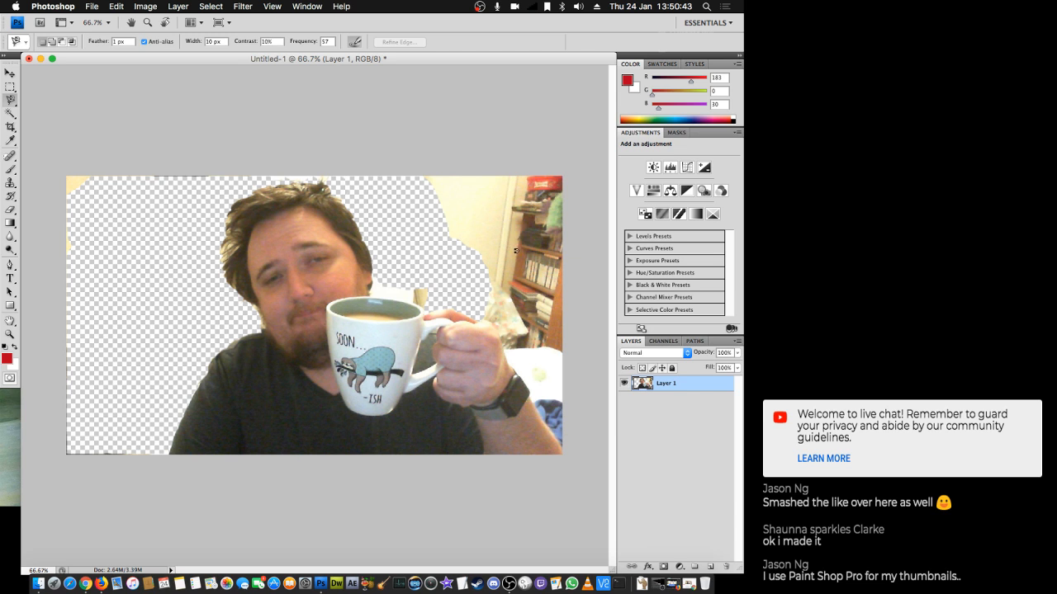
- Try to select the leftover strip of background above the mug's rim with the Magnetic Lasso
left_click(372, 294)
key("Escape")
left_click(417, 297)
double_click(416, 296)
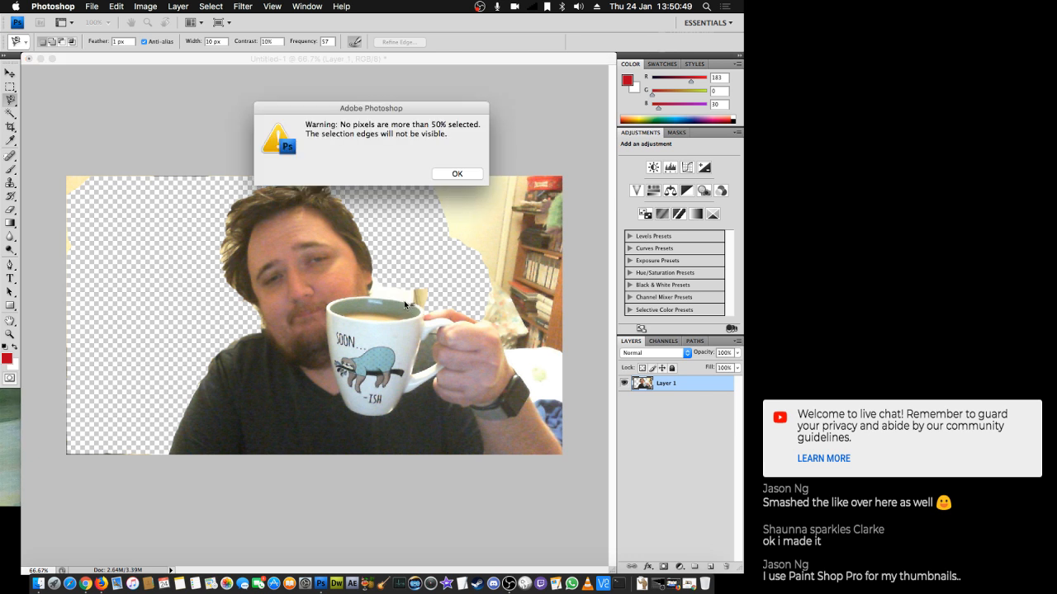
key("Return")
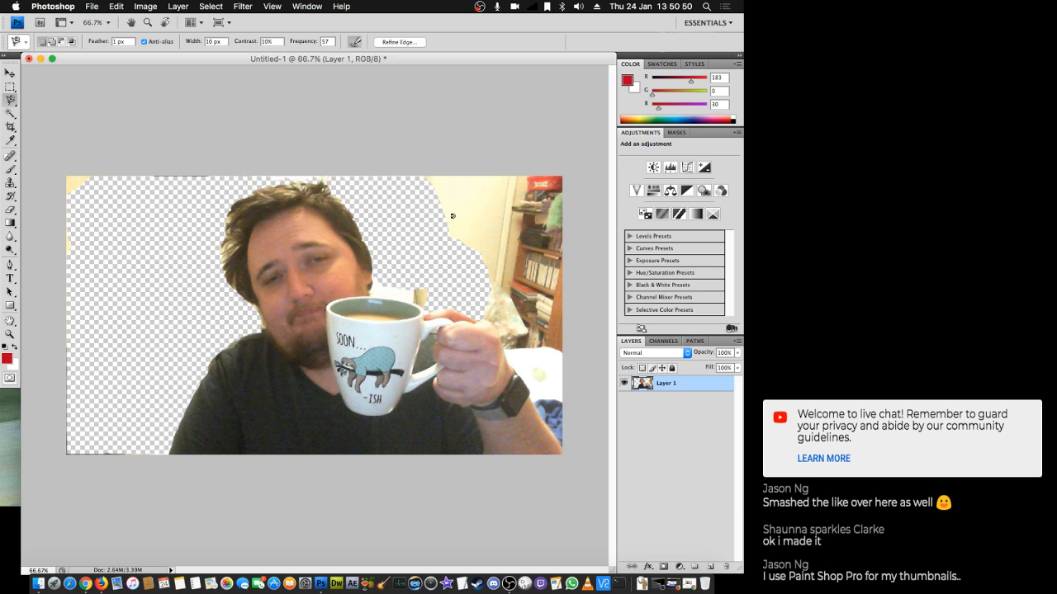
- Outline the bookshelf and bed background beside the hand and watch, delete it, and deselect
left_click(536, 400)
key("Escape")
left_click(564, 394)
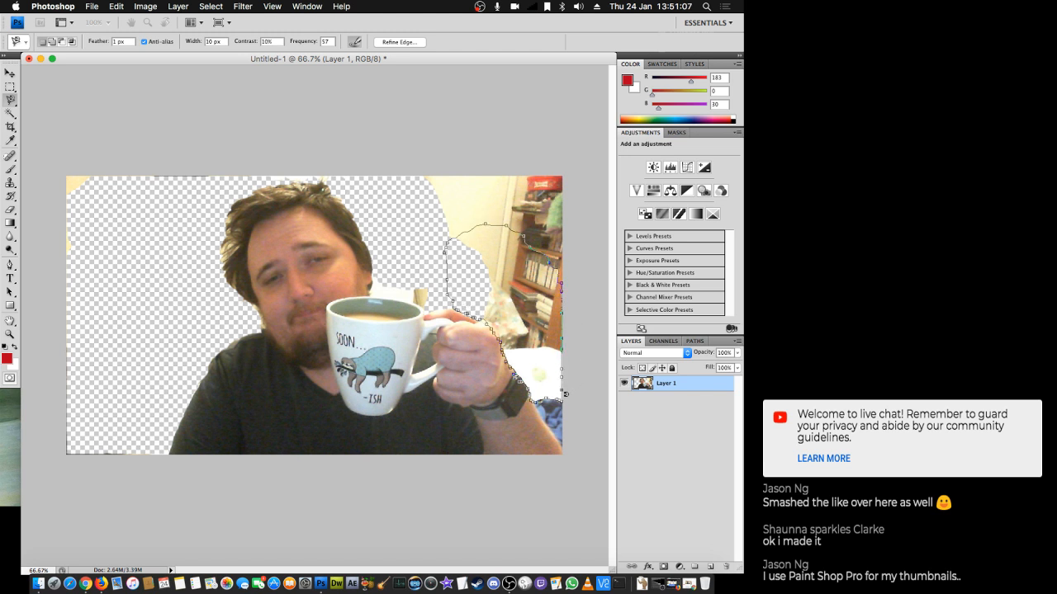
left_click(565, 394)
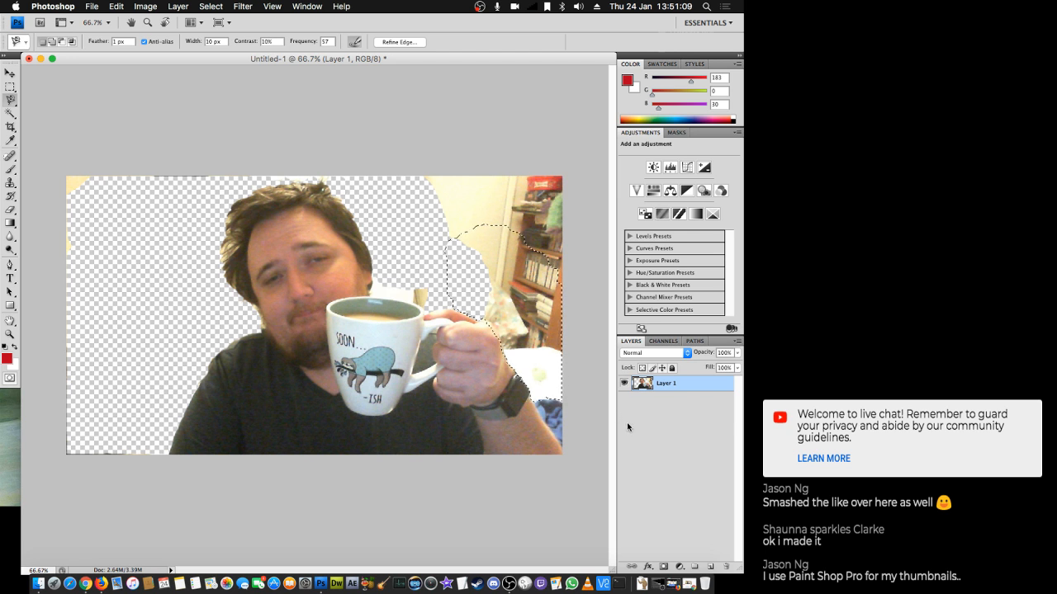
key("Delete")
right_click(527, 276)
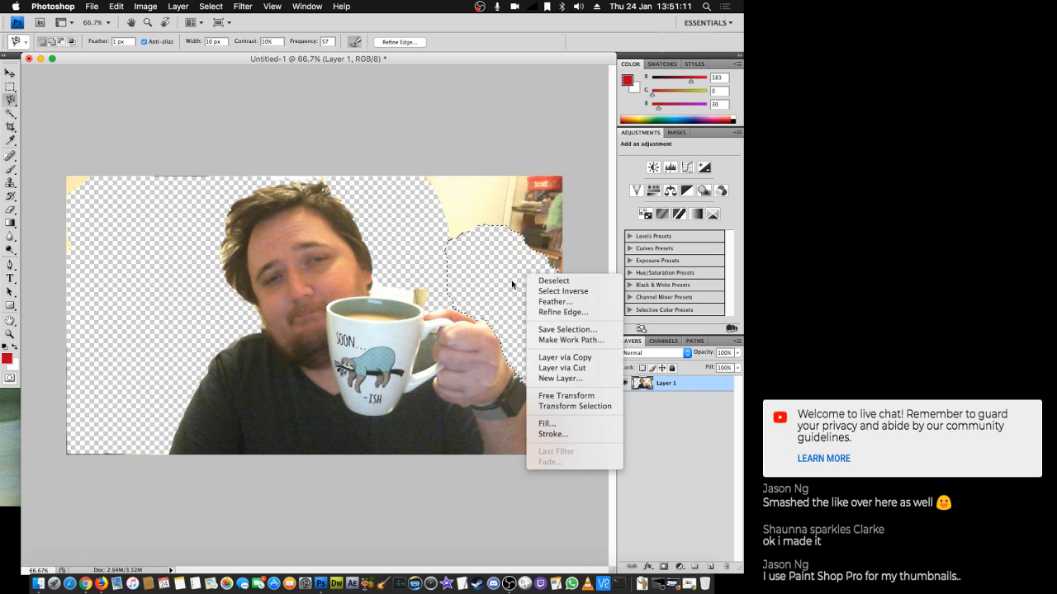
left_click(558, 283)
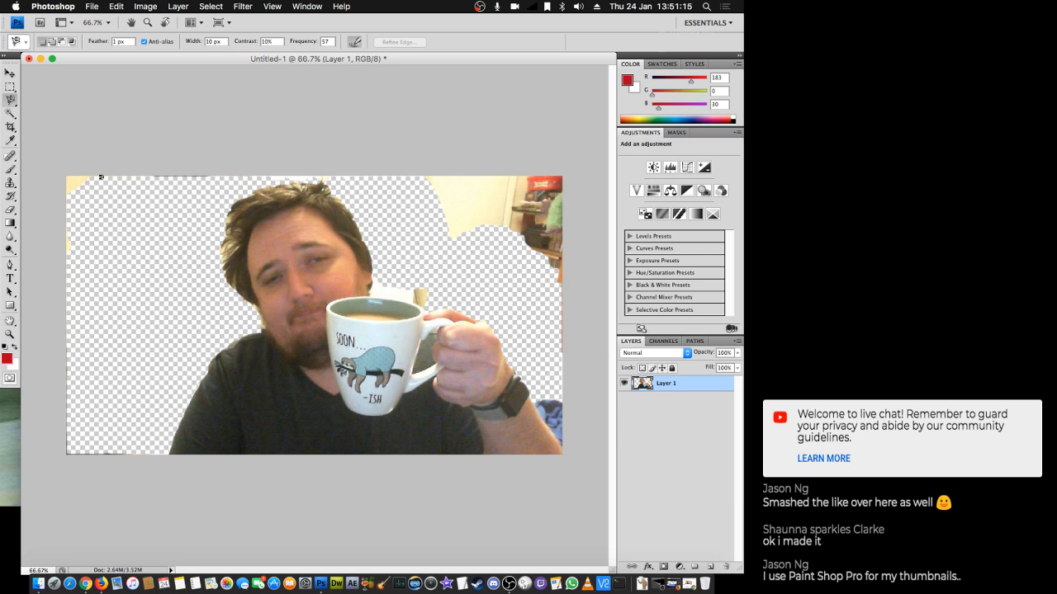
- Erase the leftover background along the photo's edges, in its upper corners and above the mug with the Eraser
left_click(10, 210)
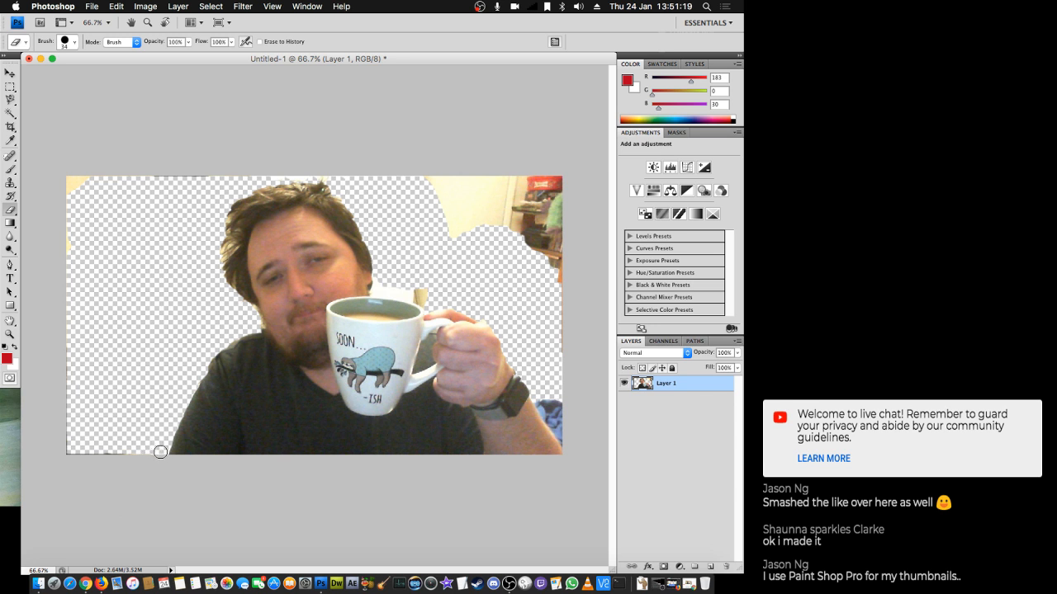
mouse_move(162, 452)
left_mouse_down()
mouse_move(61, 458)
mouse_move(71, 172)
mouse_move(209, 172)
mouse_move(53, 168)
mouse_move(66, 184)
mouse_move(89, 169)
left_mouse_up()
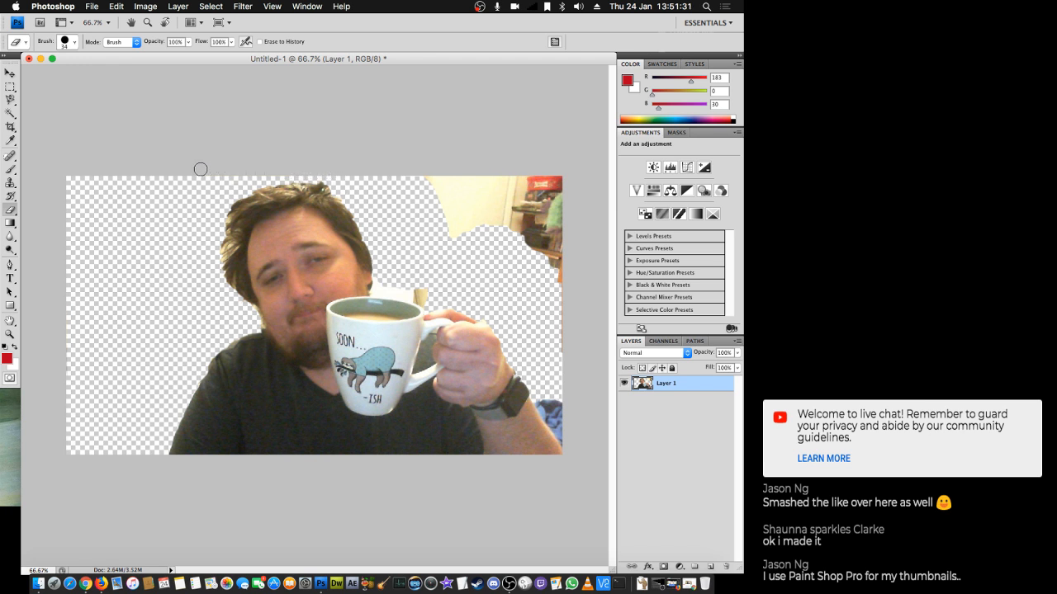
mouse_move(389, 177)
left_mouse_down()
mouse_move(591, 177)
mouse_move(440, 202)
mouse_move(492, 193)
mouse_move(444, 201)
mouse_move(534, 208)
mouse_move(457, 195)
mouse_move(514, 209)
mouse_move(515, 185)
mouse_move(459, 193)
mouse_move(594, 183)
mouse_move(540, 200)
mouse_move(476, 187)
mouse_move(577, 195)
mouse_move(549, 241)
mouse_move(474, 225)
mouse_move(573, 236)
mouse_move(570, 256)
mouse_move(558, 255)
mouse_move(566, 373)
mouse_move(563, 240)
mouse_move(545, 280)
mouse_move(547, 256)
mouse_move(555, 313)
mouse_move(555, 236)
mouse_move(554, 265)
mouse_move(538, 222)
mouse_move(434, 223)
mouse_move(464, 225)
mouse_move(441, 232)
mouse_move(462, 246)
mouse_move(454, 289)
mouse_move(380, 285)
left_mouse_up()
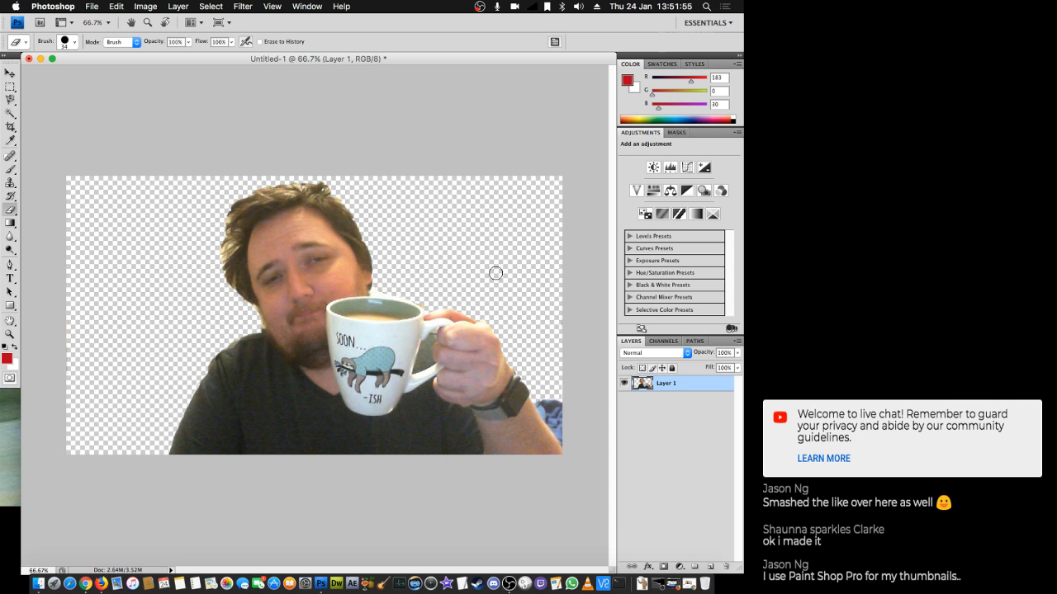
- Reduce the eraser brush to 17 px and erase the background remnant between the mug's rim and the fingers
left_click(75, 43)
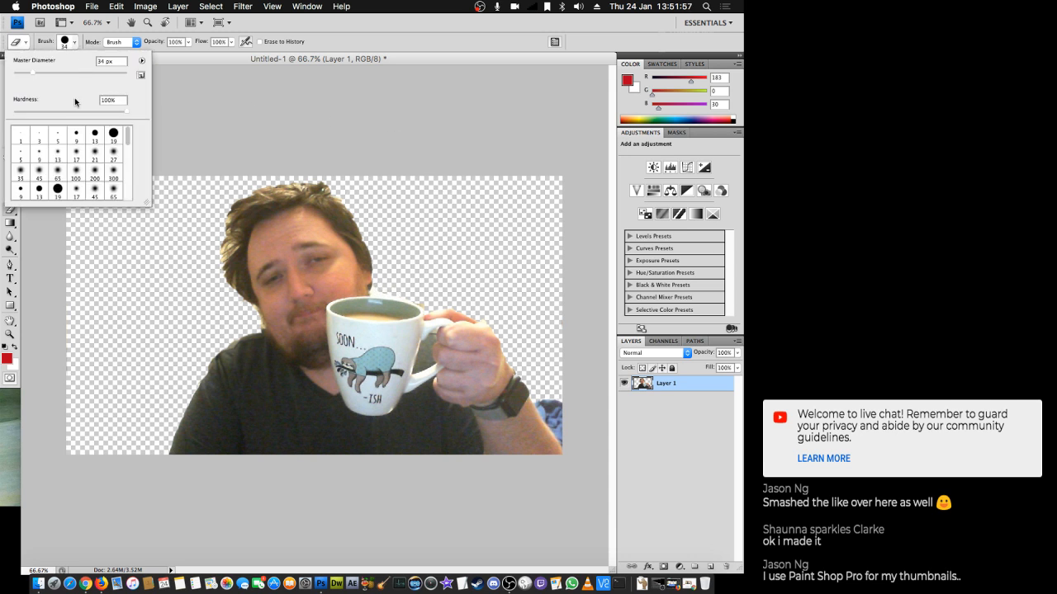
left_click(23, 73)
left_click(427, 307)
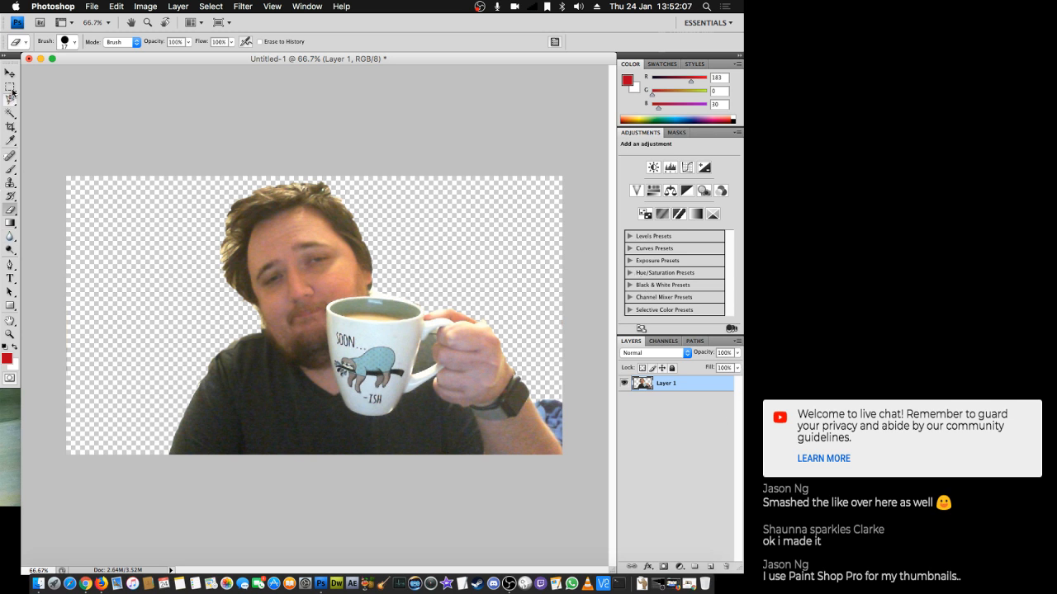
- Draw a red rectangle shape covering the whole canvas and move its layer below the photo layer
left_click(10, 305)
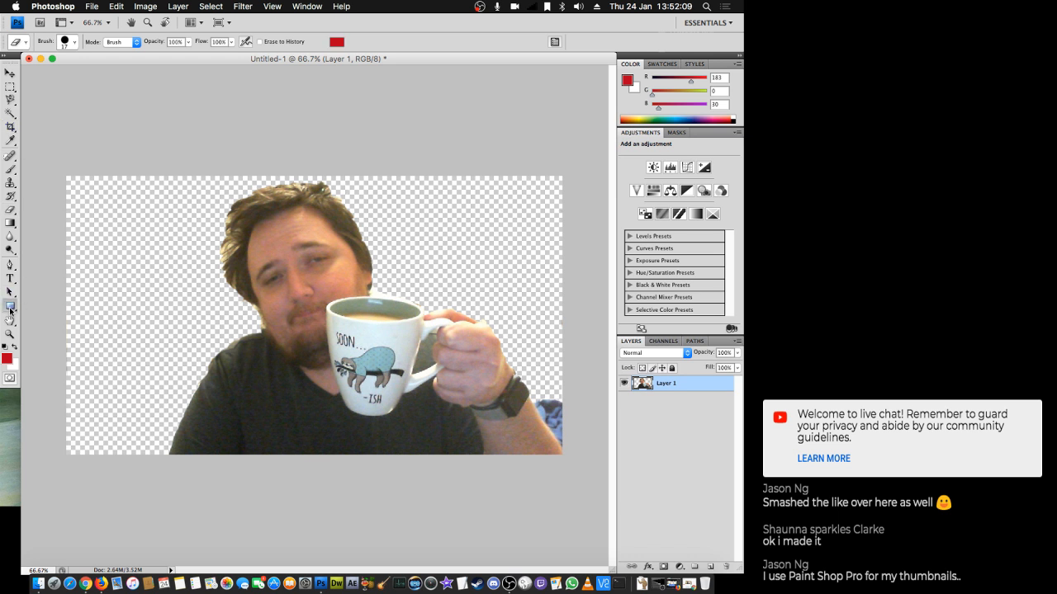
left_click_drag(54, 138, 591, 503)
left_click_drag(712, 385, 710, 410)
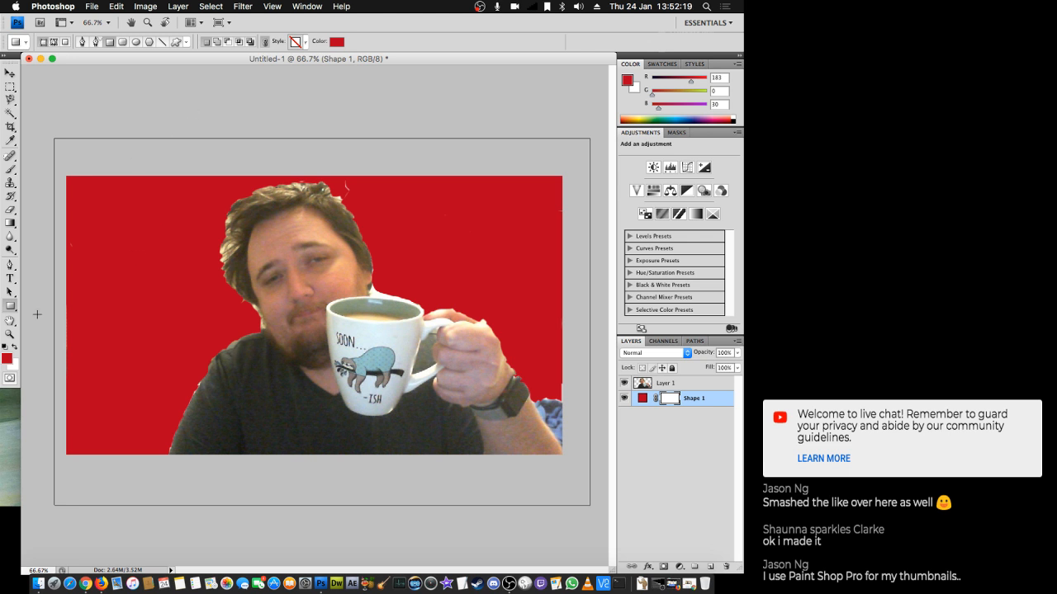
- Erase the leftover background above the mug and beside the hair on the photo layer with the Eraser
left_click(10, 209)
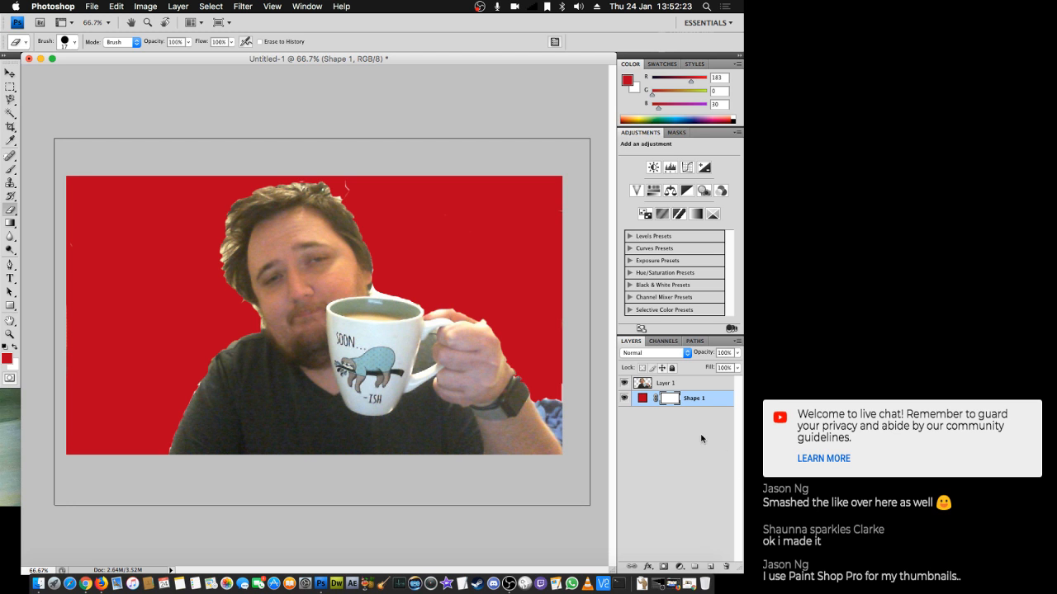
left_click(700, 384)
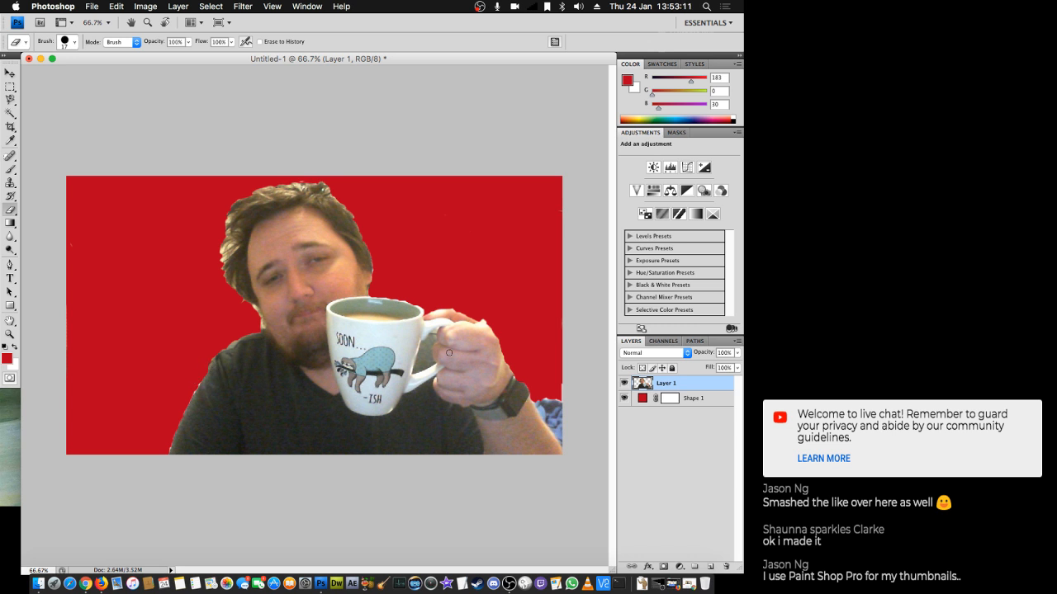
- Add a white outside Stroke of about 9 px to the photo layer
right_click(702, 385)
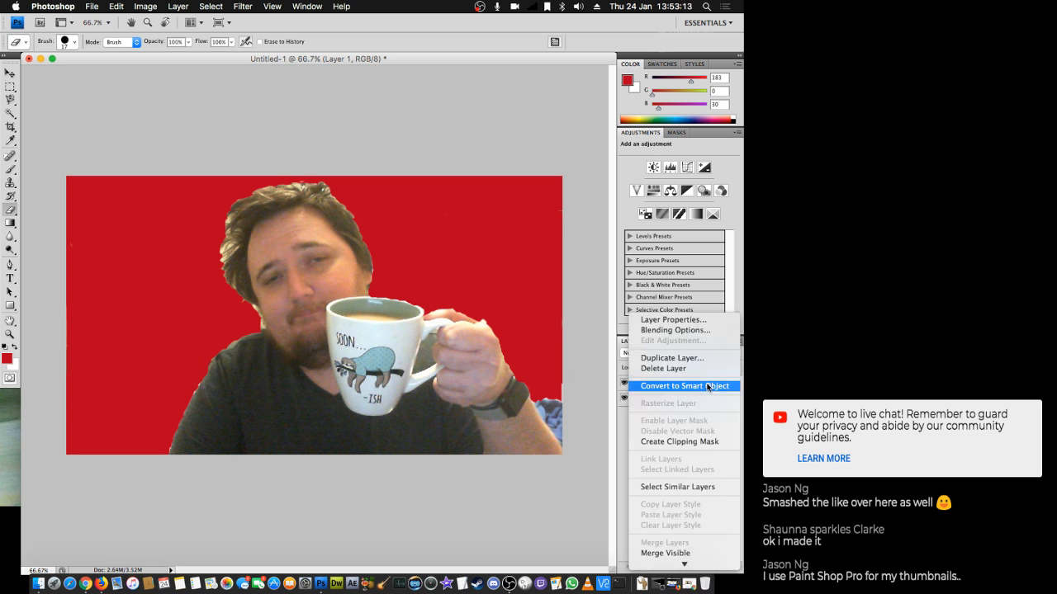
left_click(682, 331)
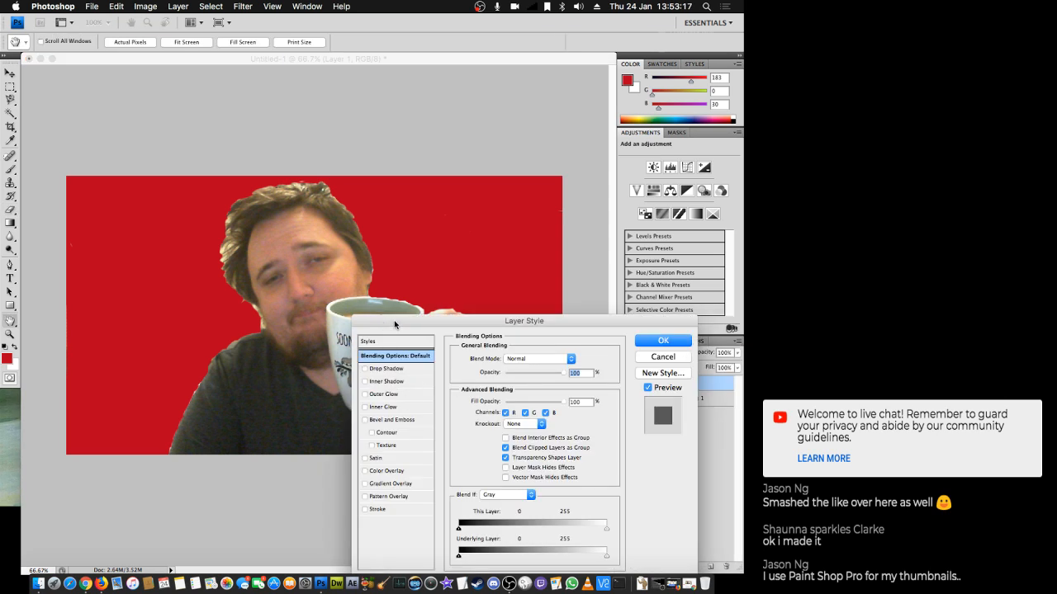
left_click_drag(393, 327, 459, 203)
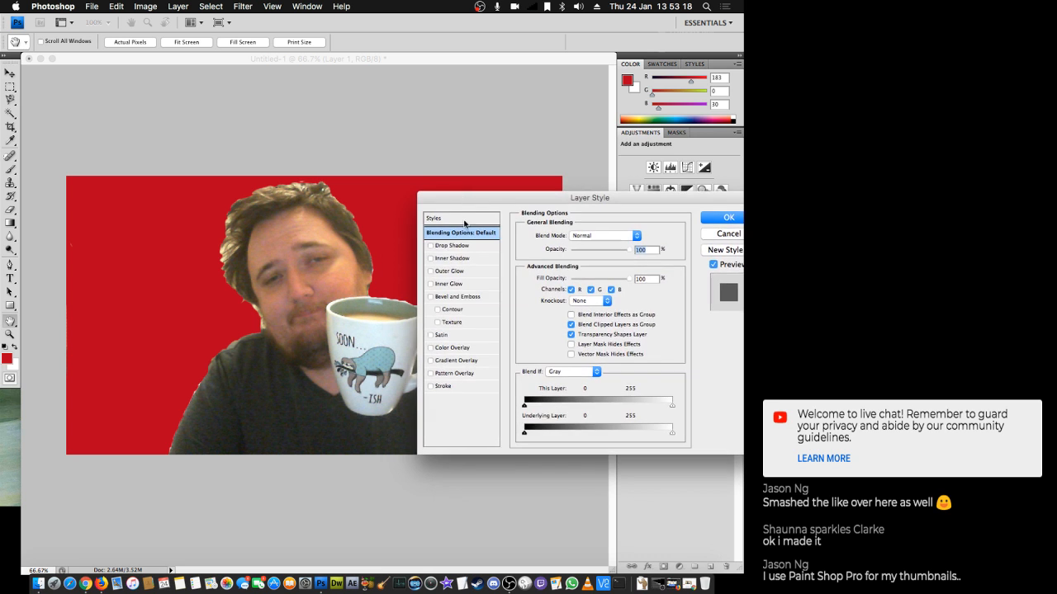
left_click(446, 386)
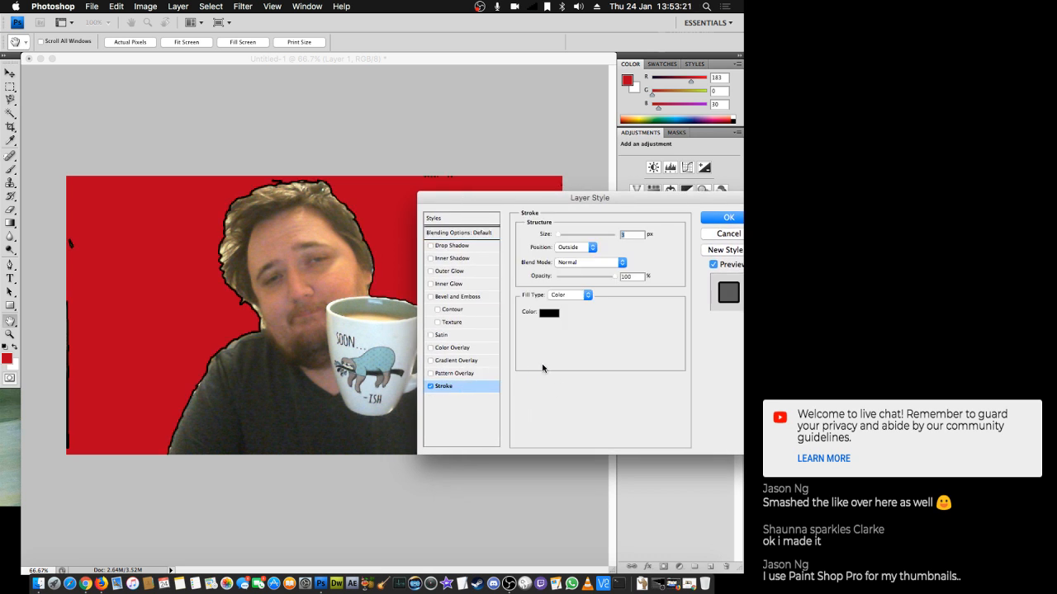
left_click(553, 313)
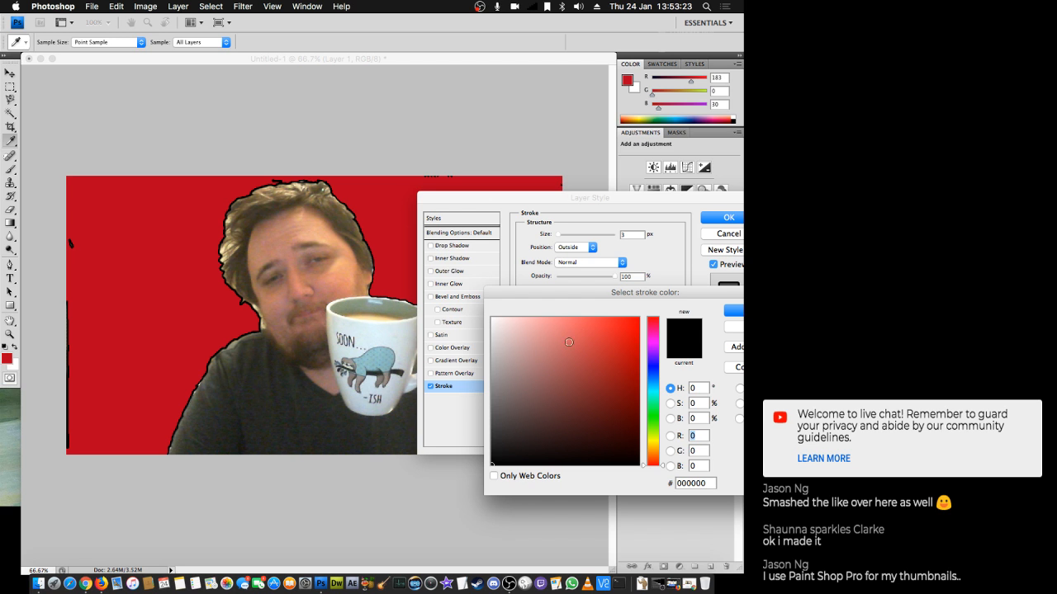
left_click_drag(569, 341, 453, 314)
left_click(734, 311)
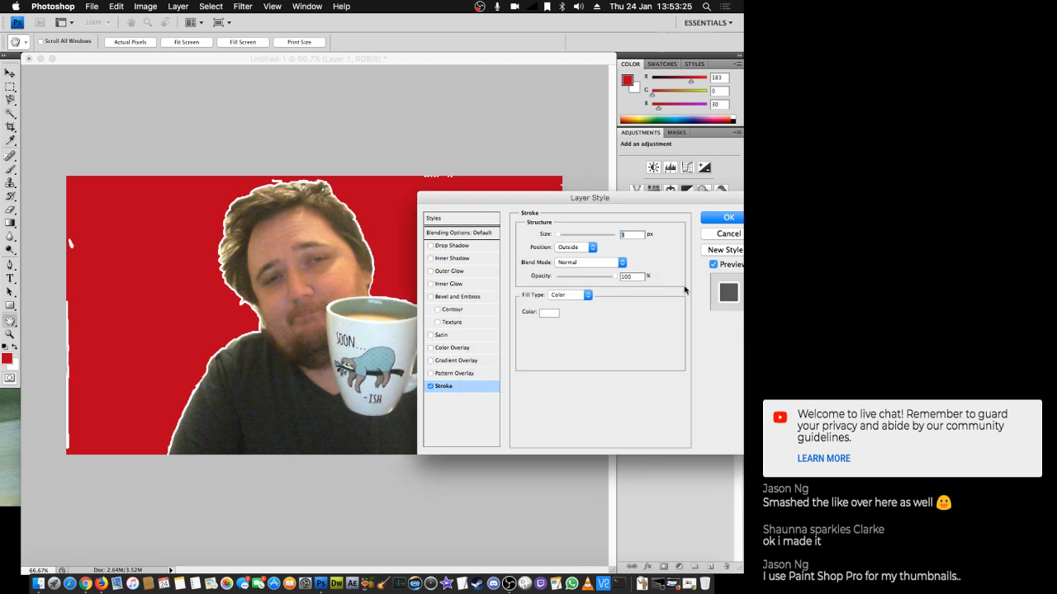
left_click_drag(566, 239, 561, 237)
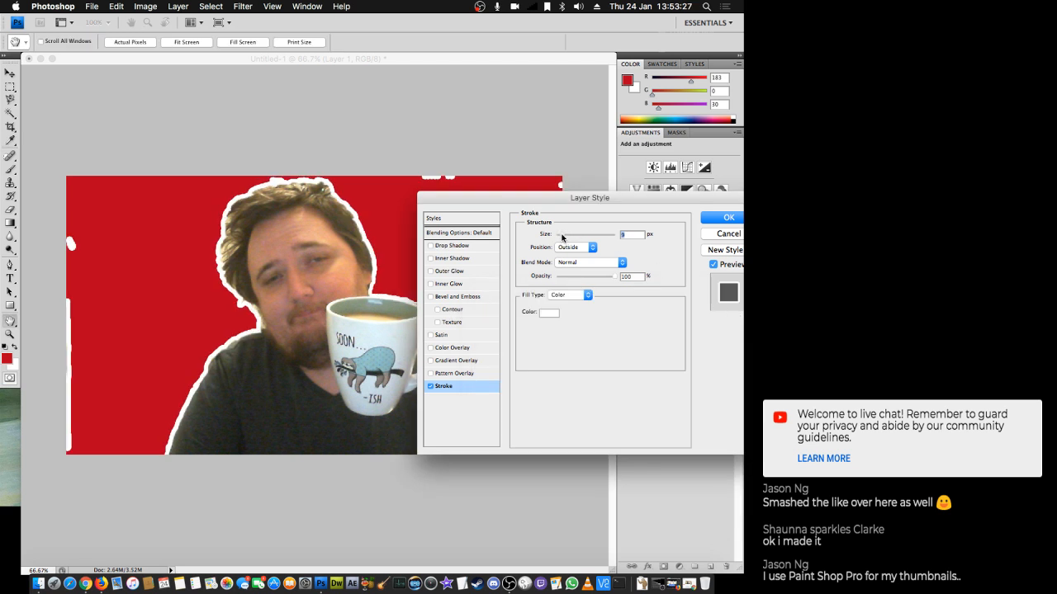
left_click(729, 218)
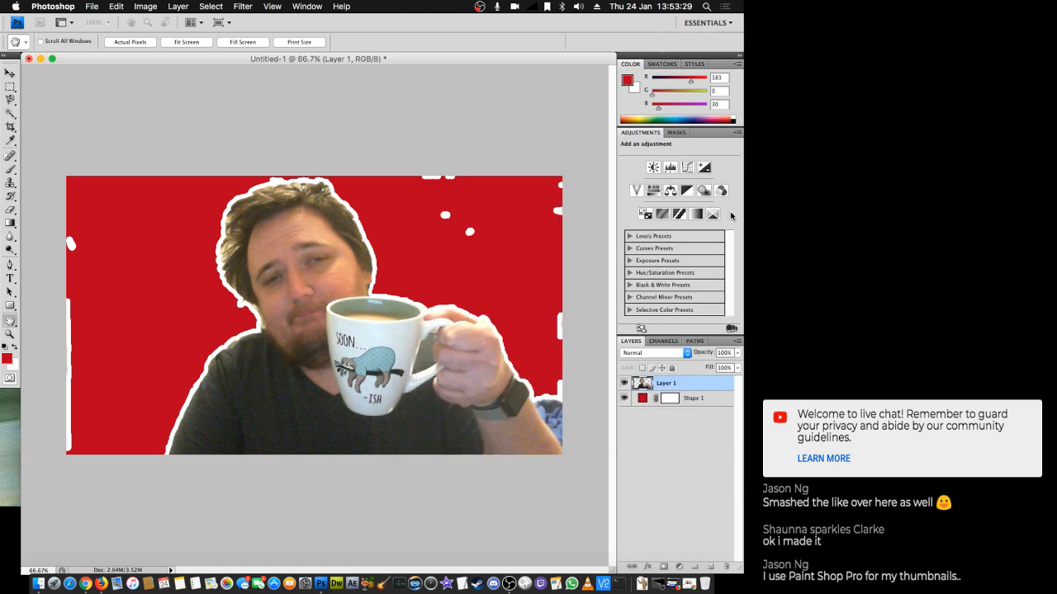
- Erase the outlined remnants along the canvas's left edge with the 17 px Eraser
key("e")
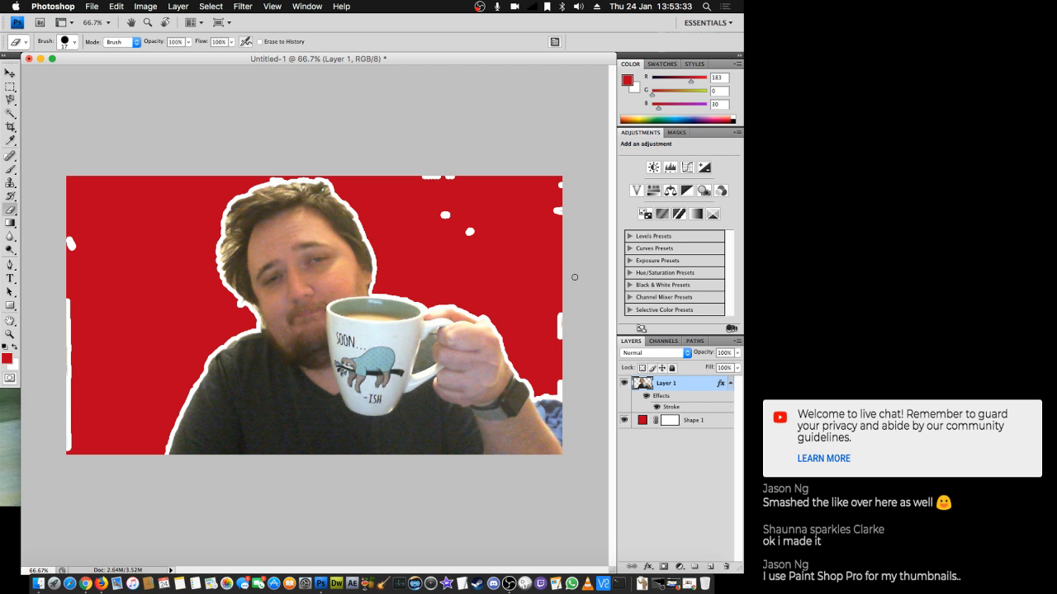
mouse_move(66, 223)
left_mouse_down()
mouse_move(68, 259)
mouse_move(71, 231)
mouse_move(69, 403)
mouse_move(69, 358)
left_mouse_up()
left_click(66, 362)
left_click(70, 442)
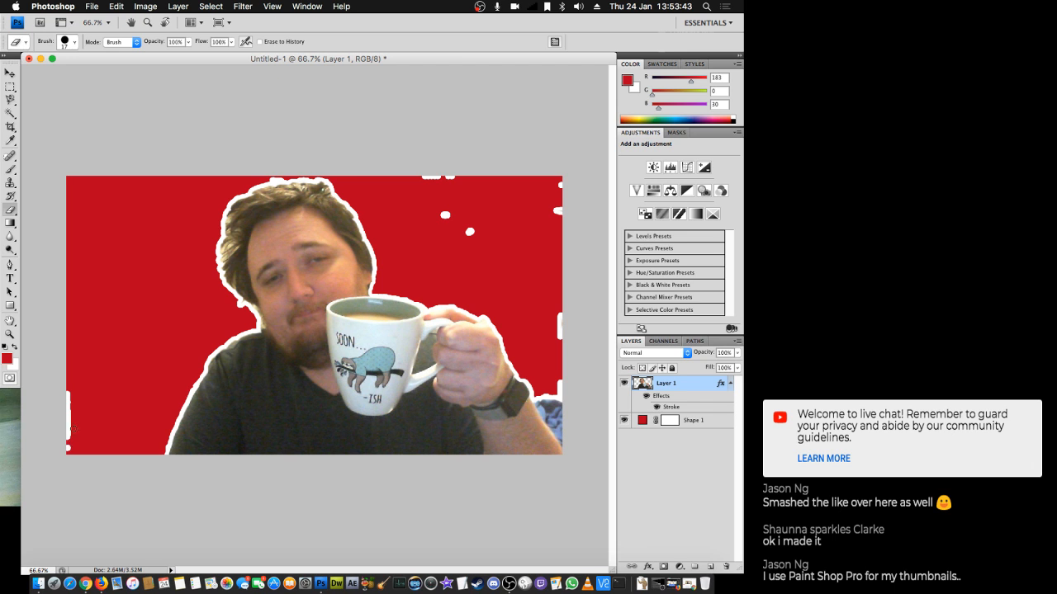
left_click(70, 429)
- Enlarge the eraser brush to 74 px and erase the remaining outlined specks at the left, top and right of the canvas
left_click(66, 41)
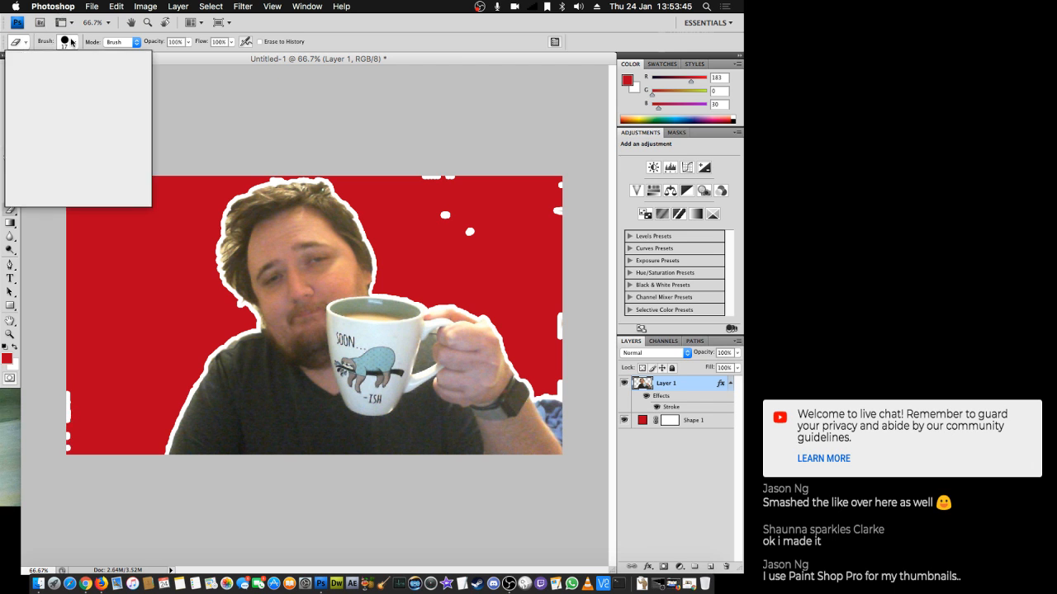
left_click_drag(66, 72, 55, 72)
left_click(60, 317)
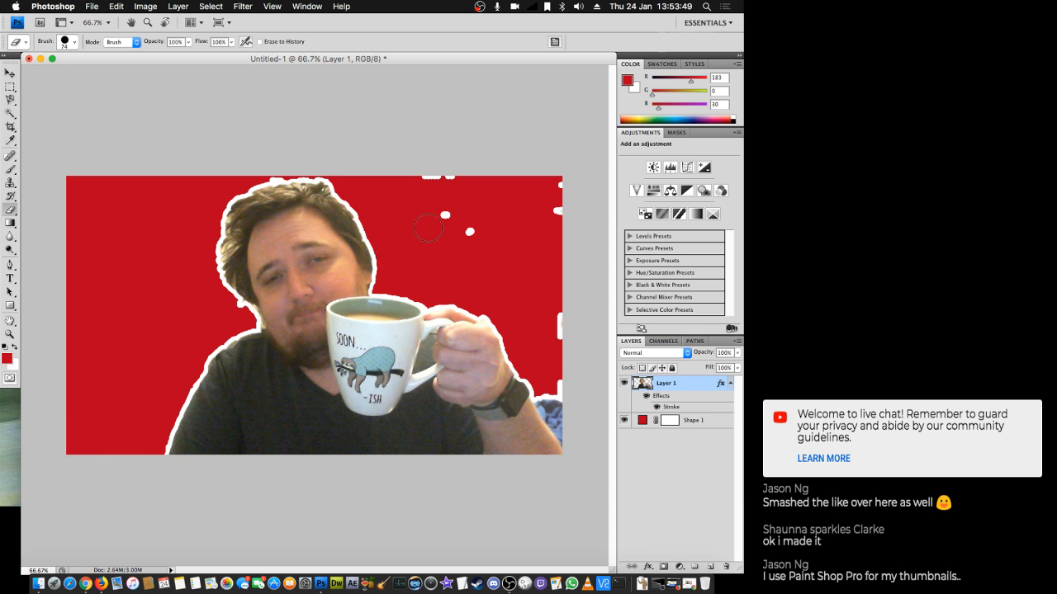
left_click(470, 231)
left_click(445, 215)
left_click_drag(450, 178, 429, 180)
mouse_move(563, 184)
left_mouse_down()
mouse_move(555, 353)
mouse_move(573, 391)
mouse_move(547, 386)
left_mouse_up()
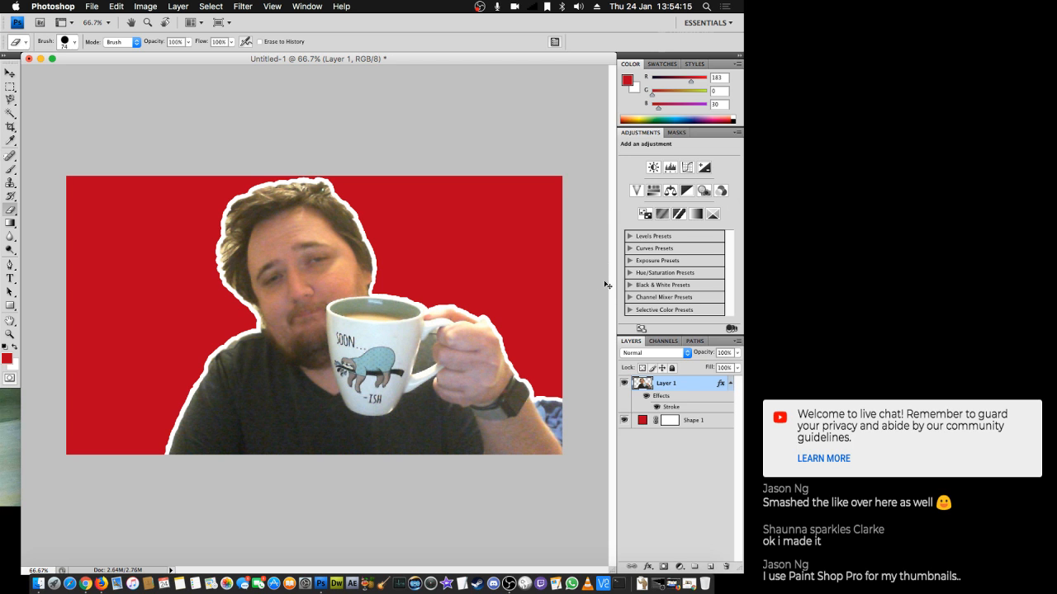
- Scale the man's cutout down proportionally to 84.6%, keeping it in the canvas's lower-right corner
key("ctrl+t")
left_click_drag(163, 175, 216, 230)
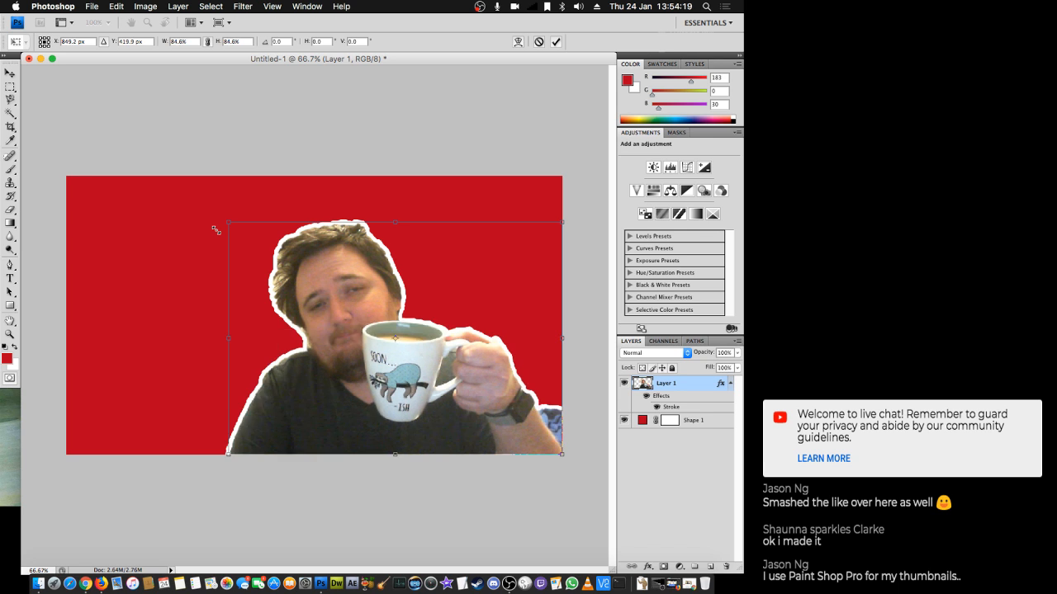
key("Return")
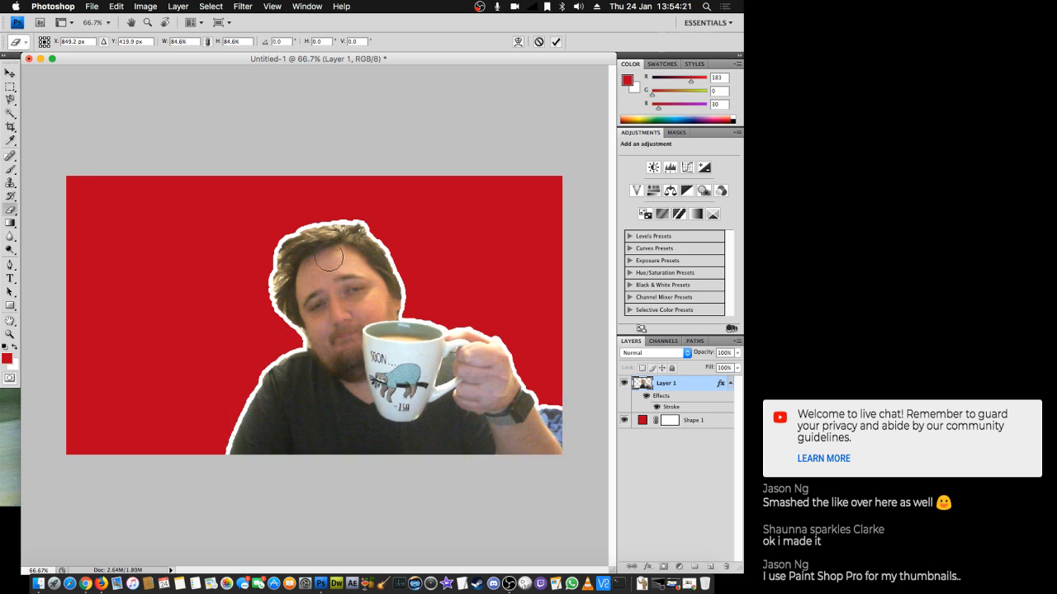
- Switch to Chrome and look through the thumbnails of past videos in YouTube's Video Manager
left_click(86, 583)
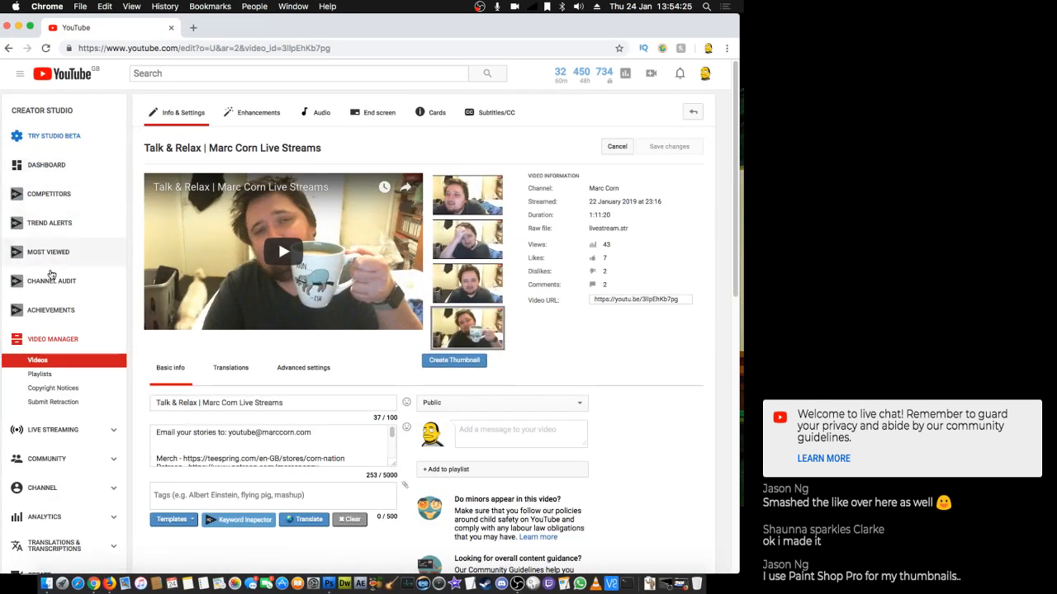
left_click(48, 361)
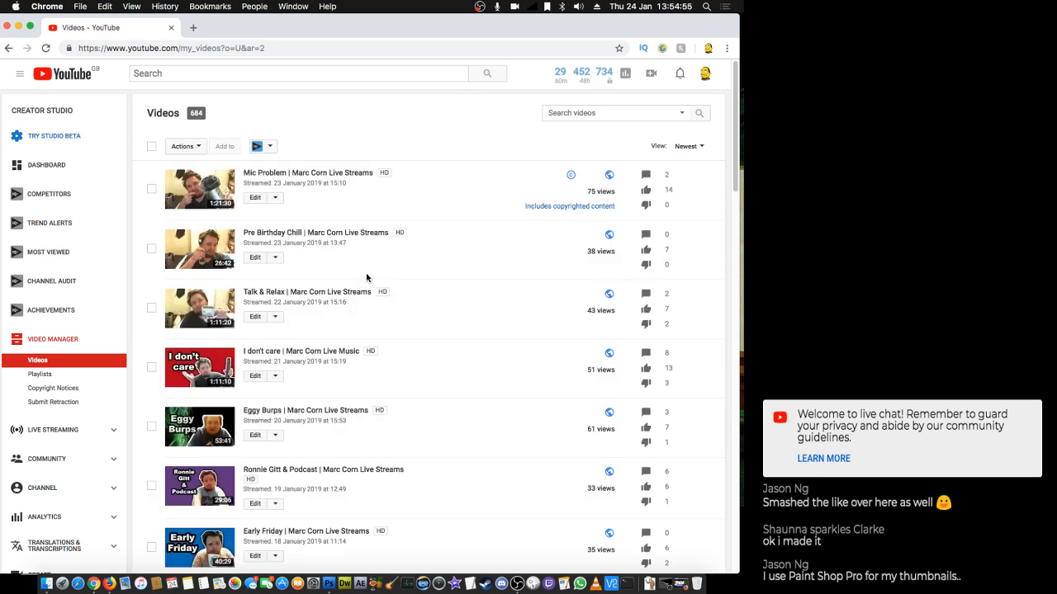
scroll(351, 347, "down", 2)
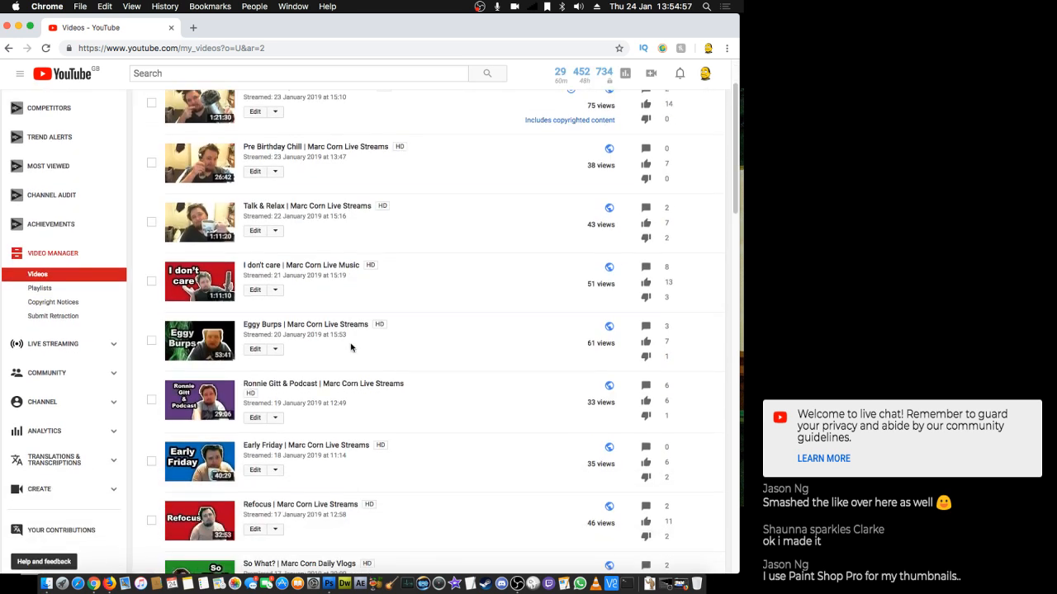
scroll(351, 347, "up", 1)
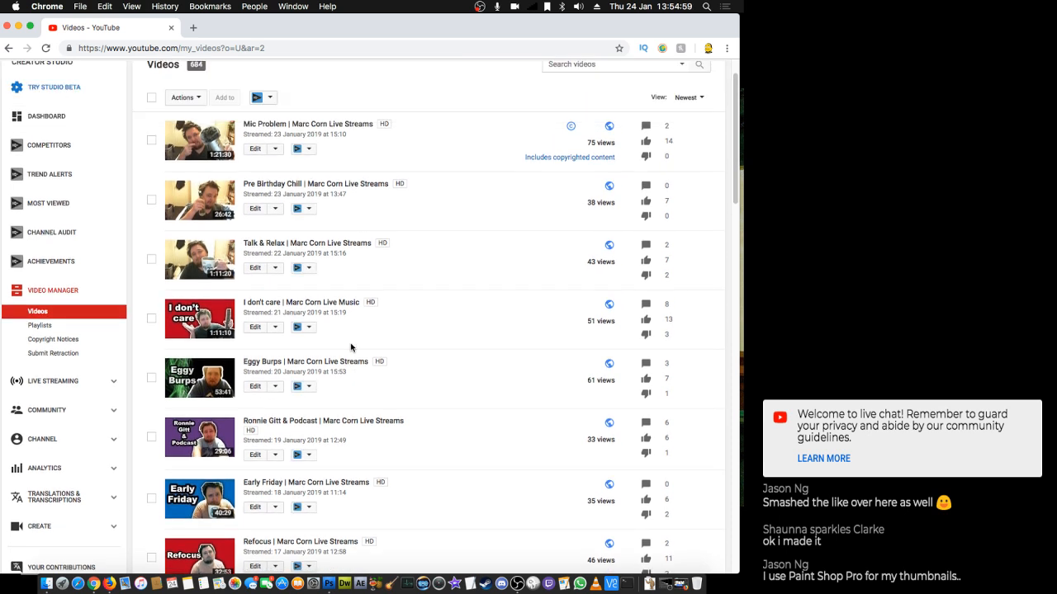
scroll(351, 348, "down", 4)
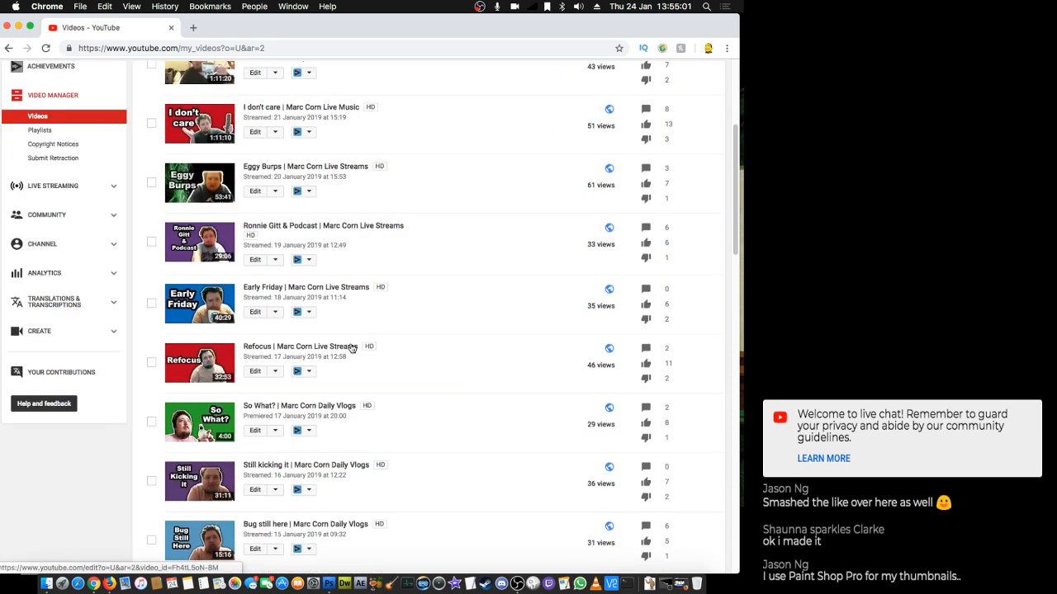
scroll(350, 348, "up", 6)
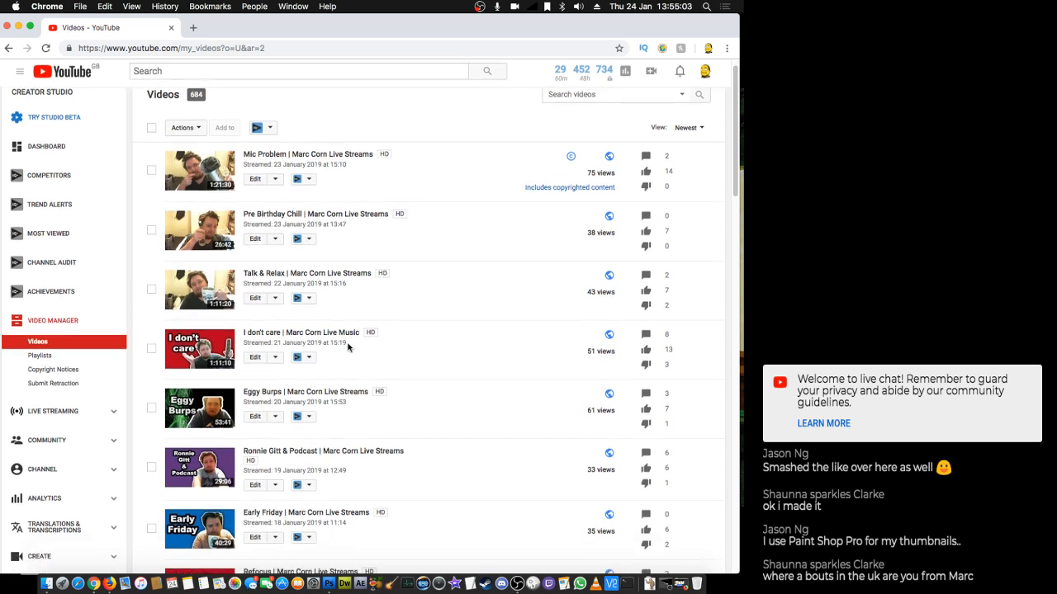
scroll(348, 347, "down", 4)
scroll(348, 348, "up", 1)
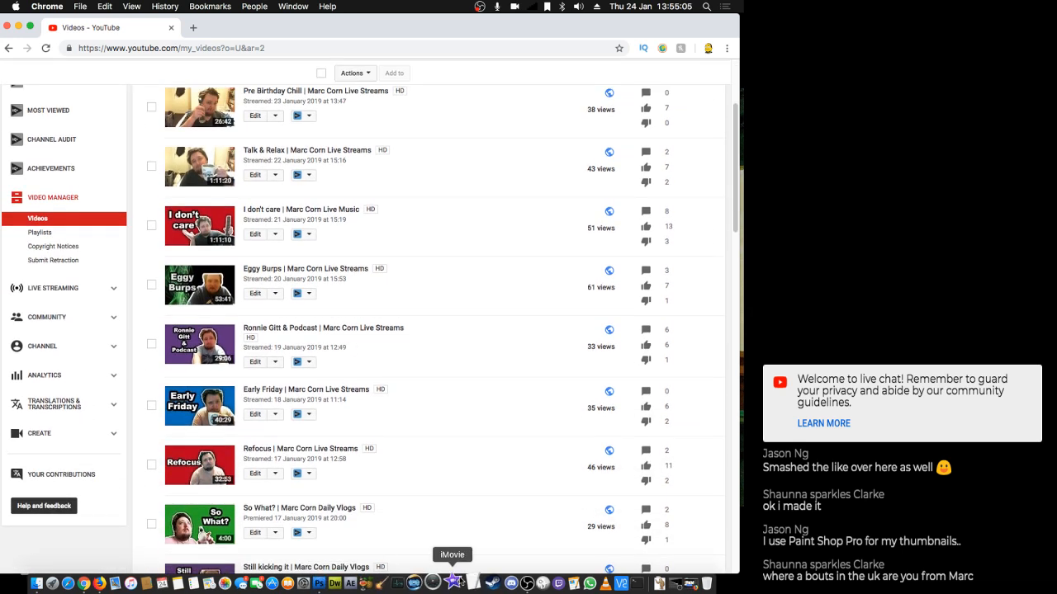
- Switch back to Photoshop and change the background shape's fill colour to bright blue
left_click(330, 583)
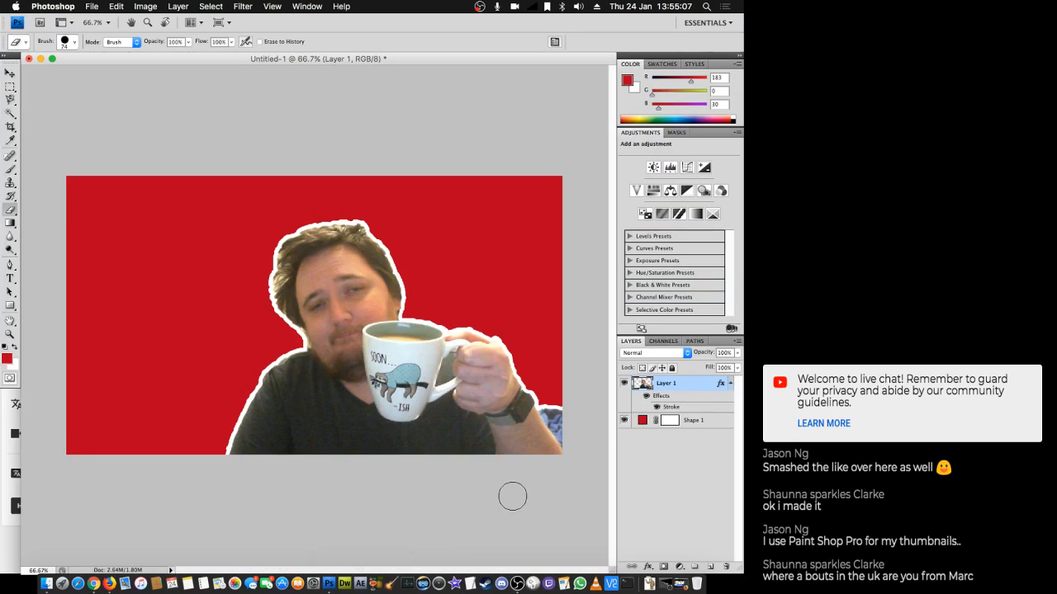
double_click(643, 421)
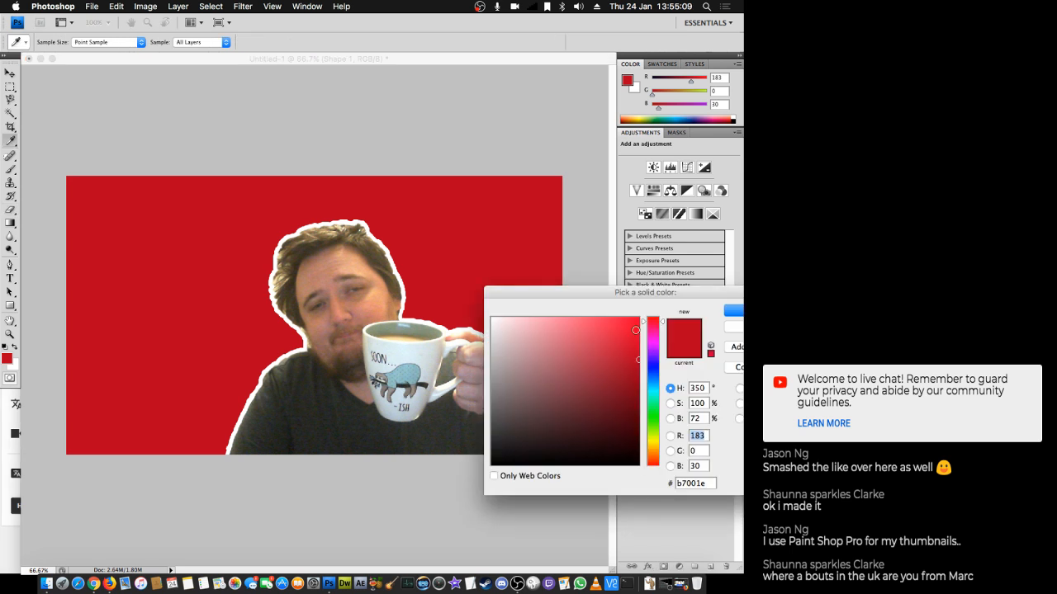
left_click(653, 376)
mouse_move(653, 374)
left_mouse_down()
mouse_move(637, 354)
mouse_move(640, 336)
left_mouse_up()
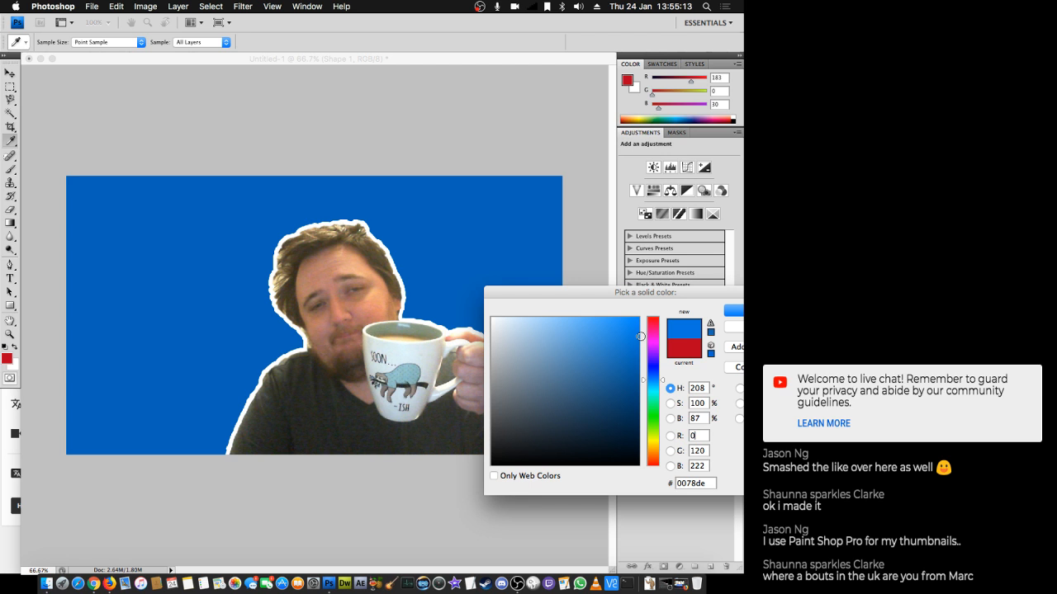
left_click(739, 308)
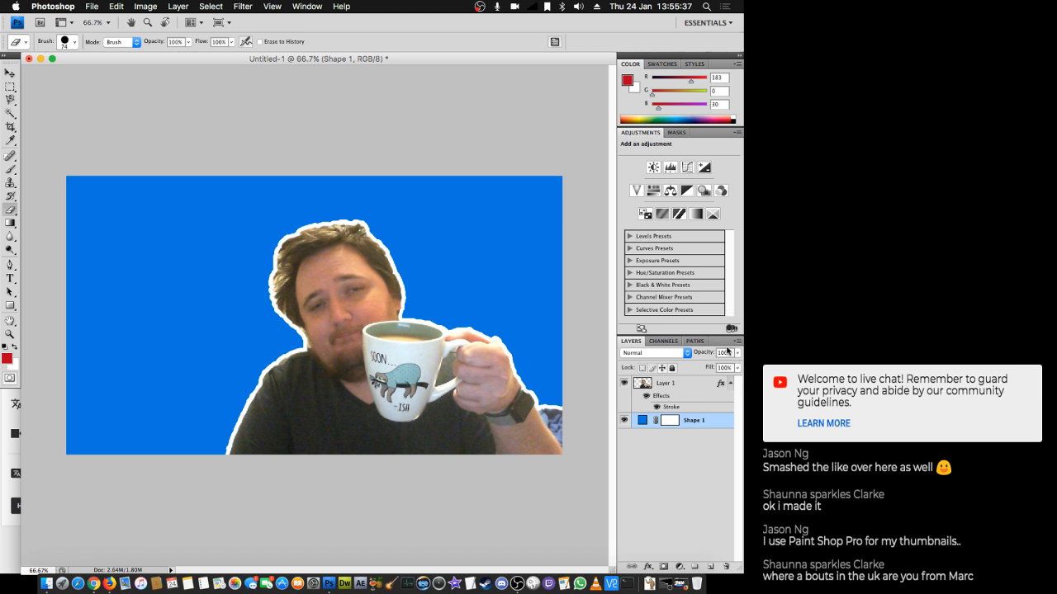
- Add a black Multiply drop shadow to the man's cutout with 42% spread and 57 px size
left_click(680, 391)
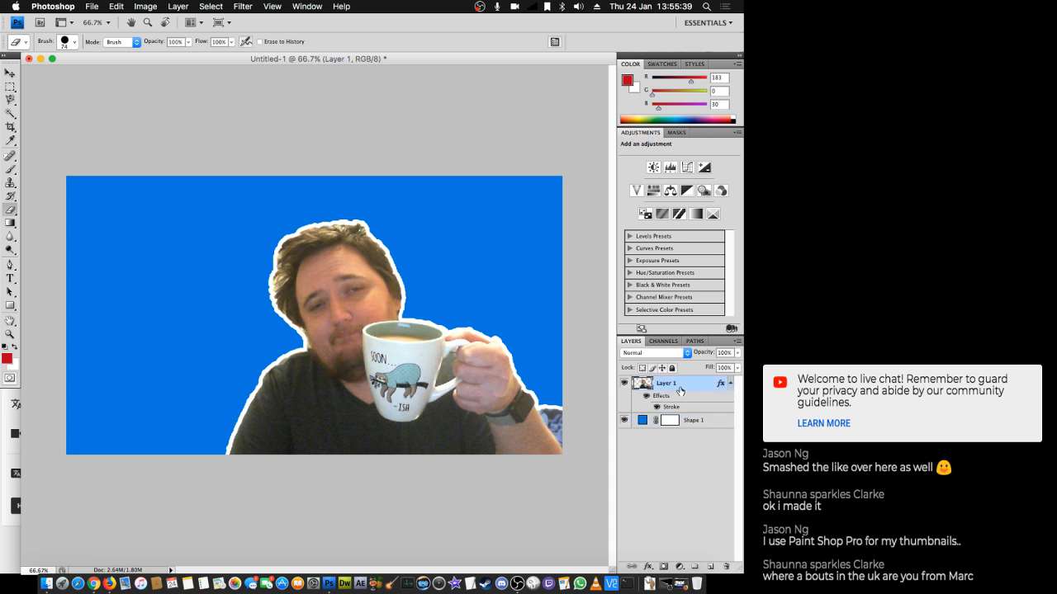
right_click(681, 391)
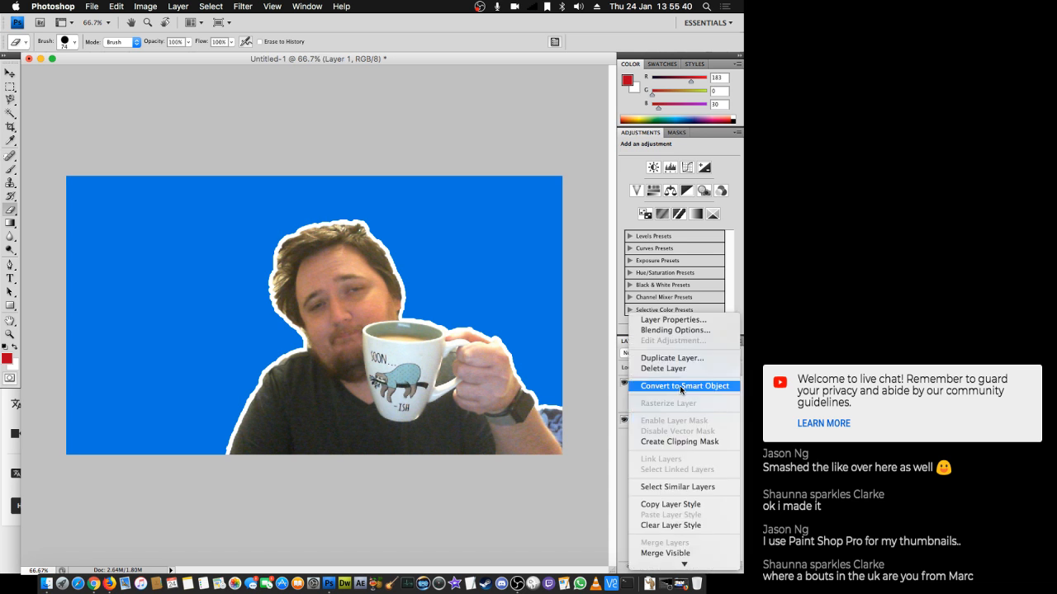
left_click(674, 330)
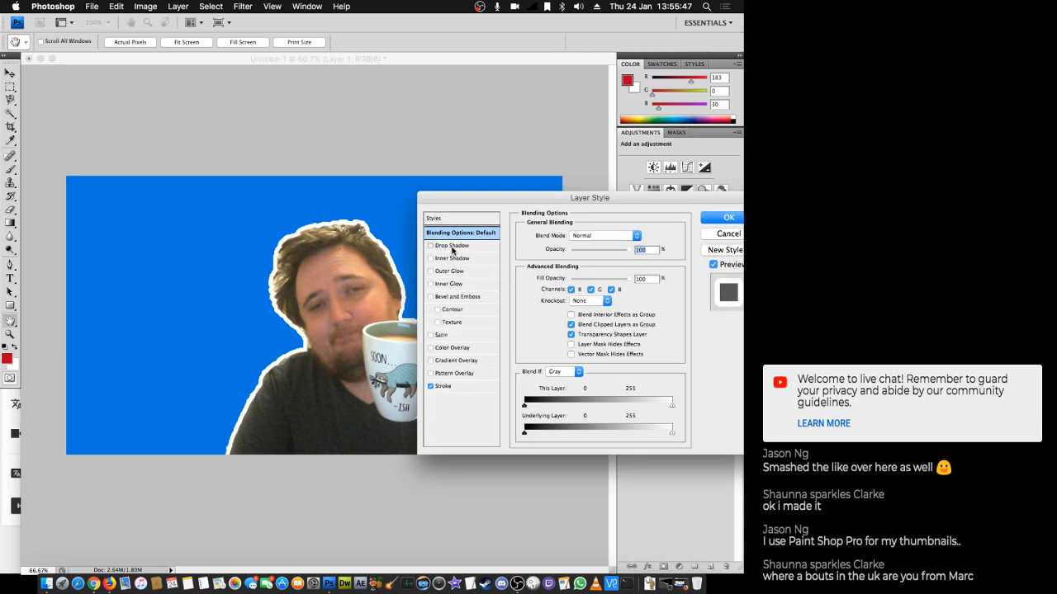
left_click(431, 246)
left_click(571, 297)
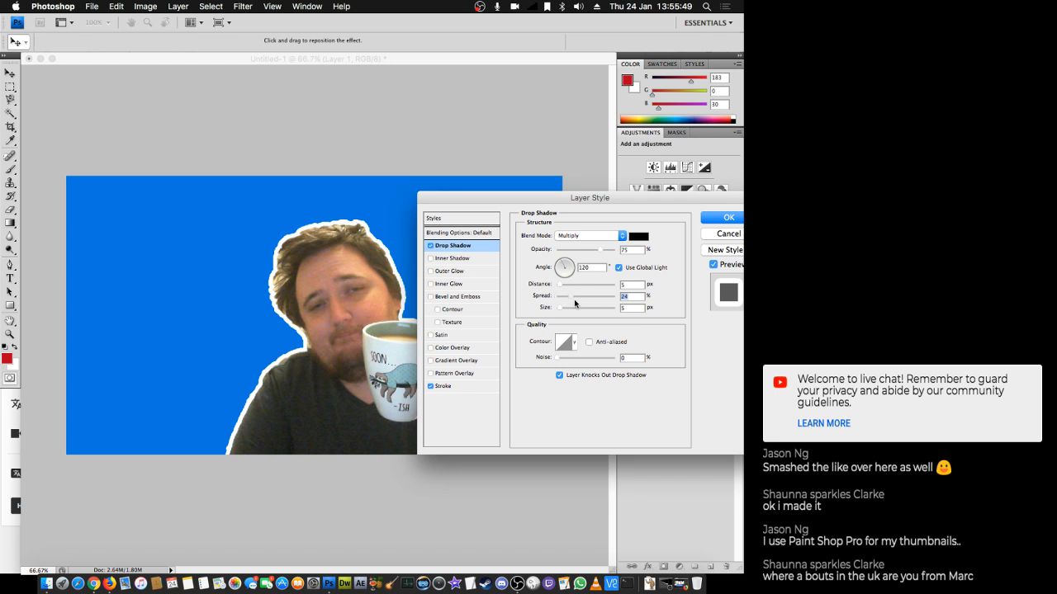
left_click(570, 310)
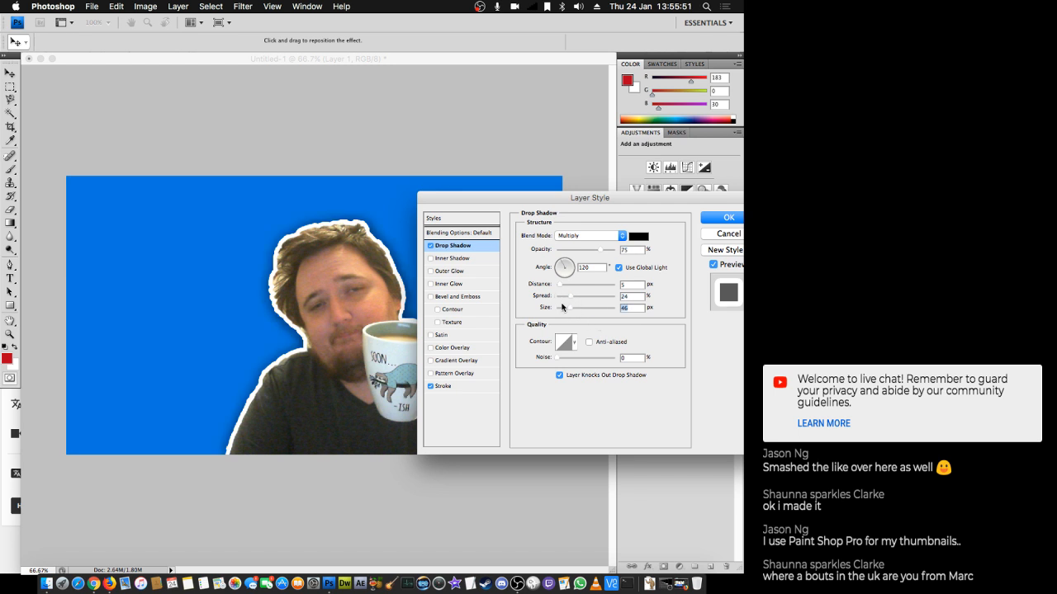
left_click(581, 297)
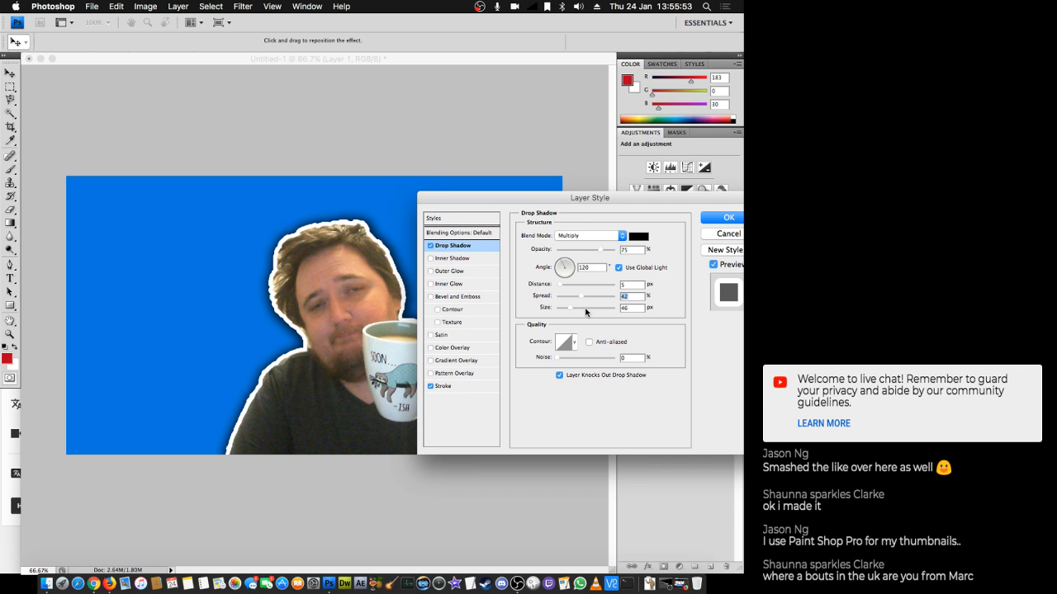
left_click(584, 308)
left_click(572, 310)
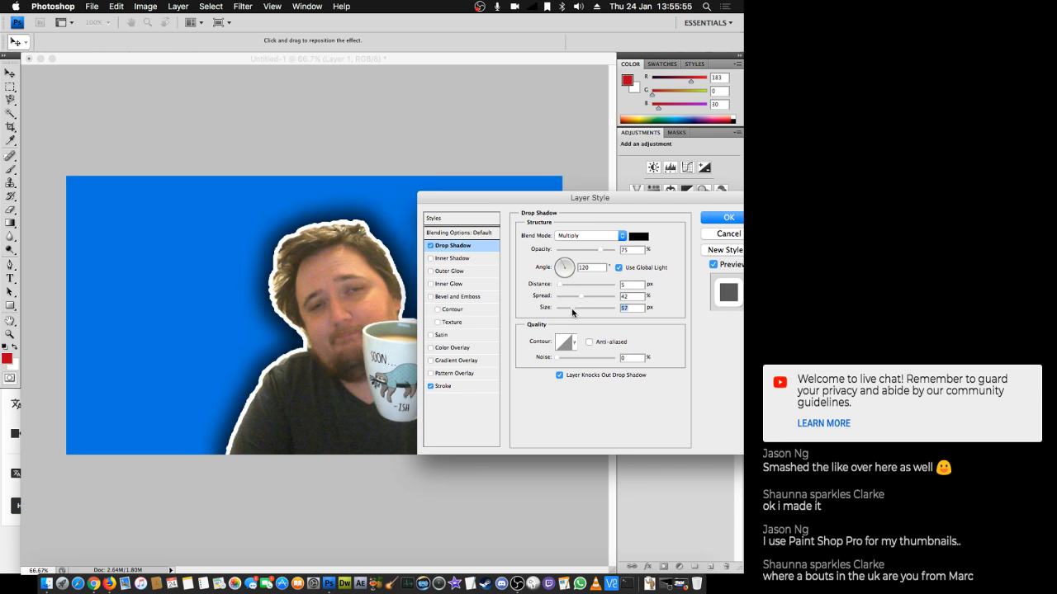
left_click(726, 221)
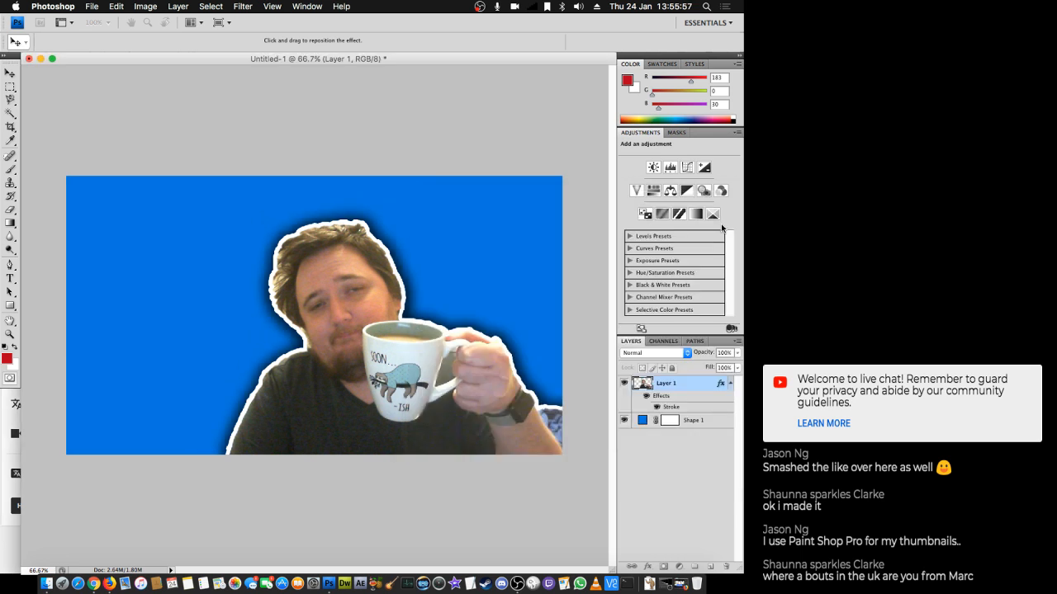
key("e")
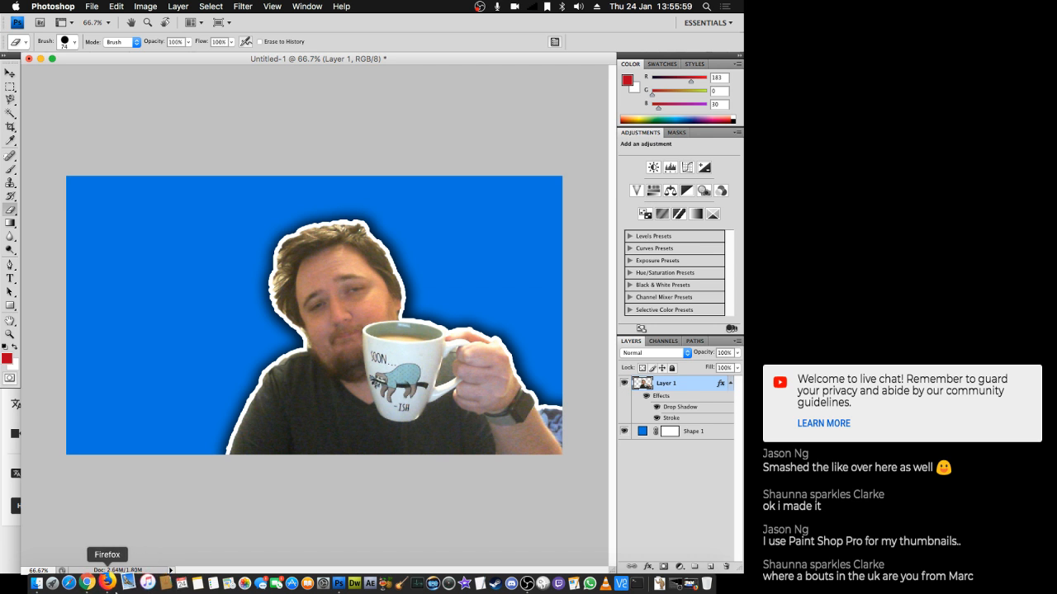
- Switch to Chrome to check the past stream's title in YouTube's Video Manager, and return to Photoshop
left_click(87, 583)
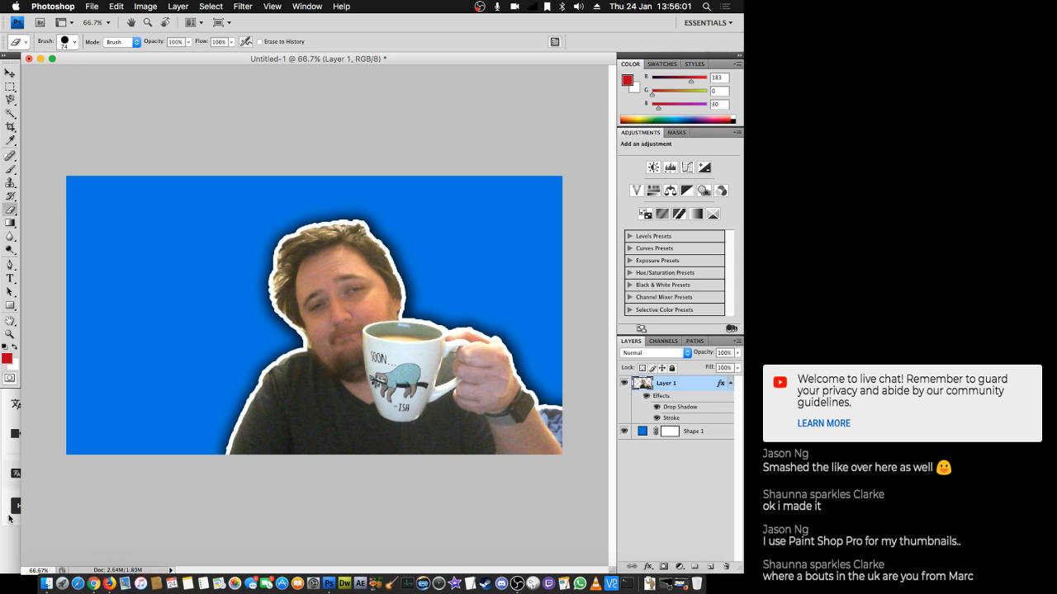
scroll(402, 255, "up", 2)
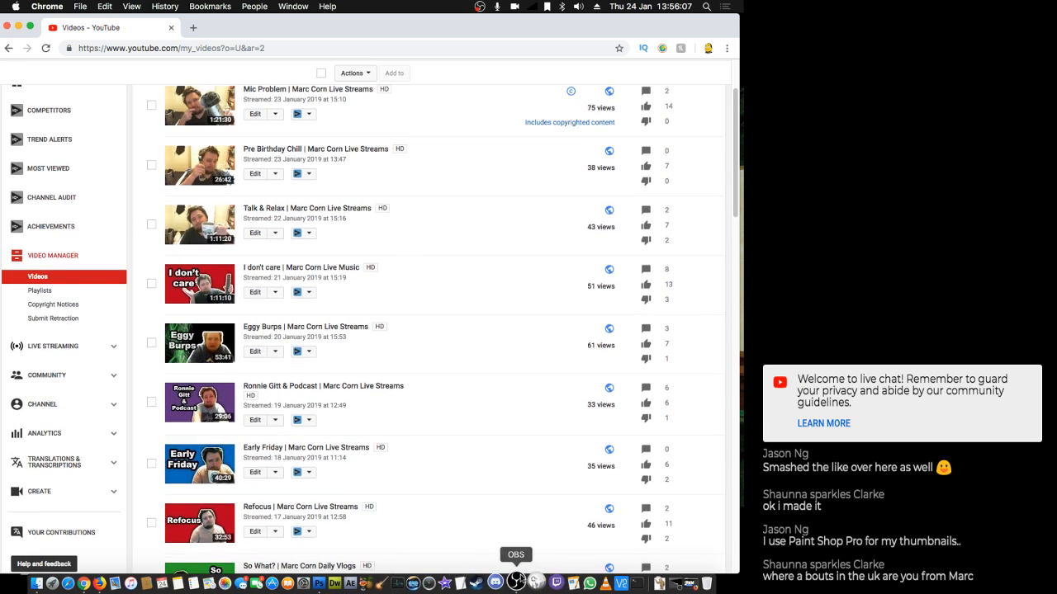
left_click(327, 584)
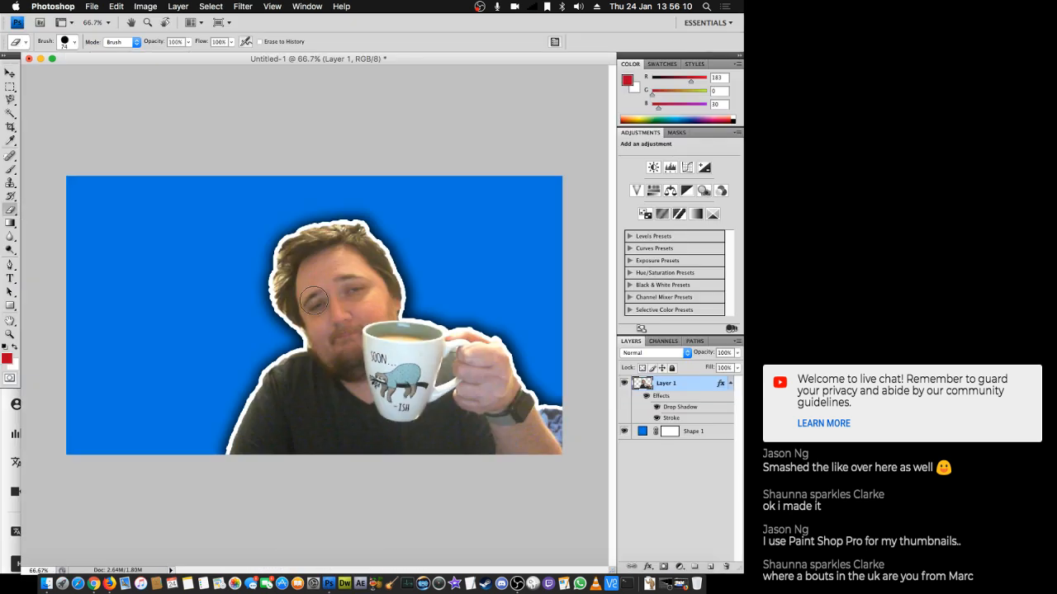
- Add the white text "Talk & Relax" over three centred lines in Arial Black 160 pt beside the man, narrowing its text box to fit
left_click(14, 281)
left_click_drag(85, 190, 374, 409)
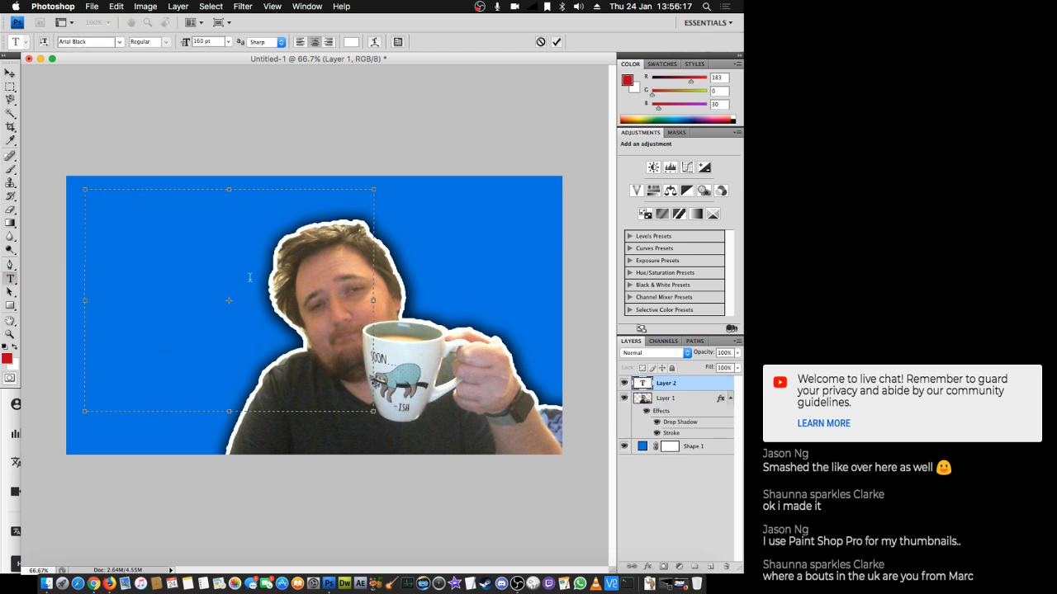
type("T")
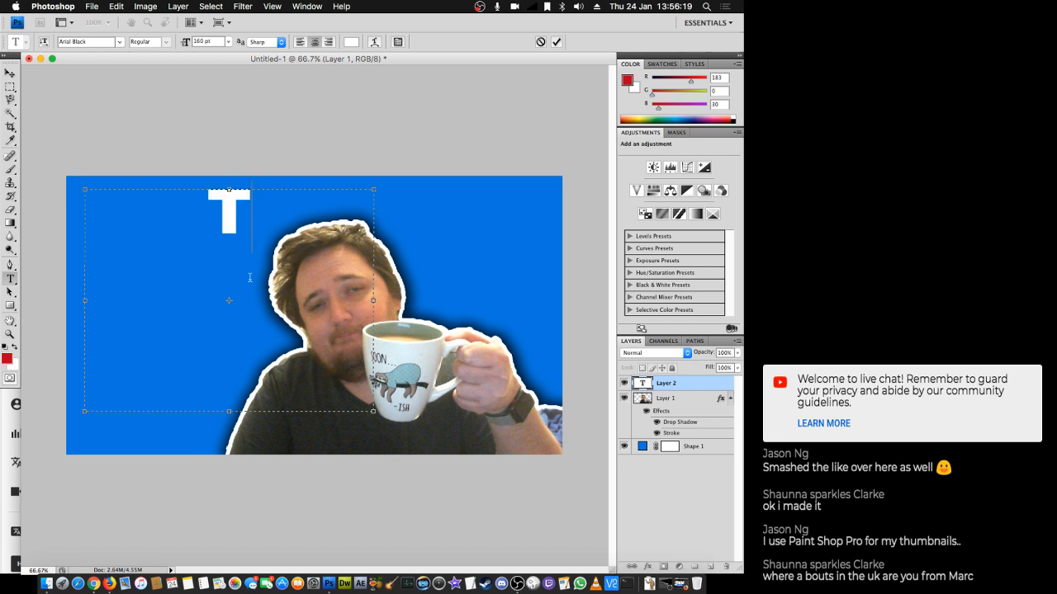
type("alk")
key("Return")
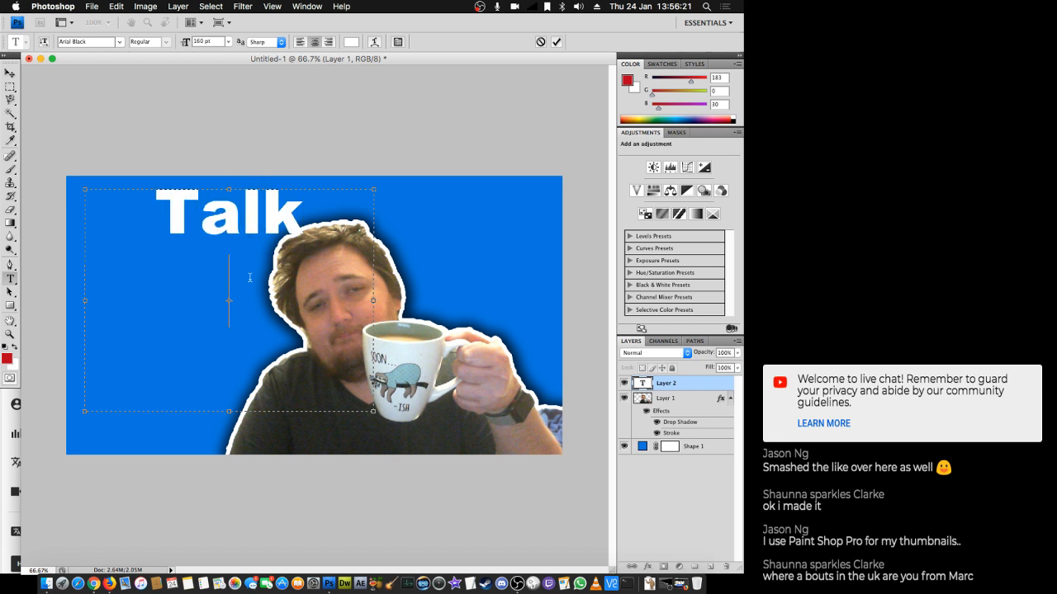
type("&")
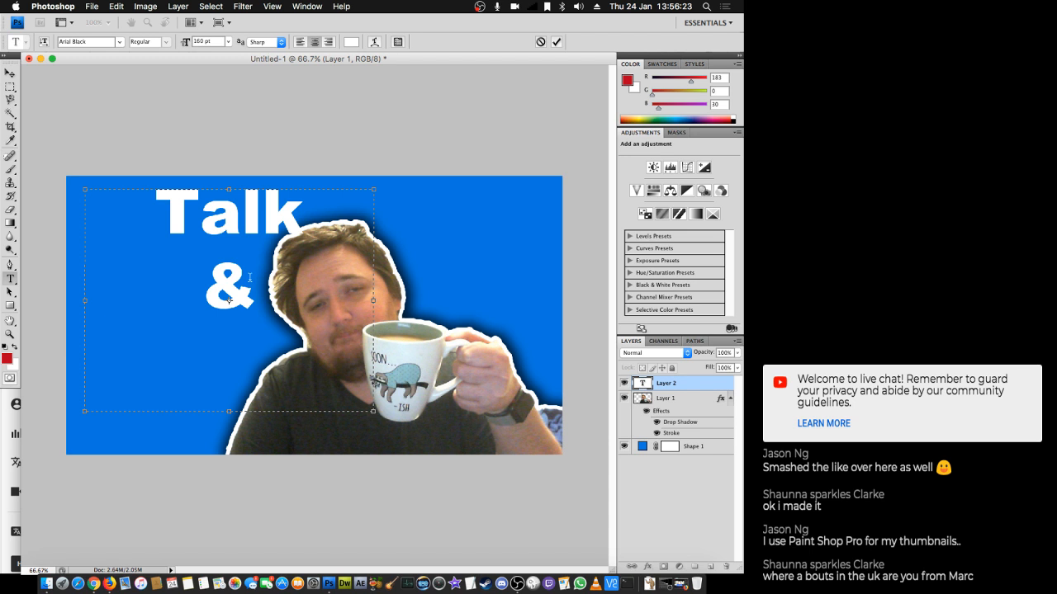
key("Return")
type("Relax")
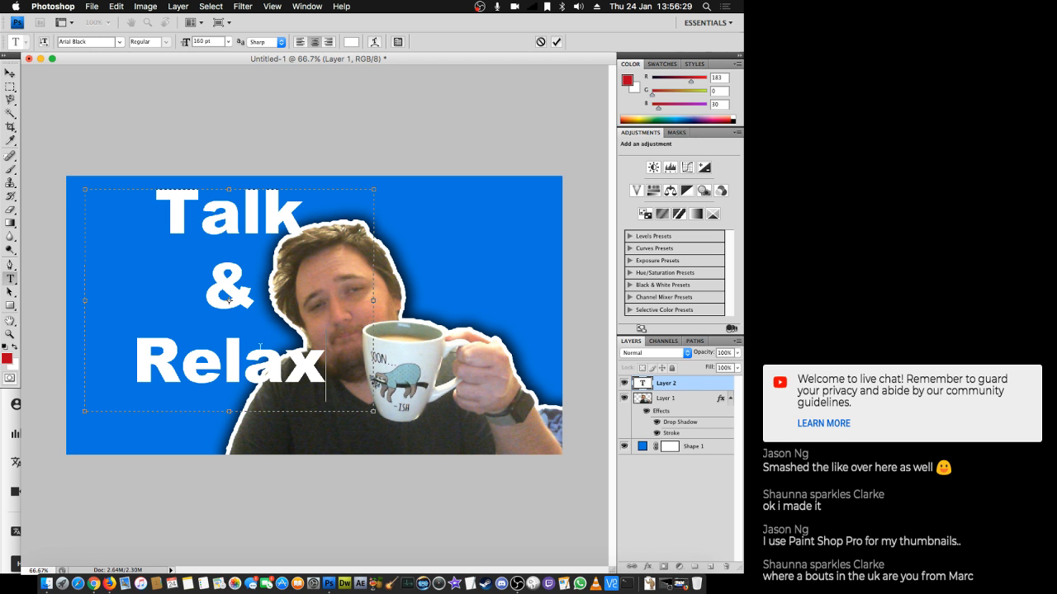
left_click_drag(376, 412, 313, 404)
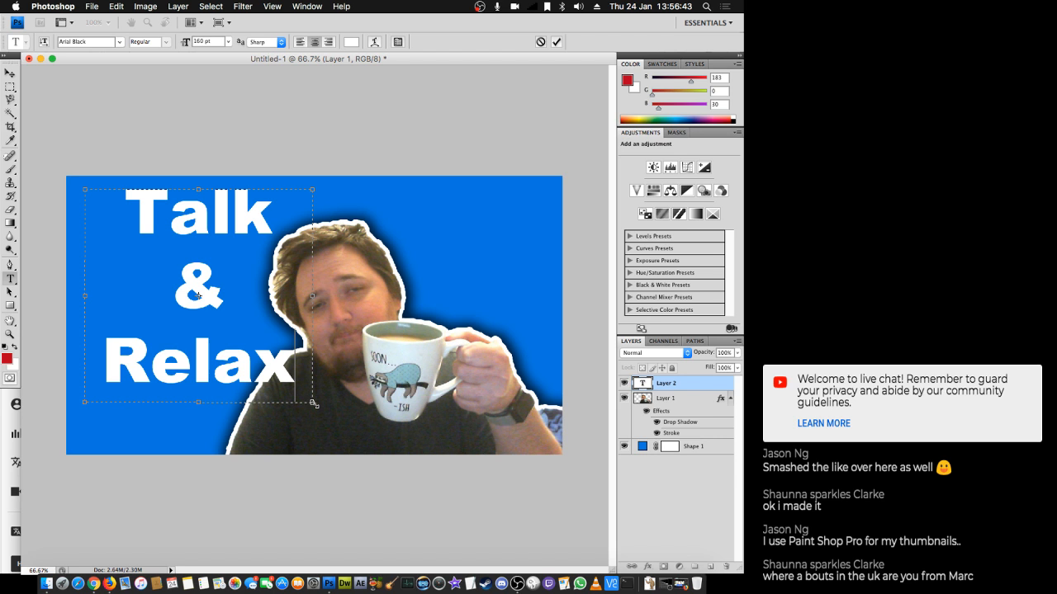
- Give the "Talk & Relax" text a 27 px black outside stroke and move it slightly down and to the left
right_click(700, 388)
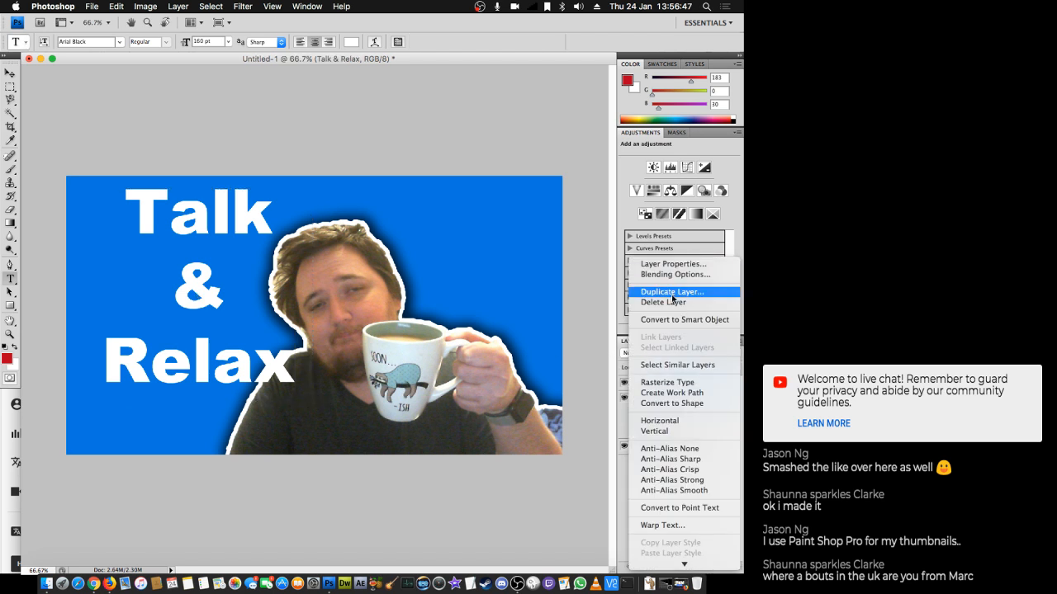
left_click(671, 276)
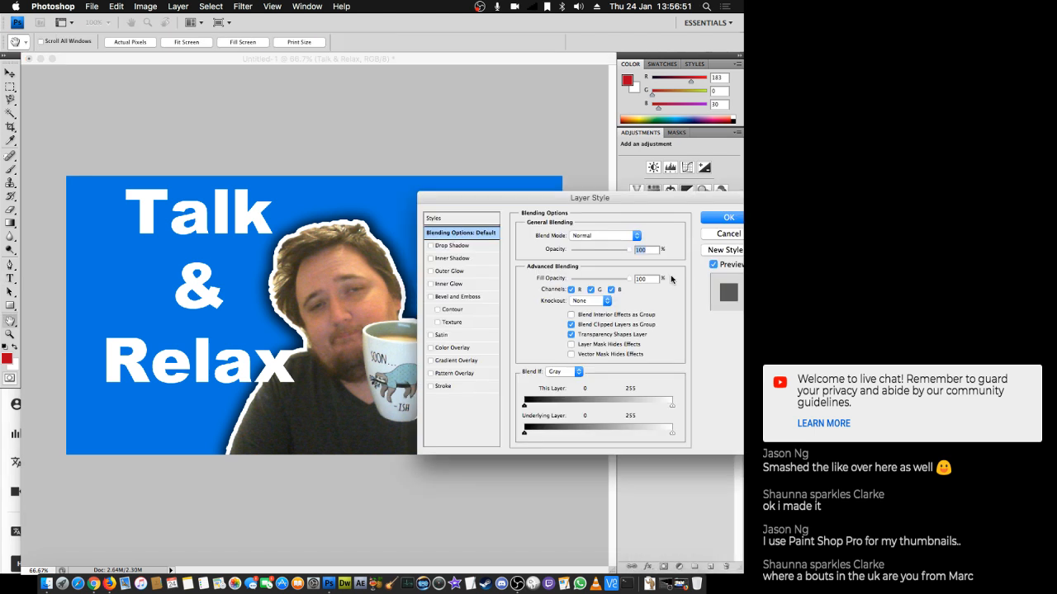
left_click(443, 387)
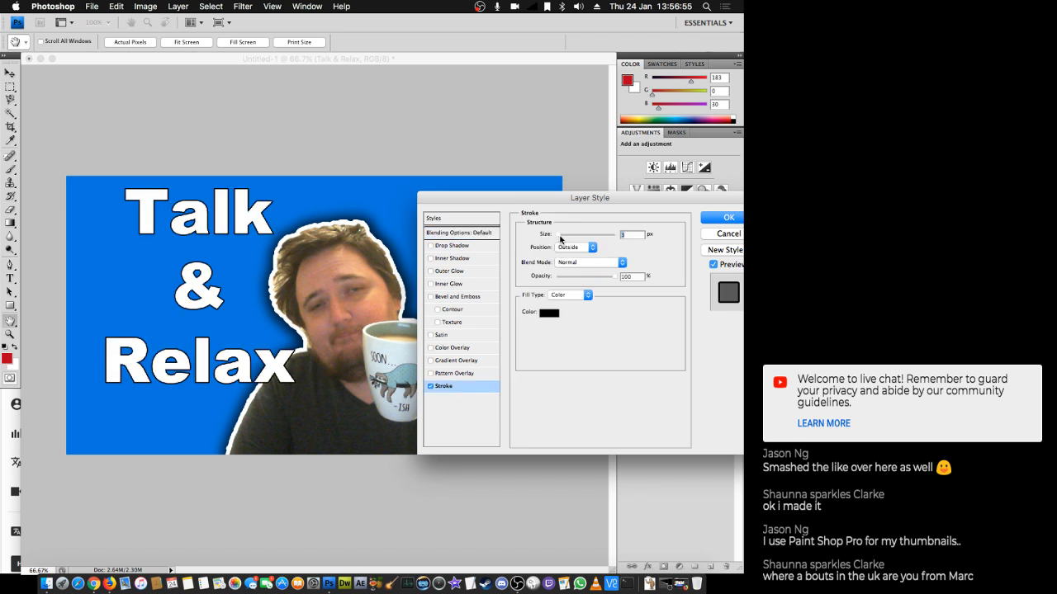
left_click_drag(560, 240, 566, 238)
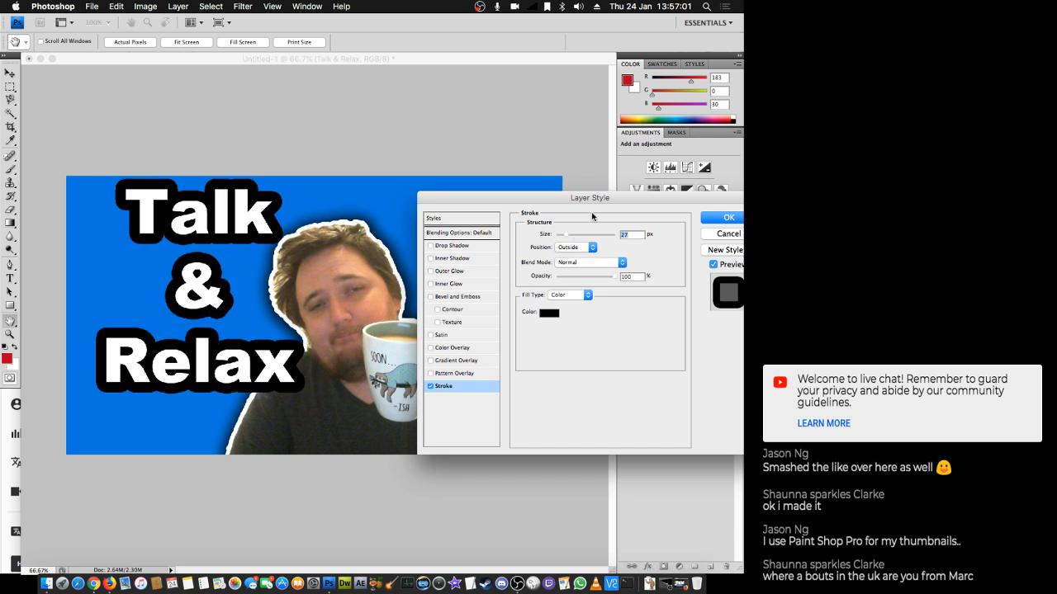
left_click(728, 218)
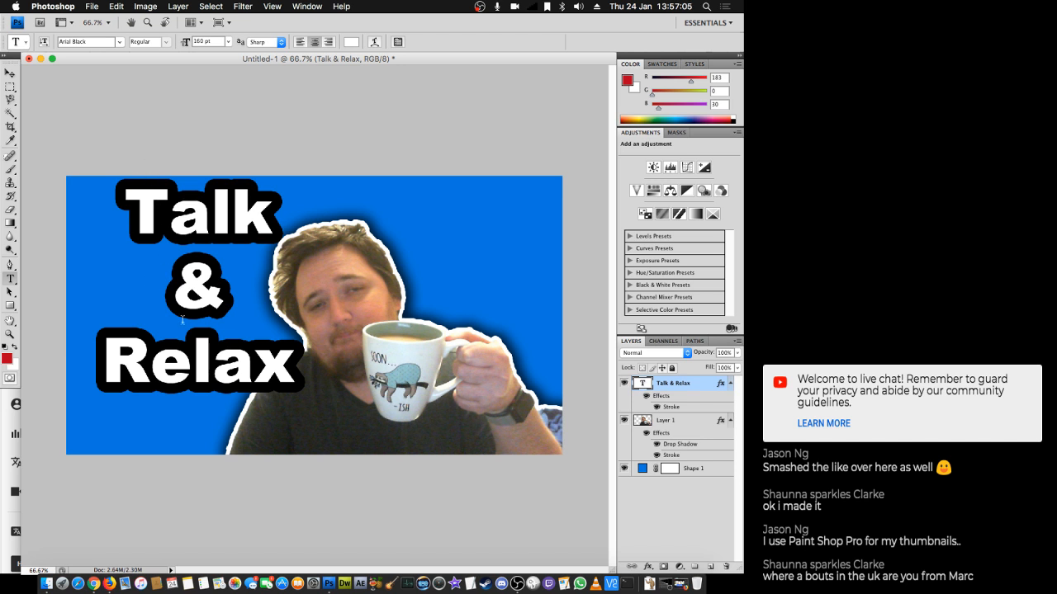
left_click(10, 73)
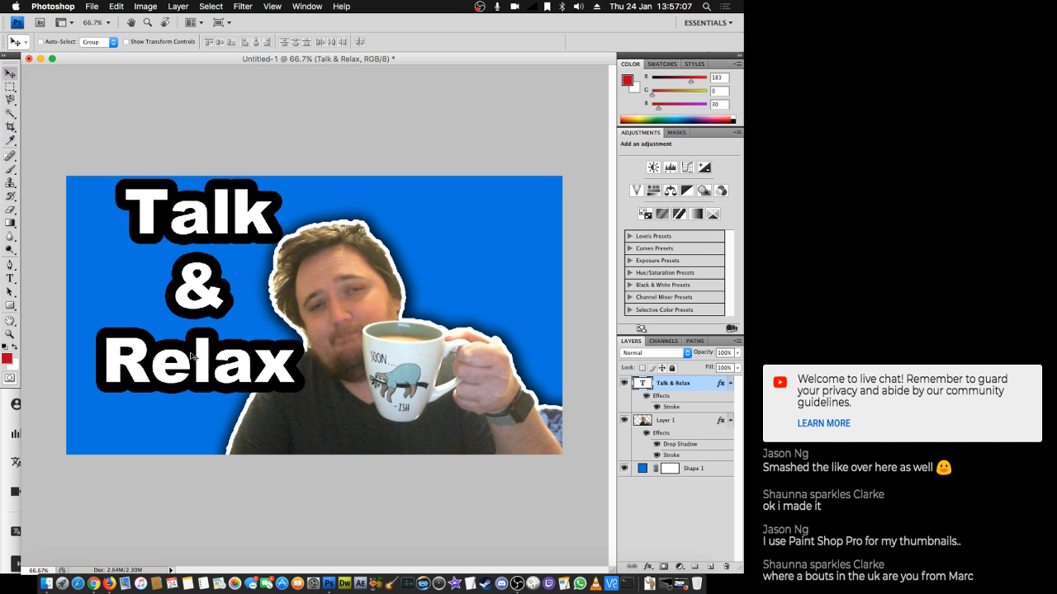
left_click_drag(190, 363, 181, 382)
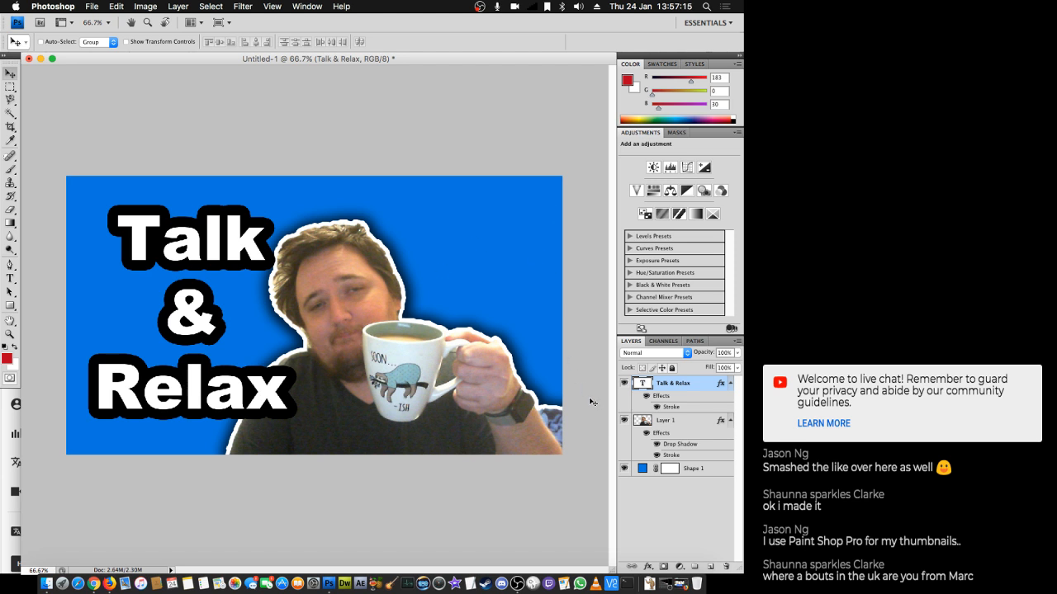
- Apply Auto Color to the man's cutout layer
left_click(681, 423)
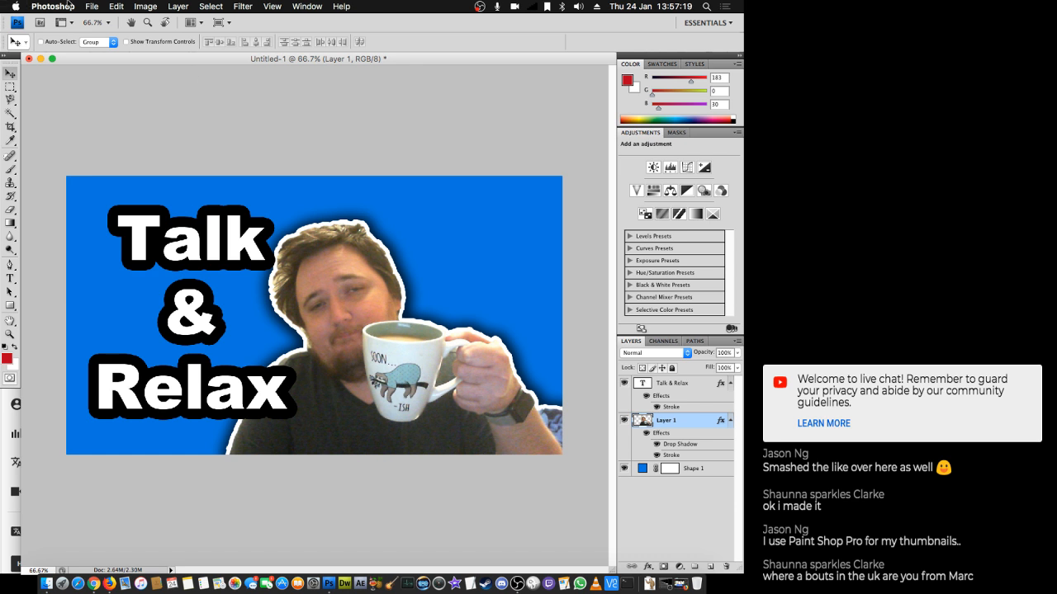
left_click(138, 7)
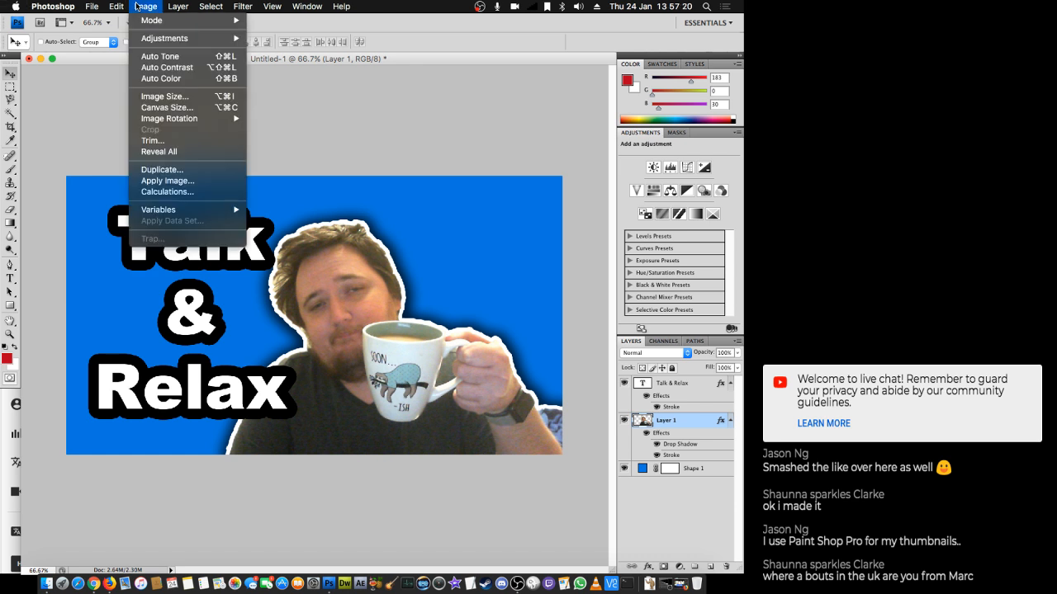
left_click(163, 80)
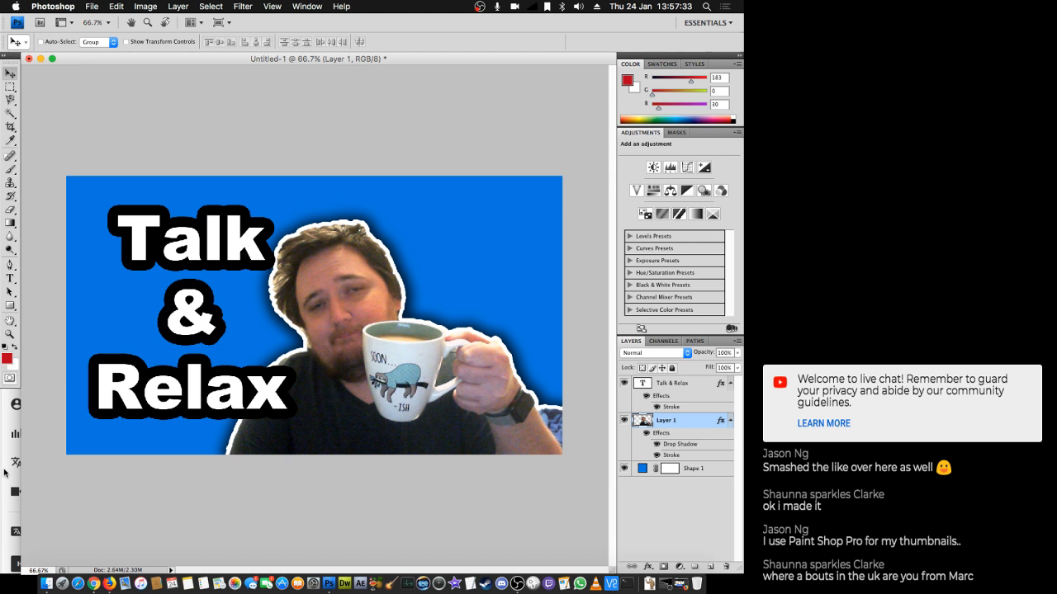
- Check the past stream's date in Chrome, and save the Photoshop document as 22012019live.psd in the Thumbnails folder with Maximize compatibility on
key("super+Tab")
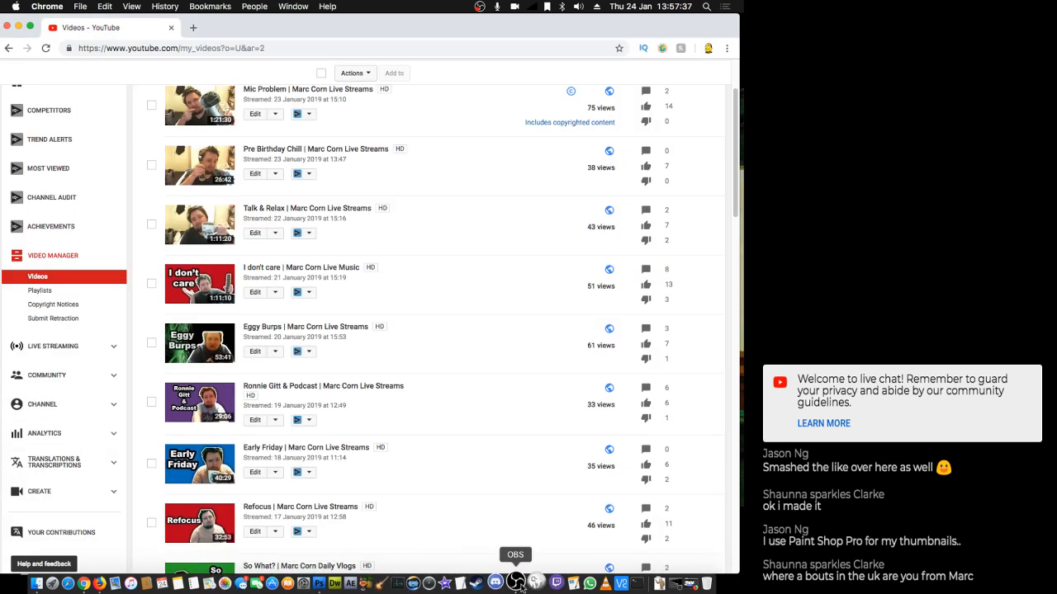
left_click(319, 583)
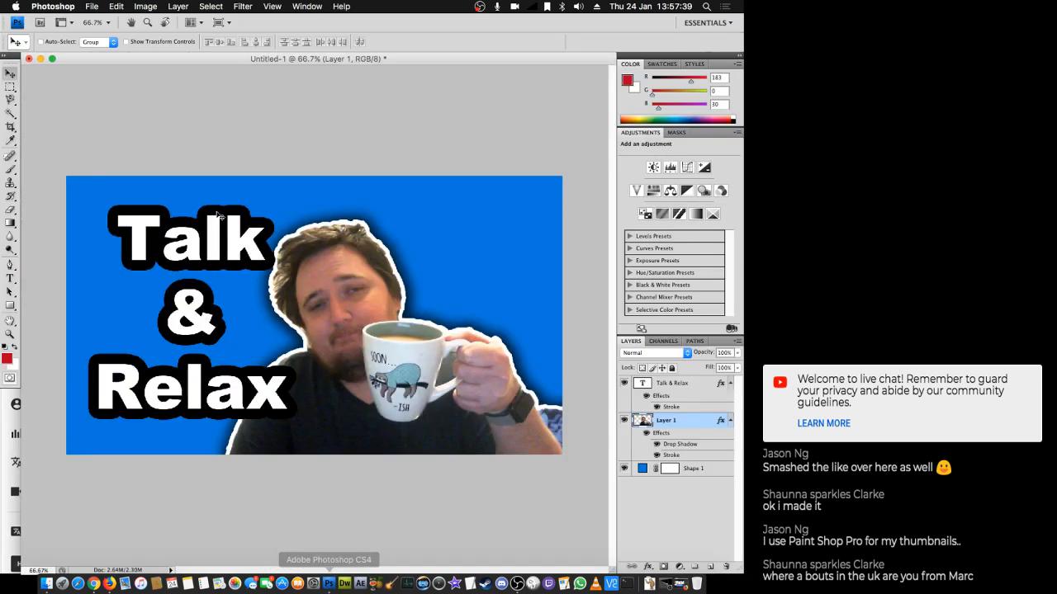
left_click(92, 7)
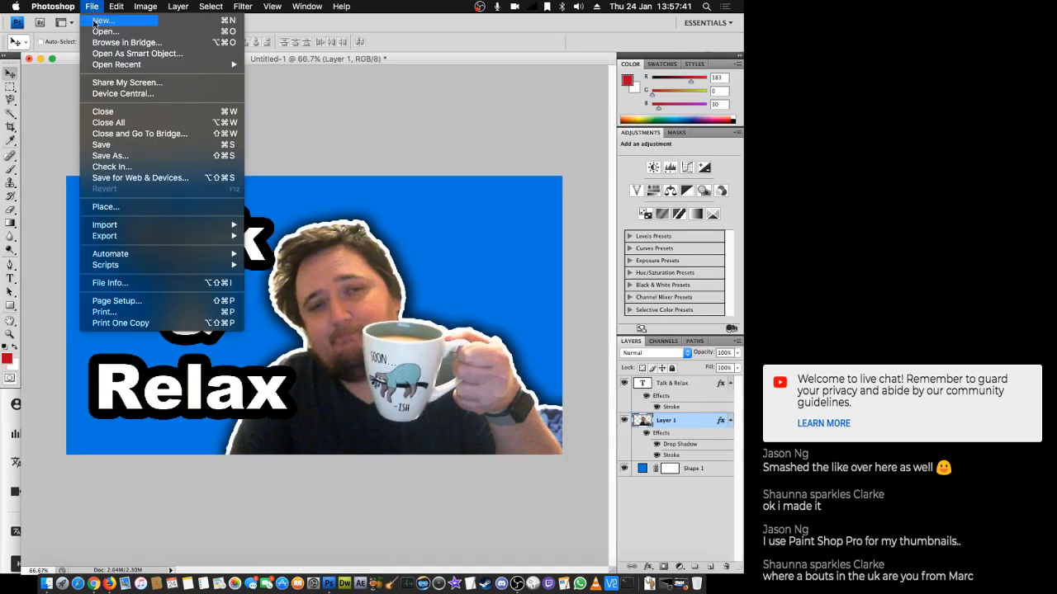
left_click(116, 147)
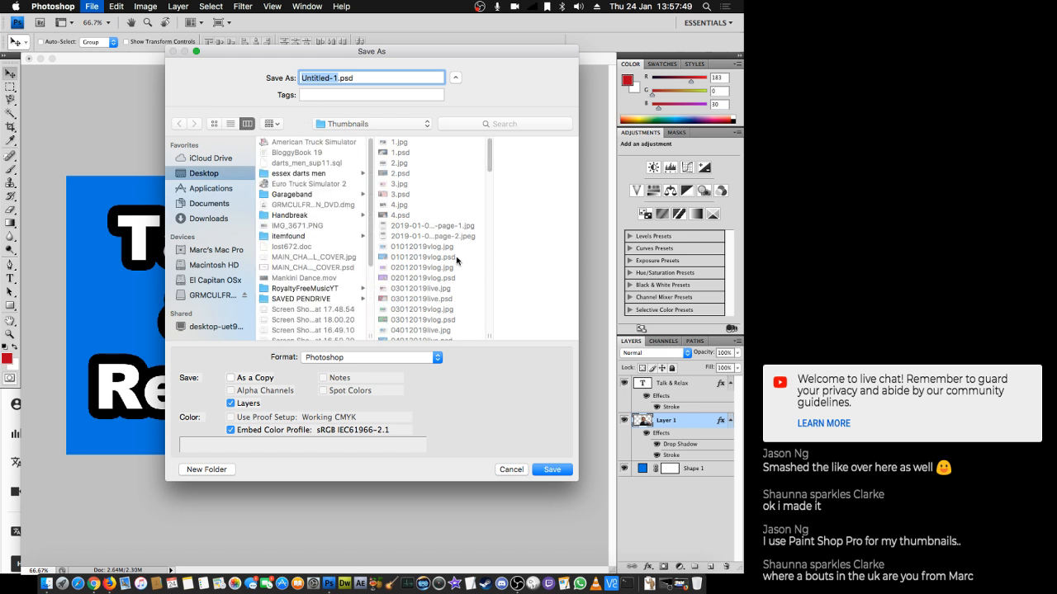
scroll(442, 265, "down", 10)
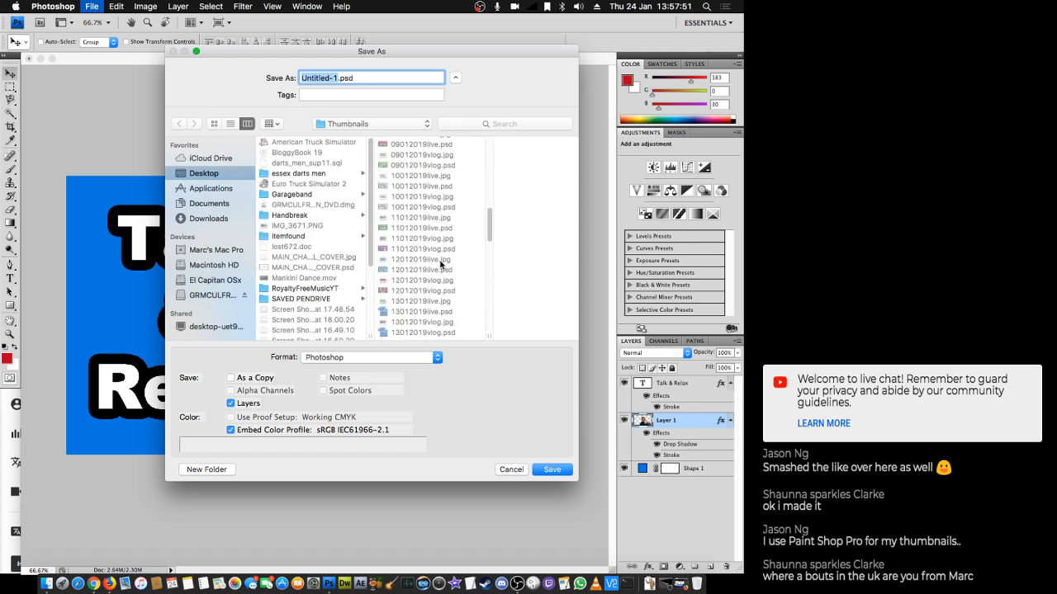
scroll(441, 264, "down", 5)
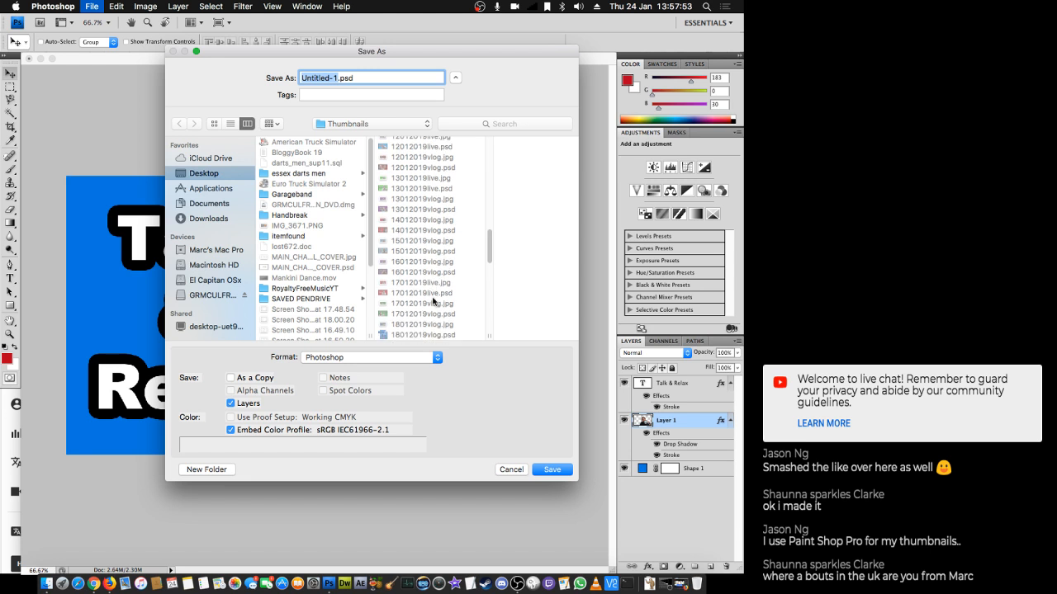
scroll(432, 302, "down", 1)
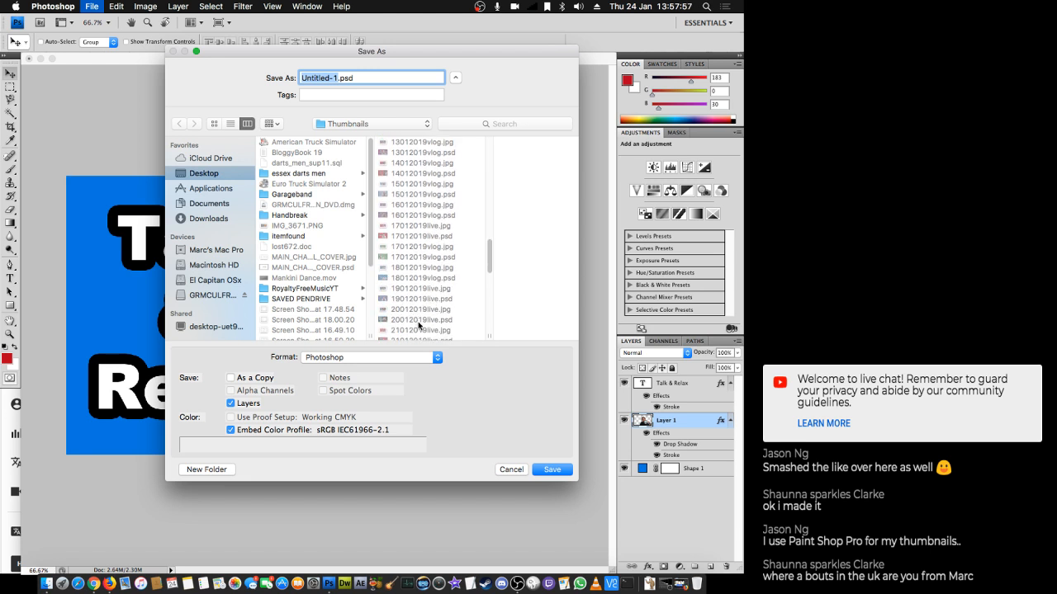
scroll(419, 326, "down", 3)
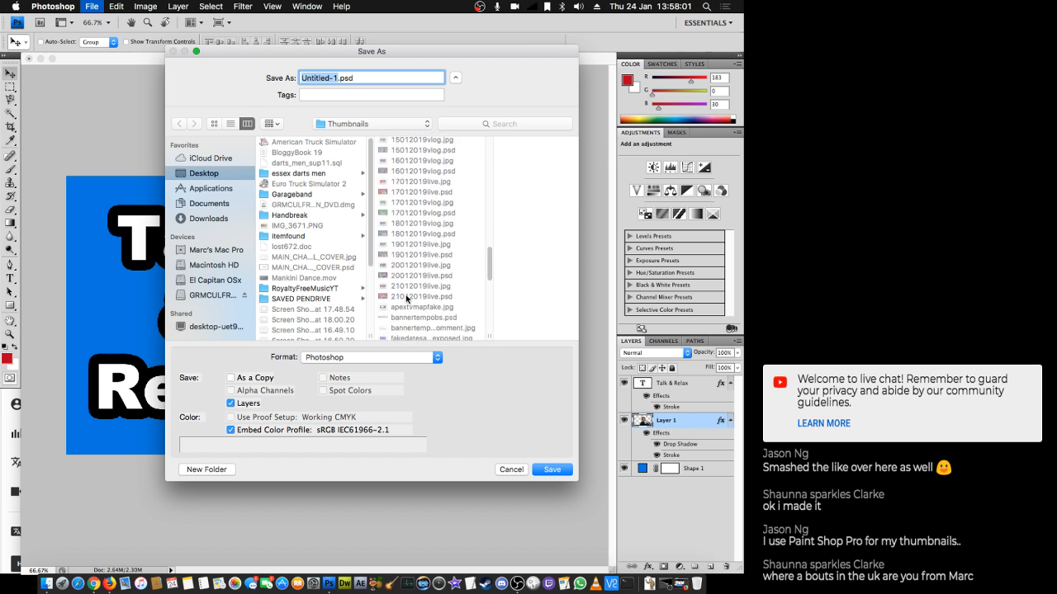
left_click(414, 297)
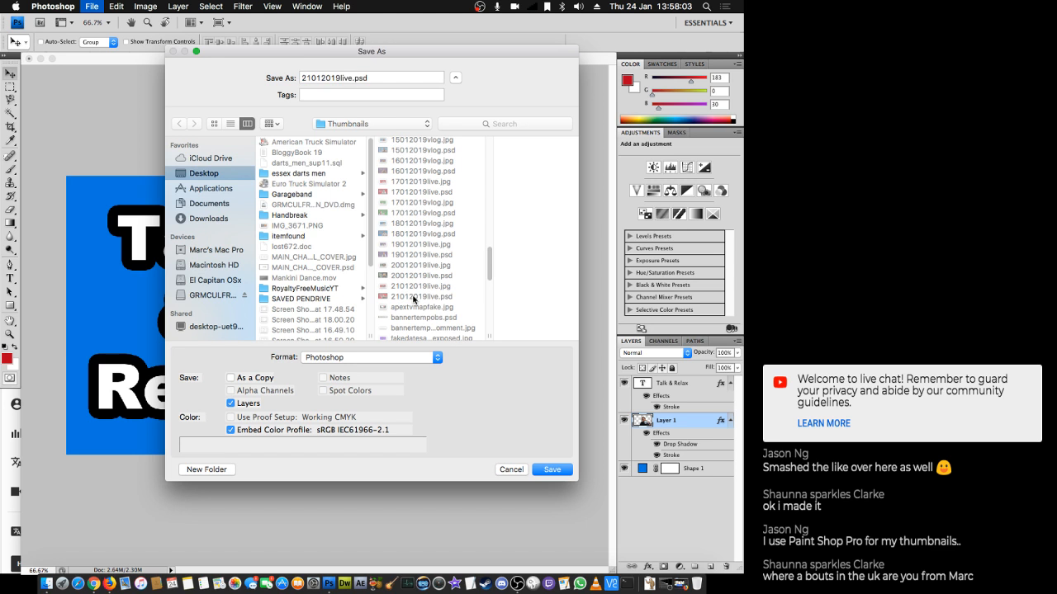
left_click(309, 79)
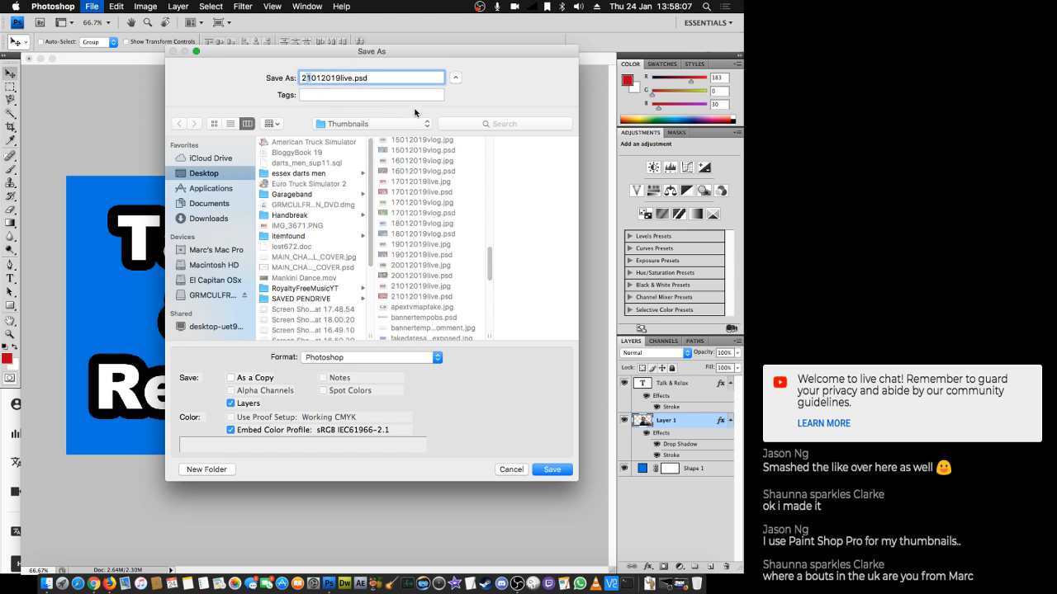
key("Delete")
type("2")
left_click(552, 470)
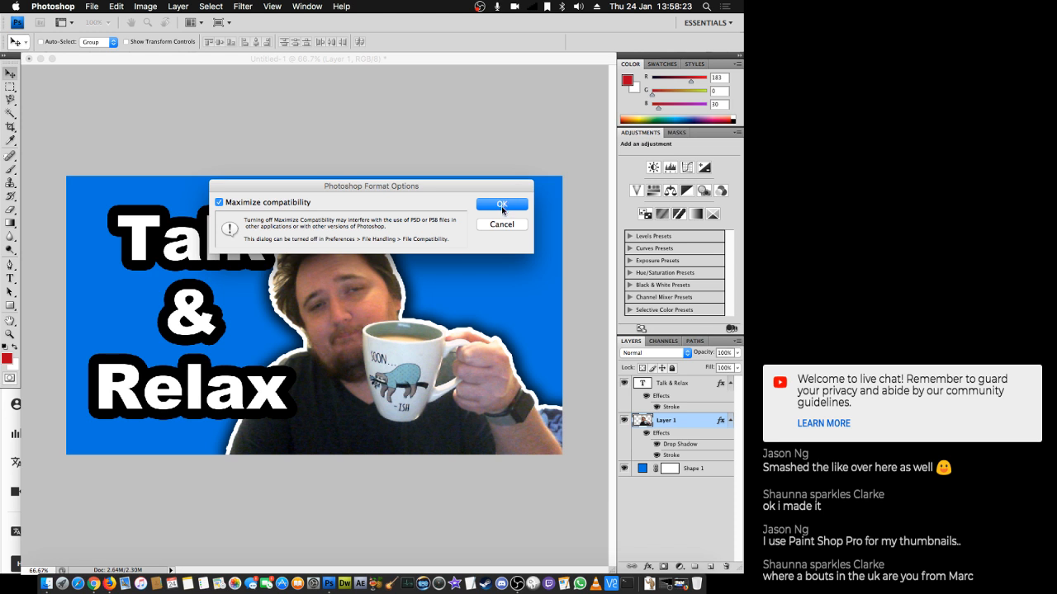
left_click(502, 206)
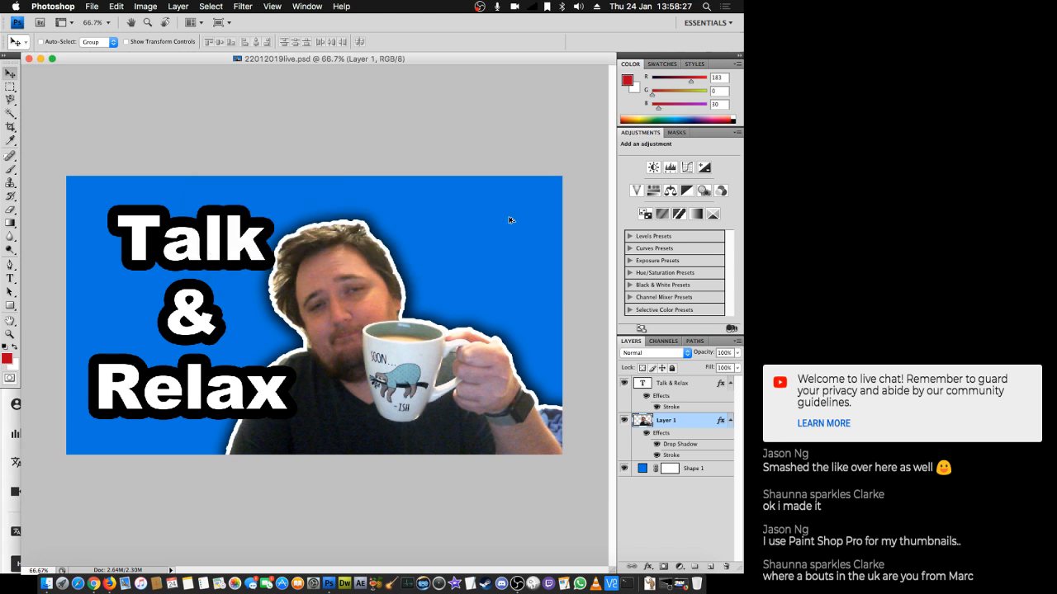
- Export the thumbnail for the web as a 1280 × 720 px JPEG at quality 100, named 22012019live.jpg, in the Thumbnails folder
key("super+shift+s")
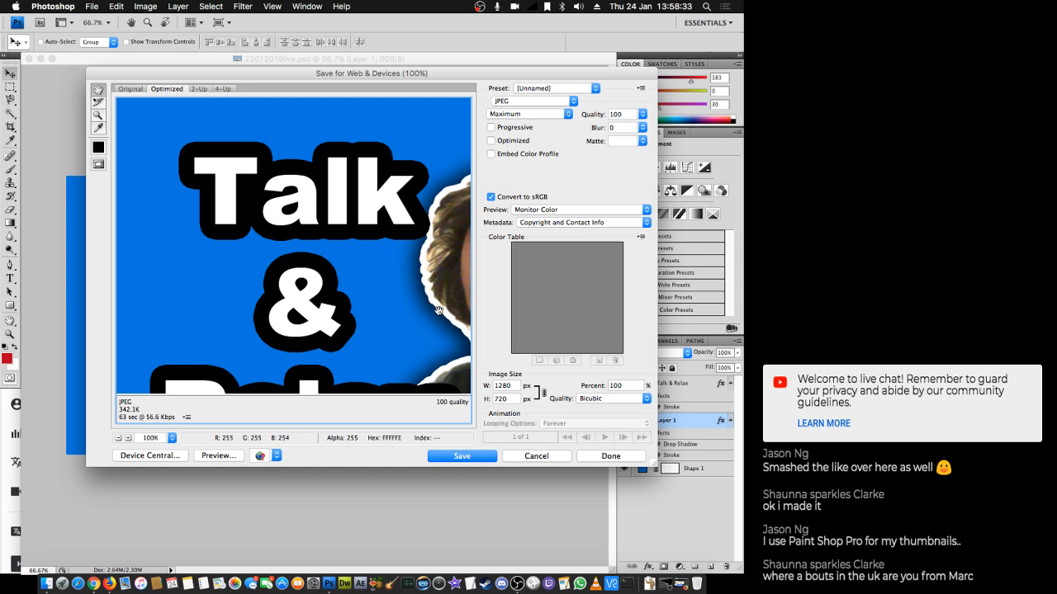
left_click_drag(440, 310, 283, 324)
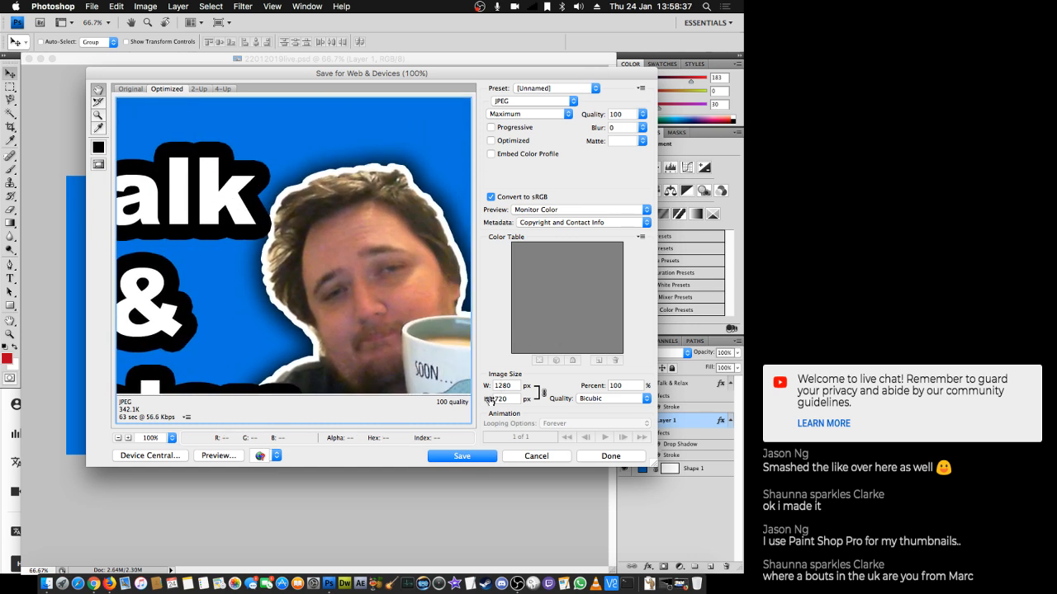
left_click(462, 455)
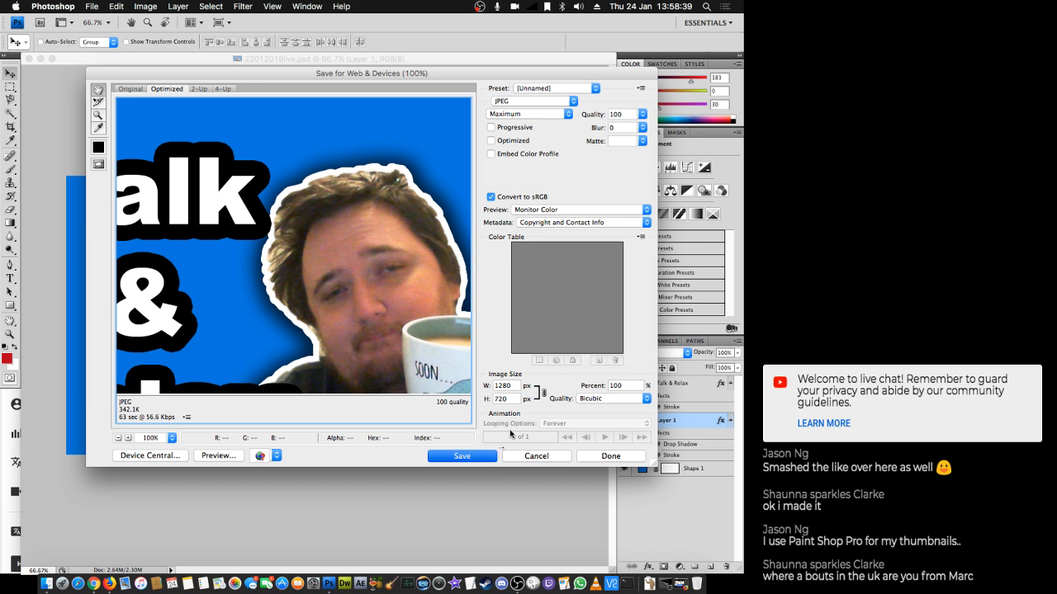
key("super+shift+d")
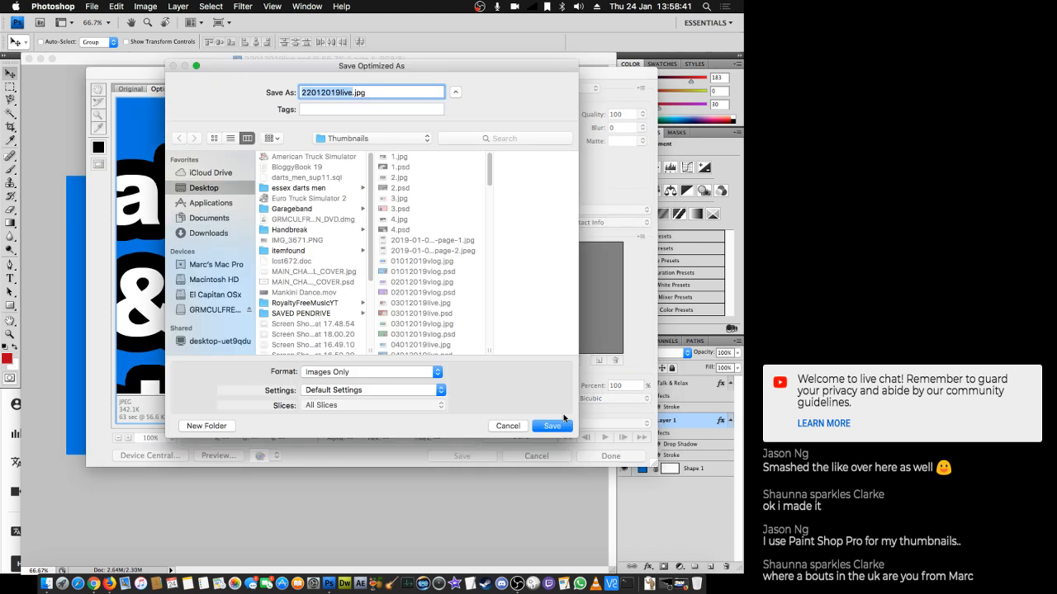
left_click(553, 427)
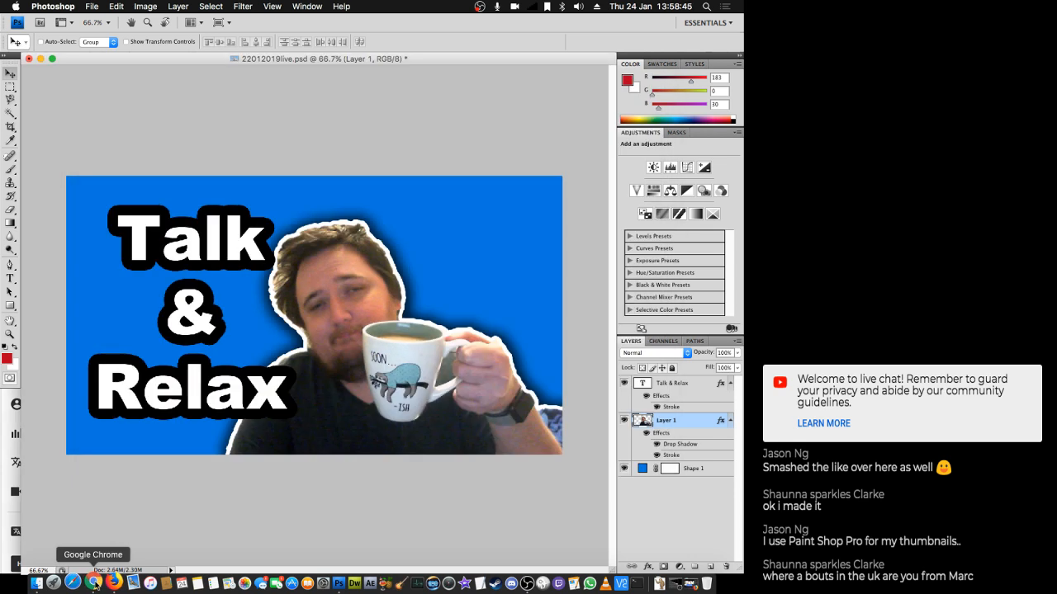
- Switch to Chrome and open the "Talk & Relax" stream of 22 January 2019 for editing in YouTube's Video Manager
left_click(93, 583)
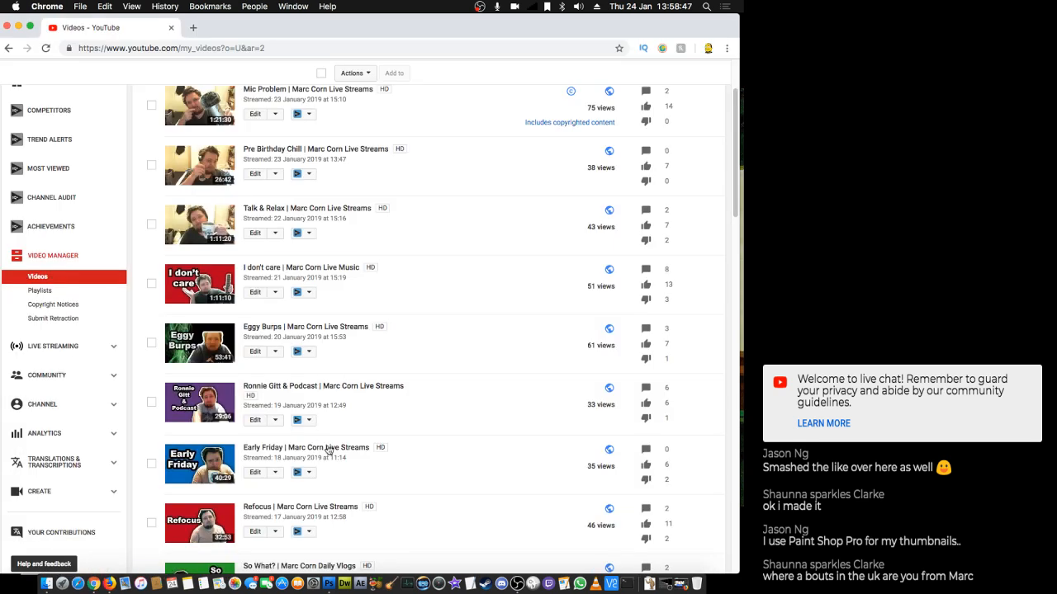
scroll(370, 397, "up", 3)
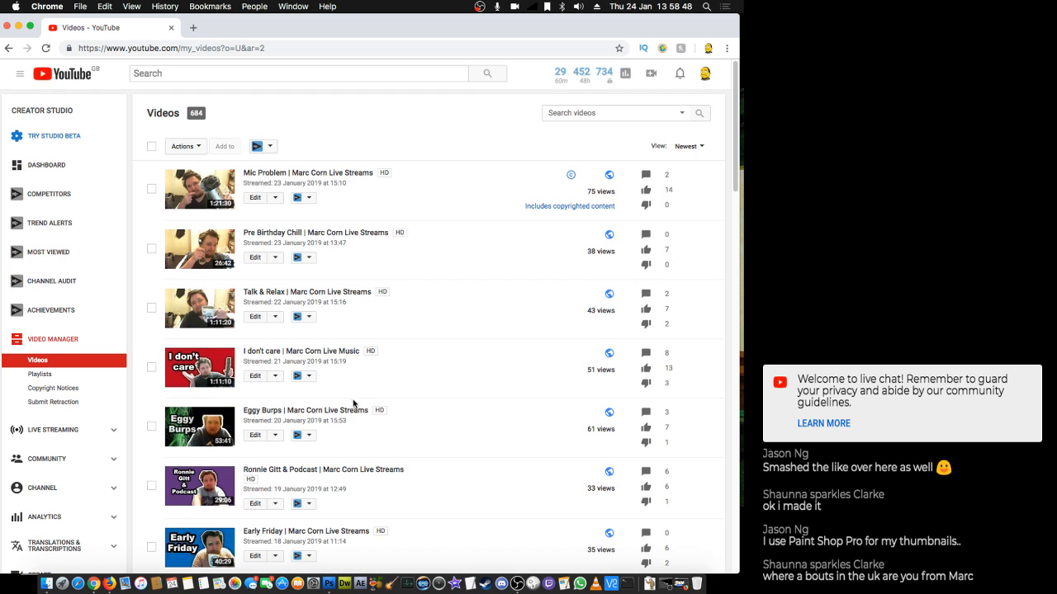
left_click(255, 317)
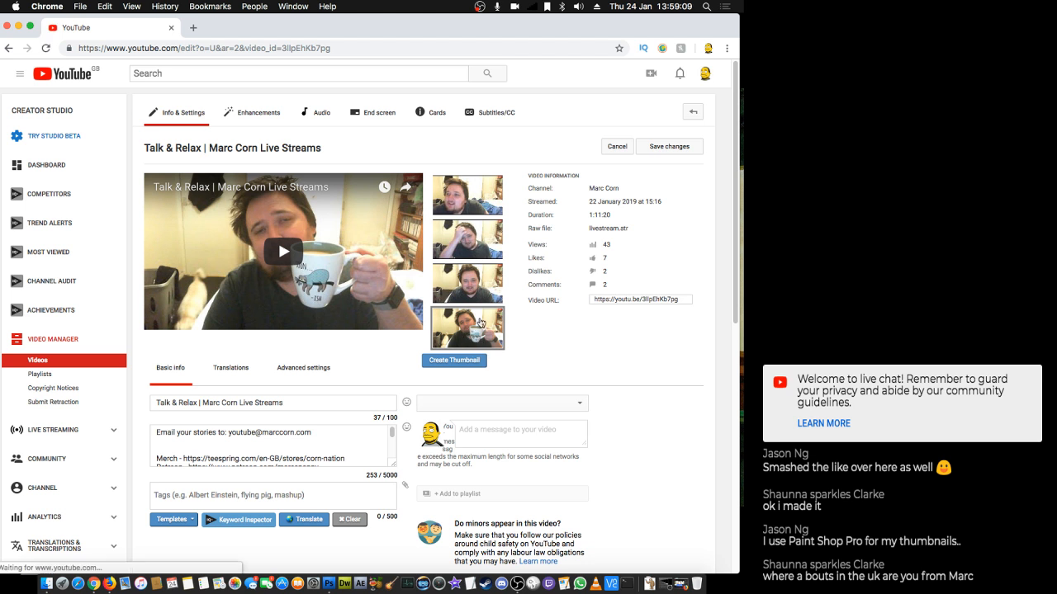
- Replace the video's custom thumbnail with 22012019live.jpg from the Desktop's Thumbnails folder, save the changes and reload the page
mouse_move(469, 345)
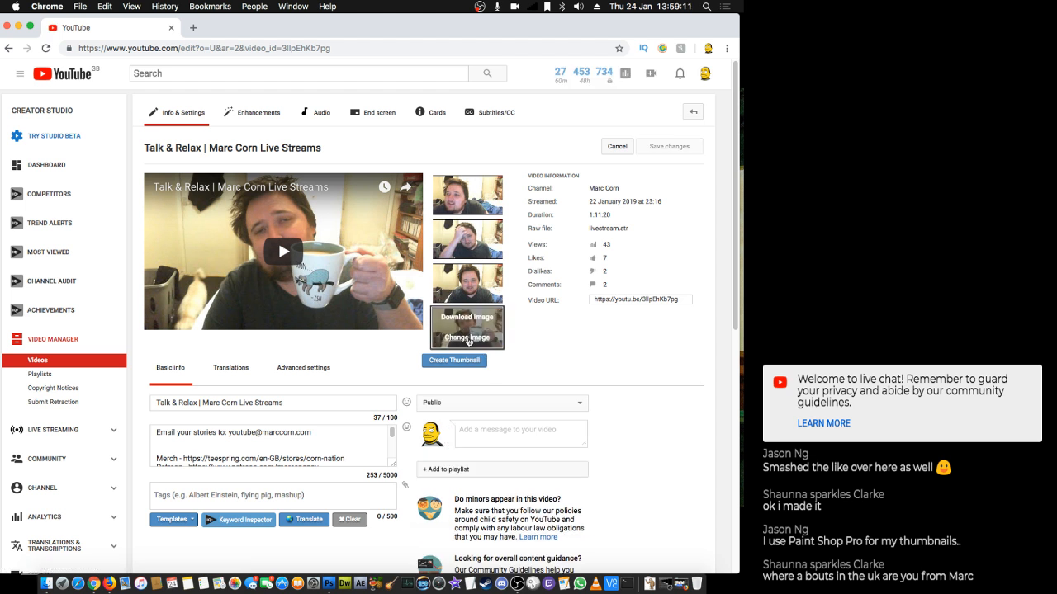
left_click(468, 339)
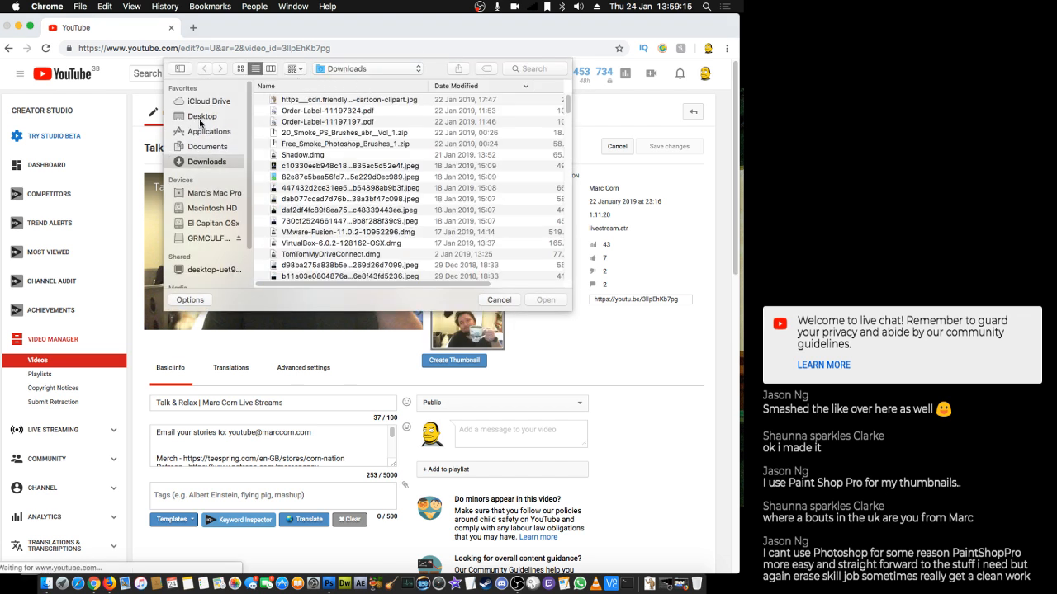
left_click(198, 117)
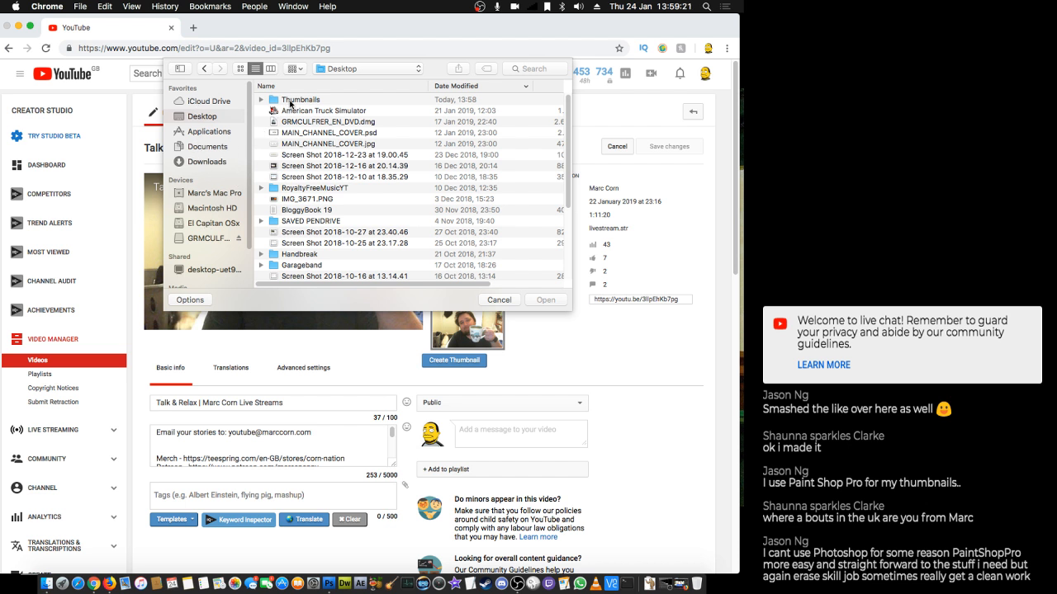
double_click(290, 100)
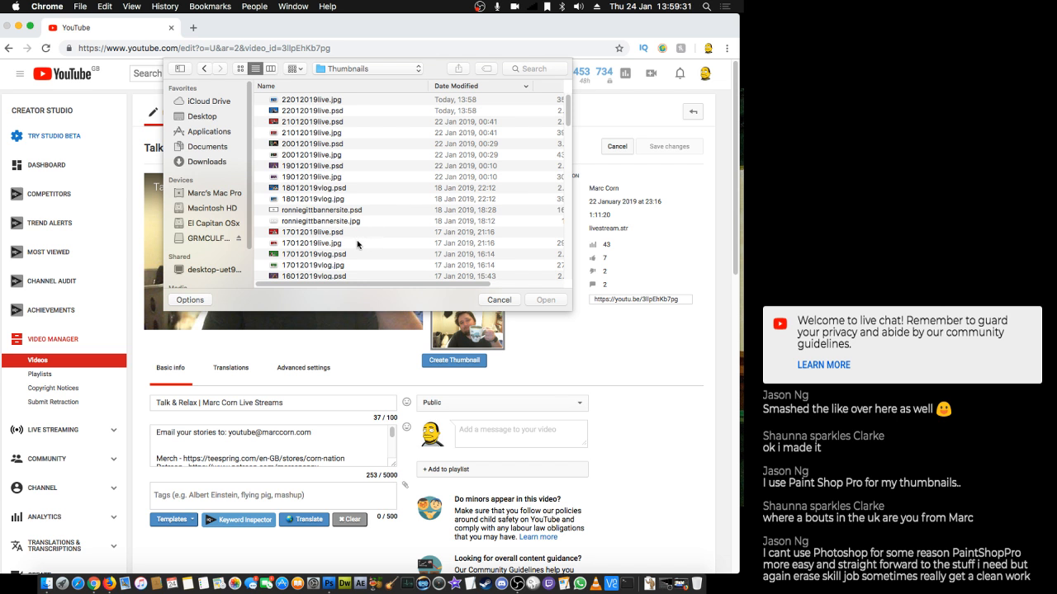
scroll(364, 237, "down", 5)
scroll(354, 240, "up", 5)
double_click(299, 101)
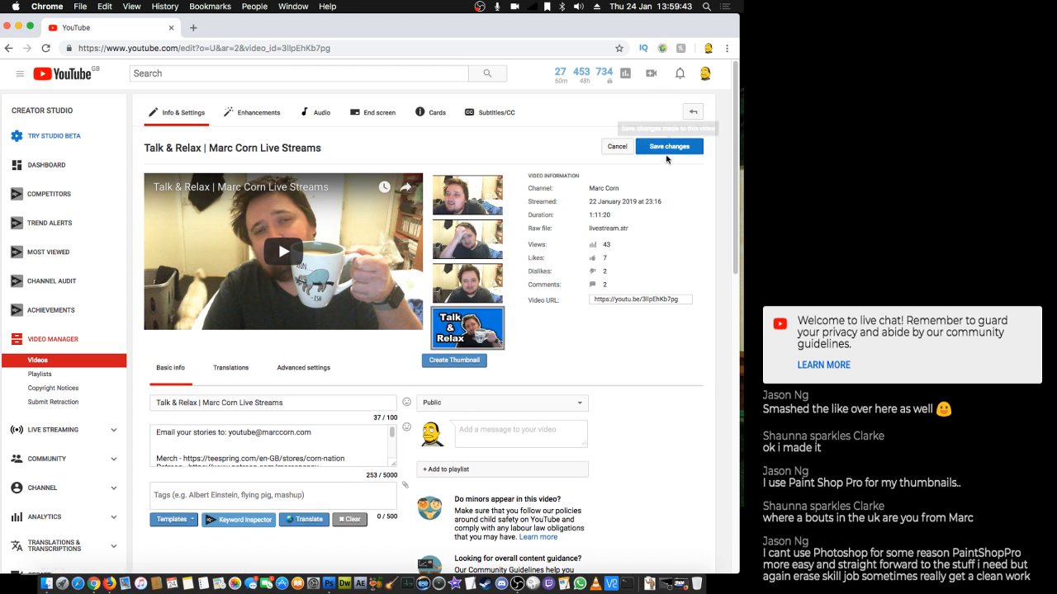
left_click(669, 149)
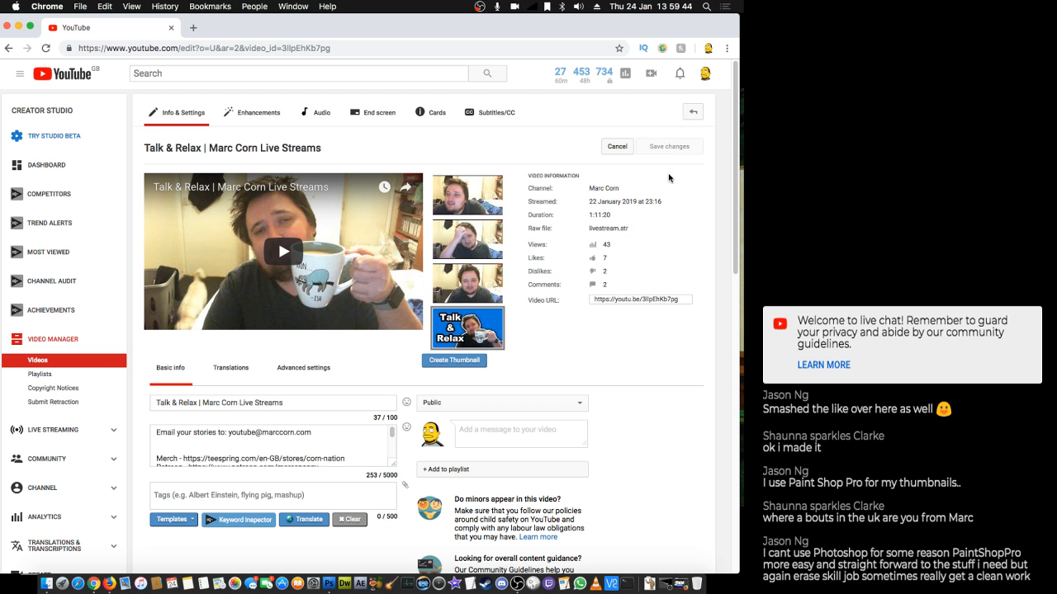
right_click(632, 369)
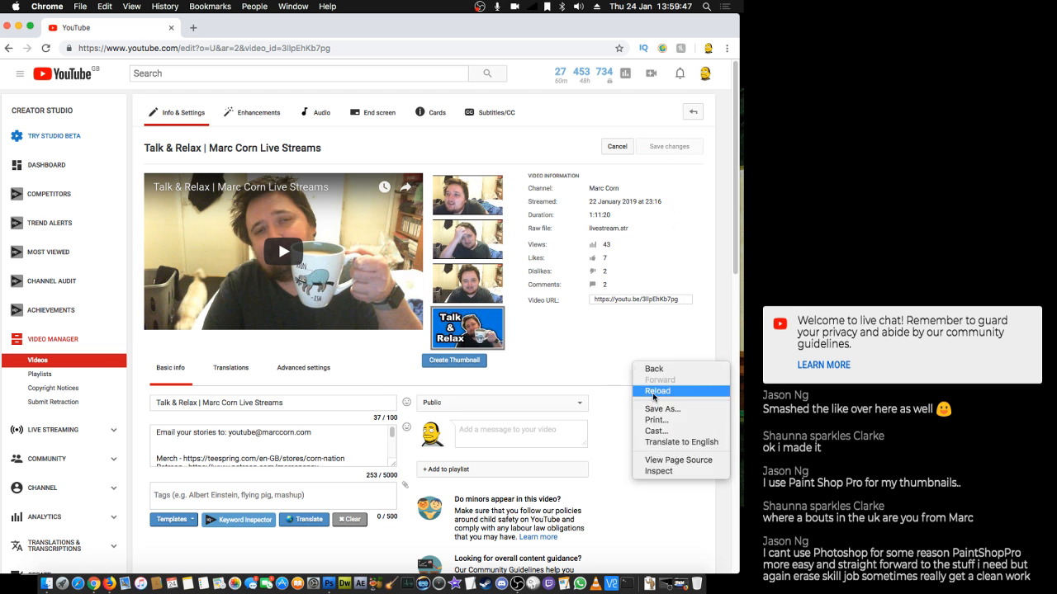
left_click(654, 392)
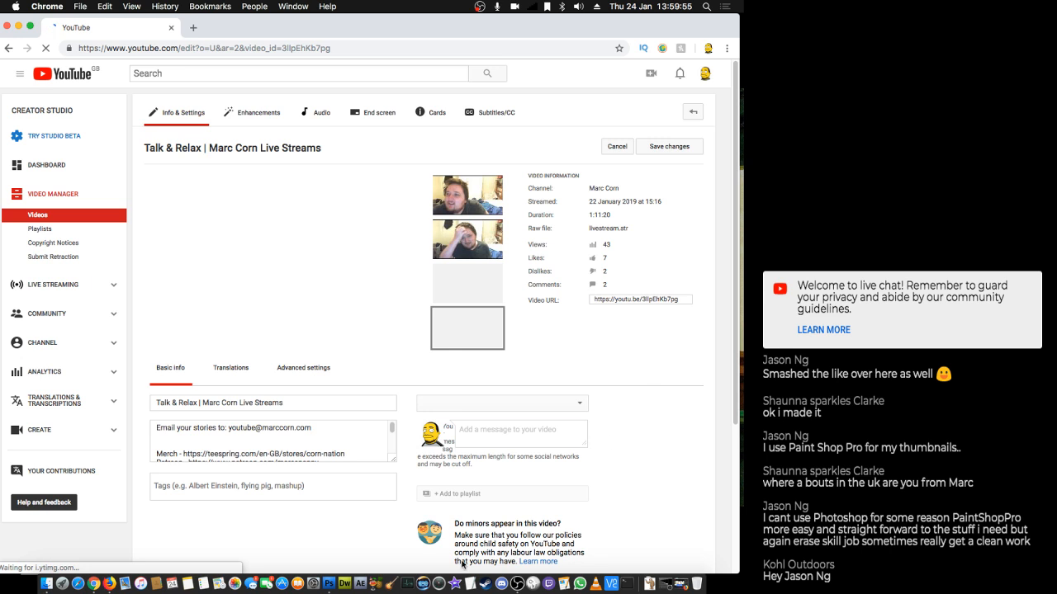
- Switch to Firefox, end the running live stream in YouTube's Live Control Room, dismiss its summary and close the window
left_click(109, 586)
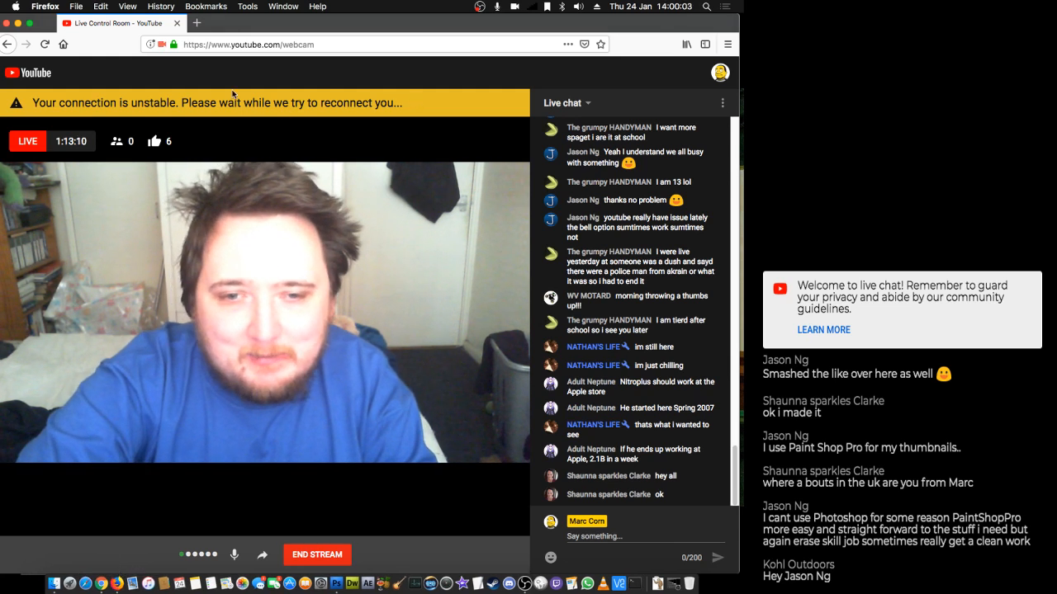
left_click(19, 27)
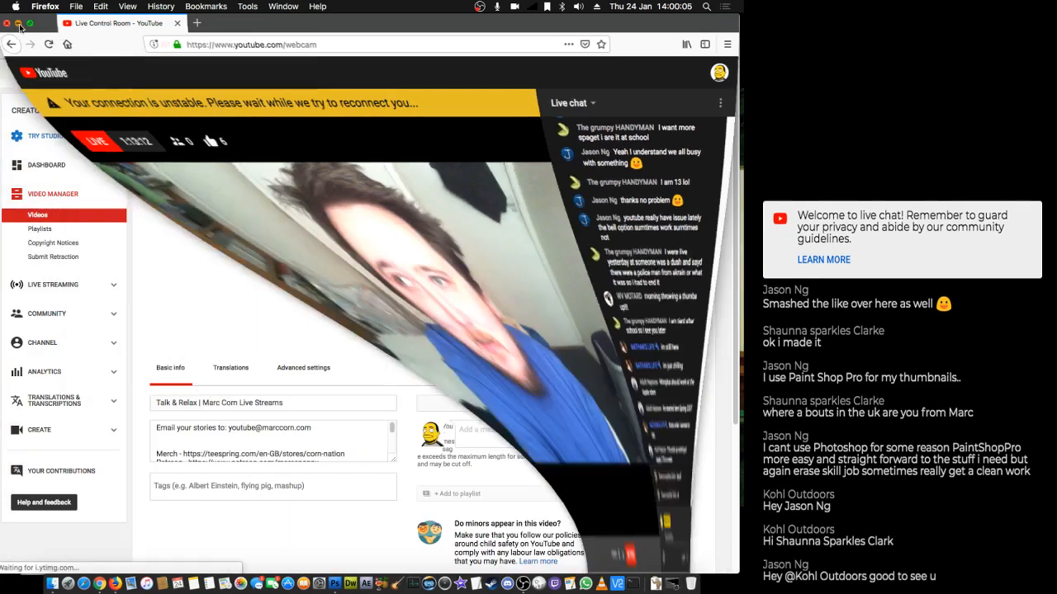
left_click(682, 585)
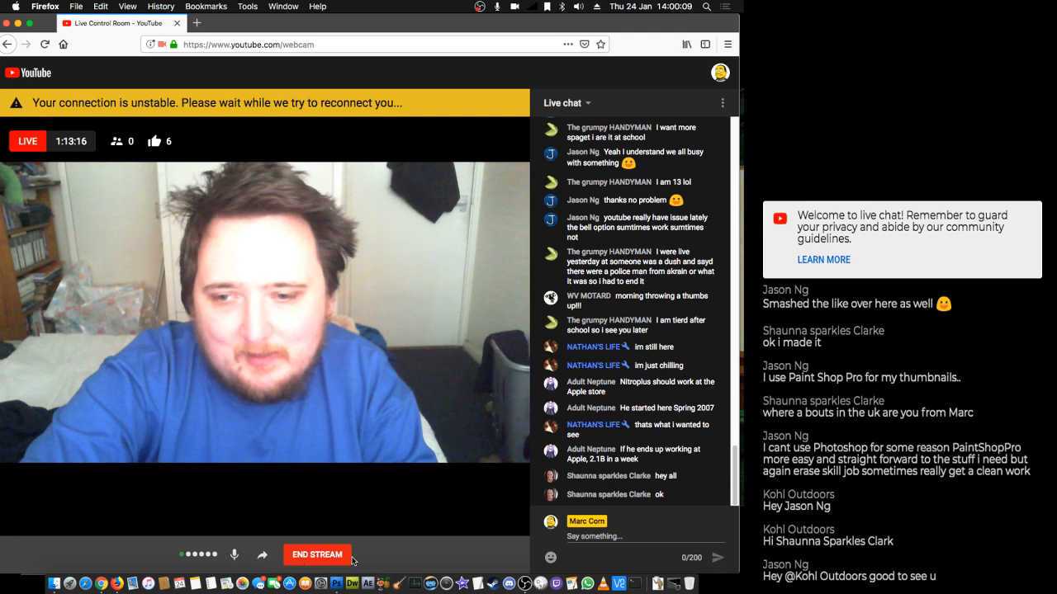
left_click(315, 555)
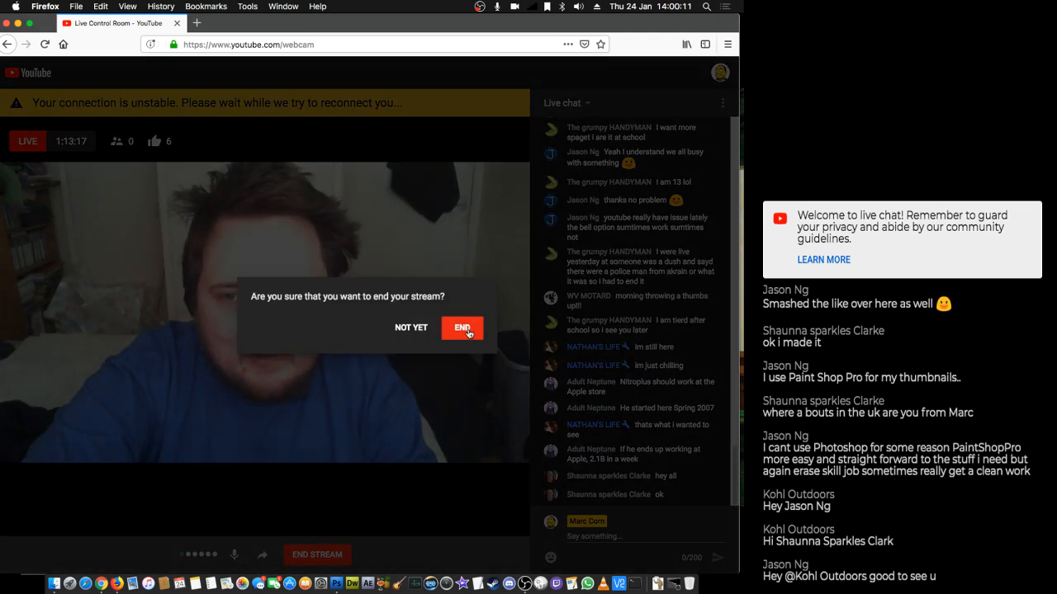
left_click(467, 328)
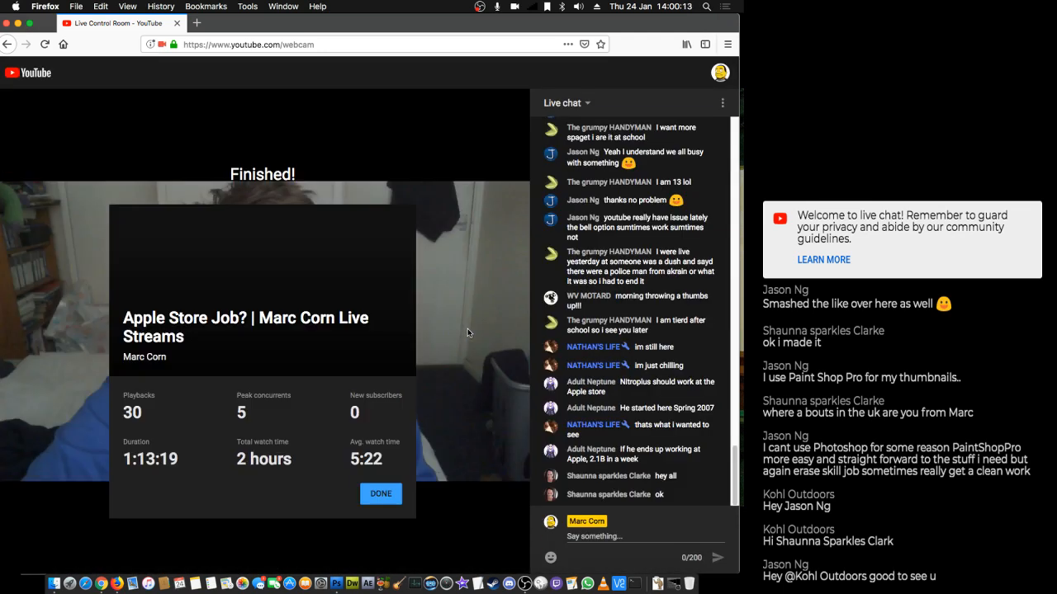
left_click(378, 493)
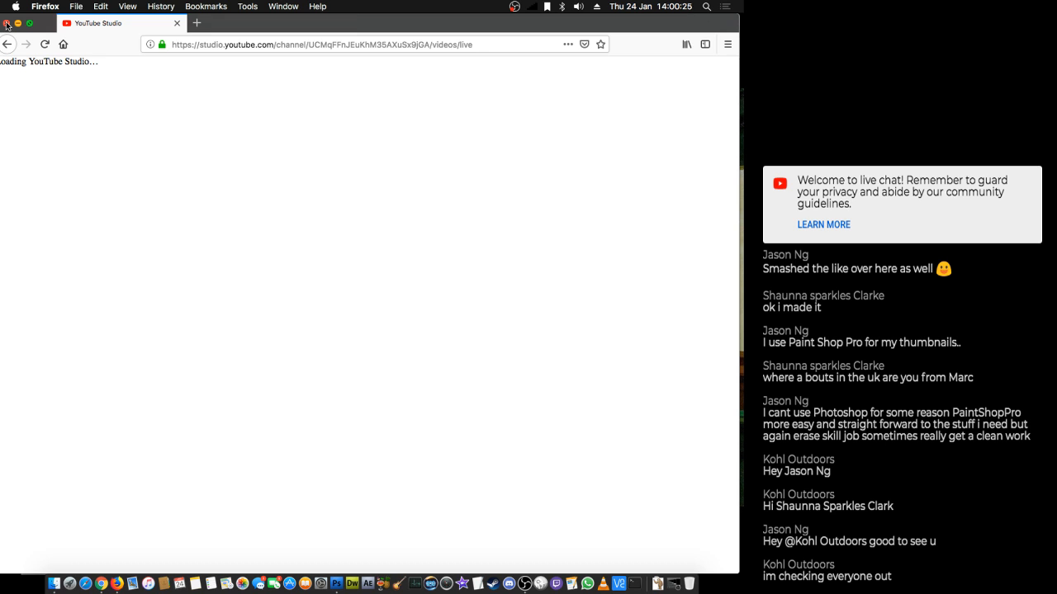
left_click(6, 23)
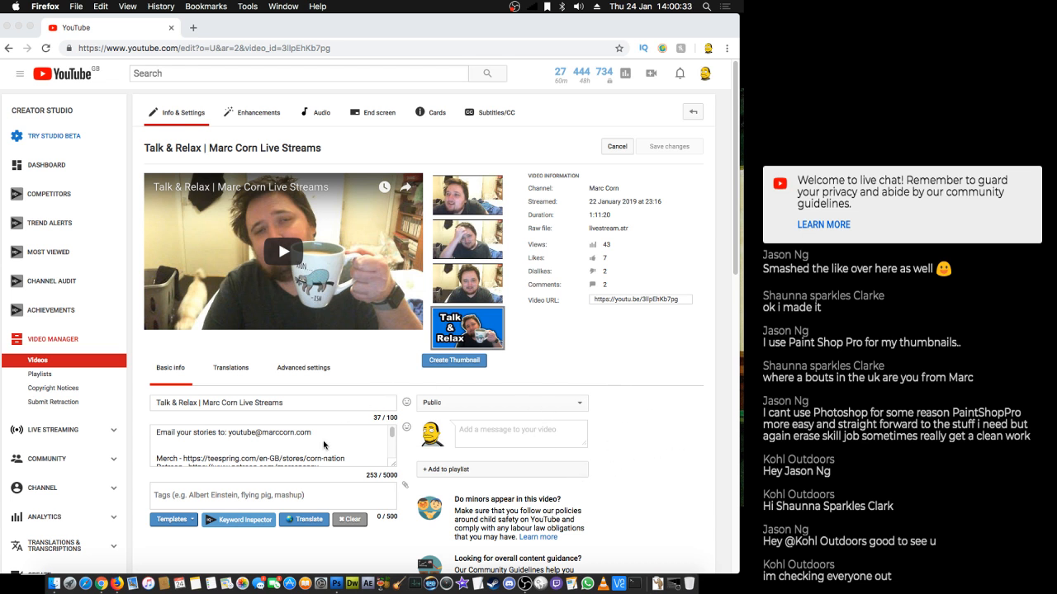
- Switch to Chrome and add the line "Talk & Relax live stream!" with blank lines above the e-mail line of the video's description
left_click(191, 448)
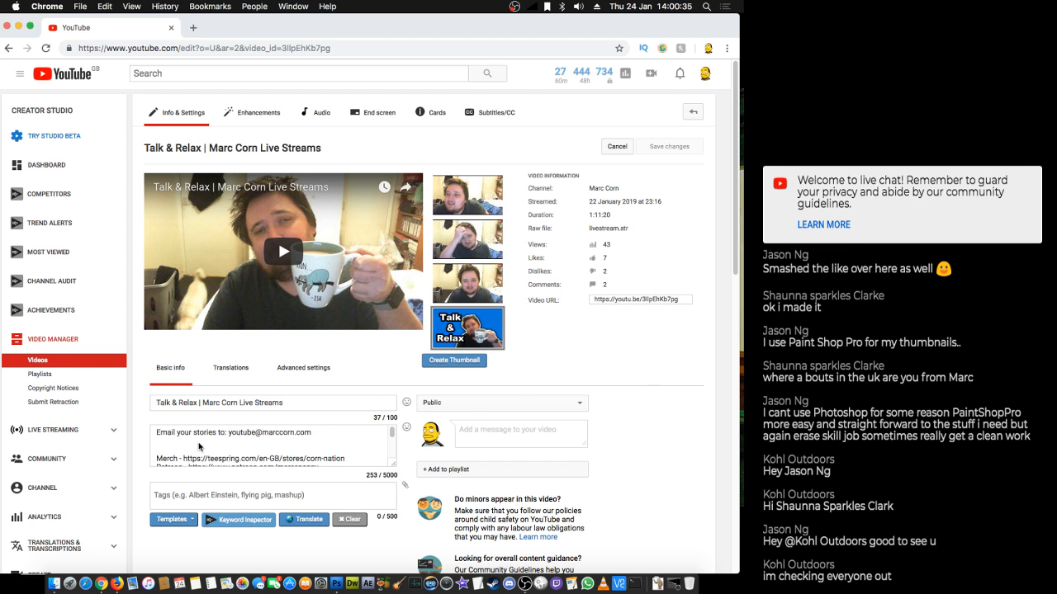
scroll(174, 449, "down", 5)
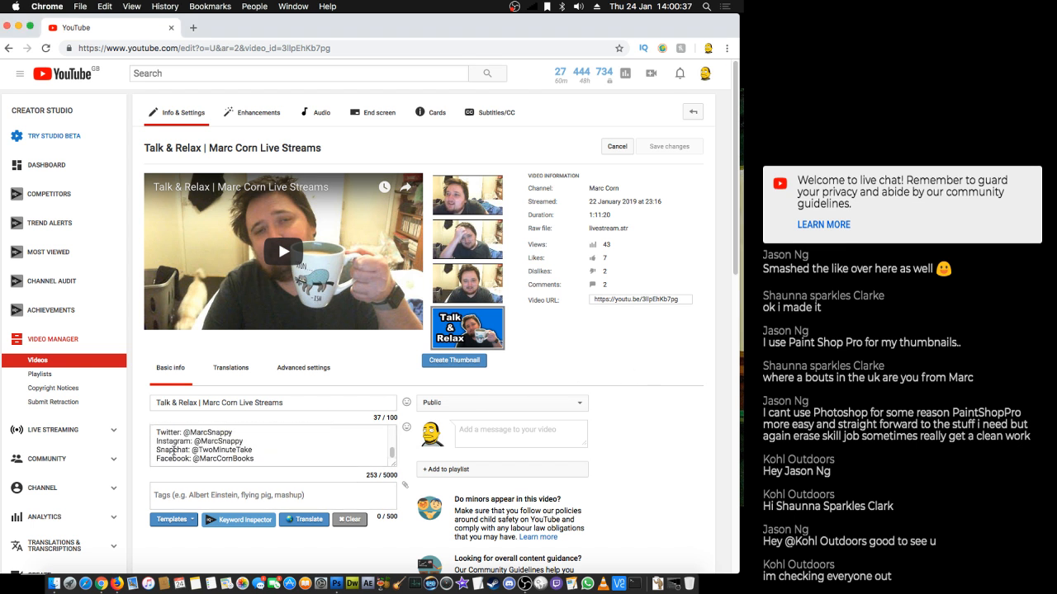
scroll(175, 450, "up", 5)
left_click(157, 435)
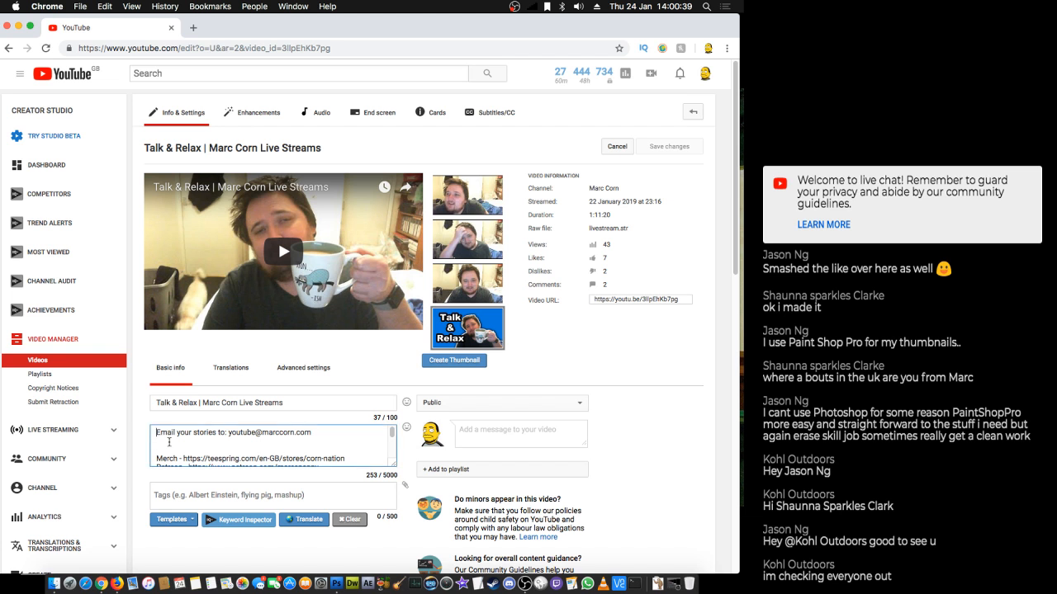
key("Return")
key("Return")
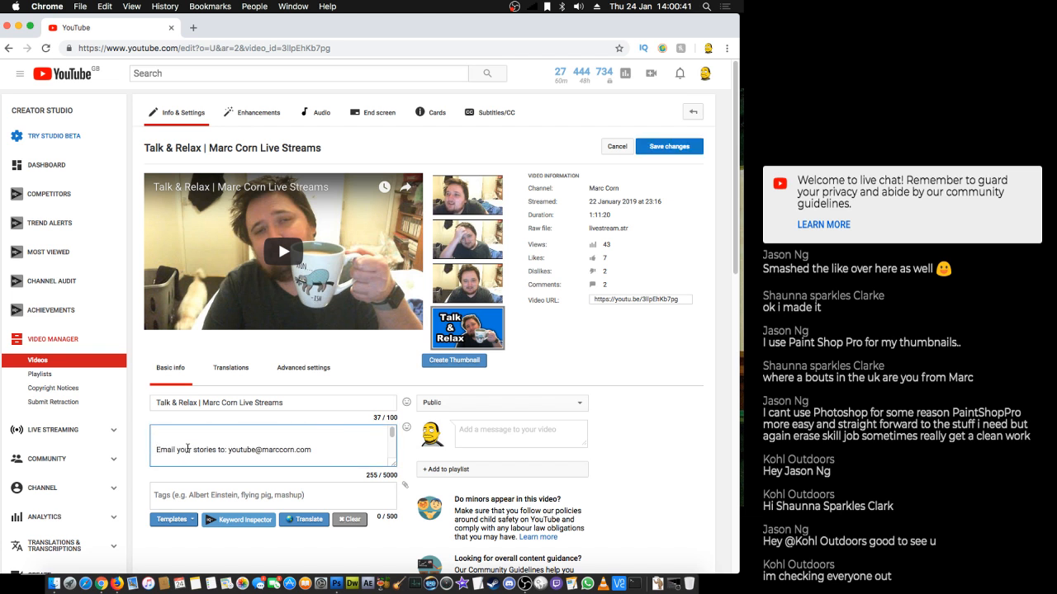
key("Return")
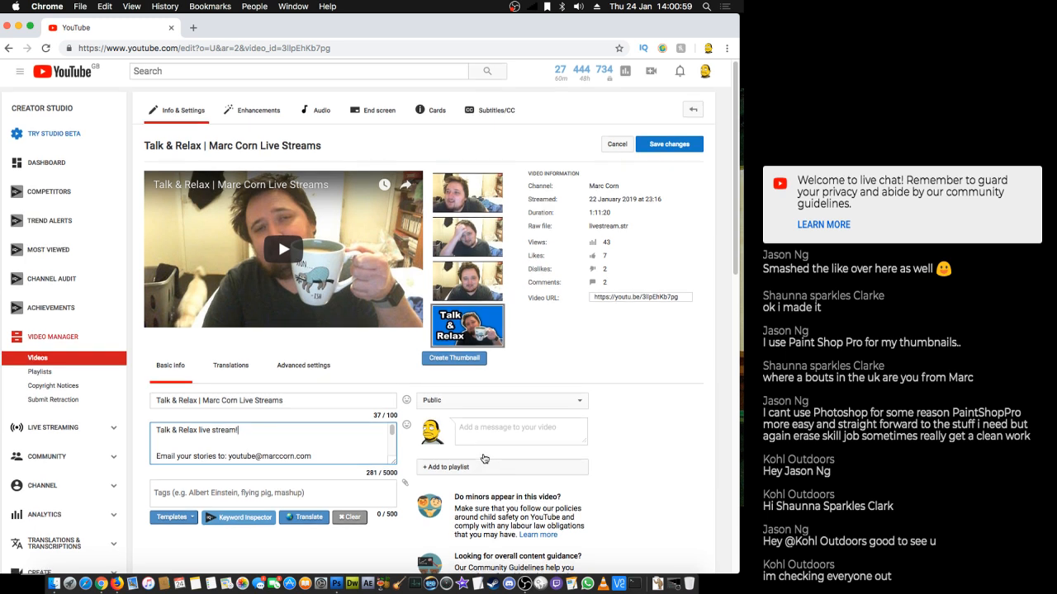
- Add the video to the Live Streams playlist
scroll(485, 457, "down", 3)
left_click(454, 297)
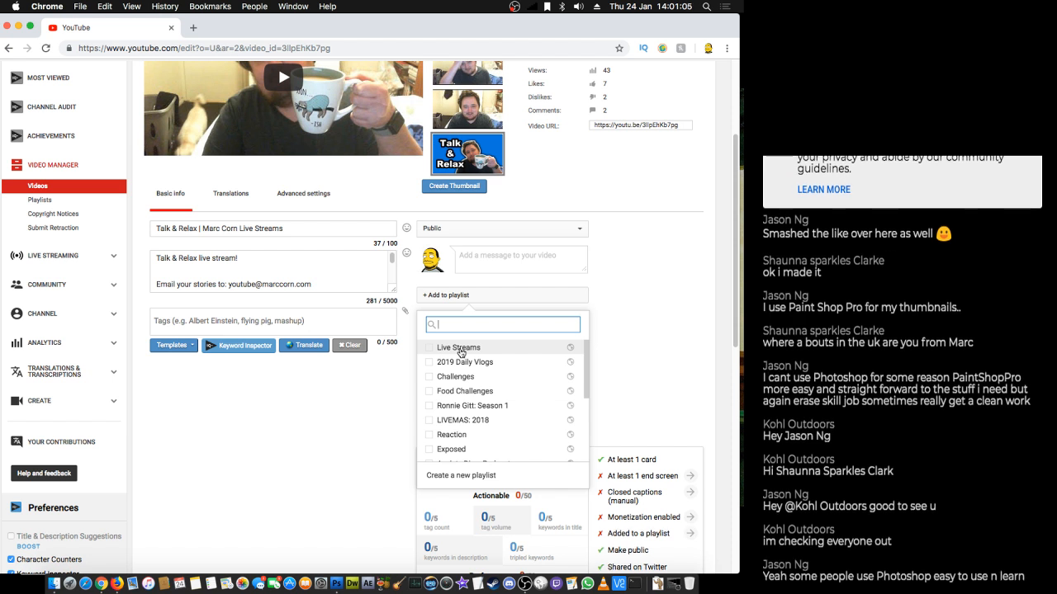
left_click(460, 350)
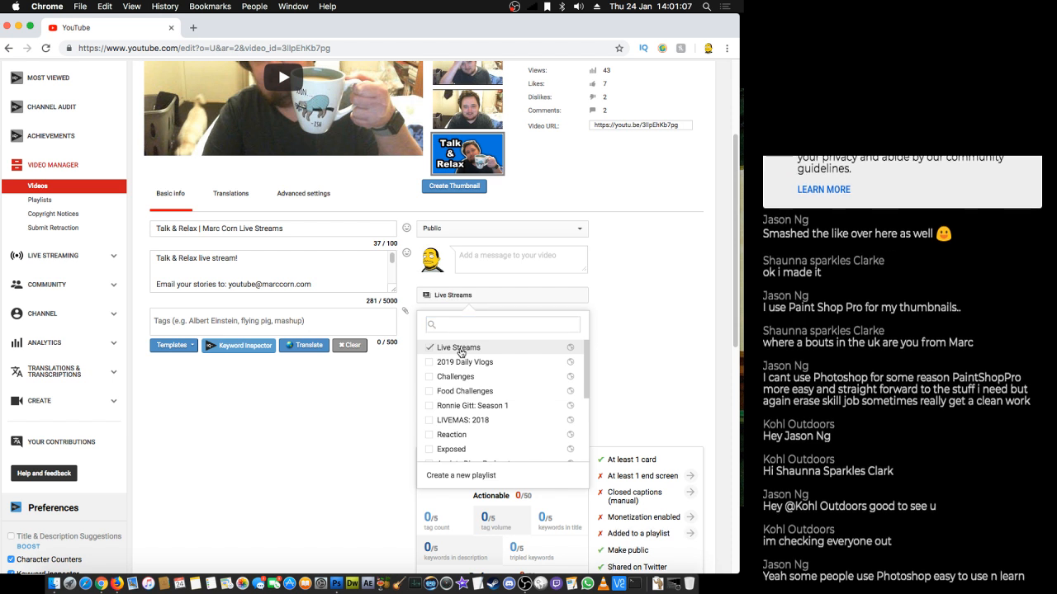
left_click(626, 298)
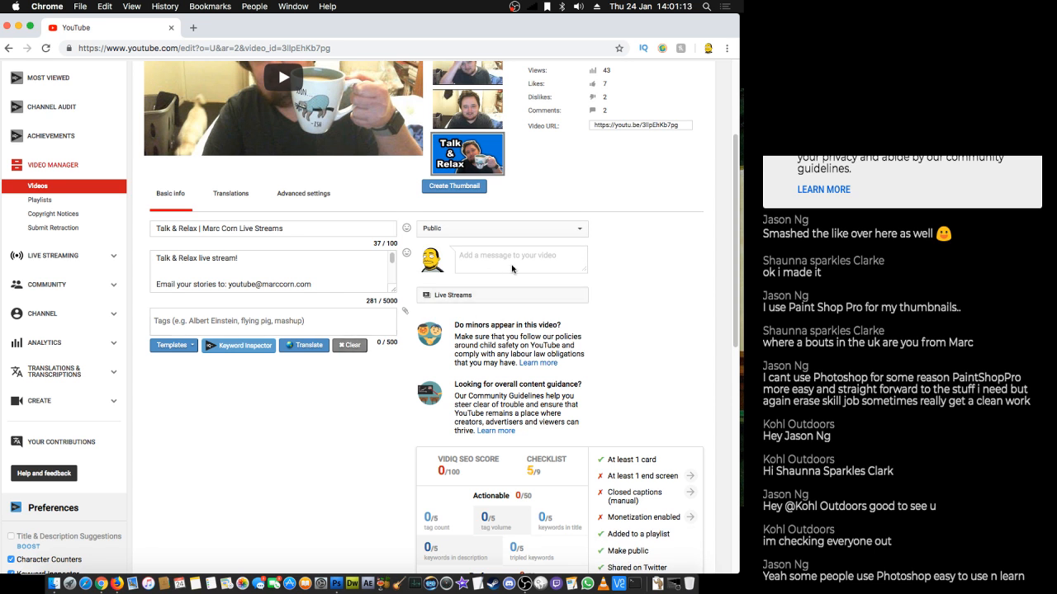
- Save the video's changes and reload the edit page, confirming the reload
scroll(677, 329, "up", 3)
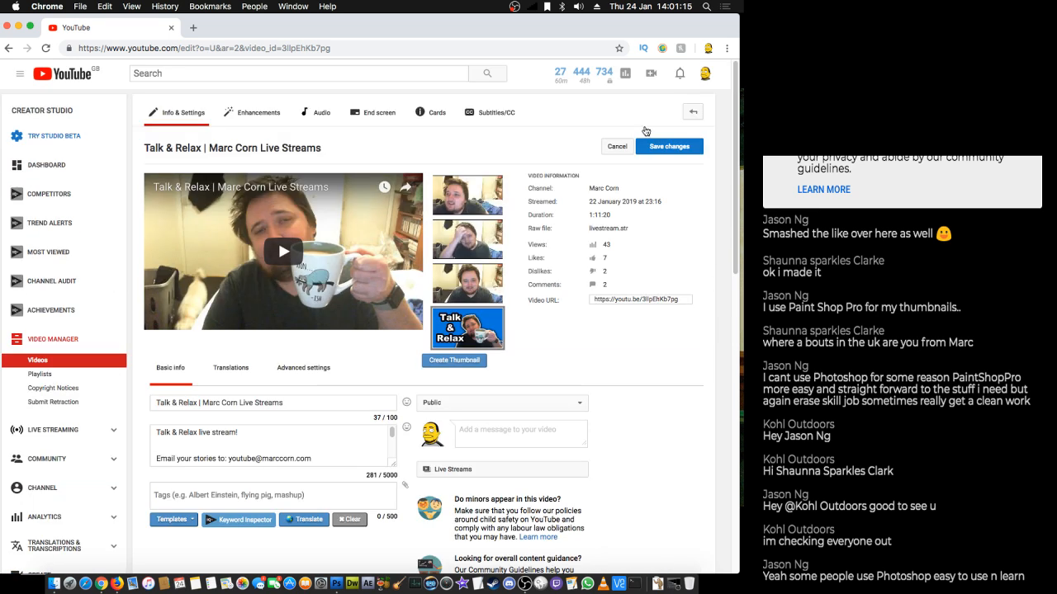
left_click(666, 147)
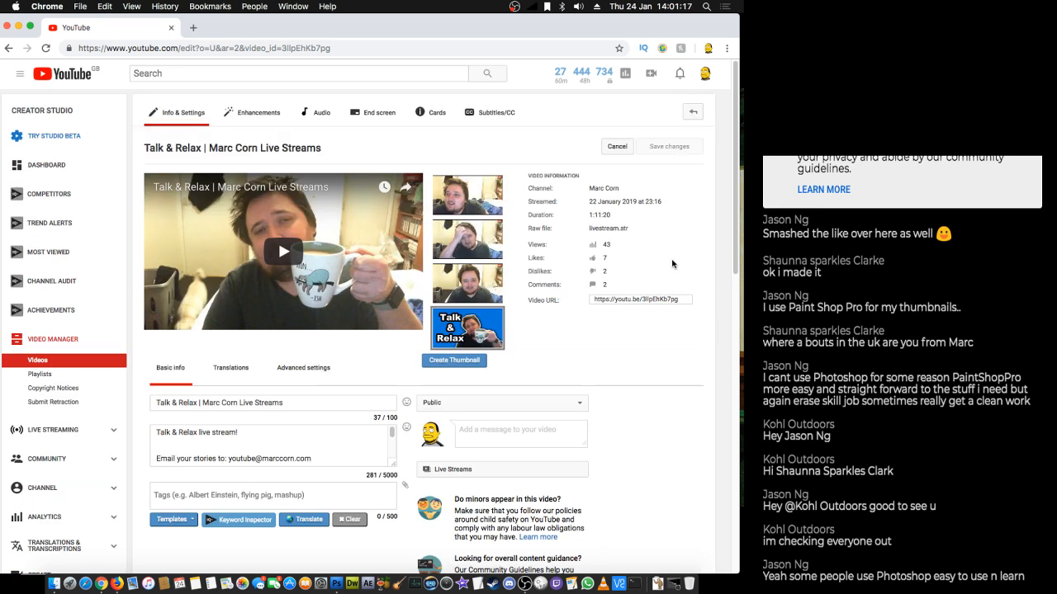
right_click(672, 264)
left_click(644, 288)
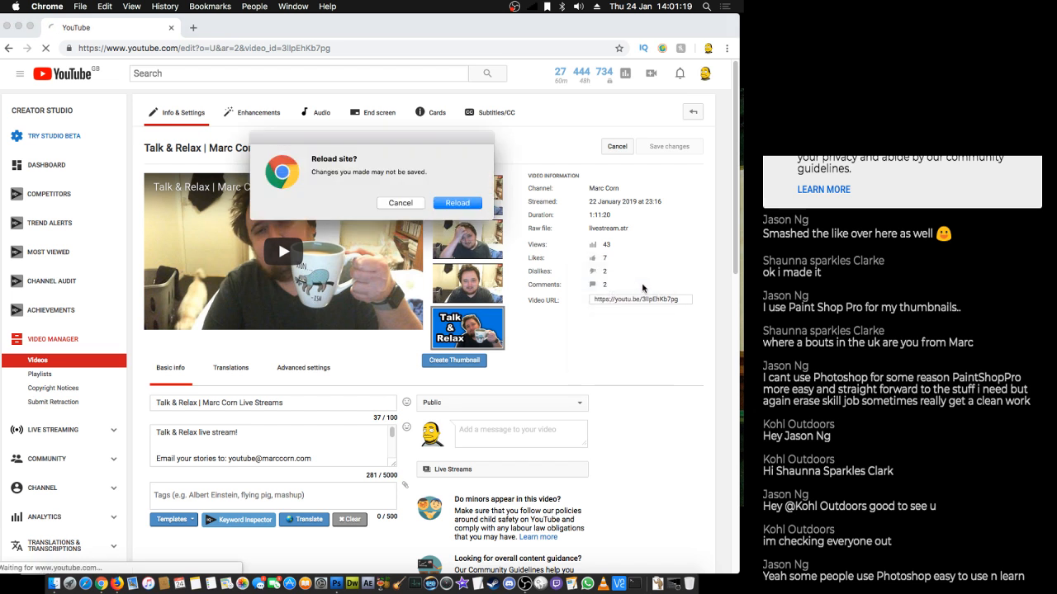
key("Return")
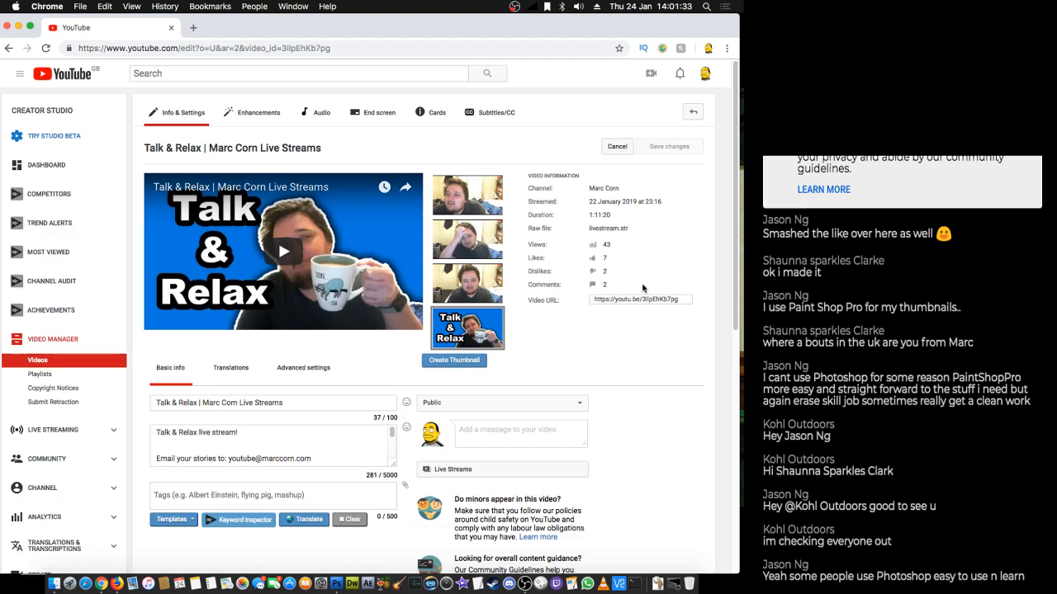
- Open the video's end screen editor from the missing end screen entry in the vidIQ checklist
scroll(462, 479, "down", 3)
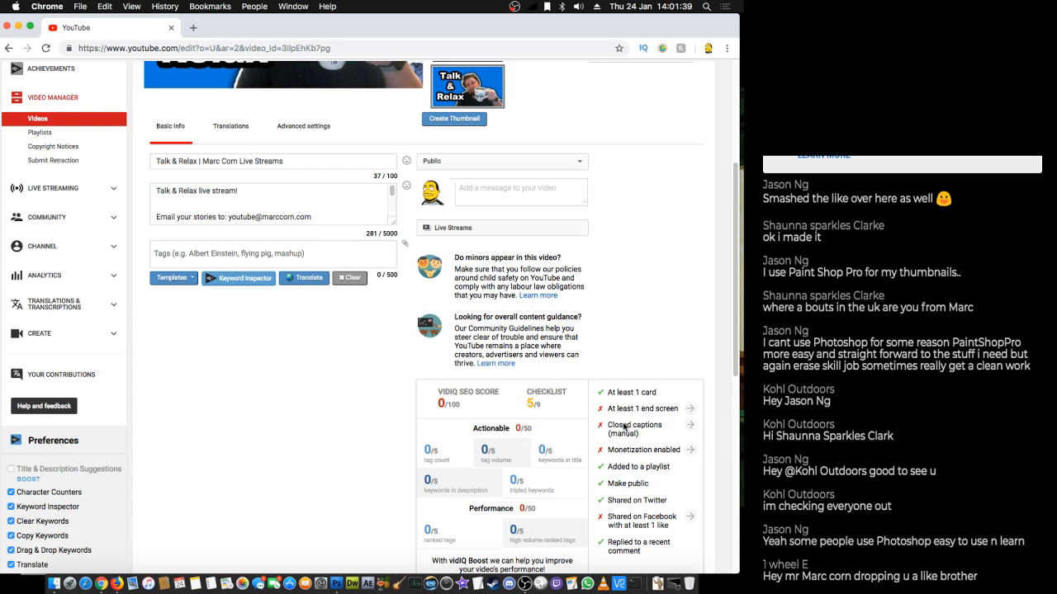
scroll(643, 420, "down", 3)
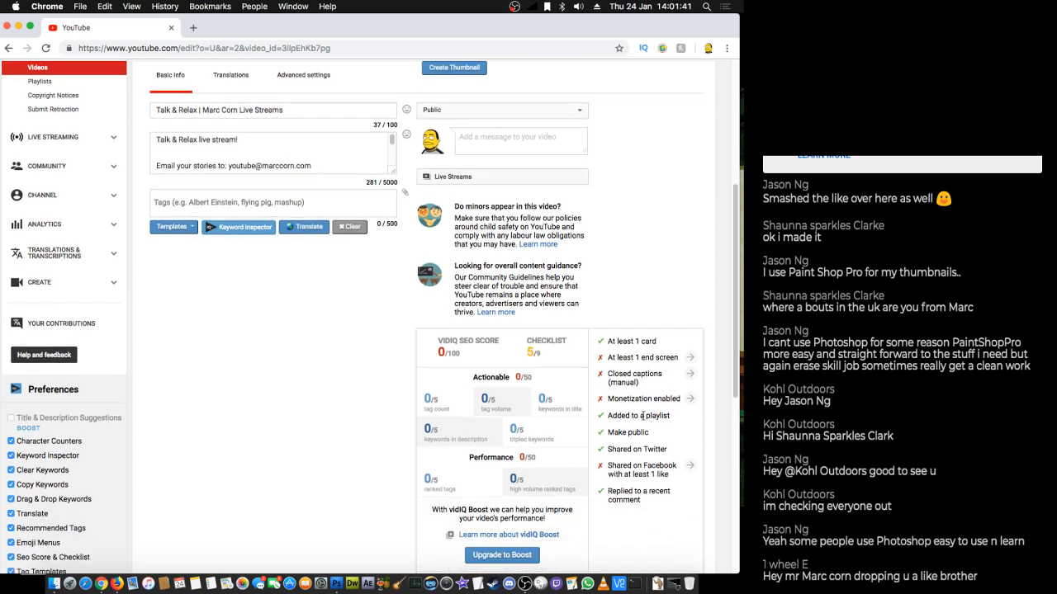
scroll(644, 420, "up", 1)
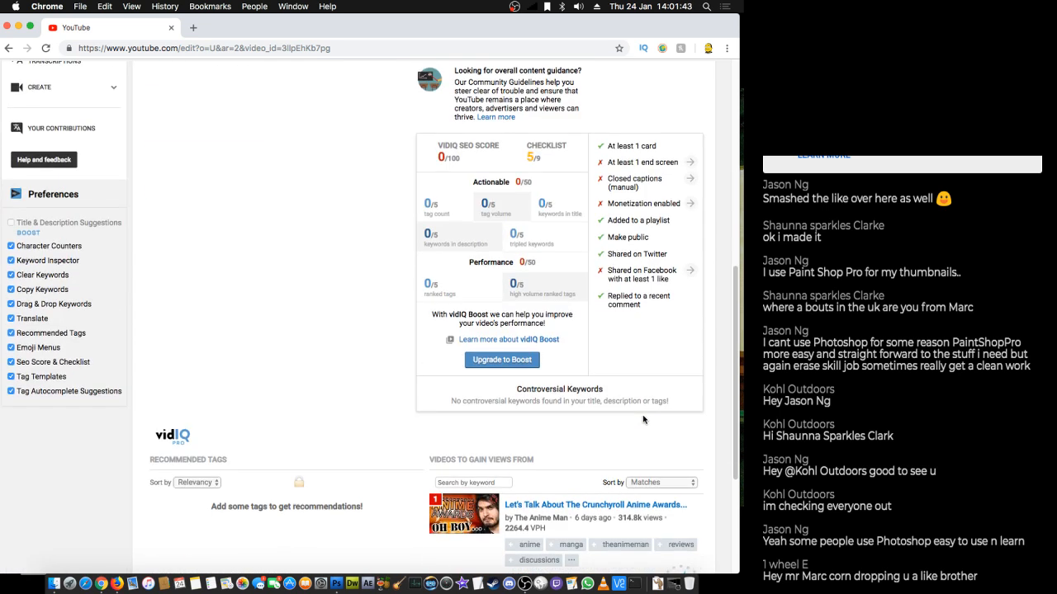
scroll(643, 421, "up", 3)
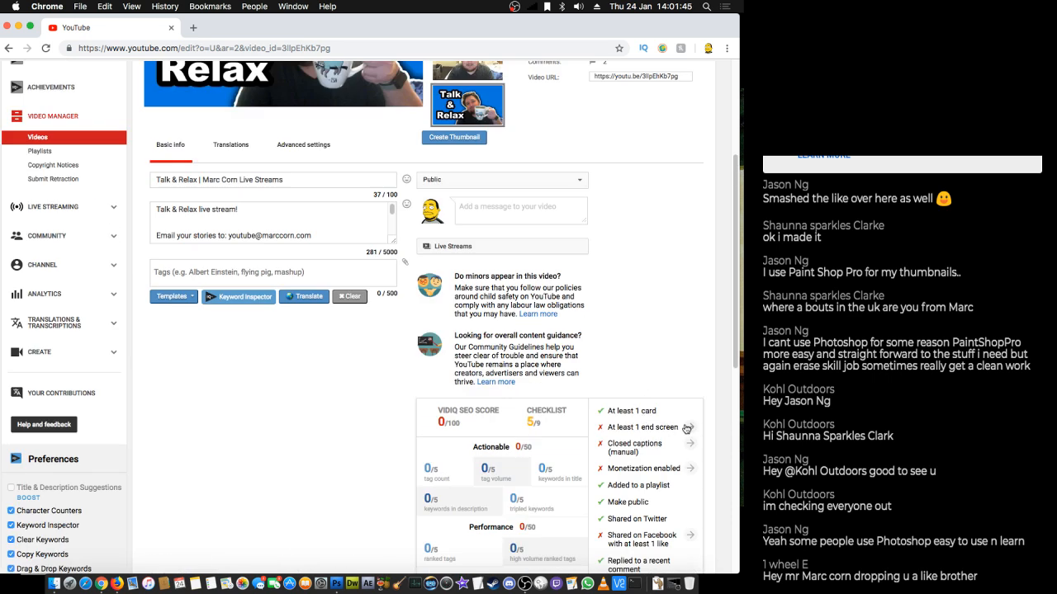
left_click(690, 426)
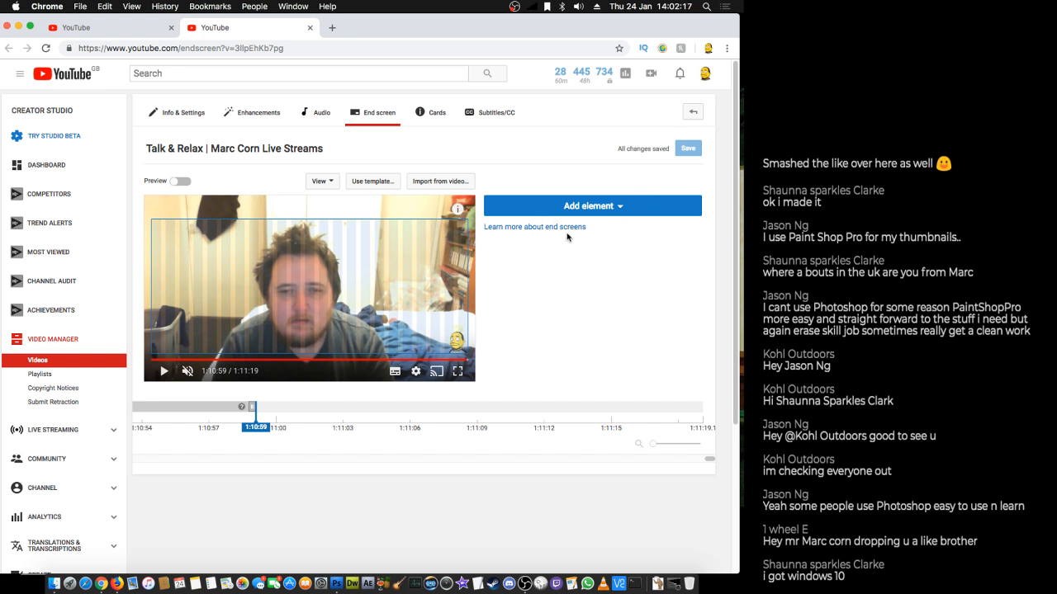
- Add the playlist "Ronnie Gitt: Season 1" as an end screen element and place it in the video frame's upper right corner
left_click(591, 209)
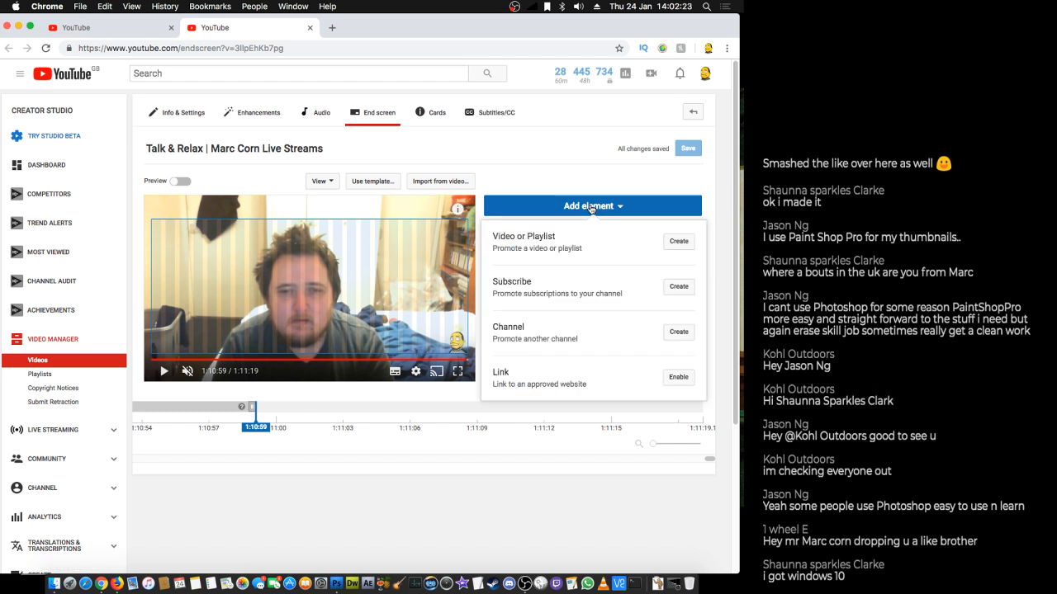
left_click(679, 241)
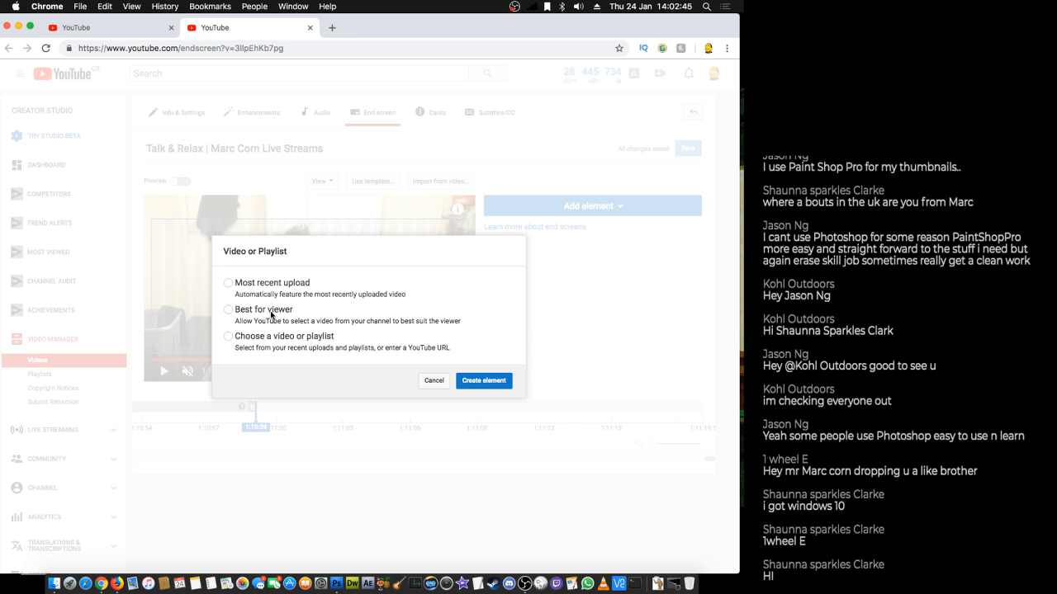
left_click(272, 339)
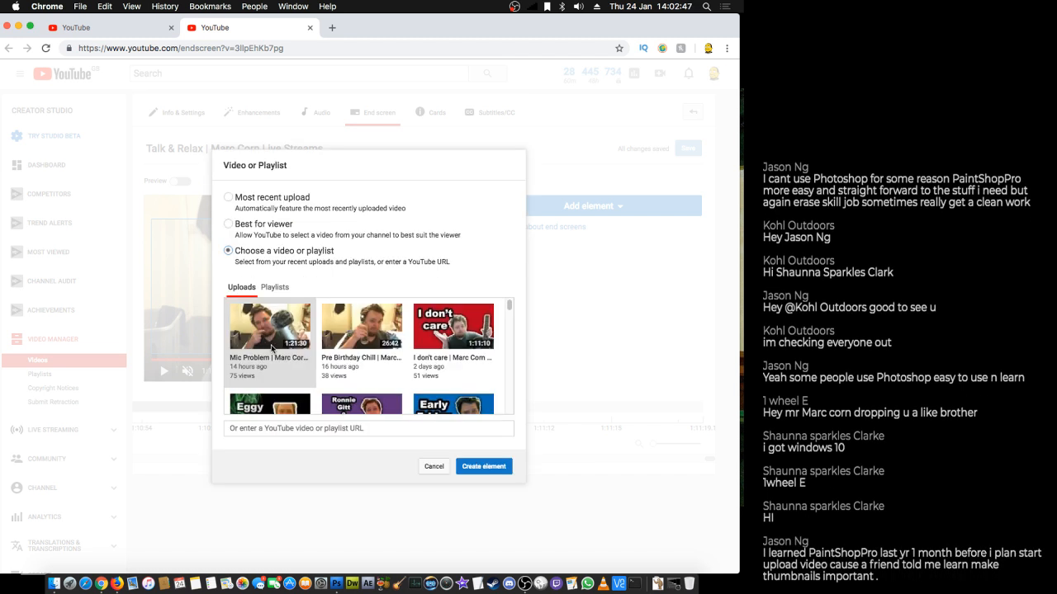
left_click(284, 290)
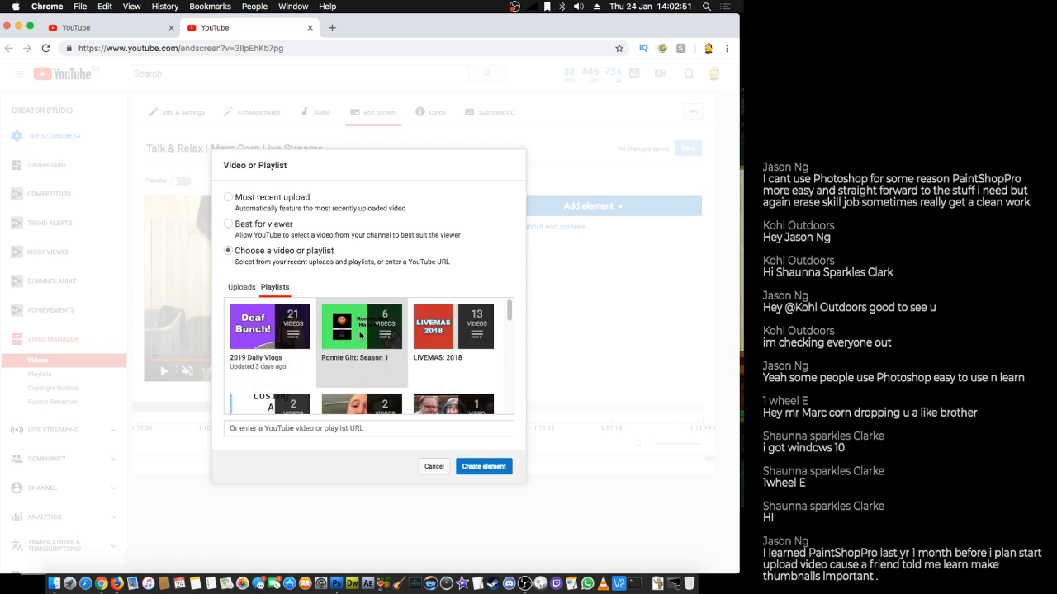
left_click(360, 334)
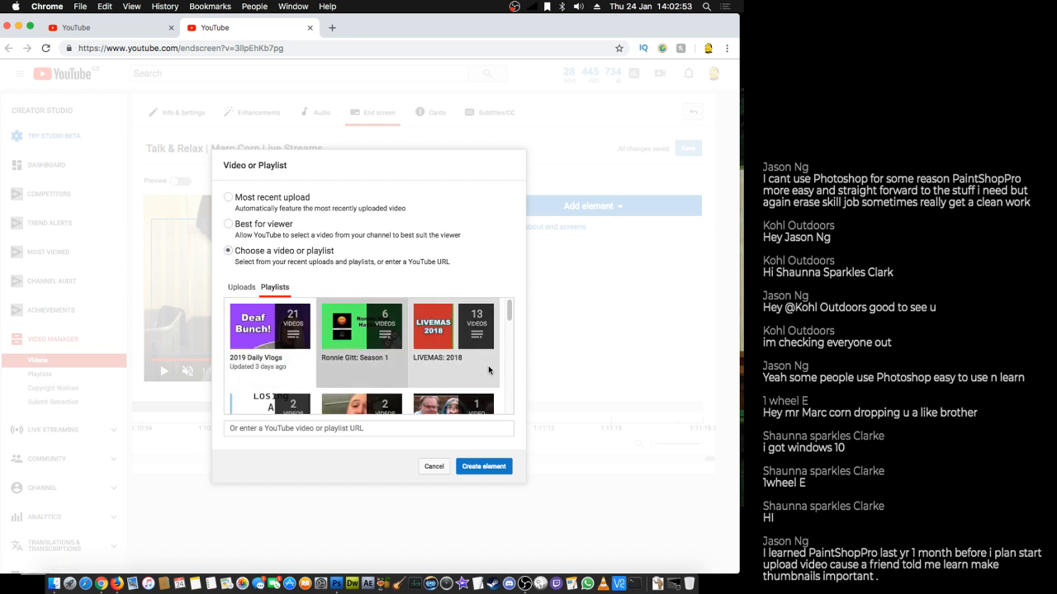
left_click(484, 467)
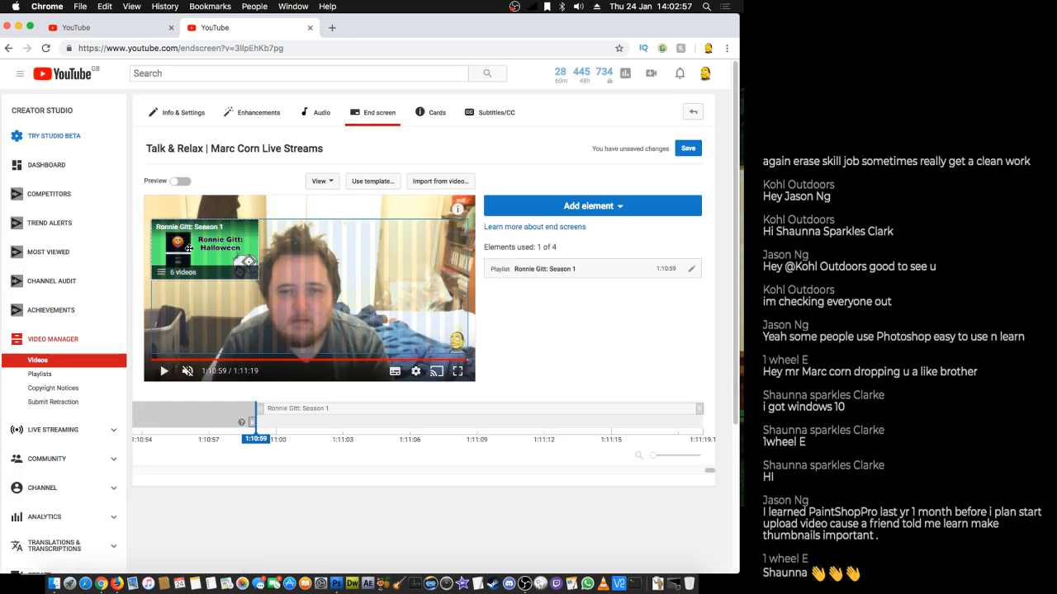
left_click_drag(393, 242, 415, 243)
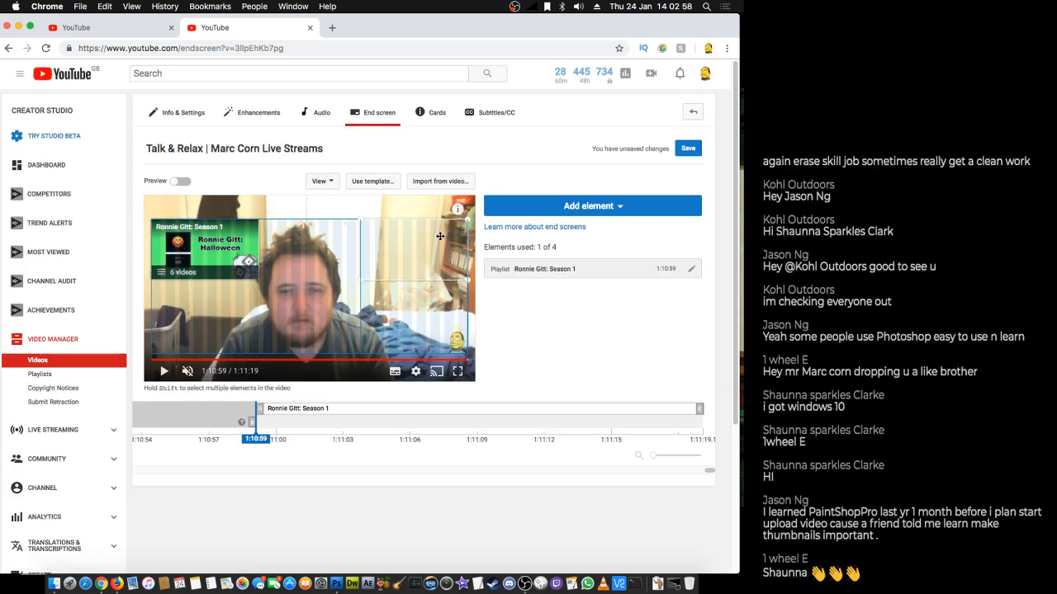
- Add a Subscribe element for the channel to the end screen
left_click(605, 208)
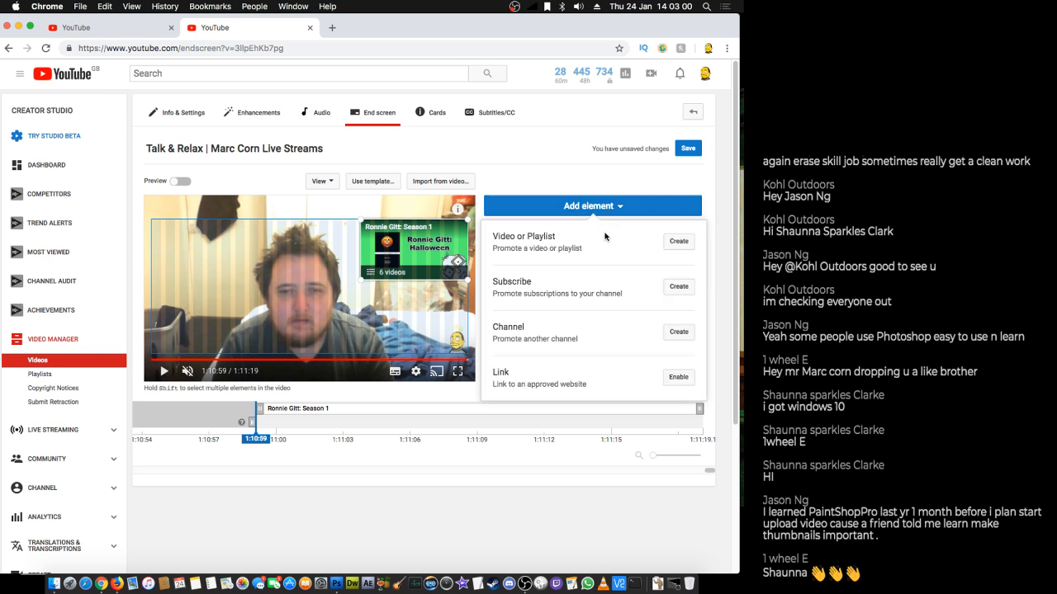
left_click(685, 291)
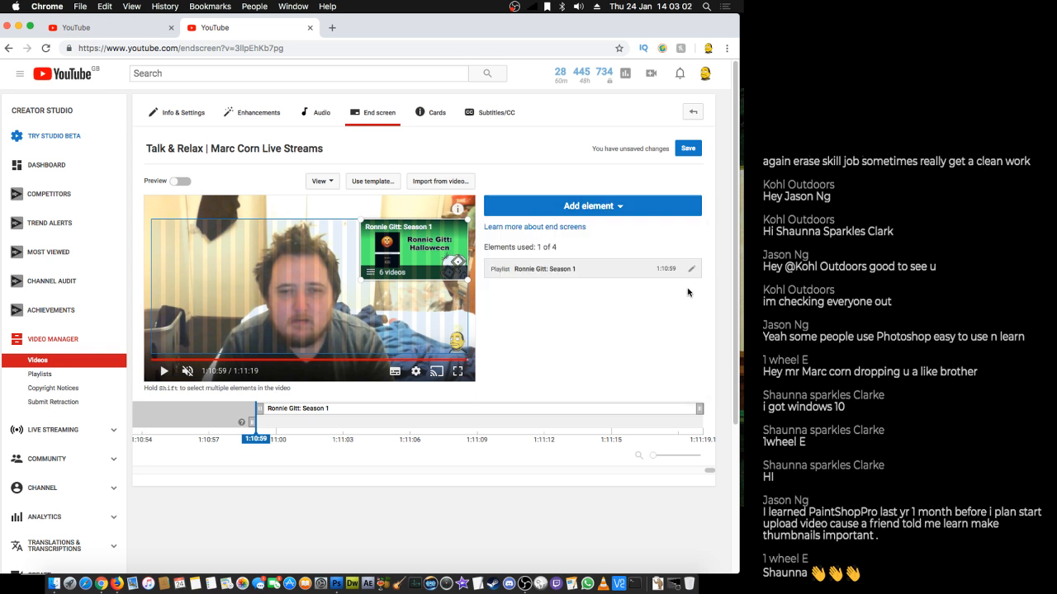
left_click(604, 209)
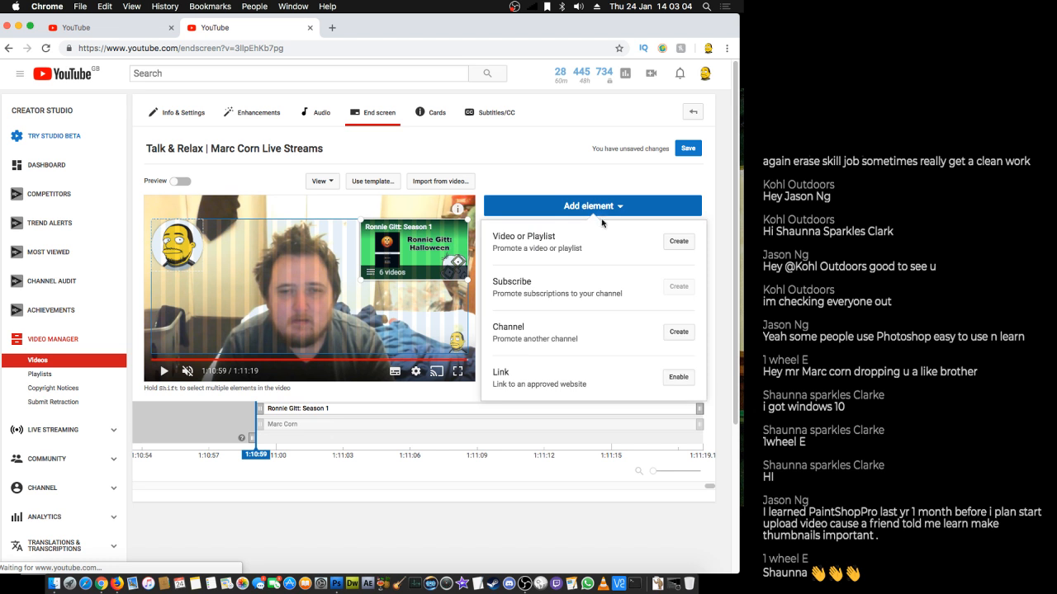
left_click(259, 312)
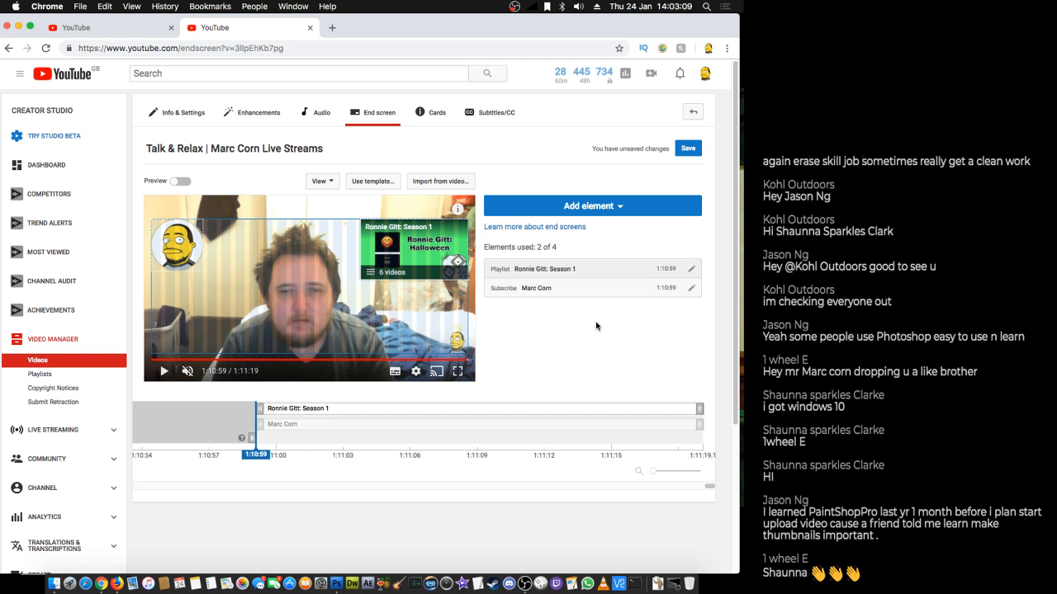
- Add the Live Streams playlist as an end screen element and place it in the video frame's lower left, below the Subscribe element
left_click(603, 208)
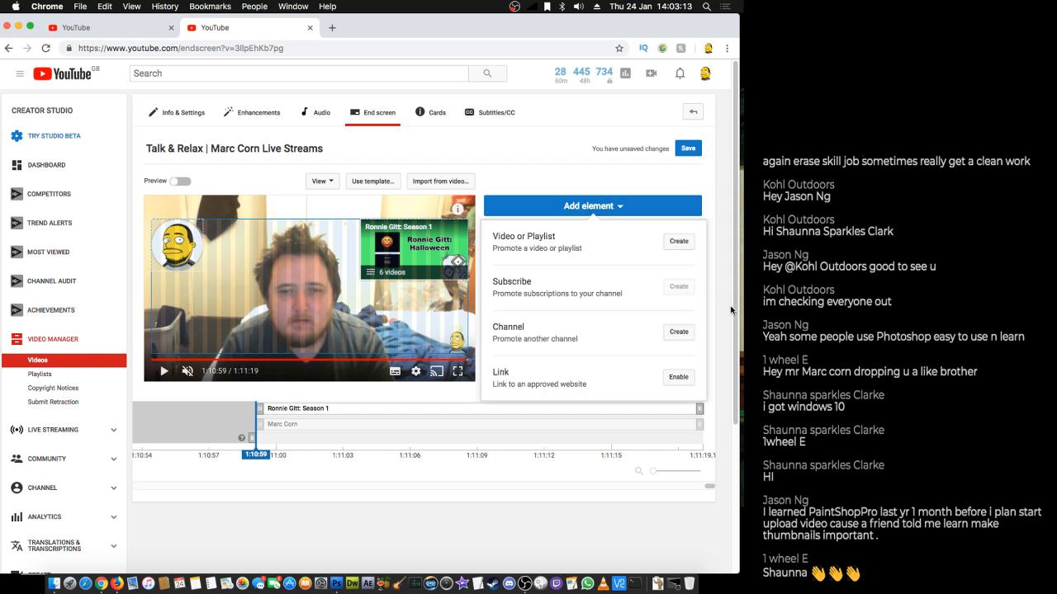
left_click(678, 241)
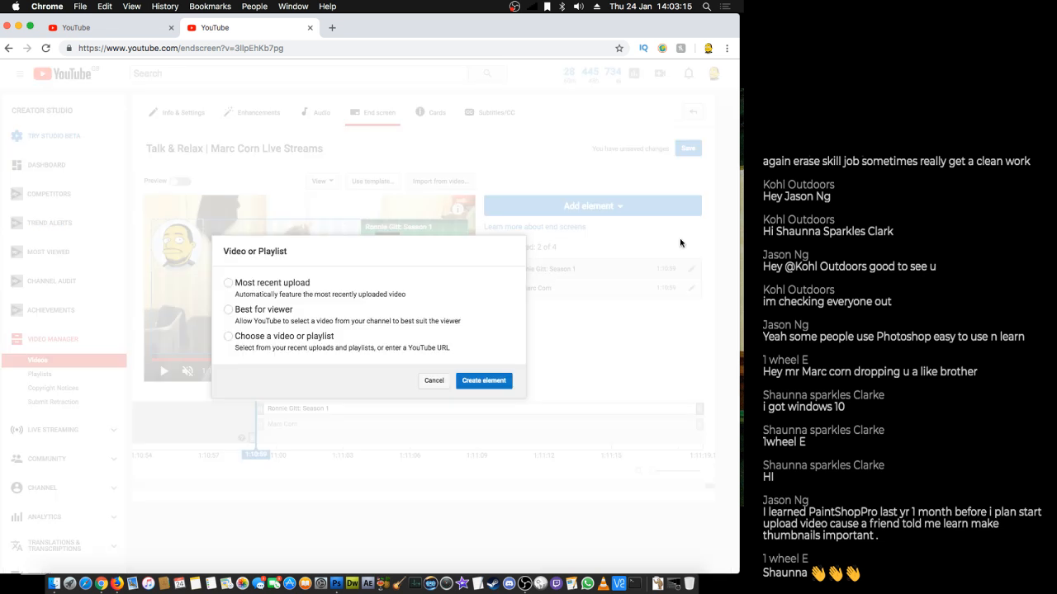
left_click(268, 341)
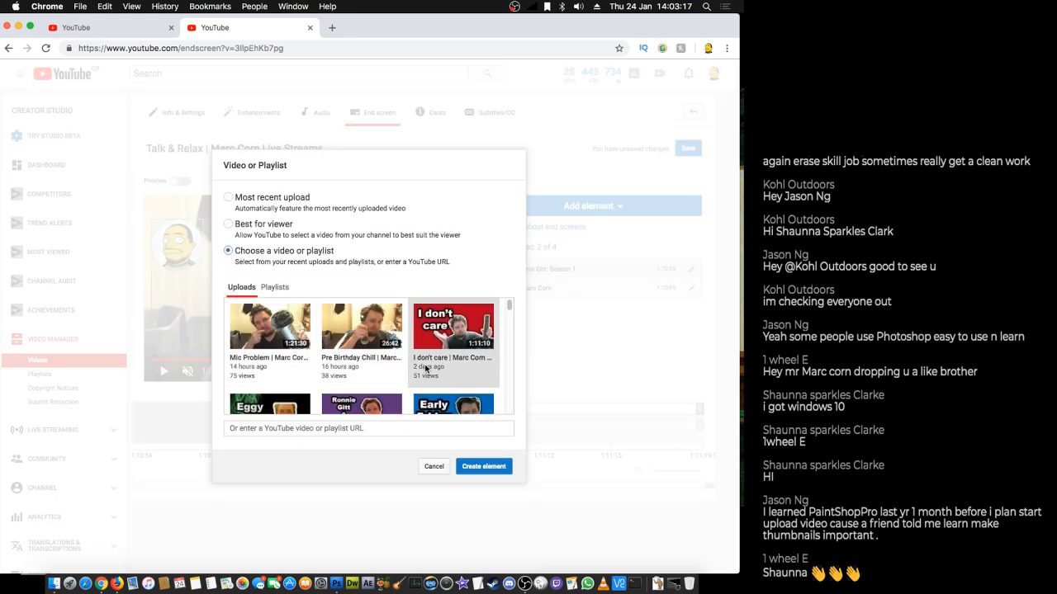
left_click(277, 293)
scroll(371, 355, "down", 3)
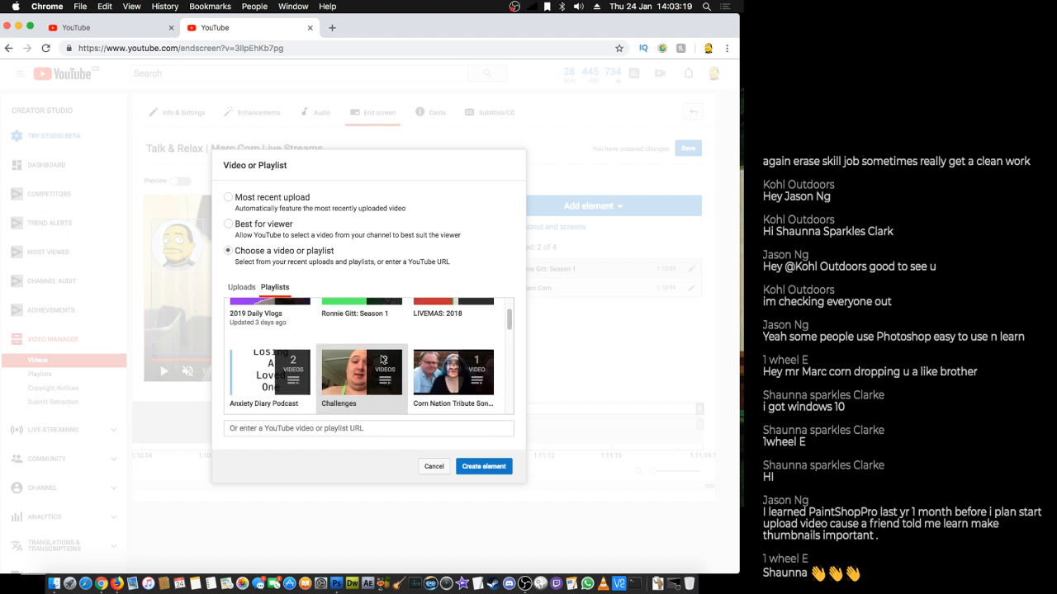
scroll(423, 360, "down", 2)
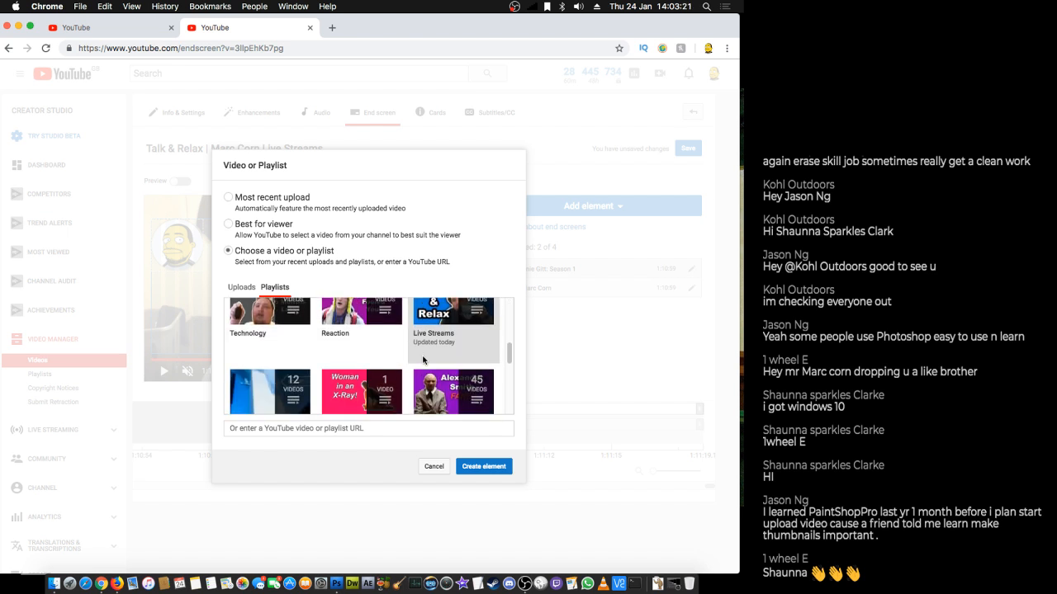
left_click(440, 329)
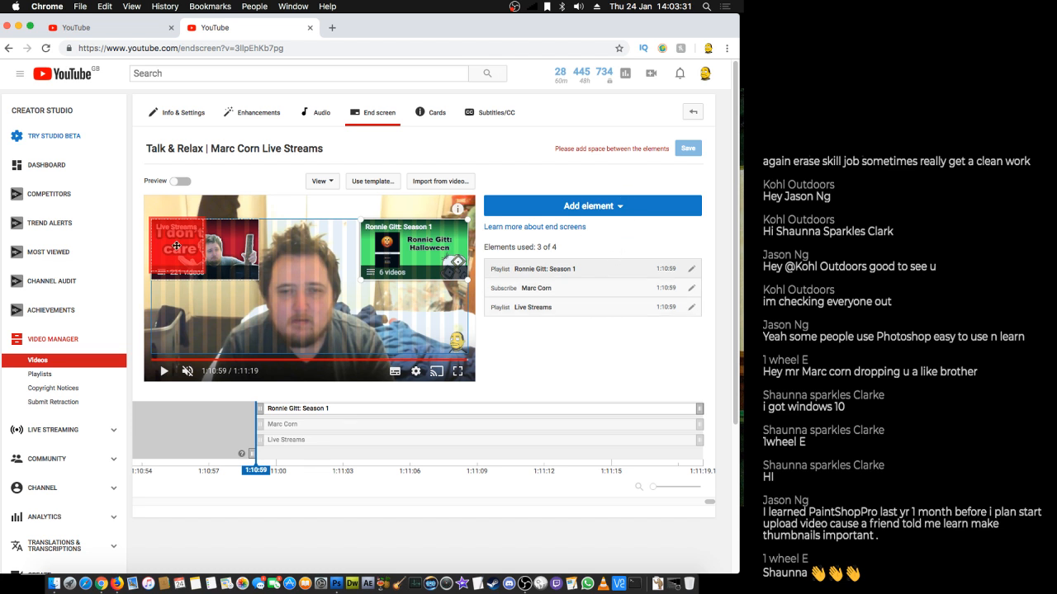
left_click_drag(190, 273, 170, 326)
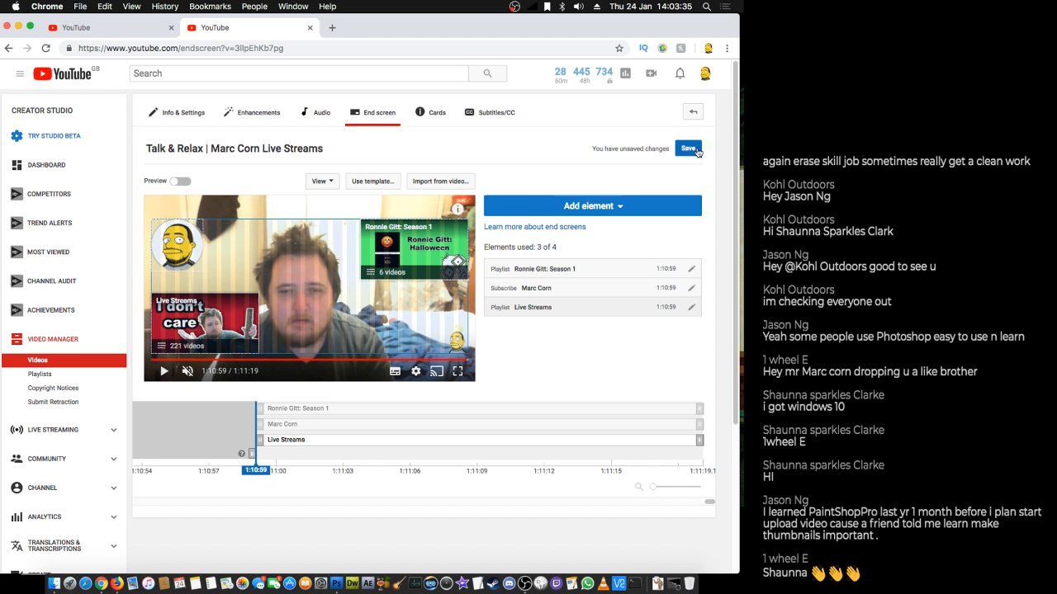
- Save the end screen and close the tab with the end screen editor
left_click(688, 150)
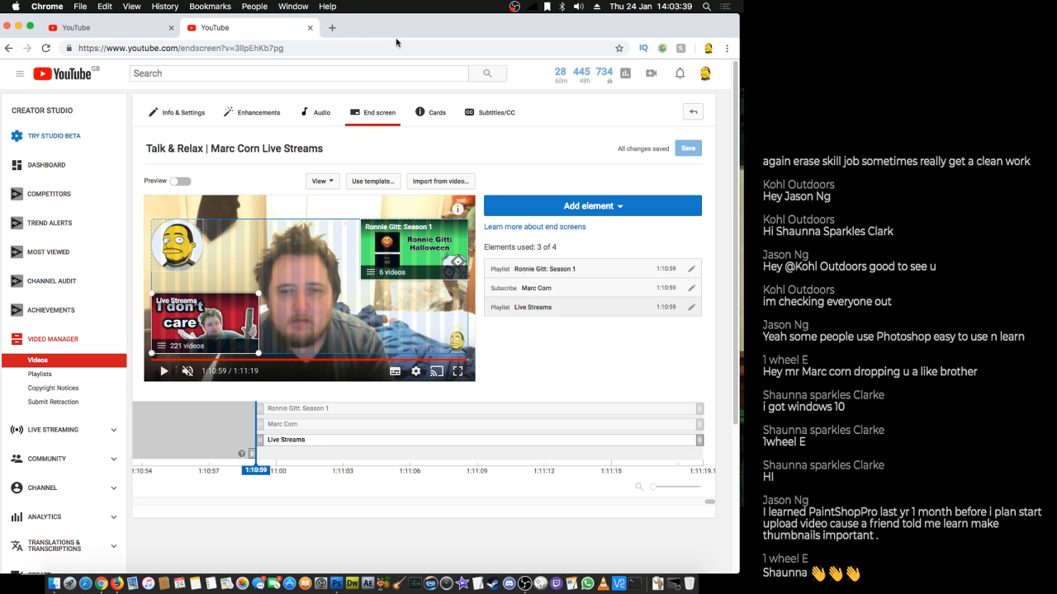
left_click(310, 29)
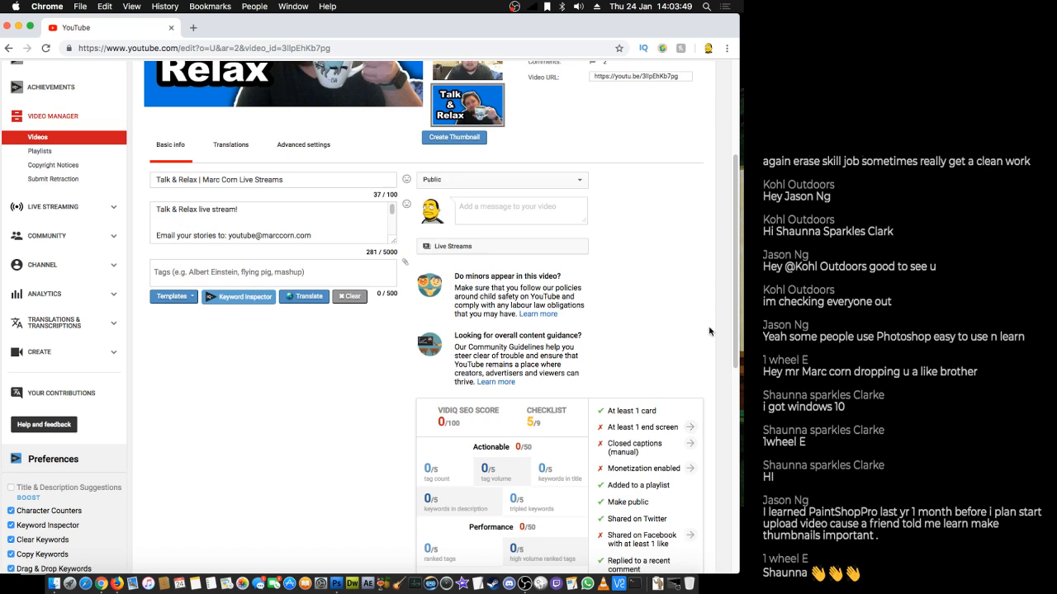
- Reload the video's edit page and check the end screen entry and SEO score in the vidIQ checklist
scroll(501, 270, "up", 1)
scroll(611, 314, "down", 2)
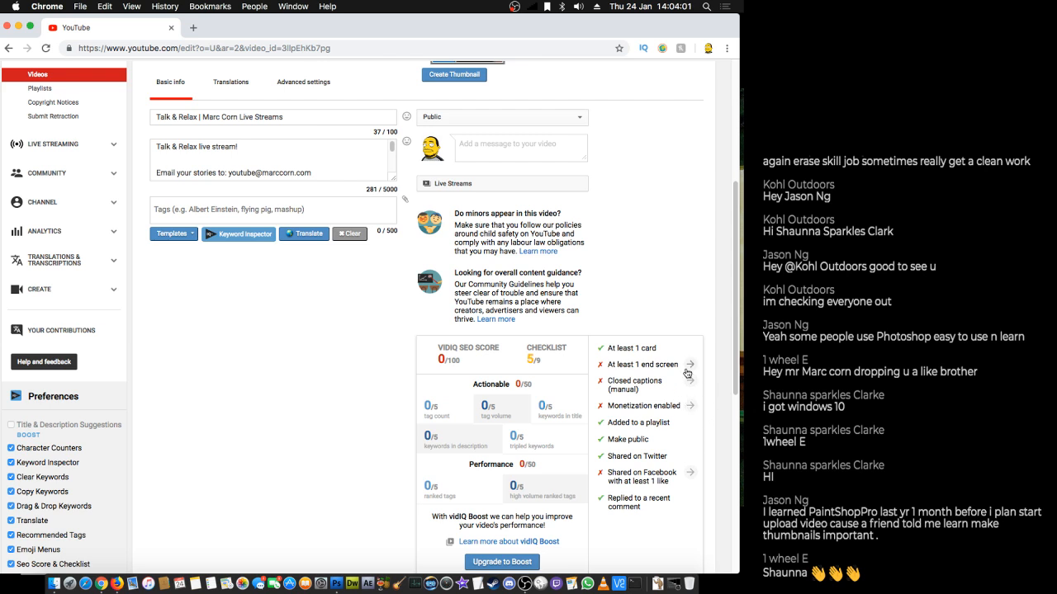
scroll(686, 379, "up", 2)
scroll(685, 379, "up", 2)
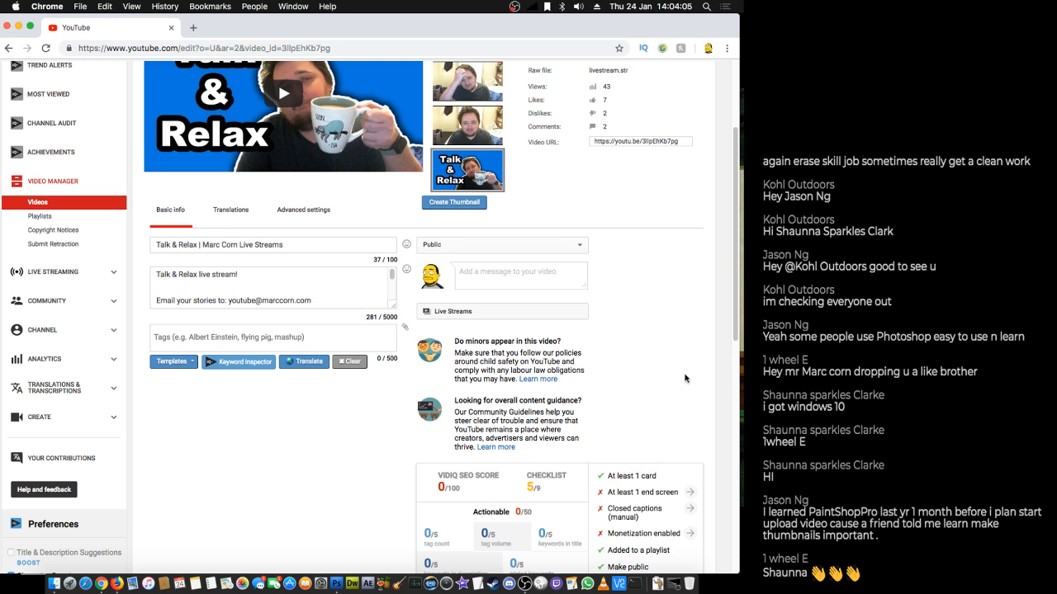
scroll(684, 378, "down", 3)
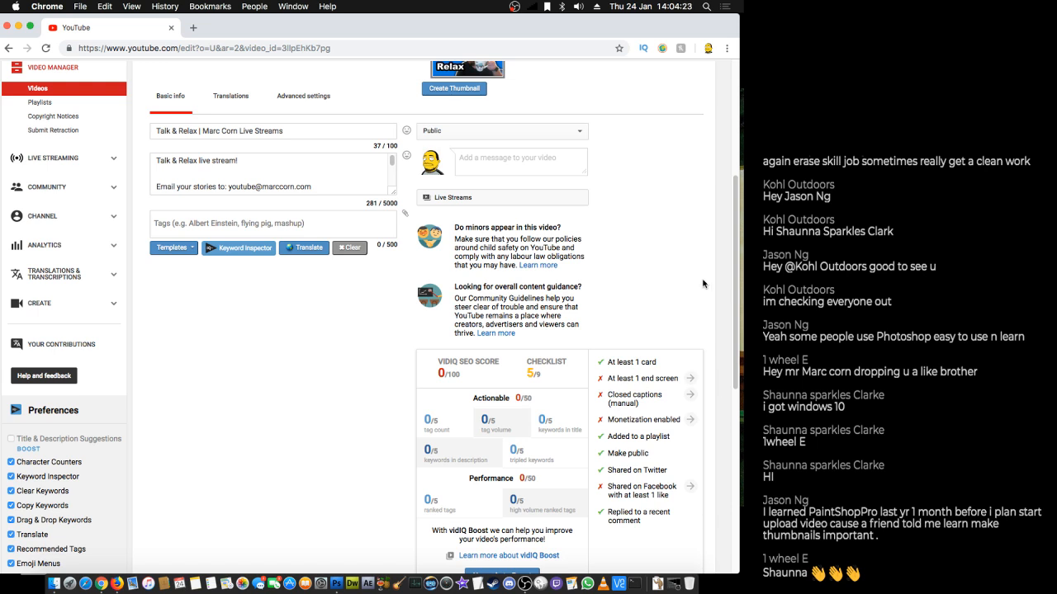
scroll(684, 276, "up", 5)
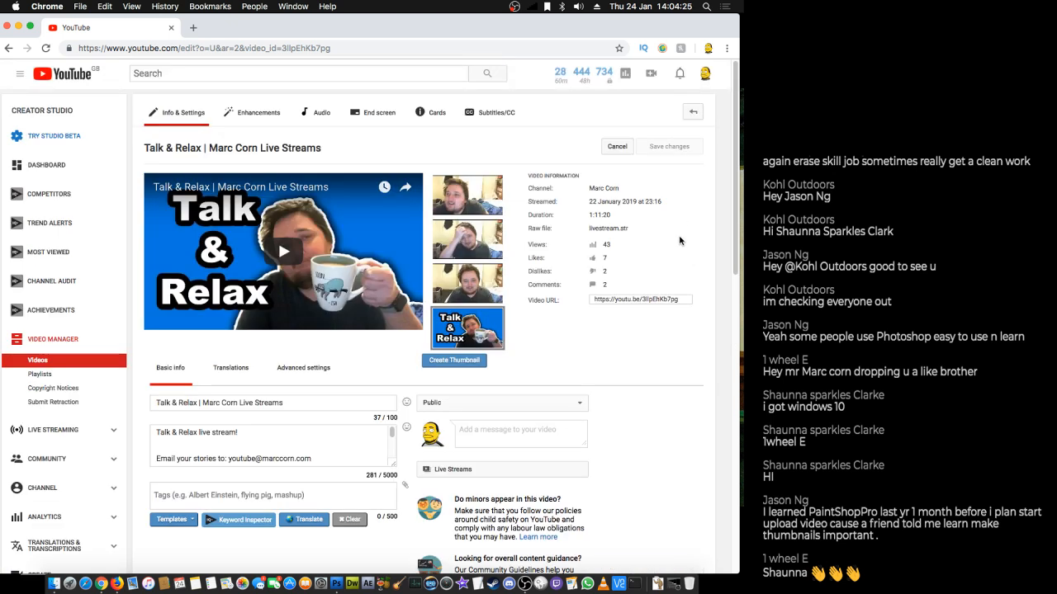
right_click(681, 249)
left_click(643, 282)
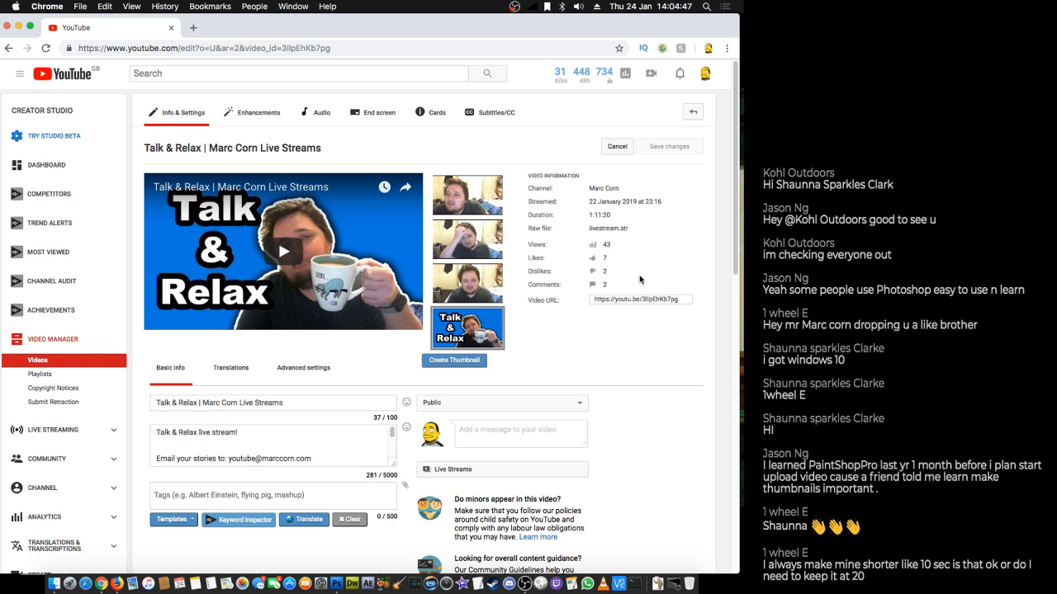
scroll(684, 455, "down", 4)
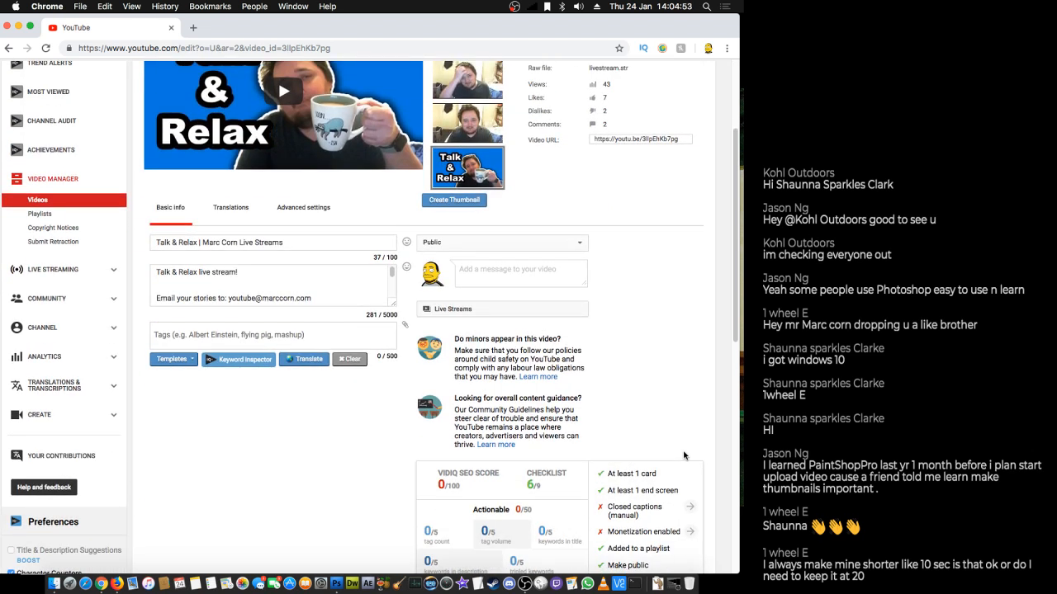
scroll(414, 465, "down", 2)
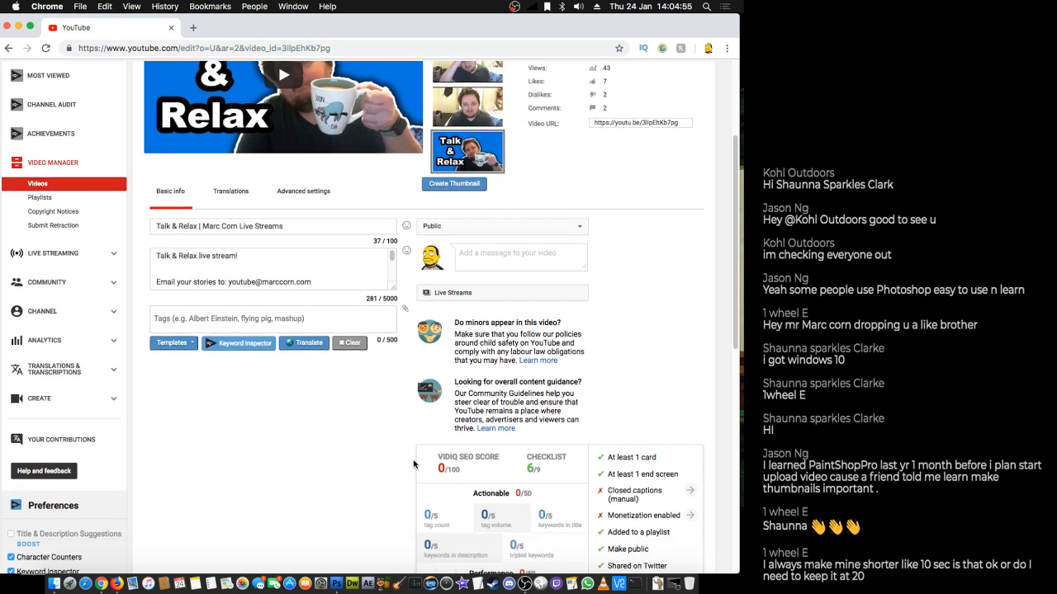
scroll(414, 465, "up", 2)
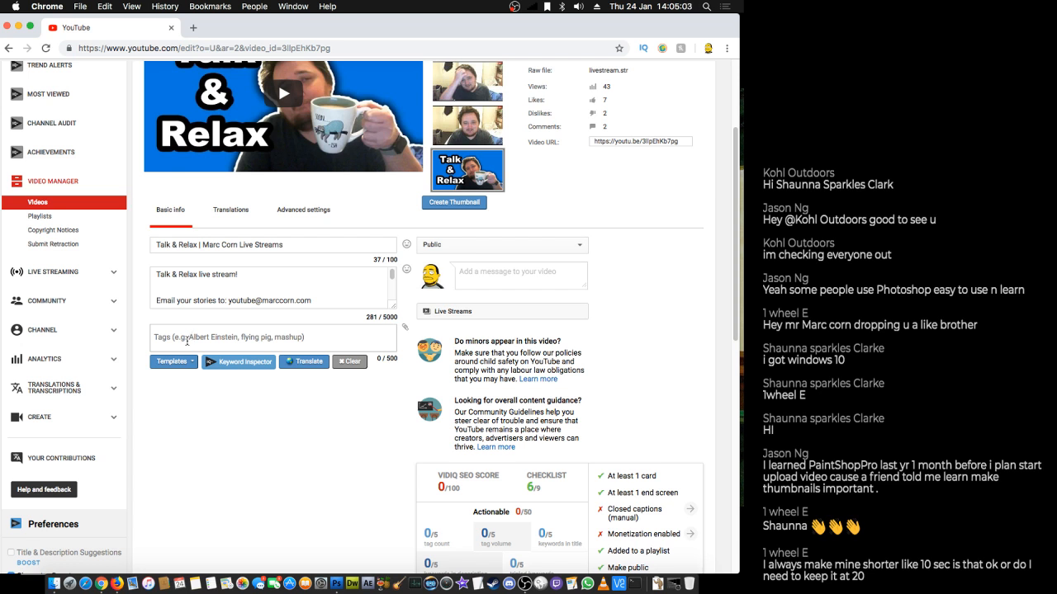
- Add the tag "talk & relax" to the video and inspect that tag's keyword score in vidIQ
scroll(623, 507, "down", 1)
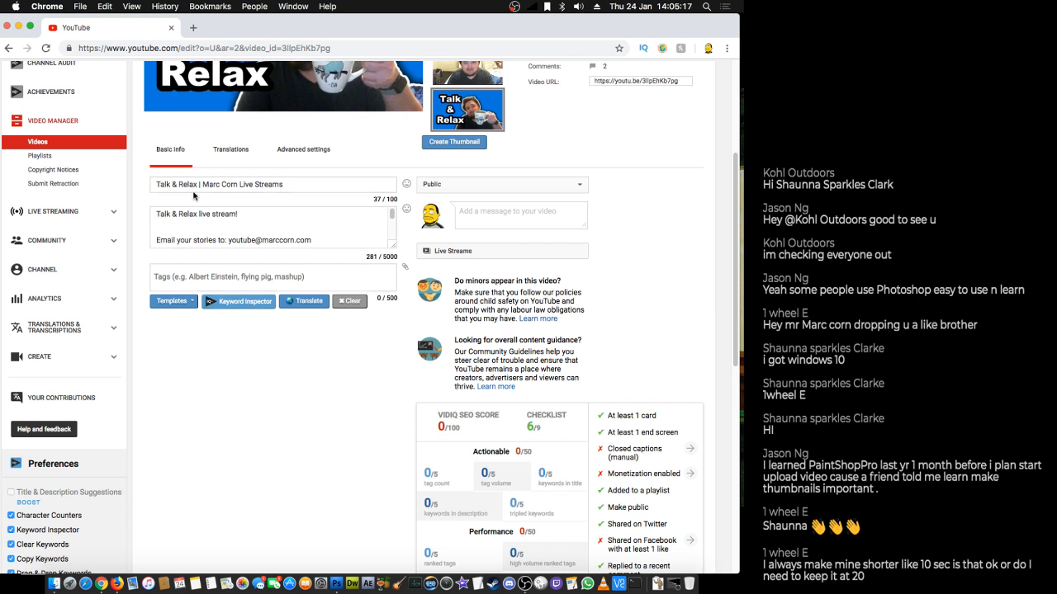
left_click_drag(170, 184, 228, 222)
left_click(191, 279)
left_click(195, 278)
type("tal")
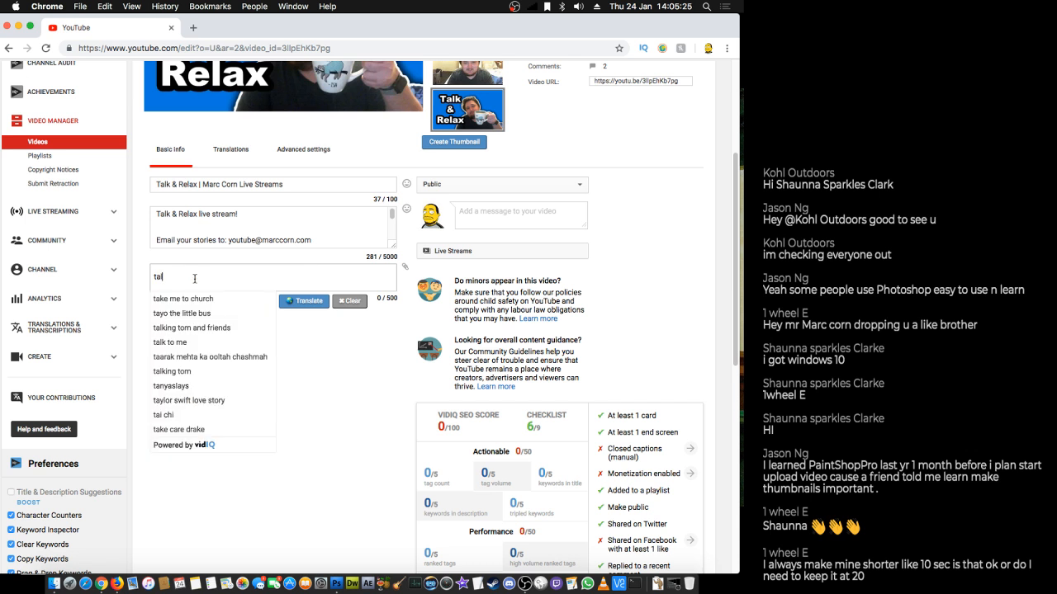
type("k")
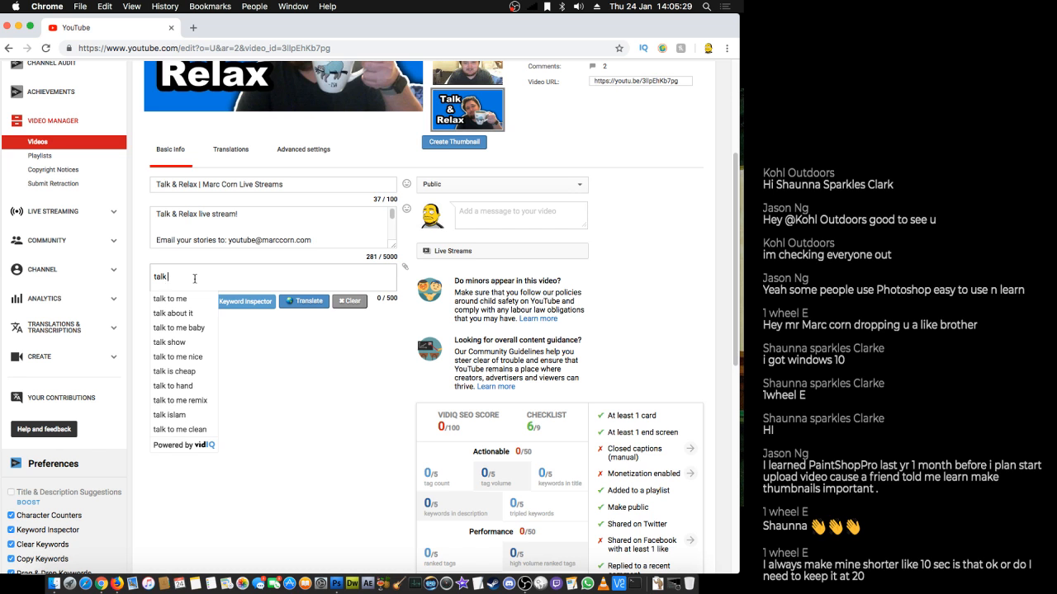
type(" & relax")
key("Return")
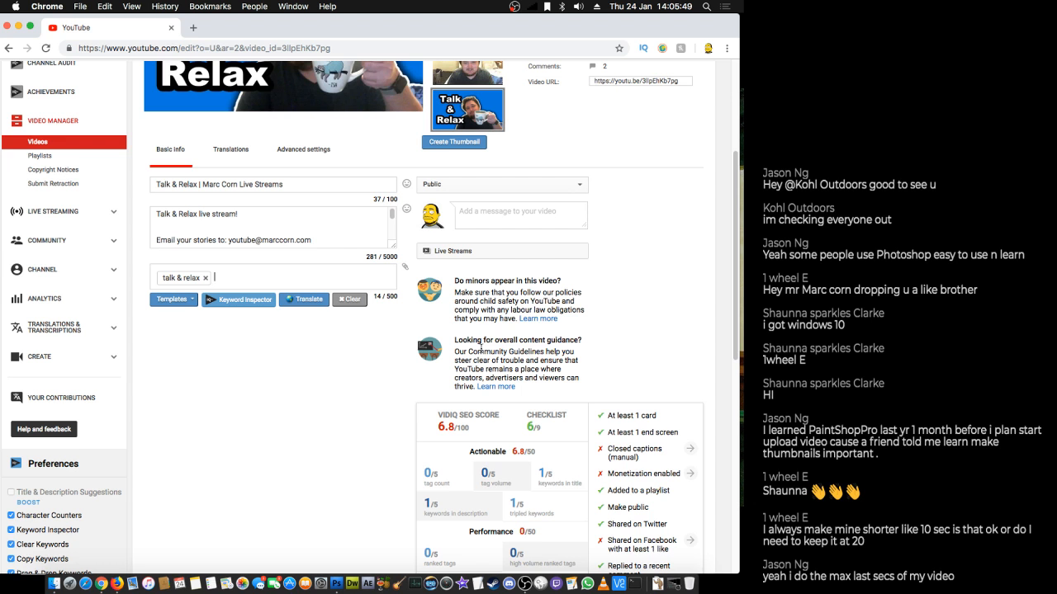
left_click(183, 279)
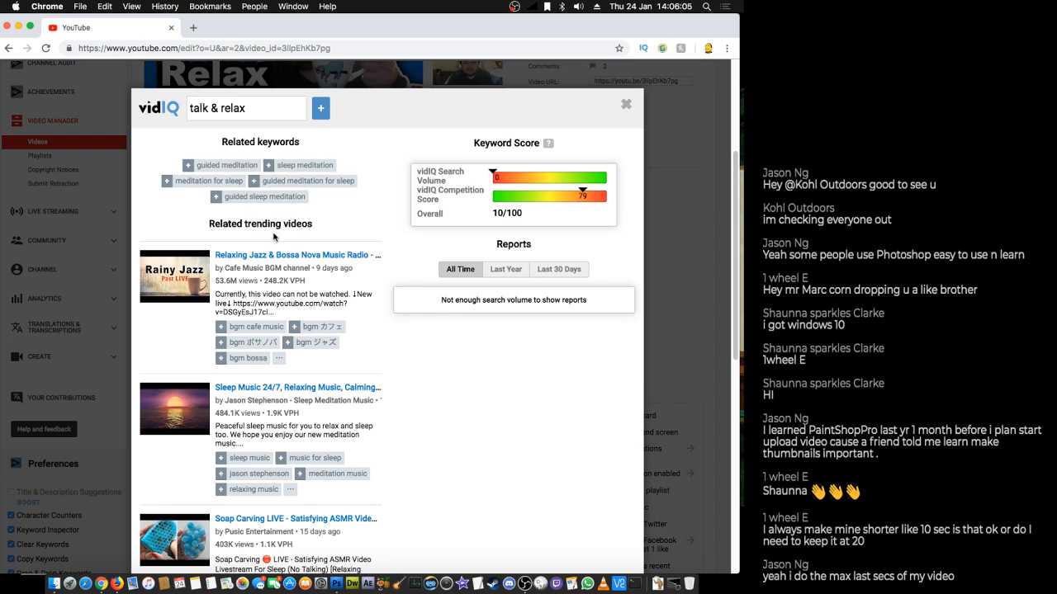
left_click(625, 108)
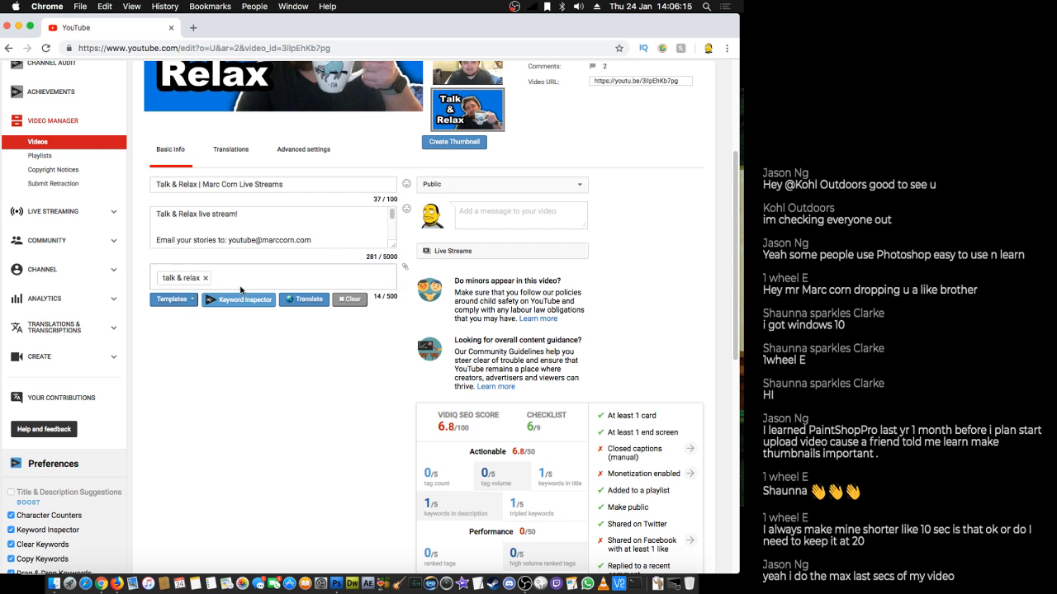
- Add the separate tags "talk" and "relax" to the video
type("talk")
key("Return")
type("relax")
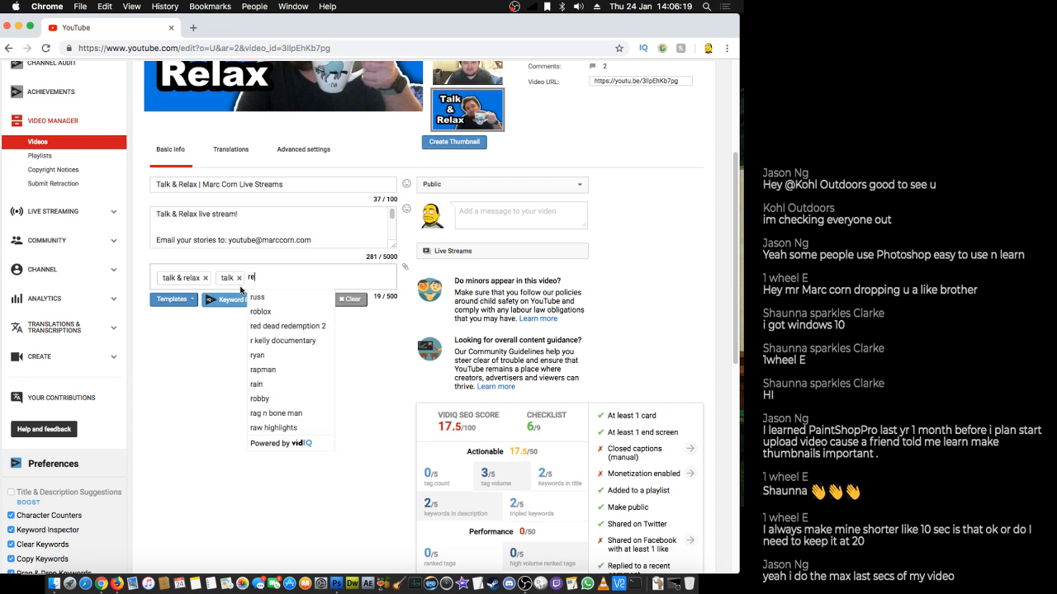
key("Return")
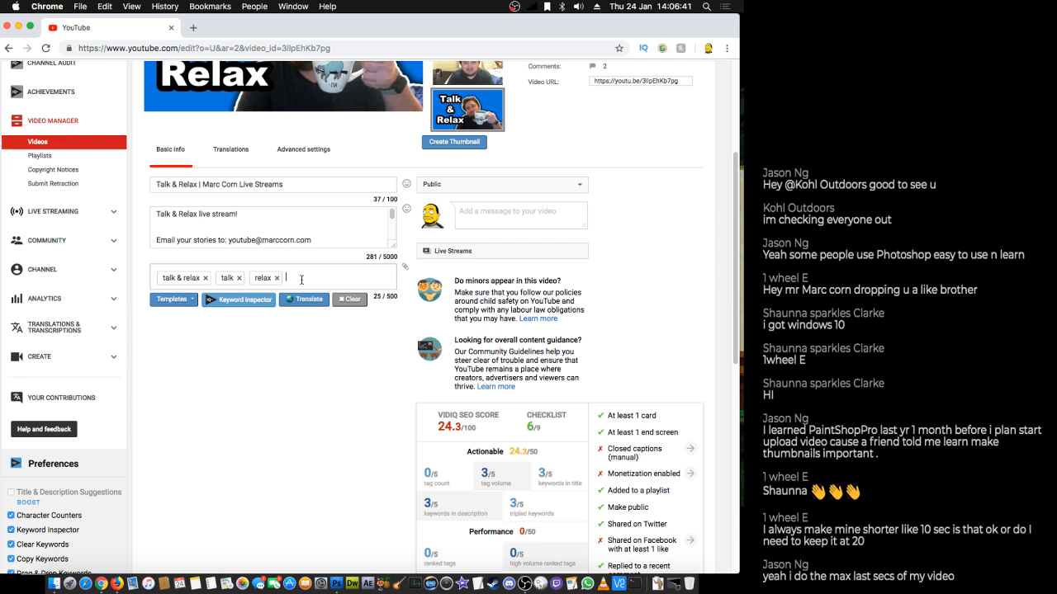
- Add two lowercase tags made of the channel name followed by "live streams" and by "live"
type("marc")
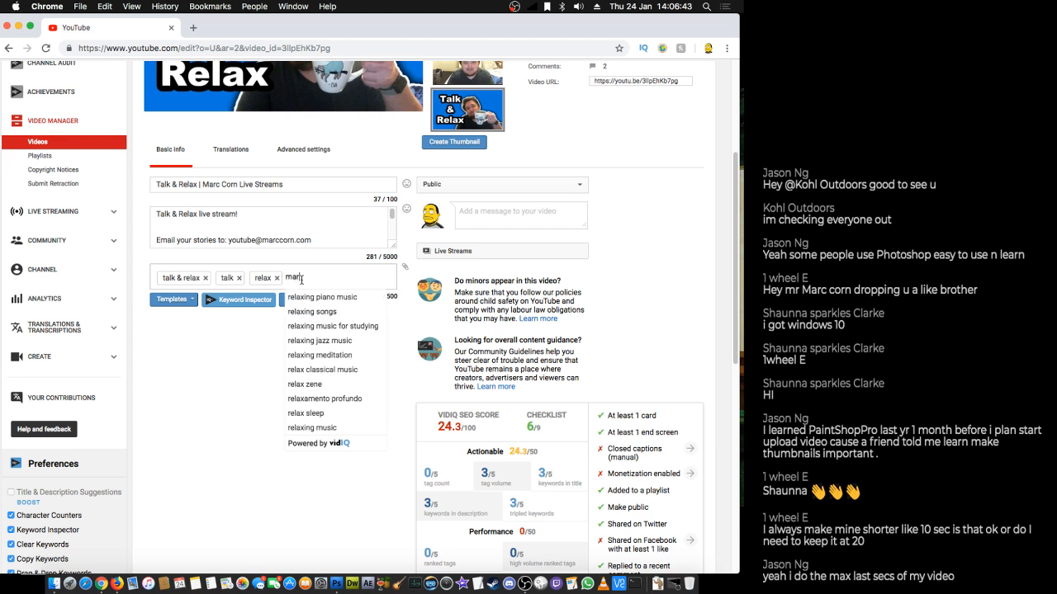
type(" corn liv")
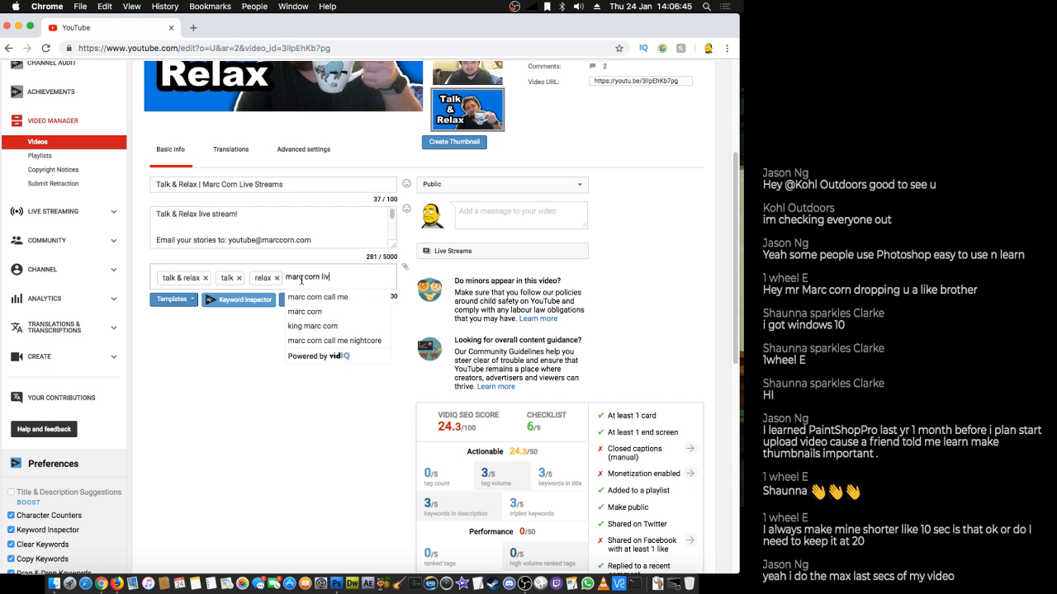
type("e streams")
key("Return")
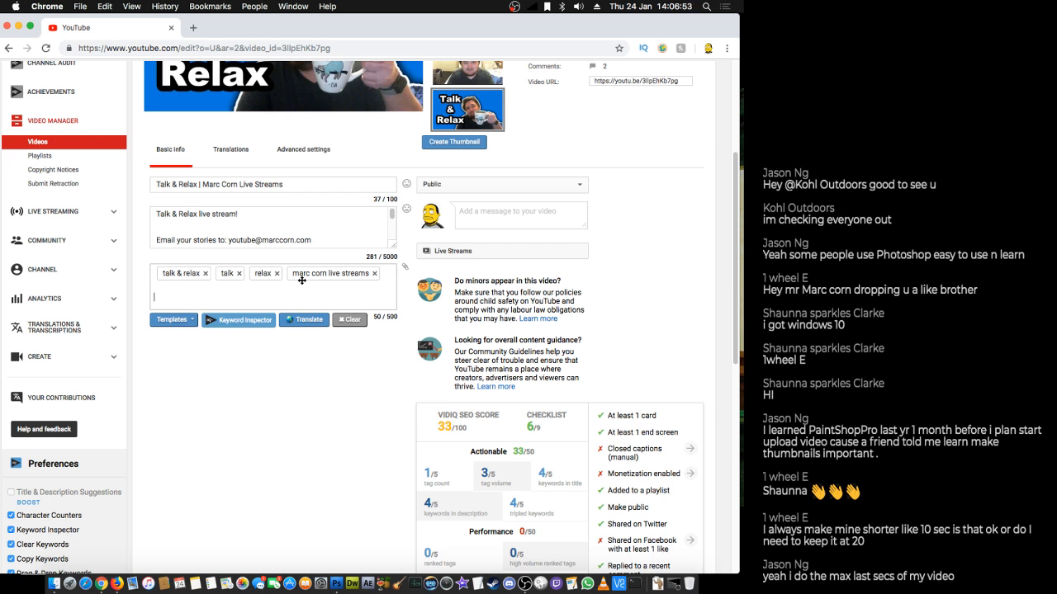
type("marc corn")
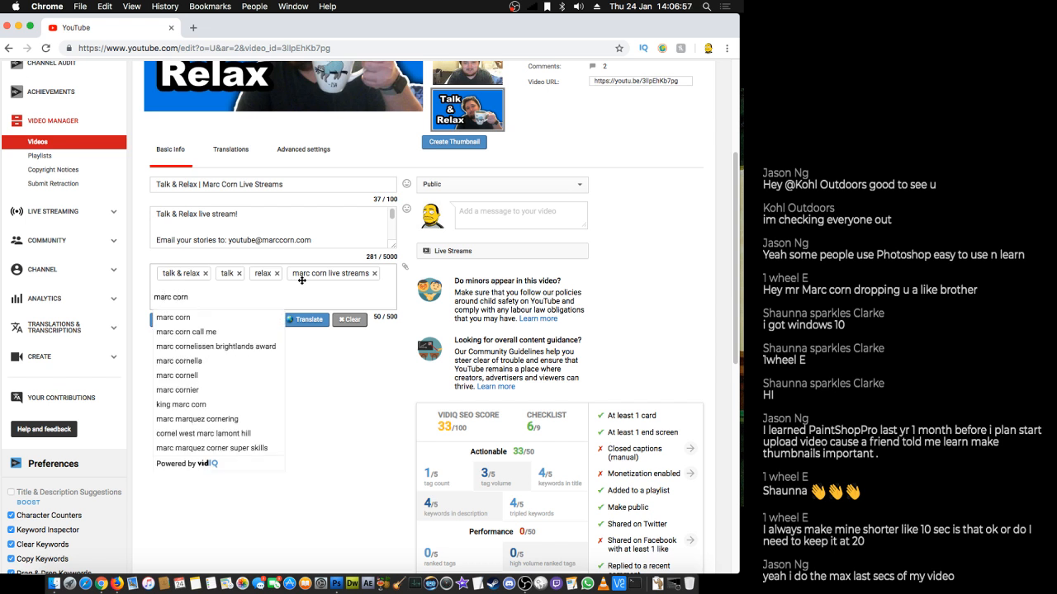
type(" li")
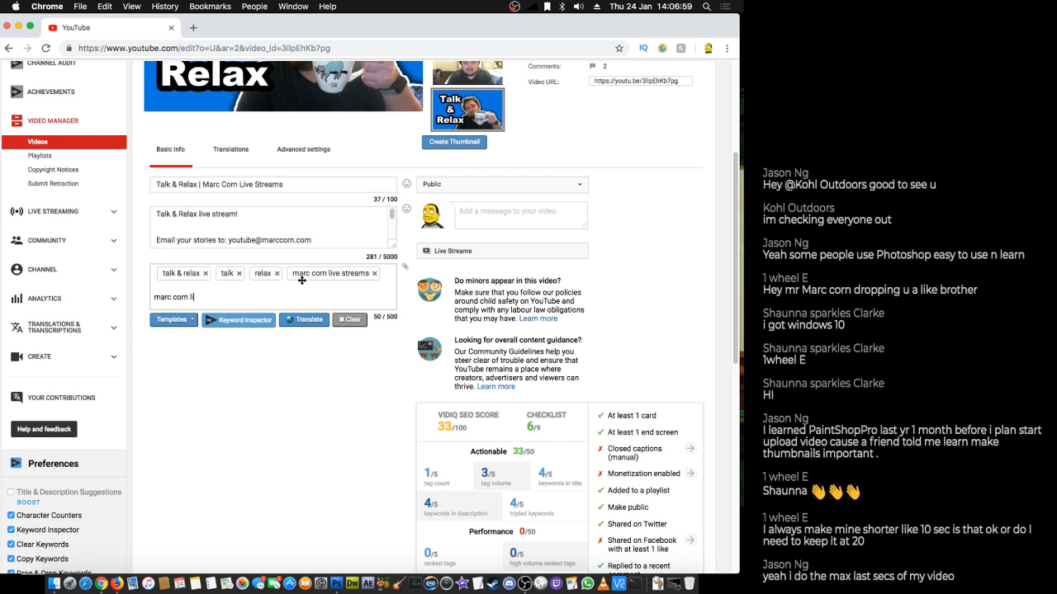
type("ve")
key("Return")
- Add the channel name alone and its first word as two more lowercase tags
type("m")
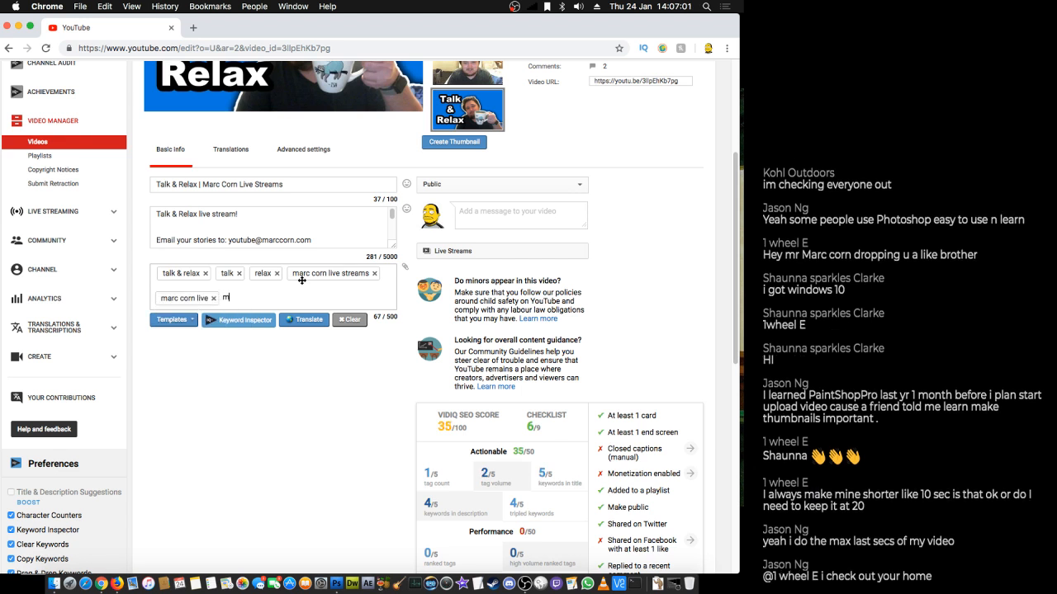
type("arc corn")
key("Return")
type("marc corn")
key("Return")
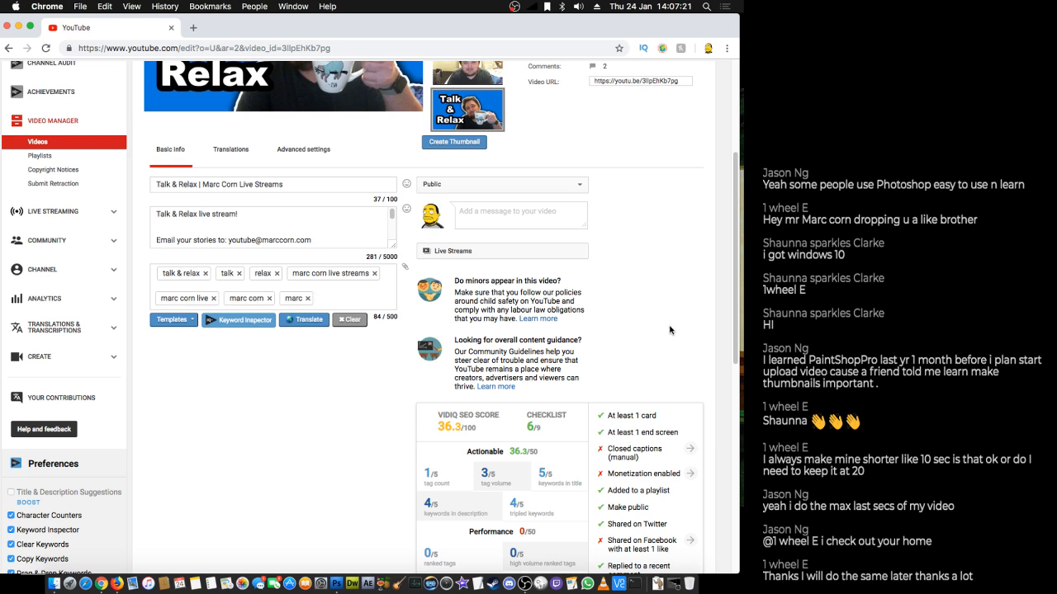
- Save the video's new tags and reload the edit page to review the vidIQ tag rankings and SEO score
scroll(673, 327, "up", 3)
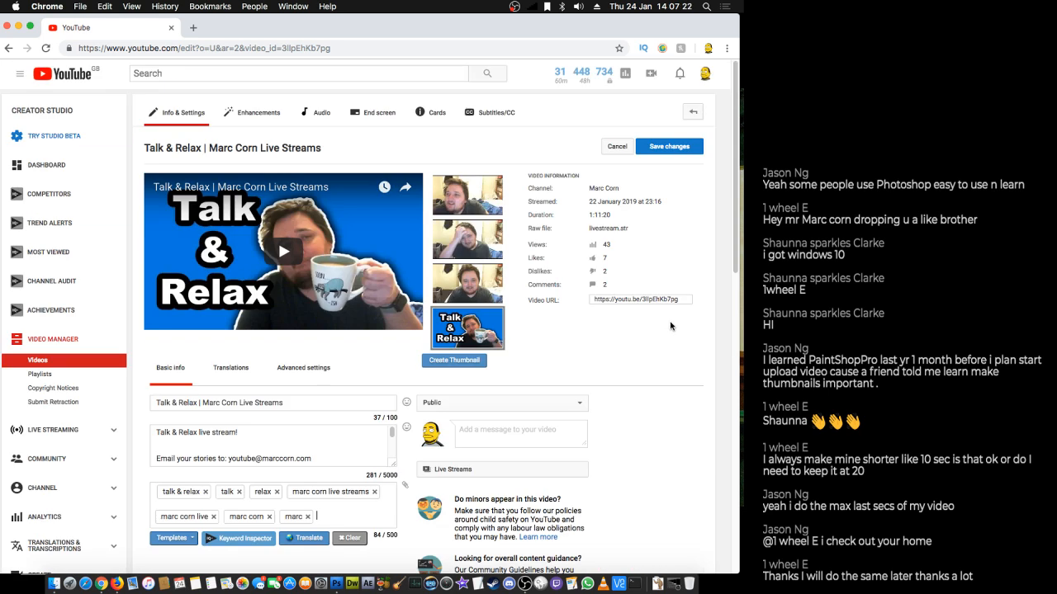
left_click(673, 146)
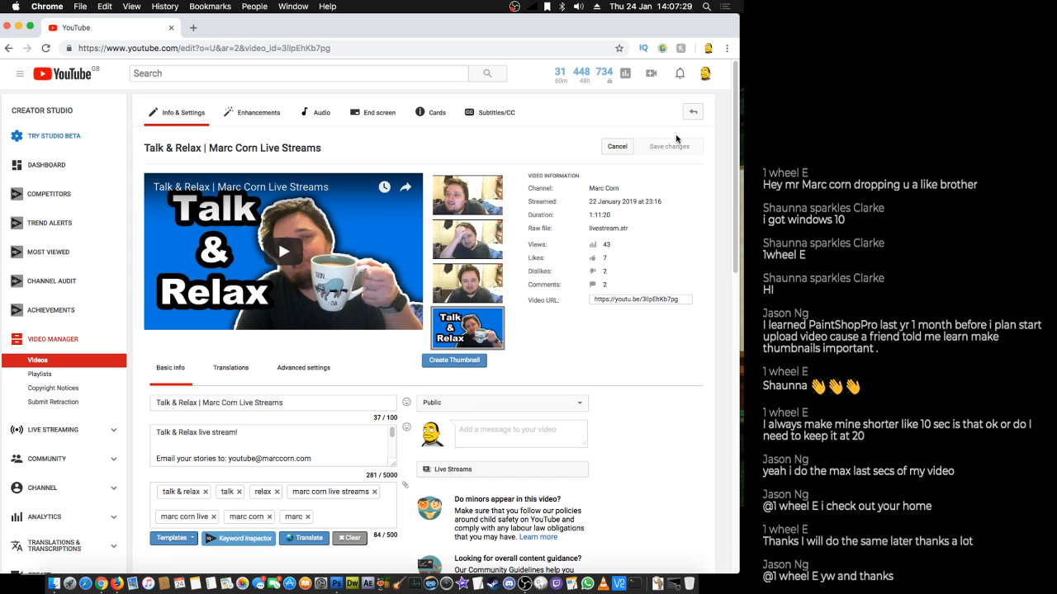
right_click(598, 369)
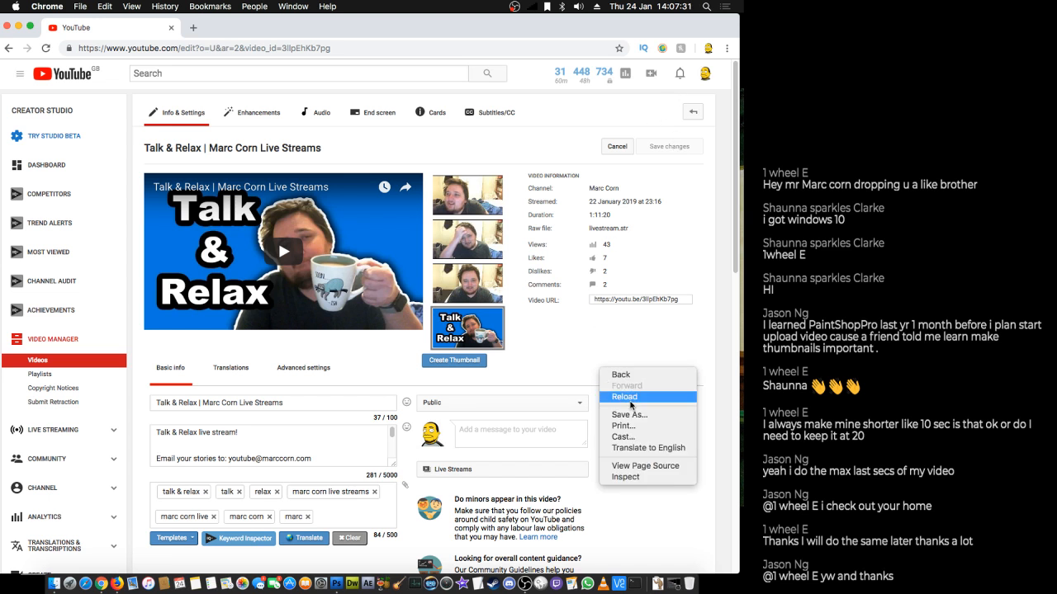
left_click(629, 398)
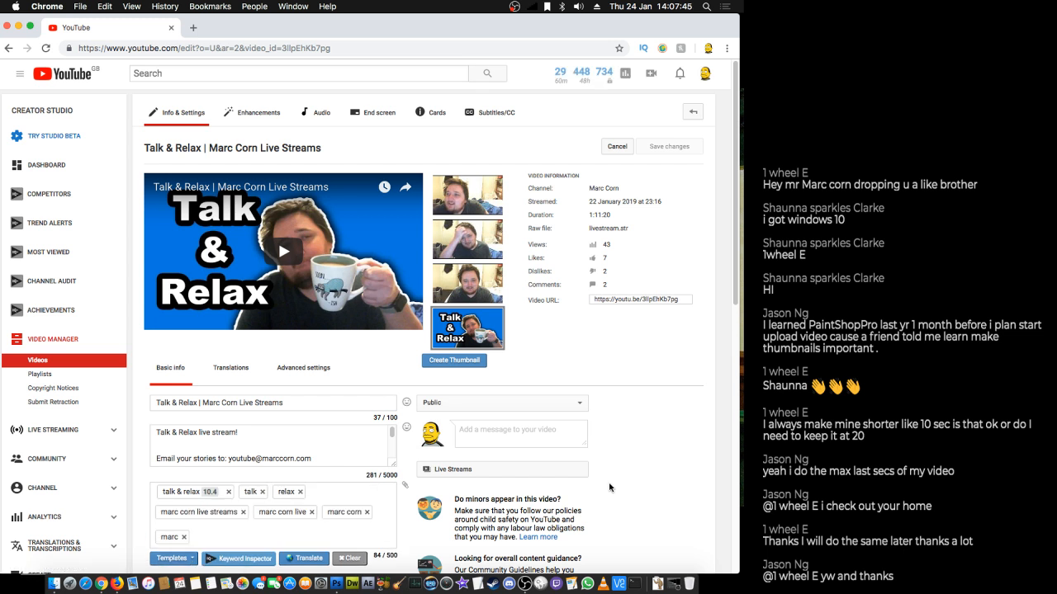
scroll(610, 487, "down", 3)
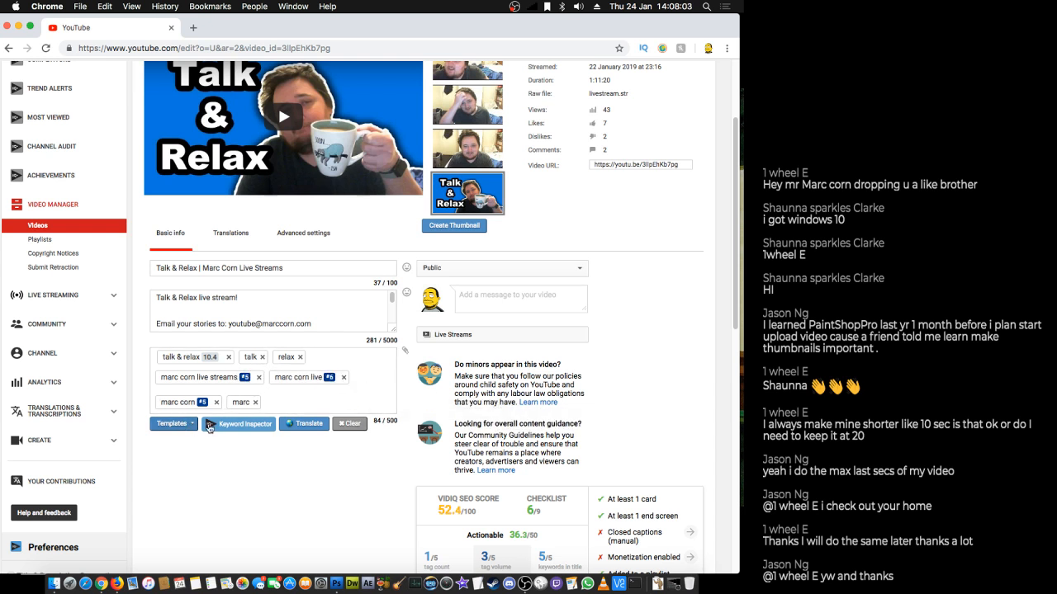
scroll(387, 443, "down", 4)
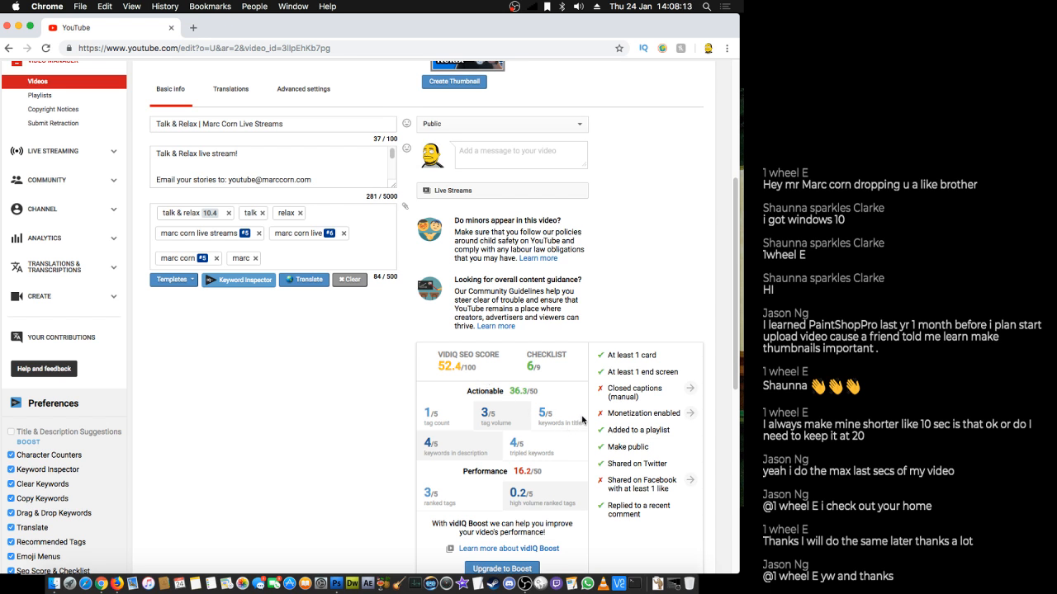
scroll(582, 420, "up", 1)
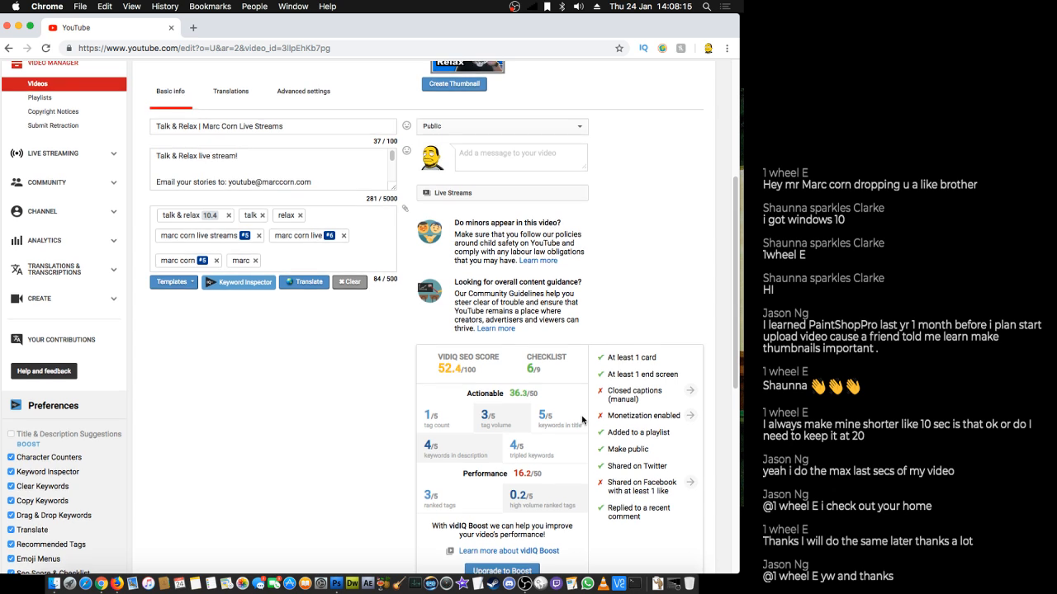
- Return to the channel's video list and sort it by Most viewed
scroll(582, 420, "up", 10)
left_click(693, 115)
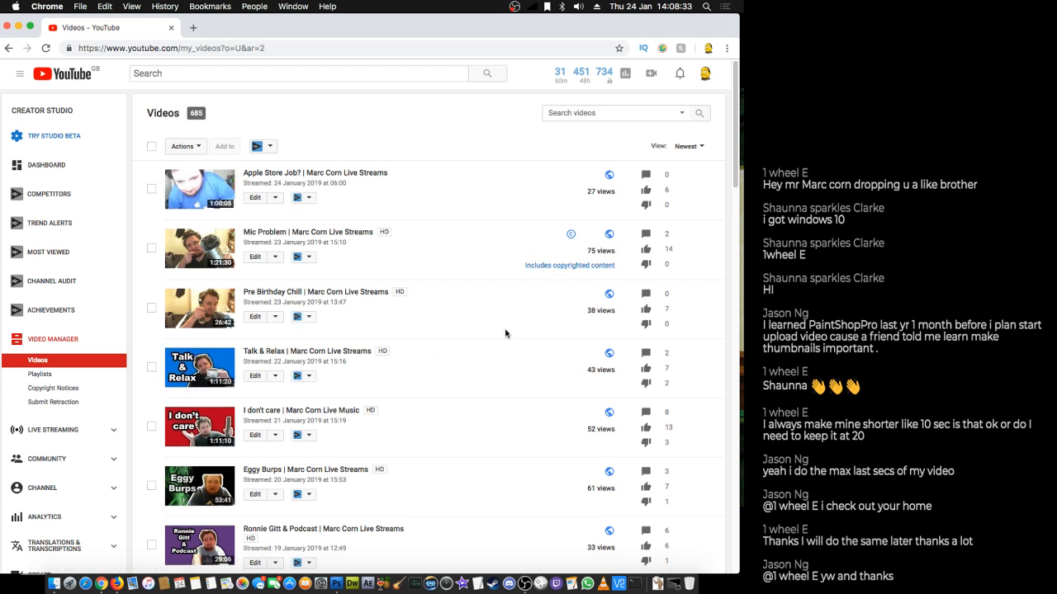
left_click(703, 146)
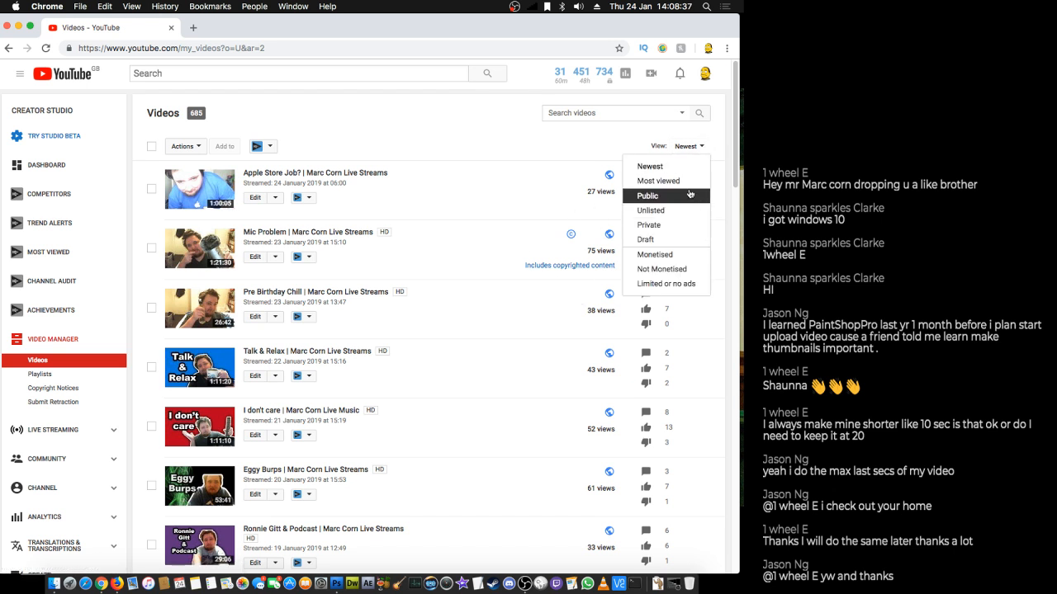
left_click(680, 181)
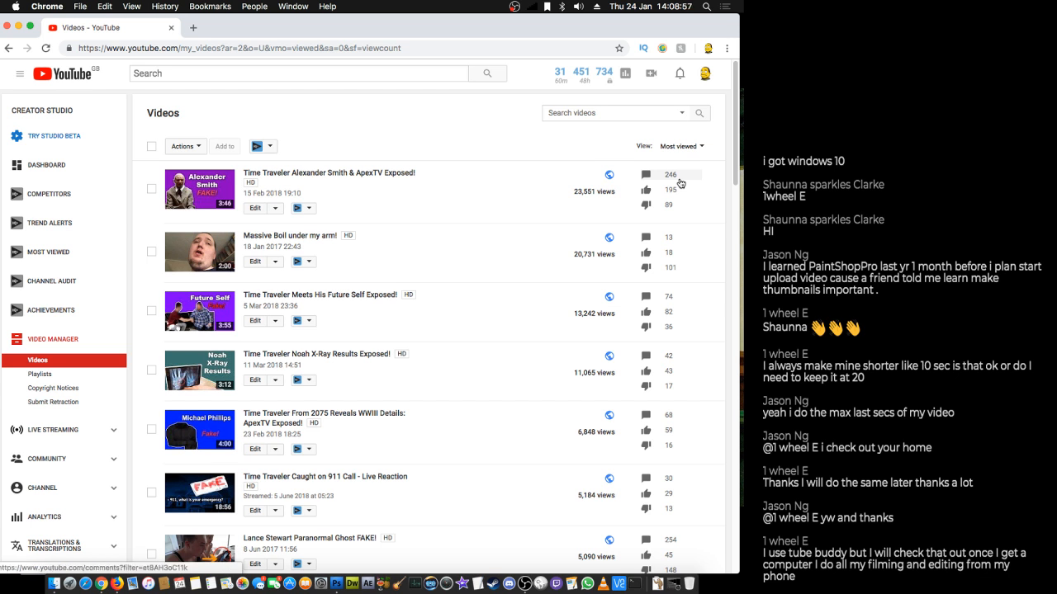
- Open the most viewed video for editing and examine its tags and vidIQ SEO score
left_click(252, 209)
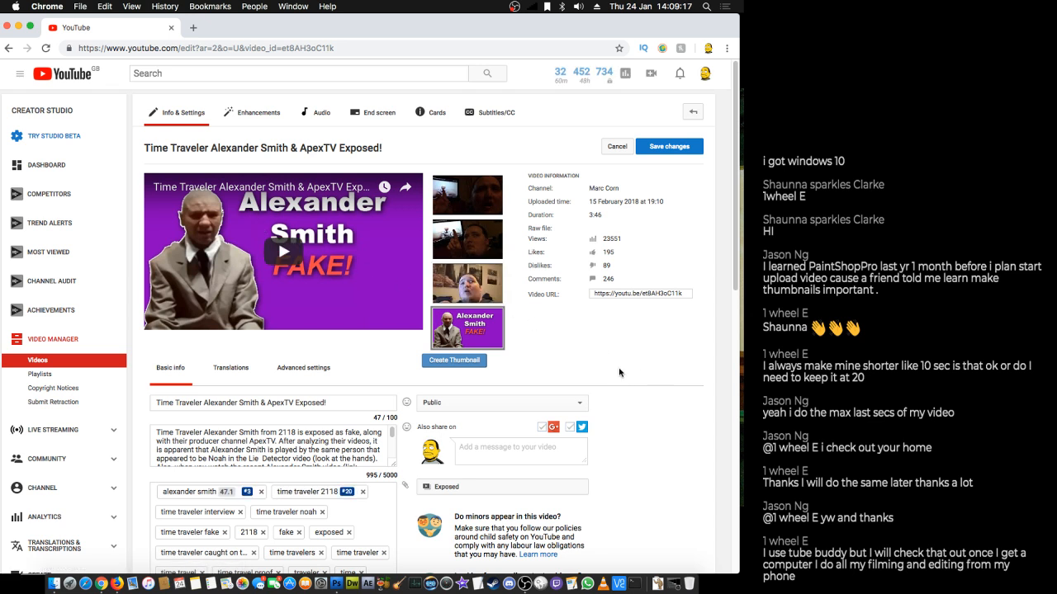
scroll(628, 372, "down", 5)
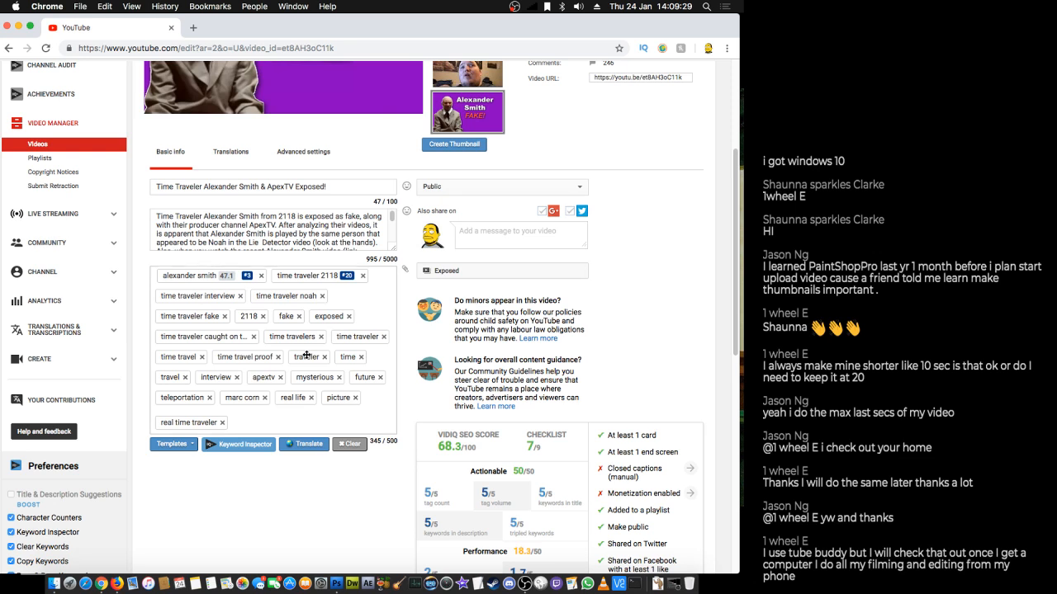
scroll(351, 331, "down", 1)
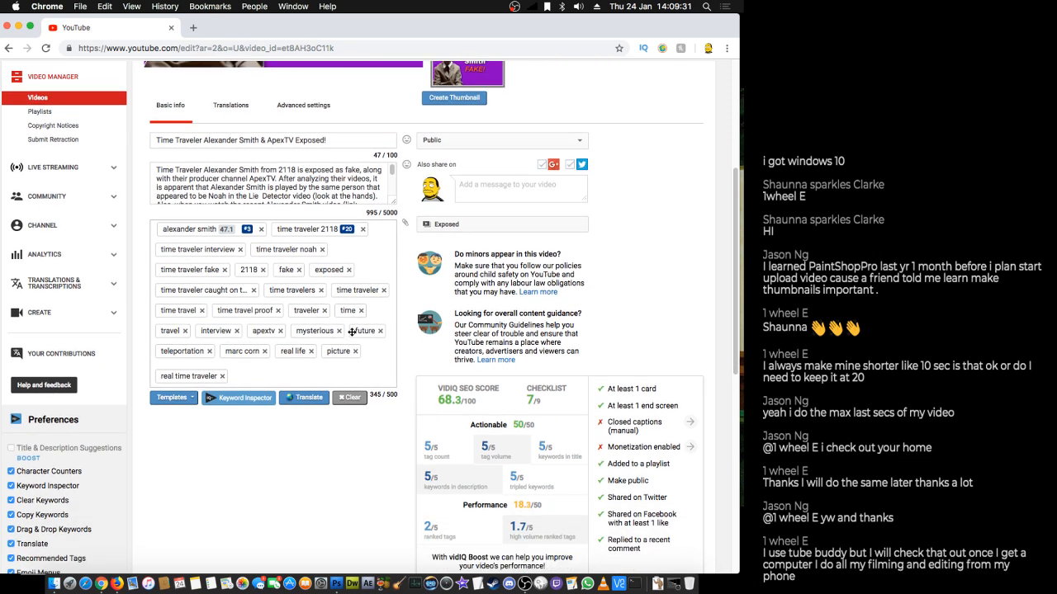
scroll(352, 332, "down", 1)
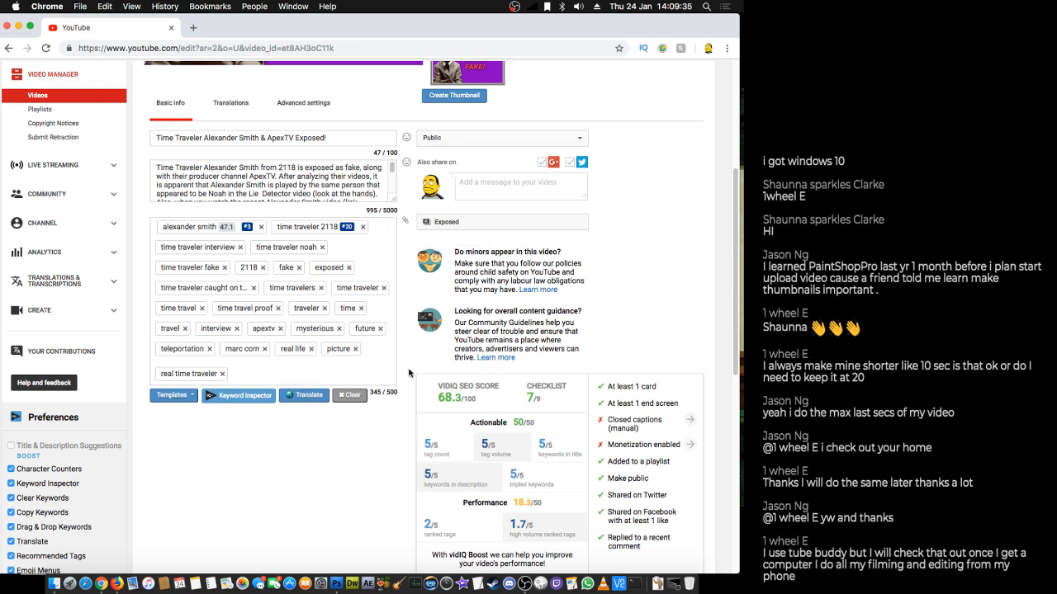
scroll(408, 372, "down", 2)
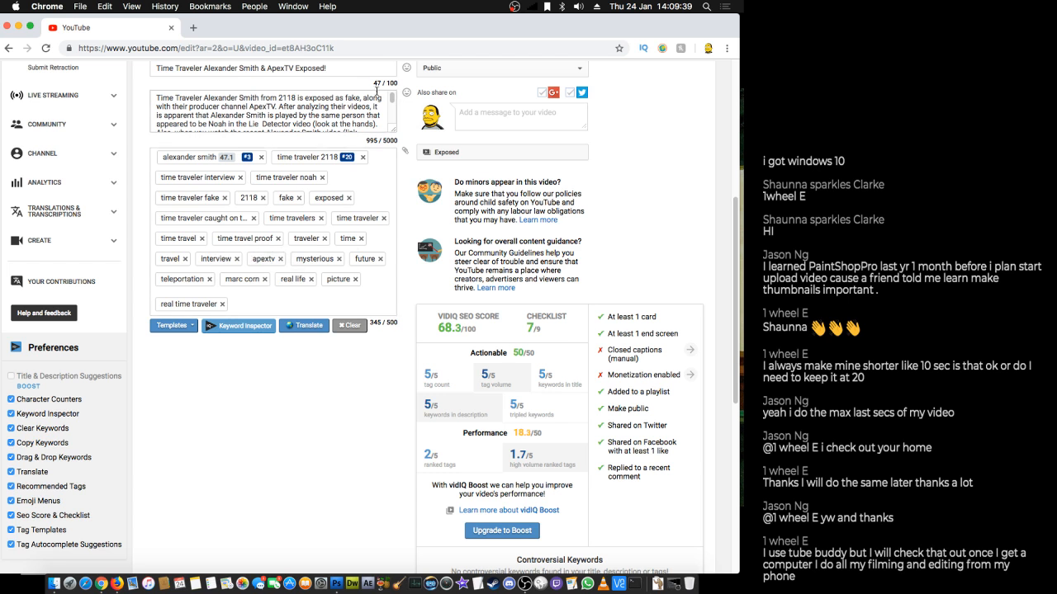
- Enlarge the video's description box and review the description's summary, links and social media section alongside the vidIQ checklist
left_click_drag(396, 132, 408, 334)
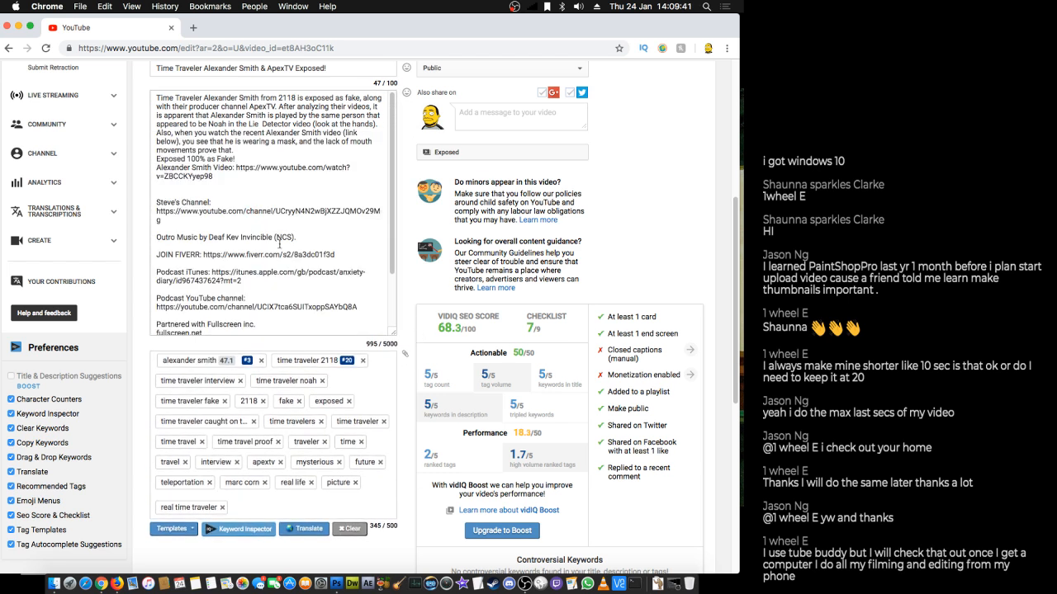
left_click_drag(236, 188, 172, 423)
scroll(220, 418, "down", 3)
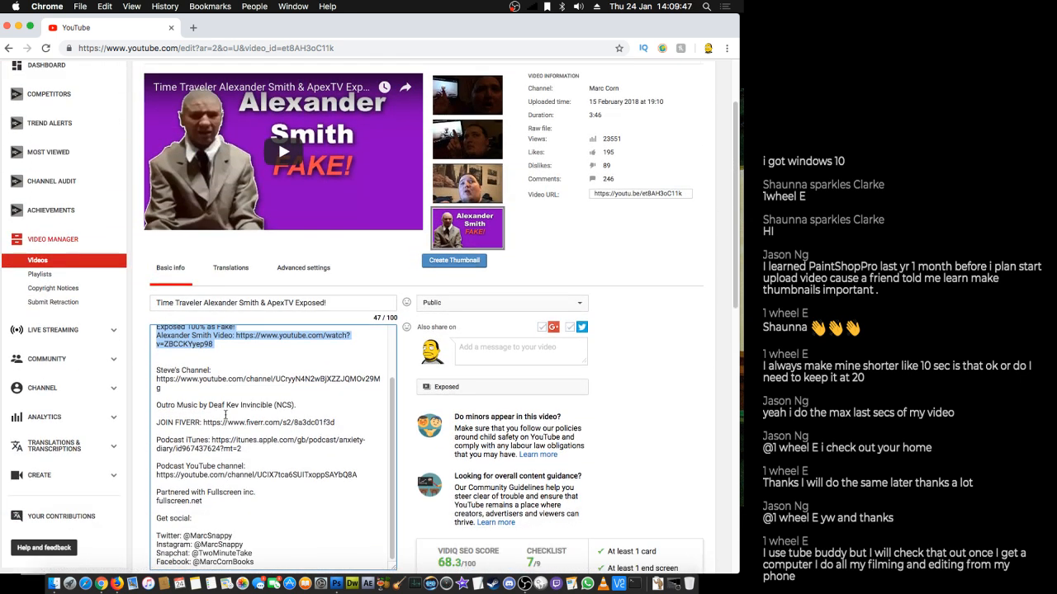
scroll(229, 418, "up", 3)
scroll(418, 471, "down", 2)
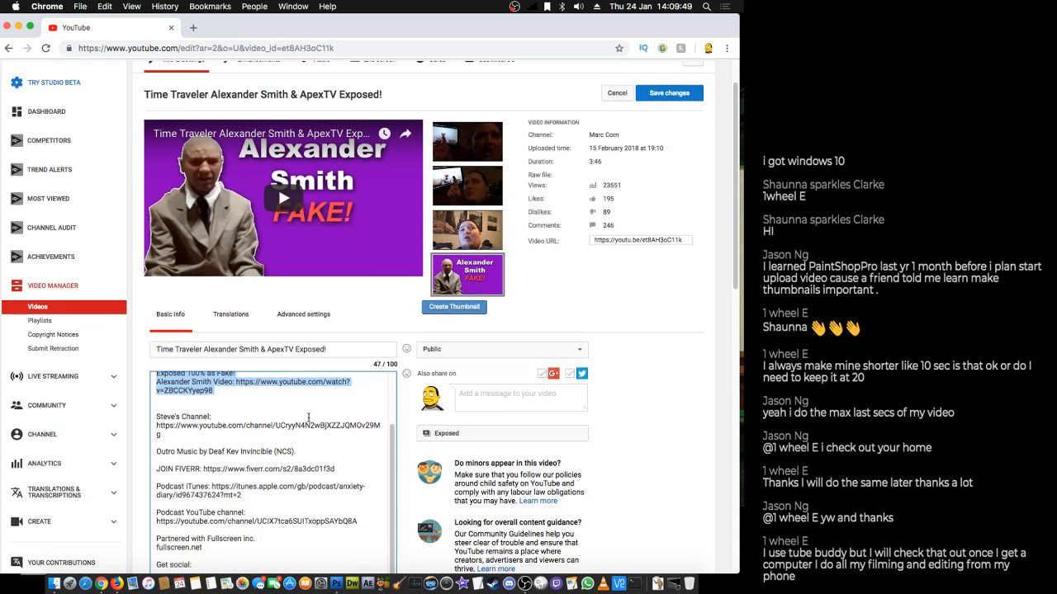
scroll(283, 402, "up", 3)
scroll(162, 404, "up", 1)
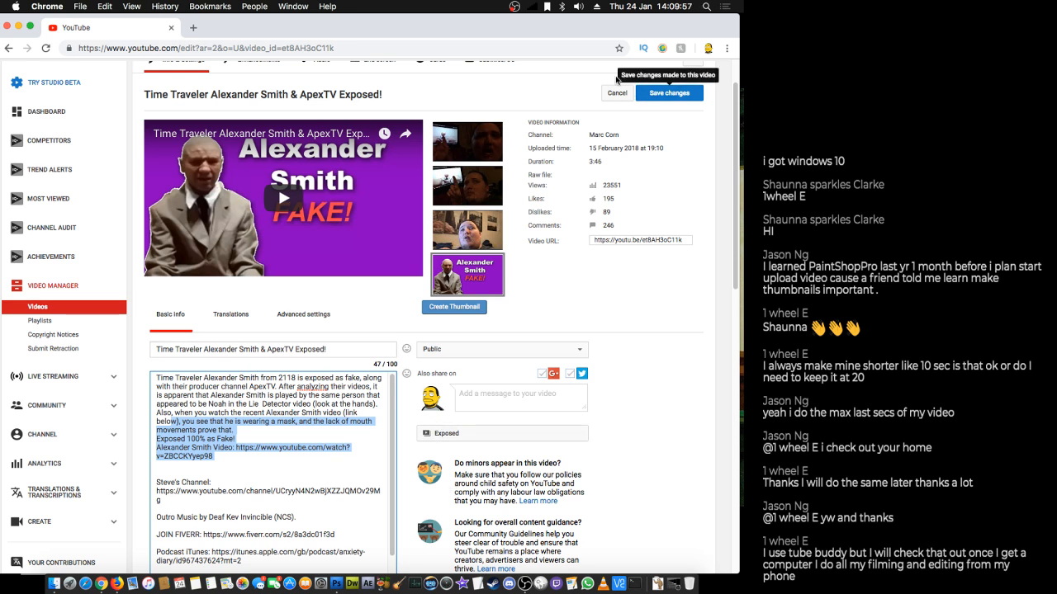
scroll(672, 258, "down", 5)
scroll(671, 259, "down", 2)
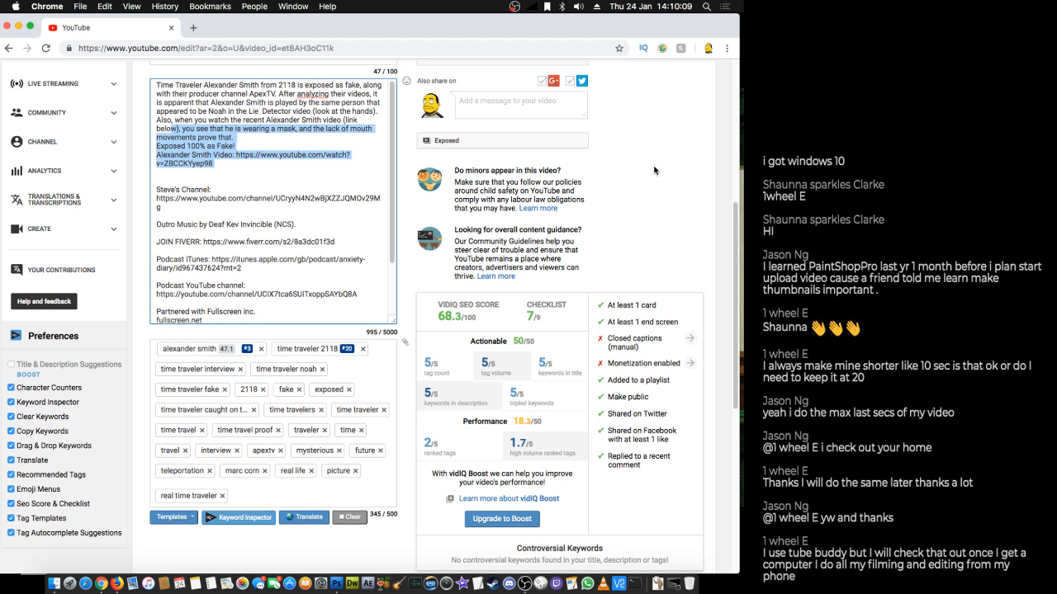
scroll(656, 175, "up", 5)
scroll(672, 137, "up", 4)
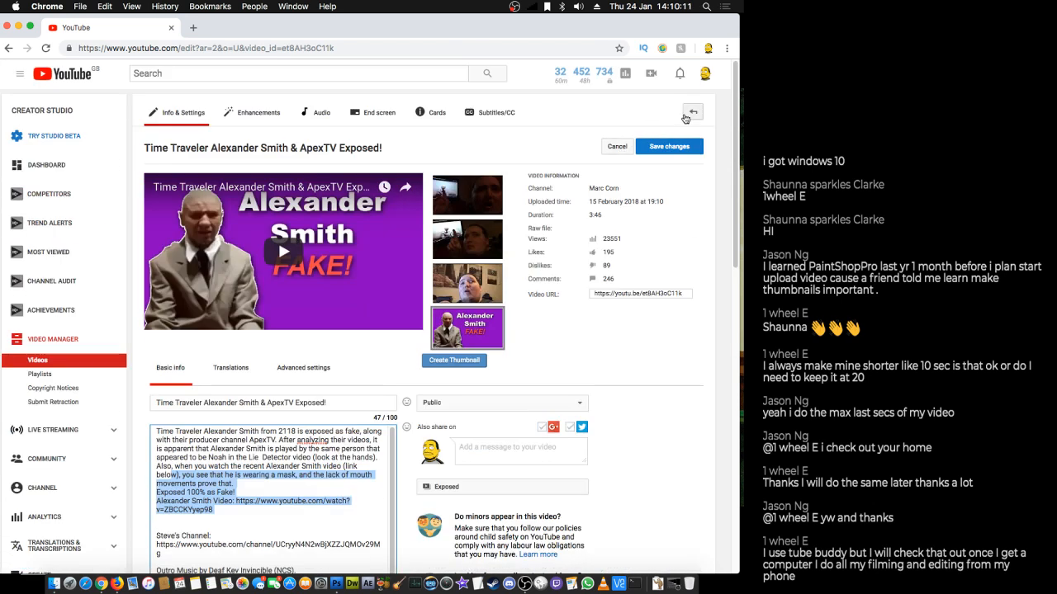
- Return to the channel's video list sorted by newest and look through the custom thumbnails of the recent videos
left_click(659, 145)
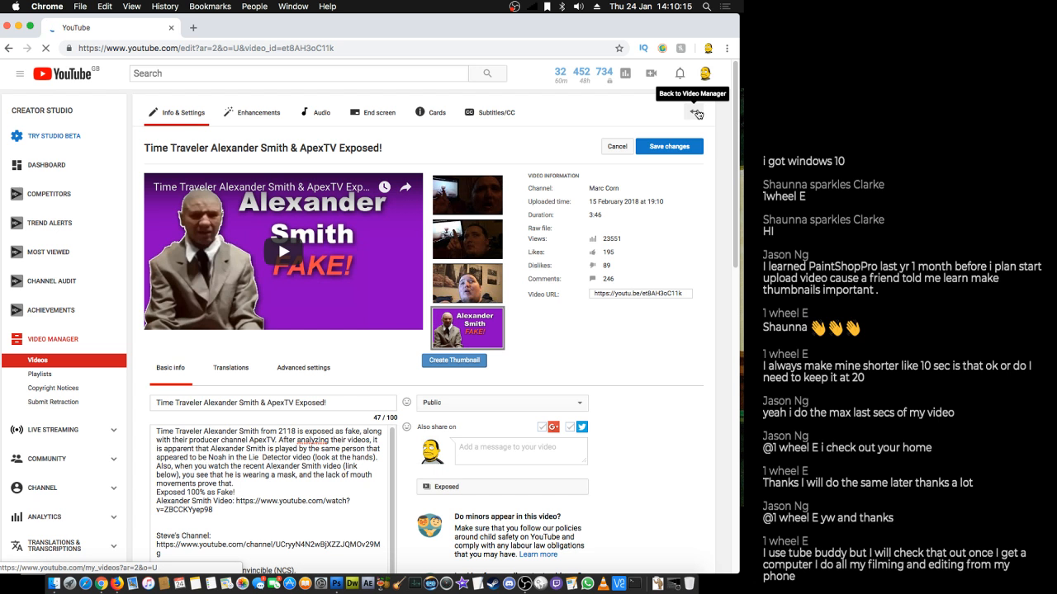
left_click(697, 114)
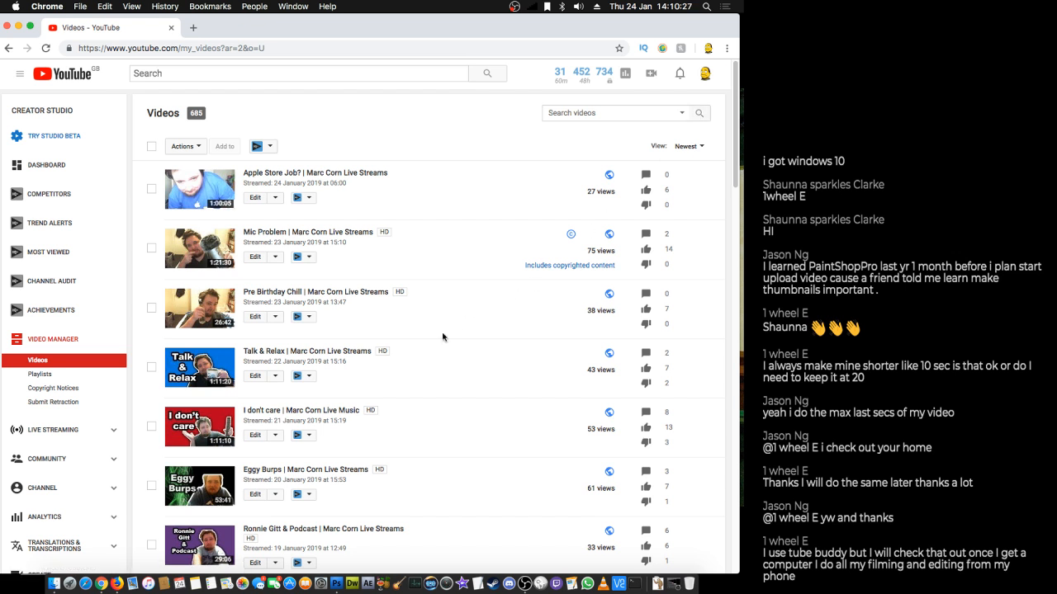
scroll(298, 396, "down", 2)
scroll(281, 437, "down", 5)
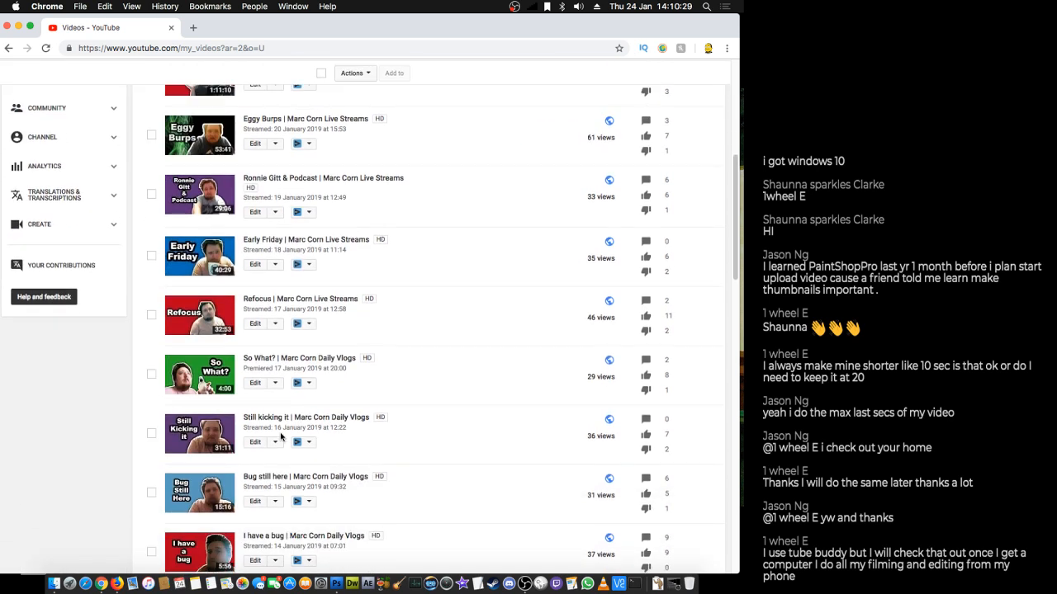
scroll(297, 379, "down", 4)
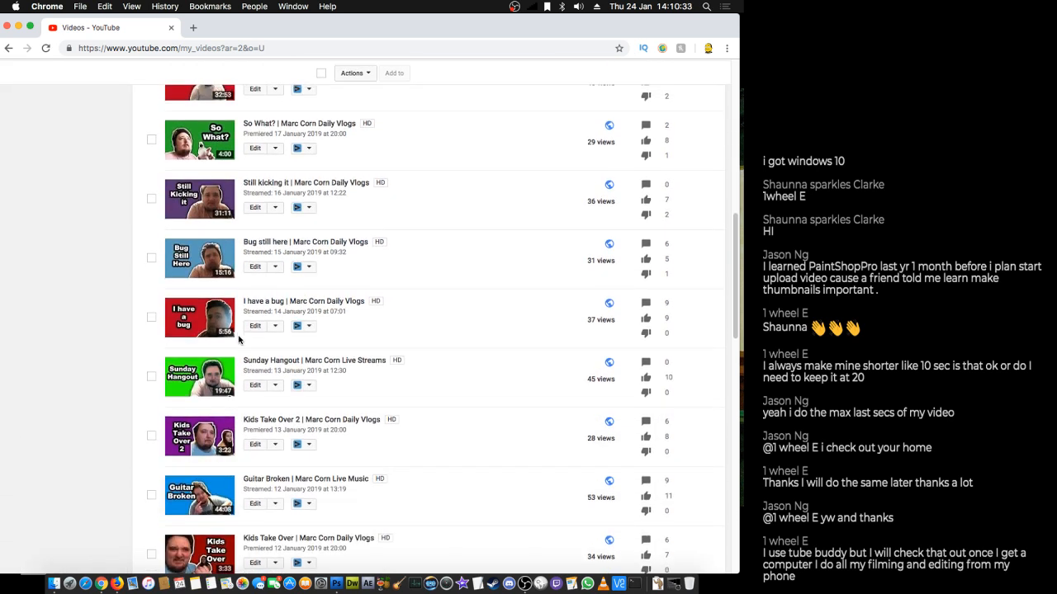
scroll(228, 344, "up", 10)
scroll(234, 347, "down", 20)
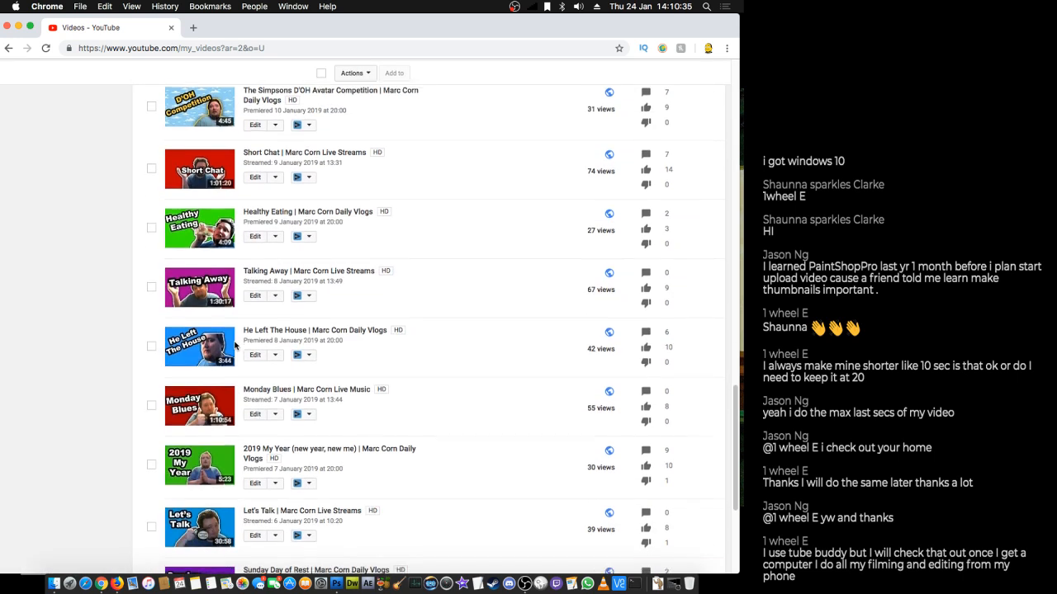
scroll(243, 353, "up", 5)
scroll(243, 353, "up", 4)
scroll(243, 351, "down", 7)
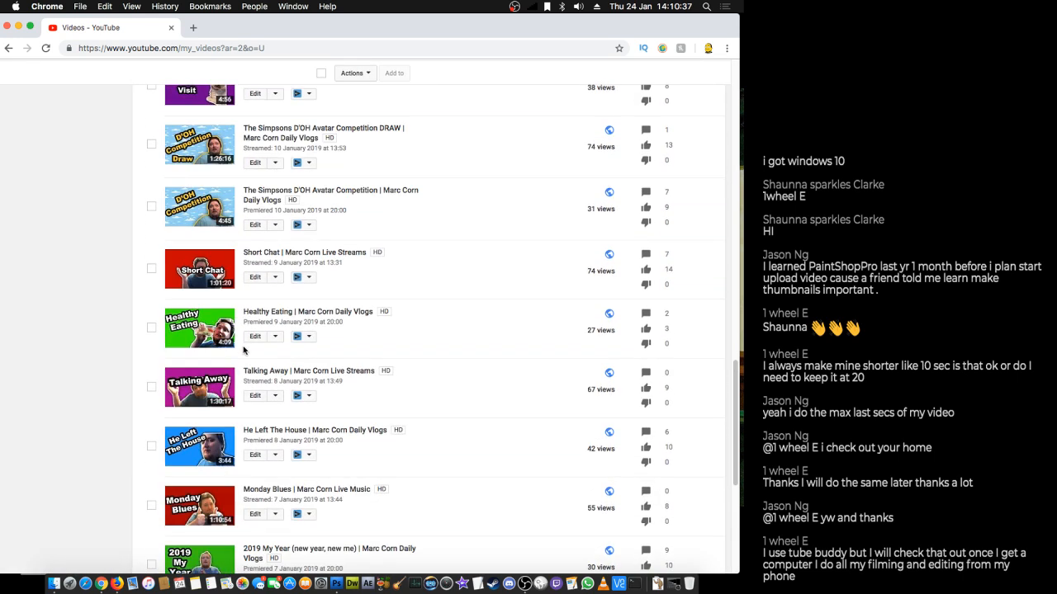
scroll(241, 357, "up", 10)
scroll(243, 358, "up", 10)
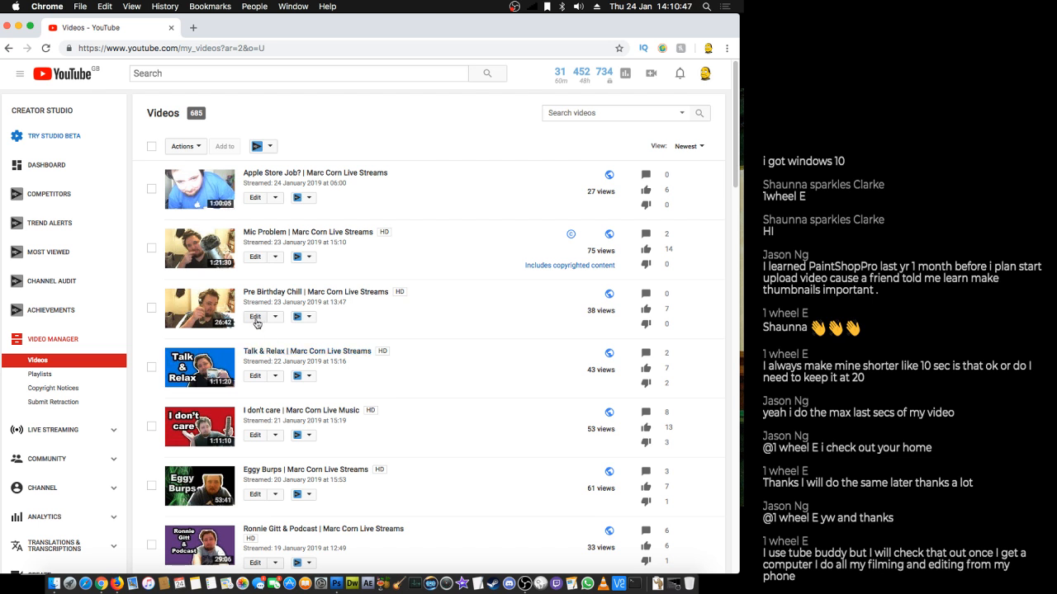
scroll(265, 357, "down", 5)
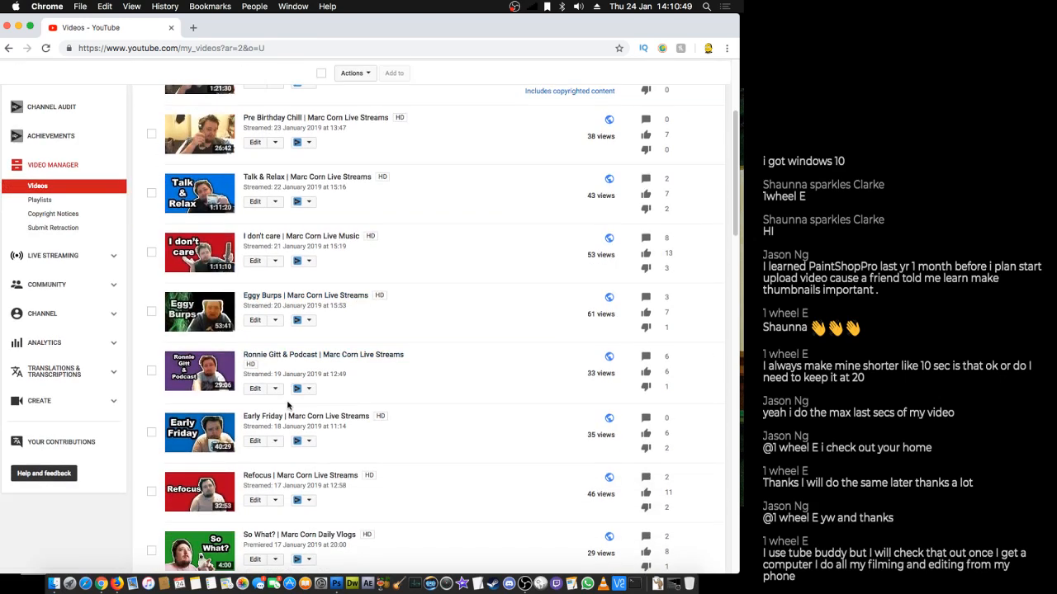
scroll(264, 356, "up", 5)
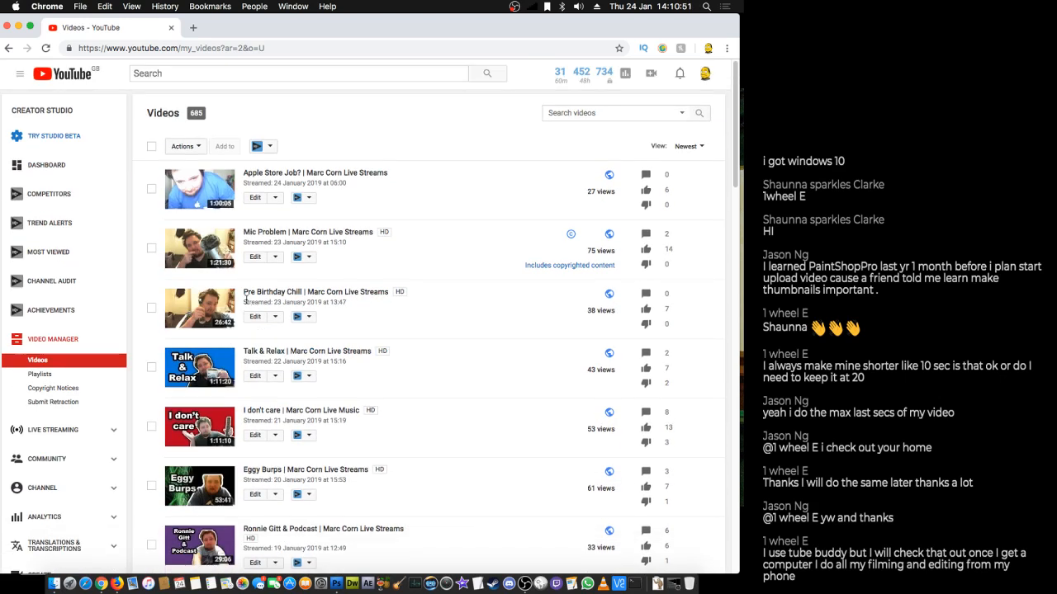
- Open the "Pre Birthday Chill" stream for editing, then switch to Photoshop and close the "Talk & Relax" thumbnail document
left_click(255, 319)
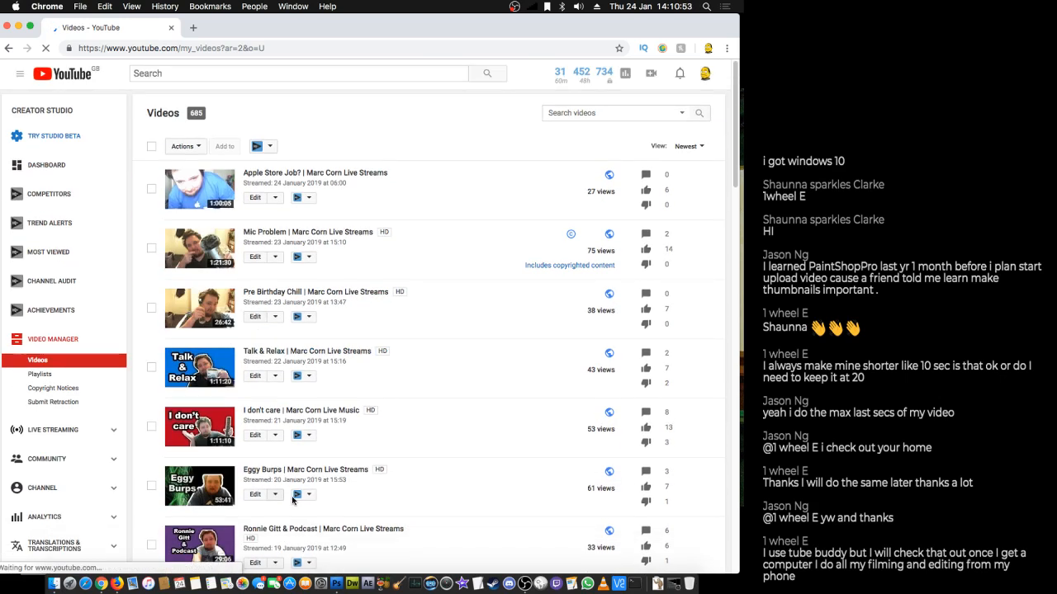
left_click(334, 582)
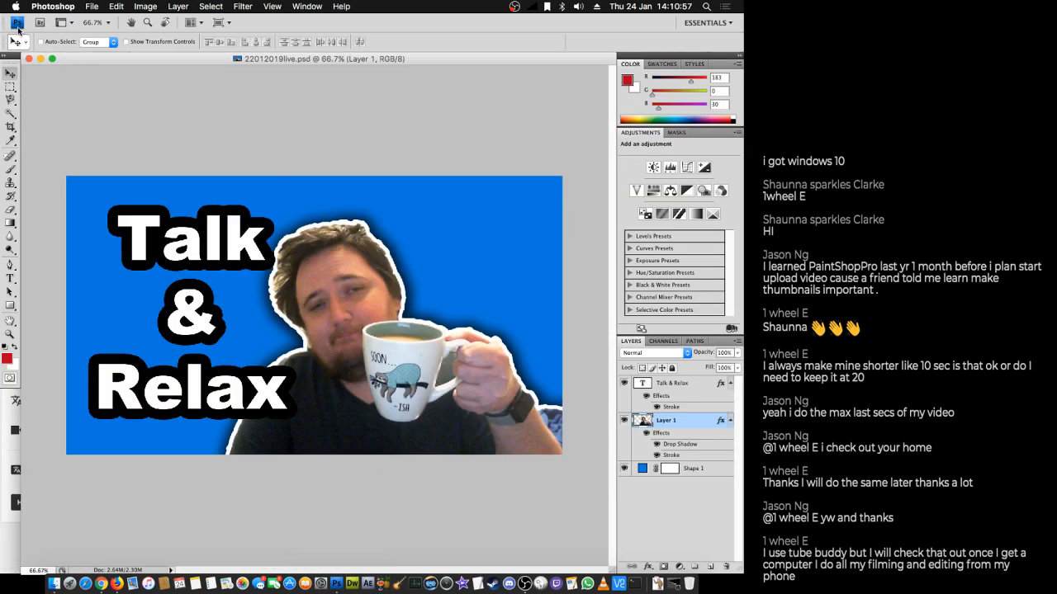
left_click(30, 59)
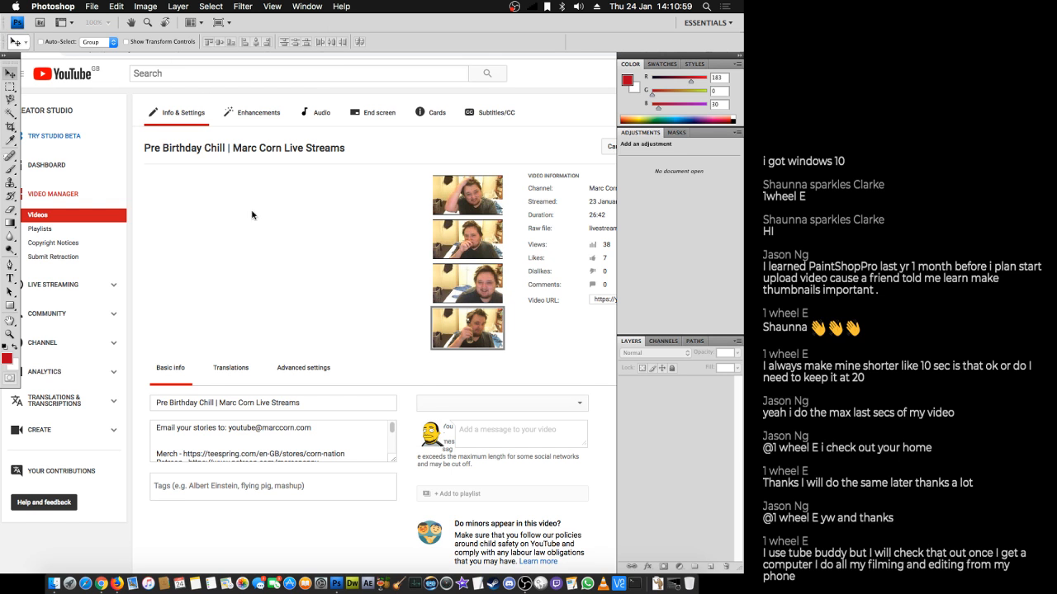
- Switch back to the browser, copy the "Pre Birthday Chill" stream's current thumbnail at full size and close the image tab
left_click(547, 368)
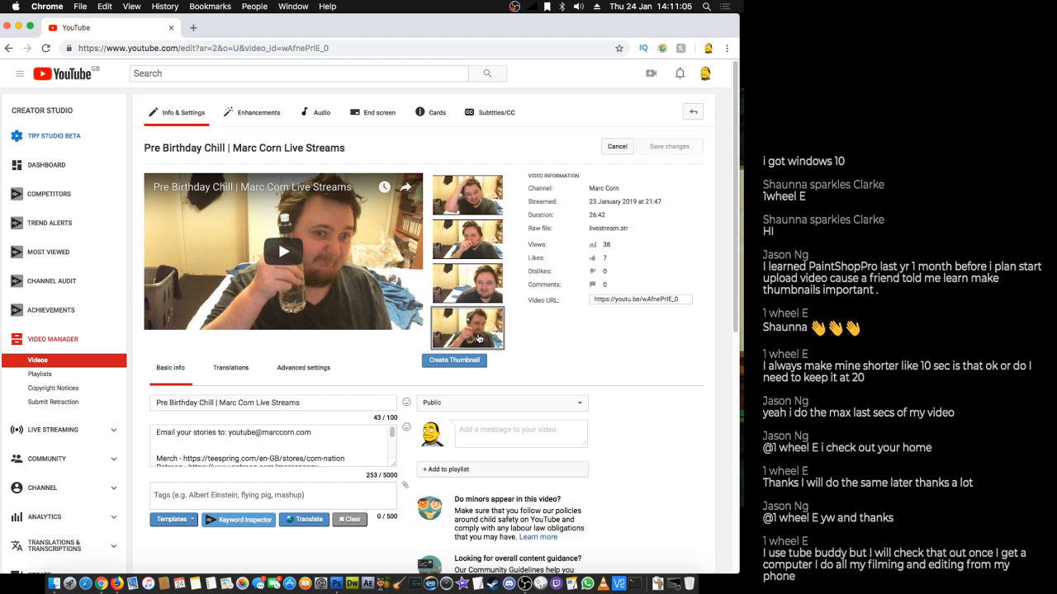
mouse_move(478, 335)
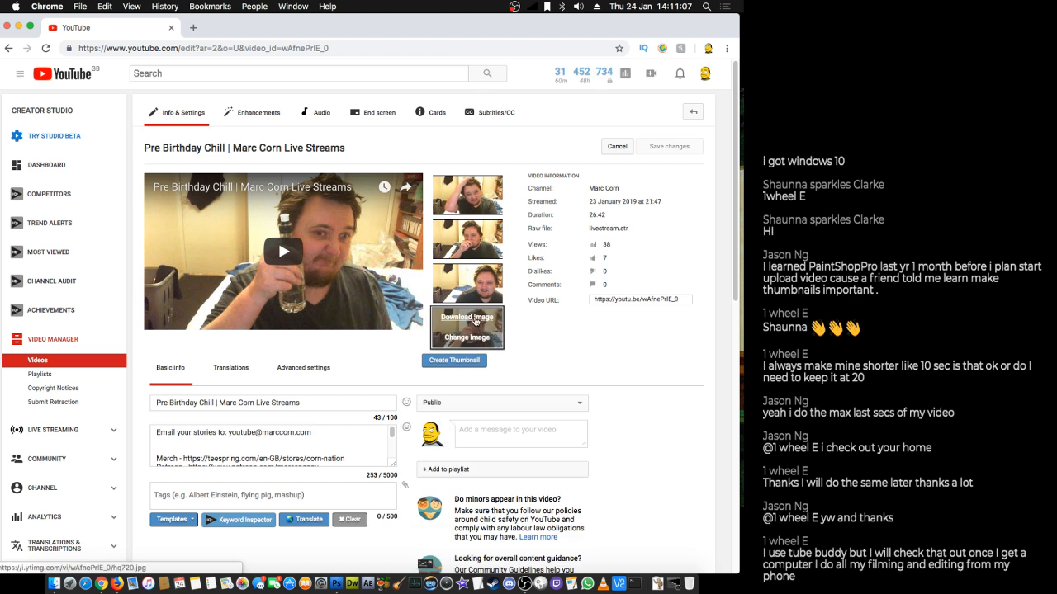
left_click(475, 321)
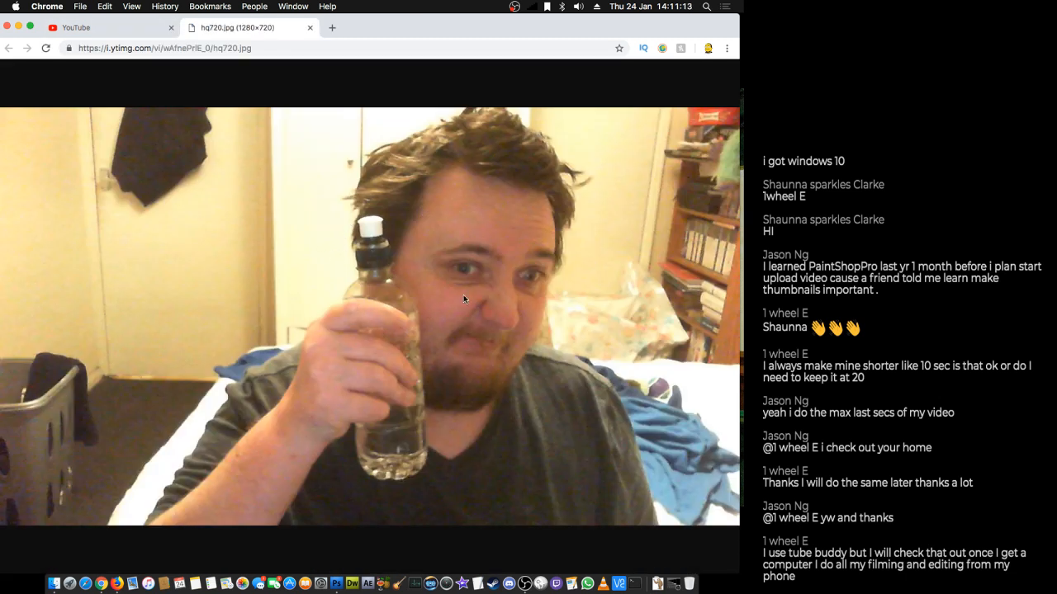
right_click(318, 220)
right_click(292, 242)
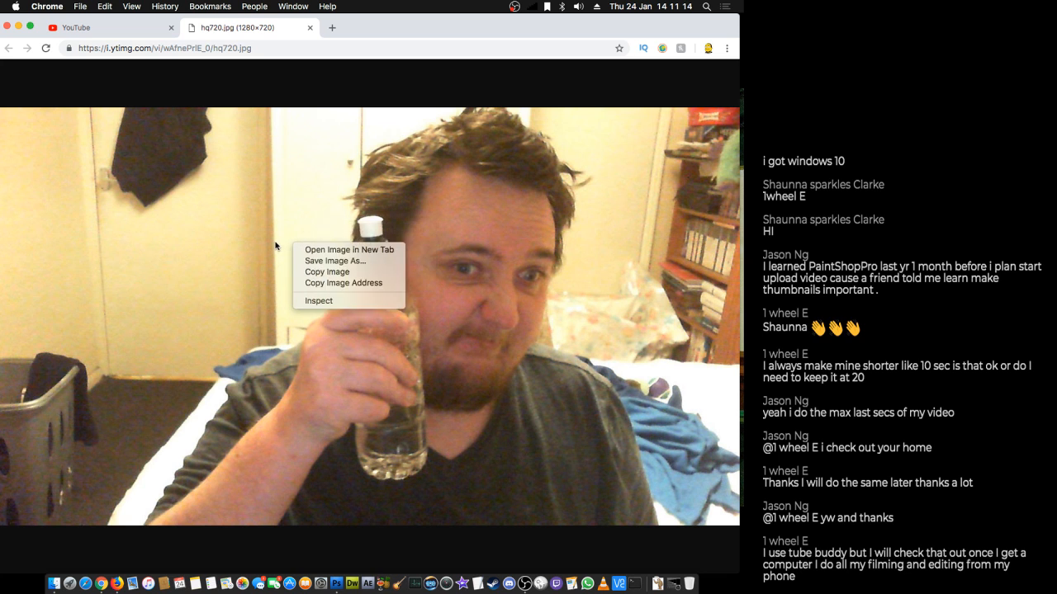
left_click(340, 276)
left_click(310, 28)
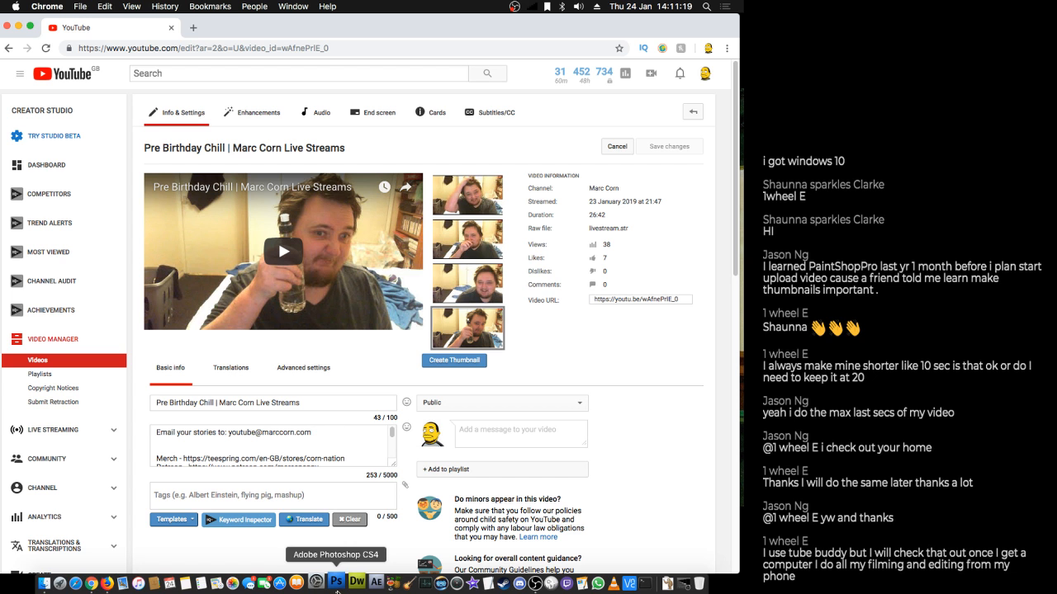
- Switch to Photoshop, create a transparent 1280 x 720 pixel document at 72 pixels/inch and paste the copied thumbnail image into it
left_click(336, 583)
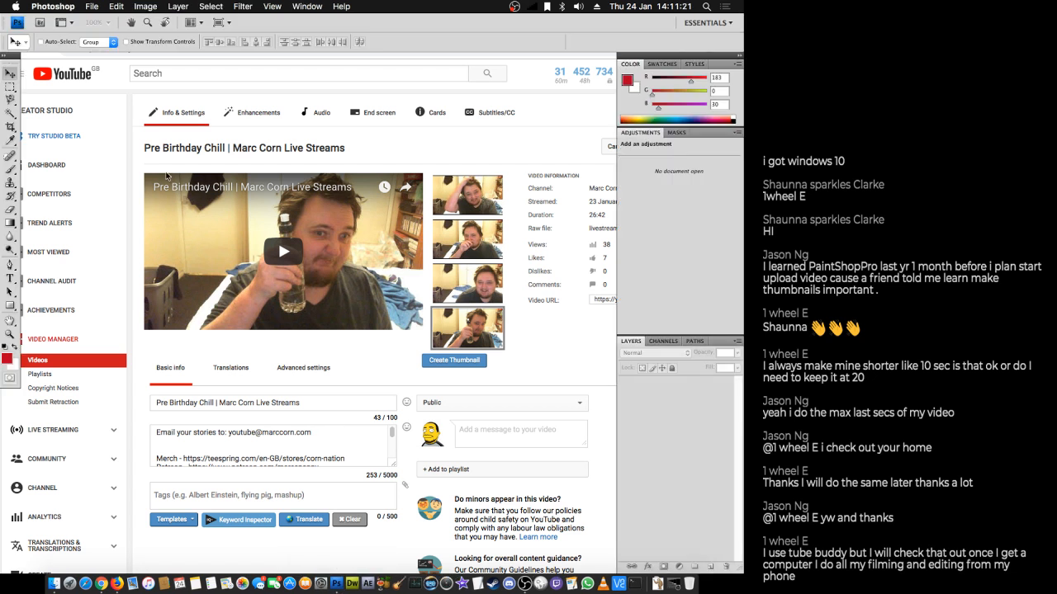
left_click(92, 7)
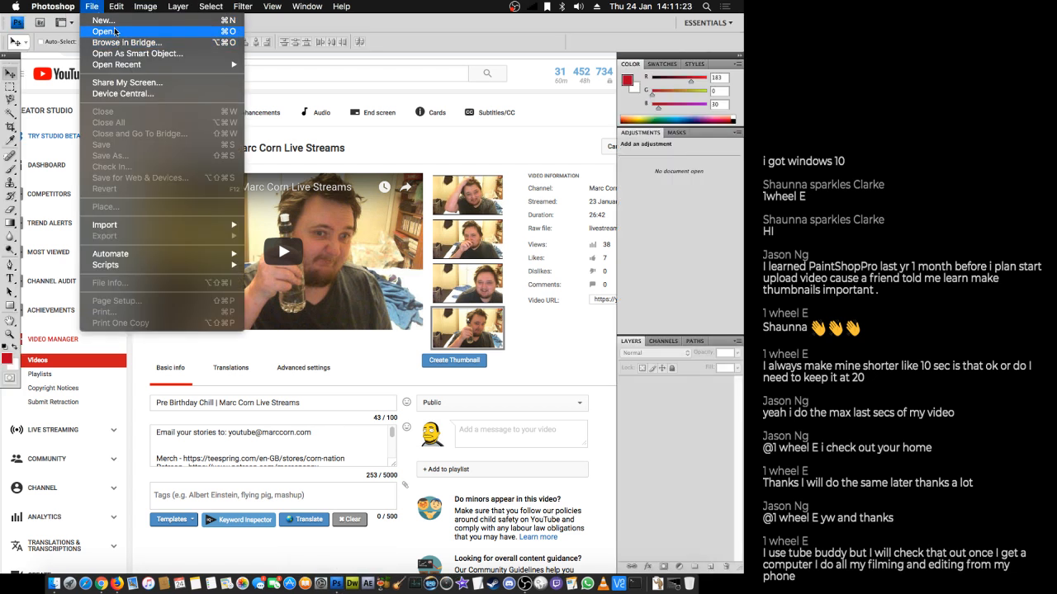
left_click(104, 20)
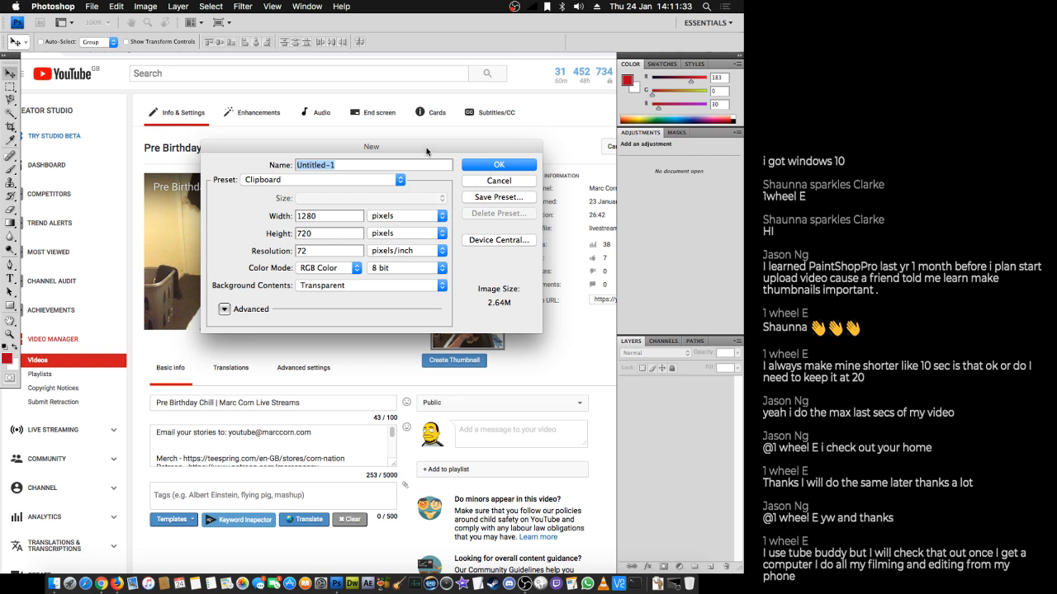
mouse_move(427, 151)
left_mouse_down()
mouse_move(474, 275)
mouse_move(416, 164)
left_mouse_up()
left_click(487, 176)
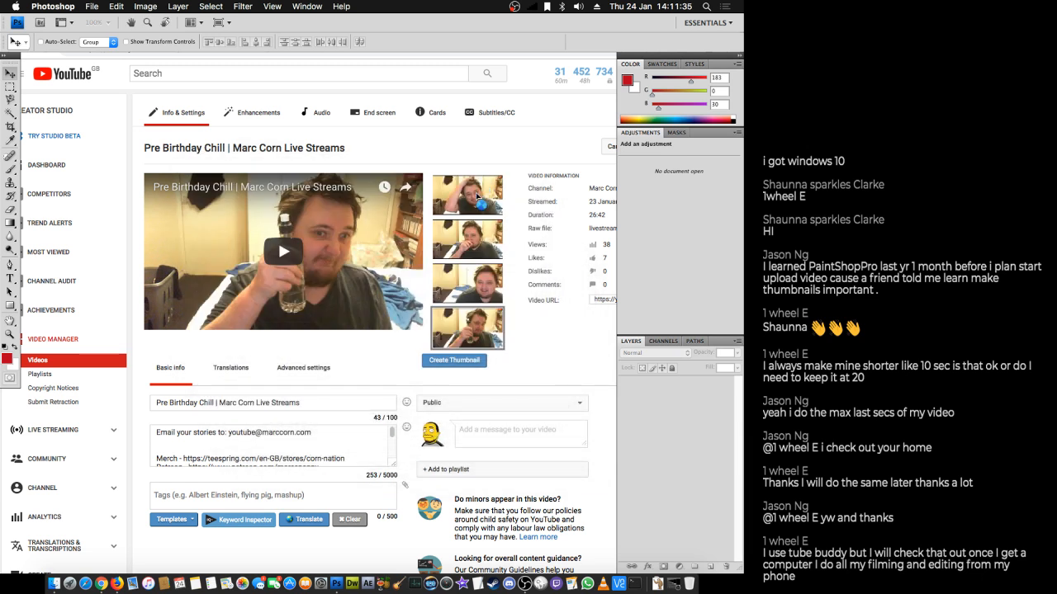
left_click_drag(520, 351, 615, 578)
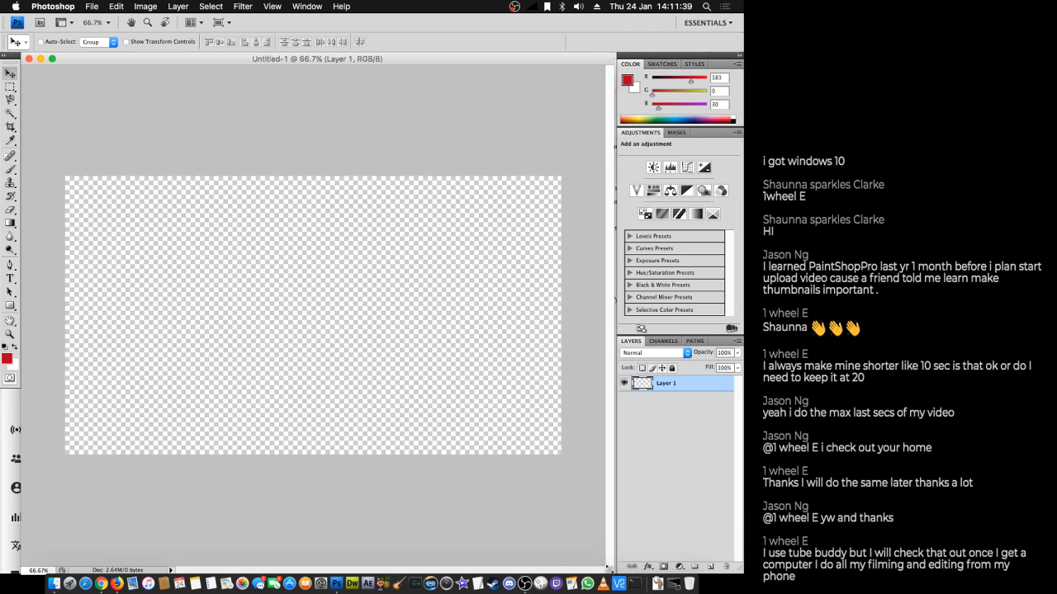
key("super+v")
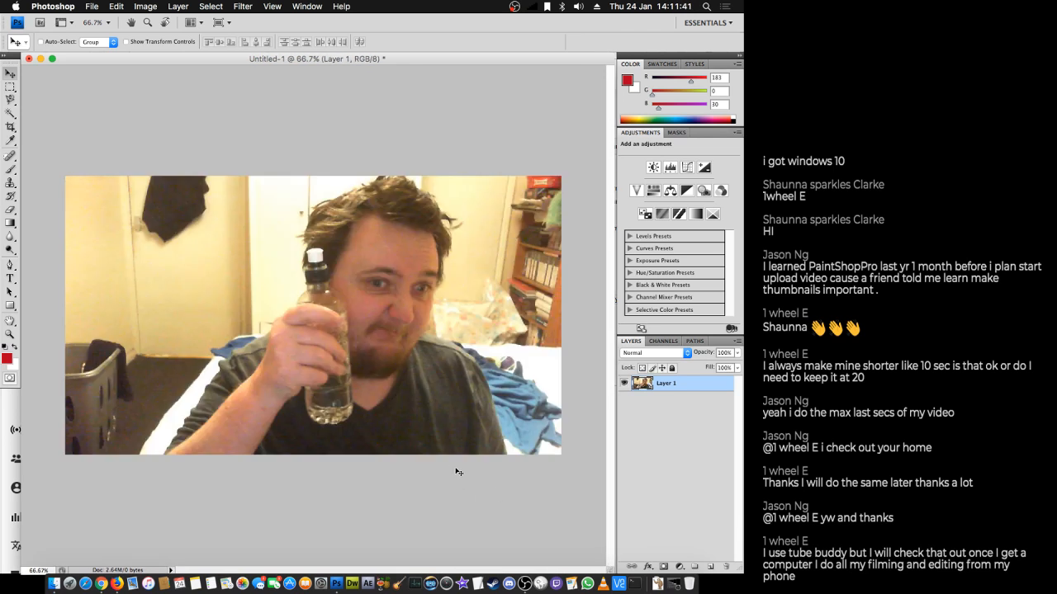
- Outline the room background on the bottle side of the man with the Magnetic Lasso, delete it and deselect
left_click(10, 98)
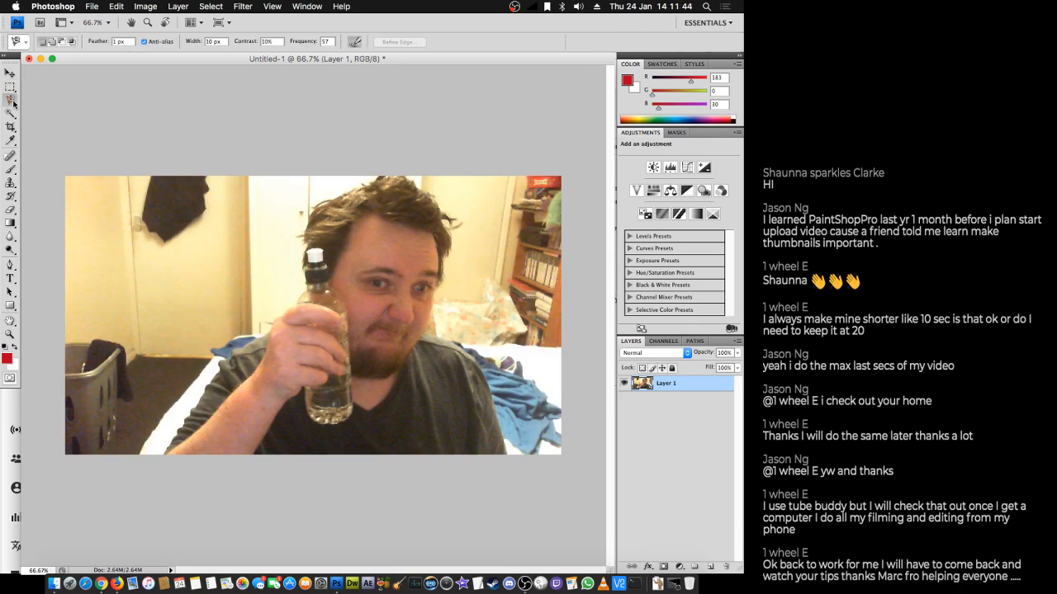
left_click(165, 454)
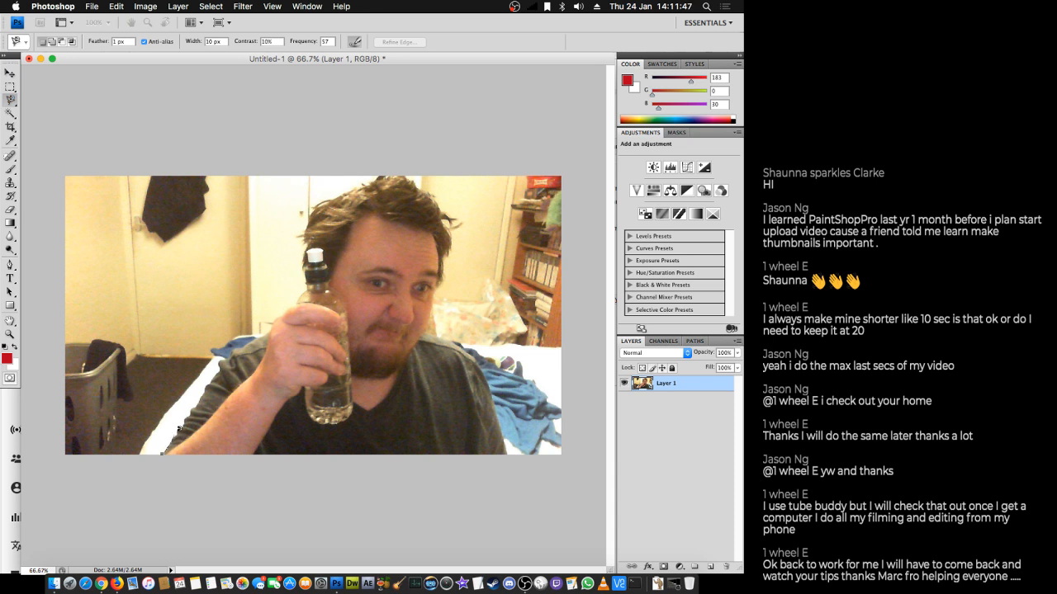
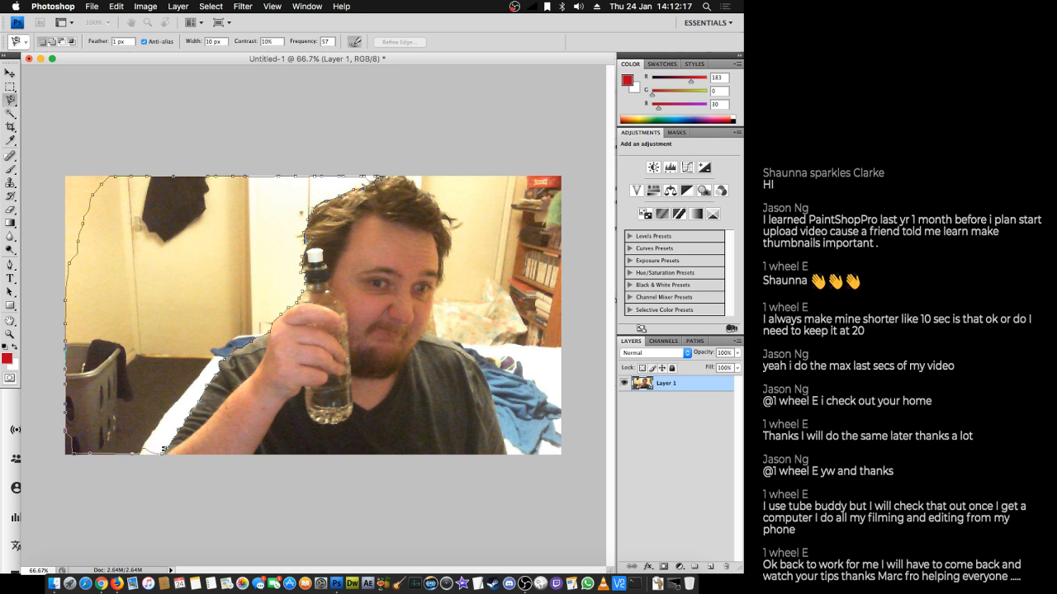
double_click(164, 450)
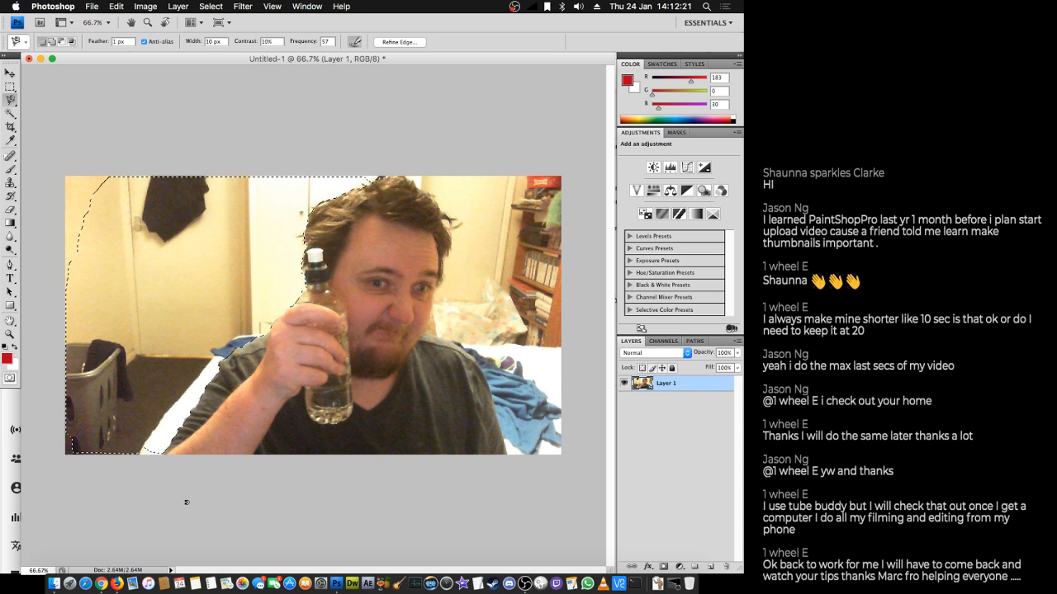
key("BackSpace")
right_click(101, 233)
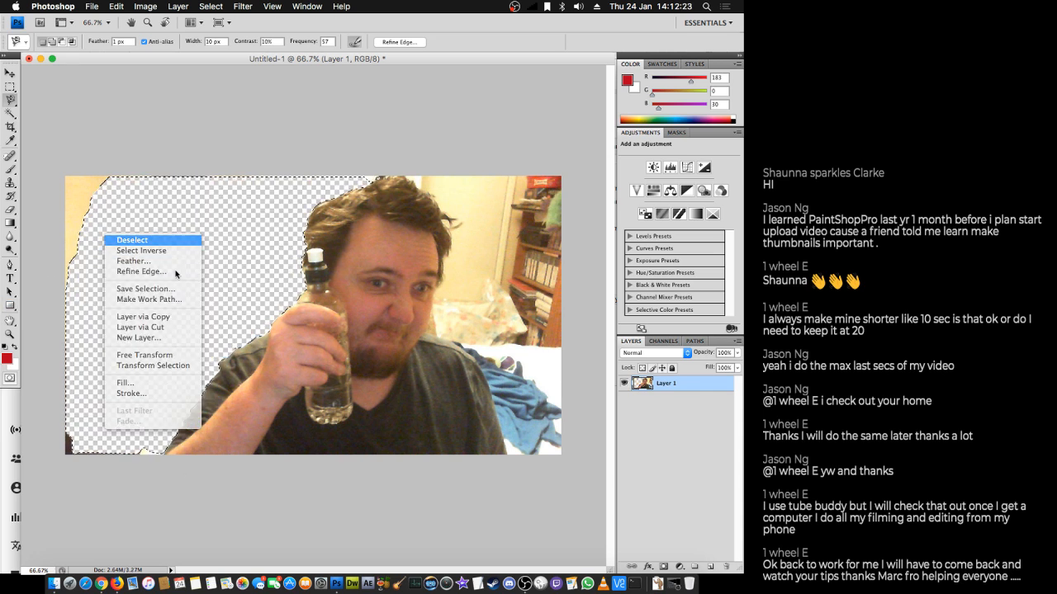
left_click(132, 239)
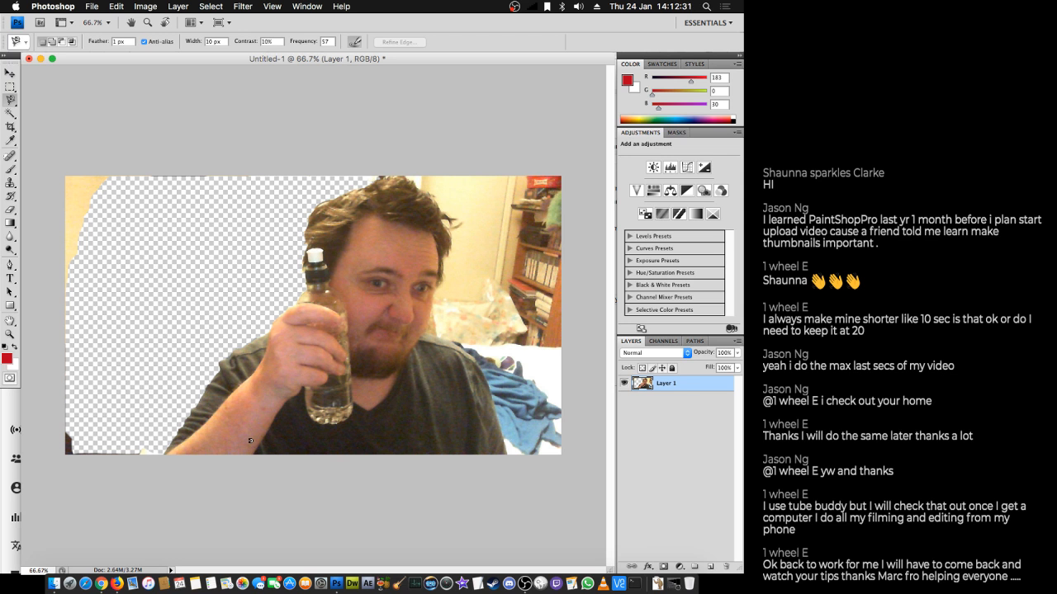
left_click(381, 175)
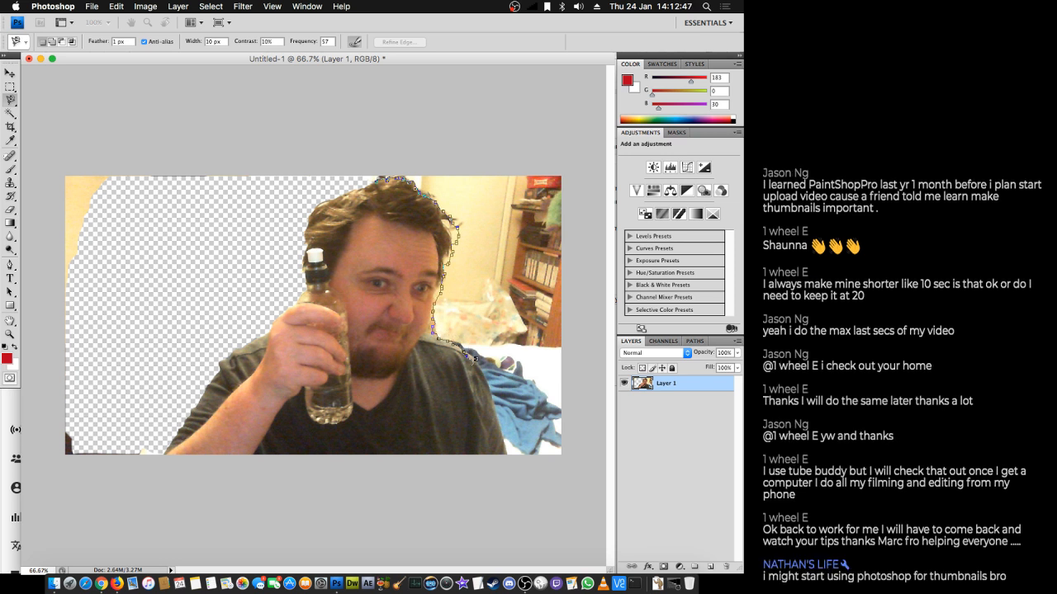
key("Escape")
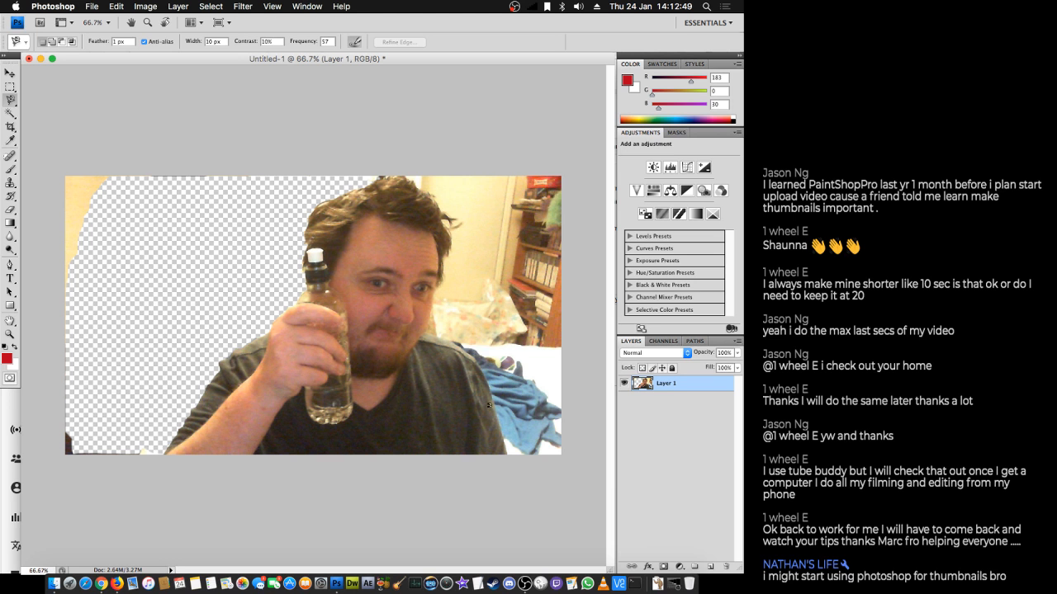
left_click(507, 453)
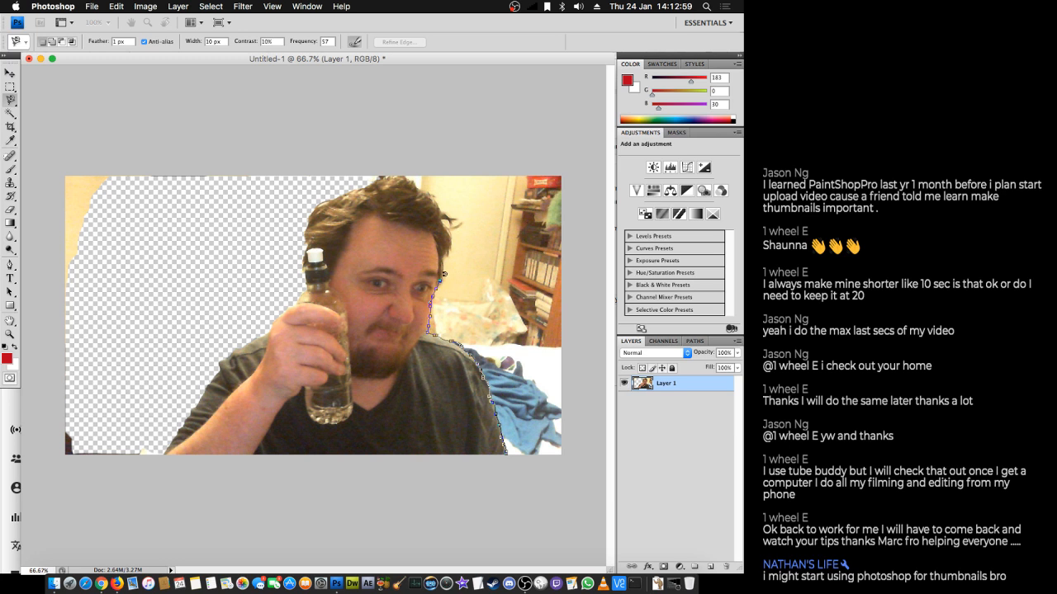
double_click(448, 216)
key("Return")
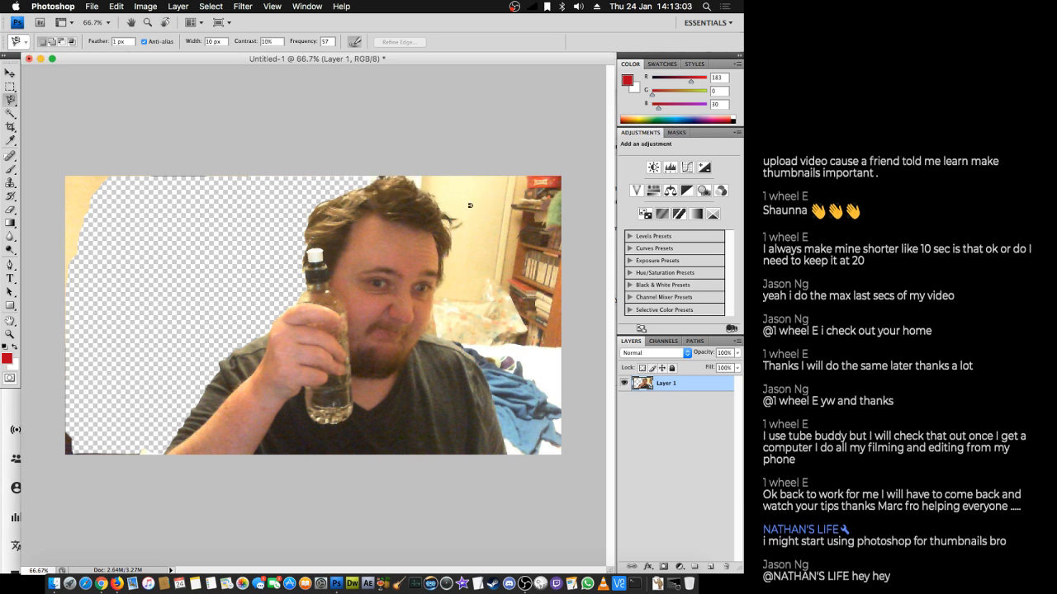
- Outline the background beside the man's face and shoulder on the bookshelf side with the Magnetic Lasso, delete it and deselect
left_click(441, 219)
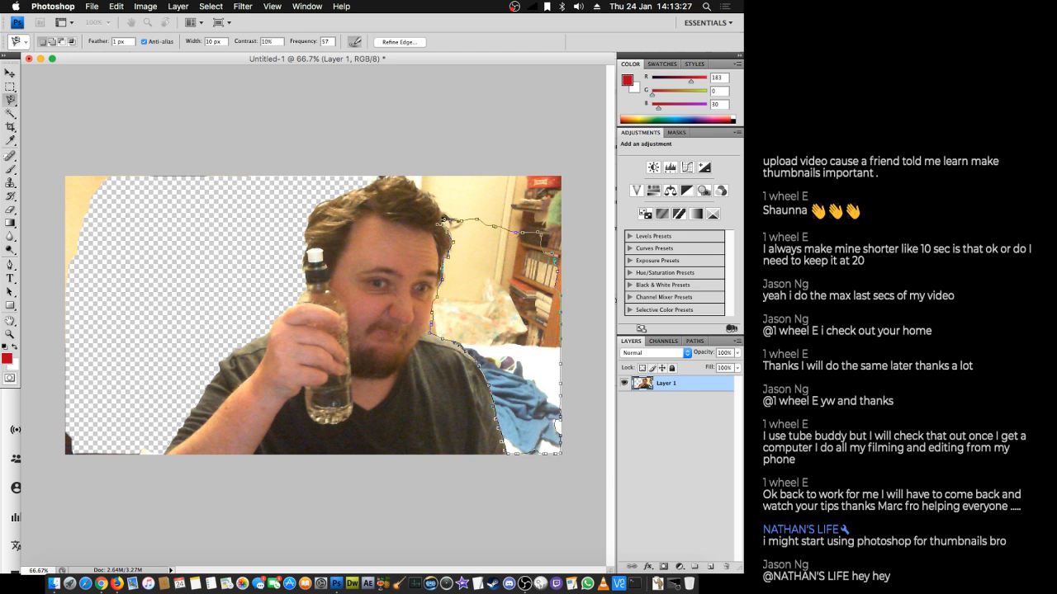
double_click(442, 218)
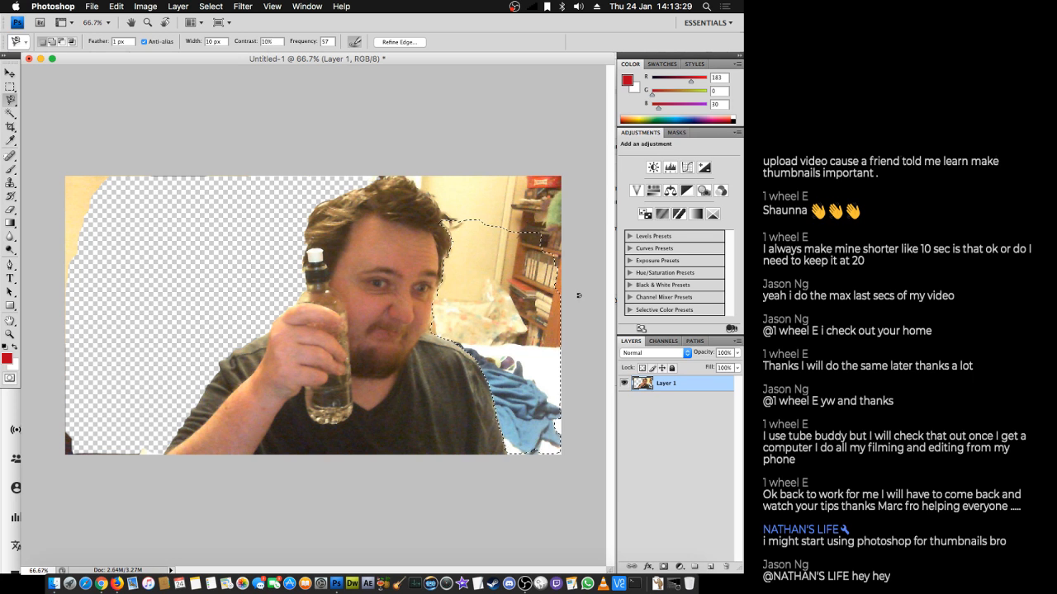
key("Delete")
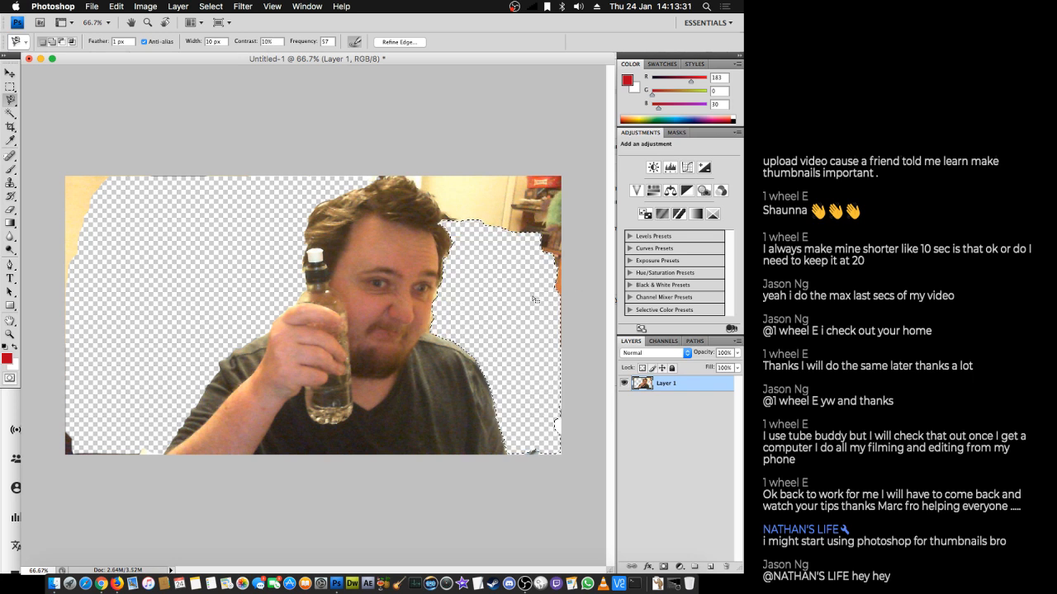
right_click(469, 274)
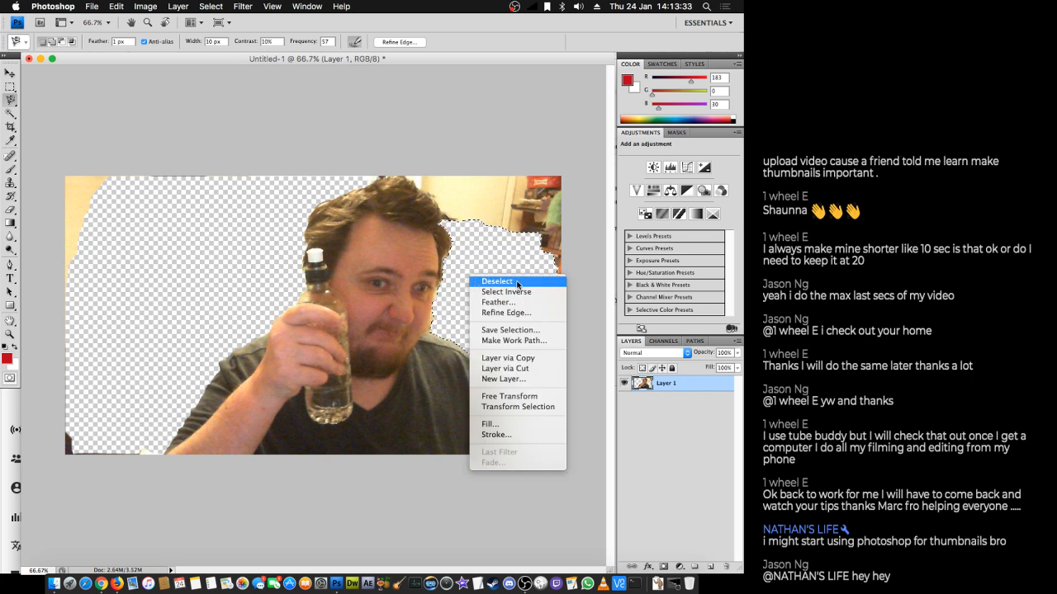
left_click(517, 281)
key("super+d")
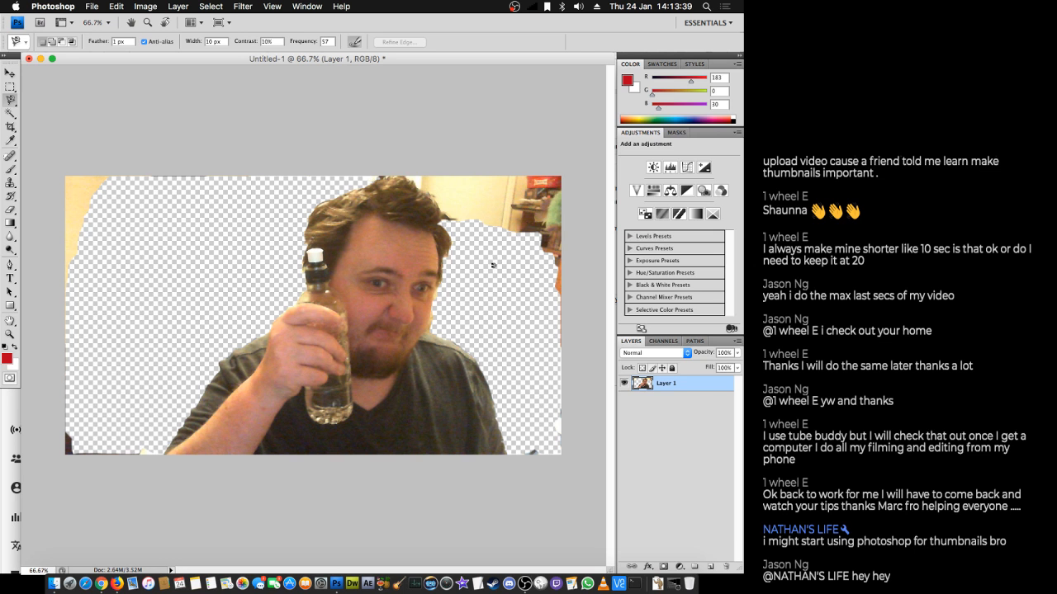
- Outline the remaining wall area above and beside the man's hair with the Magnetic Lasso, delete it and deselect
left_click(456, 219)
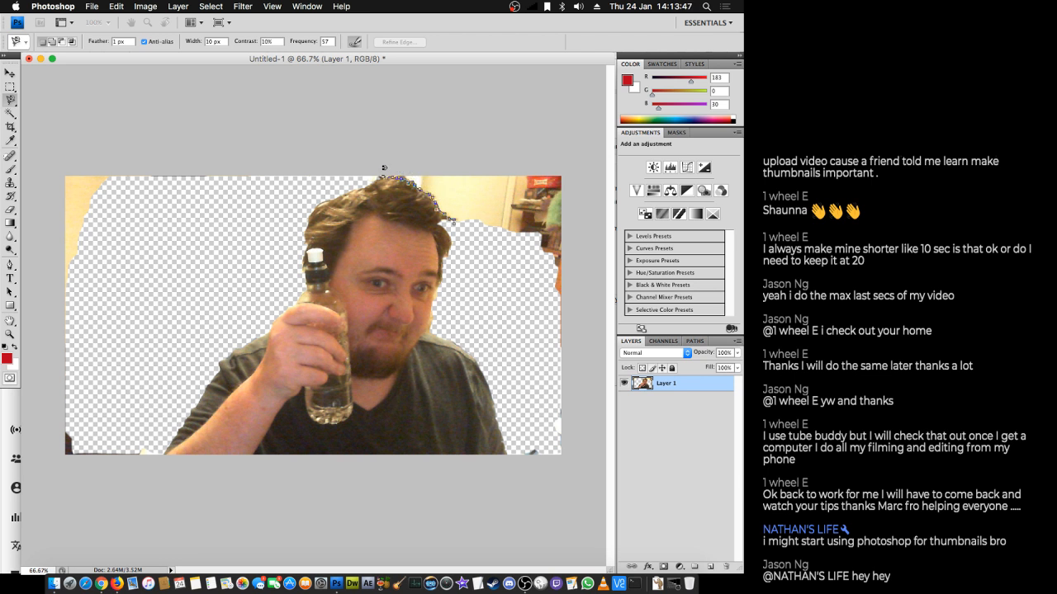
double_click(386, 169)
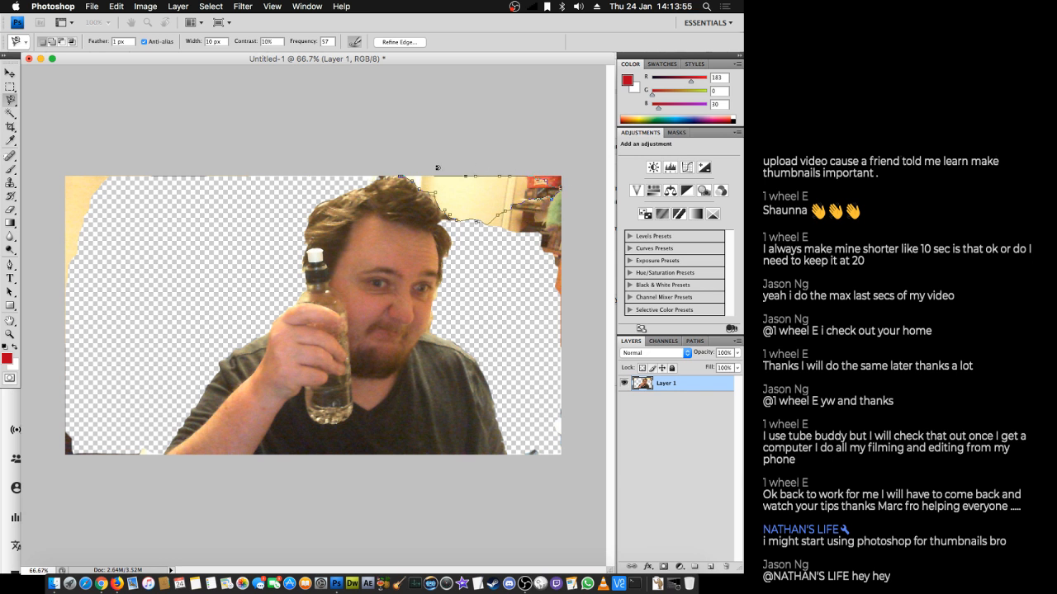
double_click(403, 169)
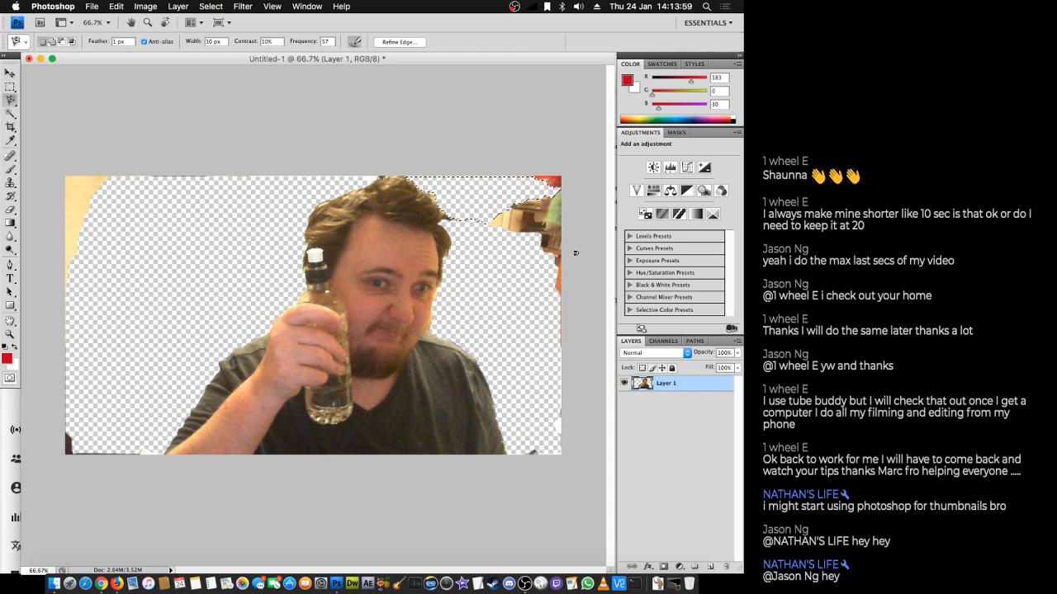
right_click(483, 246)
left_click(517, 252)
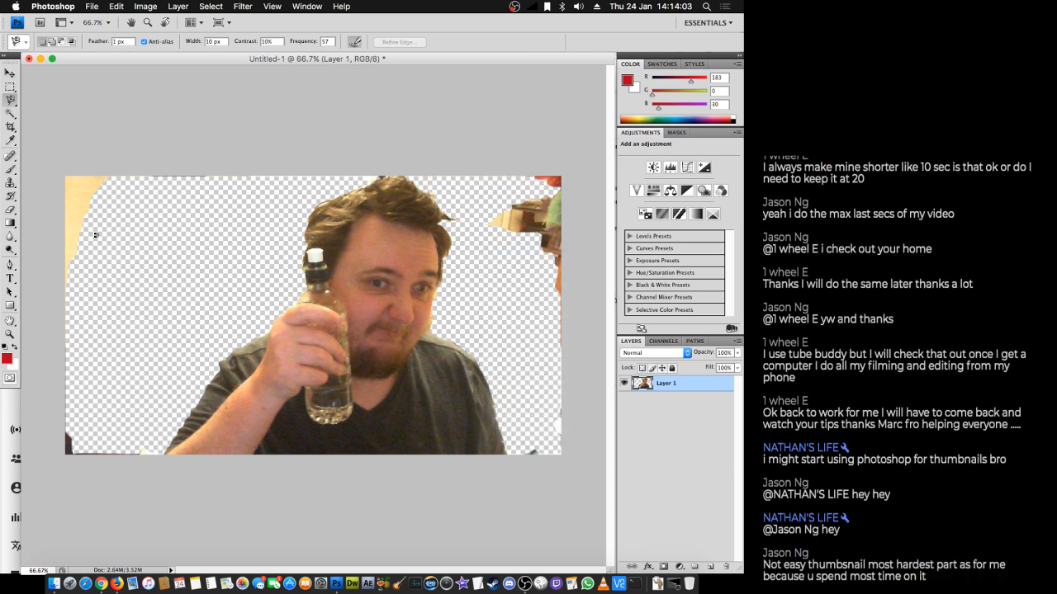
- Erase the leftover background scraps along the canvas edges and corners with the Eraser
left_click(8, 212)
mouse_move(86, 219)
left_mouse_down()
mouse_move(70, 309)
mouse_move(86, 190)
mouse_move(232, 177)
left_mouse_up()
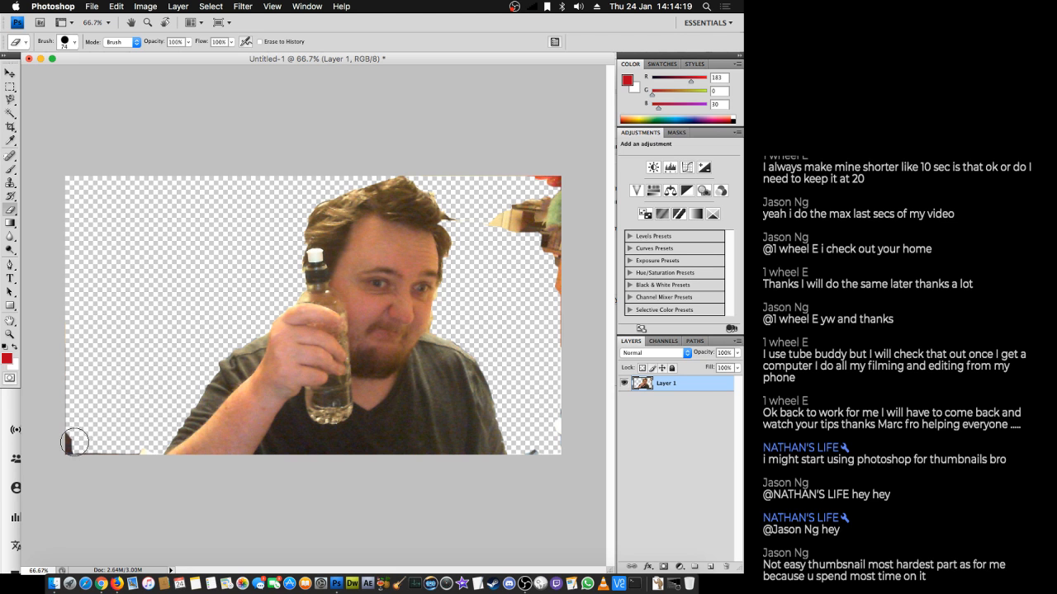
mouse_move(74, 444)
left_mouse_down()
mouse_move(73, 418)
mouse_move(78, 445)
mouse_move(150, 449)
left_mouse_up()
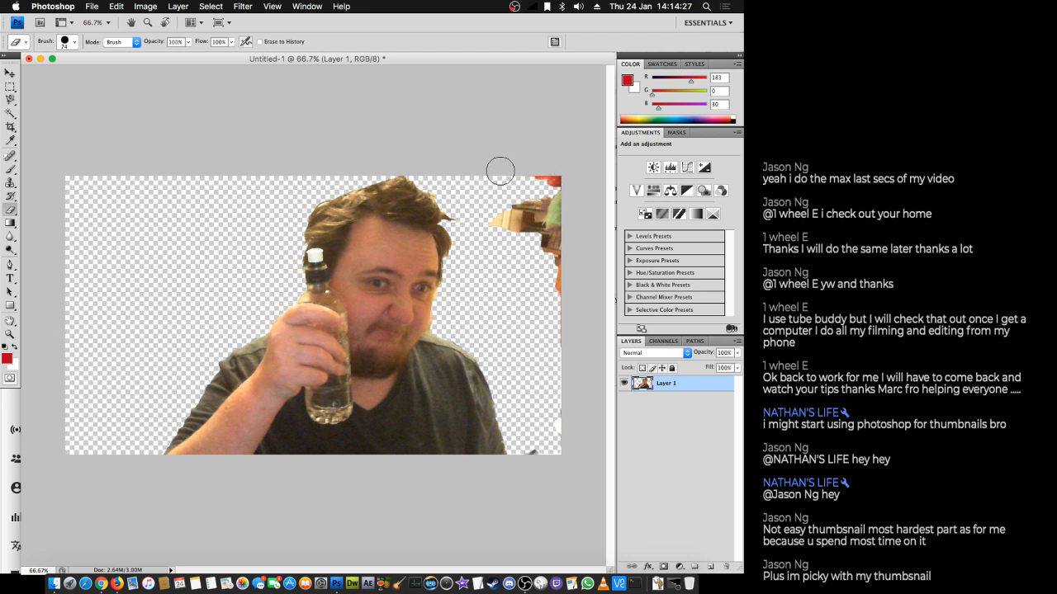
mouse_move(500, 170)
left_mouse_down()
mouse_move(560, 188)
mouse_move(564, 454)
mouse_move(535, 452)
mouse_move(562, 183)
mouse_move(548, 155)
mouse_move(539, 281)
mouse_move(527, 151)
mouse_move(520, 244)
mouse_move(516, 212)
mouse_move(502, 235)
left_mouse_up()
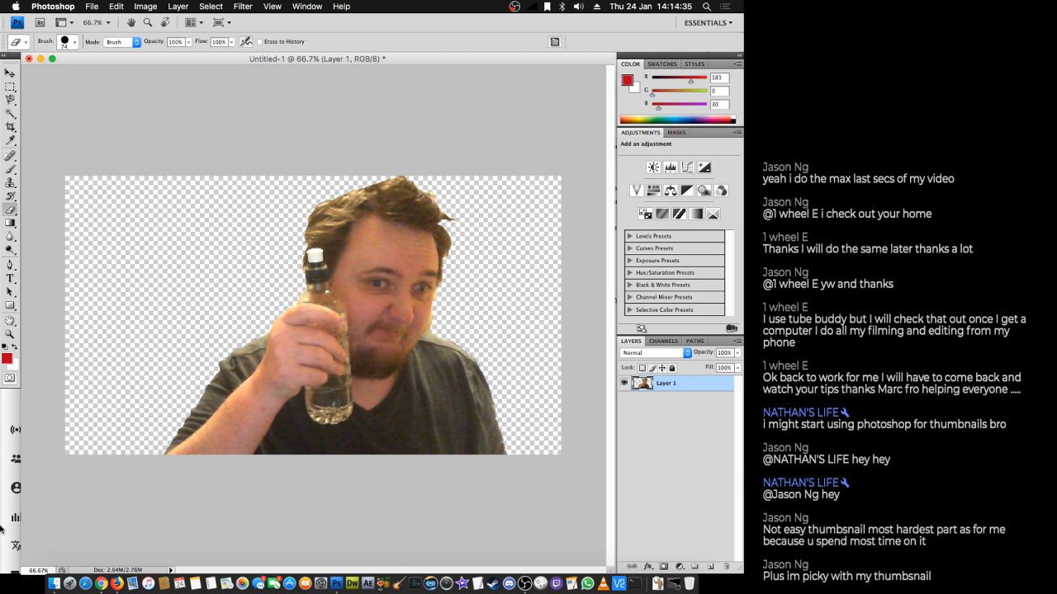
- Draw a rectangle shape covering the whole canvas and move its layer beneath the man's cut-out layer
left_click(11, 306)
left_click_drag(34, 142, 583, 486)
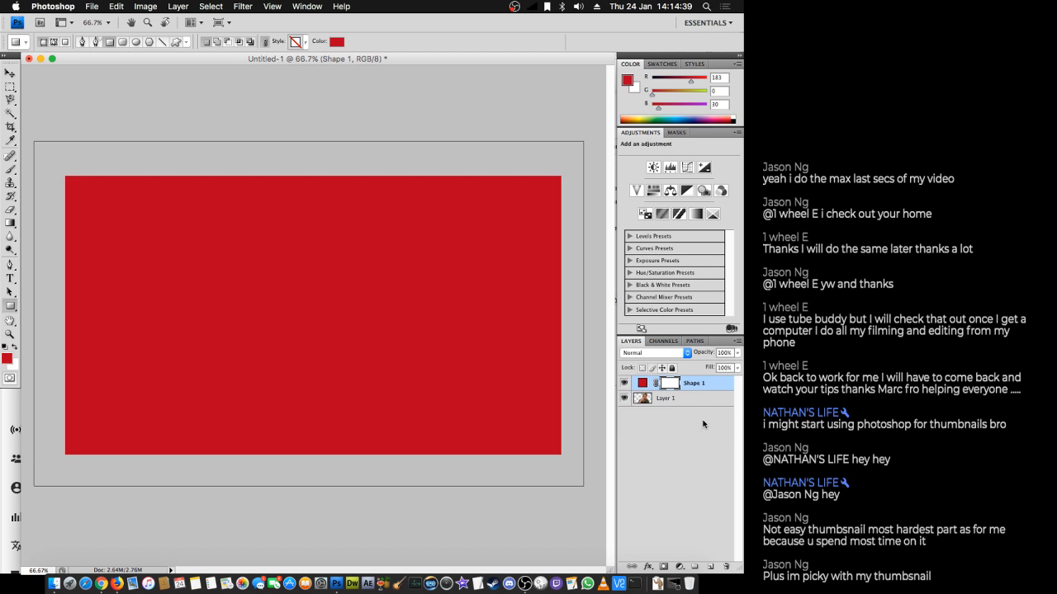
left_click_drag(706, 385, 675, 405)
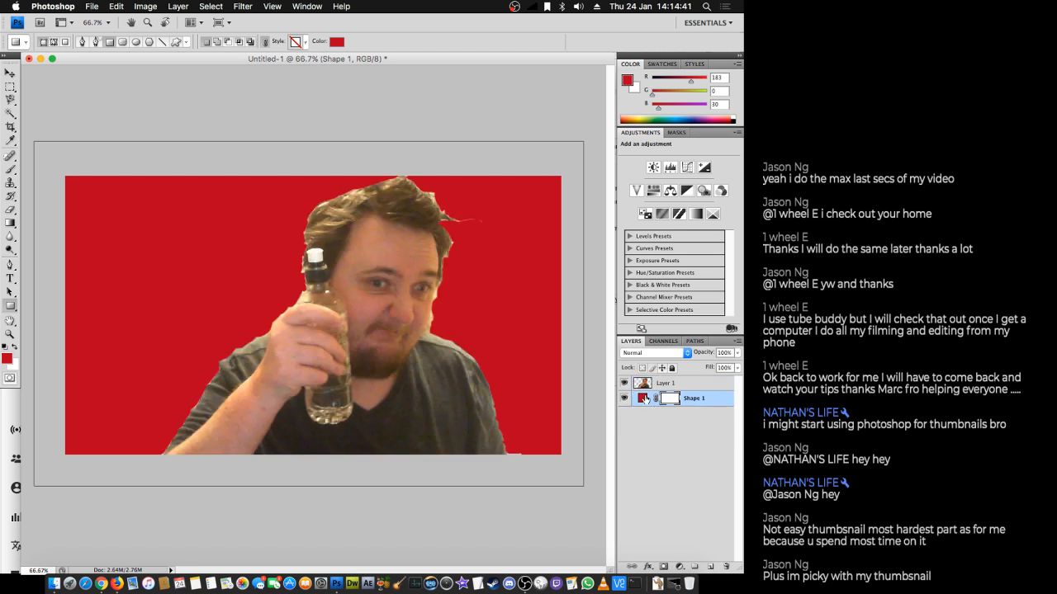
- Set the background rectangle's fill colour to purple #8500b7
double_click(643, 398)
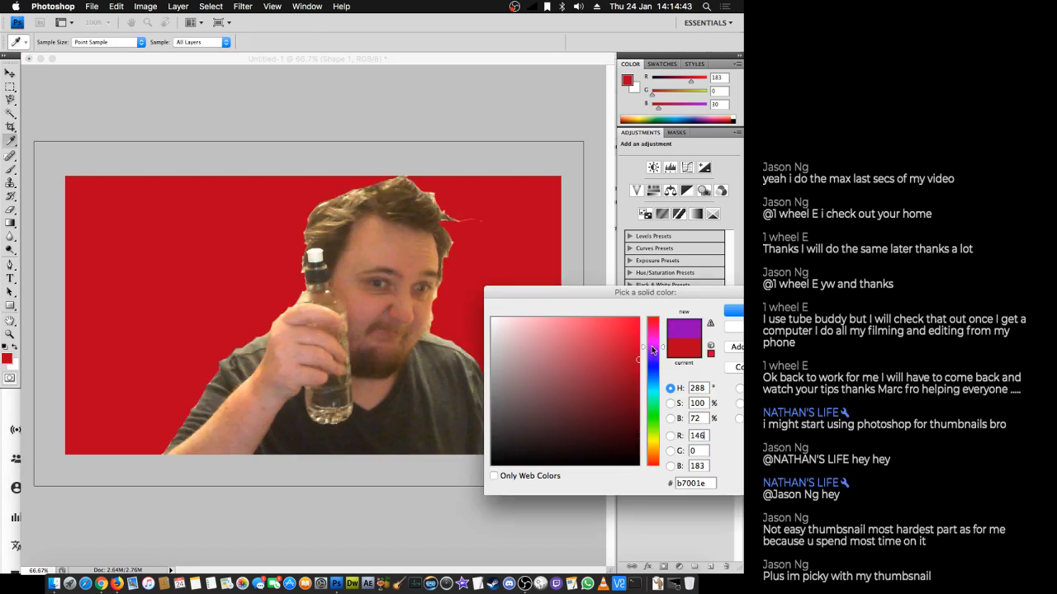
left_click(654, 346)
left_click_drag(654, 348, 659, 351)
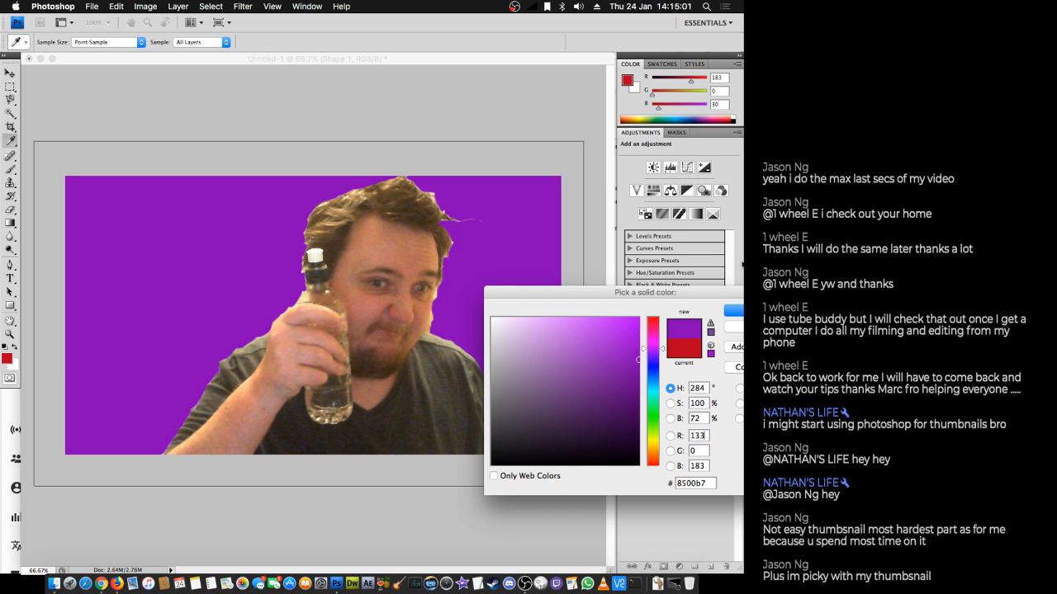
left_click(739, 314)
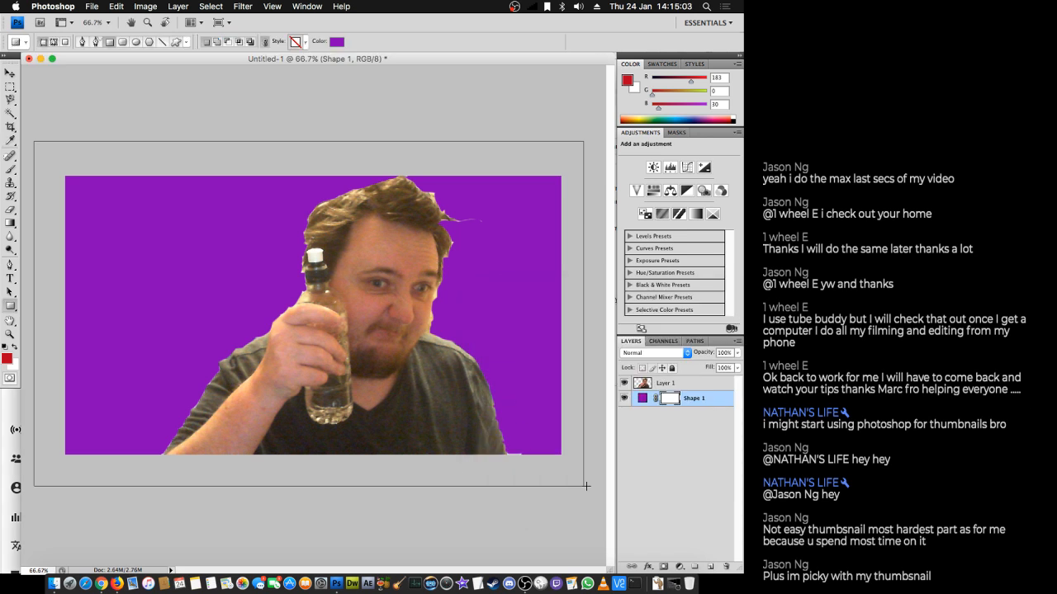
- Add a white (#ffffff) outside Stroke of about 9 px to the man's cut-out layer, Layer 1
left_click(711, 385)
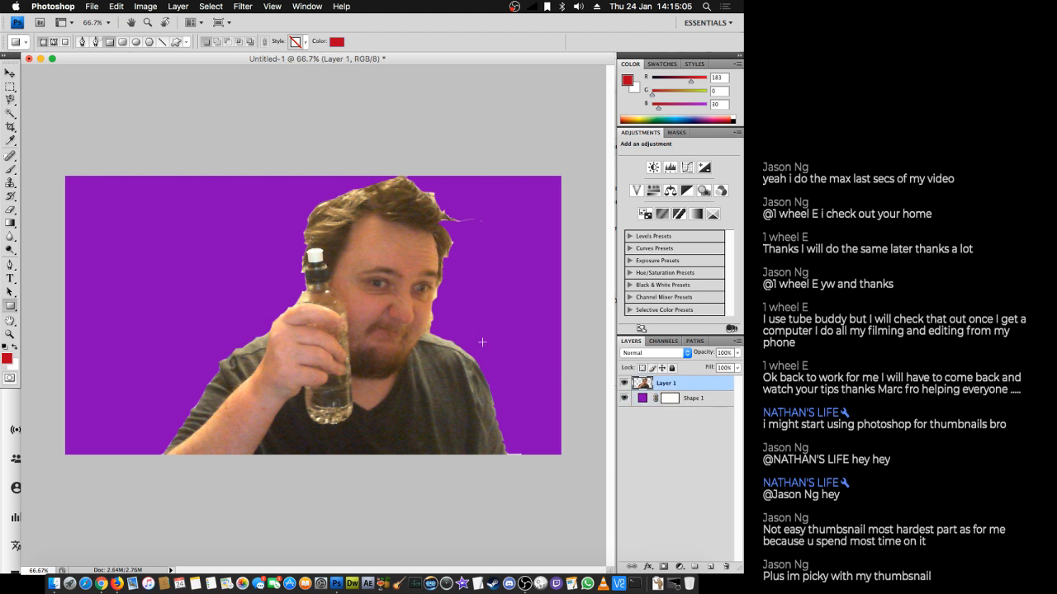
right_click(698, 384)
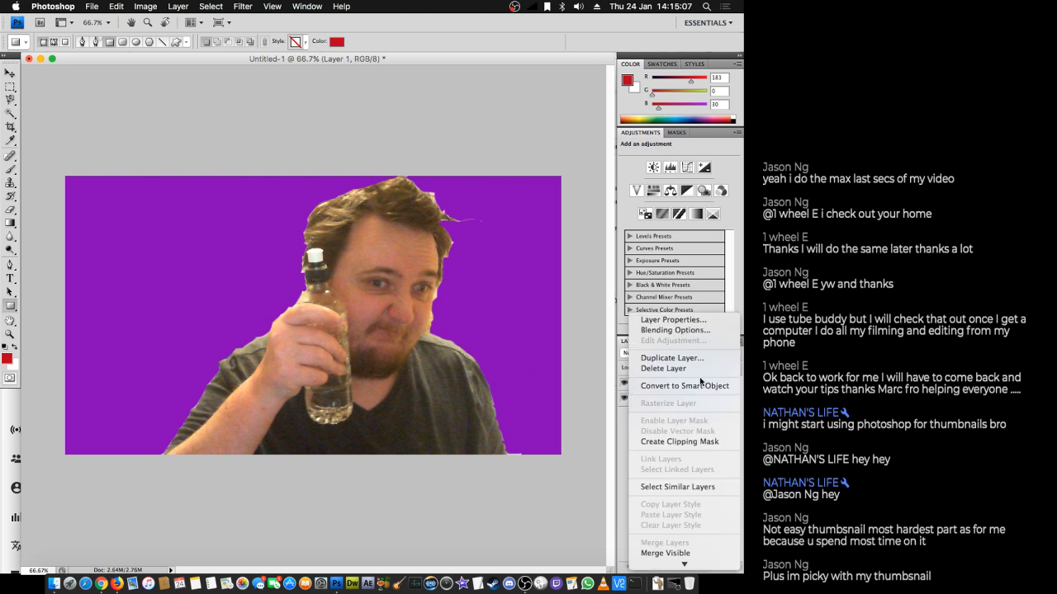
left_click(670, 330)
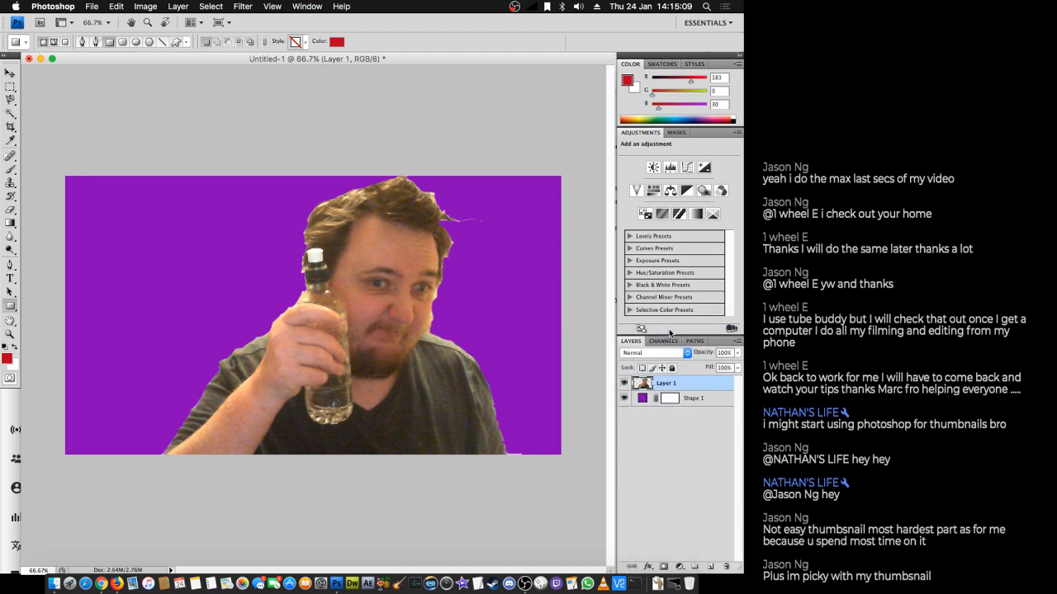
left_click(439, 387)
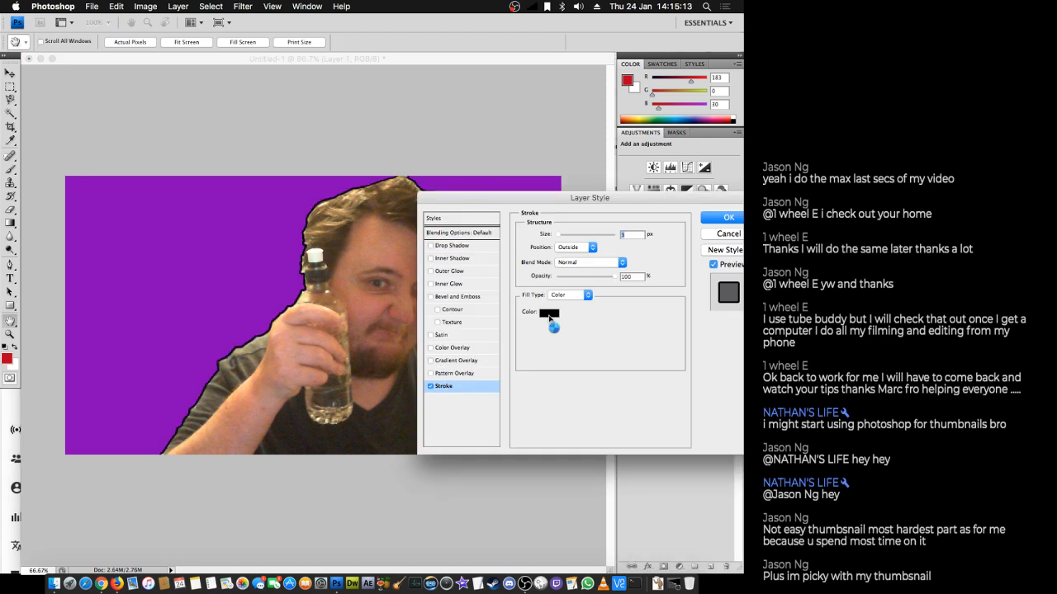
left_click(552, 315)
left_click_drag(528, 325, 433, 298)
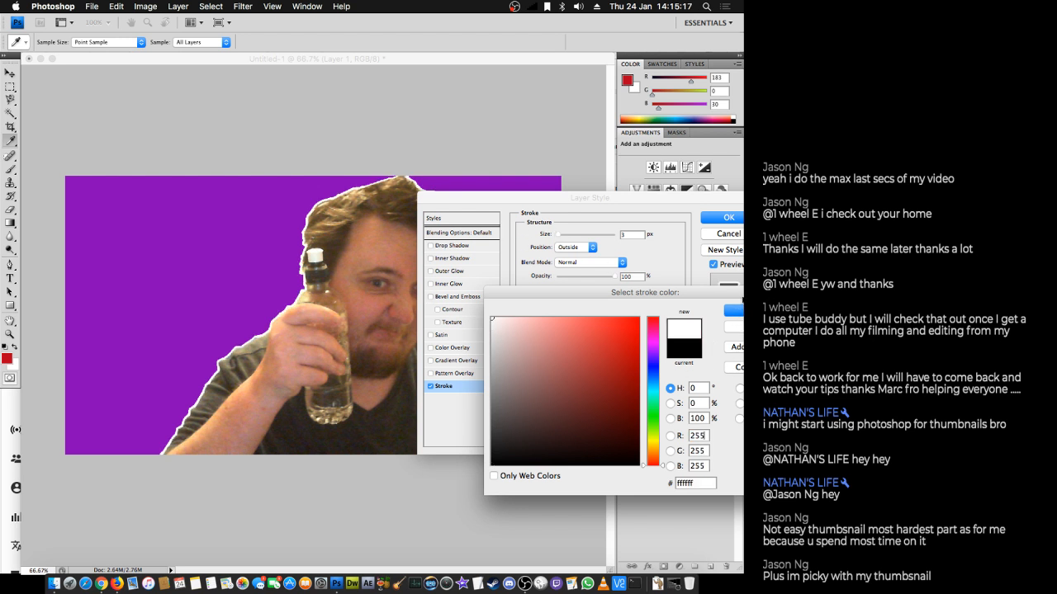
left_click(734, 310)
left_click_drag(557, 237, 562, 237)
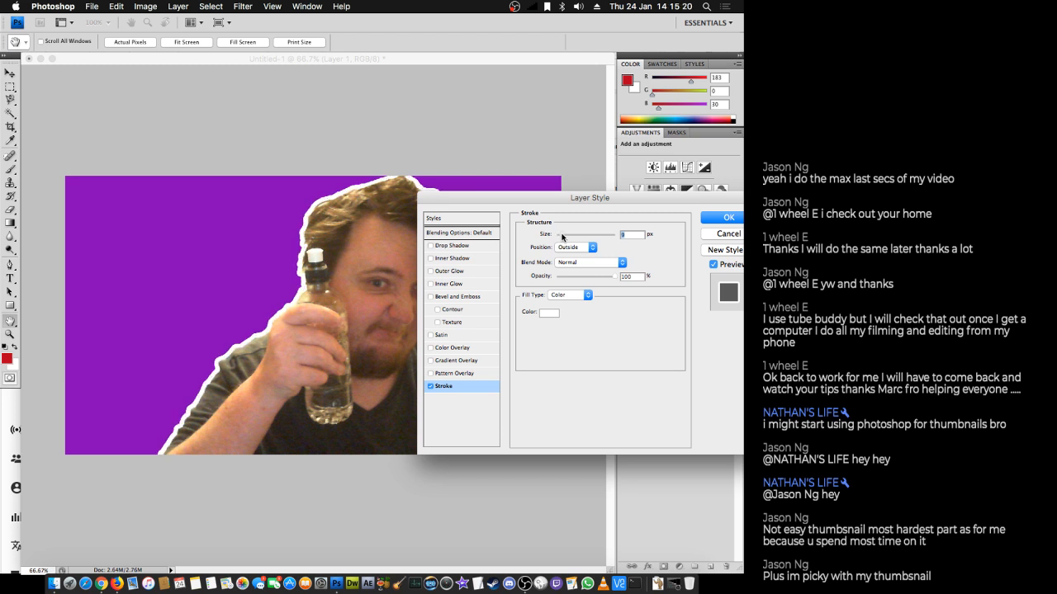
left_click(727, 219)
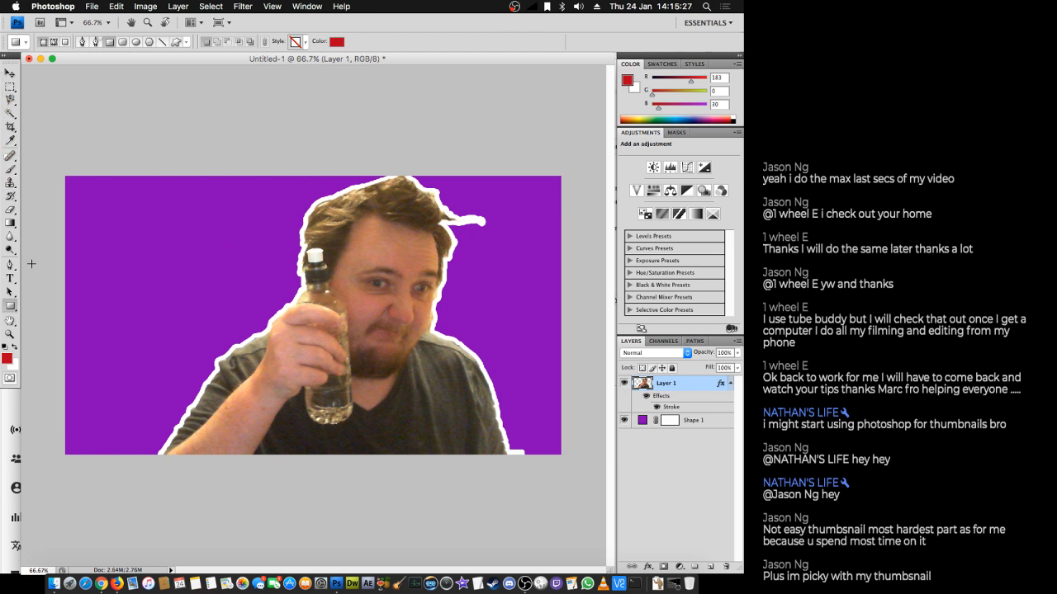
- Erase the stray outlined strand beside the man's hair and the leftover scrap at the cut-out's lower right corner
left_click(10, 210)
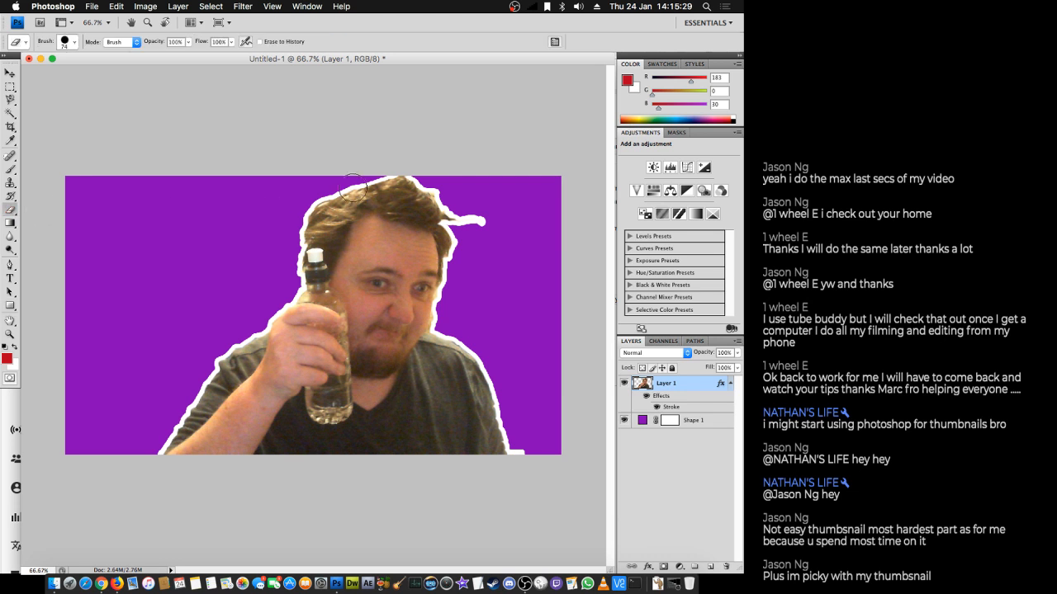
mouse_move(489, 201)
left_mouse_down()
mouse_move(490, 215)
mouse_move(453, 218)
left_mouse_up()
left_click_drag(531, 453, 525, 457)
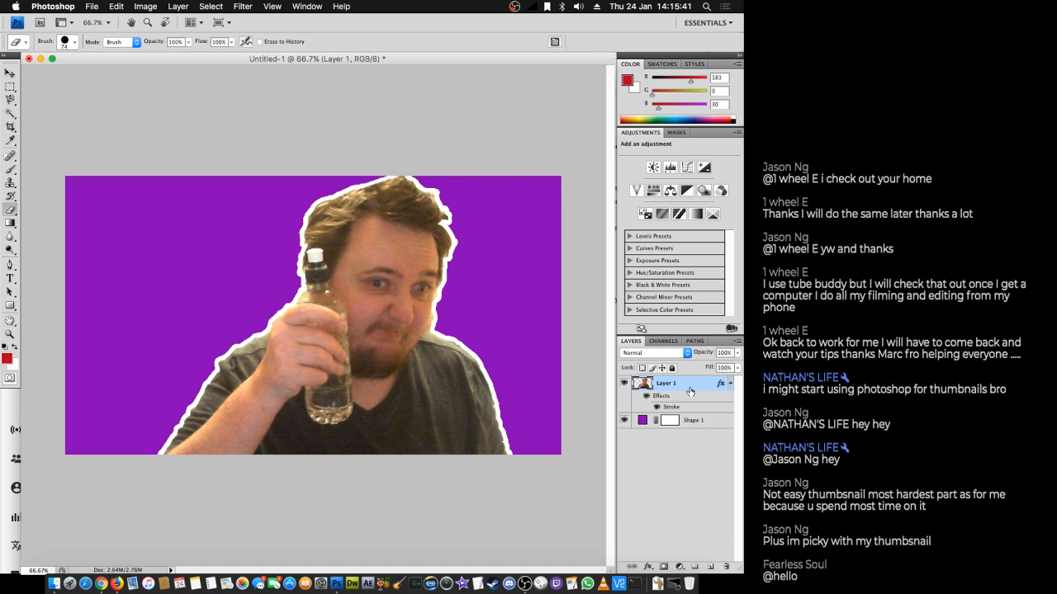
- Scale the man's cut-out down proportionally to about 89%, keeping it on the canvas's bottom edge and extending it toward the right side
key("super+t")
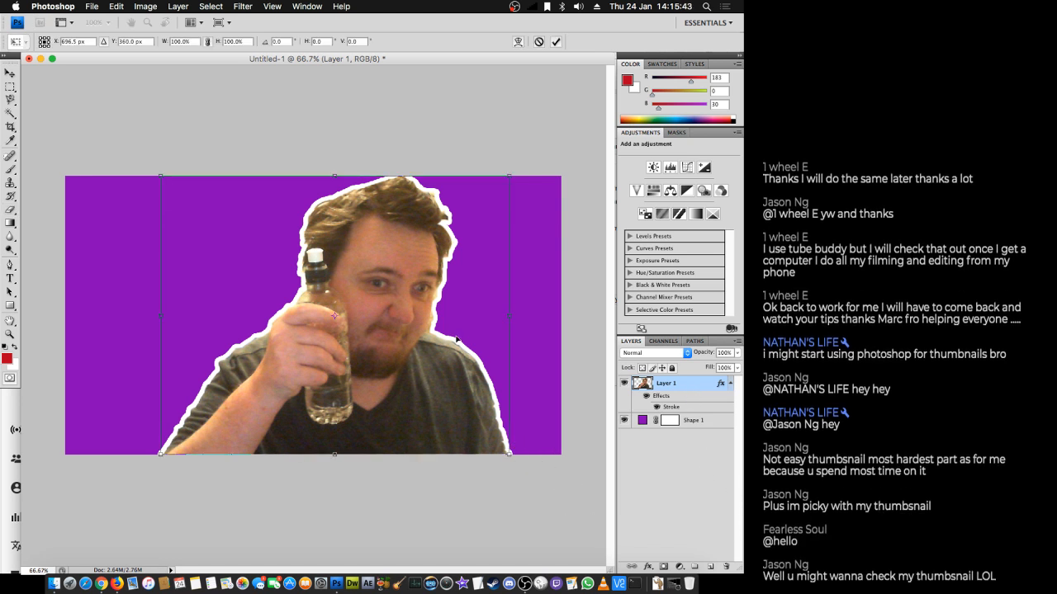
left_click_drag(153, 182, 209, 227)
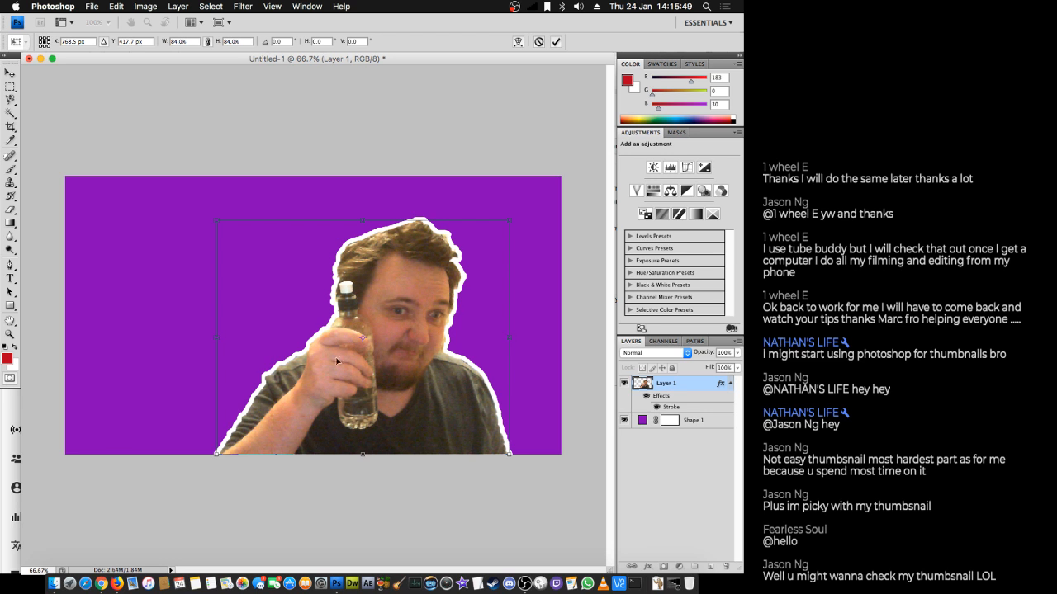
left_click_drag(513, 218, 535, 201)
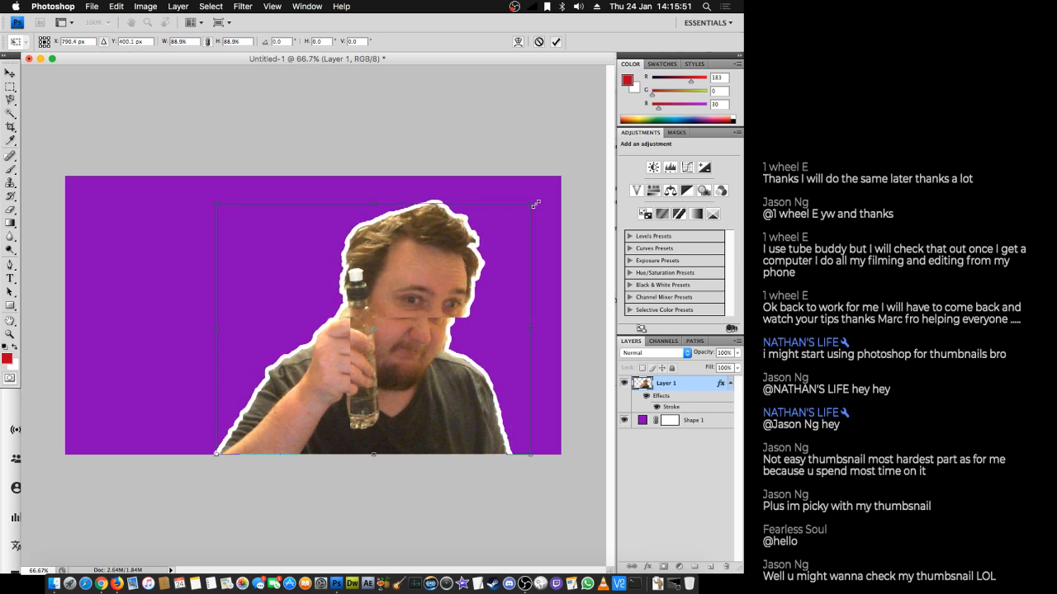
key("Return")
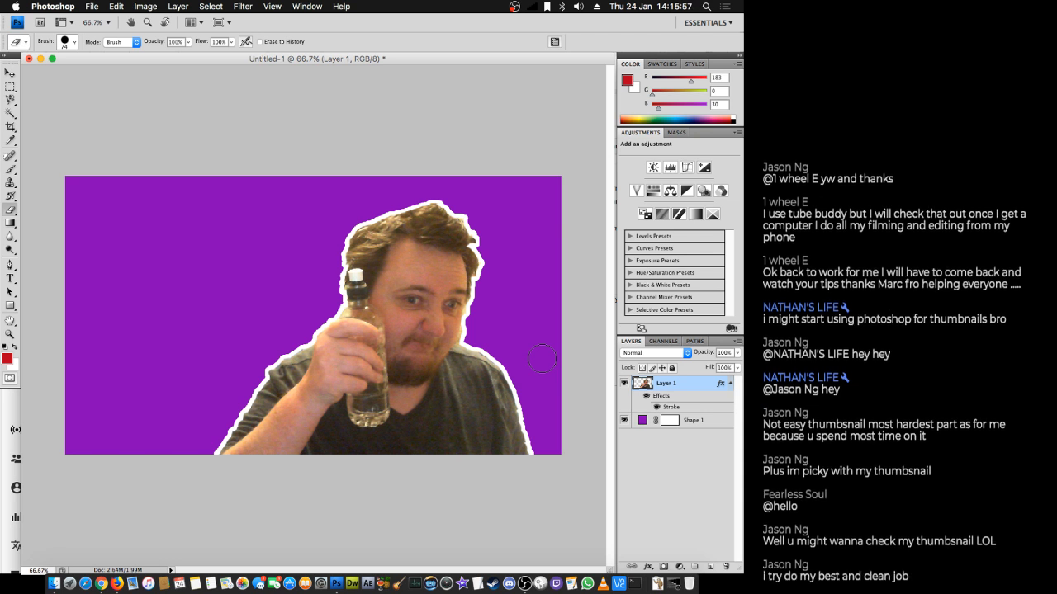
- Add a black Drop Shadow to the man's cut-out layer with increased spread and size
right_click(695, 391)
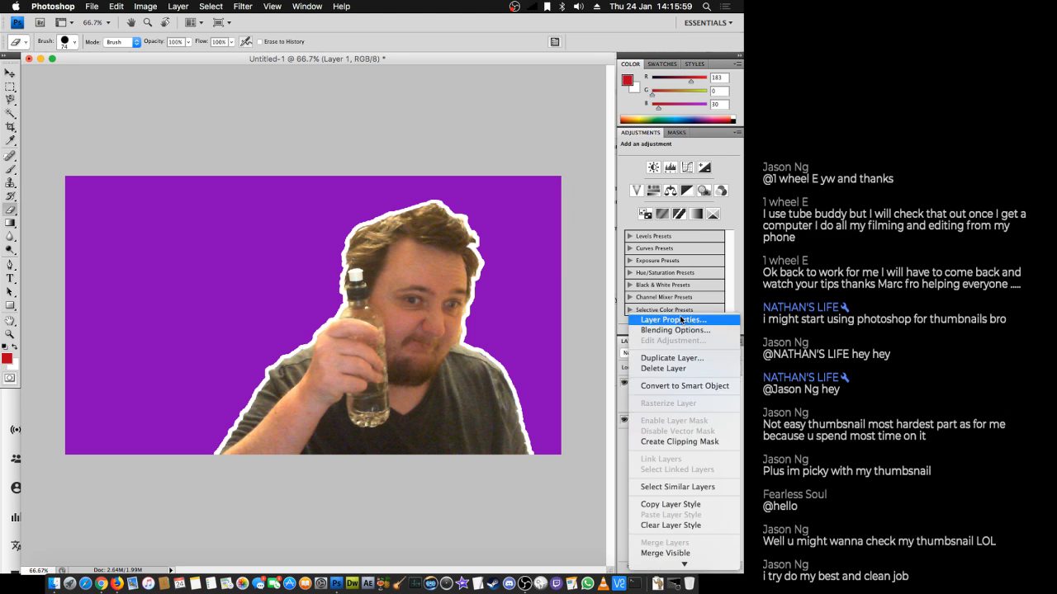
left_click(675, 331)
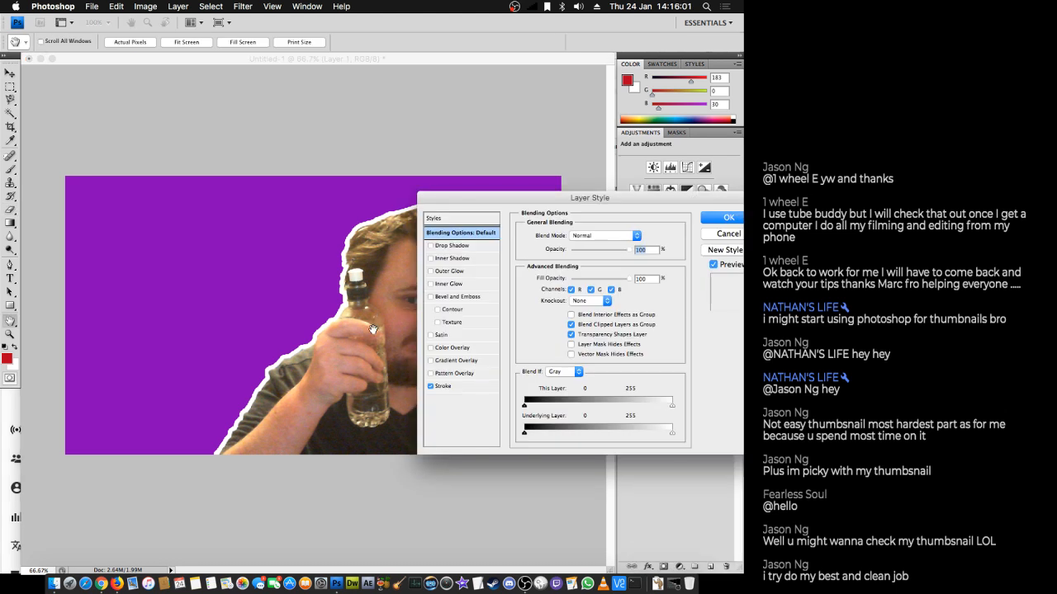
left_click(450, 247)
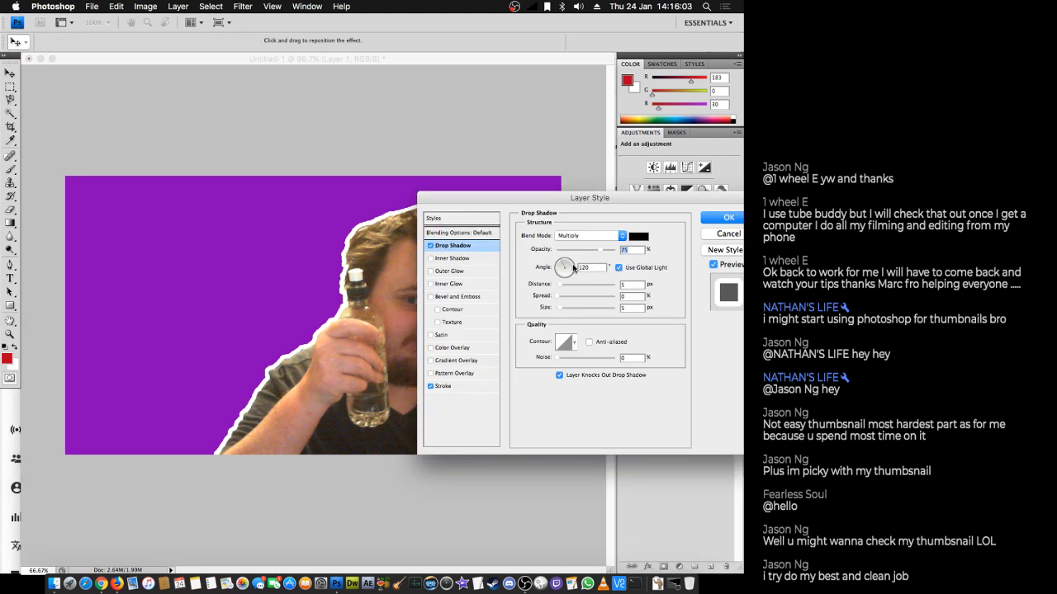
left_click(575, 297)
left_click(574, 310)
left_click(733, 218)
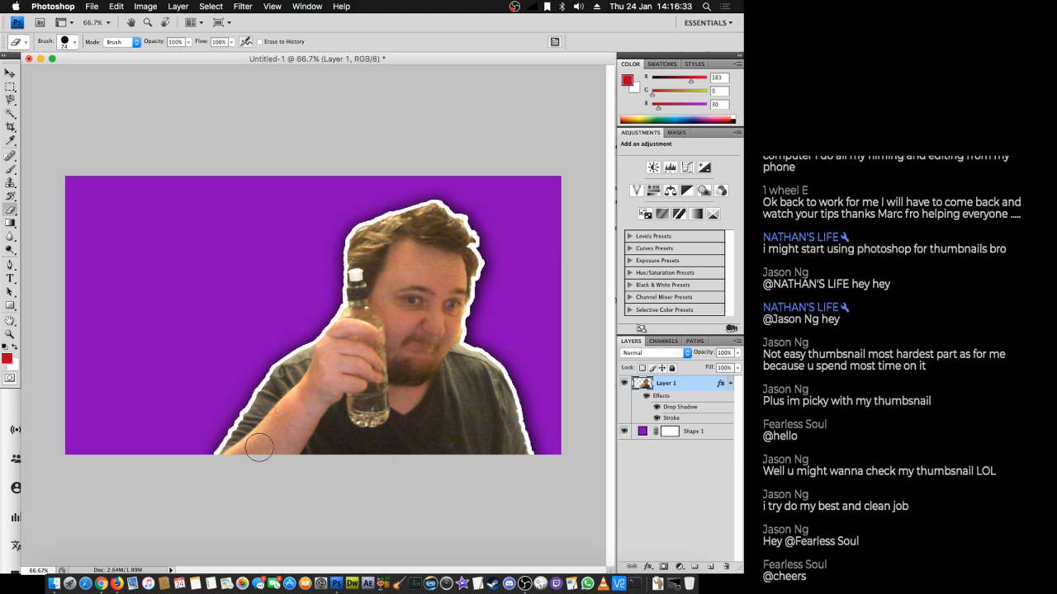
- Check the video title in Chrome, and add centred white 160 pt Arial Black text reading "Pre Birthday Chill" to the thumbnail in Photoshop
key("super+Tab")
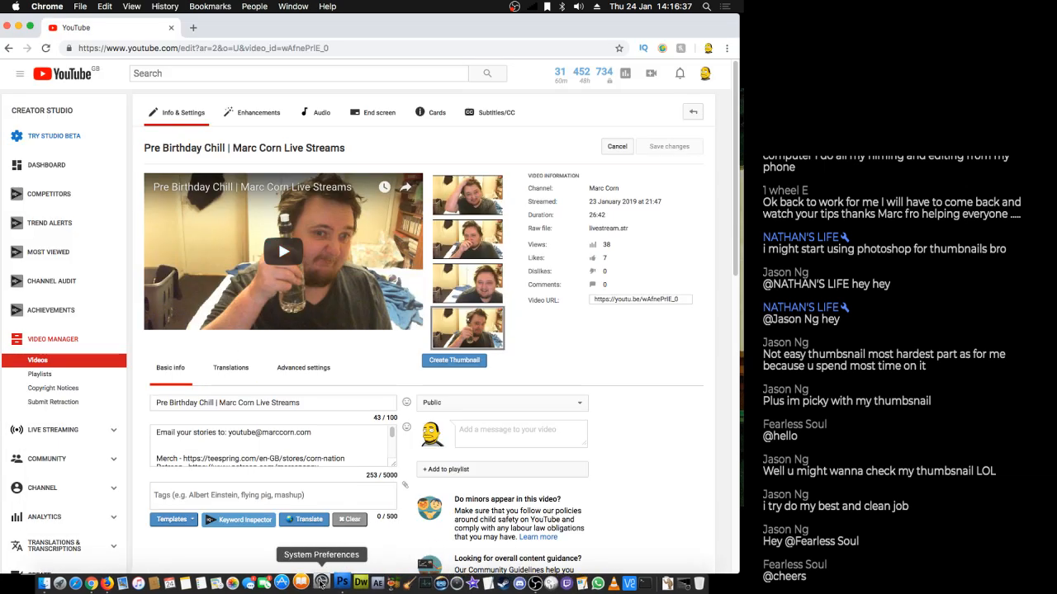
left_click(297, 586)
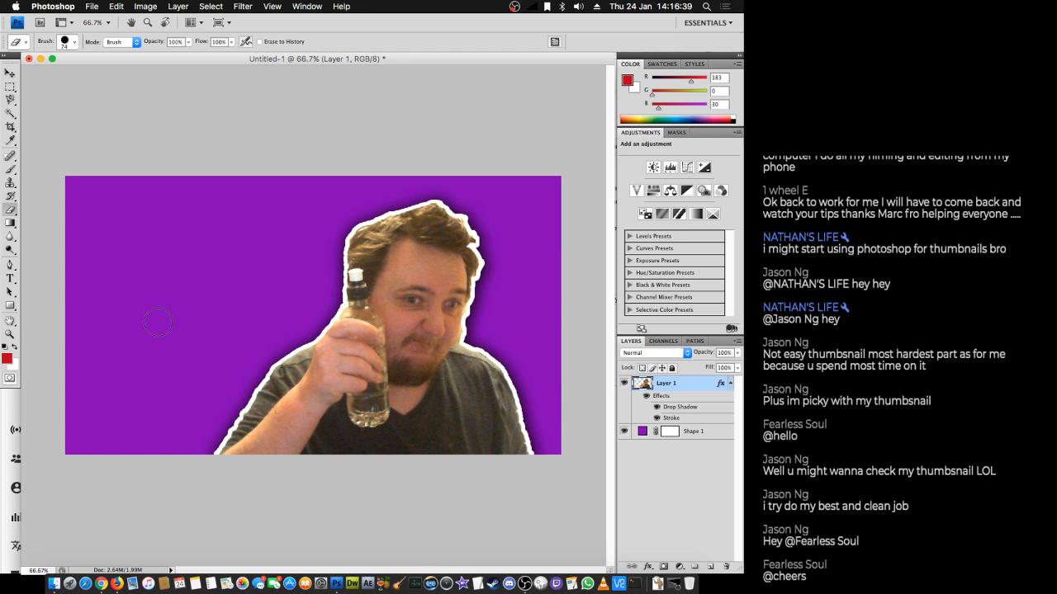
left_click(11, 279)
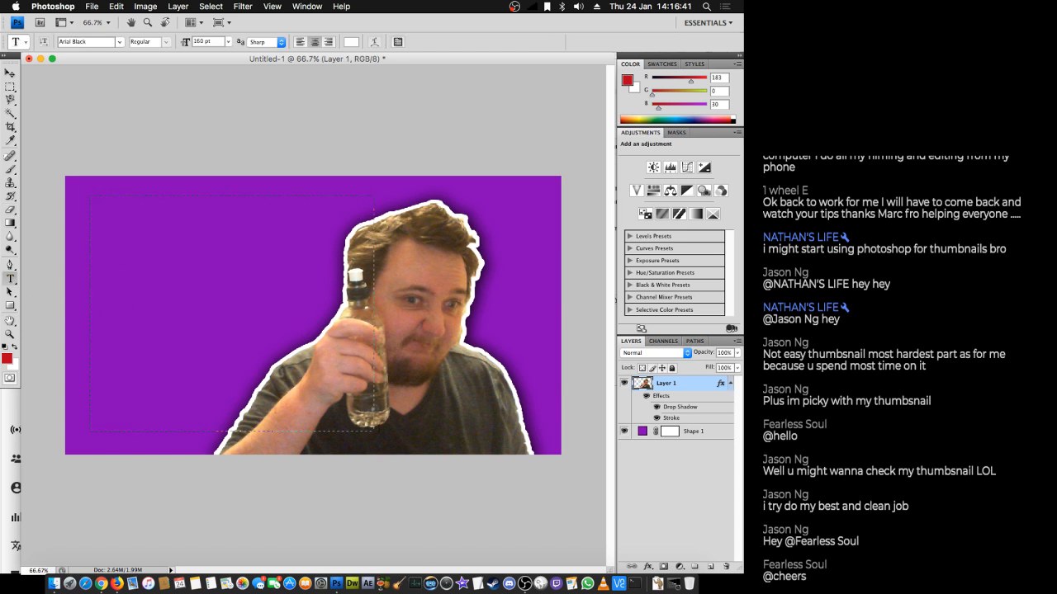
left_click_drag(376, 429, 409, 407)
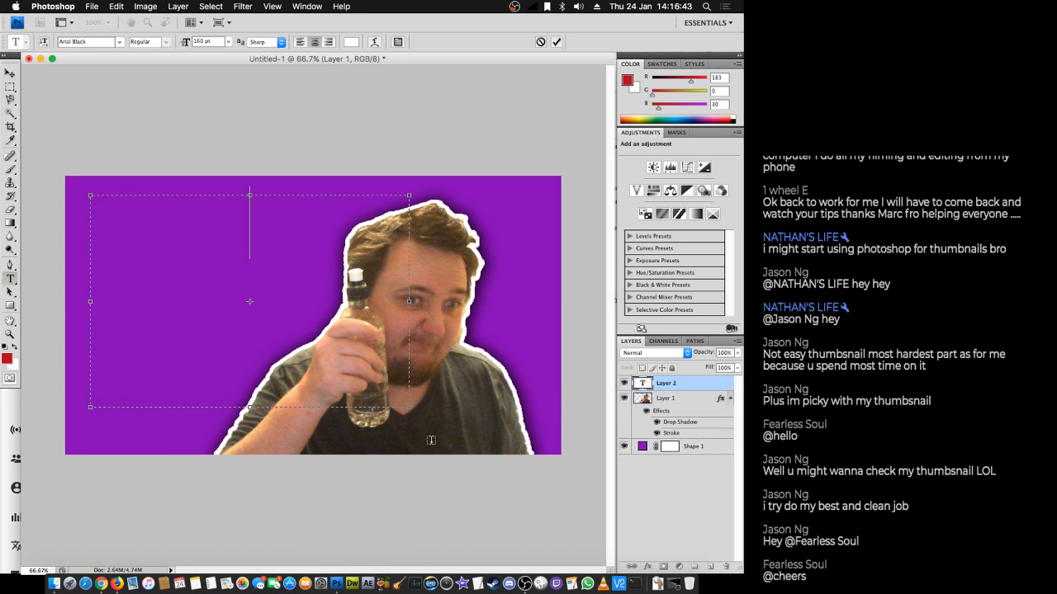
type("Pre")
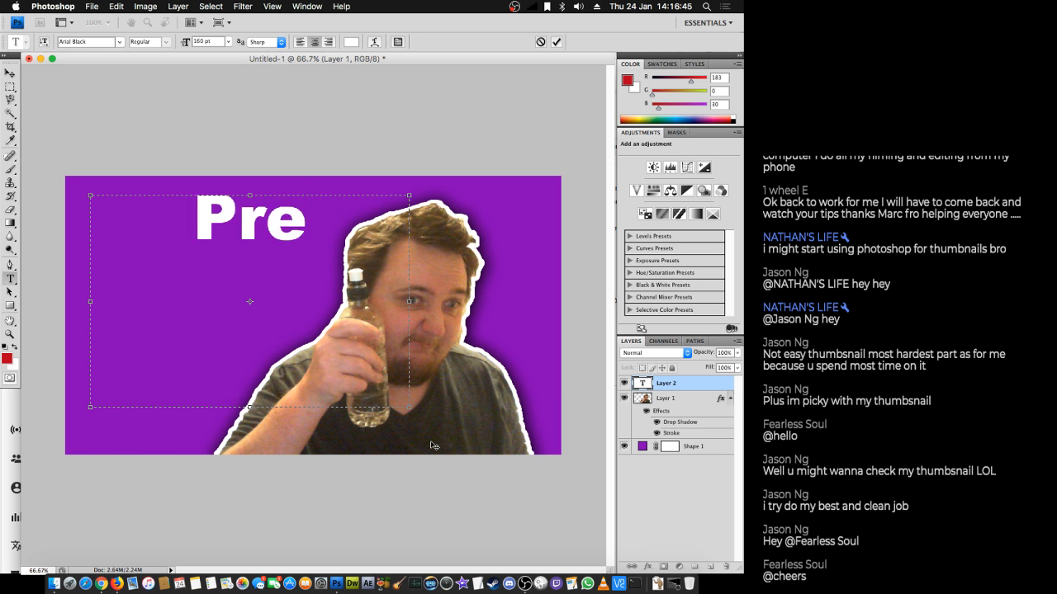
key("Return")
type("Bir")
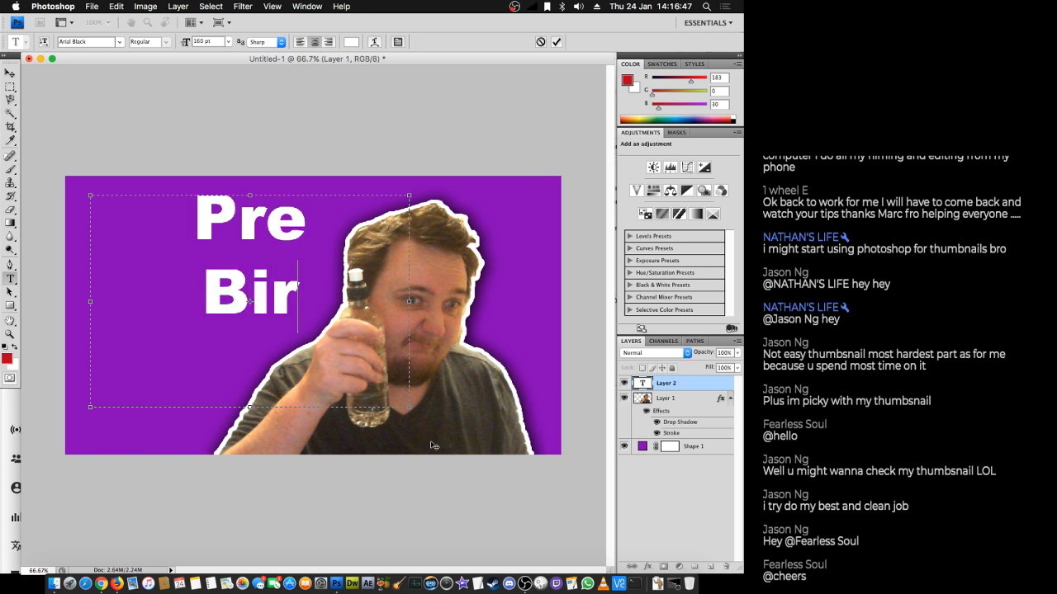
type("thday ")
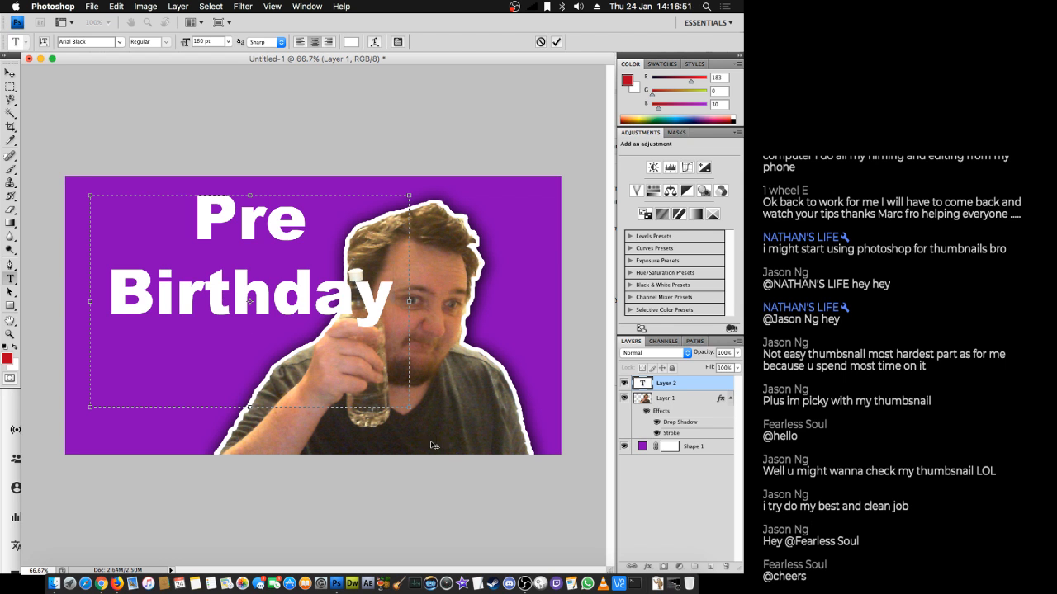
type("Chill")
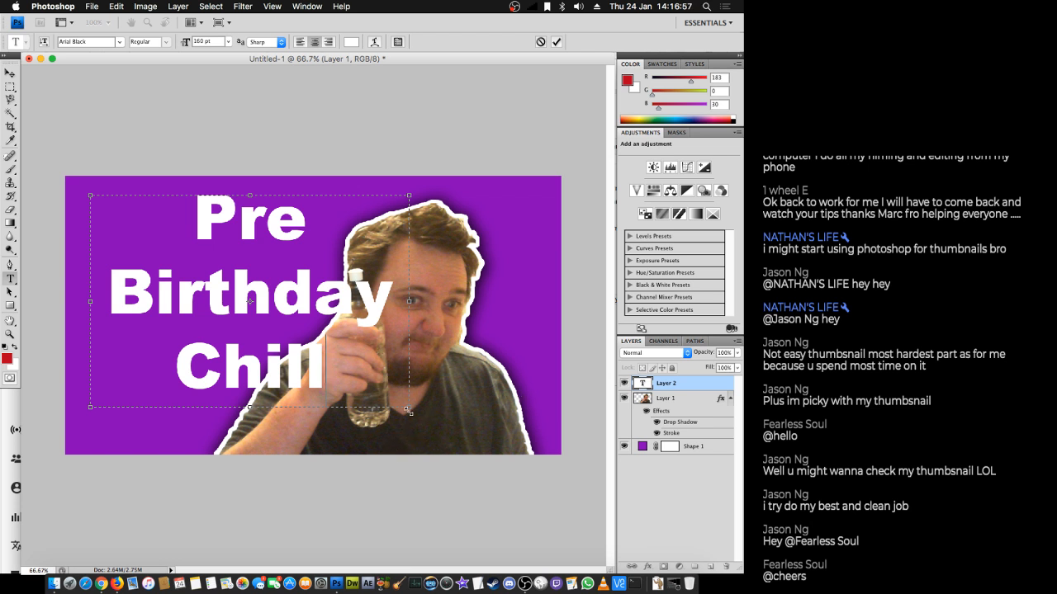
- Shift the slightly narrowed title text box toward the canvas's left edge and set all its text to 140 pt
left_click_drag(410, 412, 394, 412)
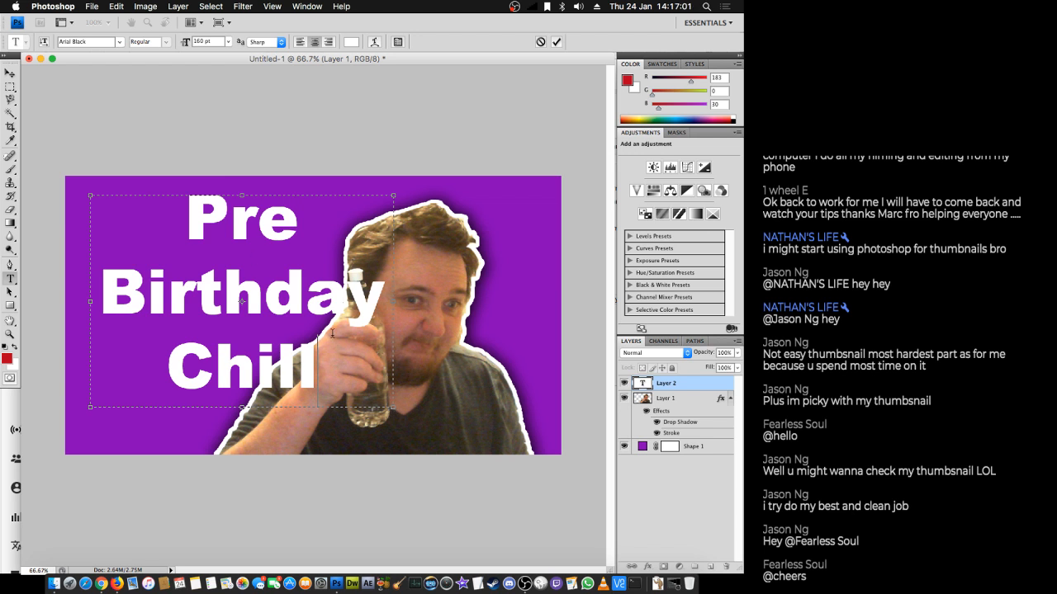
left_click_drag(215, 436, 196, 449)
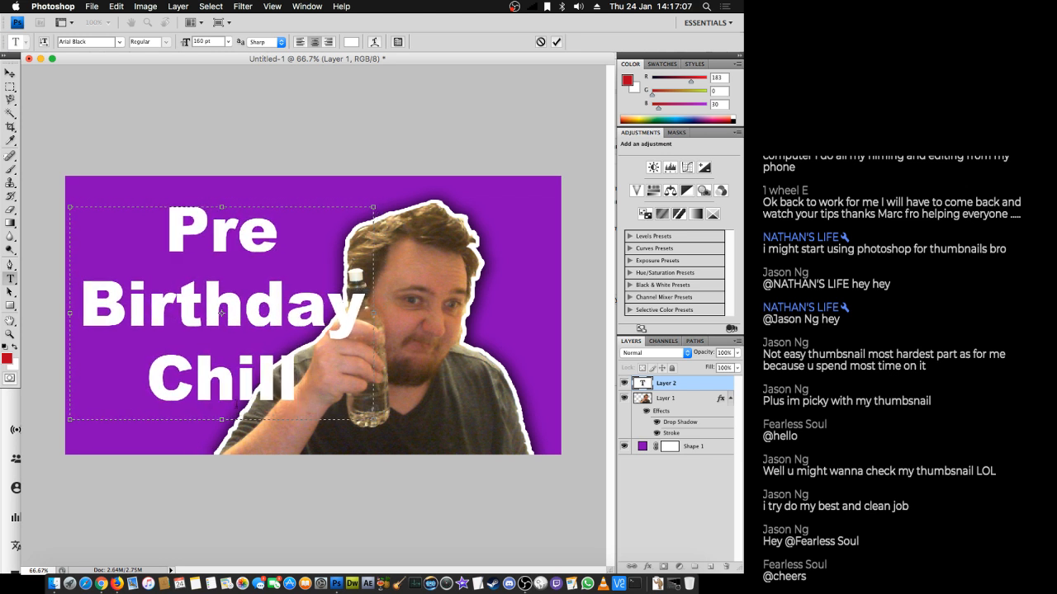
left_click_drag(309, 385, 98, 192)
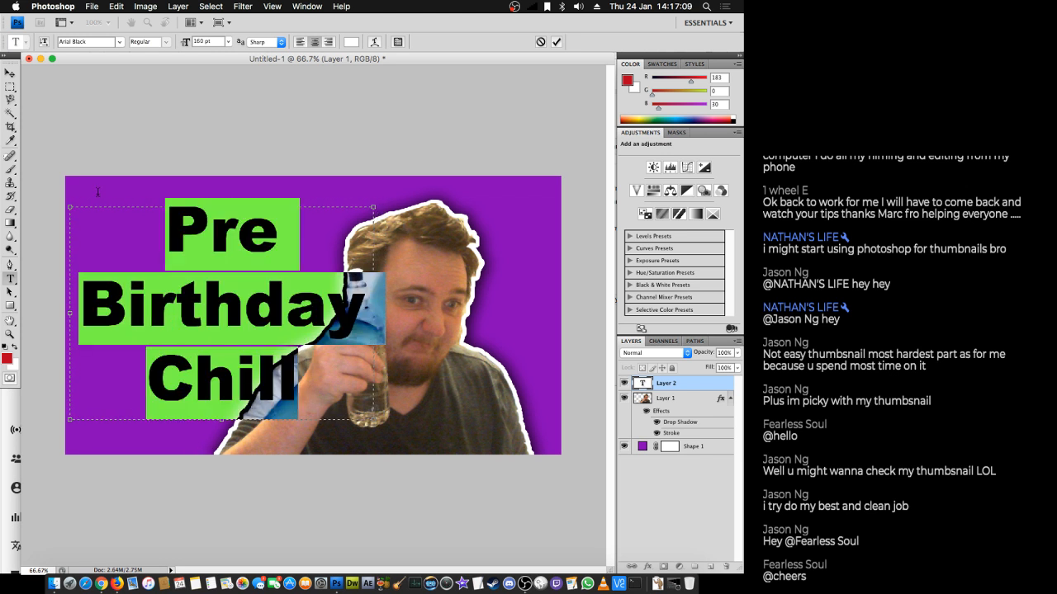
left_click(197, 41)
key("BackSpace")
type("4")
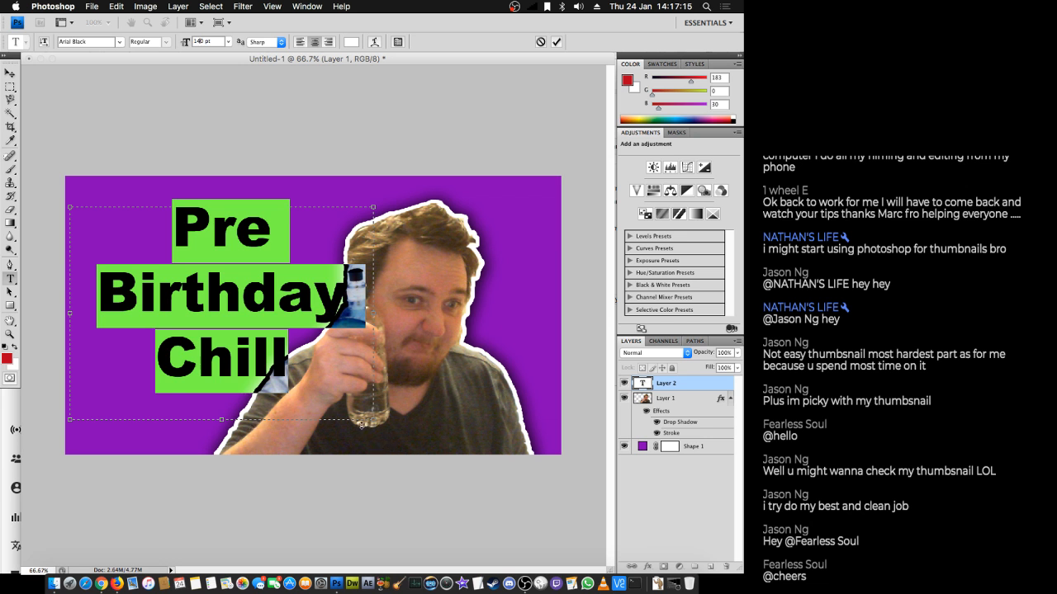
- Narrow the title text box further and lower it so the text is vertically centred beside the man
left_click_drag(373, 421, 338, 419)
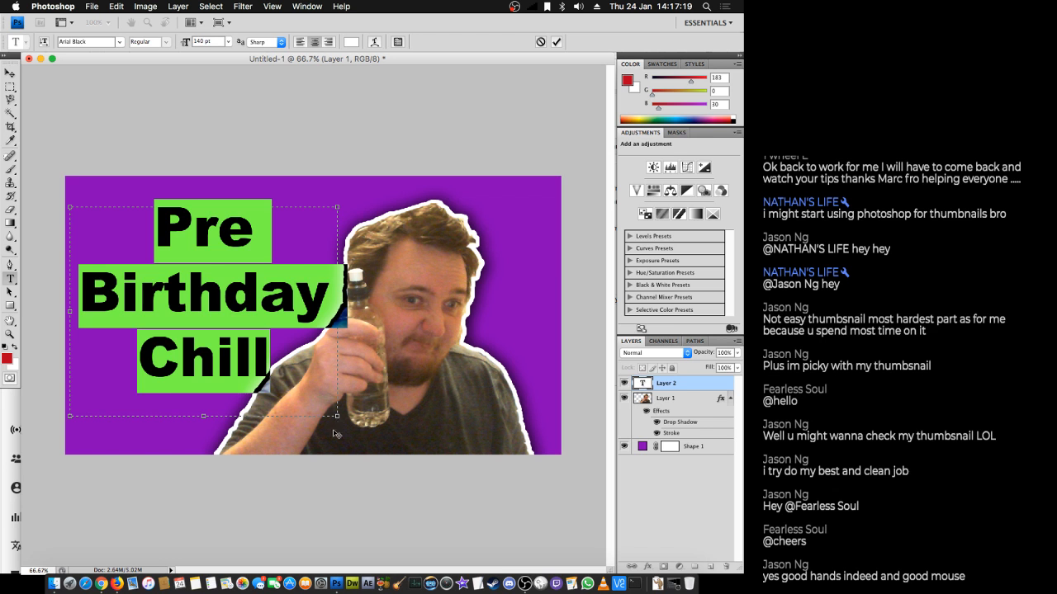
left_click_drag(298, 487, 296, 505)
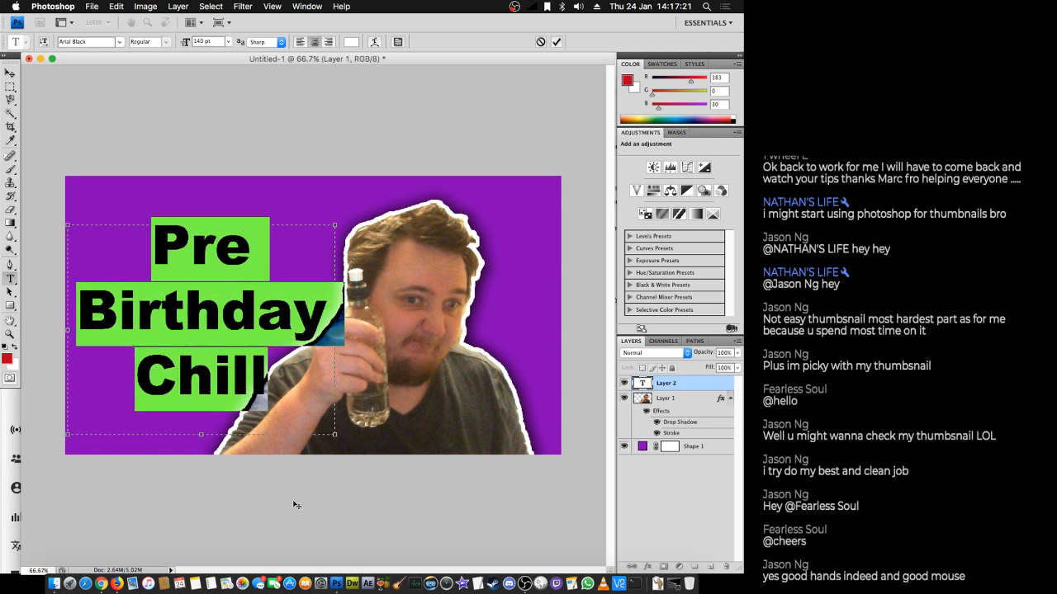
- Finish editing the "Pre Birthday Chill" text and move it slightly up beside the man's photo
left_click(689, 397)
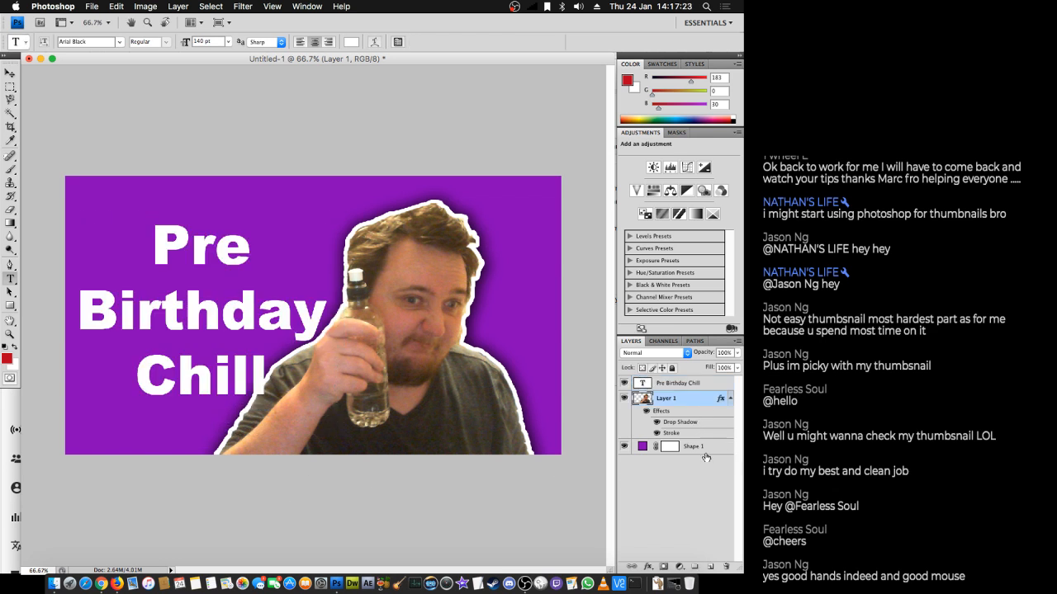
left_click(10, 74)
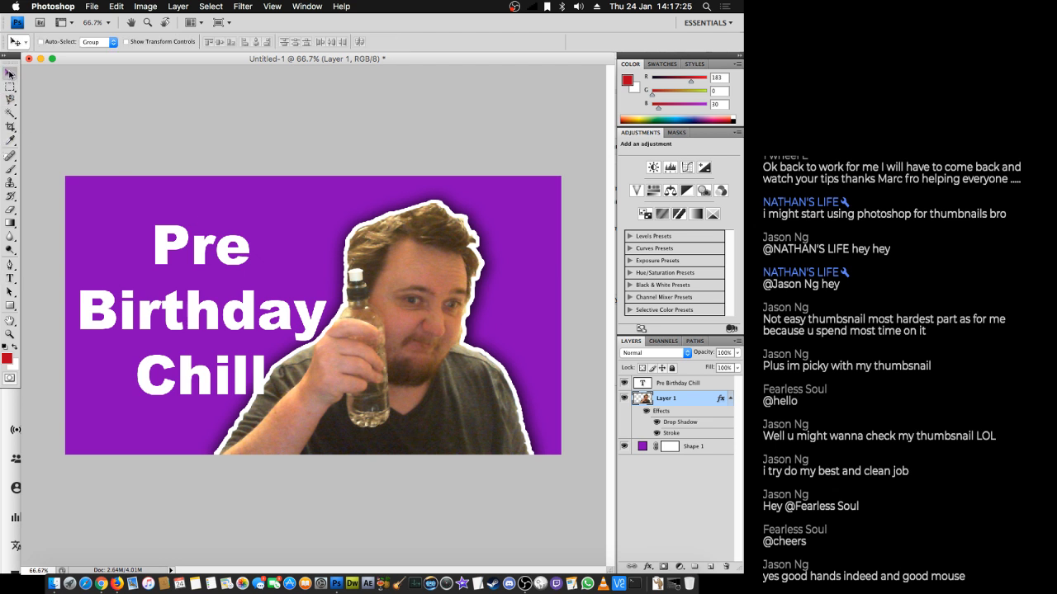
mouse_move(201, 324)
left_mouse_down()
mouse_move(198, 316)
mouse_move(218, 329)
left_mouse_up()
left_click(689, 383)
left_click_drag(215, 384, 218, 372)
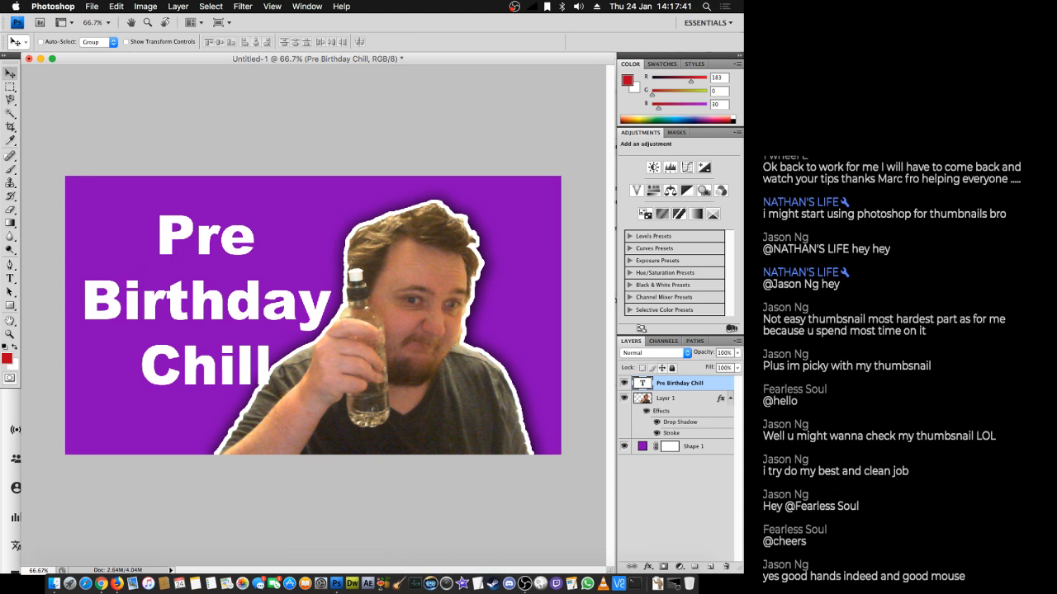
- Add a black outside stroke of 24 px to the "Pre Birthday Chill" text layer
right_click(700, 398)
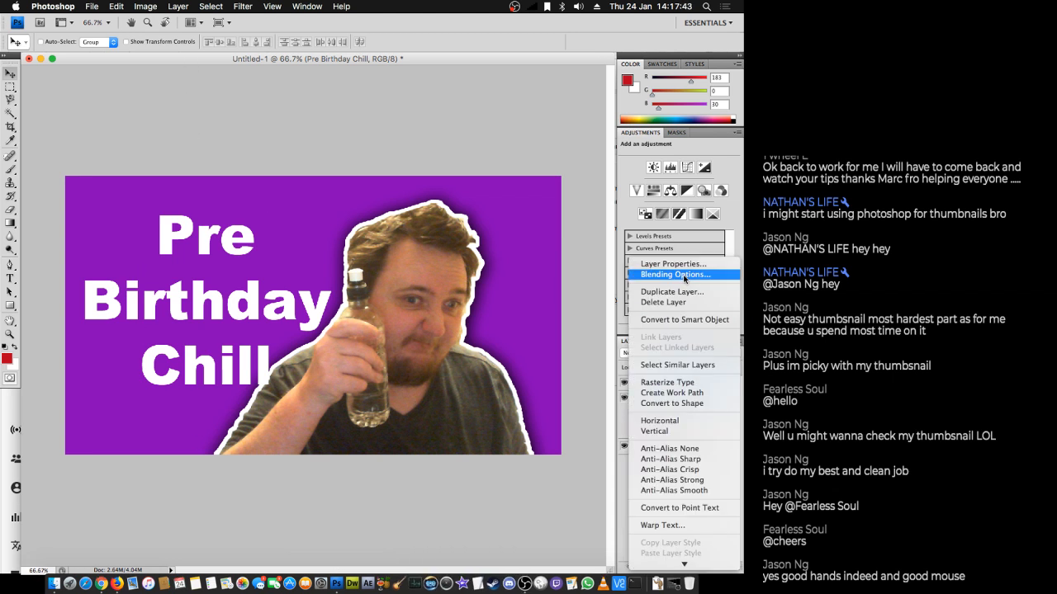
left_click(625, 325)
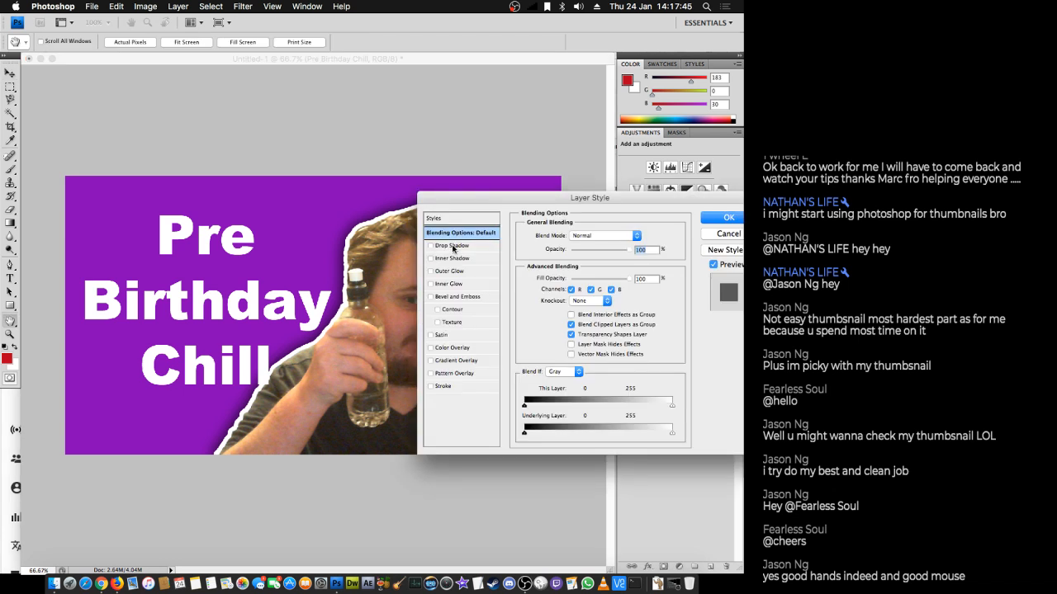
left_click(445, 386)
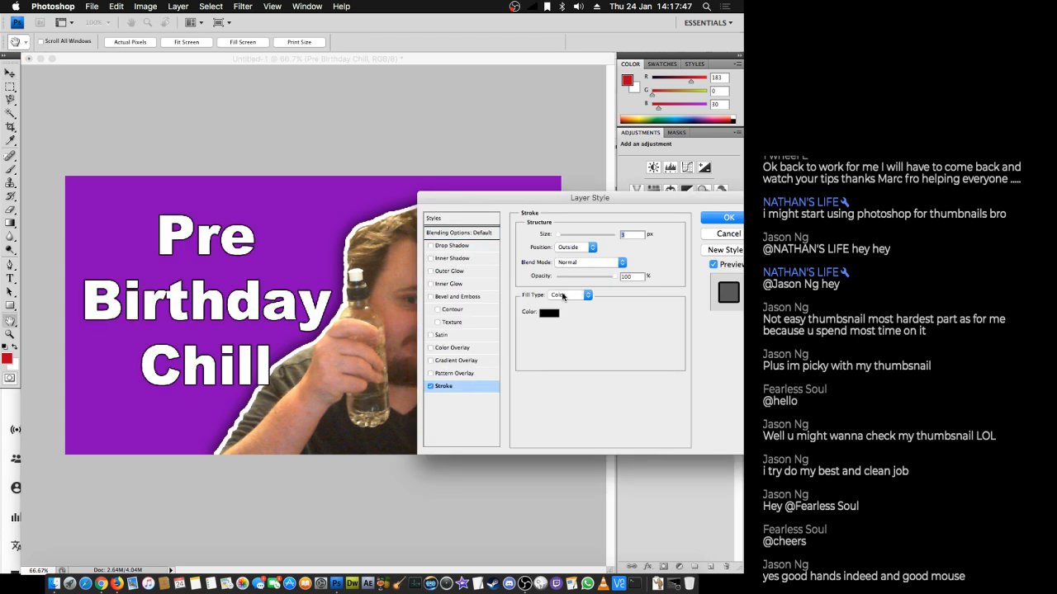
left_click_drag(568, 235, 566, 238)
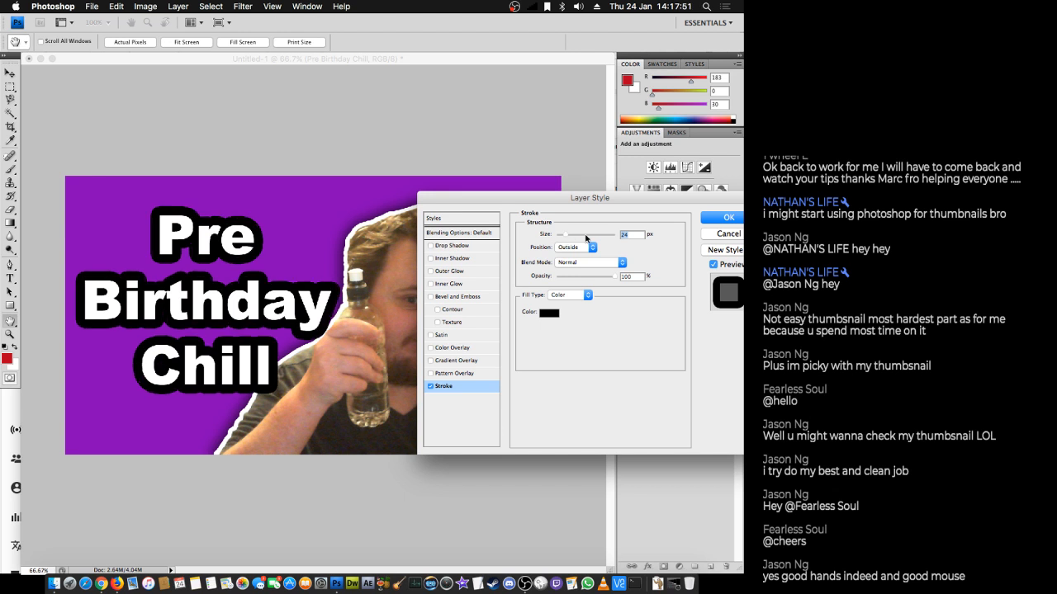
left_click(728, 217)
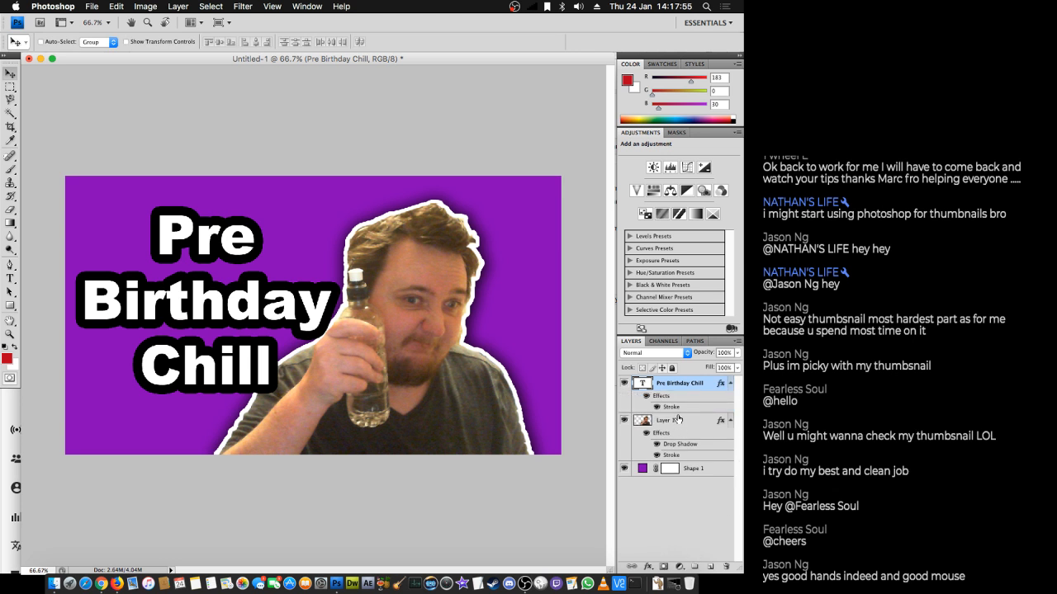
- Apply Auto Color to the man's photo on Layer 1
left_click(681, 425)
left_click(142, 7)
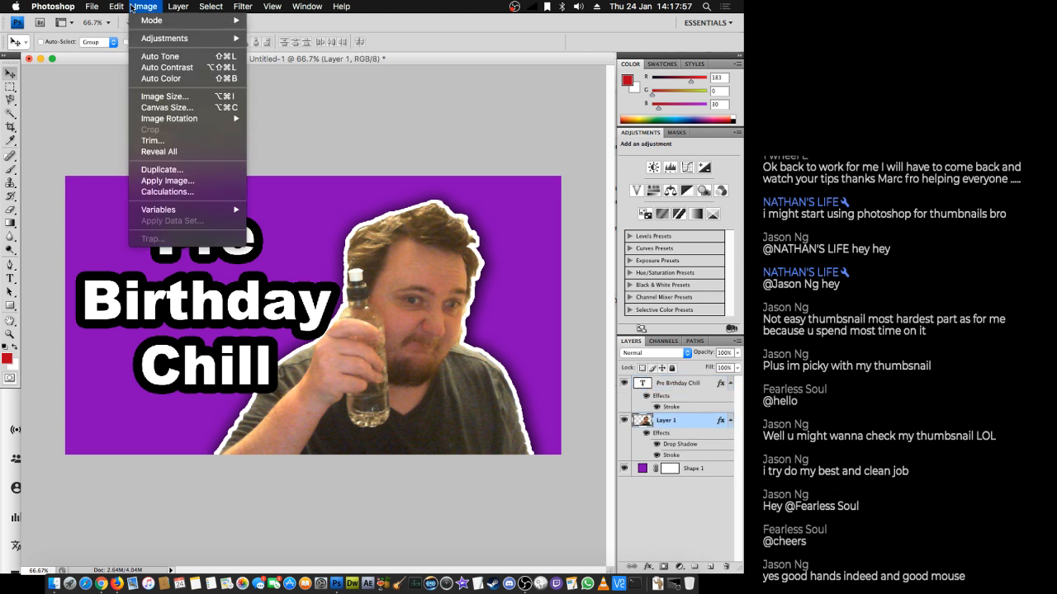
left_click(175, 79)
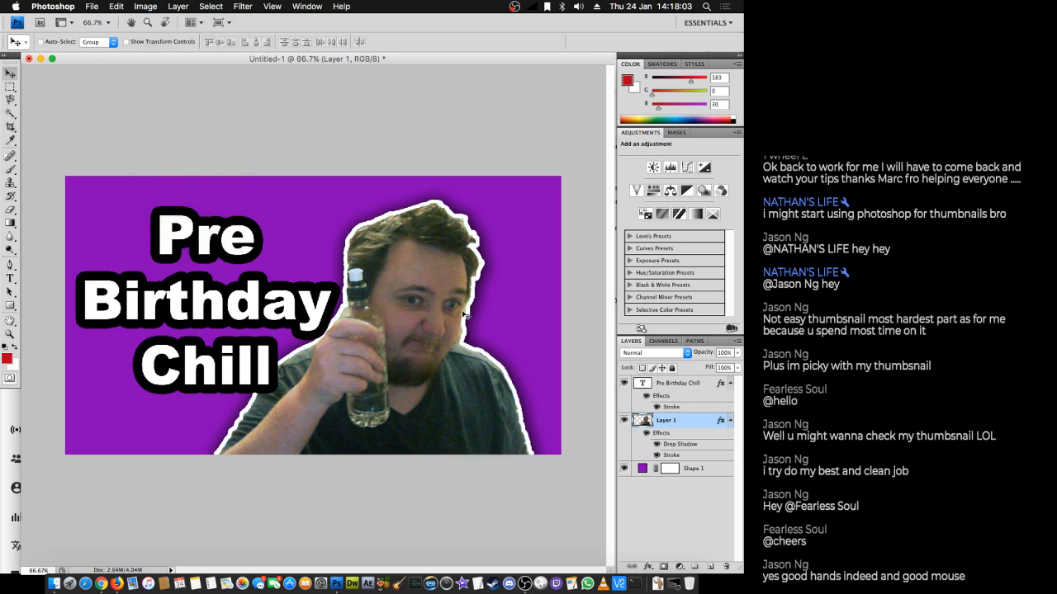
- Brighten the man's photo on Layer 1 with a Brightness/Contrast adjustment, setting brightness to 35
left_click(188, 5)
mouse_move(153, 7)
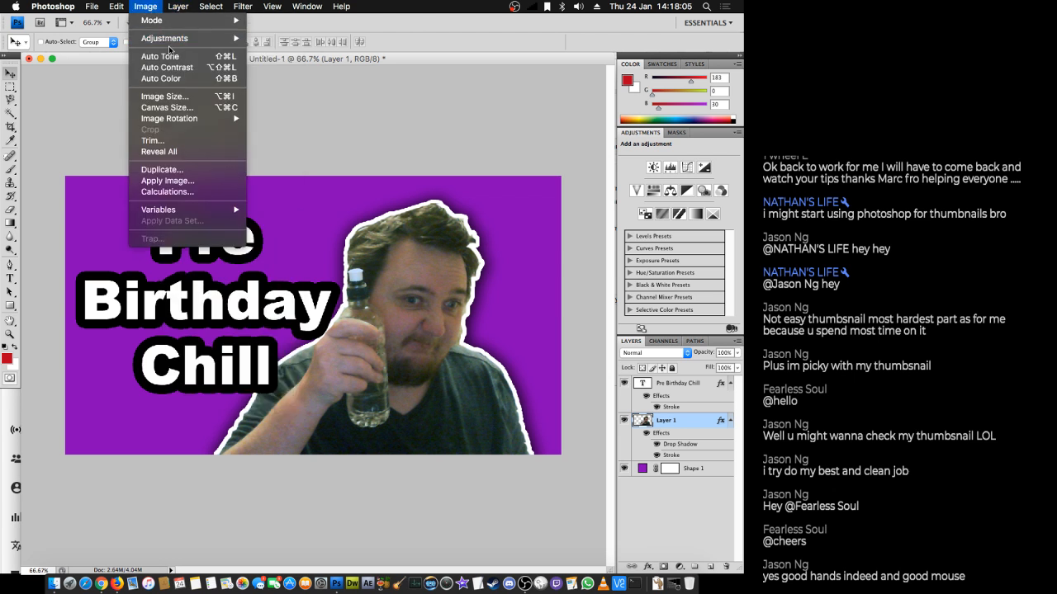
mouse_move(221, 42)
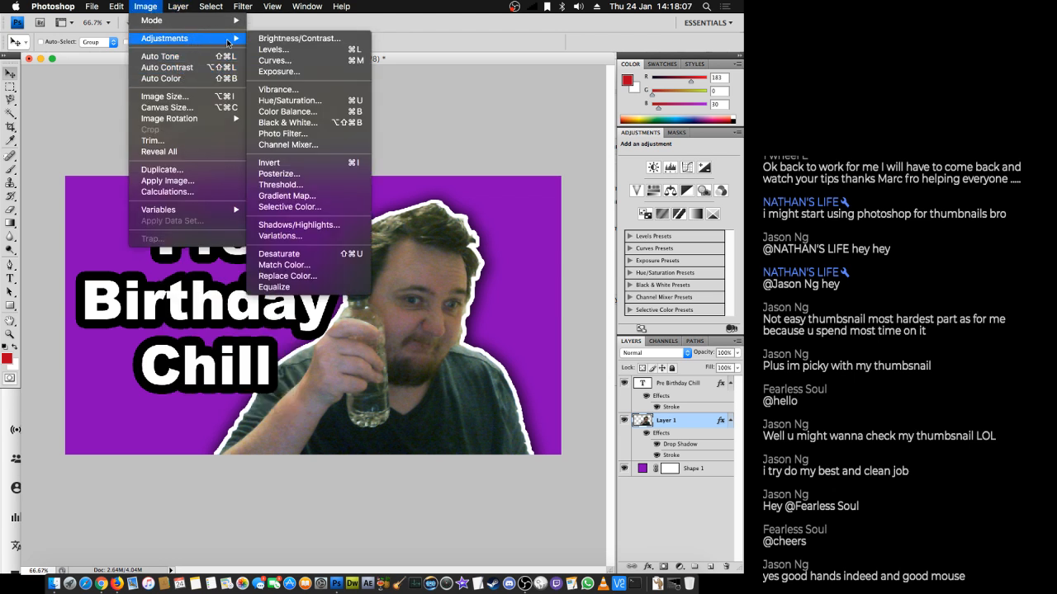
left_click(310, 39)
left_click_drag(584, 167, 599, 168)
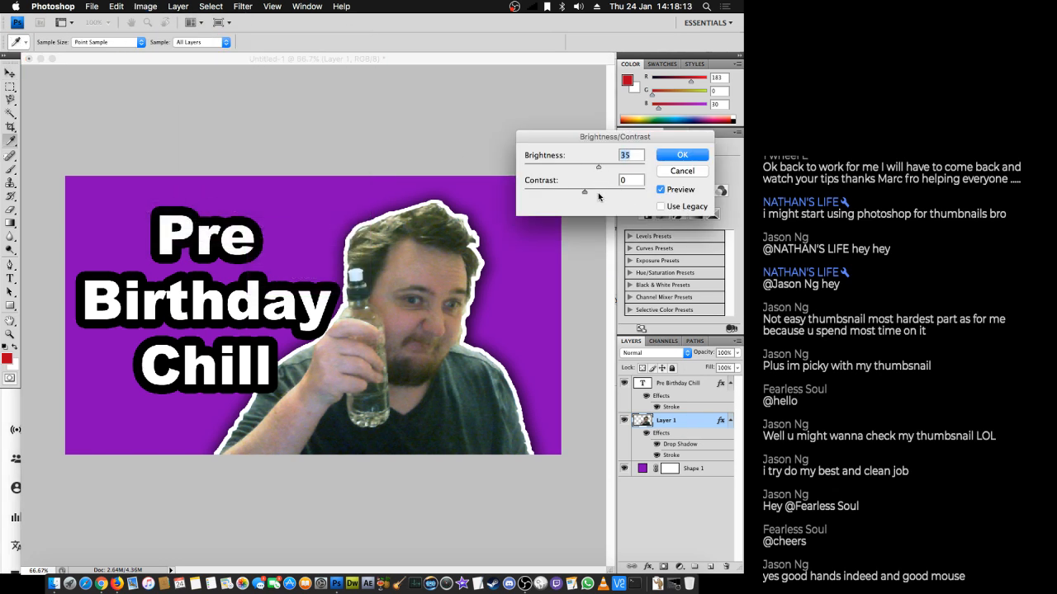
left_click(599, 195)
left_click(700, 156)
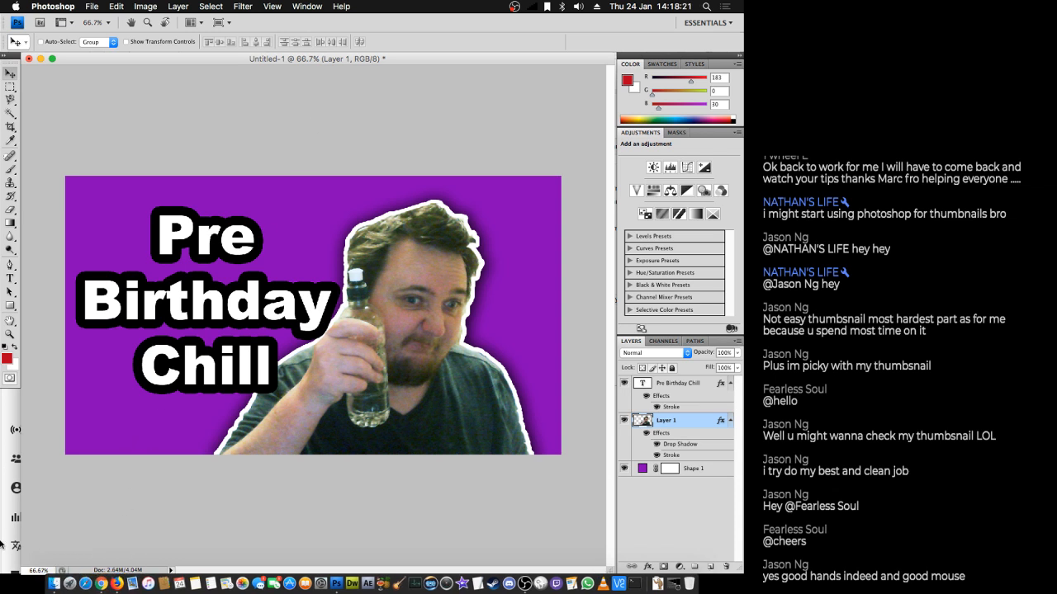
- Save the layered design as 23012019live.psd in the Thumbnails folder, in Photoshop format with Maximize Compatibility on
key("super+Tab")
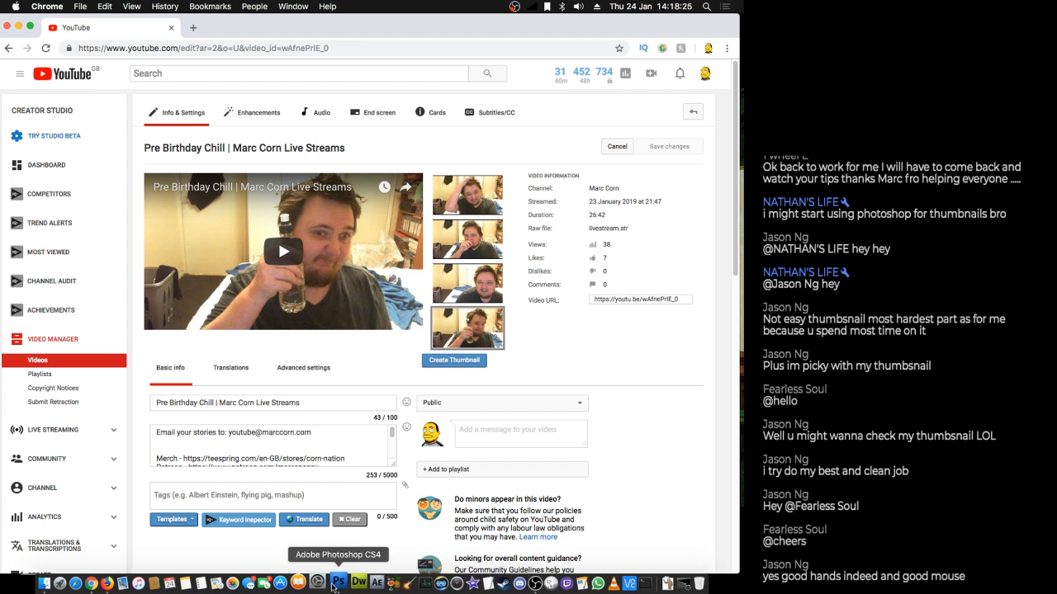
left_click(336, 583)
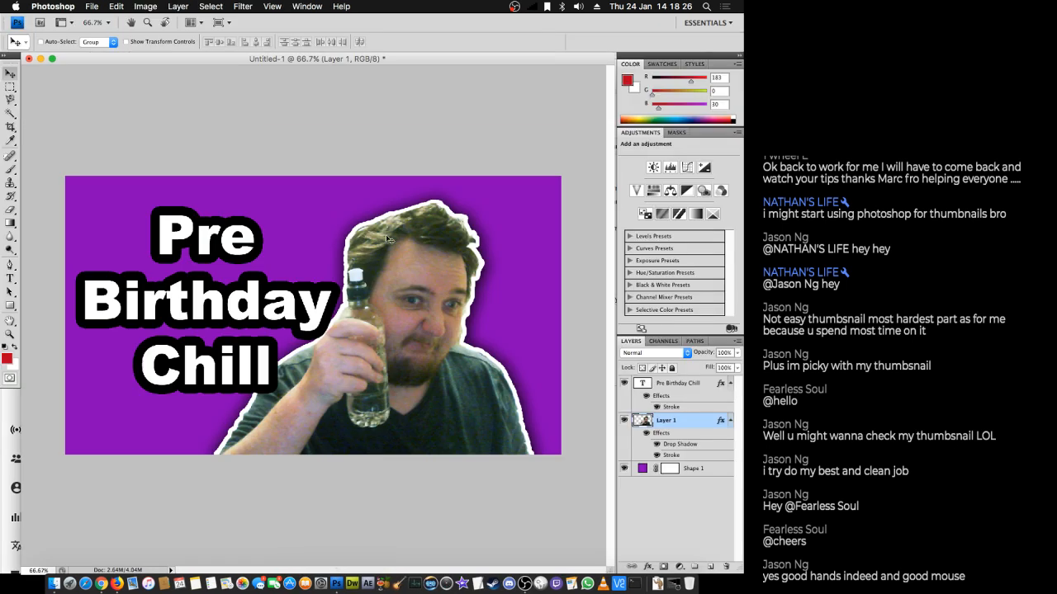
left_click(93, 6)
left_click(113, 145)
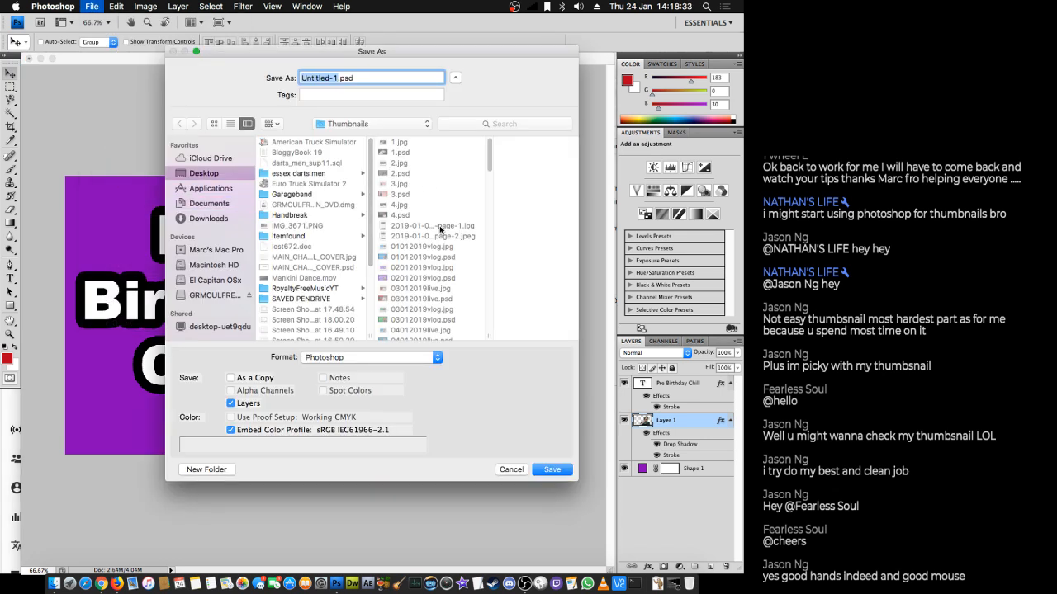
scroll(445, 280, "down", 5)
scroll(446, 295, "down", 3)
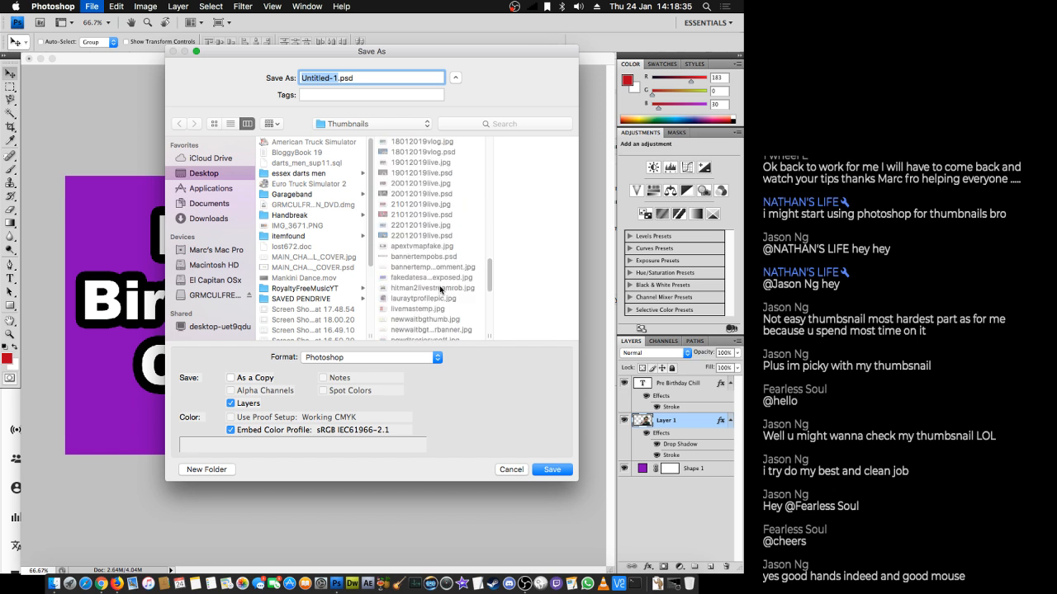
scroll(440, 288, "down", 3)
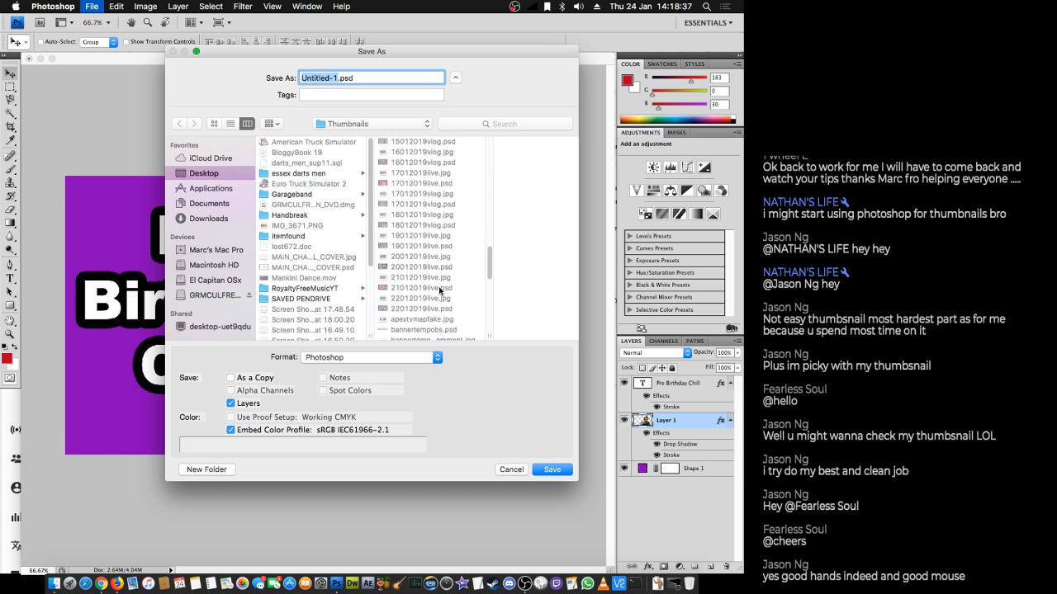
left_click(407, 306)
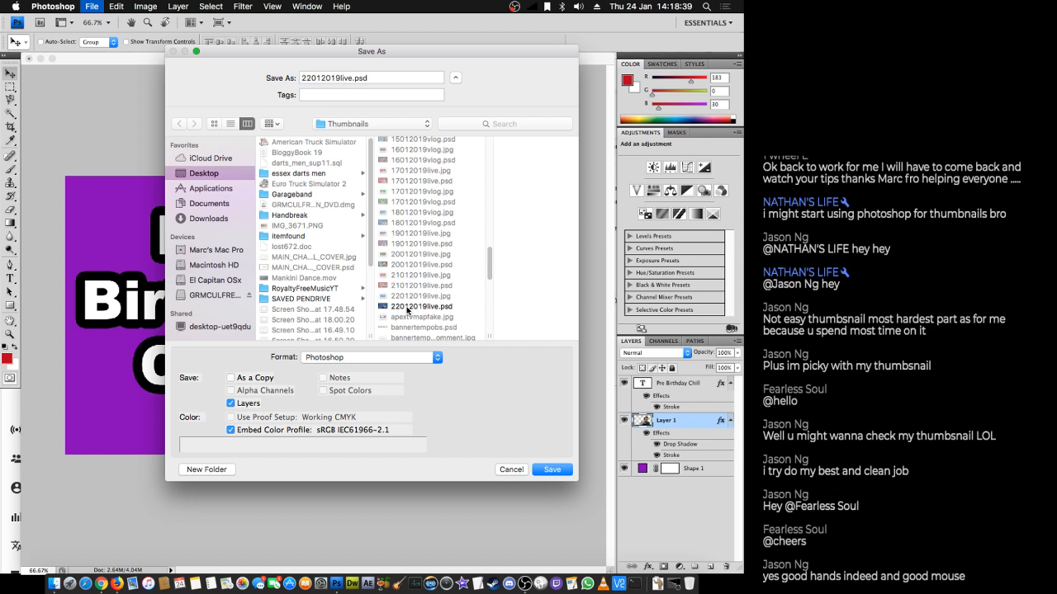
left_click(312, 77)
left_click(307, 77)
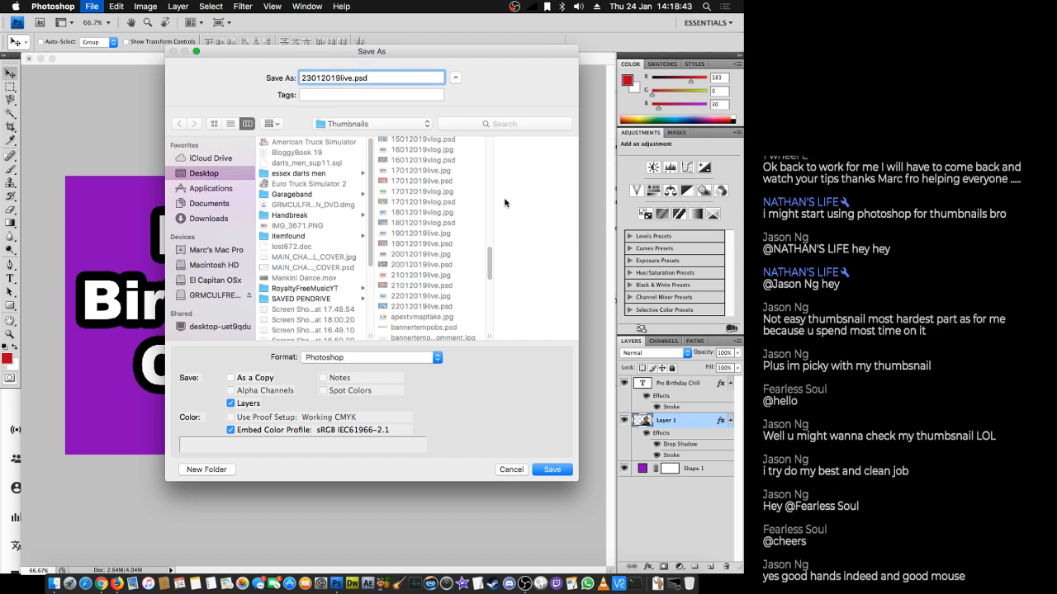
key("Return")
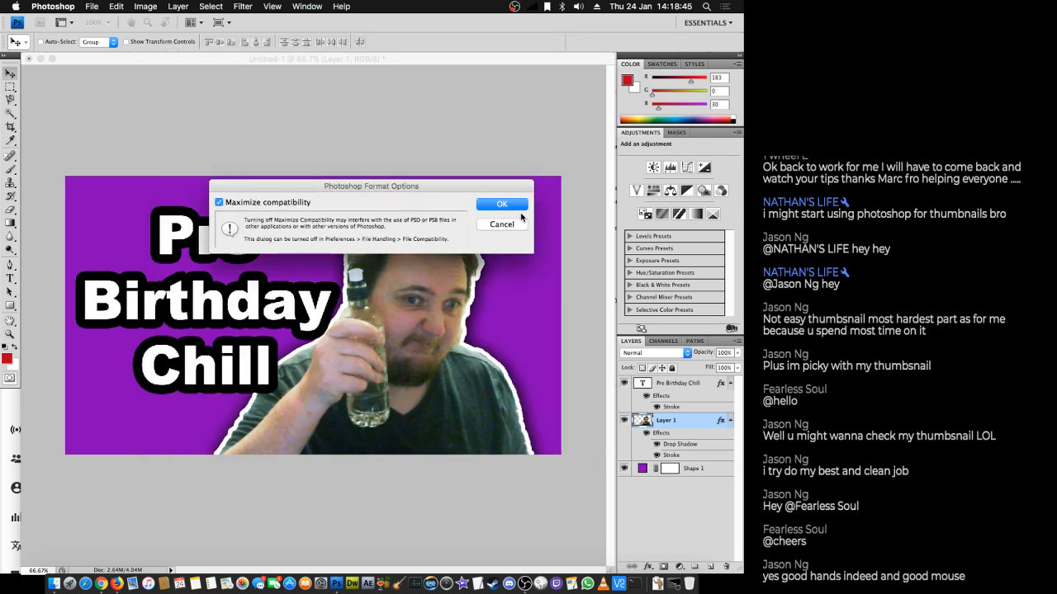
key("Return")
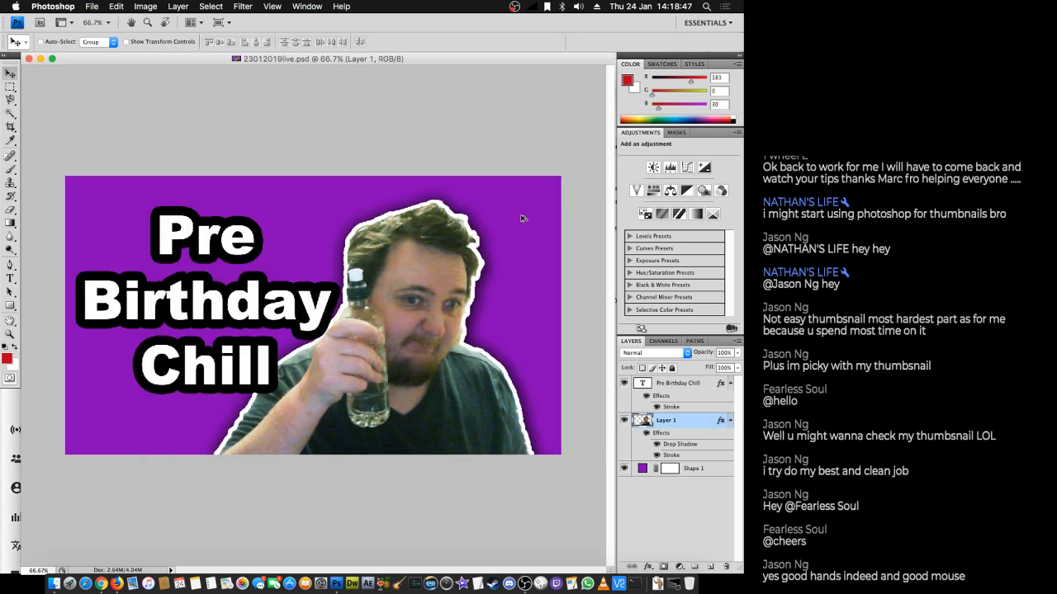
- Export the design for web as 23012019live.jpg, a JPEG at quality 100, in the Thumbnails folder, and close the document
key("super+alt+shift+s")
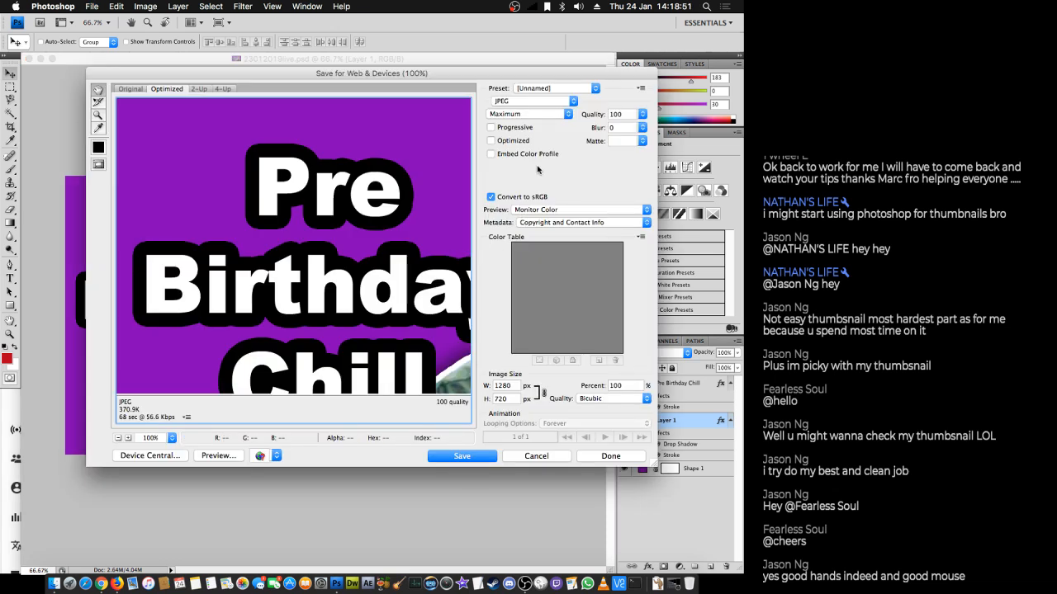
left_click_drag(407, 222, 281, 165)
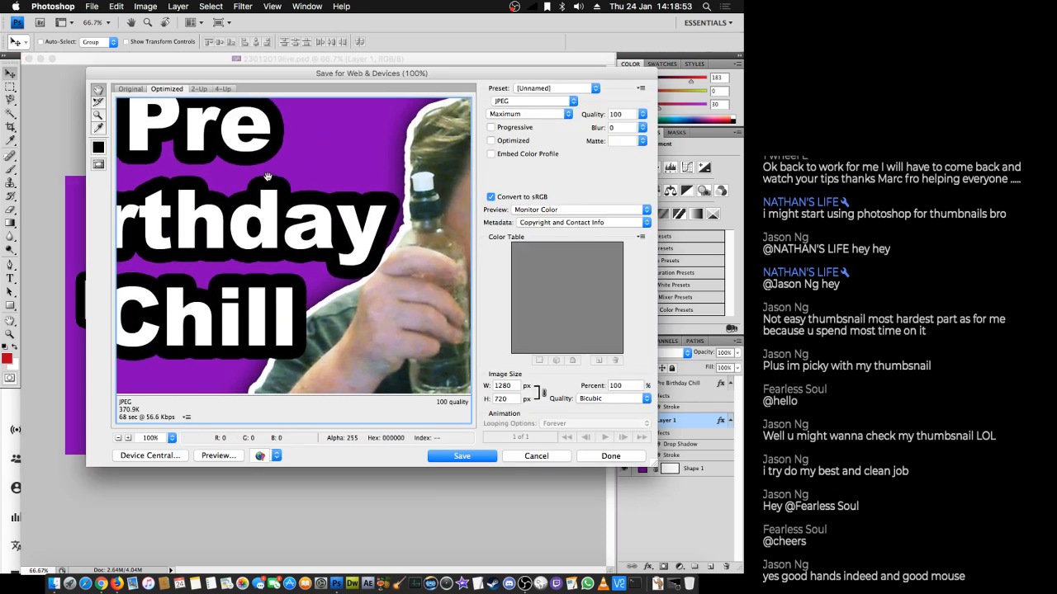
left_click(473, 459)
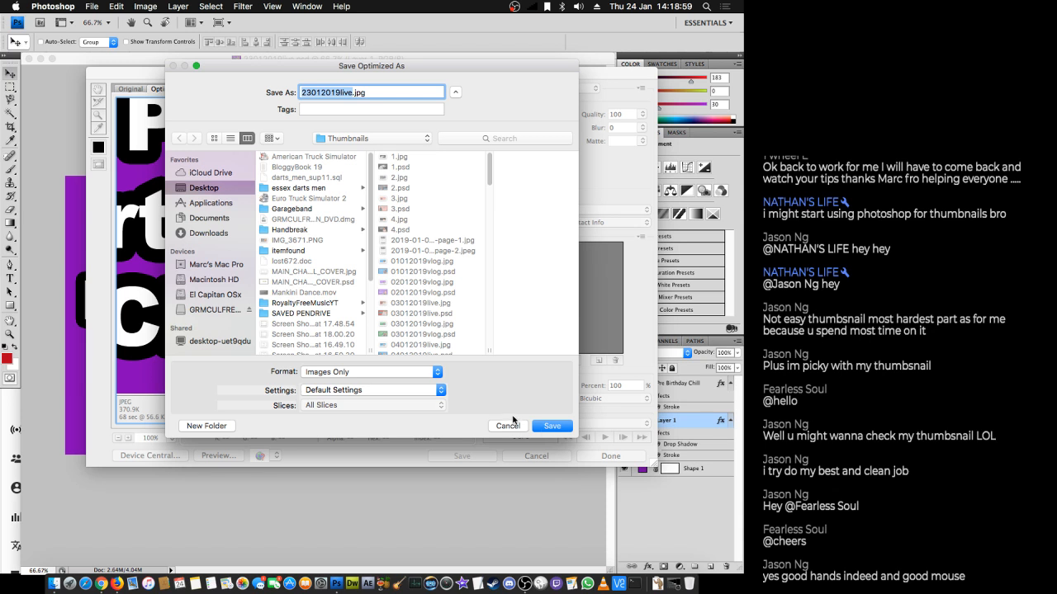
left_click(544, 427)
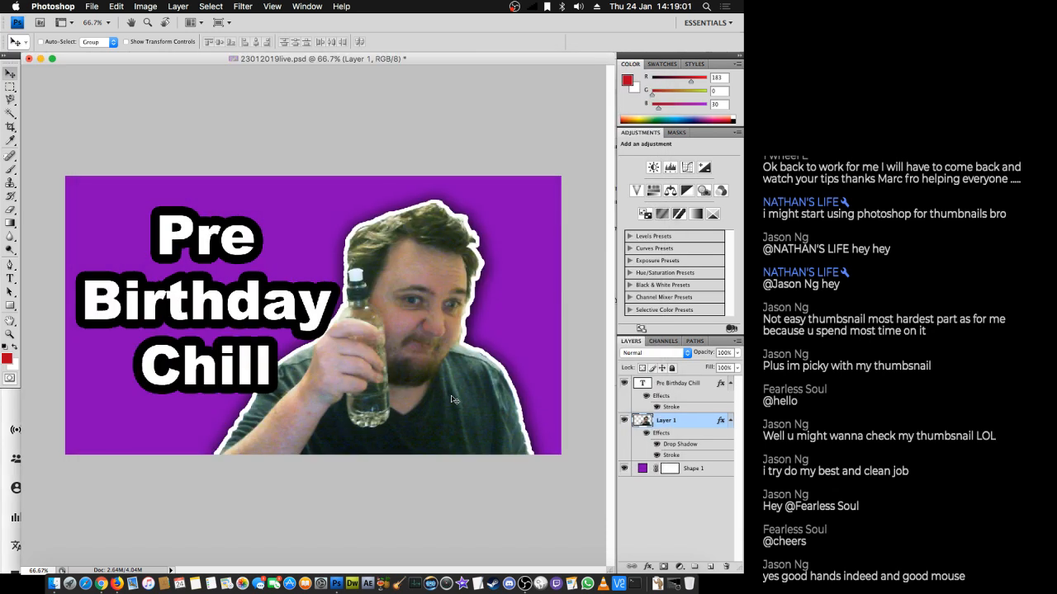
left_click(29, 58)
- Switch to YouTube in Chrome, upload 23012019live.jpg as the video's custom thumbnail, save the changes and reload the page
left_click(520, 395)
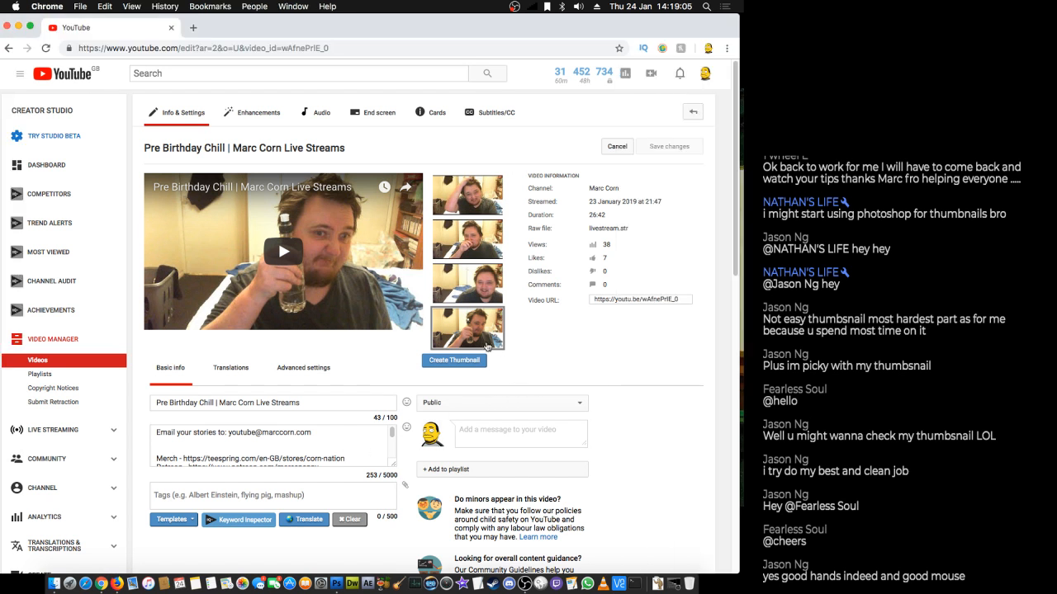
left_click(472, 338)
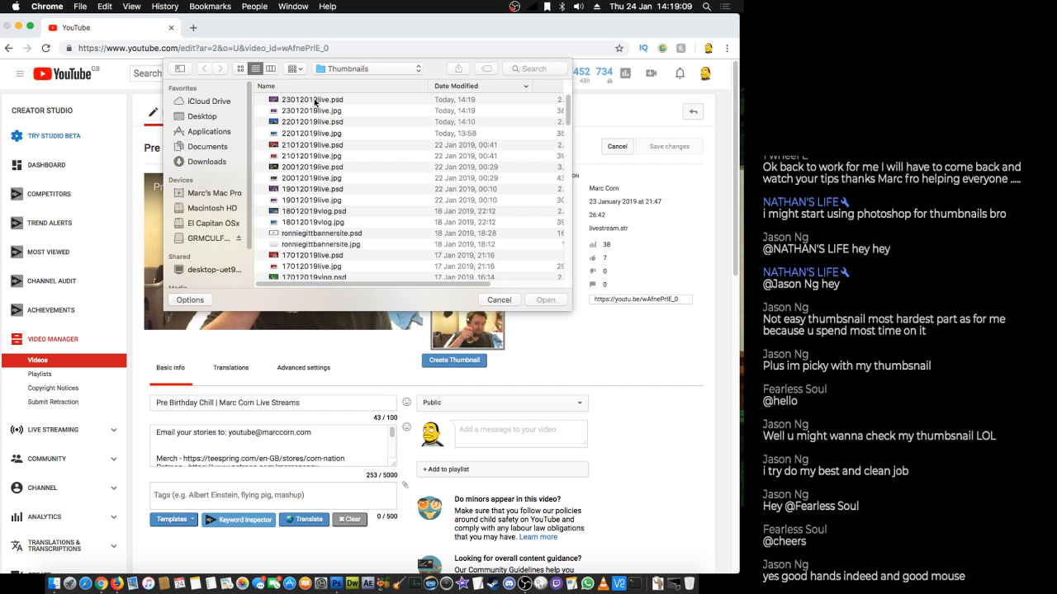
double_click(329, 112)
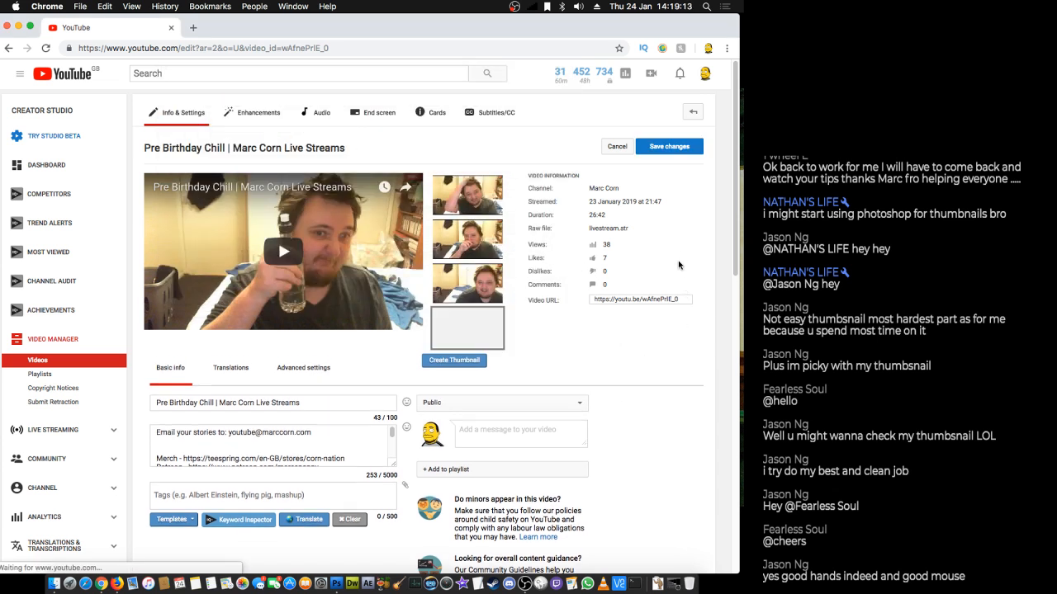
left_click(669, 146)
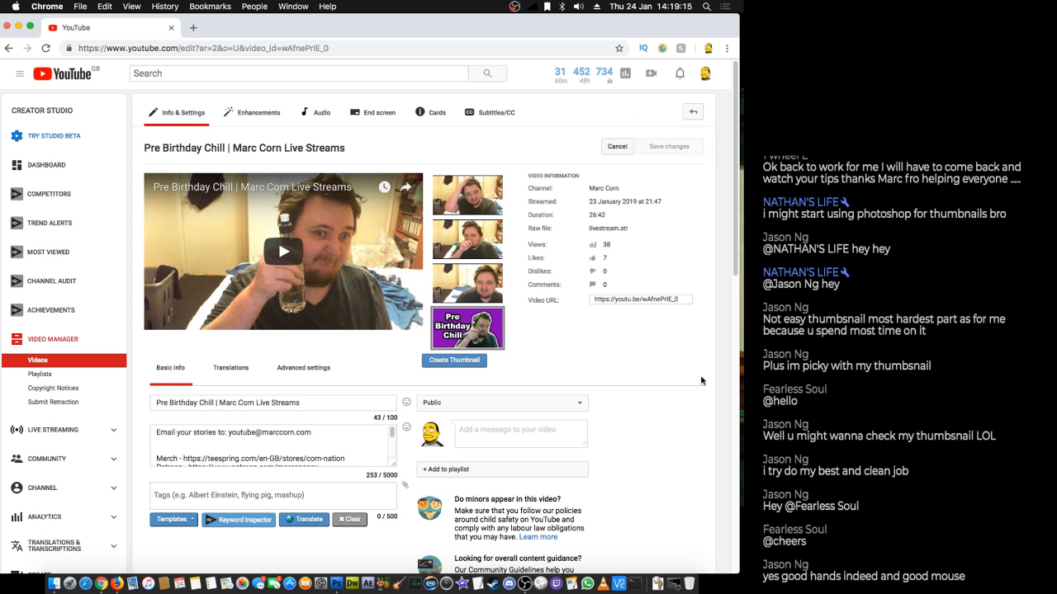
right_click(606, 330)
left_click(635, 360)
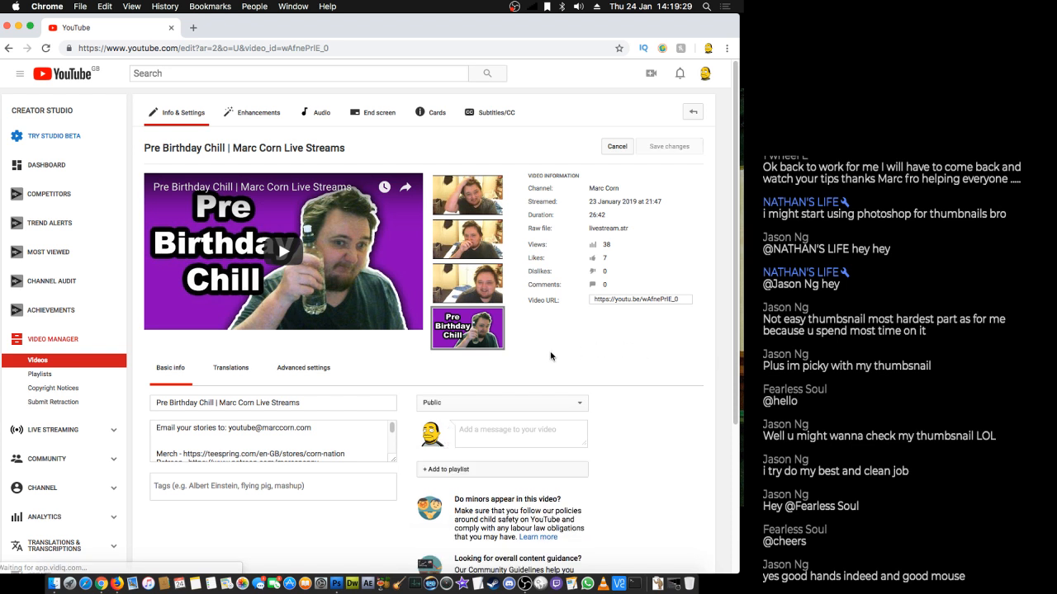
- Add the video to the Live Streams and 2019 Daily Vlogs playlists
left_click(441, 470)
left_click(458, 522)
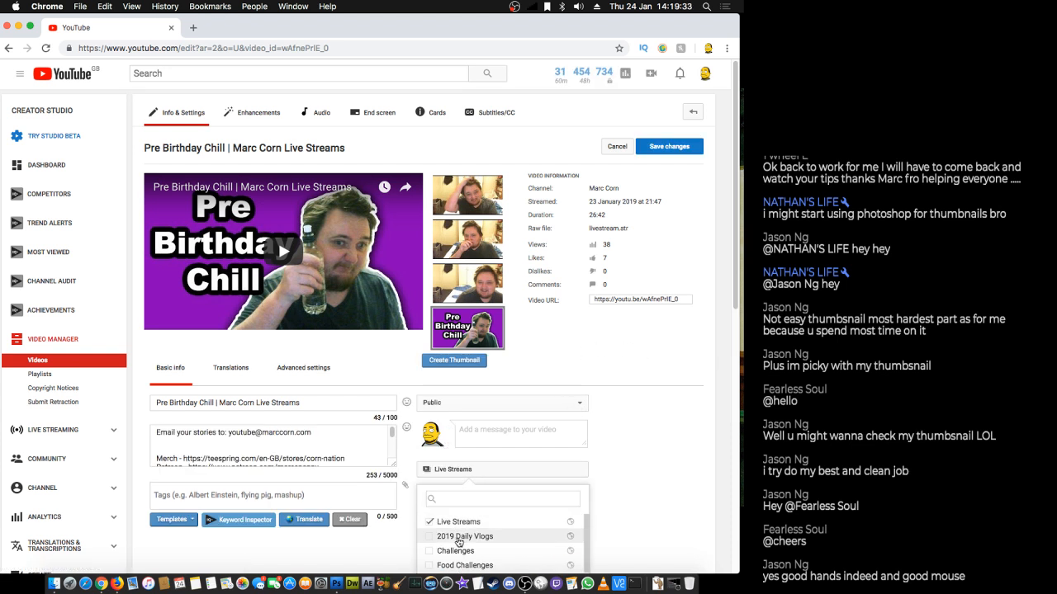
left_click(512, 536)
left_click(666, 457)
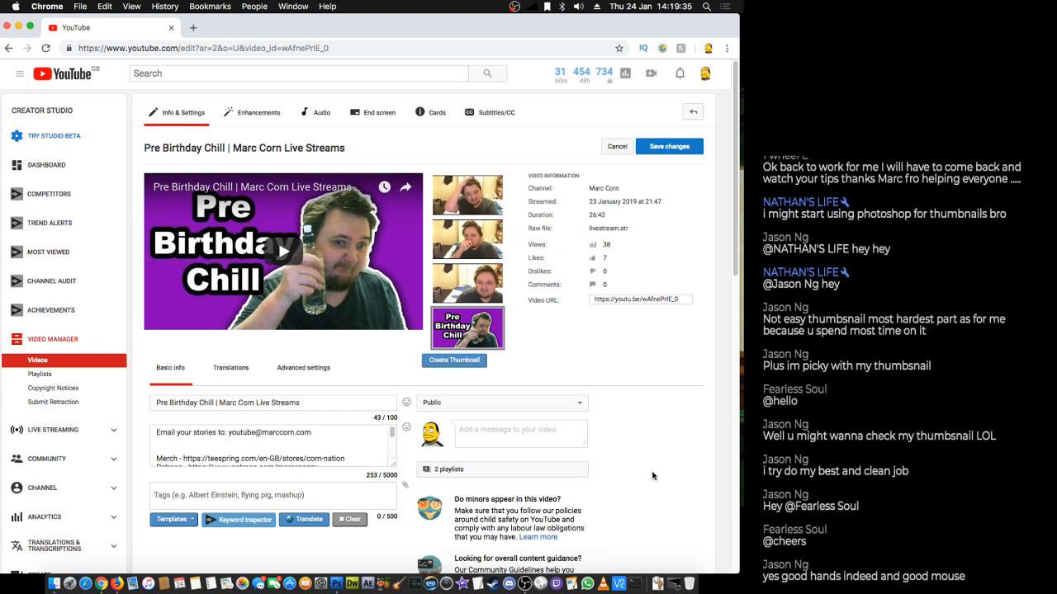
scroll(648, 483, "down", 3)
scroll(643, 484, "down", 5)
scroll(642, 484, "up", 3)
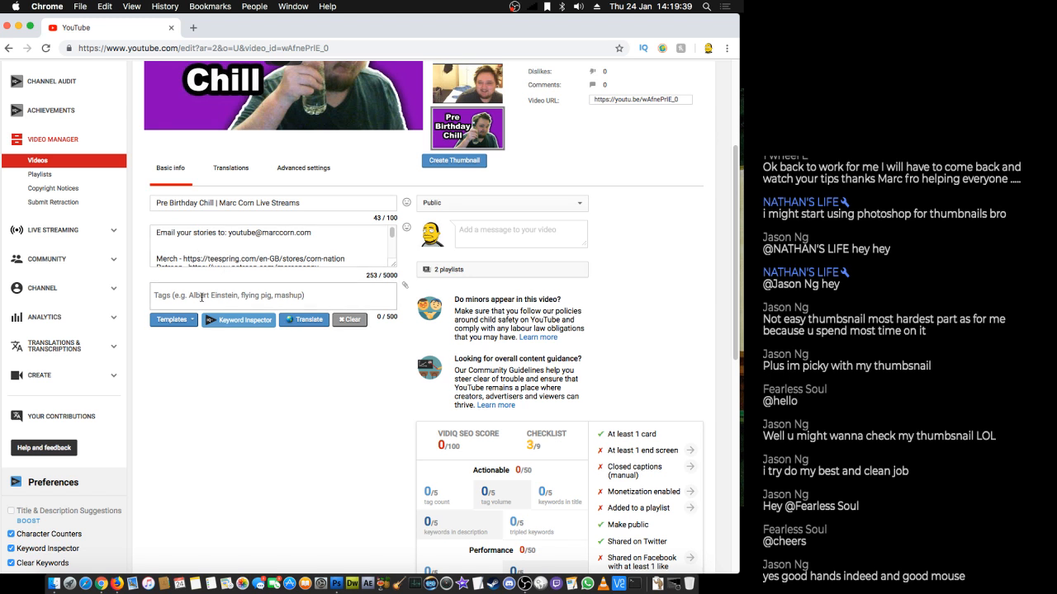
- Add the line "Pre birthday live stream chill." at the start of the video description, with blank lines separating it from the existing text
left_click(158, 234)
key("Return")
key("Return")
key("Return")
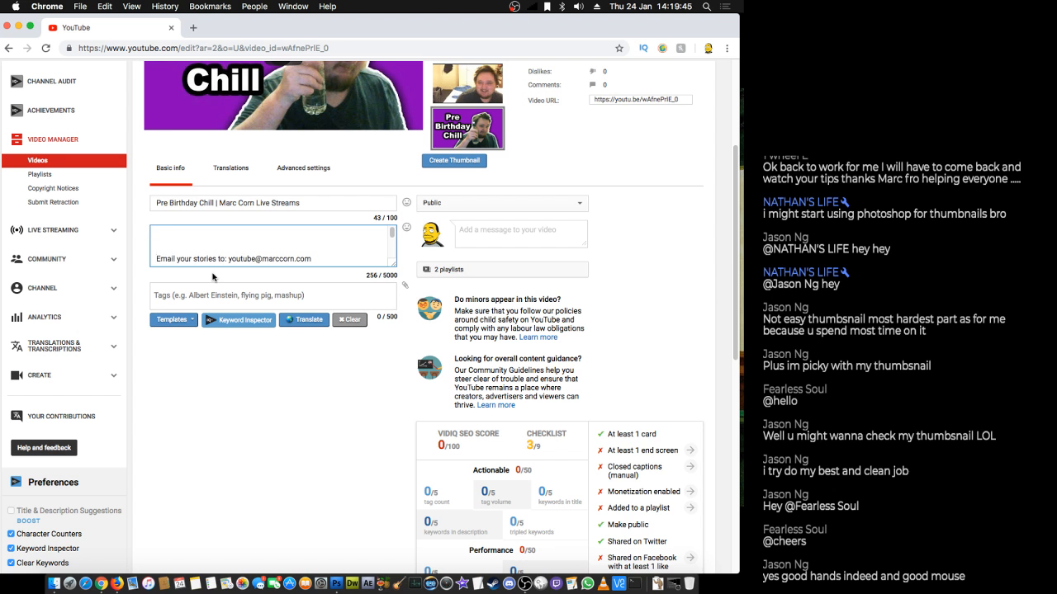
type("Pre birthday live stream chill.")
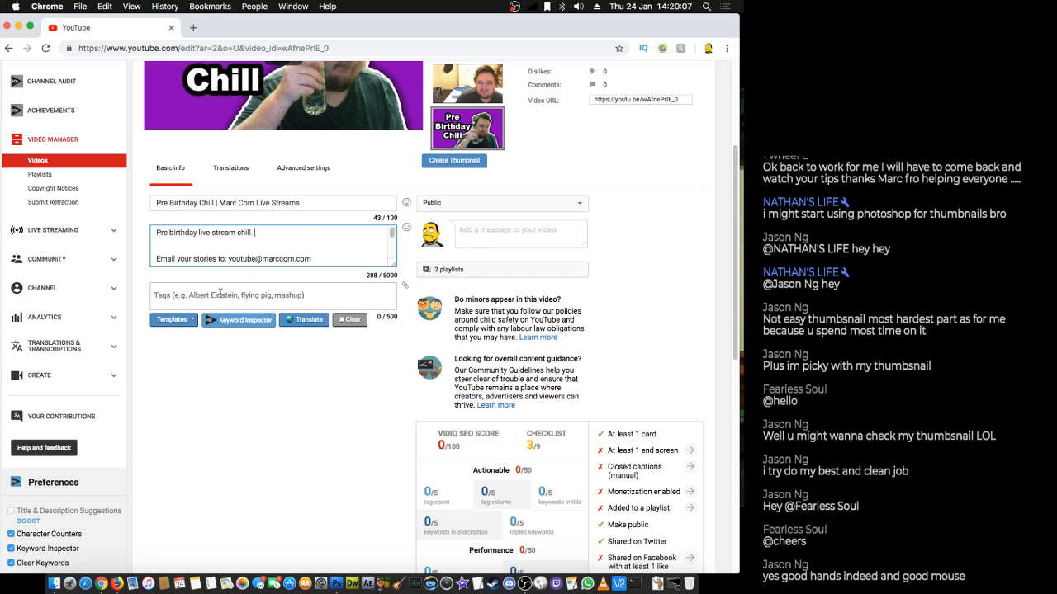
- Add the tags "pre birthday", chosen from the suggestions, and "birthday chill" to the video
left_click(219, 295)
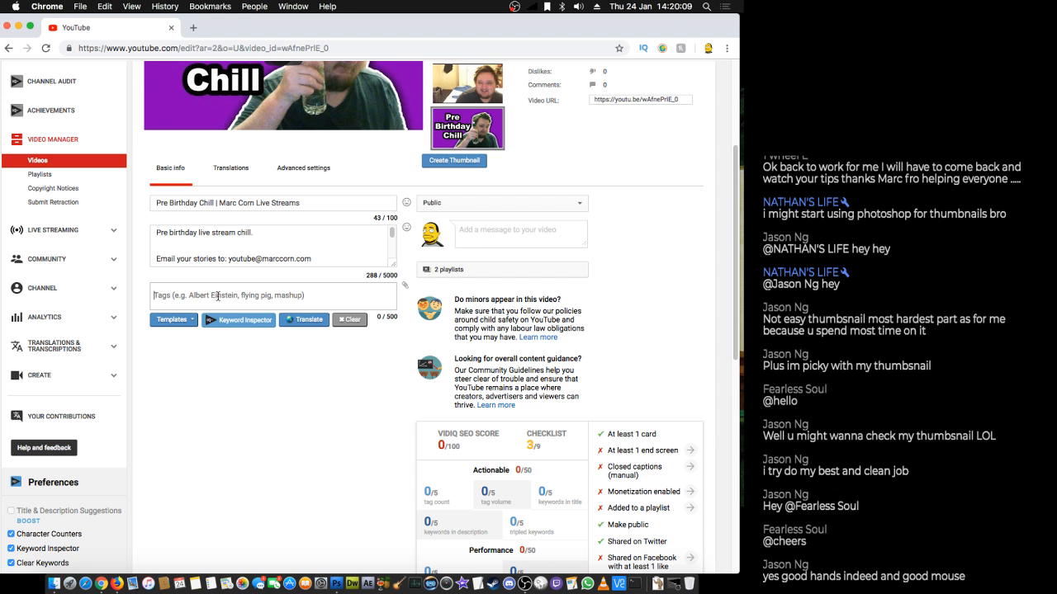
type("pre")
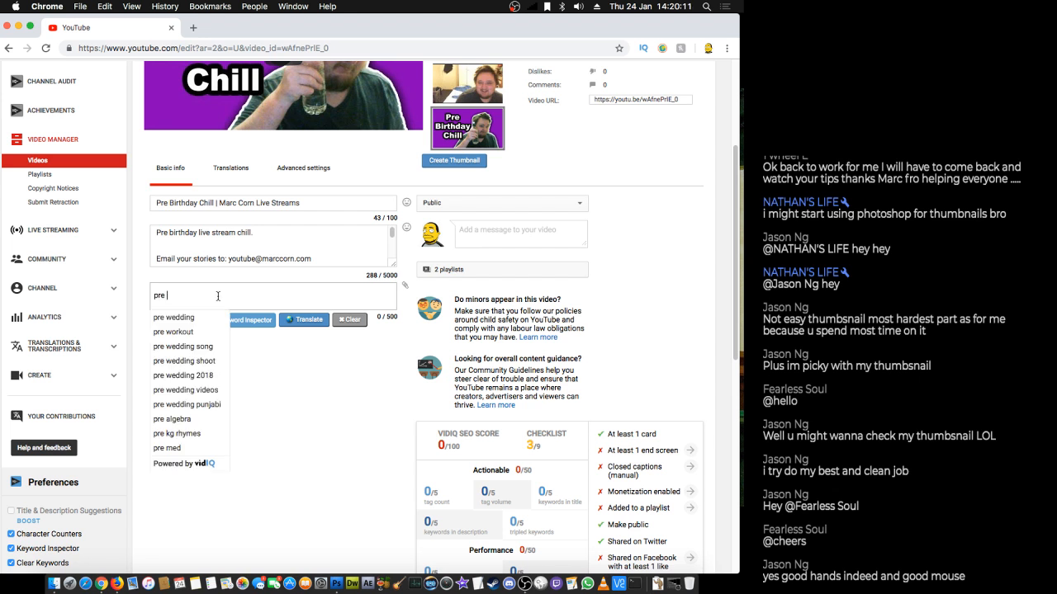
type(" birth")
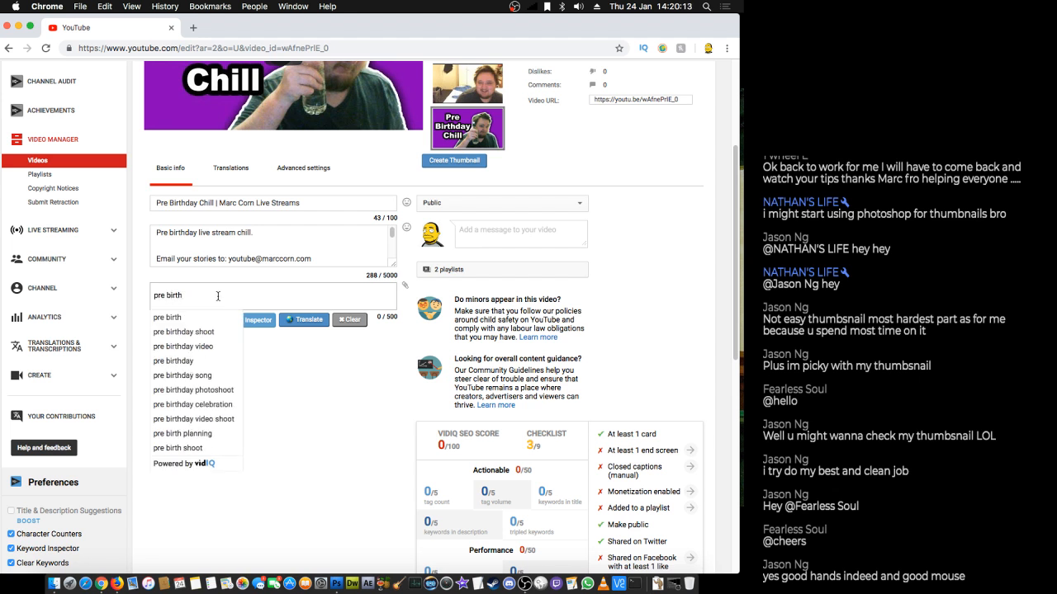
left_click(187, 361)
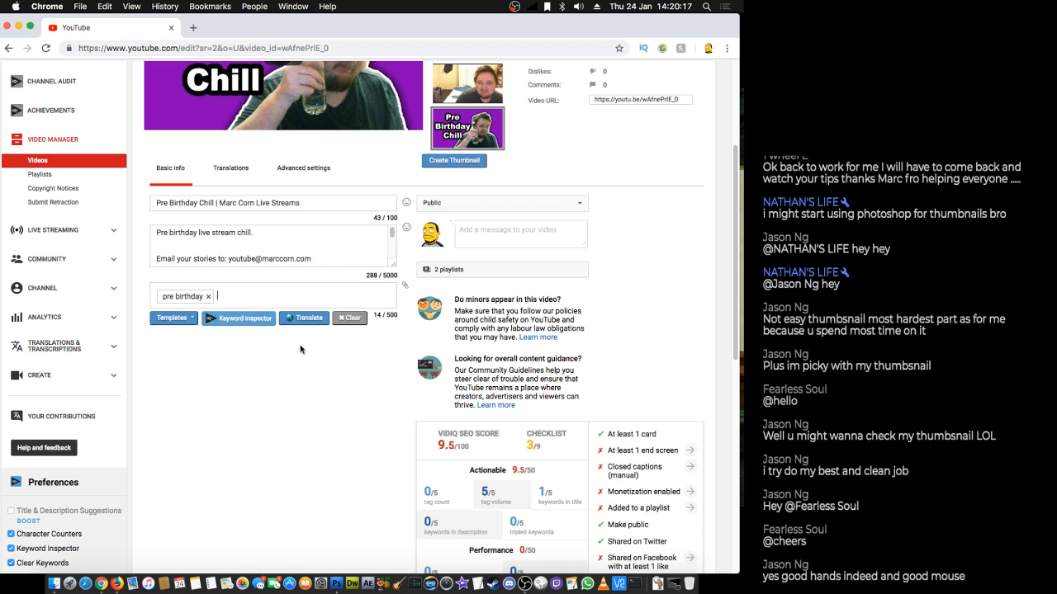
type("birtho")
key("BackSpace")
type("day")
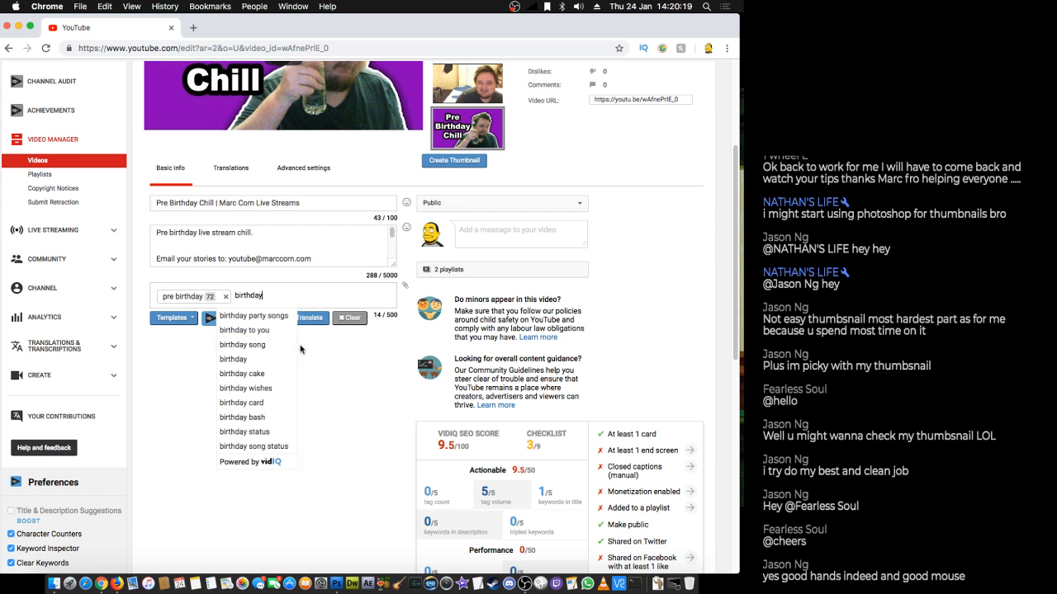
type(" chill")
key("Return")
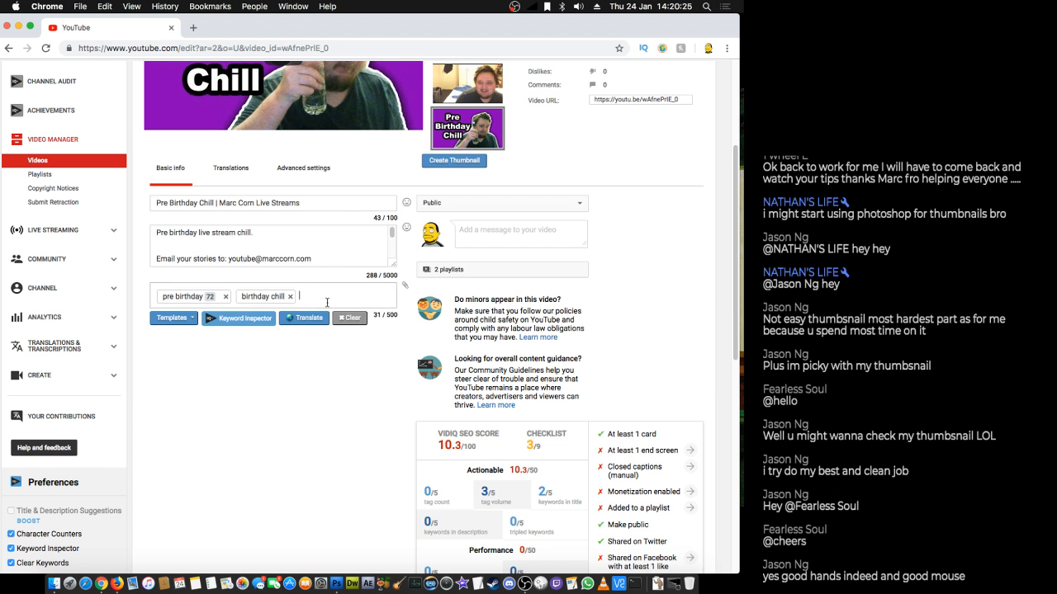
- Add "chilled birthday" as another tag for the video
type("pre")
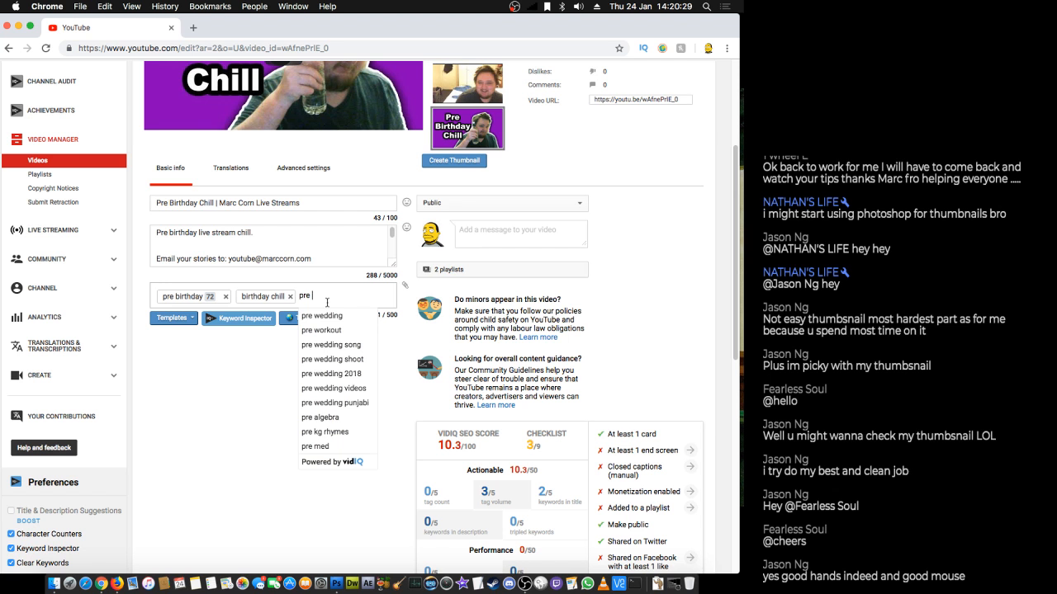
key("BackSpace")
key("BackSpace")
key("BackSpace")
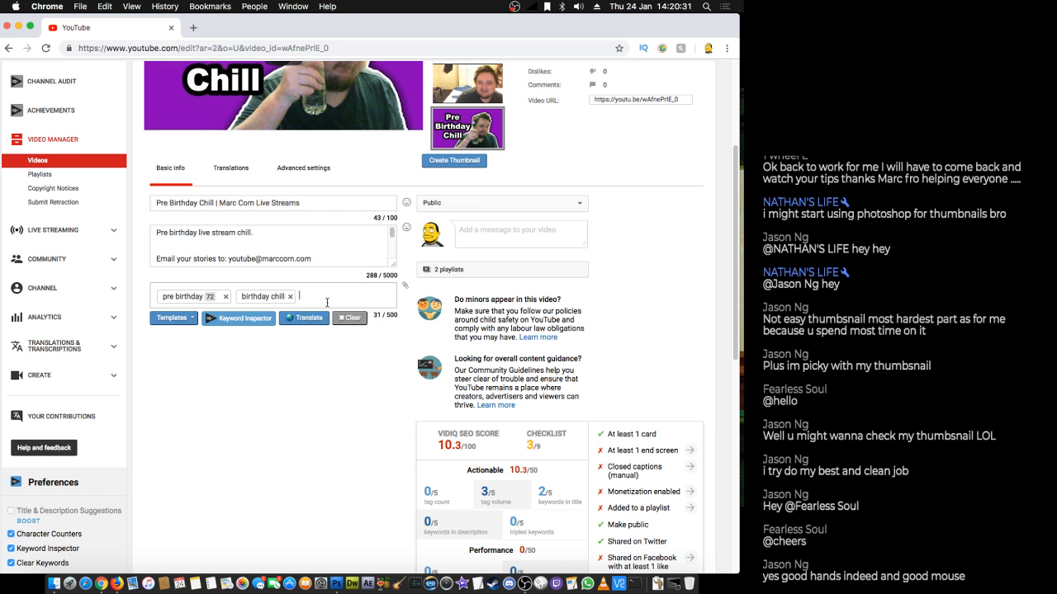
type("chilled ")
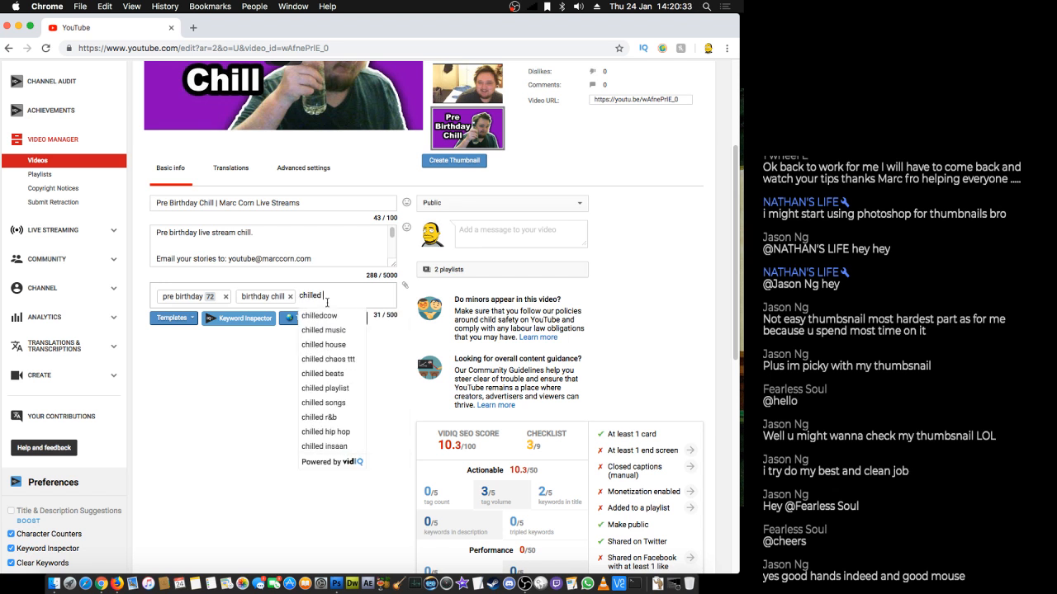
type("birthday")
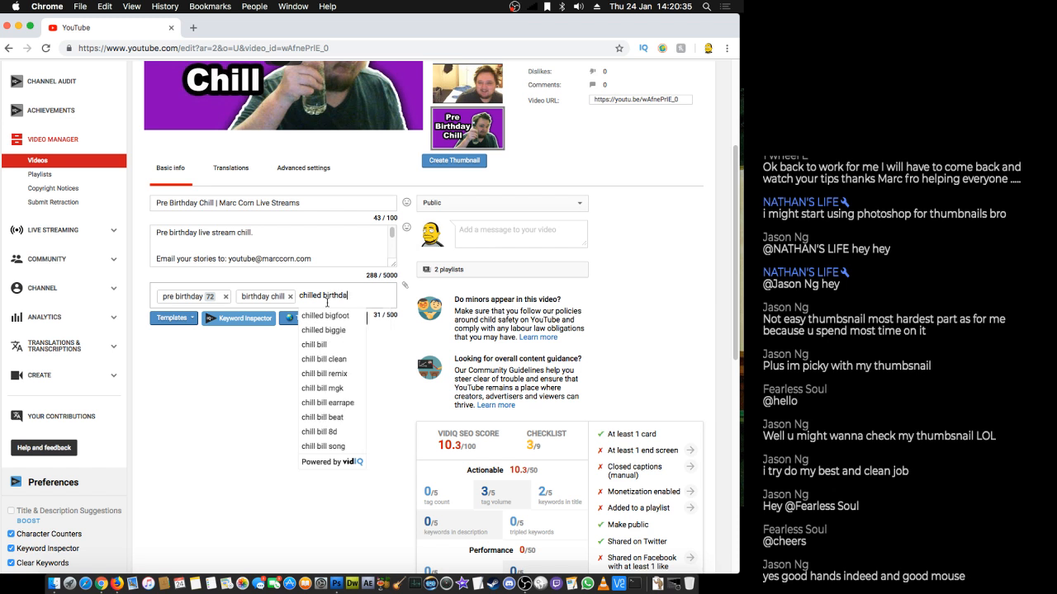
key("Return")
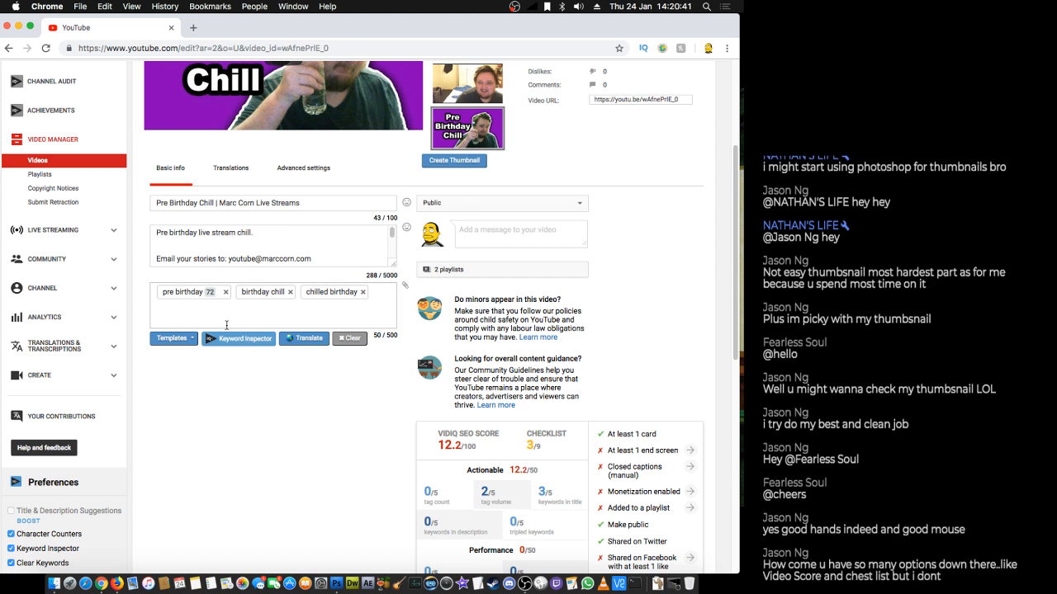
- Add two lowercase tags combining the channel name with "live streams" and with "live"
type("marc corn ")
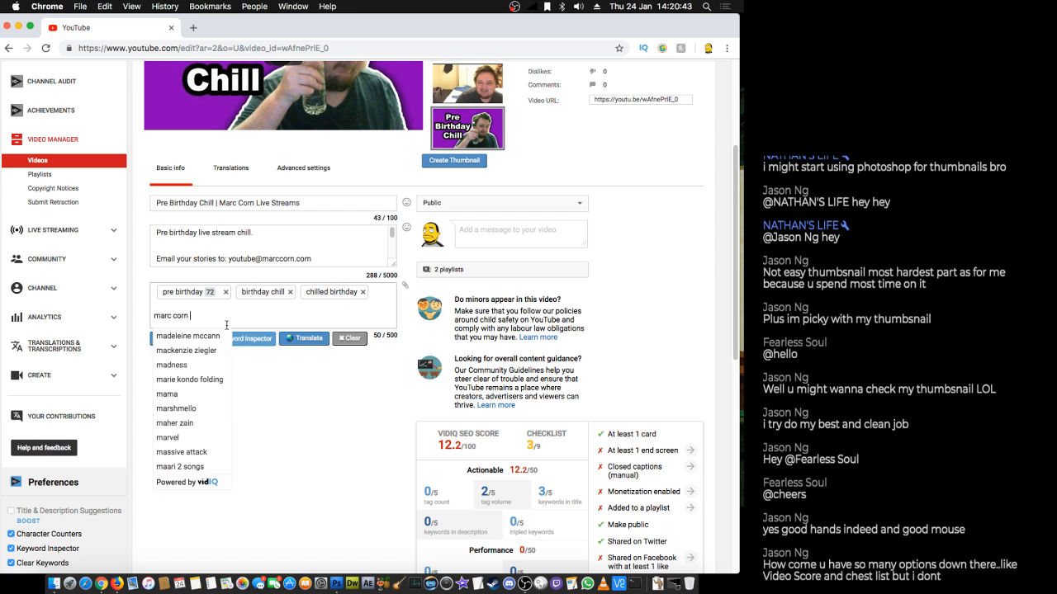
type("live strea")
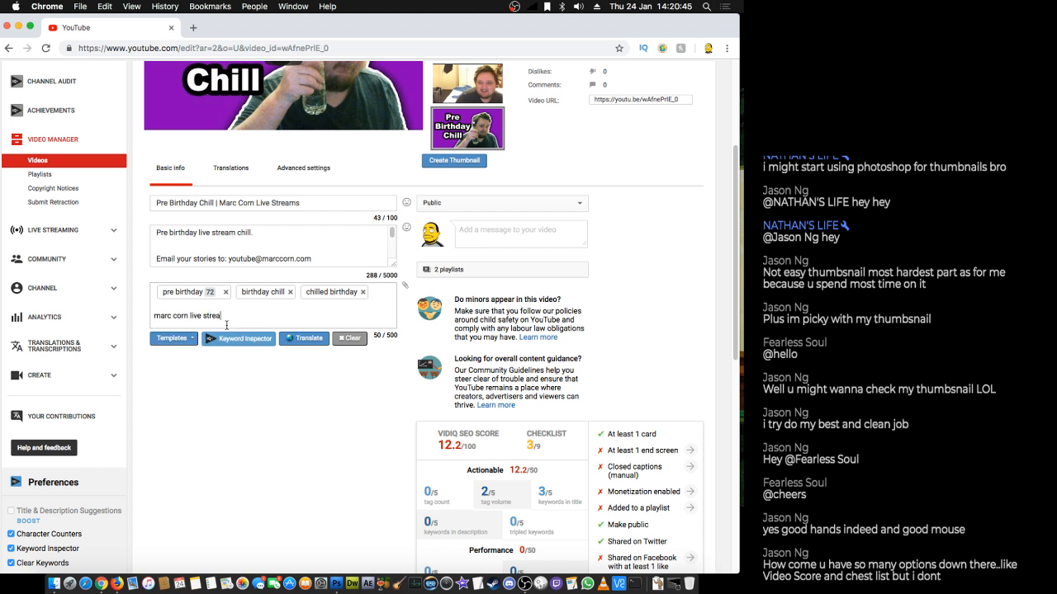
type("ms")
key("Return")
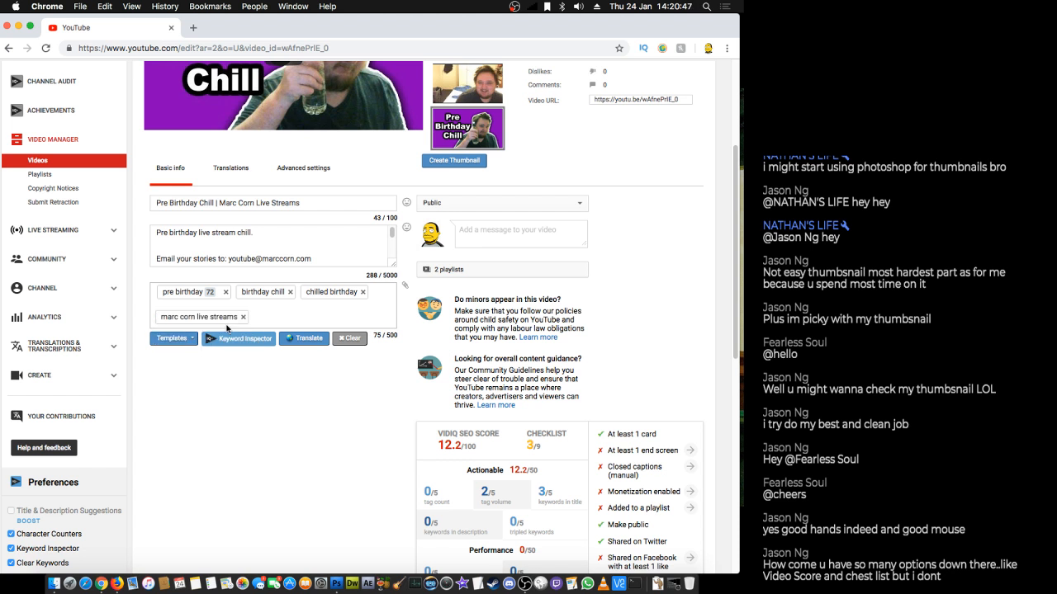
type("marc ")
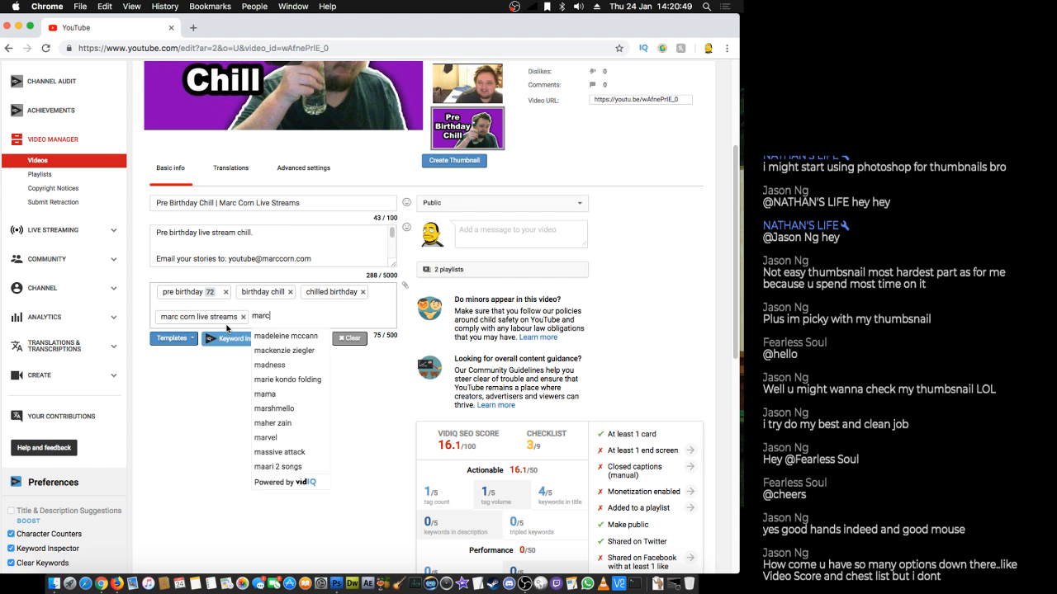
type("corn li")
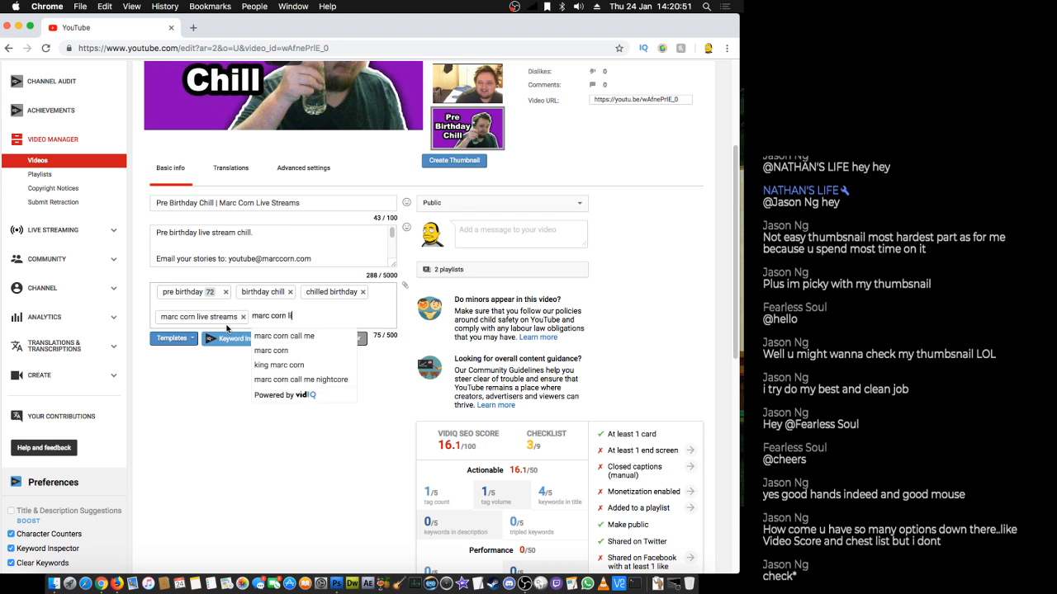
type("ve")
key("Return")
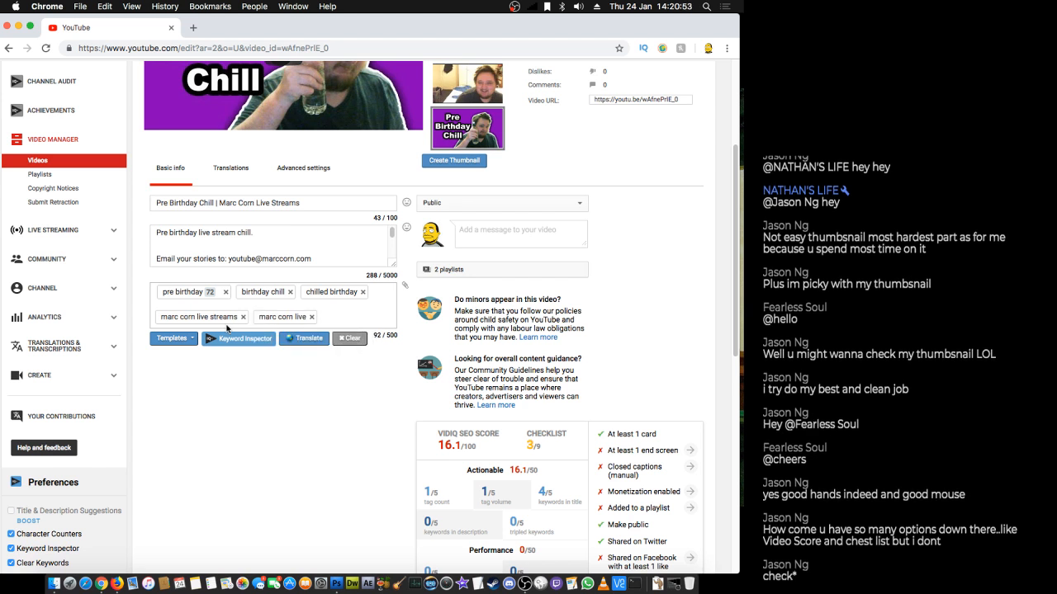
- Add lowercase tags for the channel name followed by "streams", the channel name alone, and its first word alone
type("marc c")
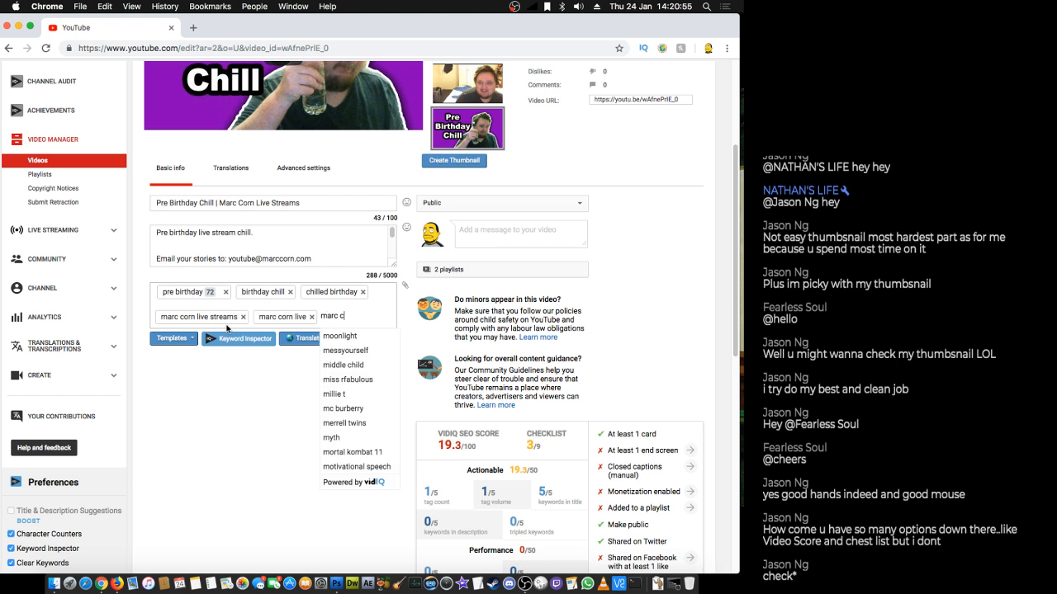
type("orn streams")
key("Return")
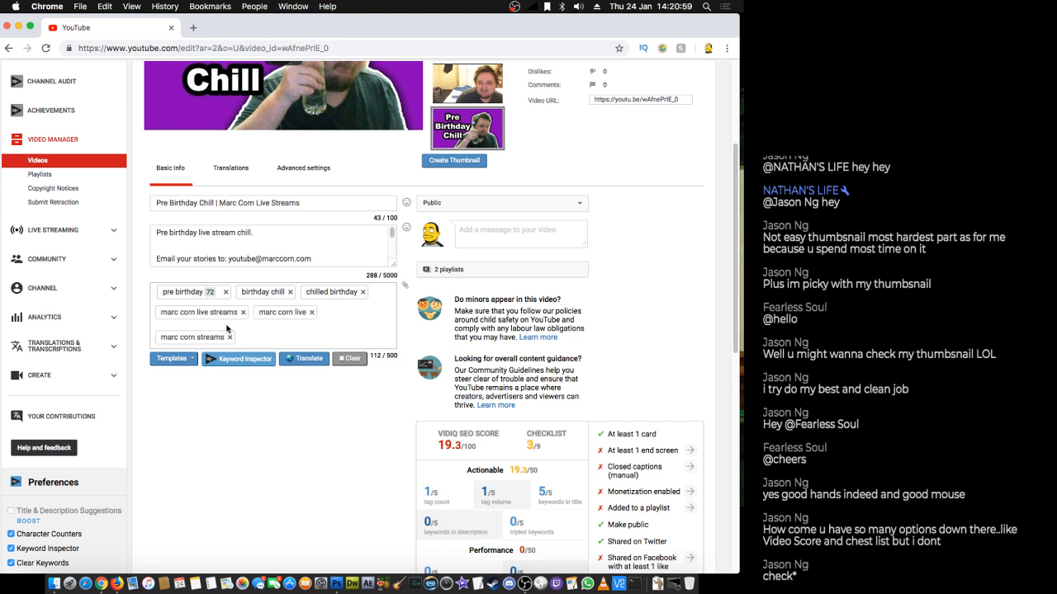
type("marc corn")
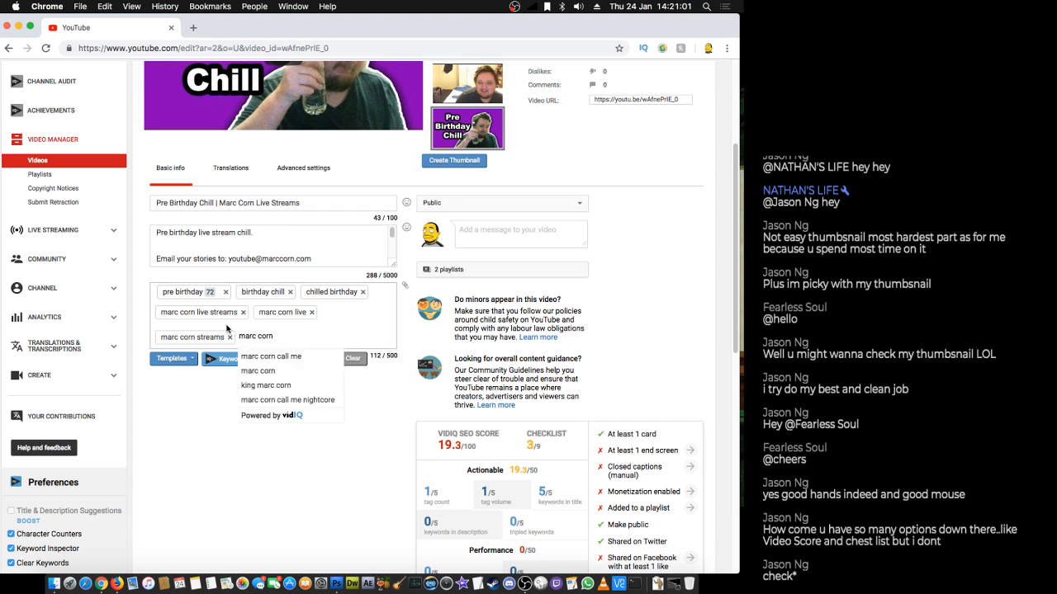
key("Return")
type("marc")
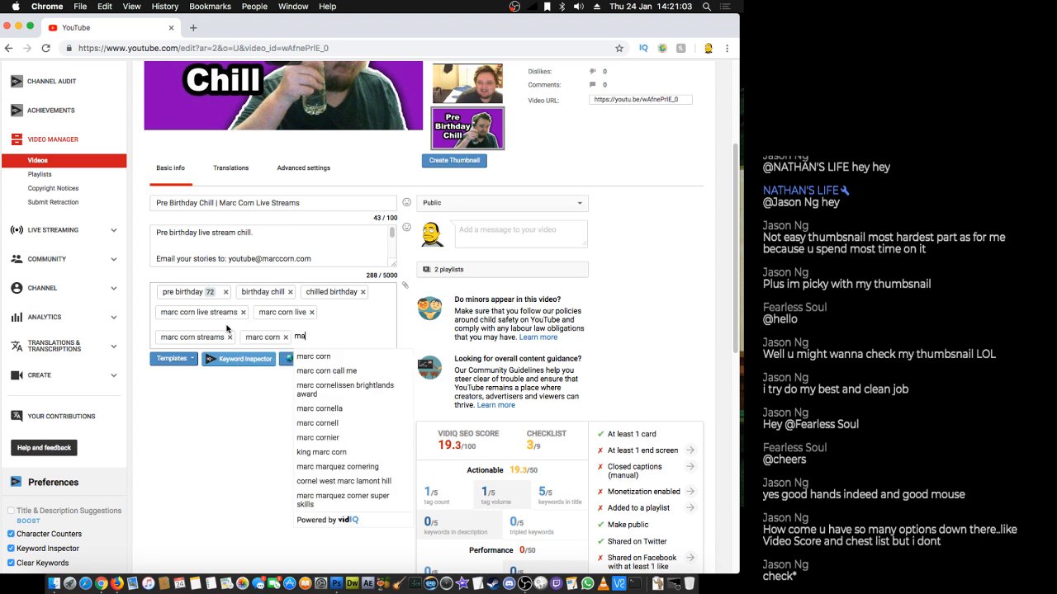
key("Return")
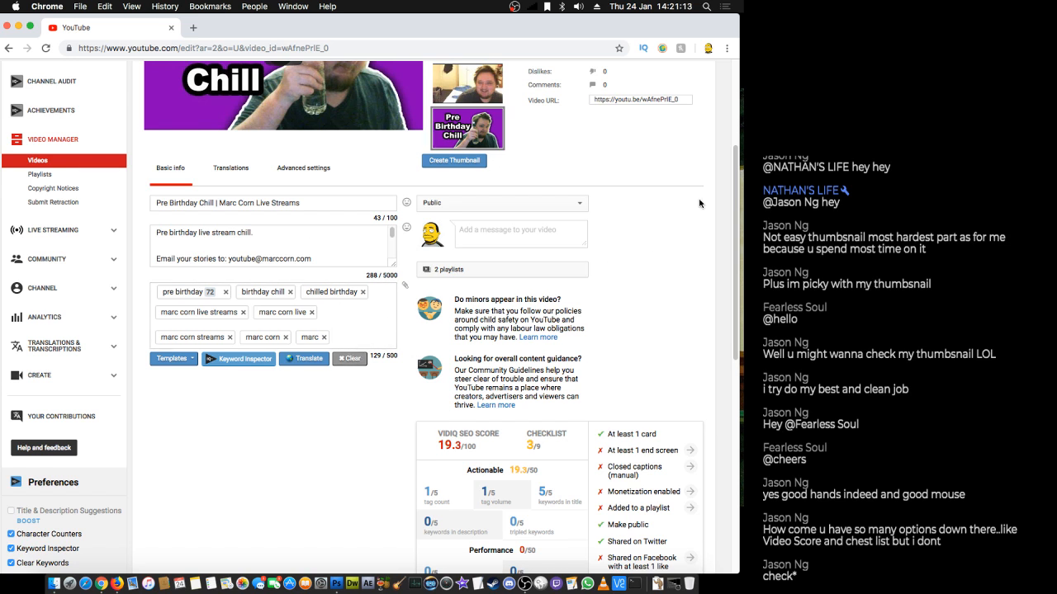
- Save the video's description and tag changes, and reload the edit page
scroll(699, 203, "up", 5)
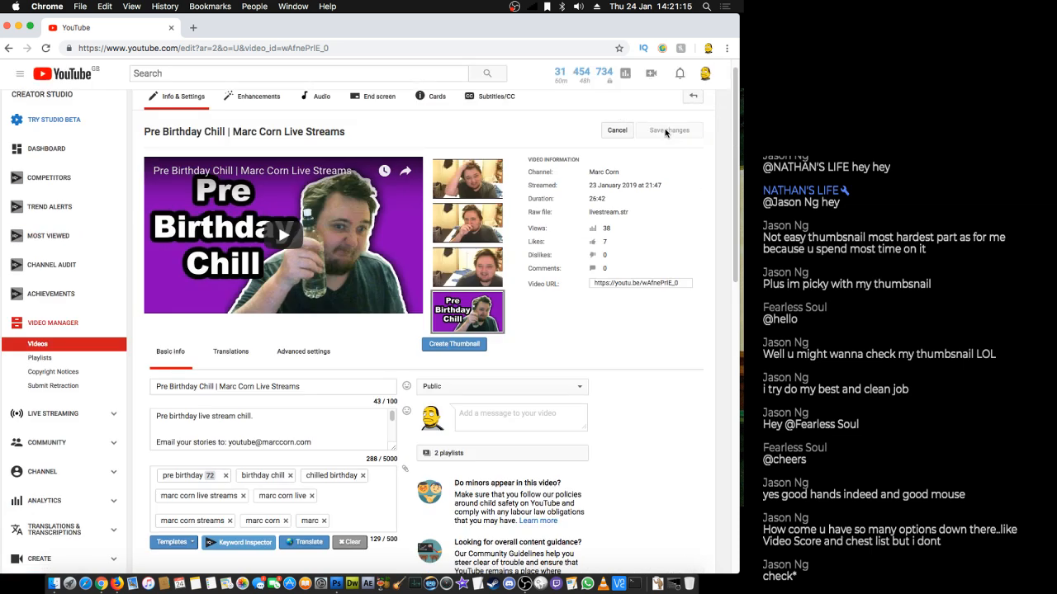
right_click(702, 219)
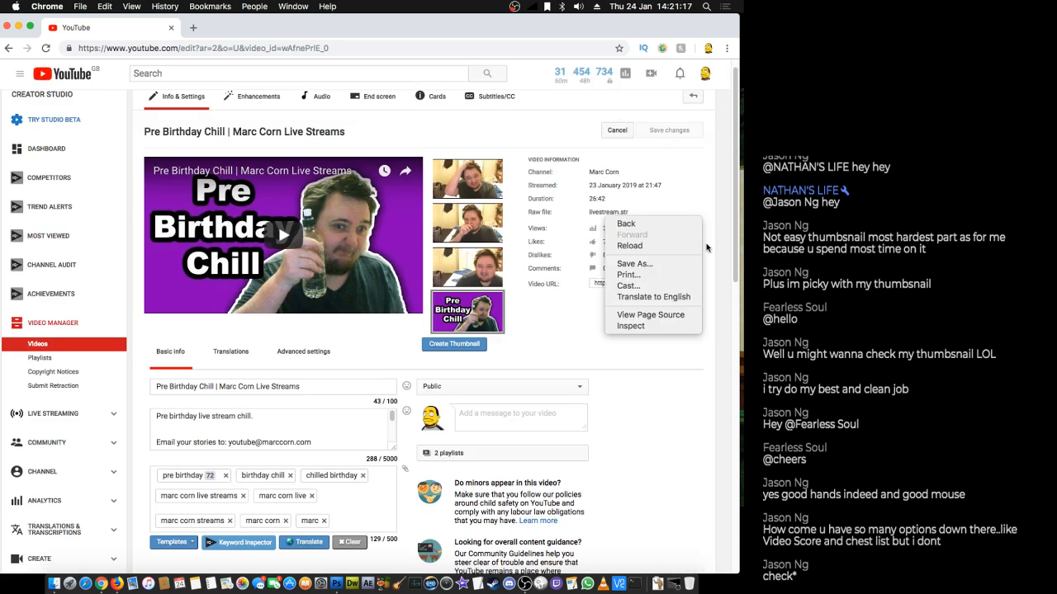
left_click(688, 247)
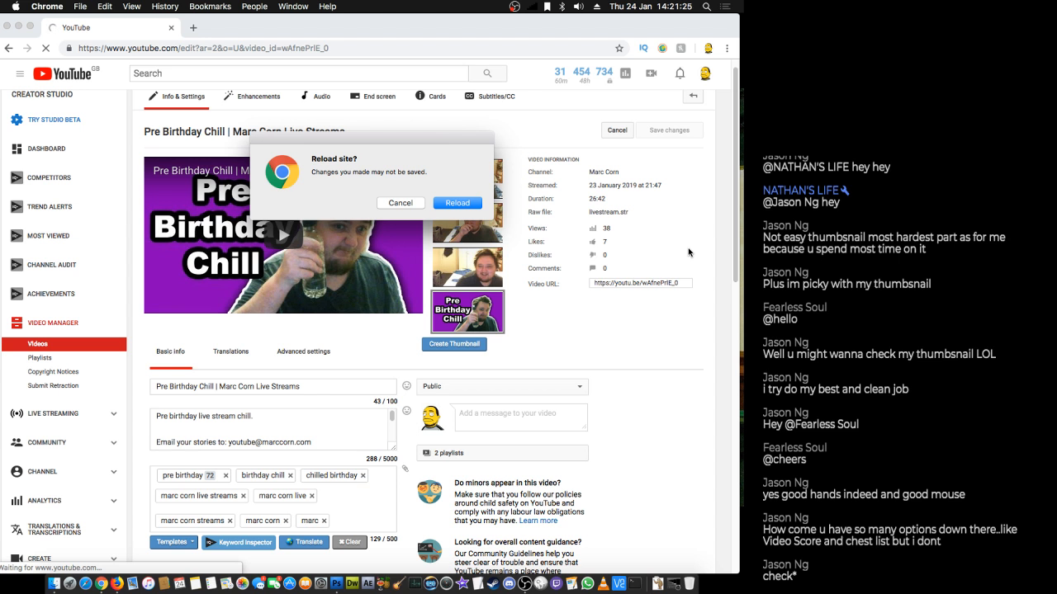
left_click(453, 203)
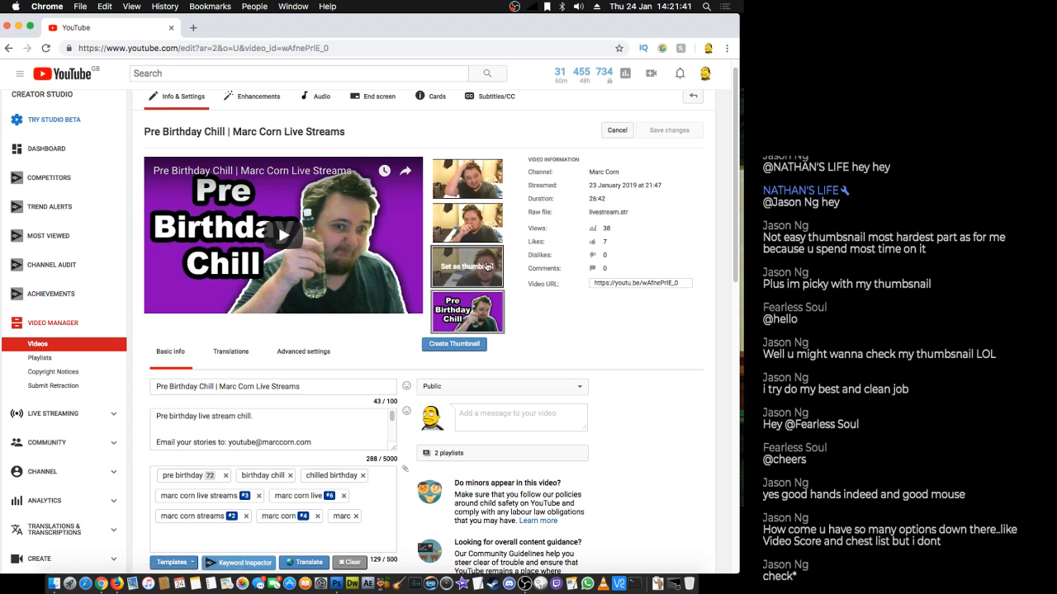
- Add the vidIQ recommended tags "birthday" and "pre birhtday" to the video and return to its tag list
scroll(638, 372, "down", 5)
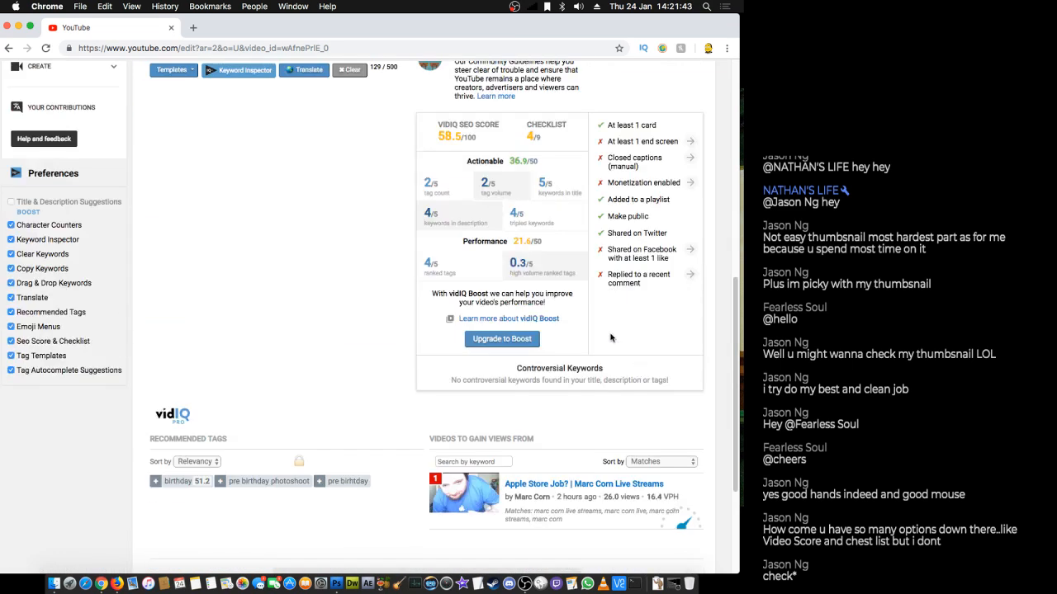
scroll(417, 272, "up", 1)
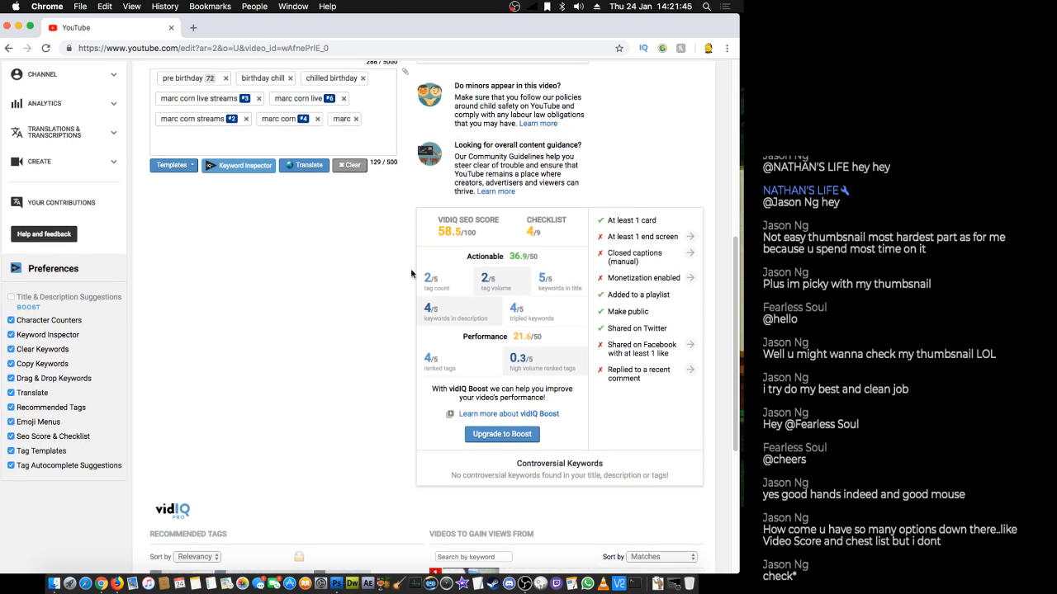
scroll(320, 311, "down", 2)
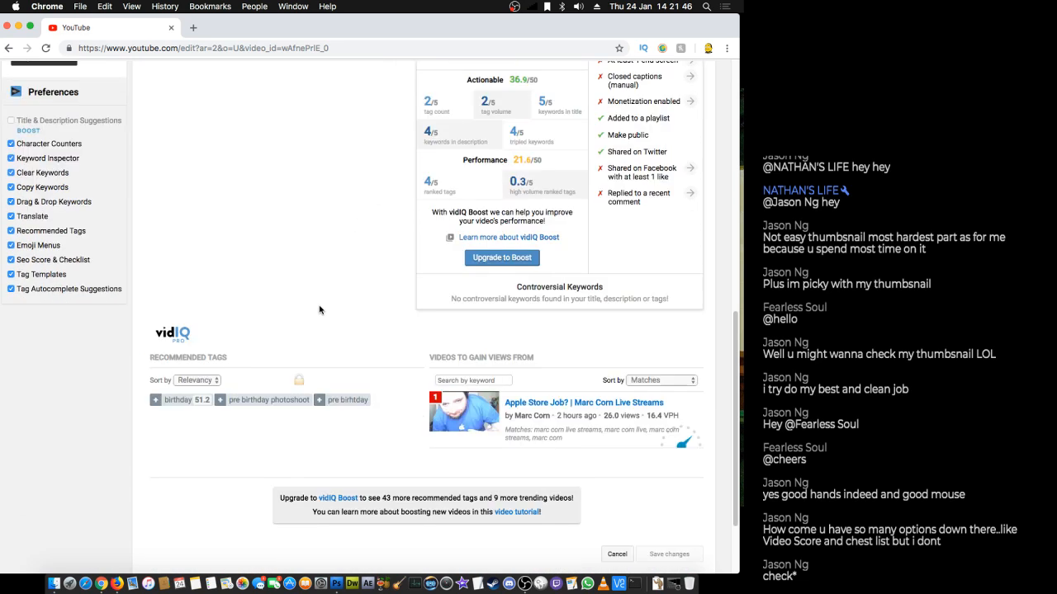
left_click(155, 399)
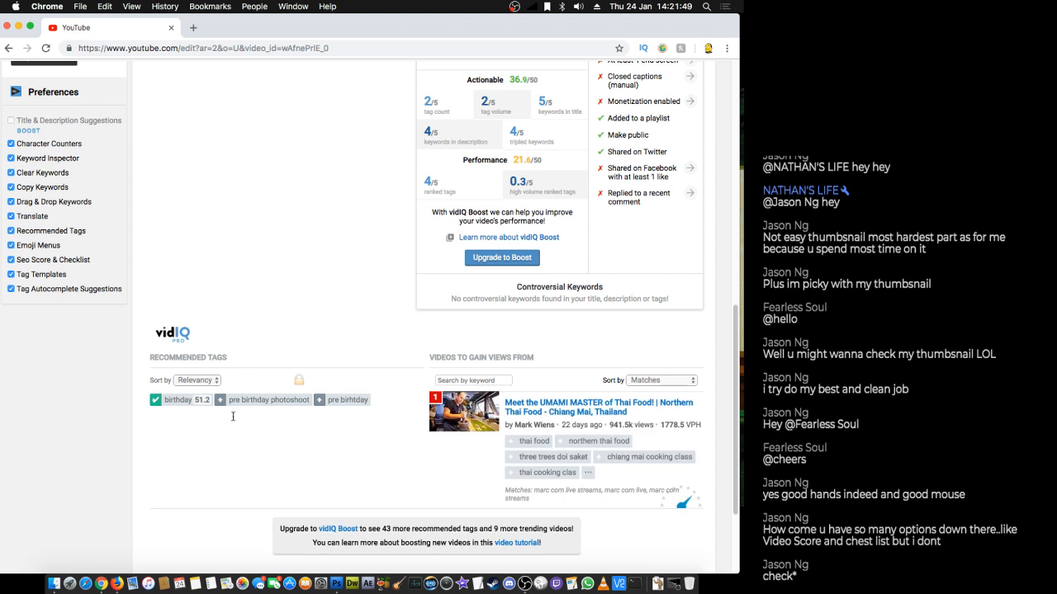
left_click(320, 402)
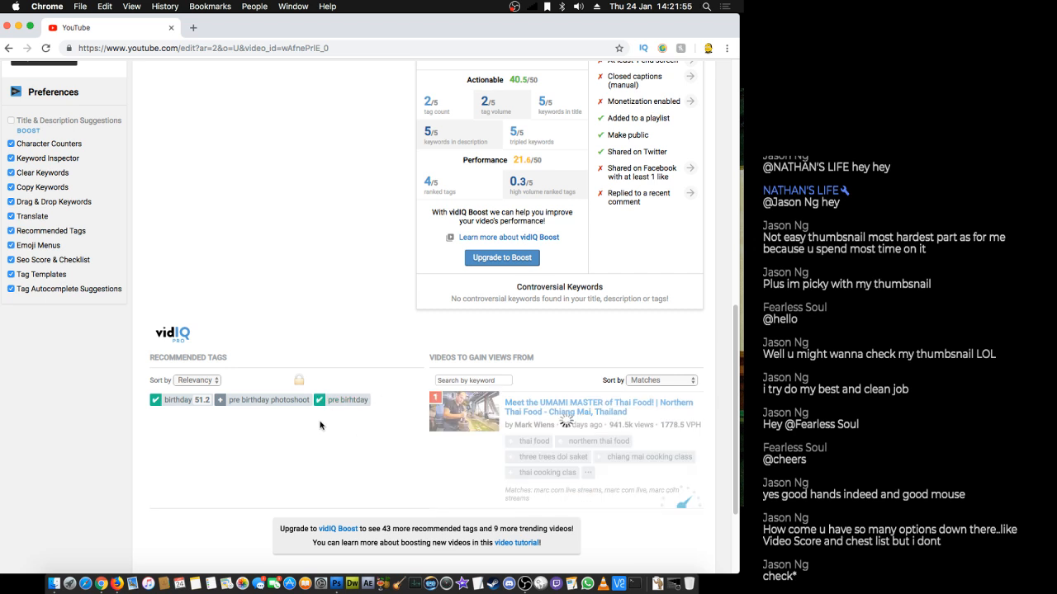
scroll(145, 101, "up", 5)
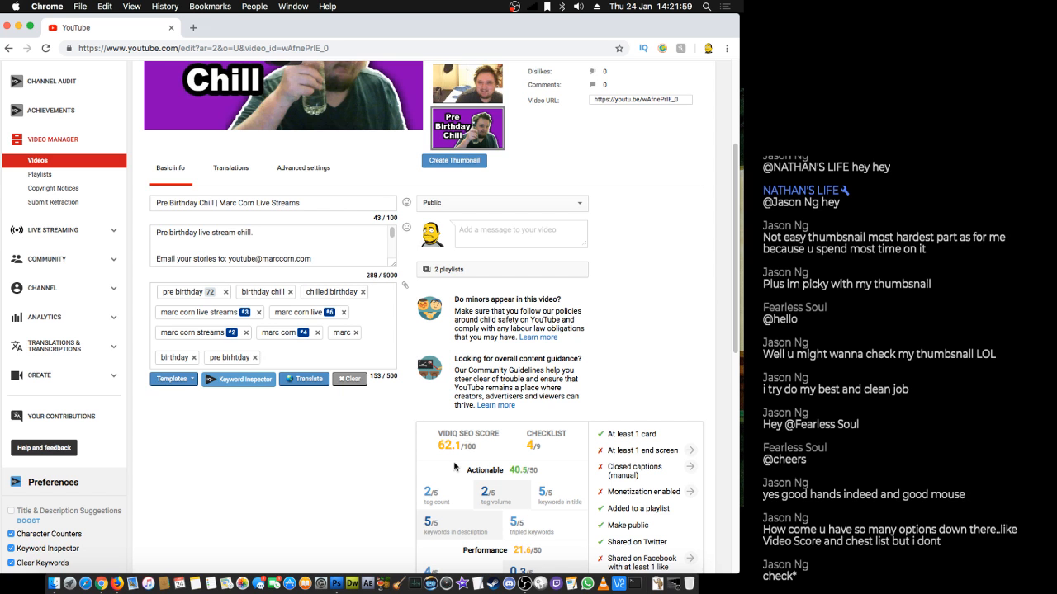
mouse_move(197, 292)
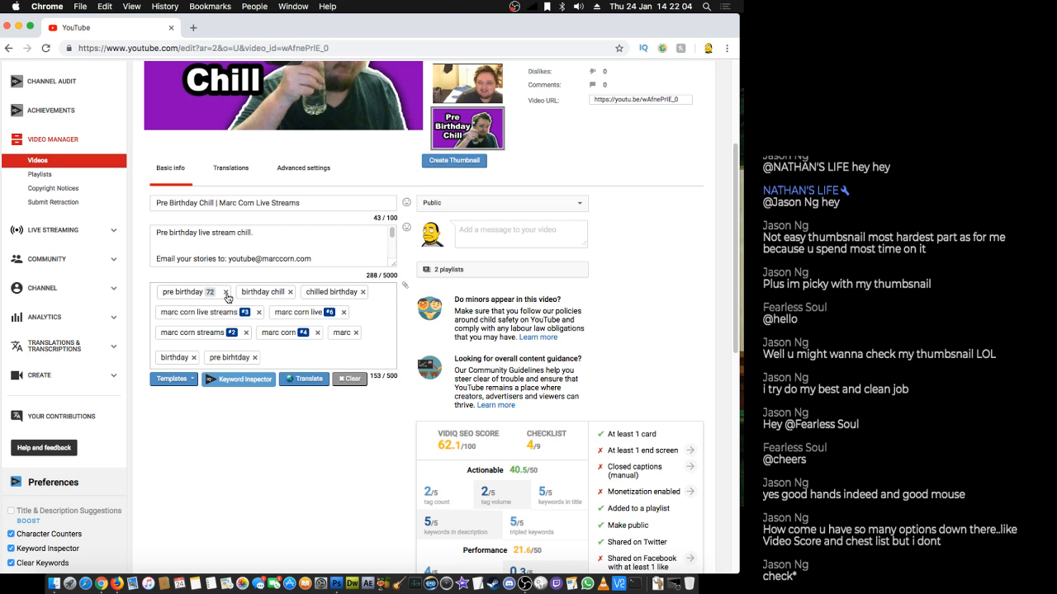
- Save the video's added tags and reload its edit page
scroll(650, 370, "up", 5)
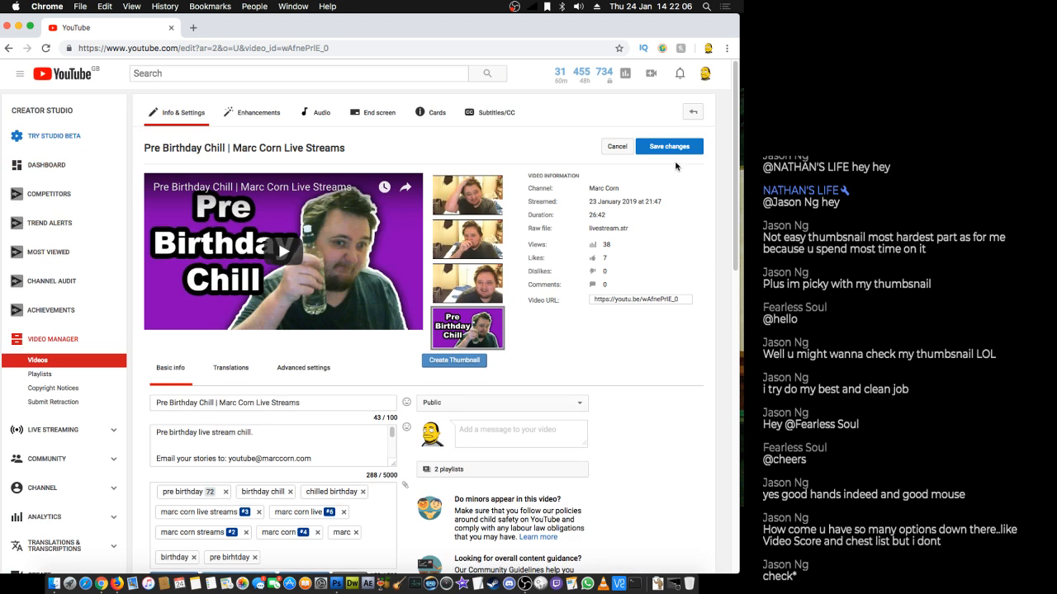
left_click(673, 150)
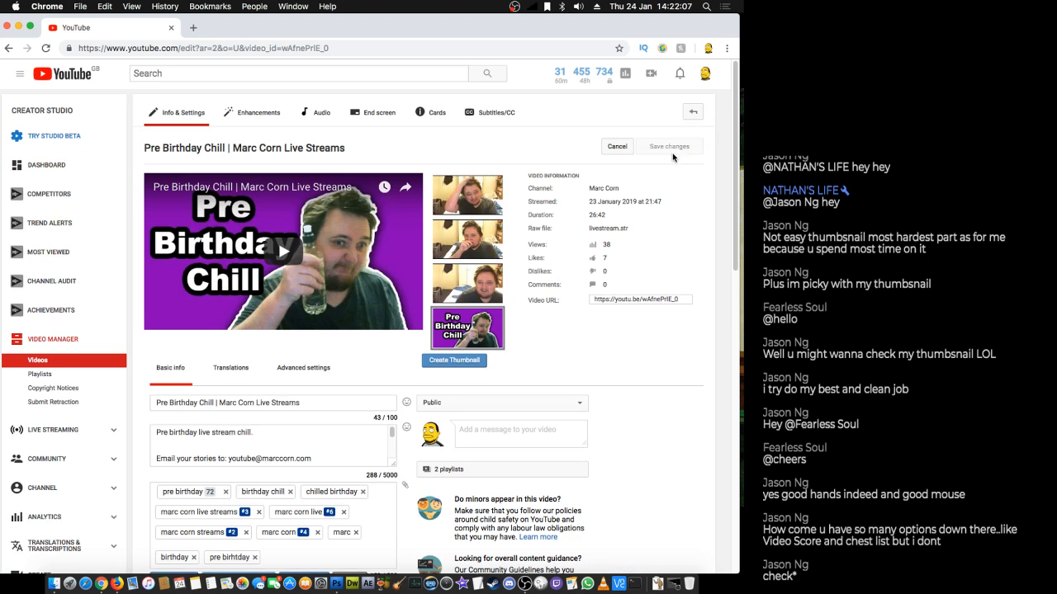
right_click(696, 212)
left_click(689, 237)
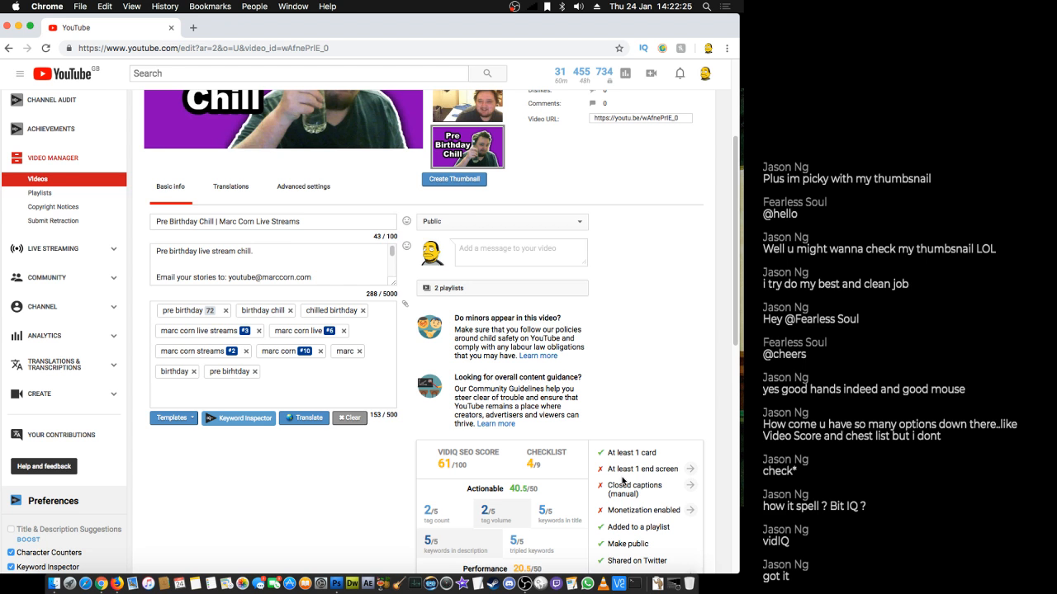
- Check the vidIQ score and checklist, return to the video list and open the "Mic Problem" live stream for editing
scroll(567, 487, "down", 2)
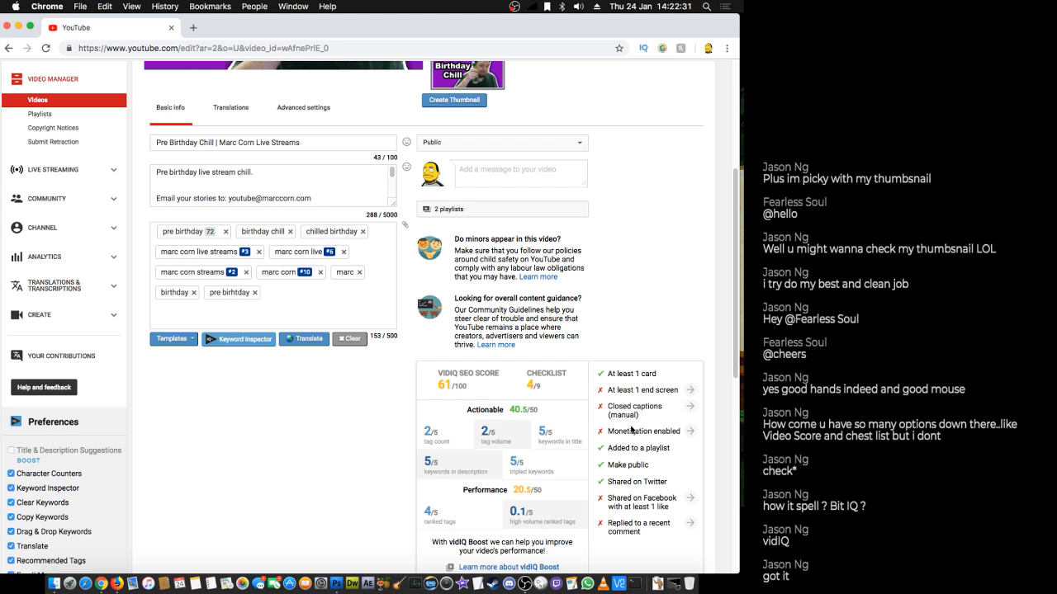
scroll(633, 429, "down", 1)
scroll(632, 427, "down", 5)
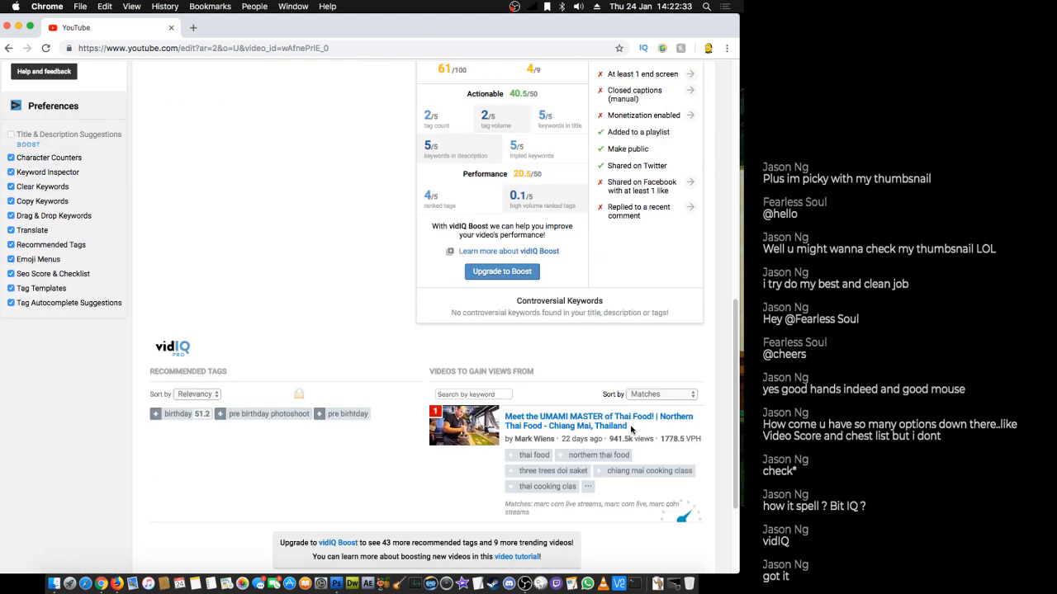
scroll(631, 429, "up", 10)
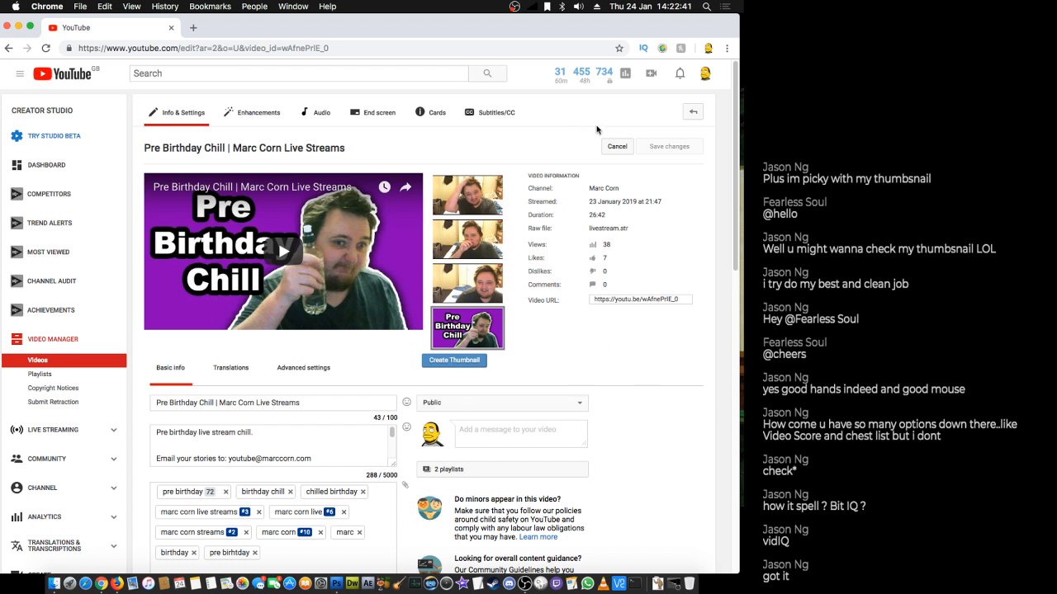
left_click(691, 113)
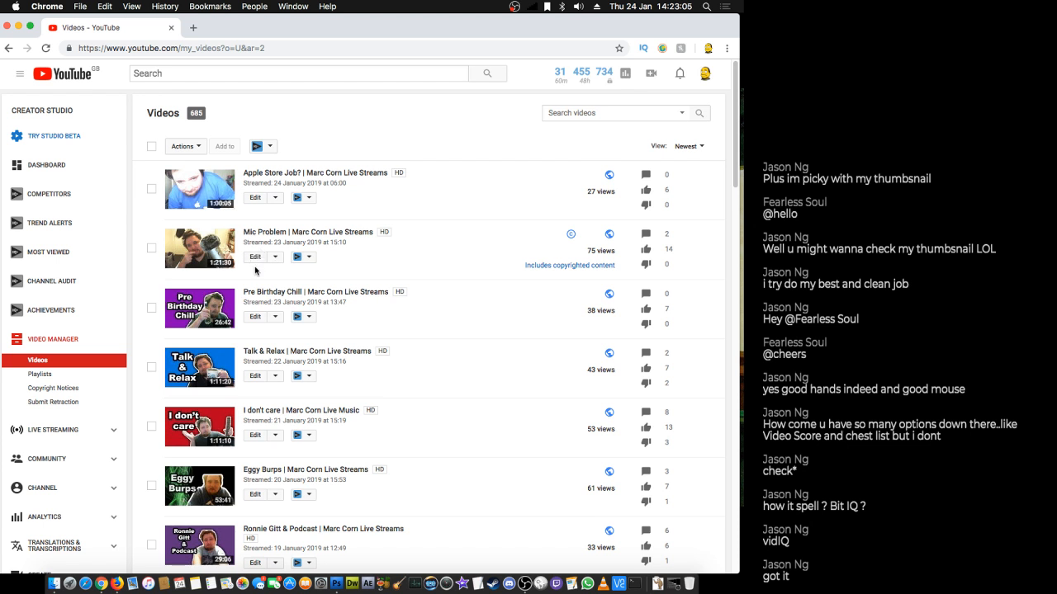
scroll(351, 293, "down", 2)
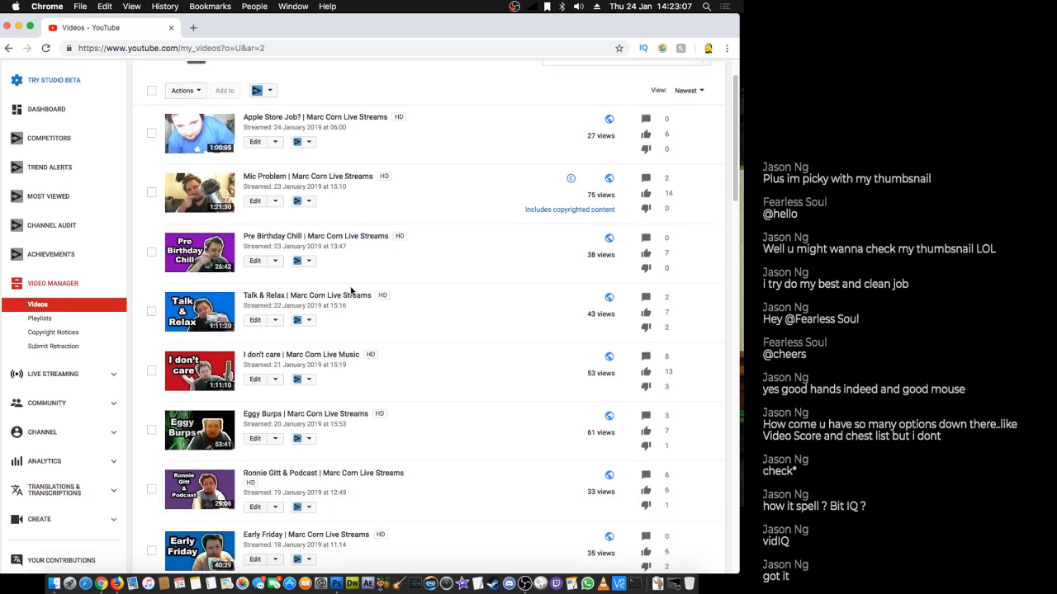
left_click(257, 202)
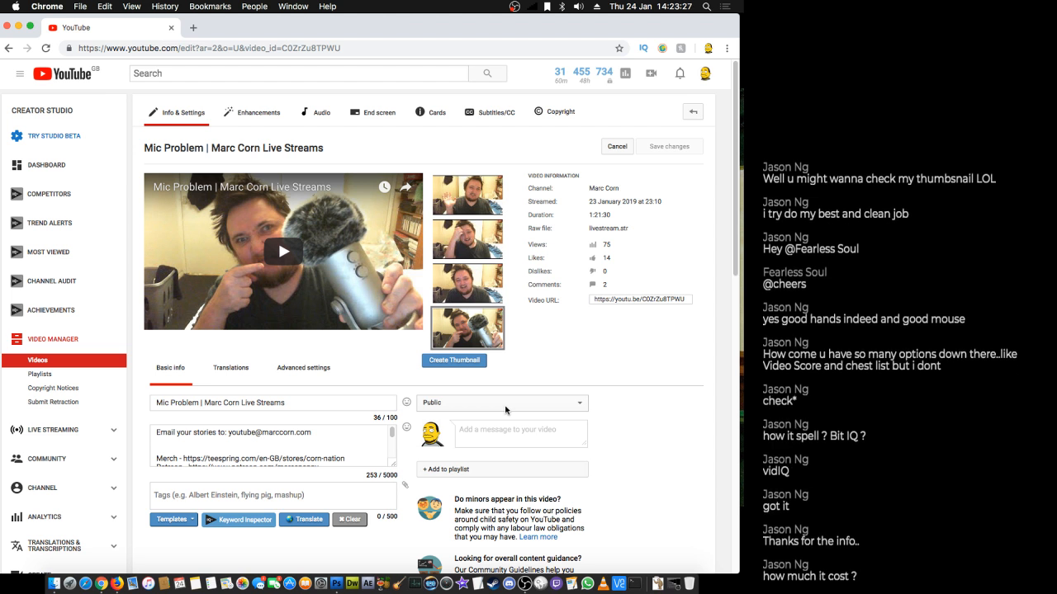
- Open the "Mic Problem" video's current custom thumbnail at full size and copy the image
scroll(569, 443, "down", 5)
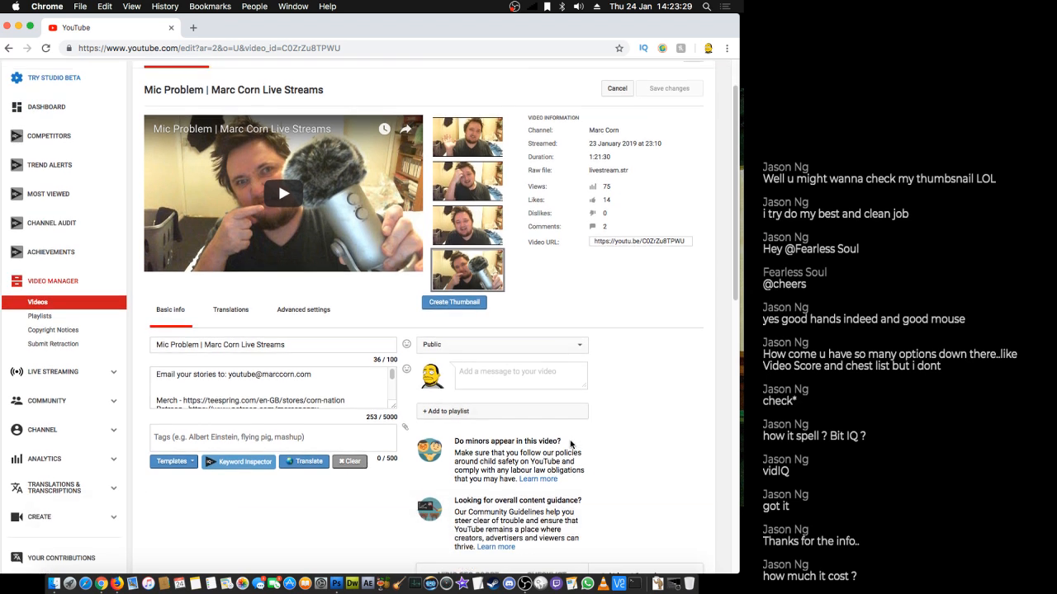
scroll(569, 444, "up", 5)
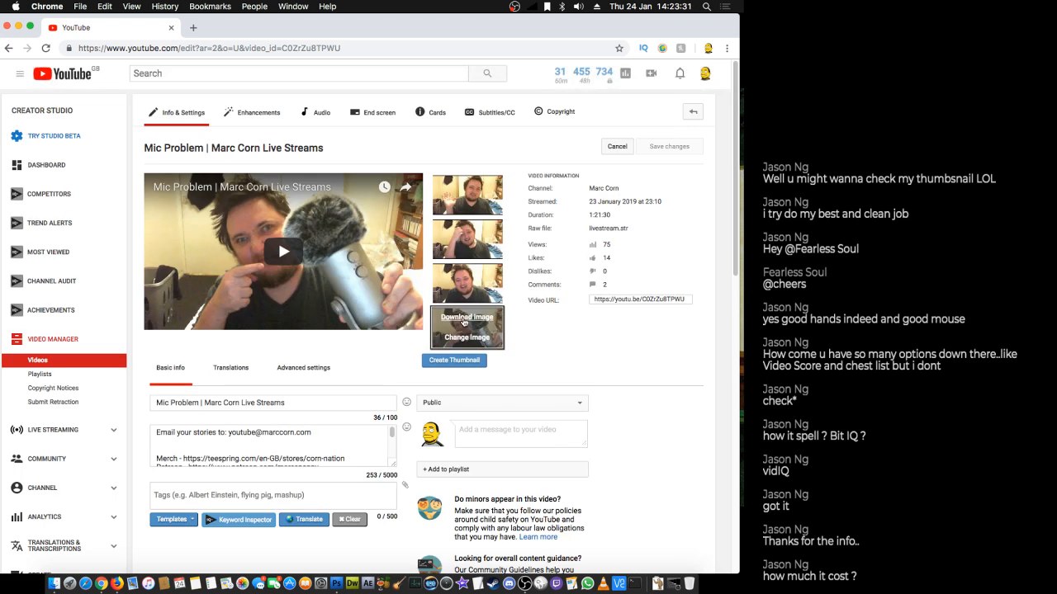
left_click(463, 320)
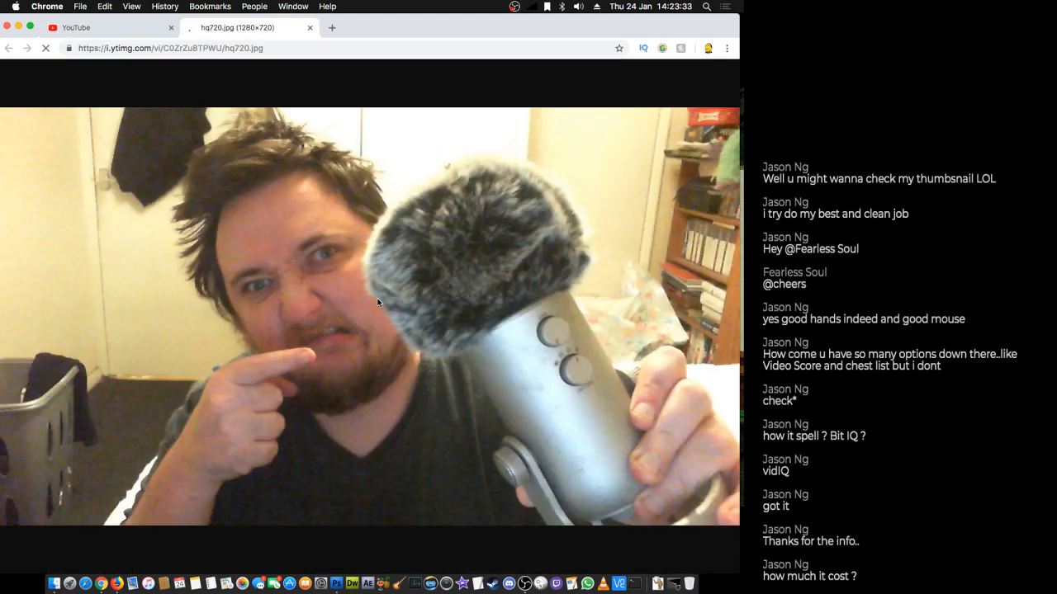
right_click(378, 296)
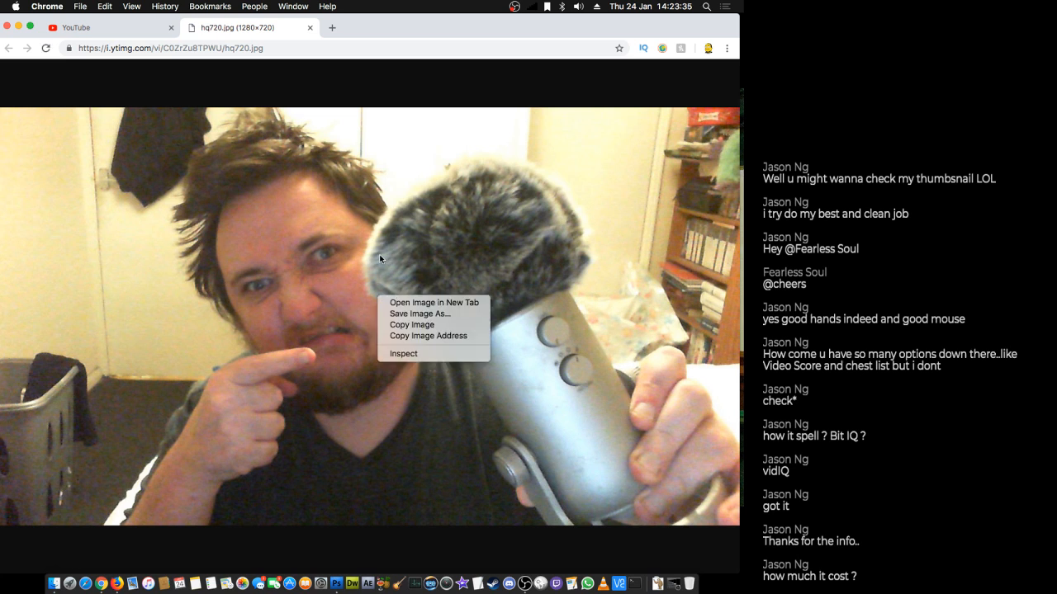
left_click(418, 327)
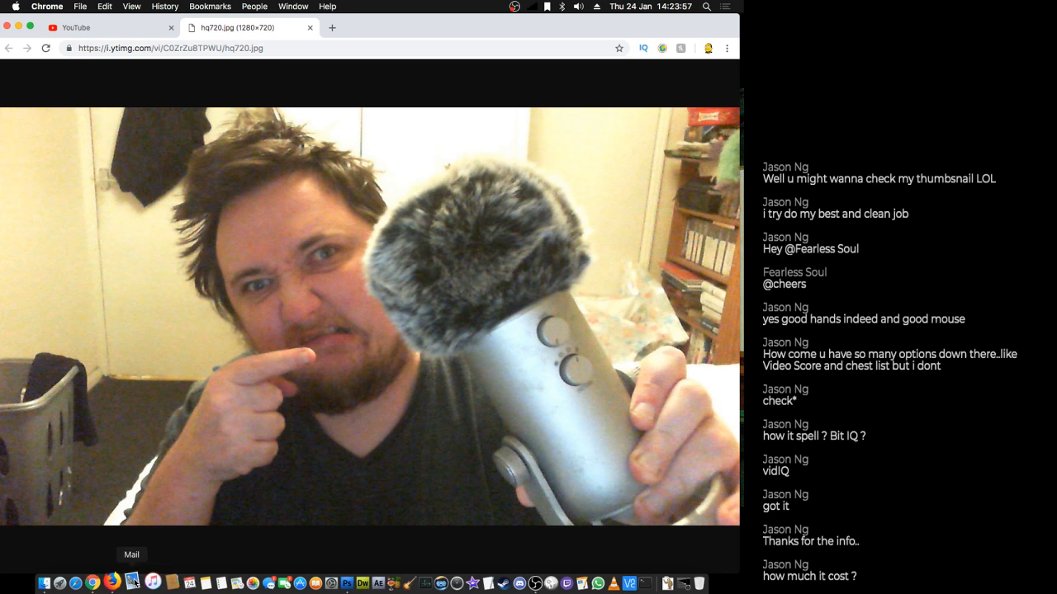
- Switch to Photoshop, create a transparent 1280 × 720 pixel document from the Clipboard preset, and paste the copied thumbnail image
left_click(333, 586)
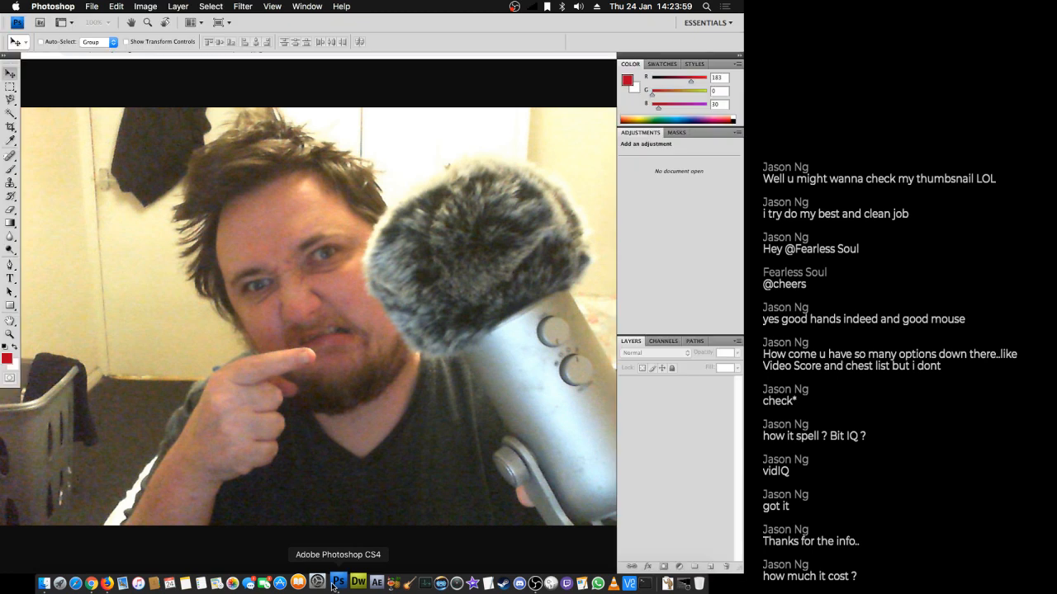
left_click(91, 7)
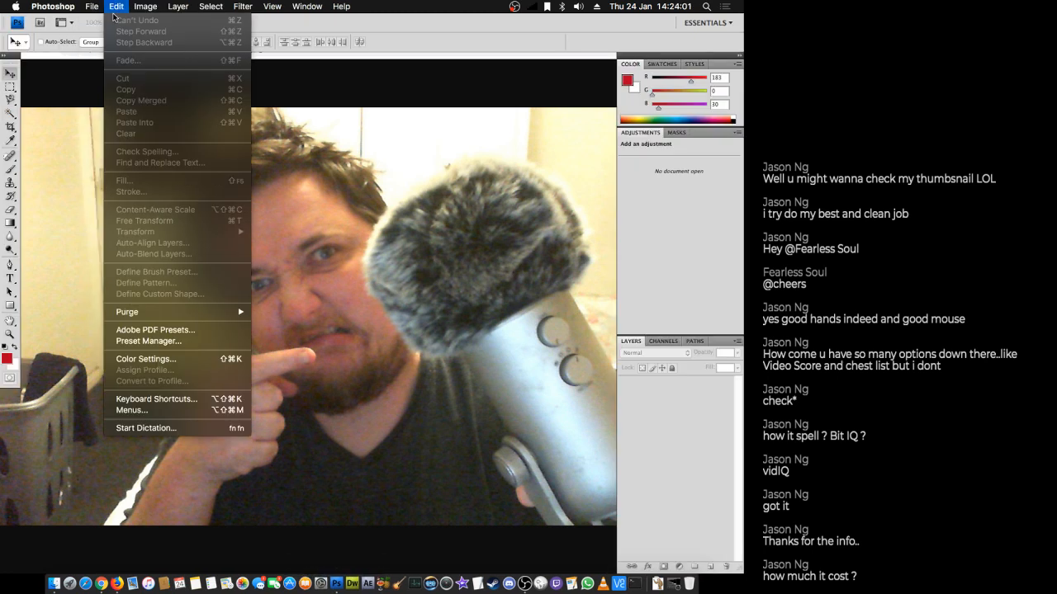
left_click(100, 21)
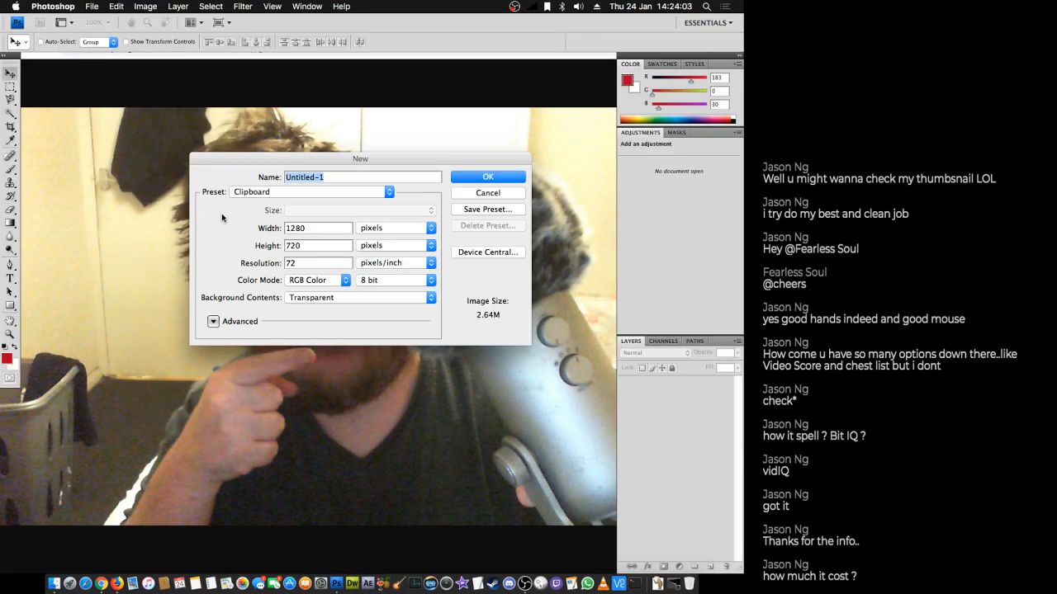
left_click(477, 178)
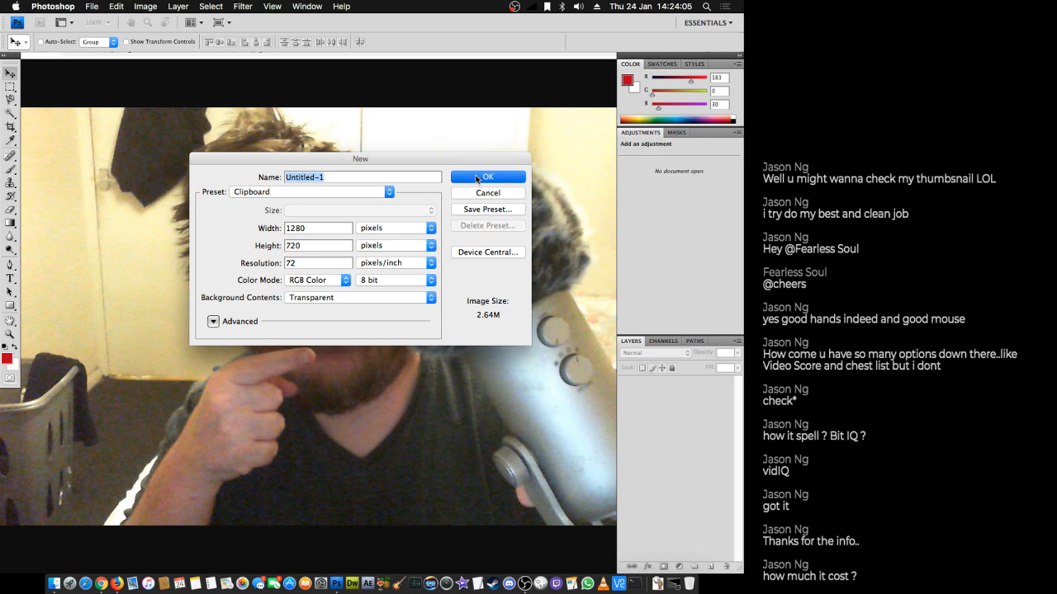
left_click_drag(521, 346, 615, 571)
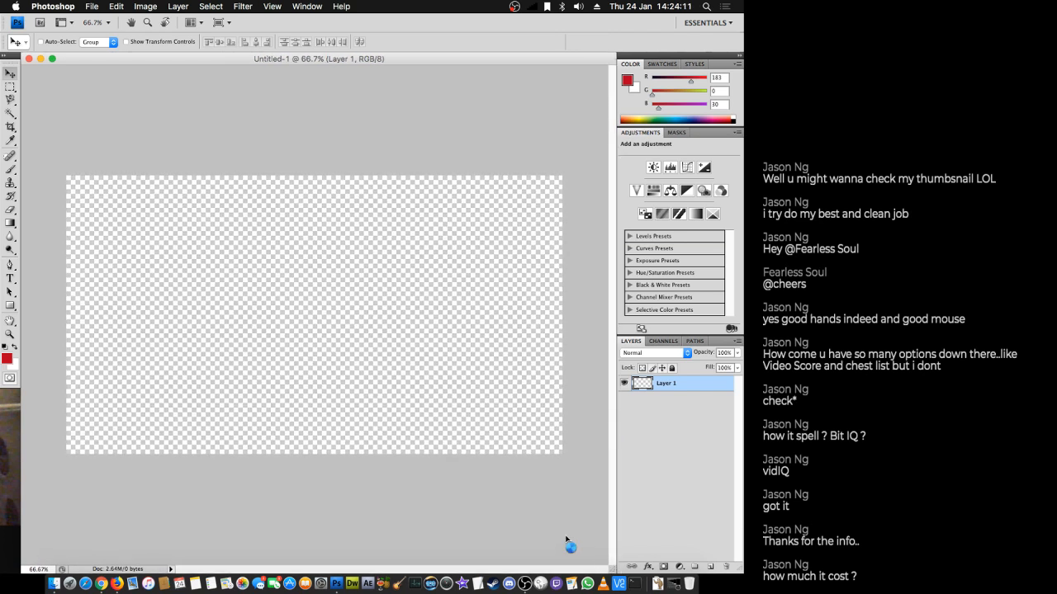
key("super+v")
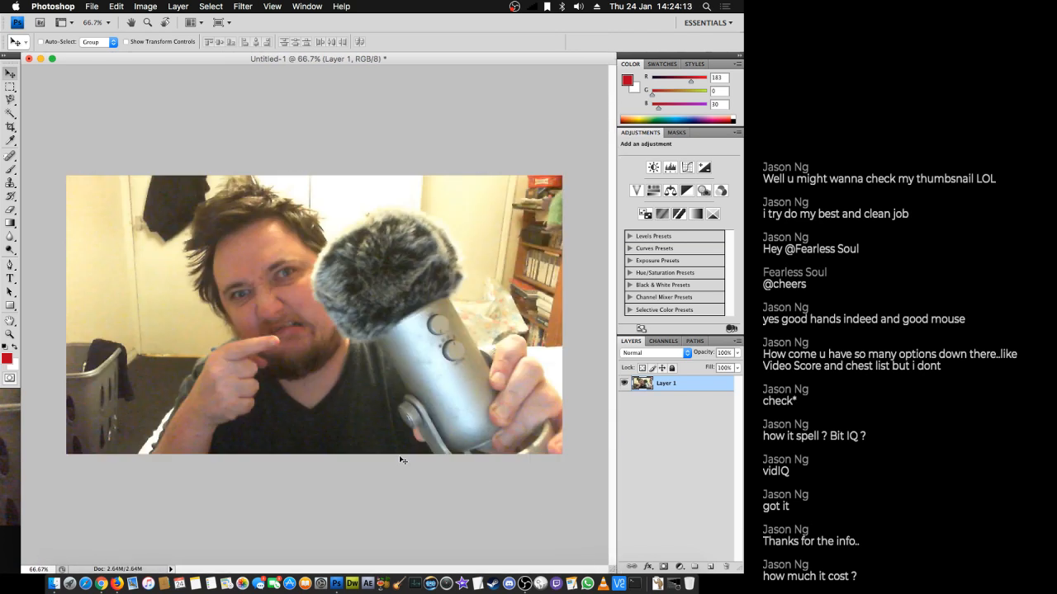
- Switch to Chrome and open Google in a new tab, taking along the search text "vidiq trial"
left_click(101, 584)
left_click(332, 28)
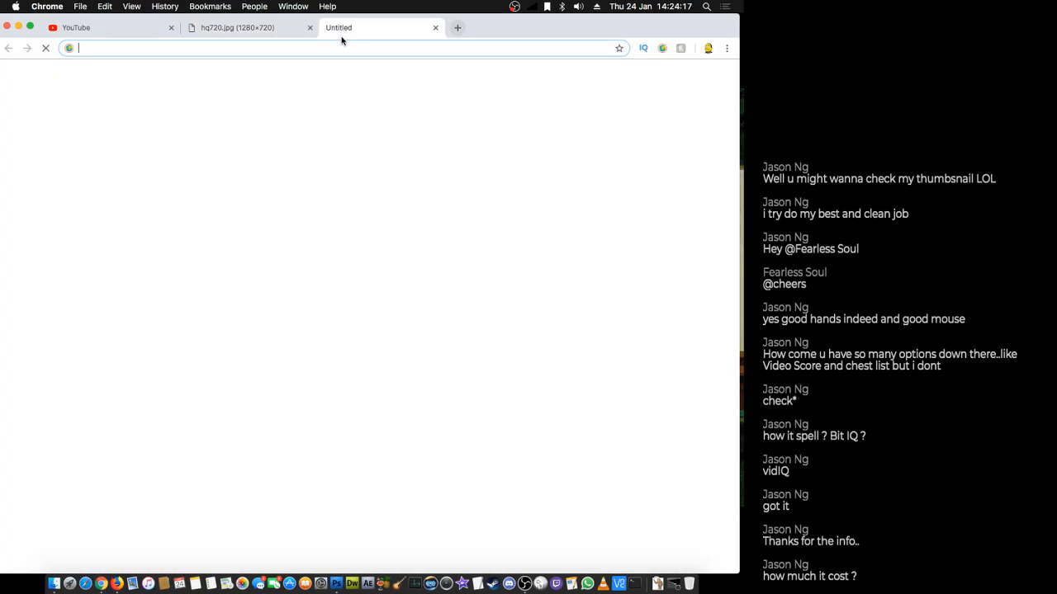
type("vif")
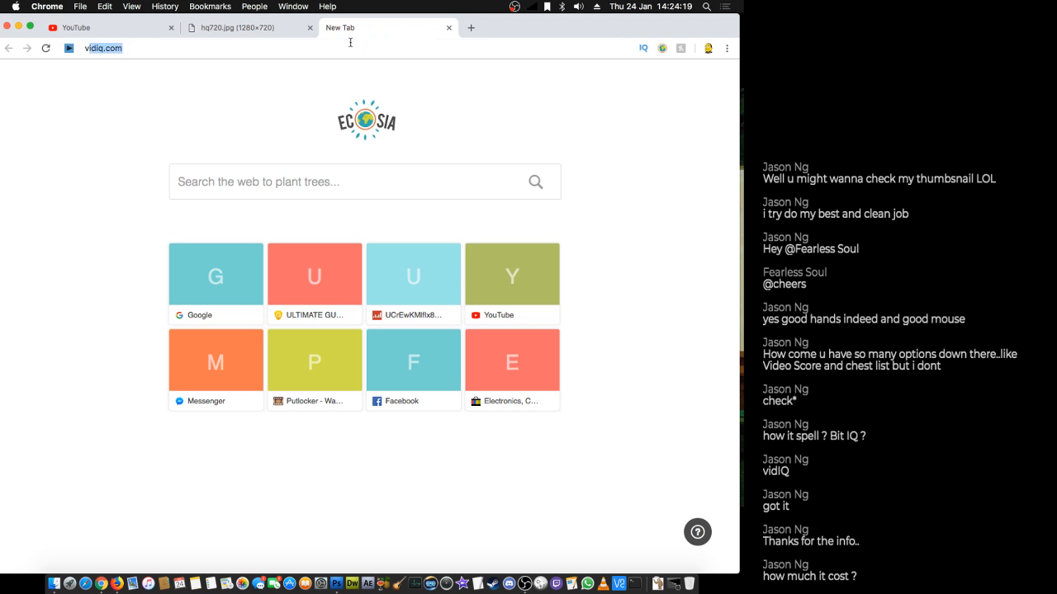
key("BackSpace")
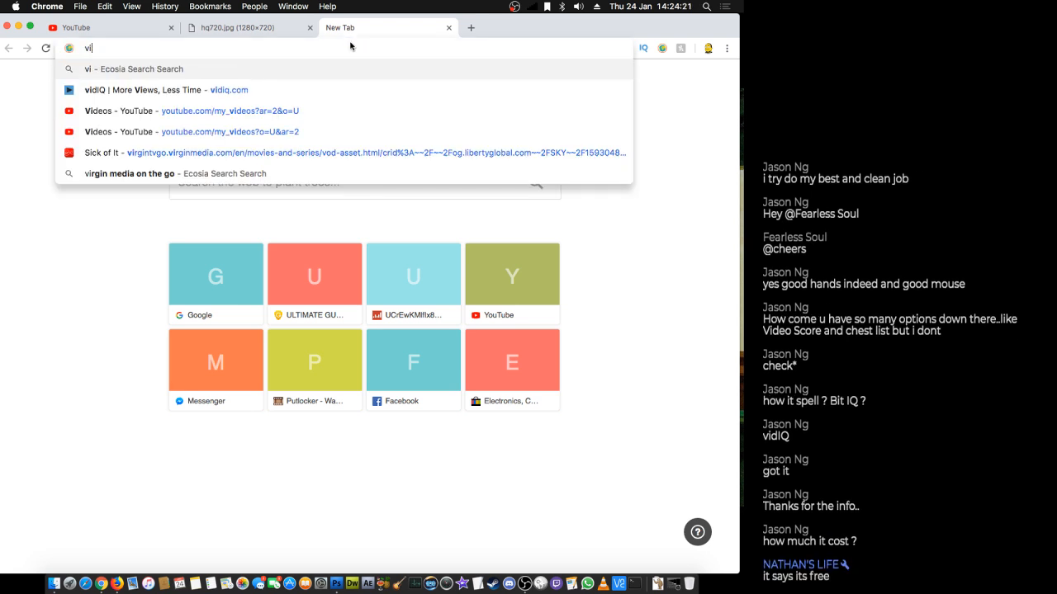
type("d")
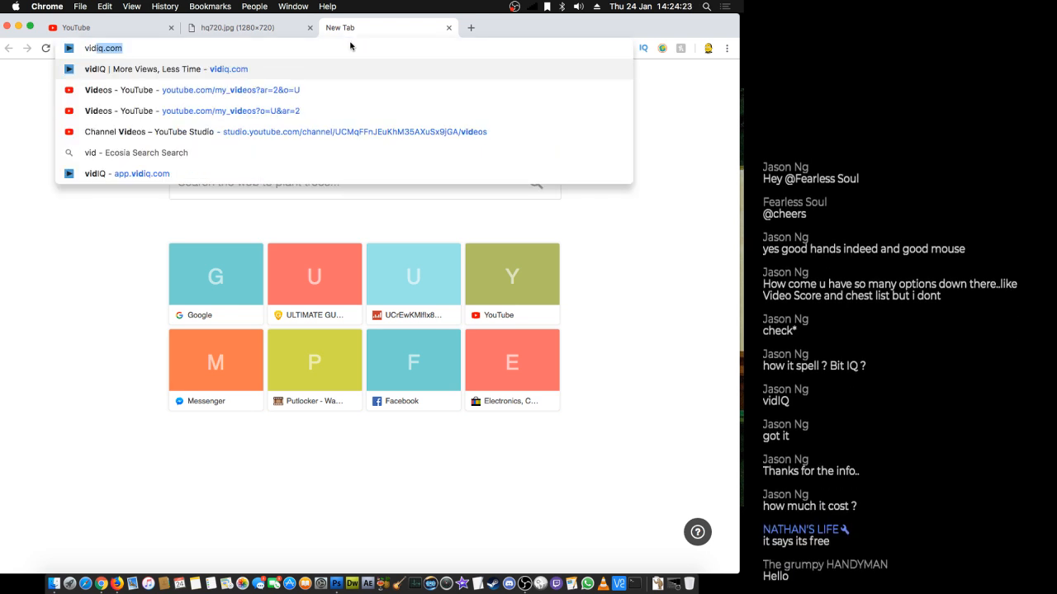
type("iq ")
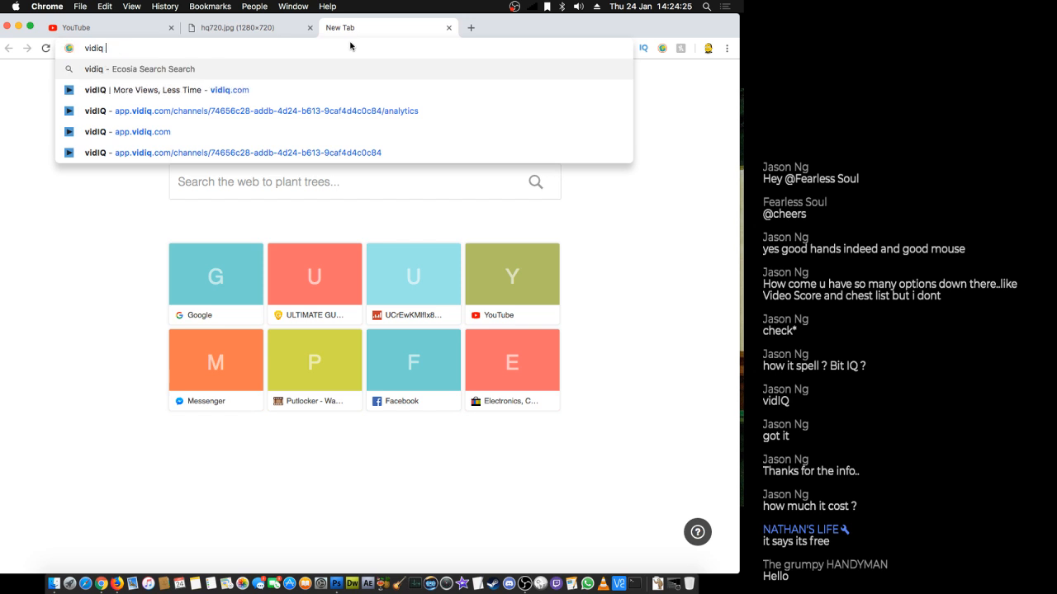
type("trial")
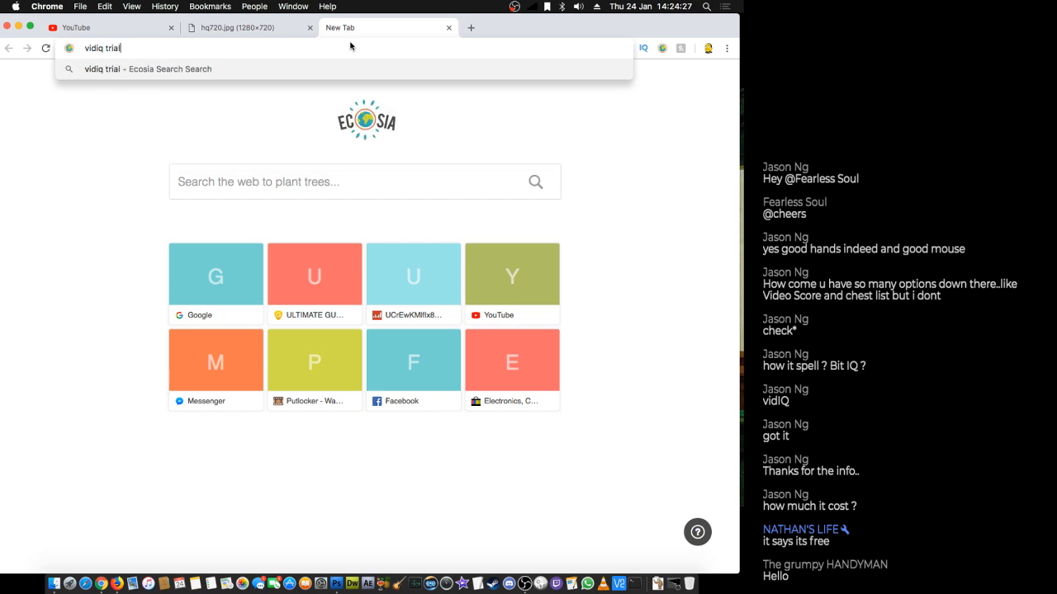
key("super+a")
type("goo")
key("Return")
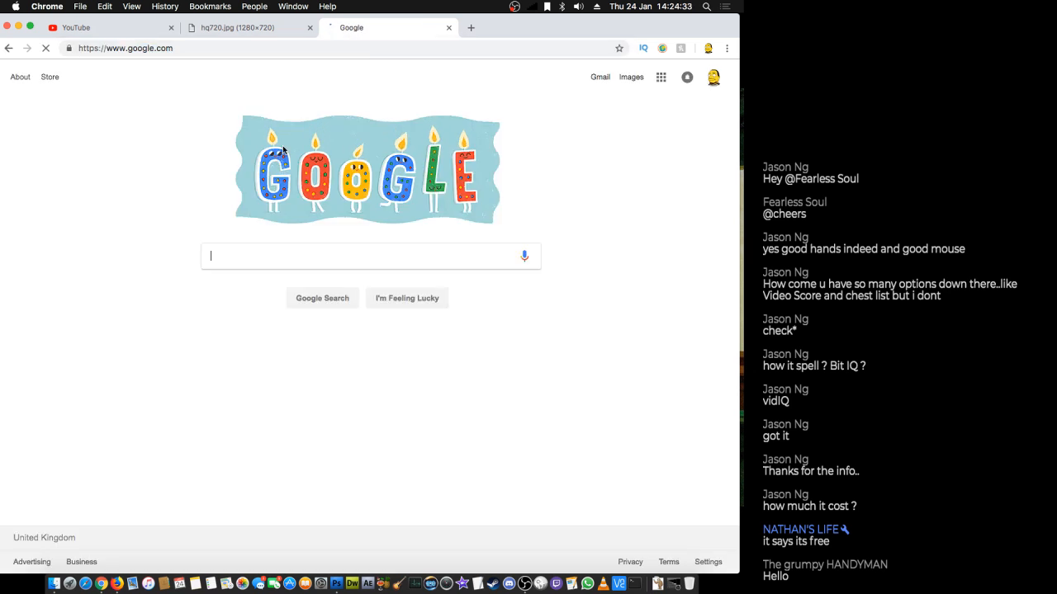
- Search Google for "vidiq trial", read the vidIQ Help Center article on getting a free trial, and close its tab
key("super+v")
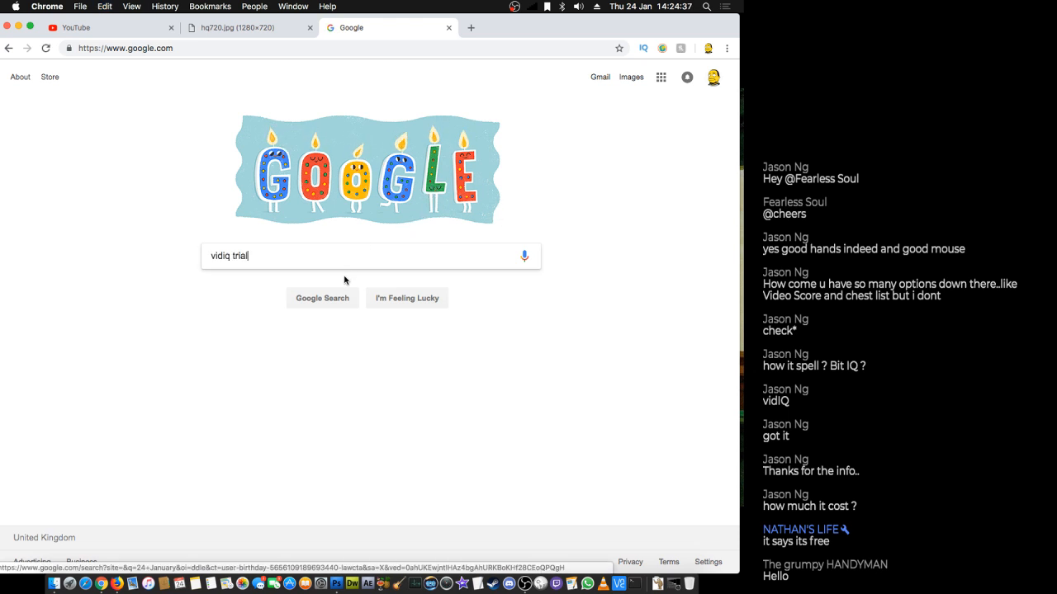
left_click(337, 299)
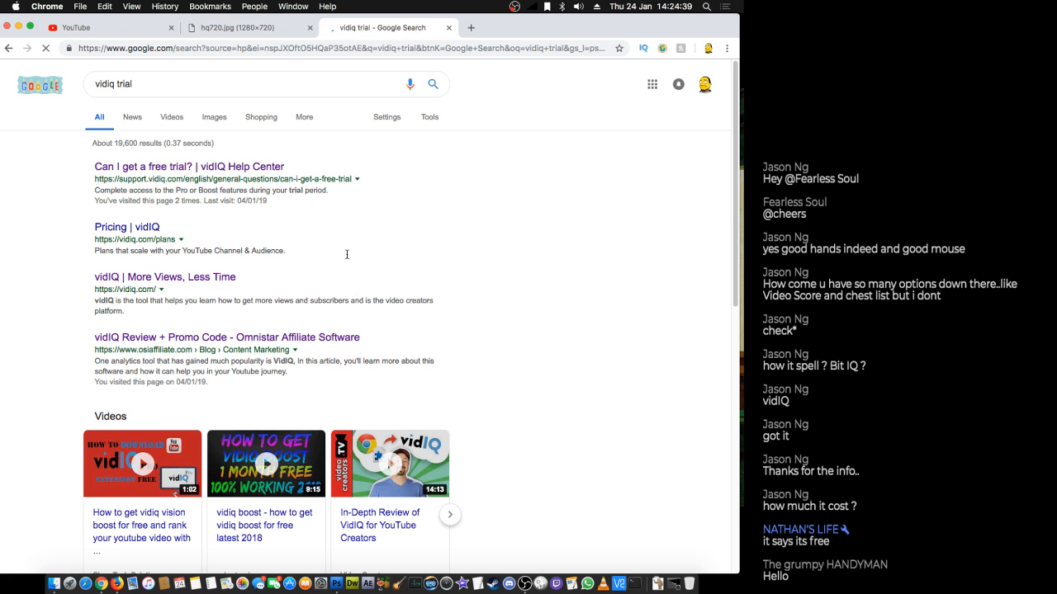
left_click(223, 171)
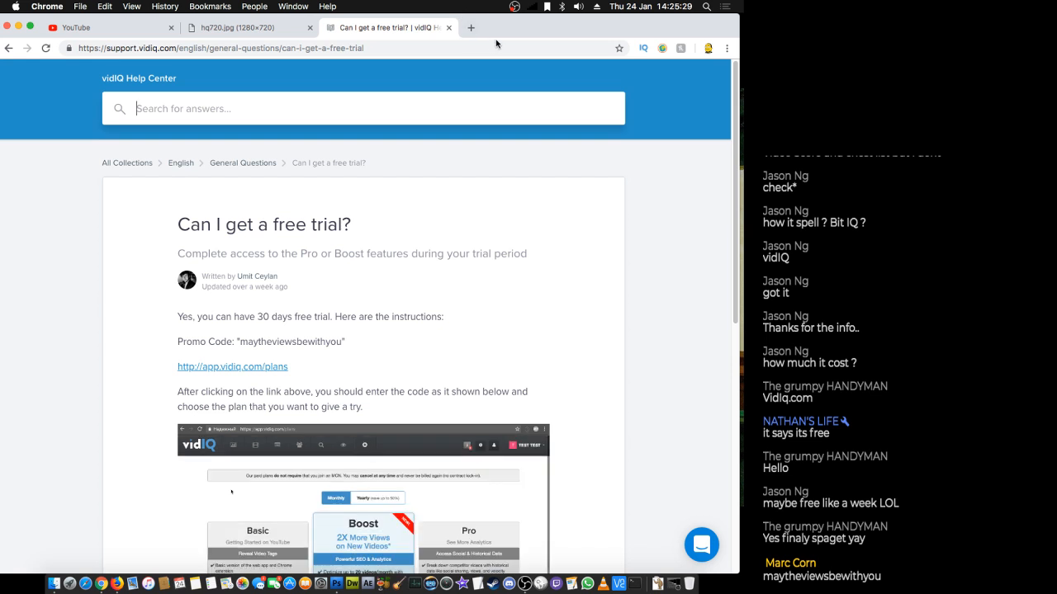
left_click(449, 28)
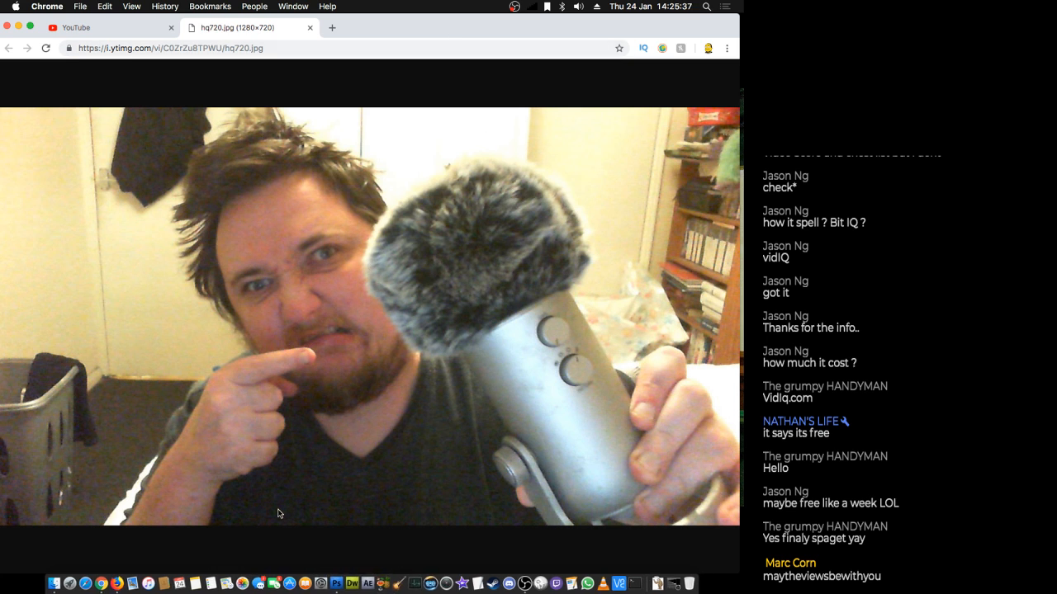
- Switch to Photoshop and activate the Magnetic Lasso tool for cutting out the pasted photo
left_click(337, 583)
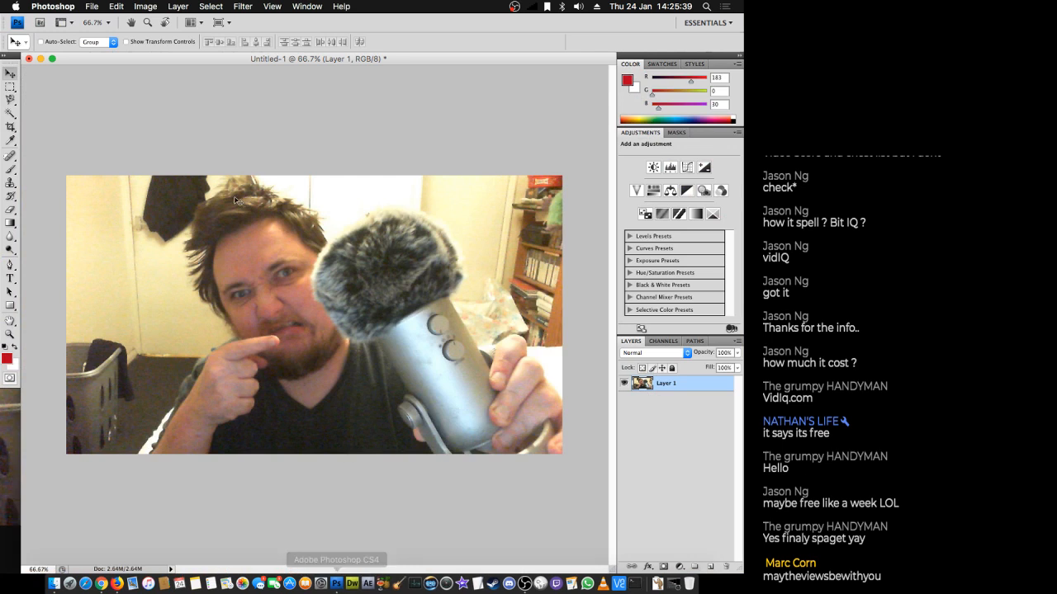
left_click(10, 99)
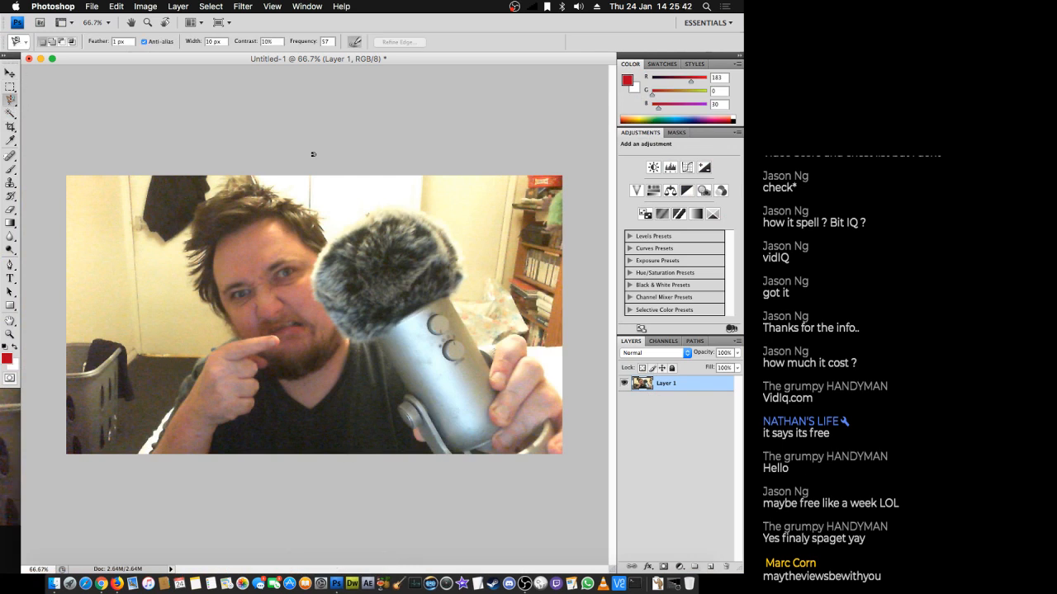
left_click(328, 237)
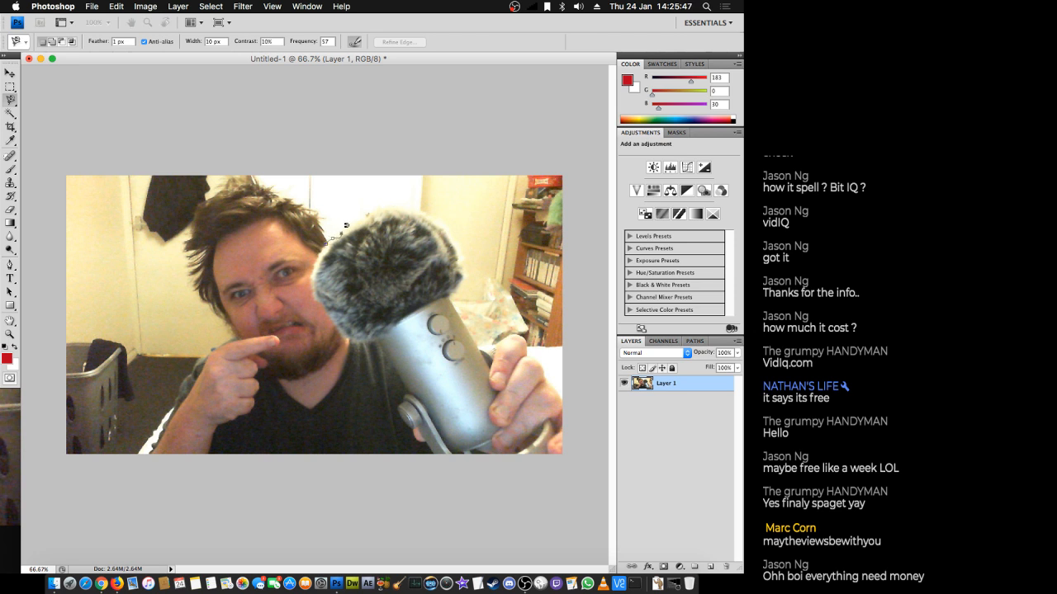
key("Escape")
left_click(346, 227)
key("Escape")
- Outline the background between the microphone, the hand and the photo's right edge with the Magnetic Lasso, delete it and deselect
left_click(564, 396)
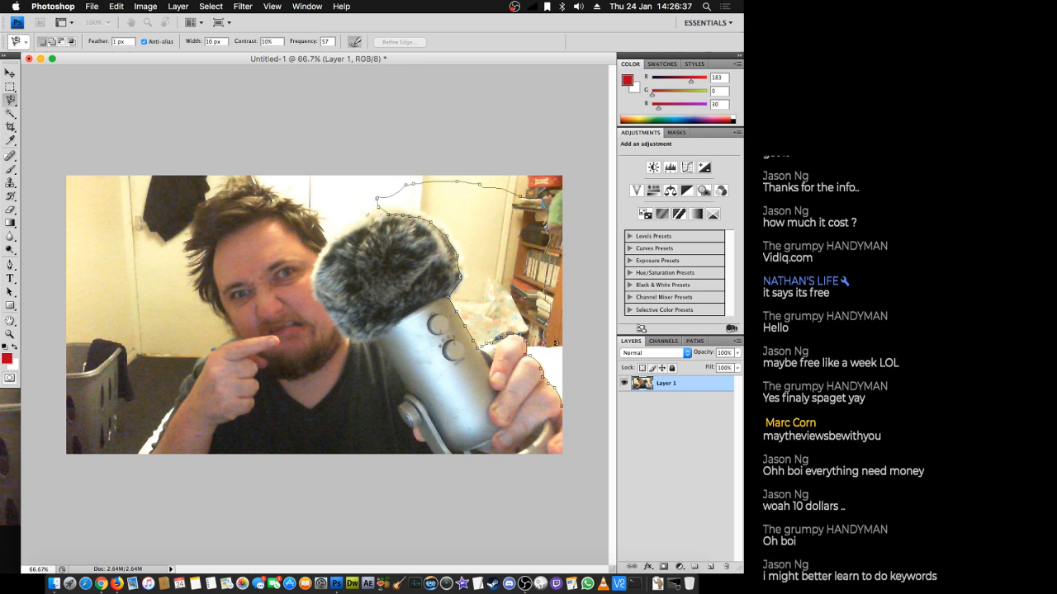
double_click(560, 406)
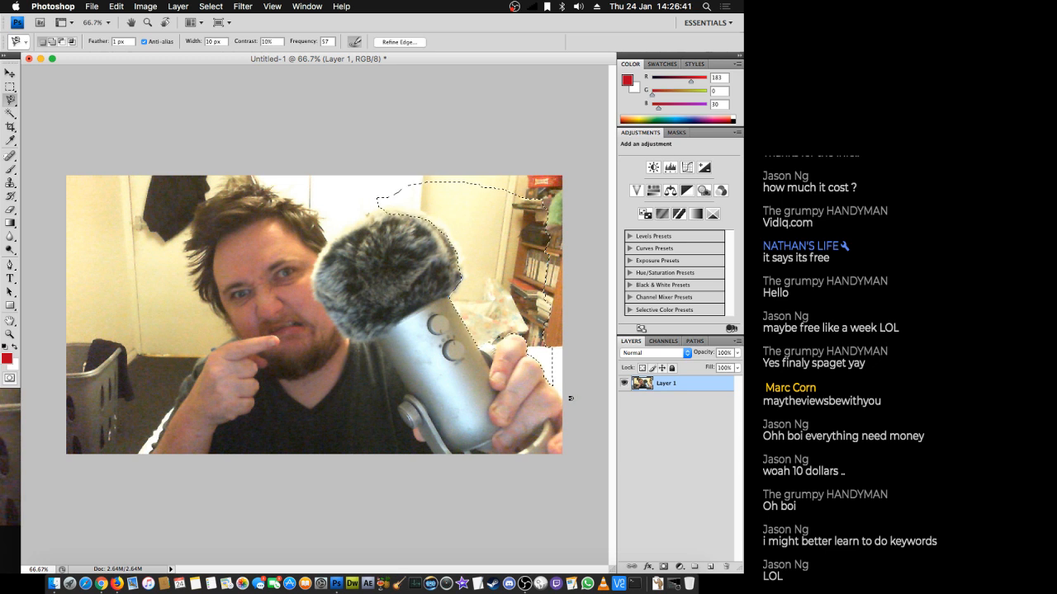
key("Delete")
right_click(500, 258)
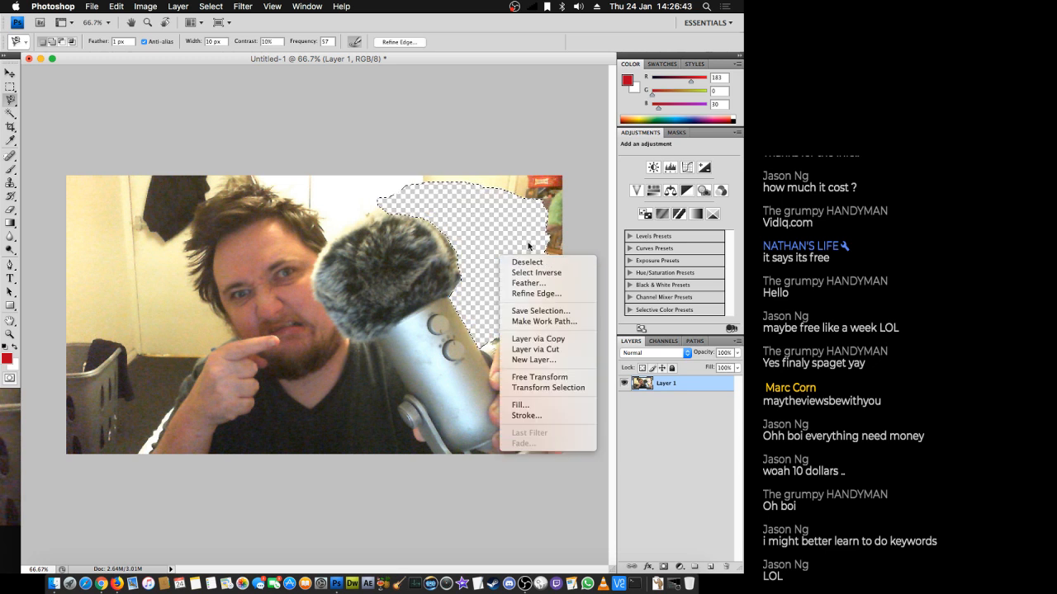
left_click(541, 263)
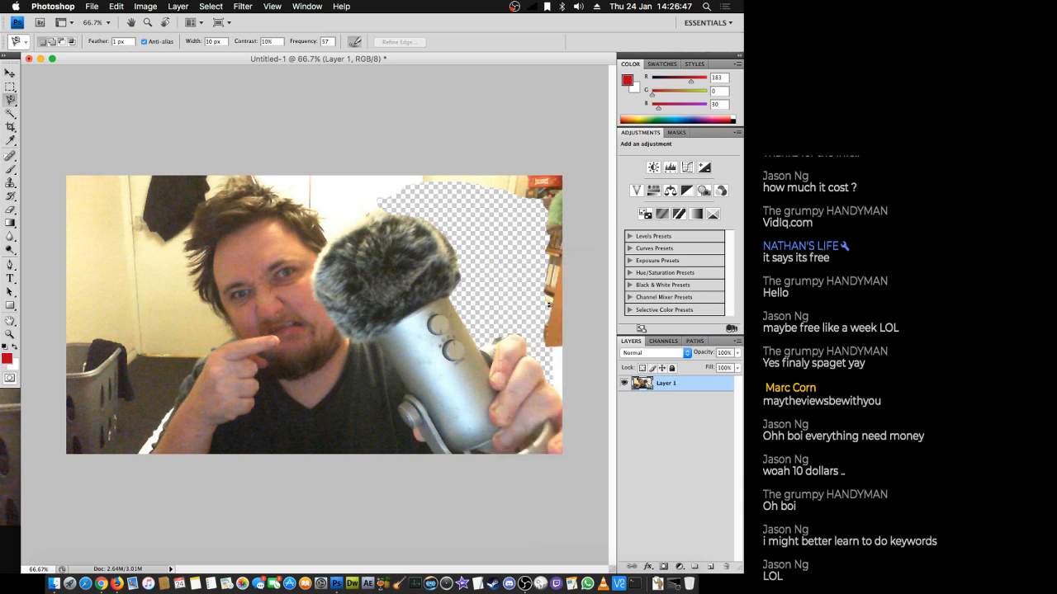
- Erase the leftover background along the photo's right edge, above the microphone and down the left side with the 74 px Eraser
left_click(10, 210)
mouse_move(559, 182)
left_mouse_down()
mouse_move(384, 176)
mouse_move(565, 190)
mouse_move(538, 199)
mouse_move(558, 201)
mouse_move(565, 379)
left_mouse_up()
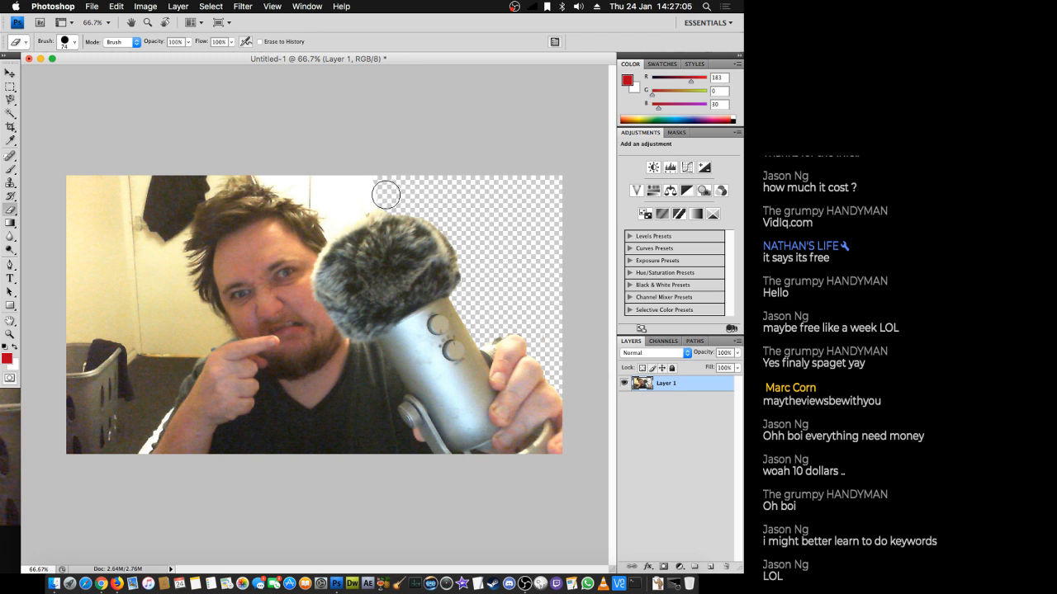
mouse_move(379, 197)
left_mouse_down()
mouse_move(349, 212)
mouse_move(377, 198)
left_mouse_up()
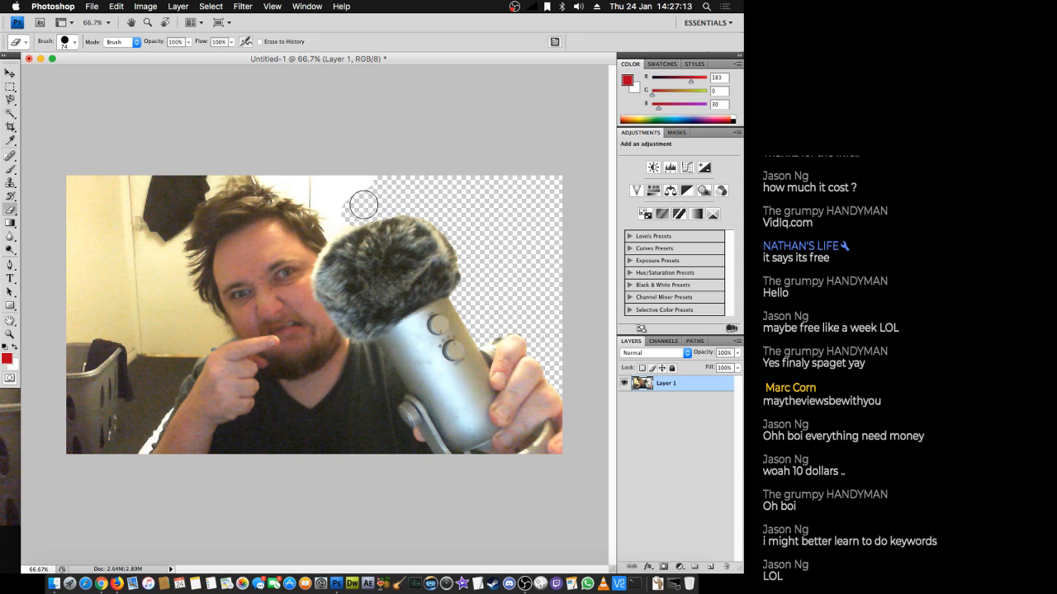
mouse_move(373, 202)
left_mouse_down()
mouse_move(341, 177)
mouse_move(330, 188)
mouse_move(338, 195)
mouse_move(309, 173)
left_mouse_up()
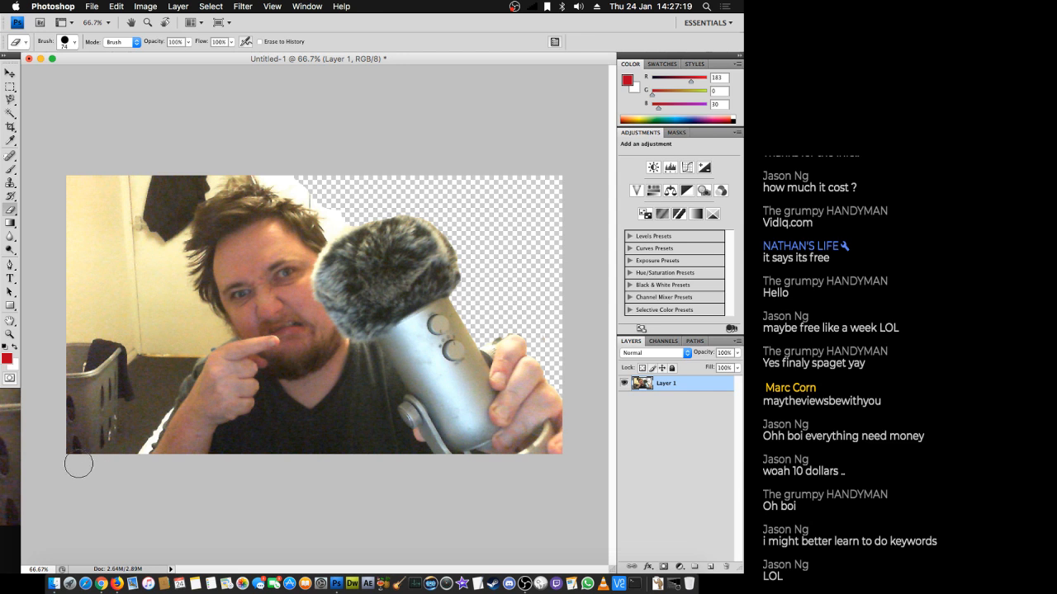
mouse_move(78, 460)
left_mouse_down()
mouse_move(71, 364)
mouse_move(94, 170)
mouse_move(76, 160)
mouse_move(68, 329)
mouse_move(94, 453)
mouse_move(121, 141)
left_mouse_up()
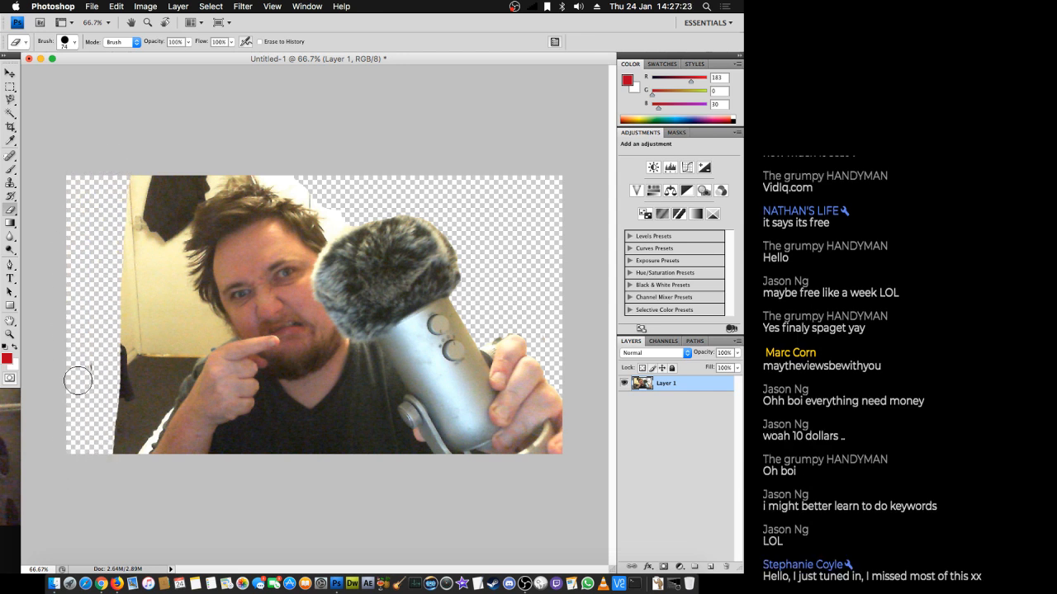
left_click_drag(105, 477, 135, 177)
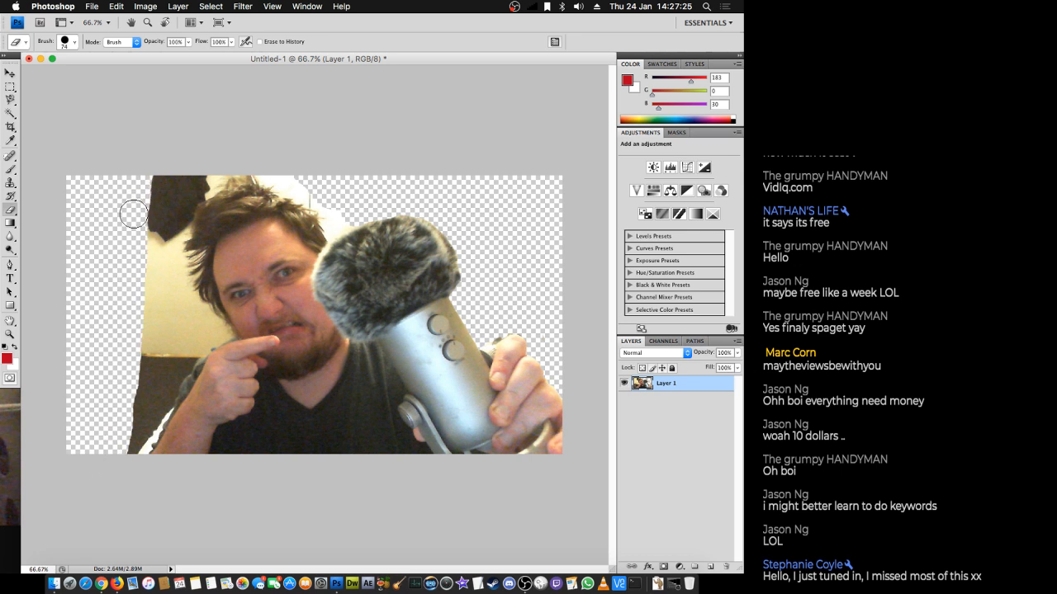
left_click_drag(126, 369, 127, 455)
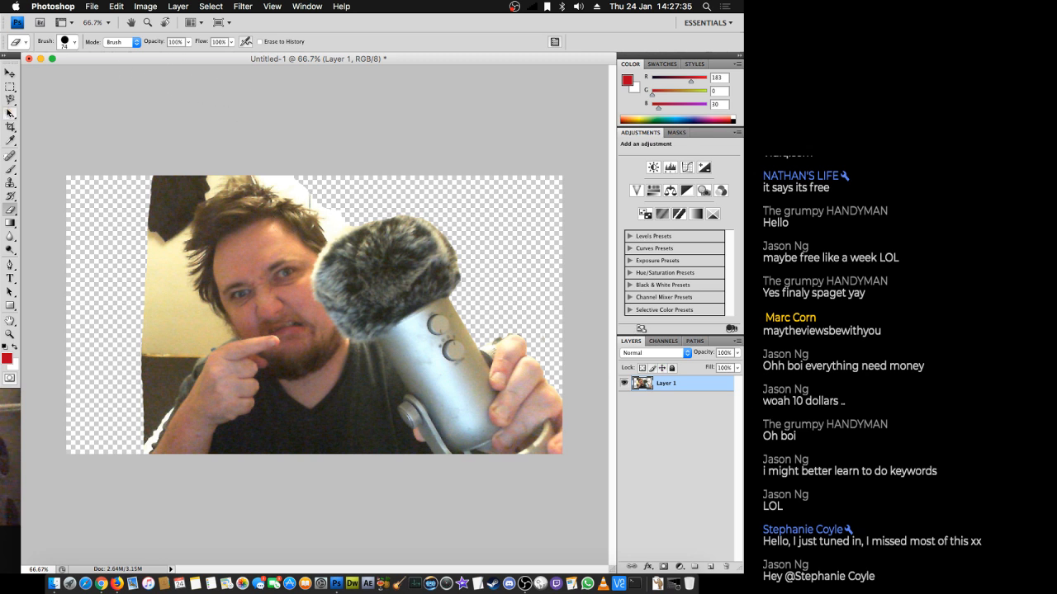
- Outline the remaining background left of the man's hair, face and arm with the Magnetic Lasso, delete it and deselect
left_click(11, 99)
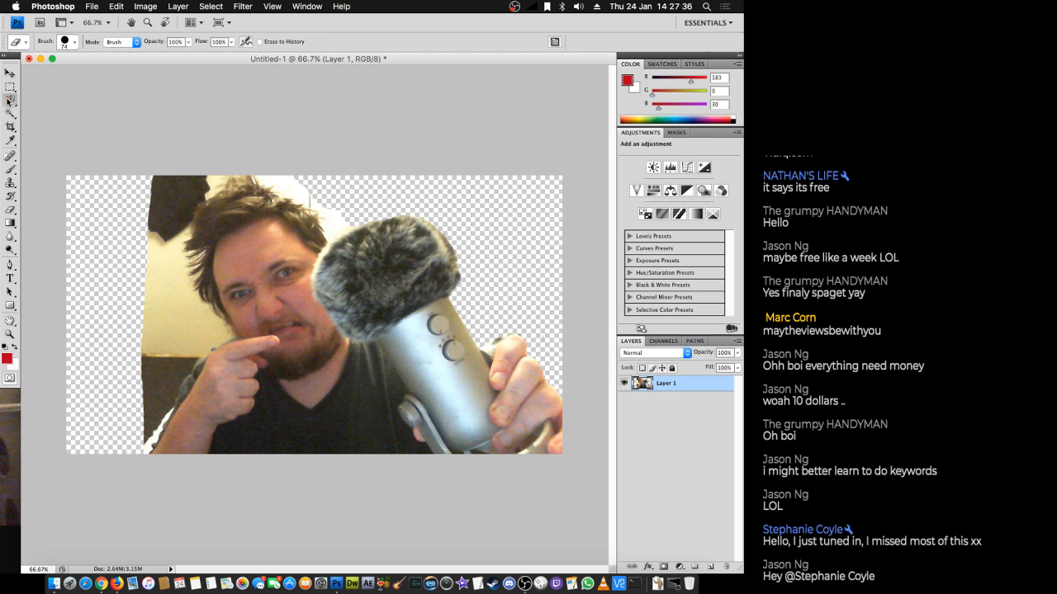
left_click(230, 178)
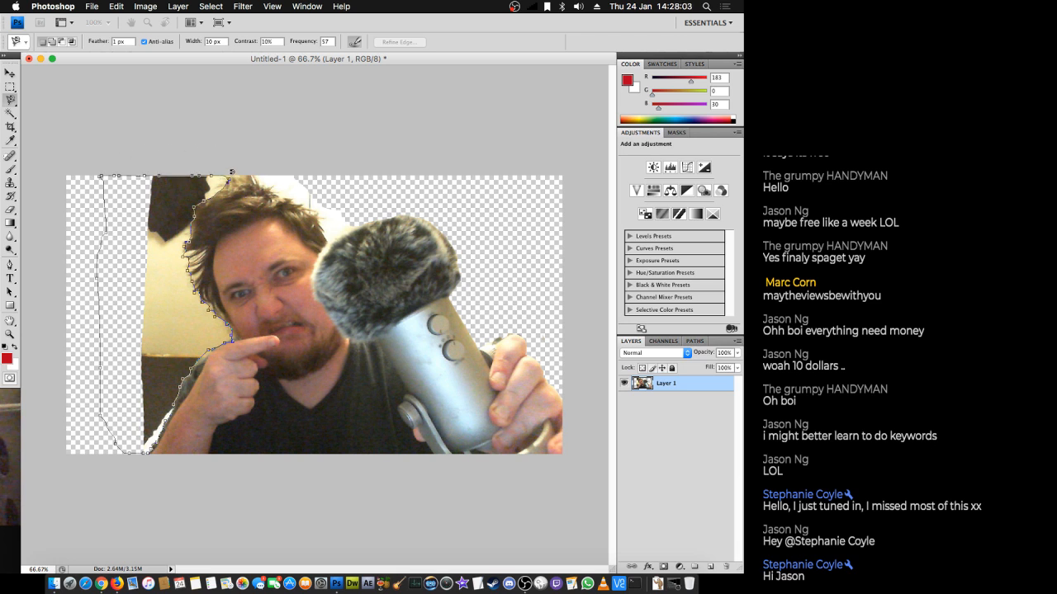
double_click(232, 172)
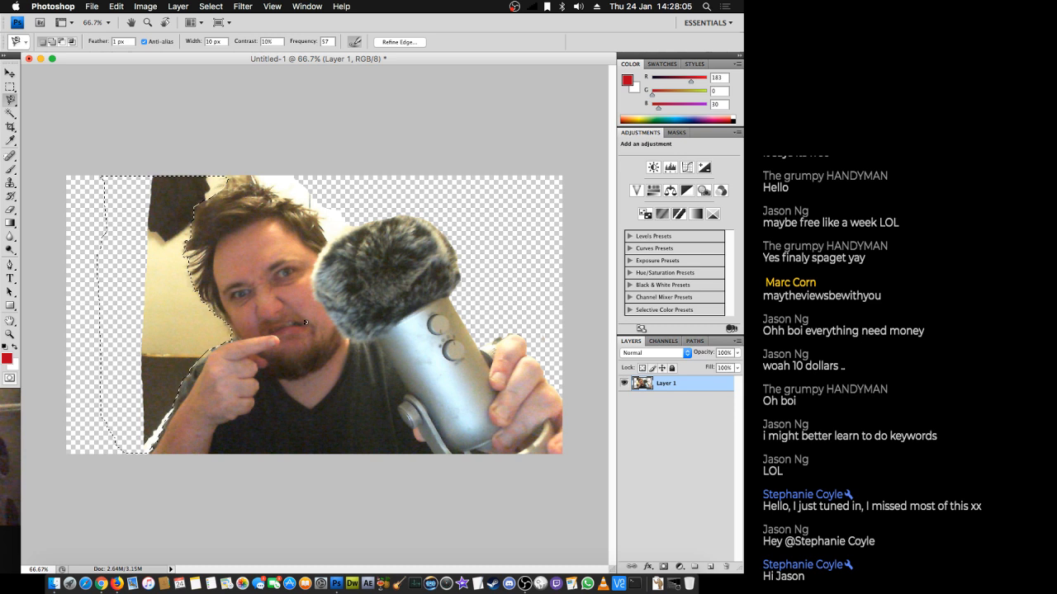
right_click(157, 321)
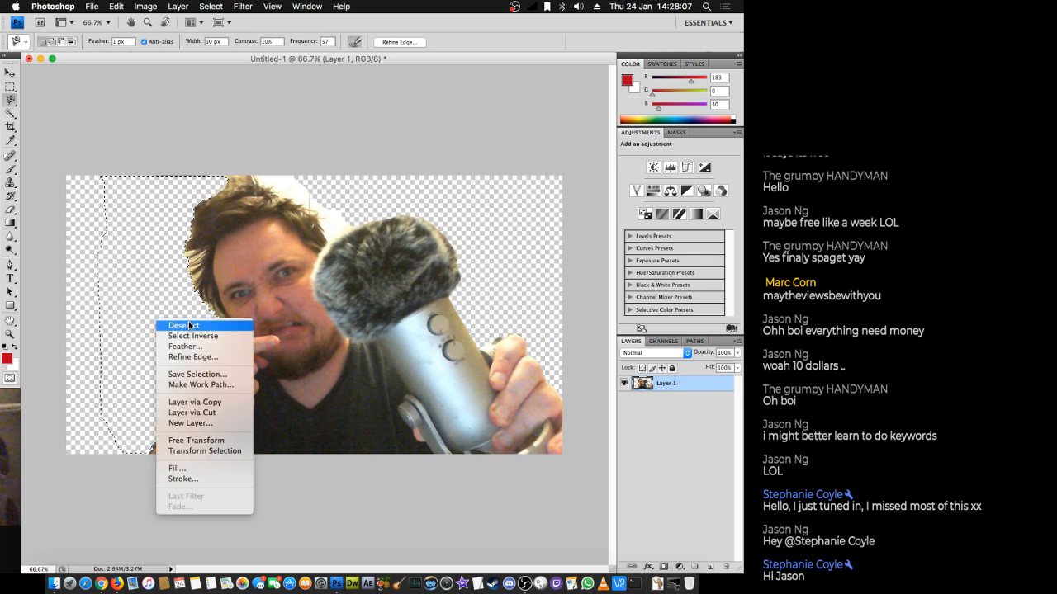
left_click(189, 325)
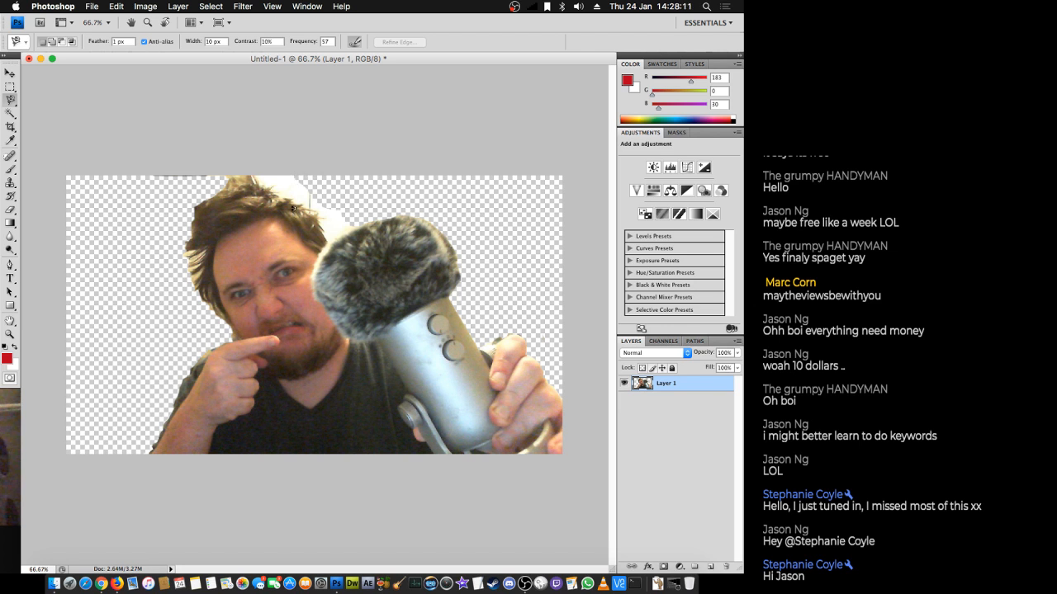
- Outline the background patch between the top of the hair and the microphone with the Magnetic Lasso, delete it and deselect
left_click(255, 171)
left_click(252, 173)
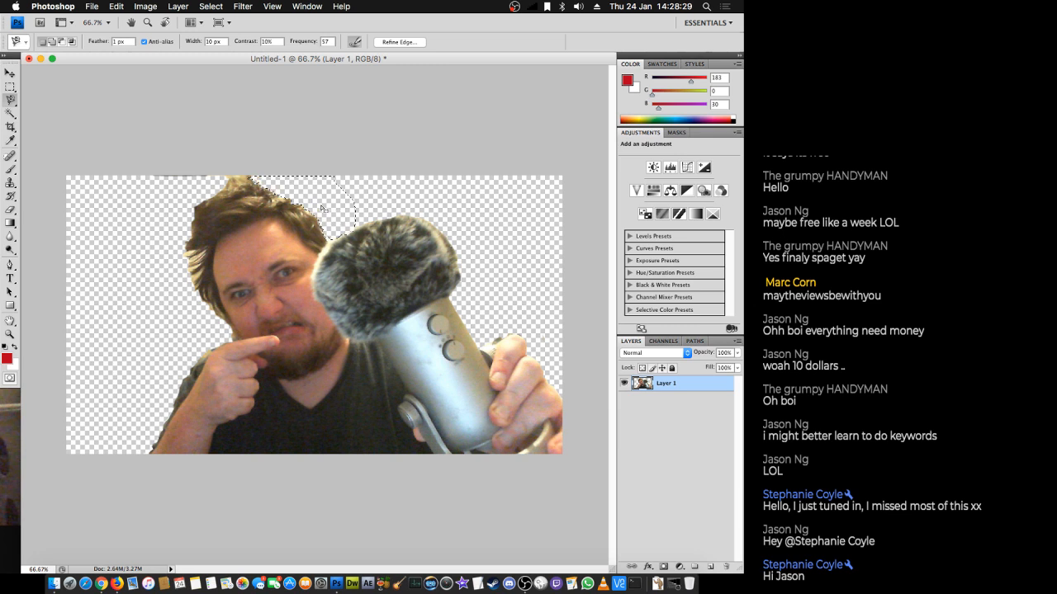
right_click(448, 252)
left_click(117, 583)
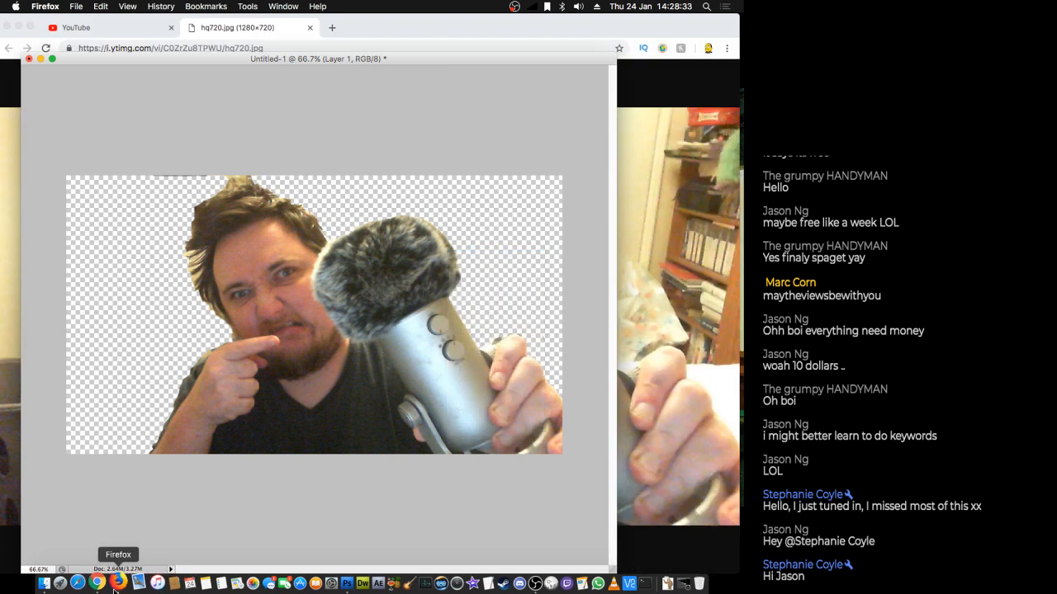
key("super+n")
right_click(118, 584)
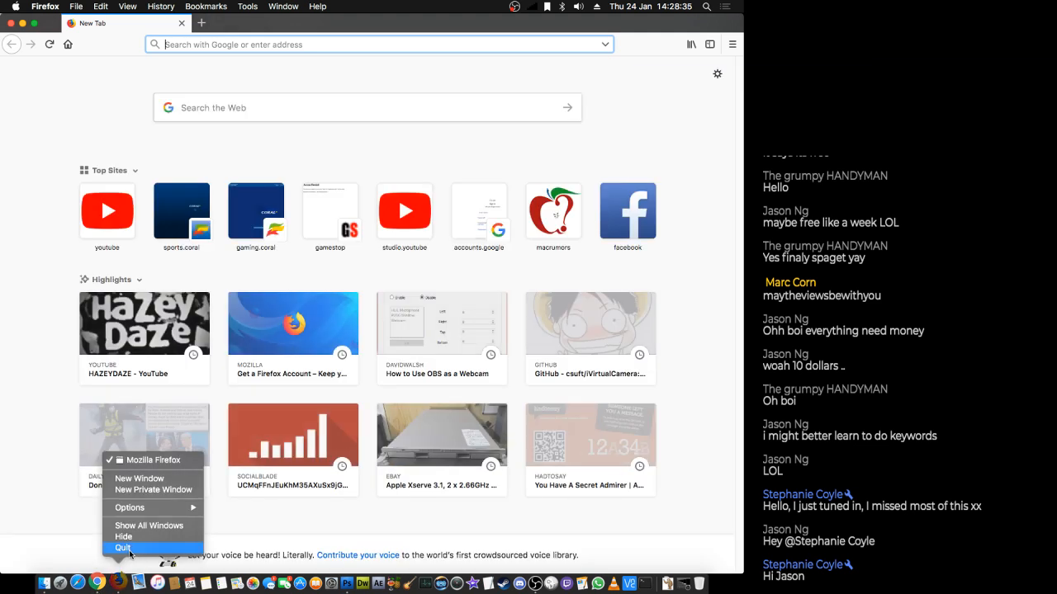
left_click(124, 548)
- Switch to Chrome and open the Creator Studio video list to examine the thumbnails of the earlier live streams
left_click(99, 584)
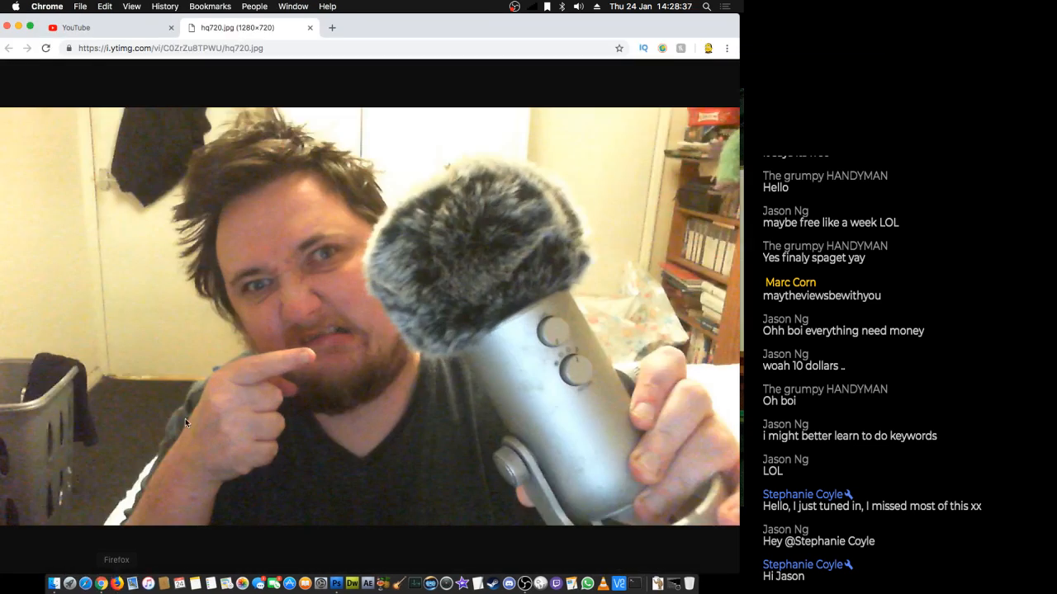
left_click(95, 29)
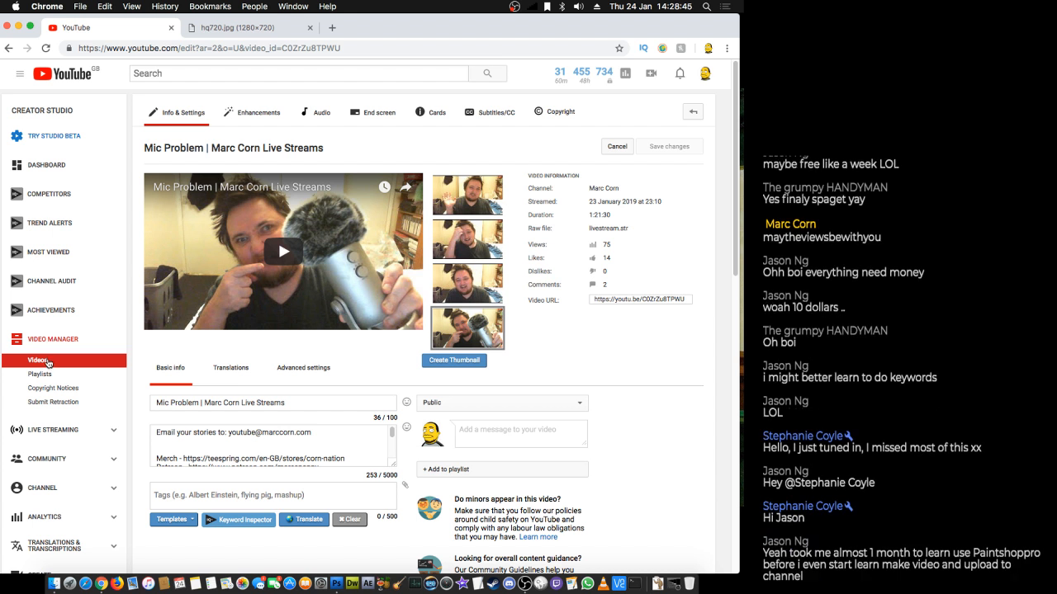
left_click(48, 363)
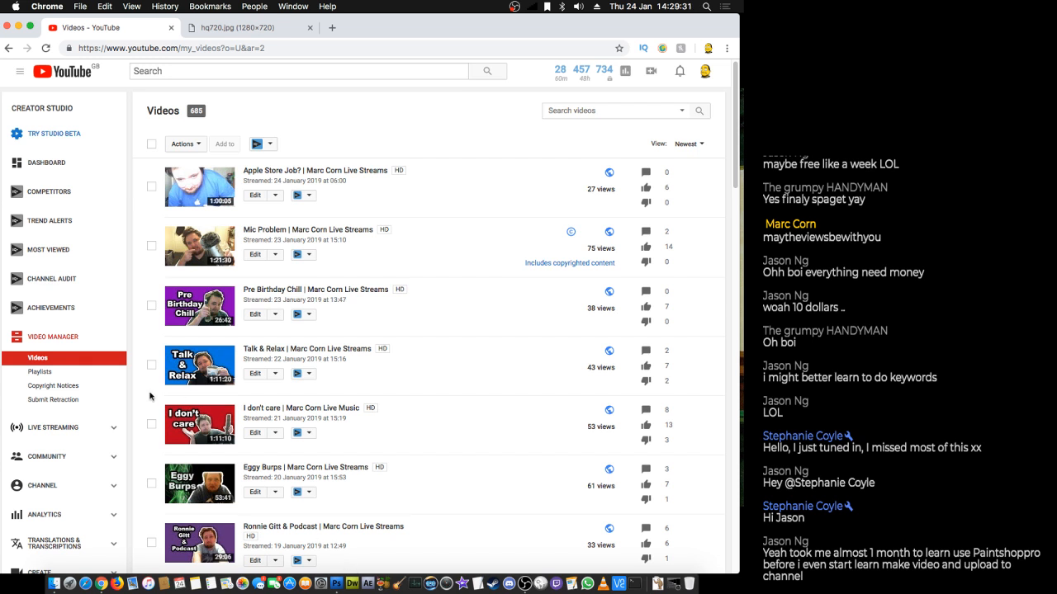
- Switch to Photoshop and draw a red rectangle shape that covers the whole canvas
left_click(334, 582)
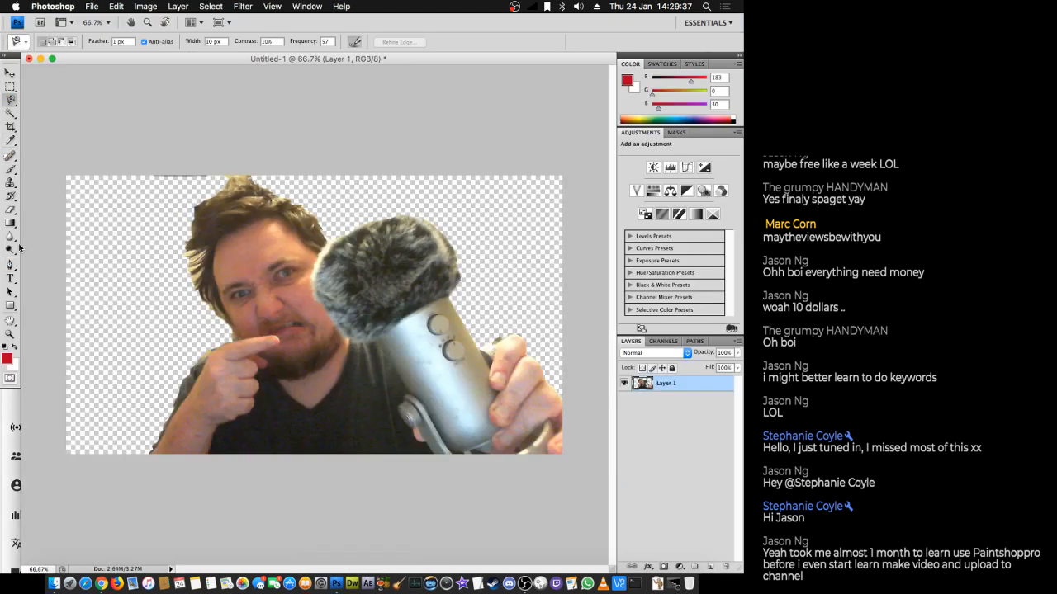
left_click(10, 209)
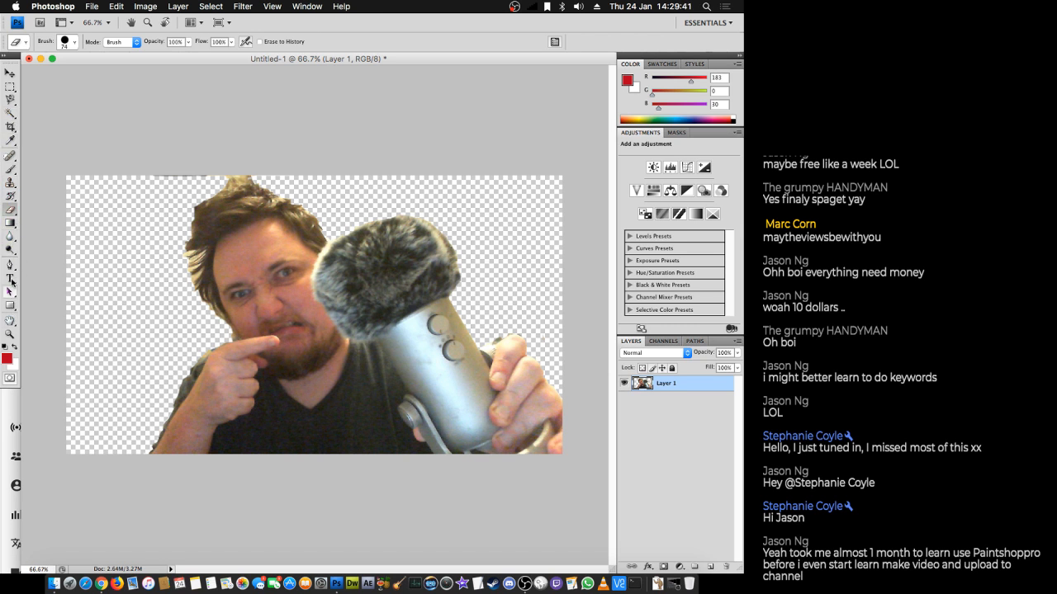
left_click(10, 304)
left_click_drag(44, 141, 598, 486)
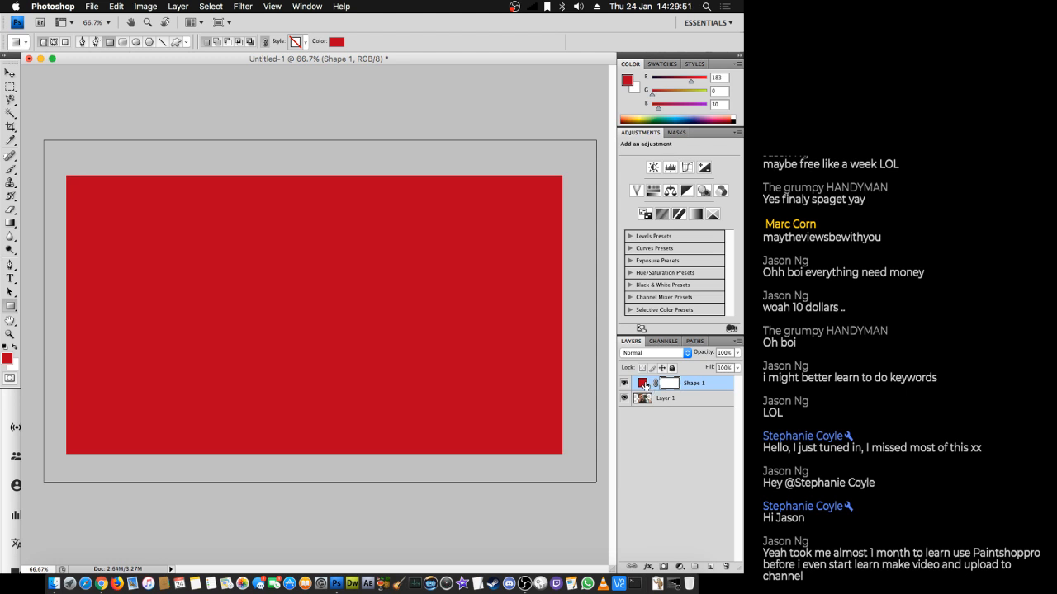
- Change the rectangle's fill colour to green and move its layer below the cut-out photo layer
double_click(646, 385)
left_click_drag(657, 395, 659, 413)
left_click(739, 309)
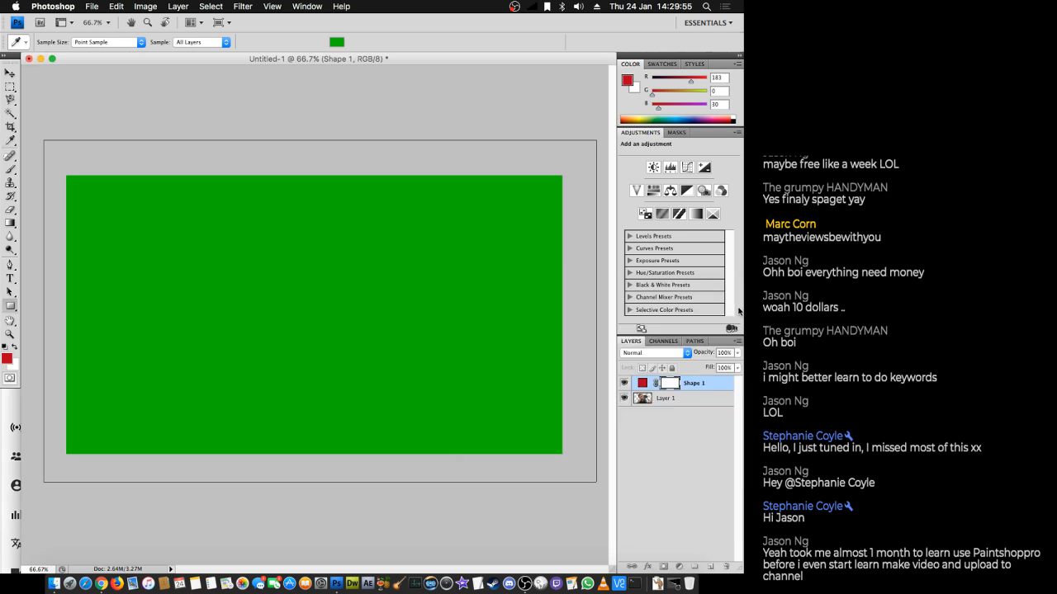
left_click_drag(704, 384, 709, 408)
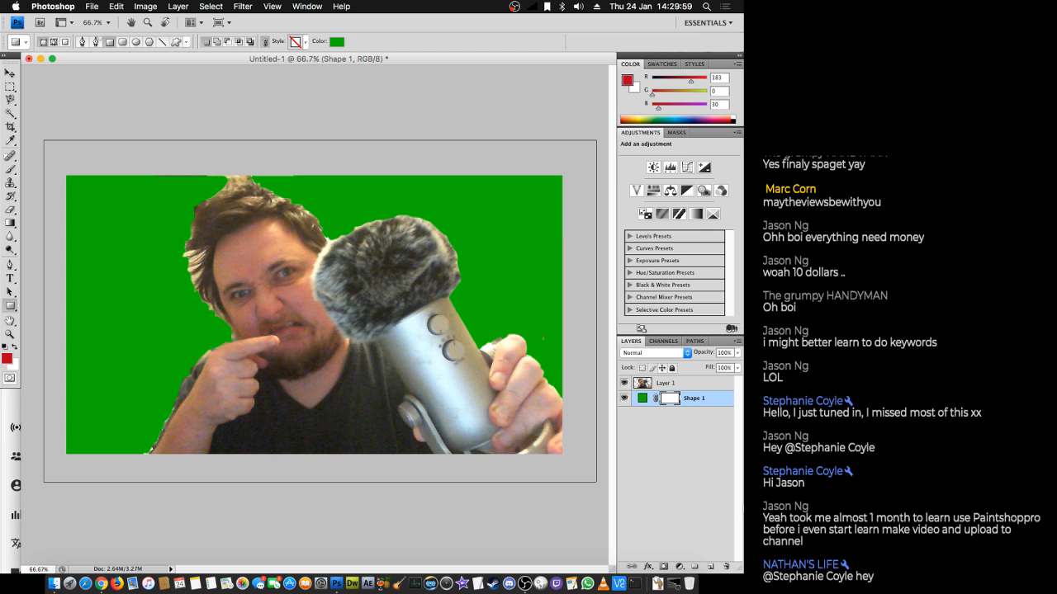
- Add a white (ffffff) outside stroke of 10 px to the cut-out photo layer through its blending options
left_click(703, 386)
right_click(703, 387)
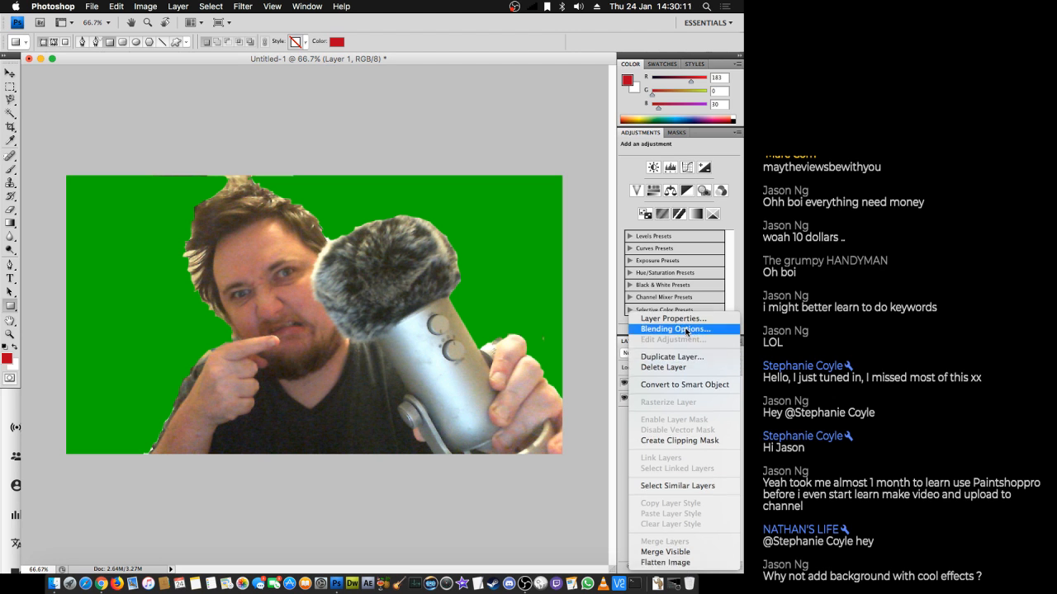
left_click(686, 328)
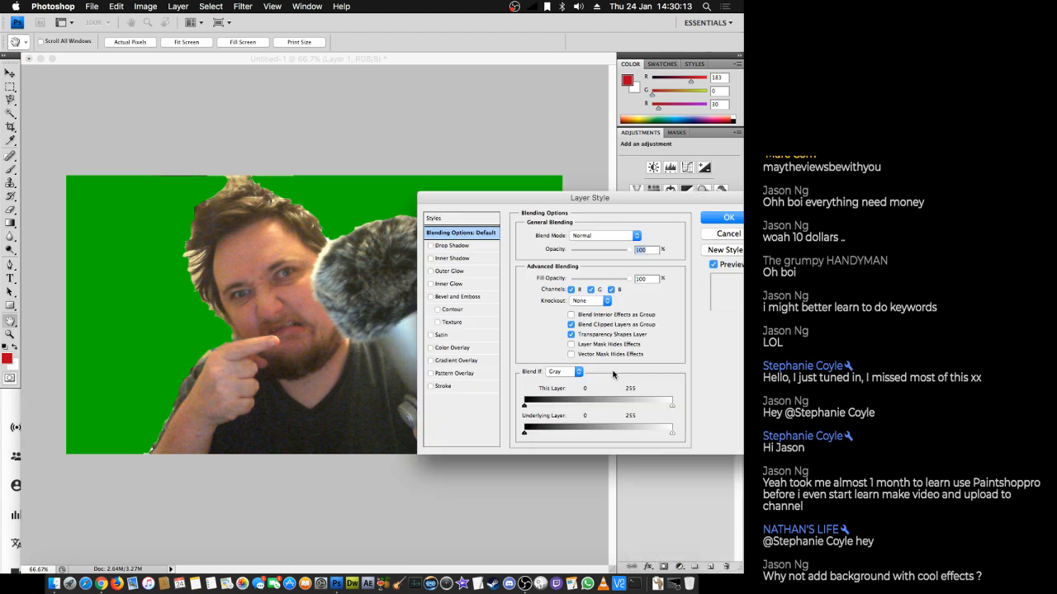
left_click(441, 387)
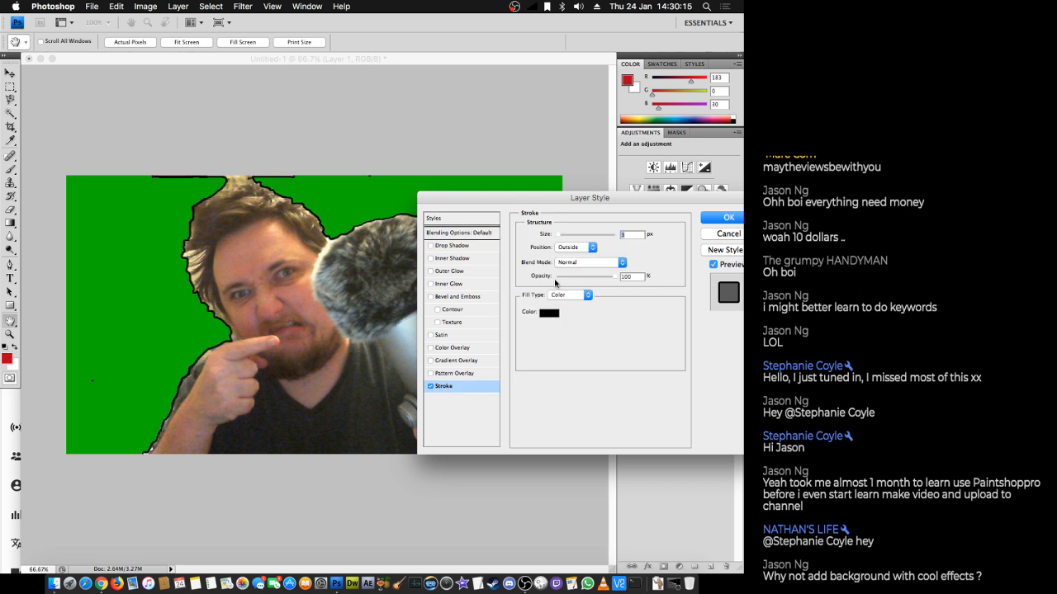
left_click(556, 314)
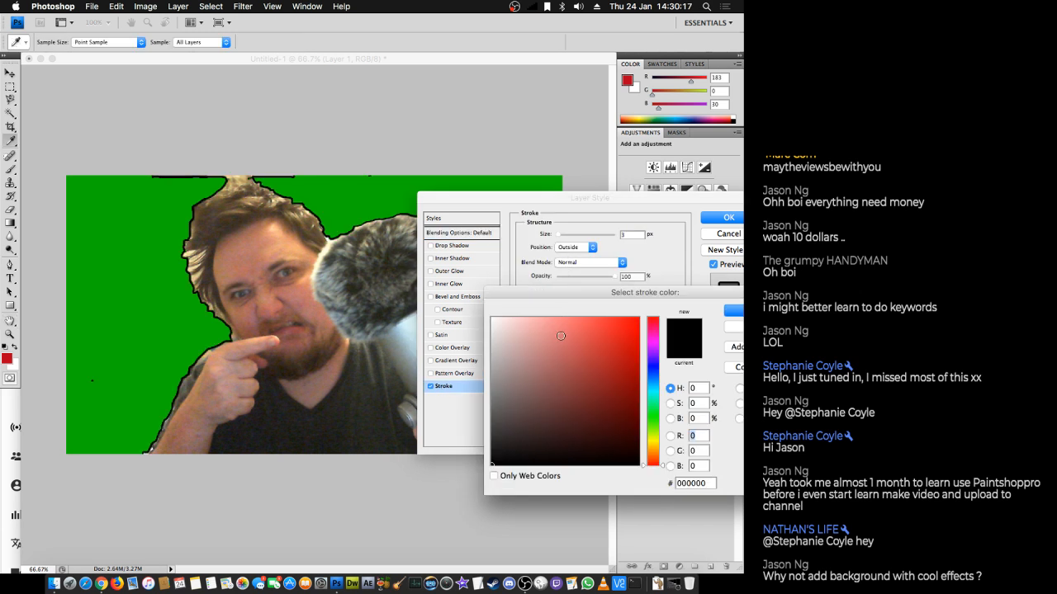
left_click_drag(561, 333, 455, 314)
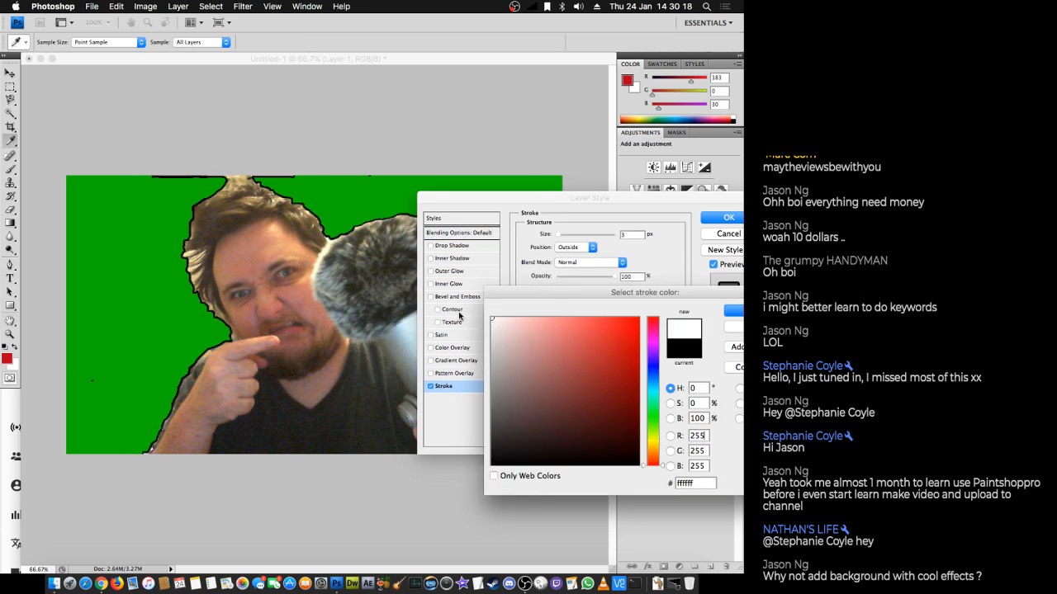
left_click(735, 312)
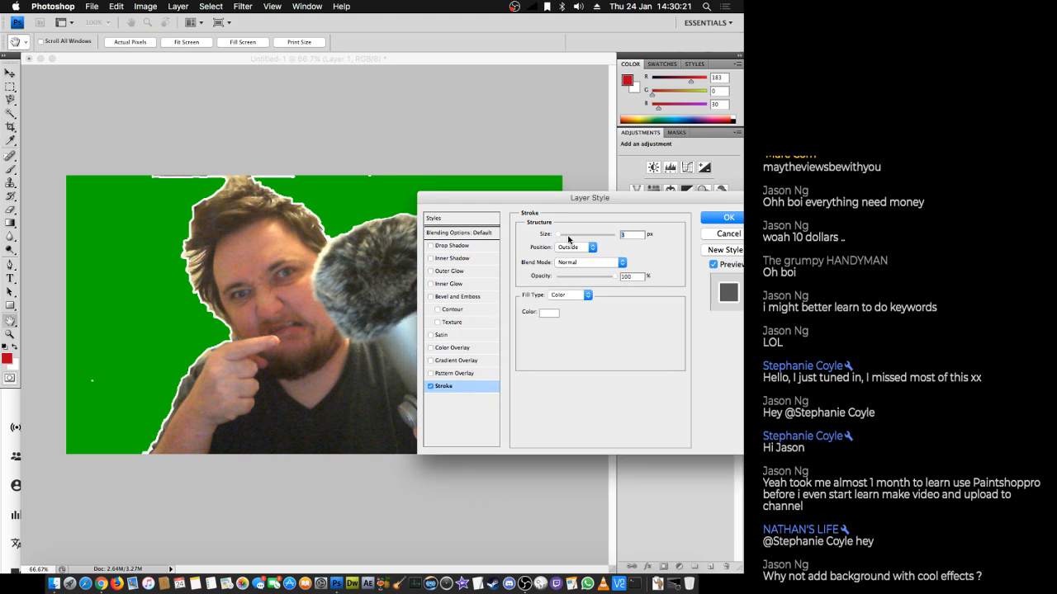
left_click_drag(568, 239, 565, 240)
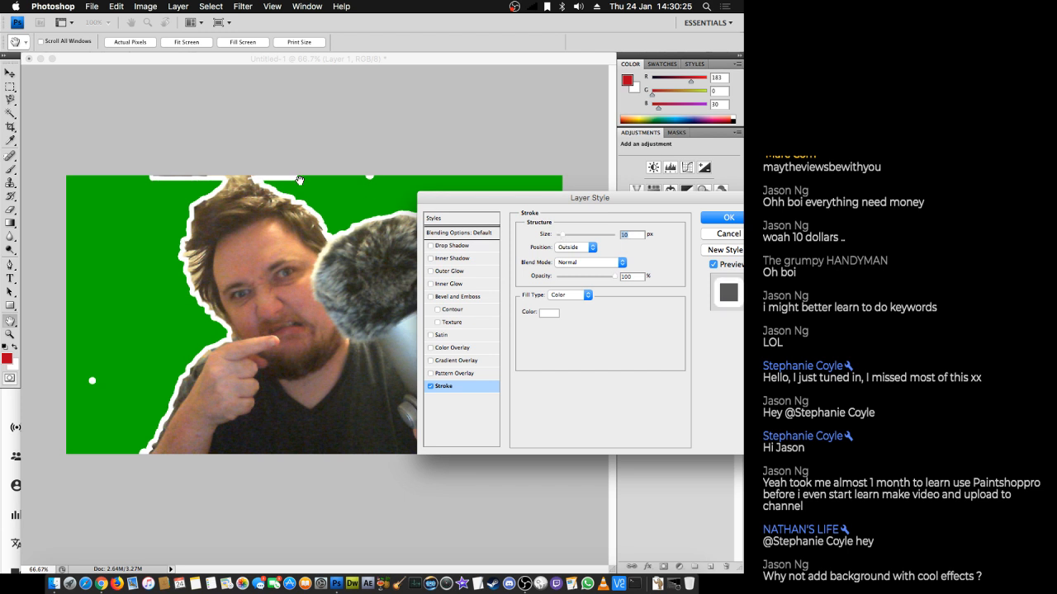
left_click(729, 218)
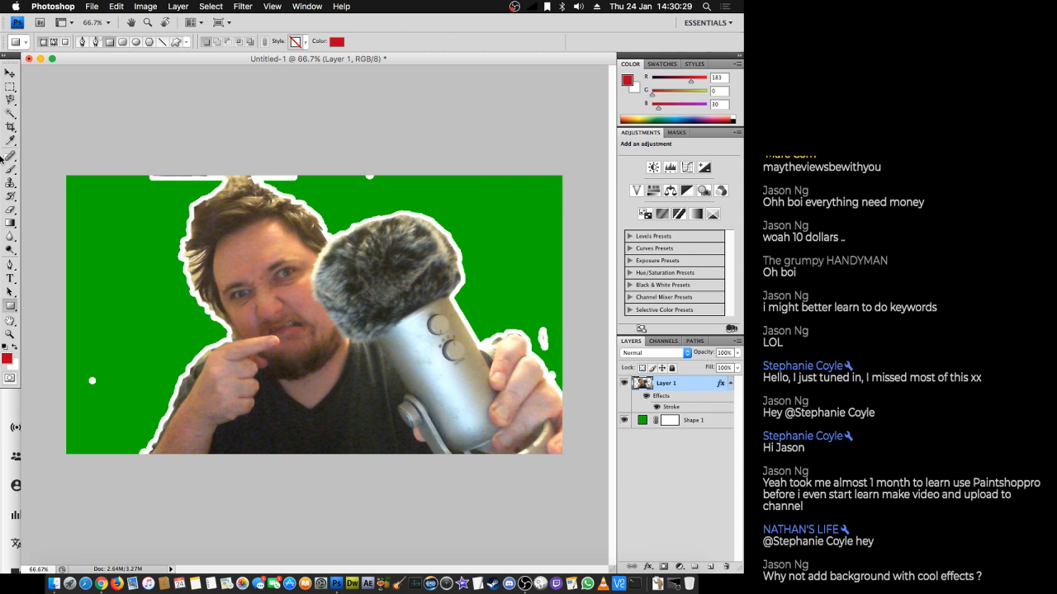
- Erase the stray outlined remnants along the canvas's upper edge and on both sides of the cut-out photo
left_click(10, 209)
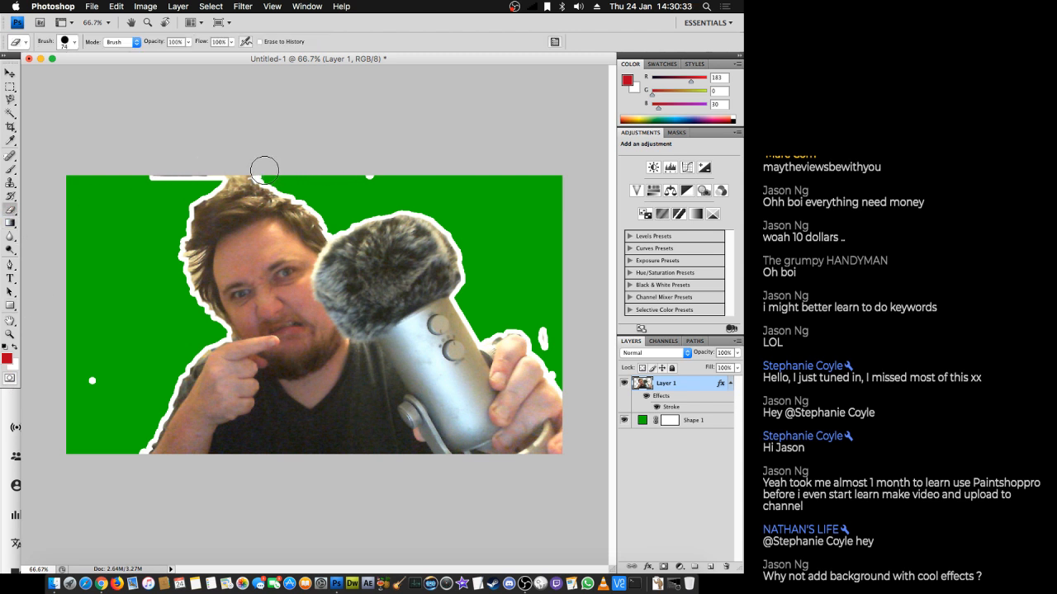
mouse_move(264, 170)
left_mouse_down()
mouse_move(160, 166)
mouse_move(326, 157)
mouse_move(377, 169)
left_mouse_up()
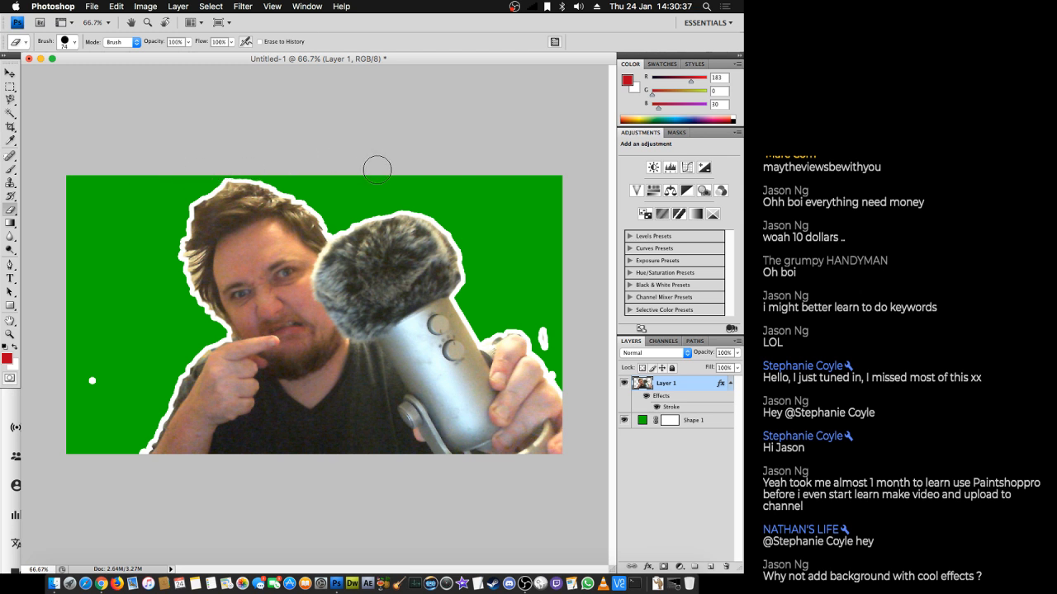
mouse_move(571, 337)
left_mouse_down()
mouse_move(545, 331)
mouse_move(573, 383)
left_mouse_up()
left_click(93, 381)
- Scale the cut-out photo down proportionally to 87.5%, keeping it against the canvas's lower-right corner
key("super+t")
left_click_drag(133, 175, 187, 223)
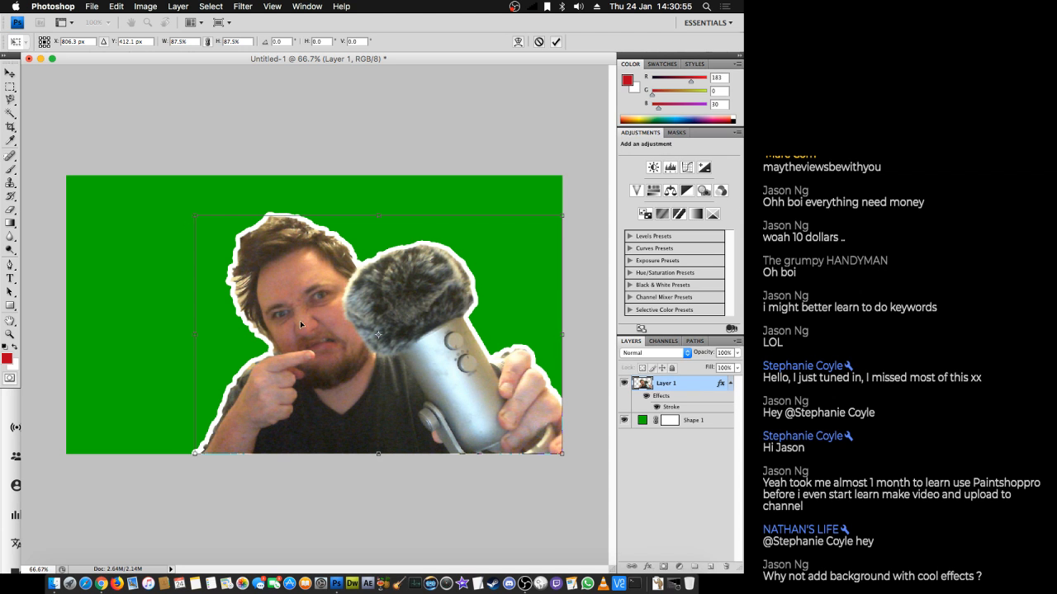
key("Return")
key("e")
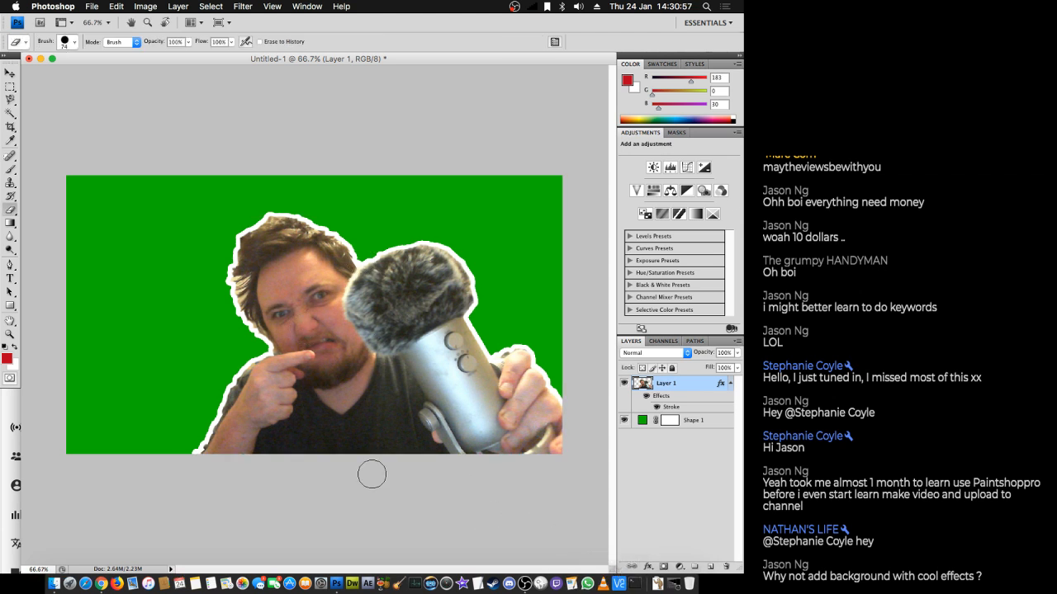
- Add a black drop shadow with increased spread and size to the cut-out photo layer through its blending options
right_click(694, 381)
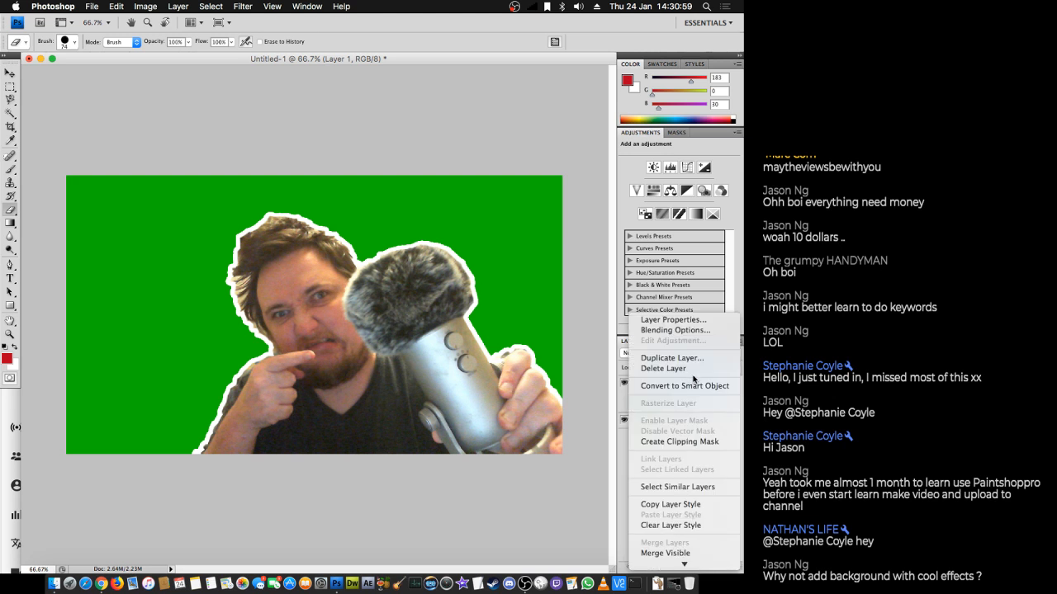
left_click(676, 330)
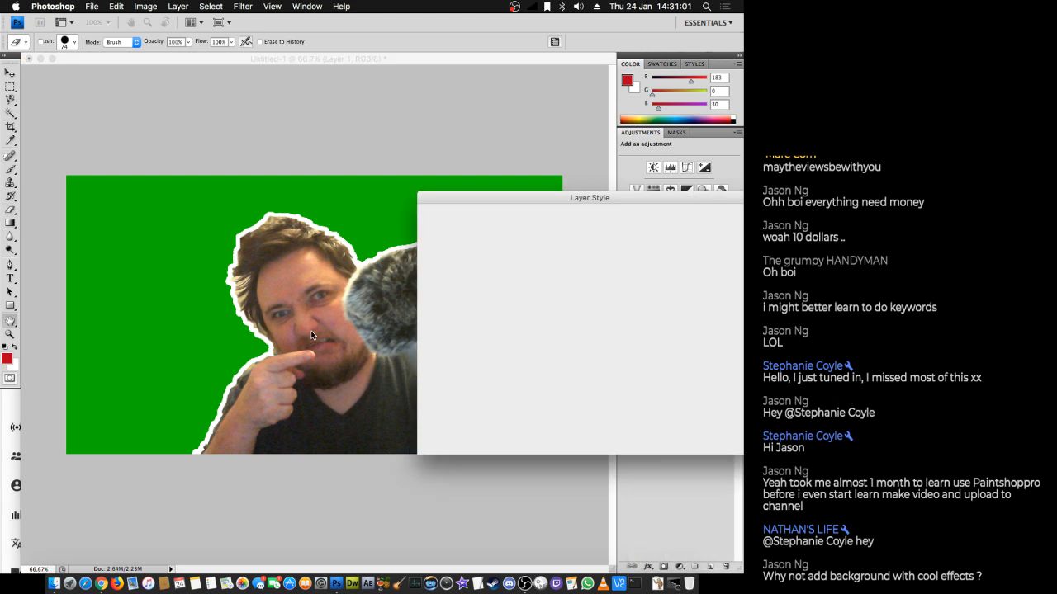
left_click(454, 246)
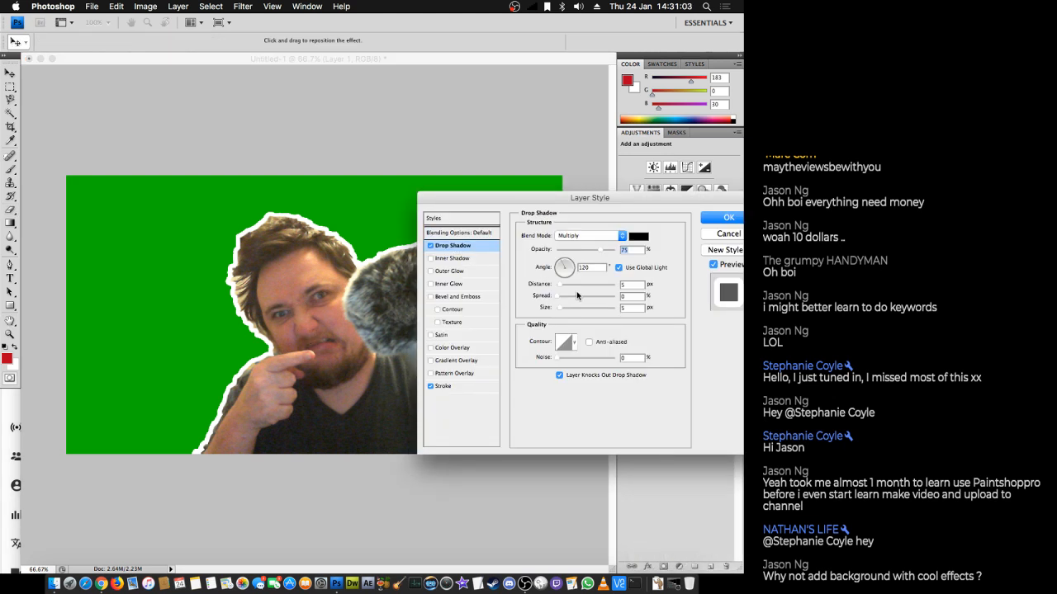
left_click(577, 296)
left_click(566, 296)
left_click(571, 307)
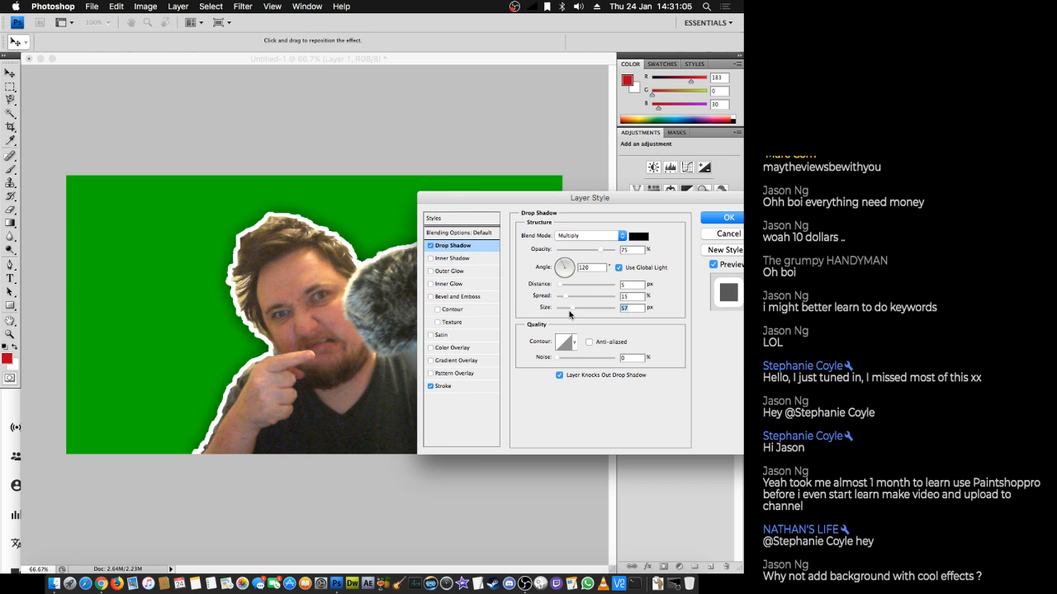
left_click(574, 296)
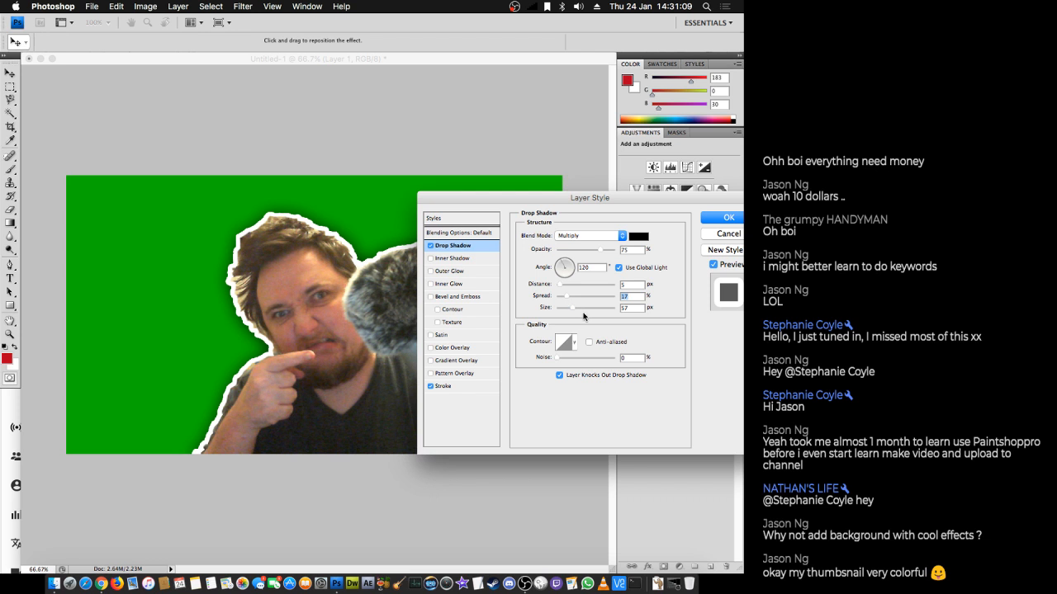
left_click(571, 308)
left_click(573, 296)
left_click(724, 217)
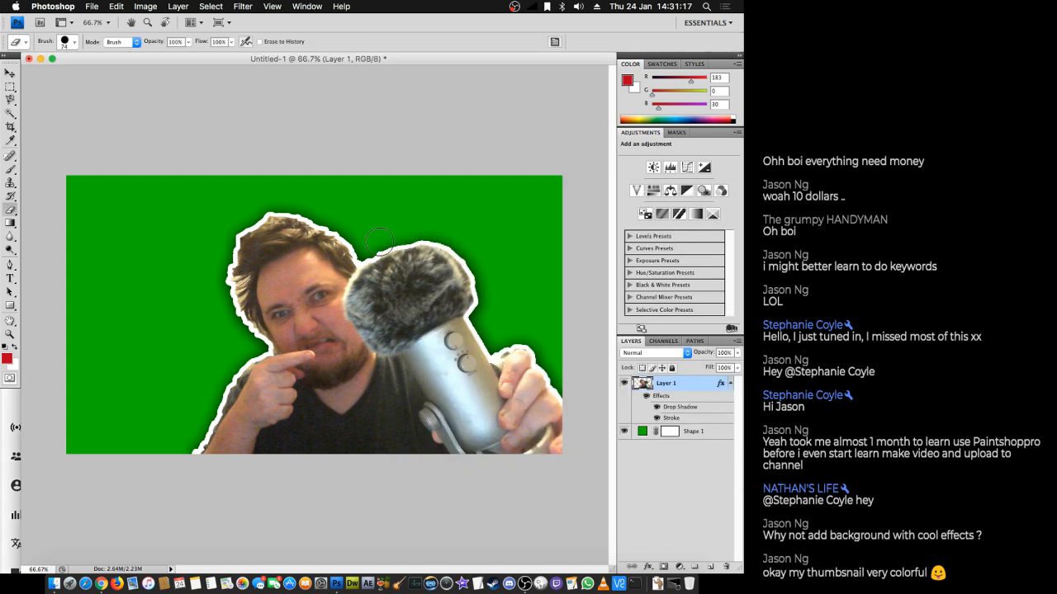
- Clean up the cut-out's outline between the hair and the microphone, reducing the eraser to 40 px
left_click_drag(365, 249, 359, 254)
left_click(75, 41)
left_click(36, 74)
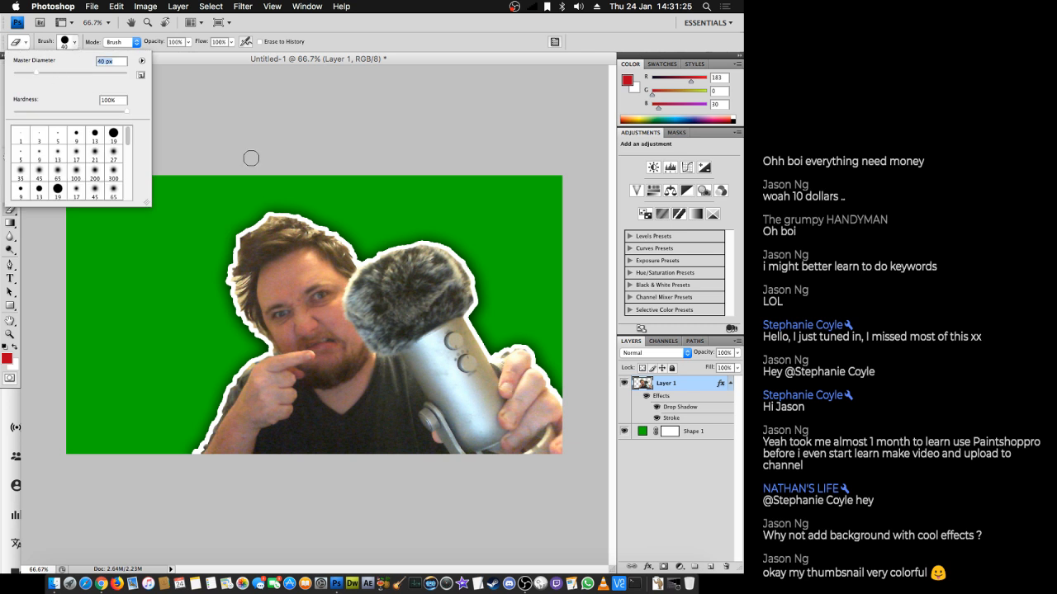
left_click(381, 238)
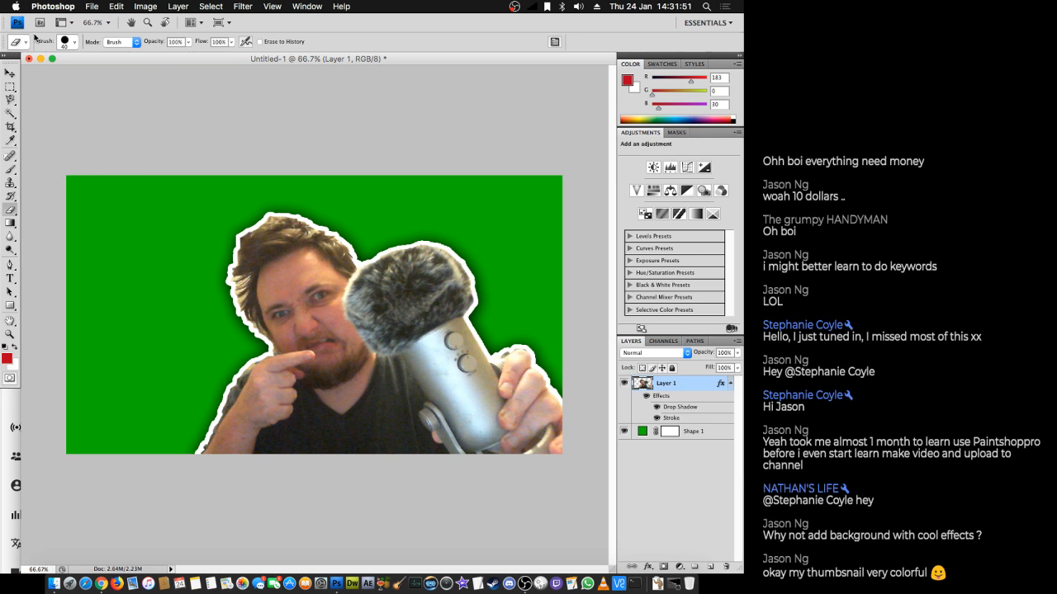
- Check the earlier thumbnails in Chrome, return to Photoshop and add the two-line title "Mic Problem" in 140 pt Arial Black over the green area
key("super+Tab")
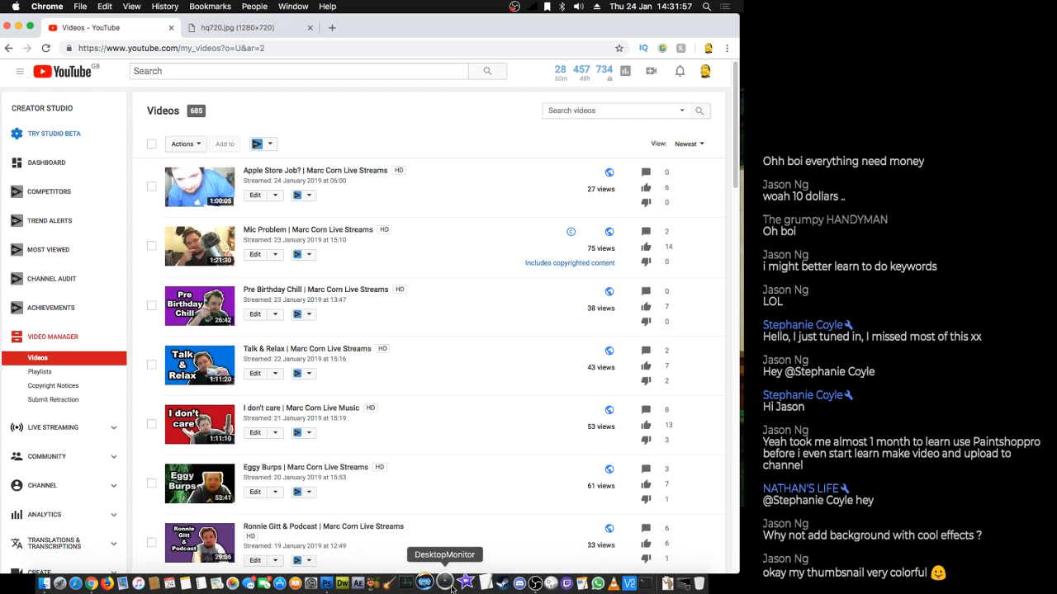
left_click(335, 583)
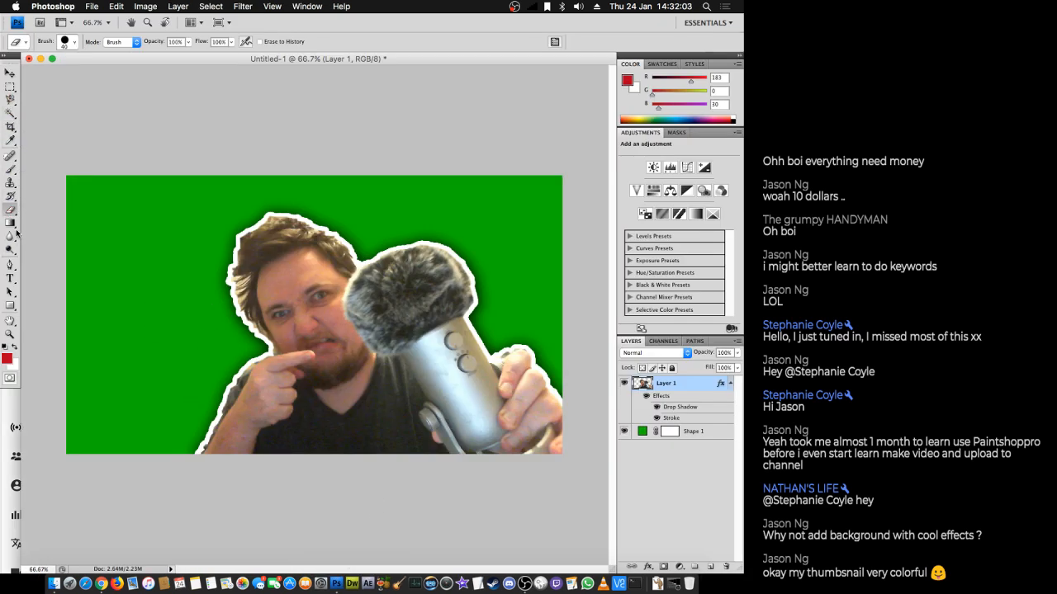
left_click(10, 279)
left_click_drag(81, 200, 414, 421)
type("Mic")
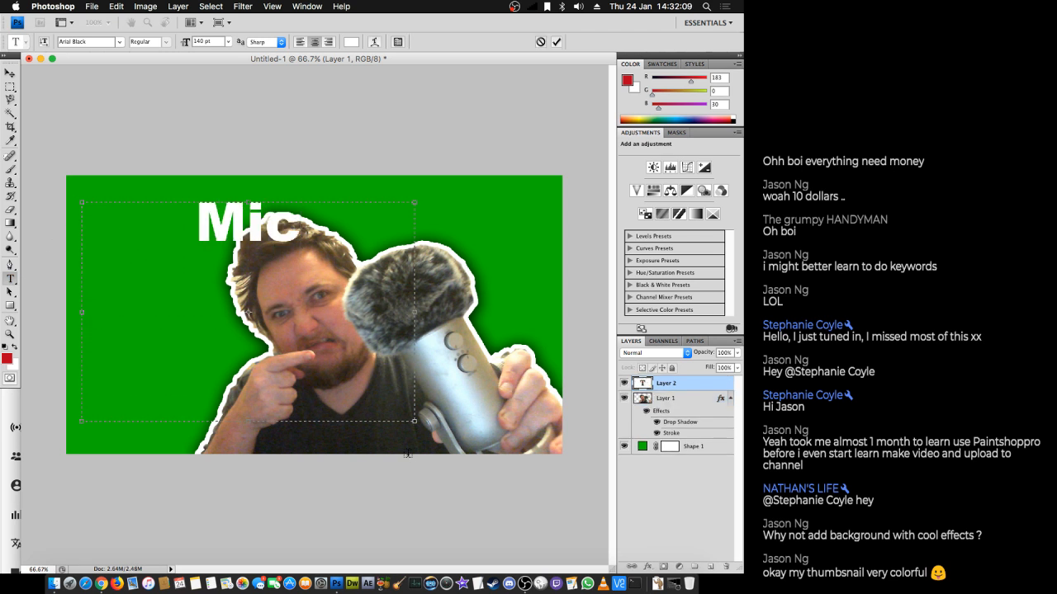
key("Return")
type("Problem")
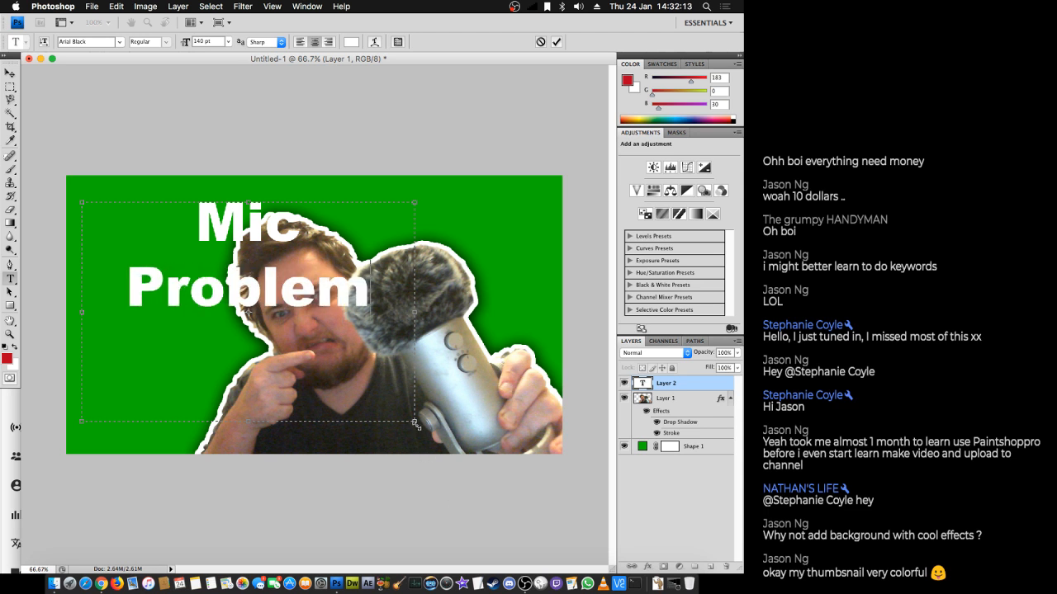
left_click_drag(415, 423, 330, 447)
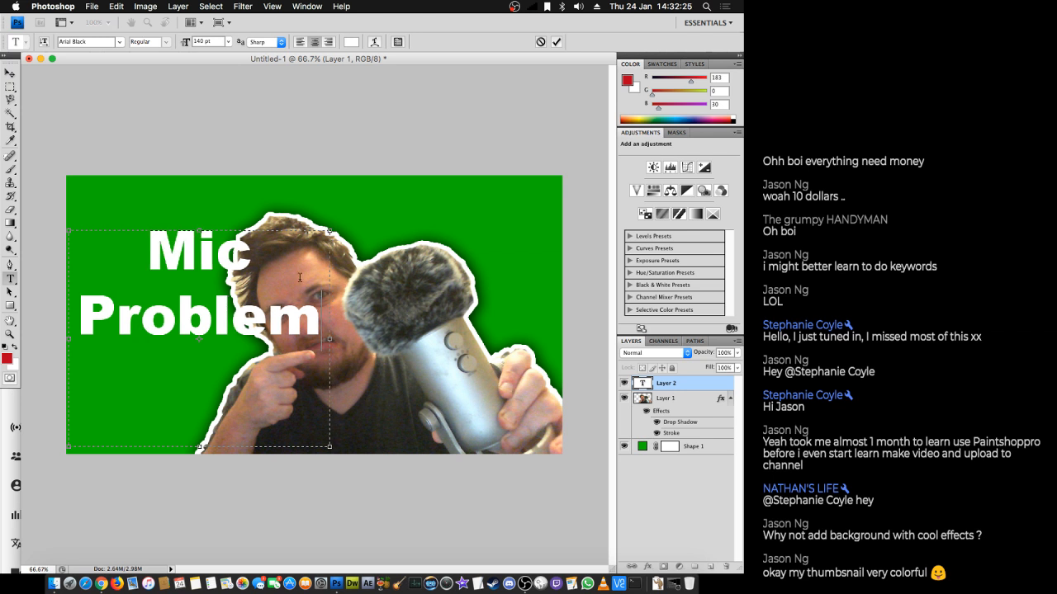
left_click_drag(322, 330, 132, 249)
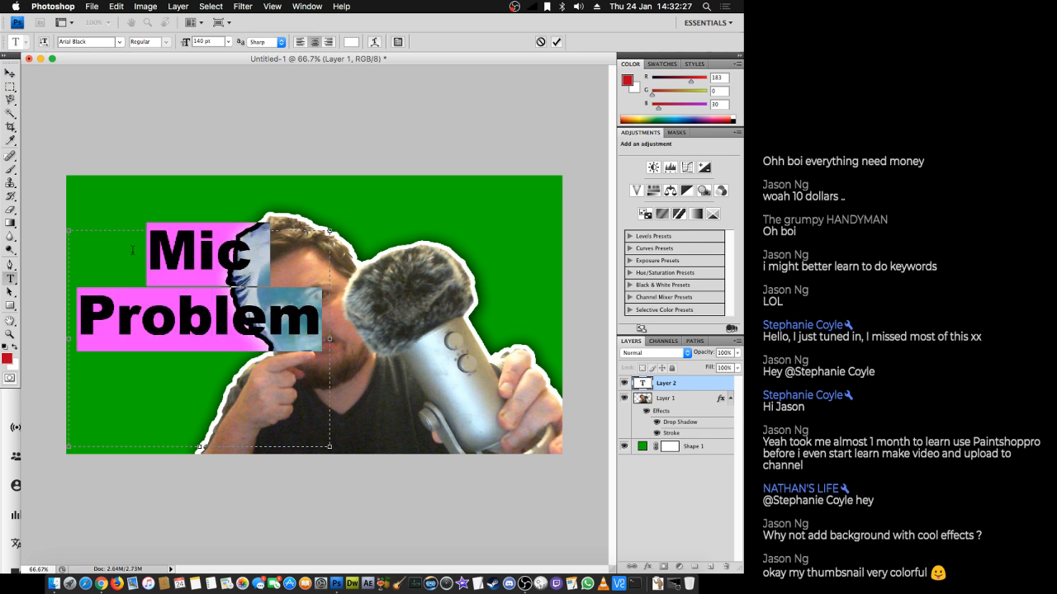
- Scale the cut-out photo layer to 93.9% and shift it towards the canvas's right edge, away from the title
left_click(701, 401)
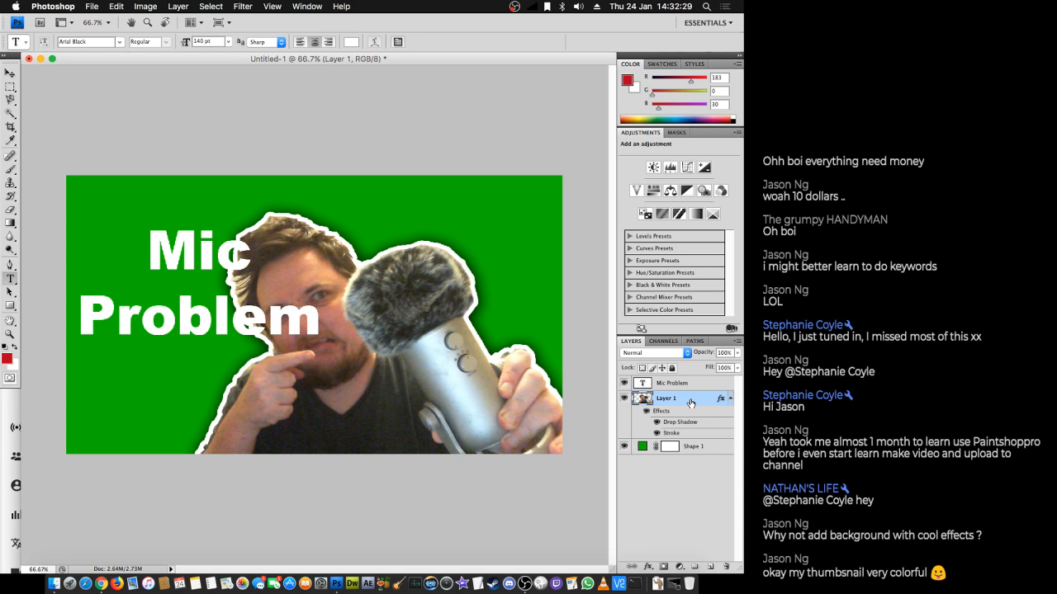
key("ctrl+t")
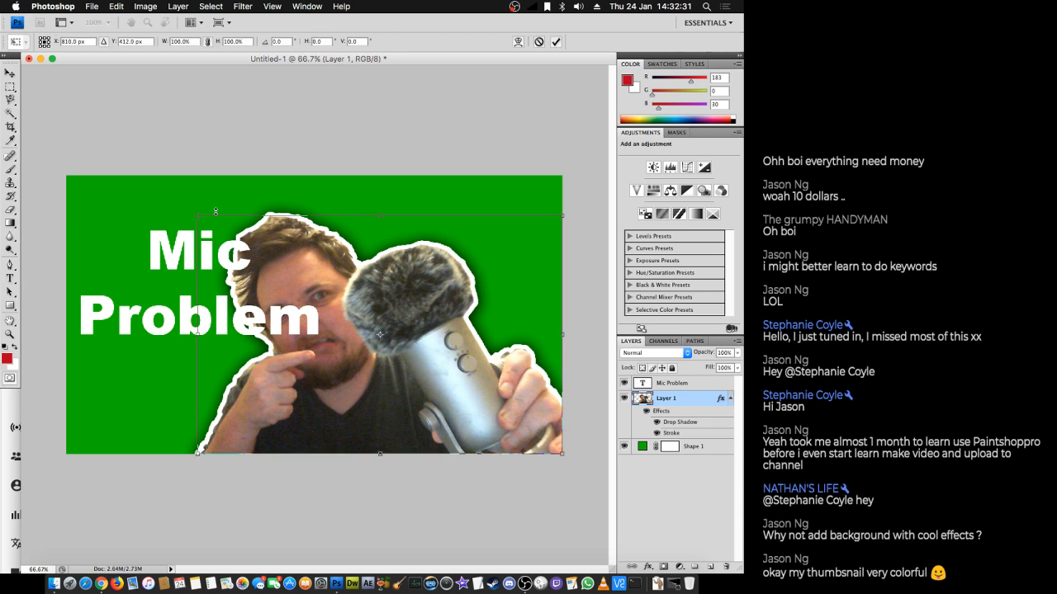
left_click_drag(194, 213, 238, 231)
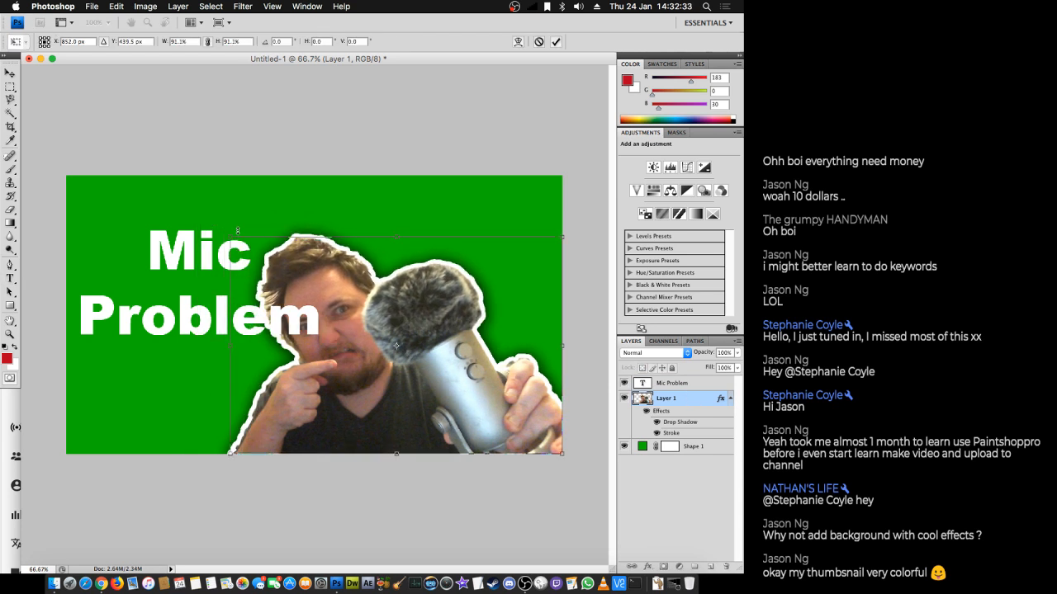
left_click_drag(406, 348, 439, 350)
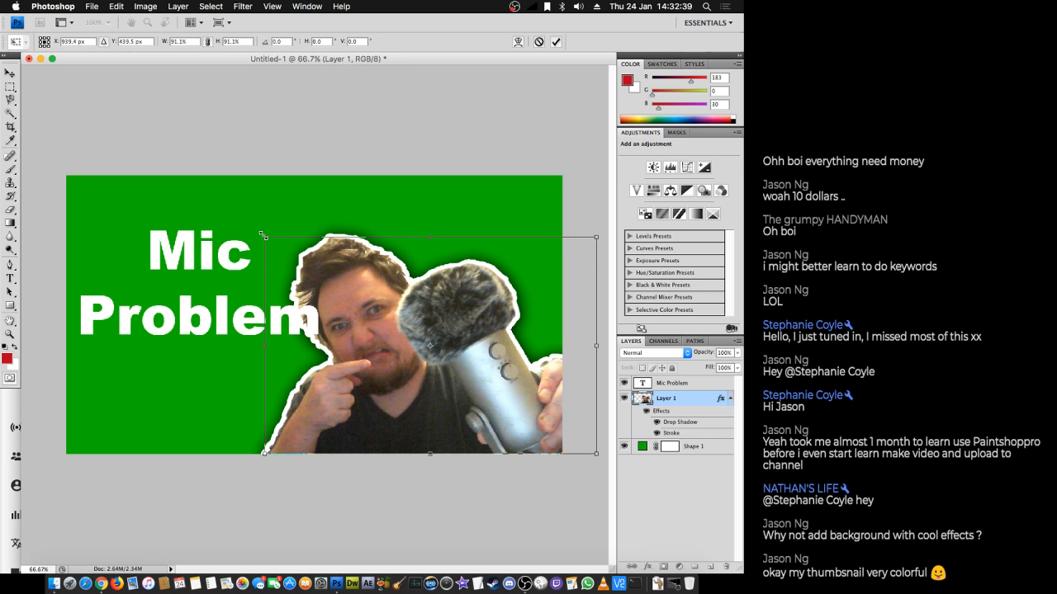
left_click_drag(262, 235, 257, 223)
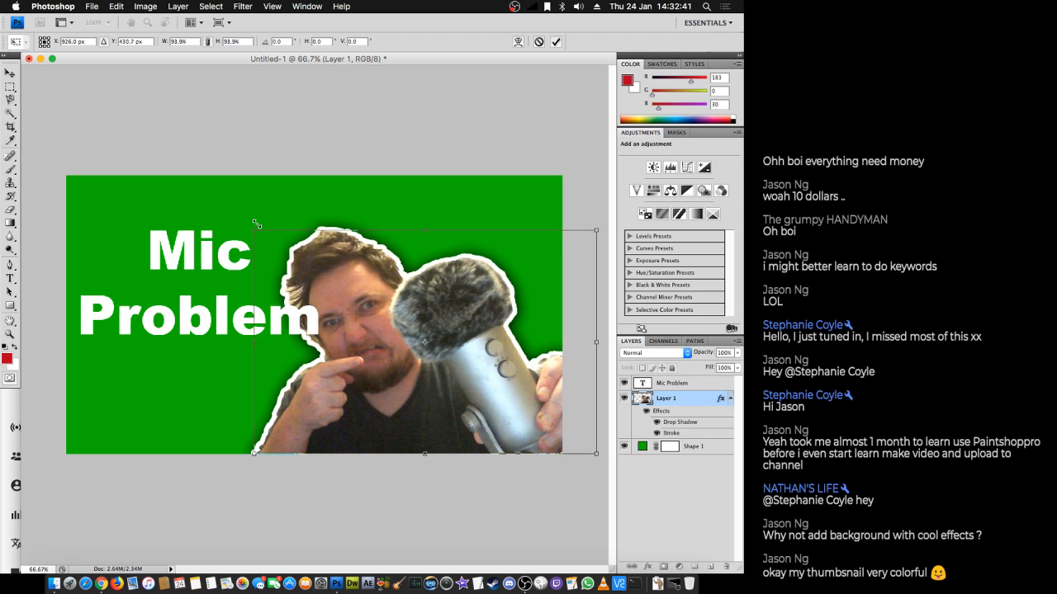
key("Return")
key("t")
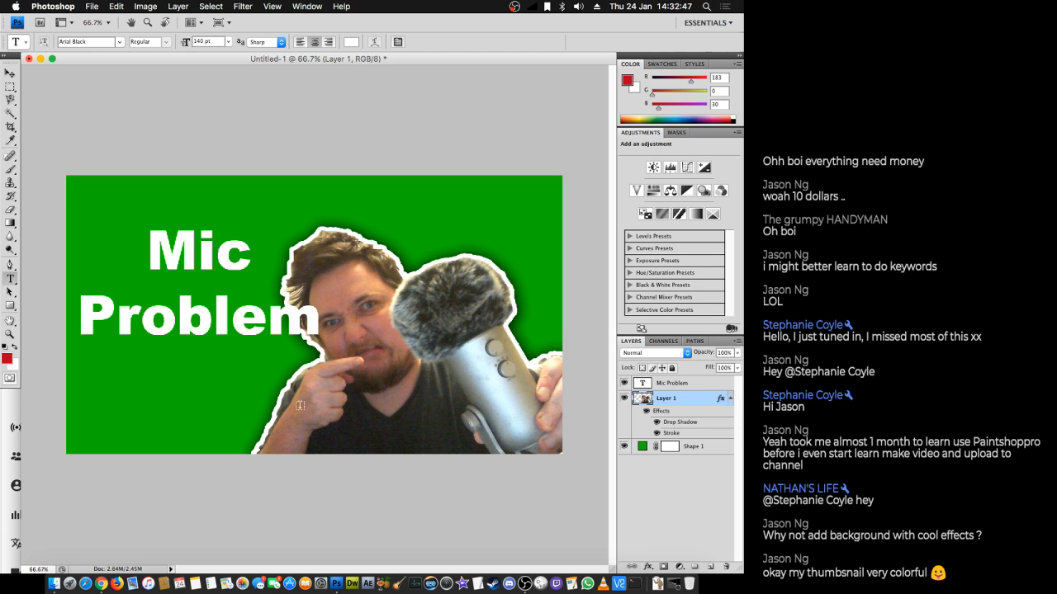
- Add a black outside stroke of 21 px to the "Mic Problem" text and move the text slightly lower
right_click(715, 384)
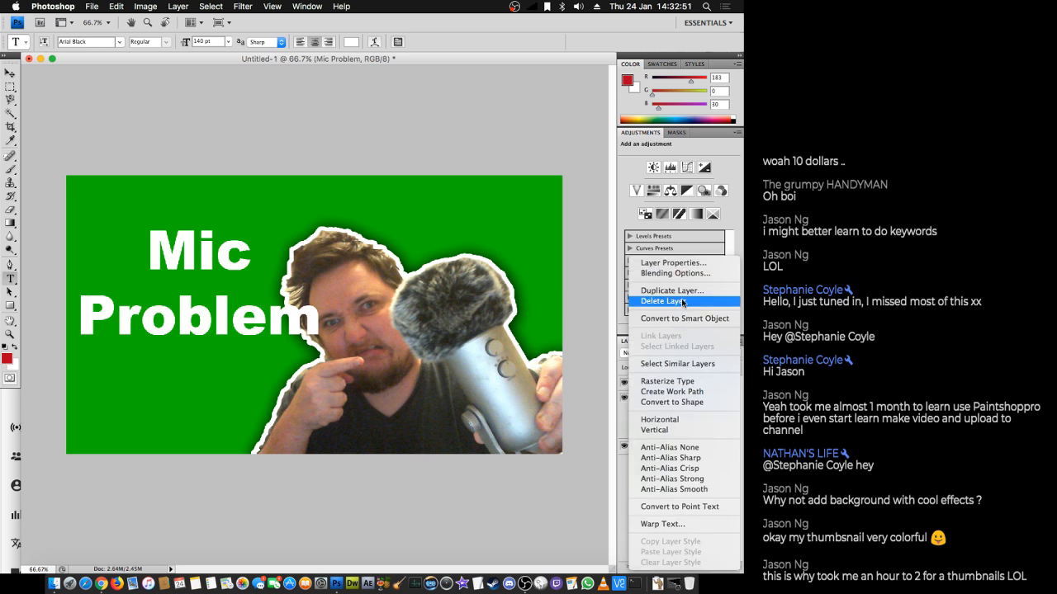
left_click(673, 274)
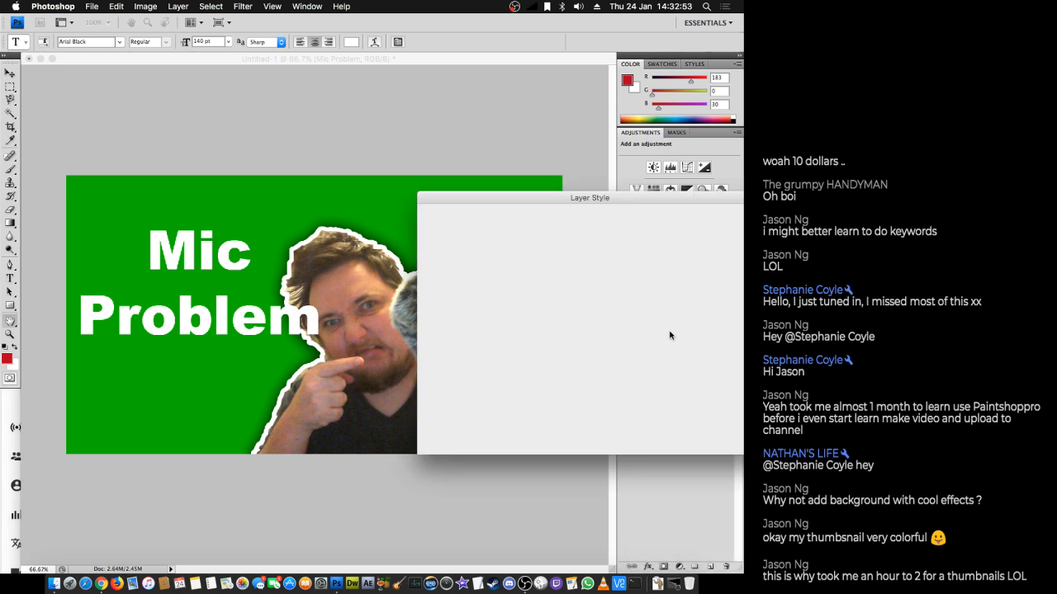
left_click(450, 385)
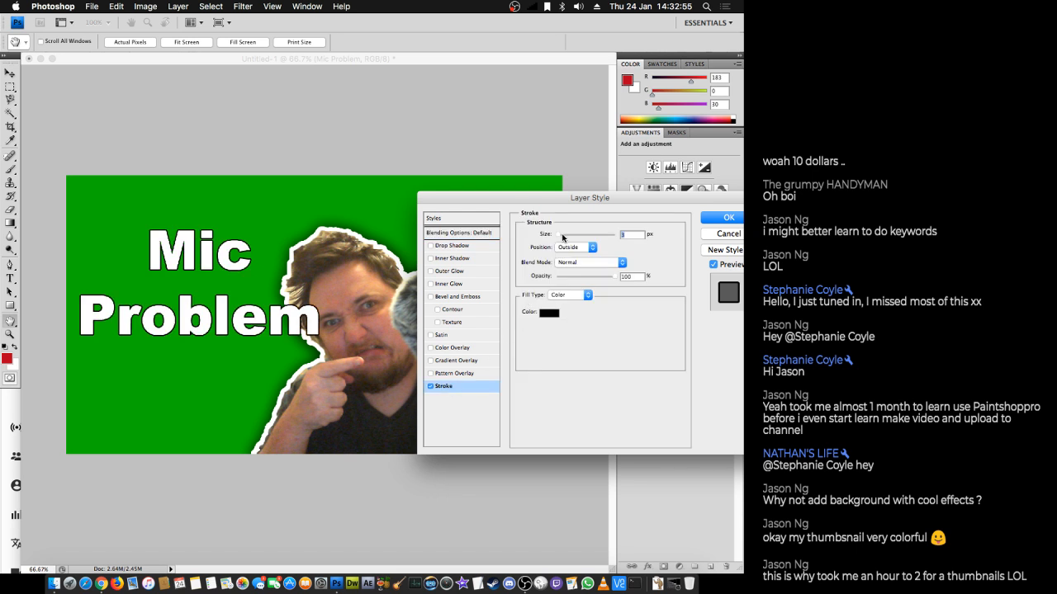
left_click_drag(561, 235, 565, 236)
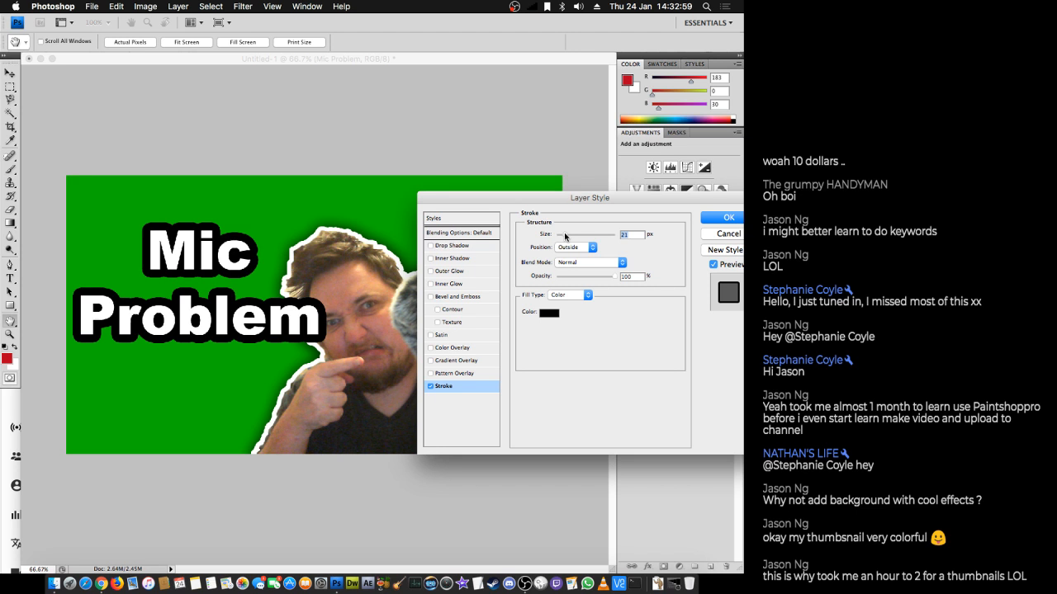
left_click(727, 220)
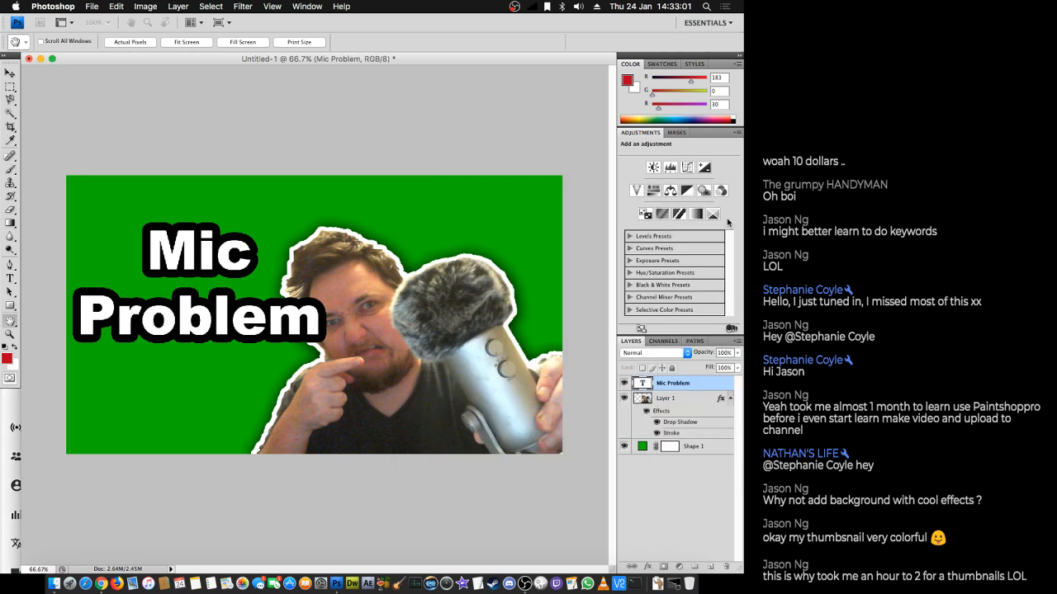
key("t")
left_click(9, 73)
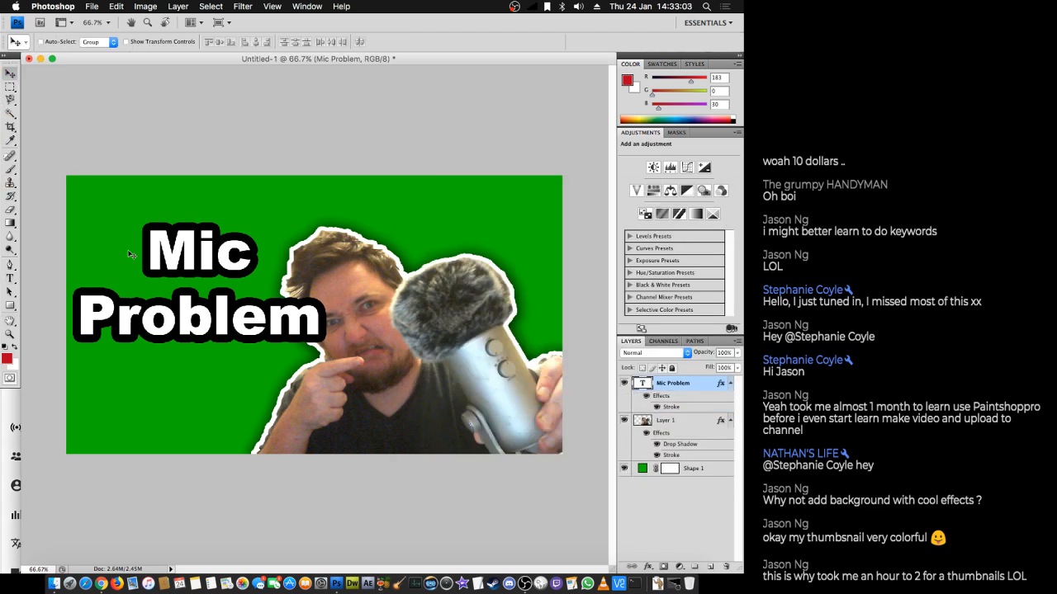
left_click_drag(204, 335, 204, 357)
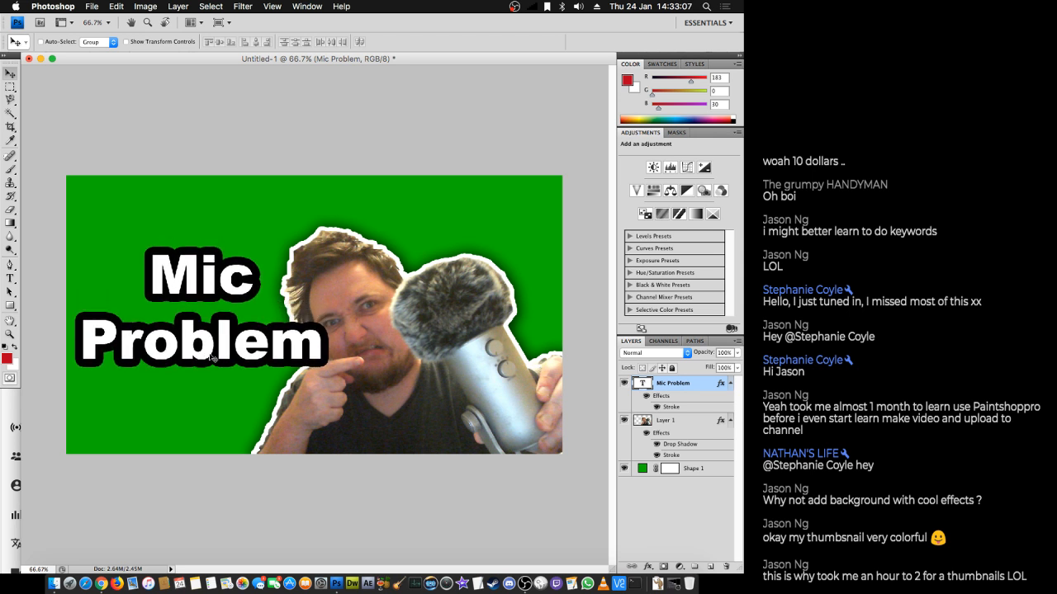
- Apply Auto Color to the cut-out photo layer
left_click(691, 422)
left_click(140, 6)
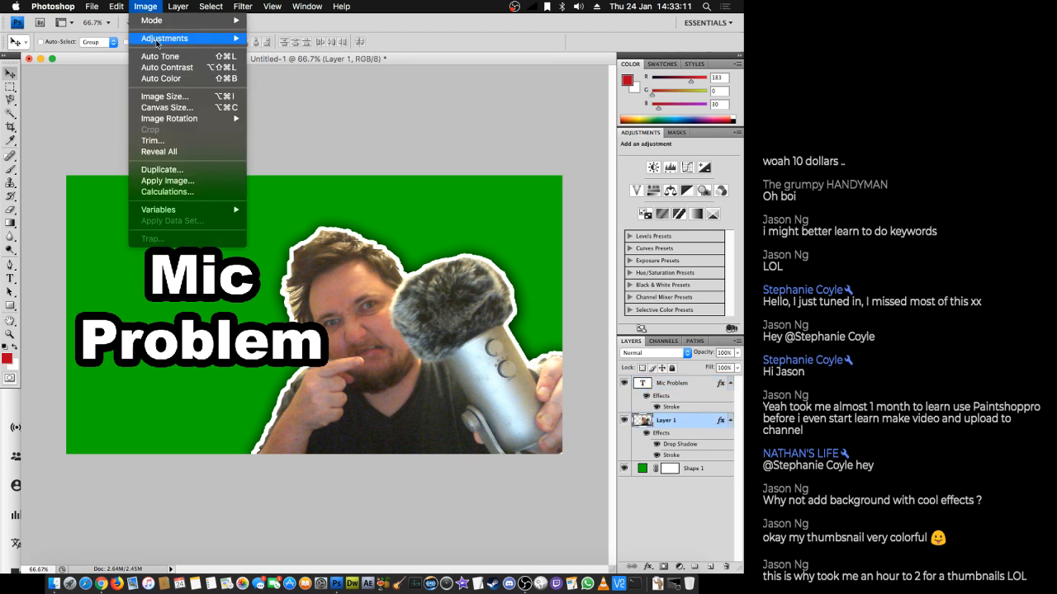
left_click(165, 80)
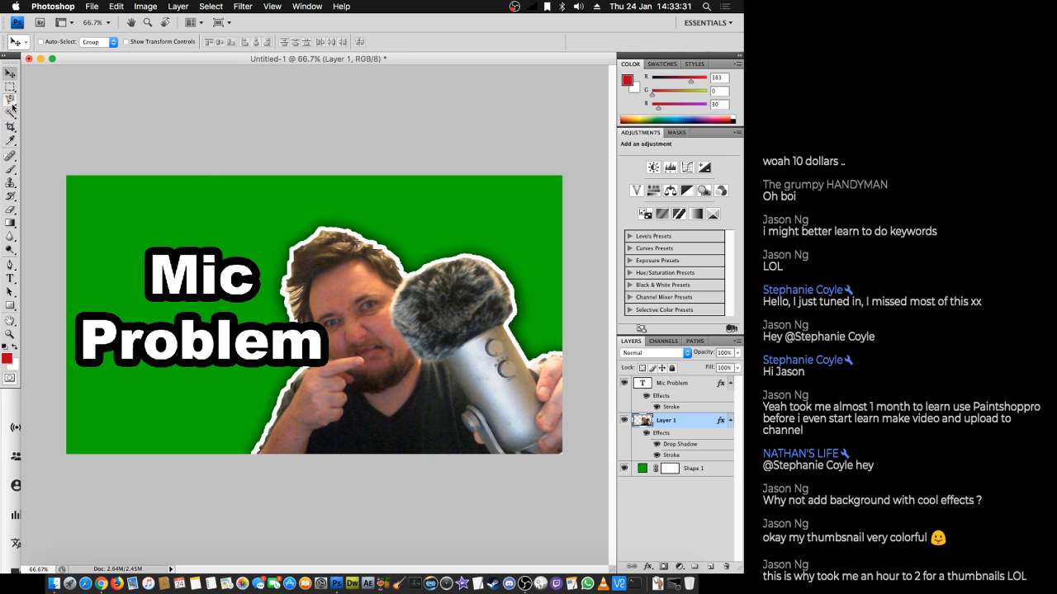
left_click(10, 209)
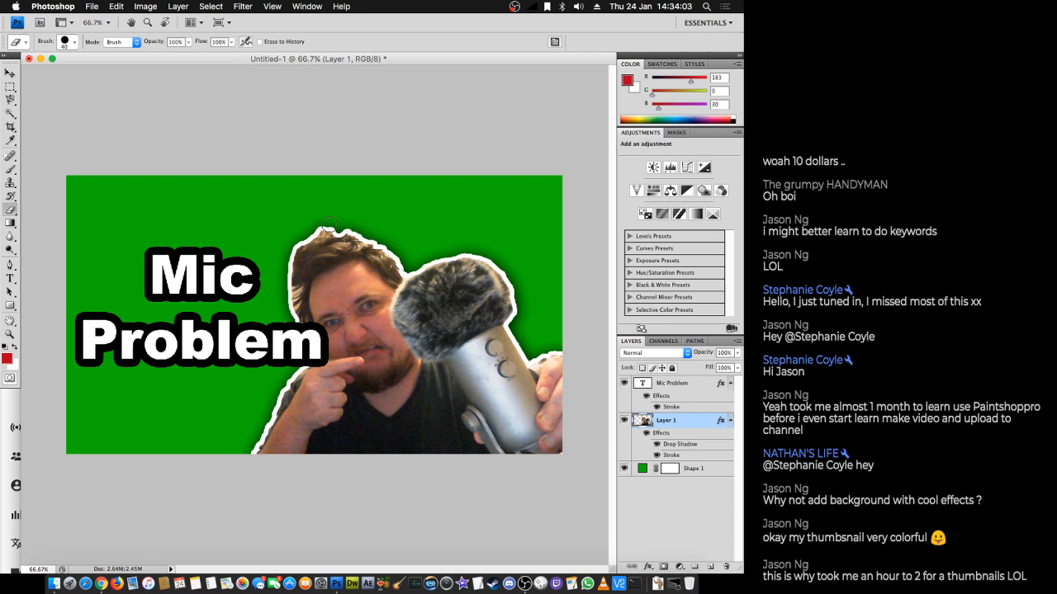
left_click(145, 6)
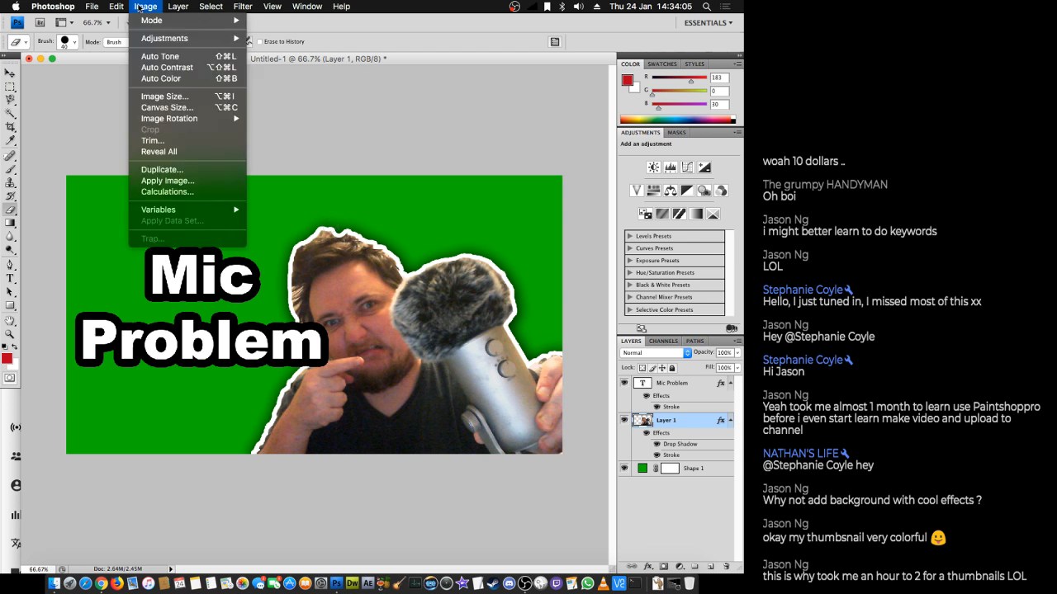
mouse_move(116, 6)
left_click(140, 43)
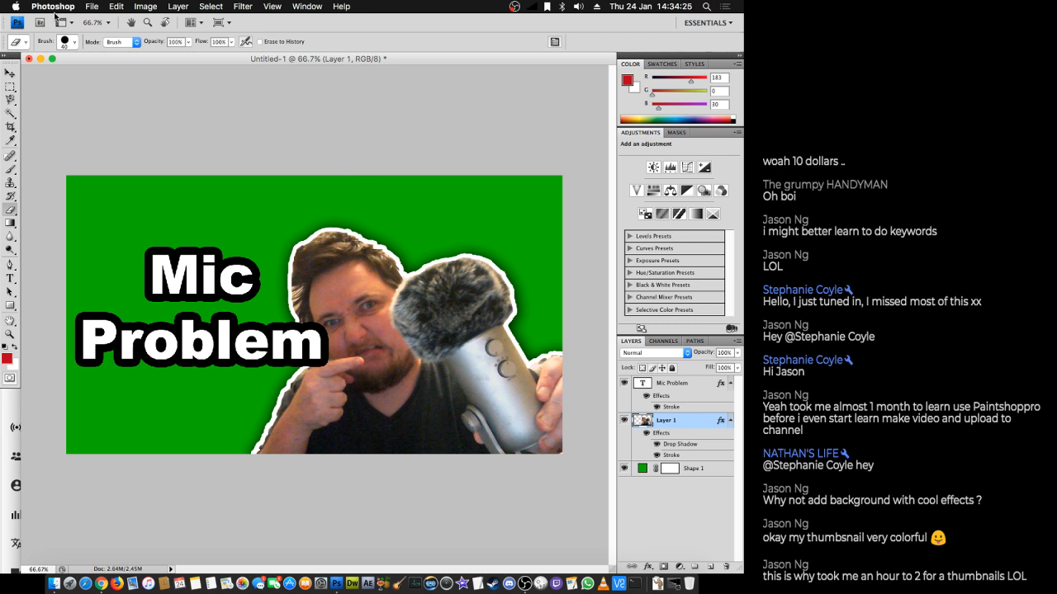
- Save the document in the Thumbnails folder as 23012019-2ndlive.psd with maximum compatibility
left_click(91, 6)
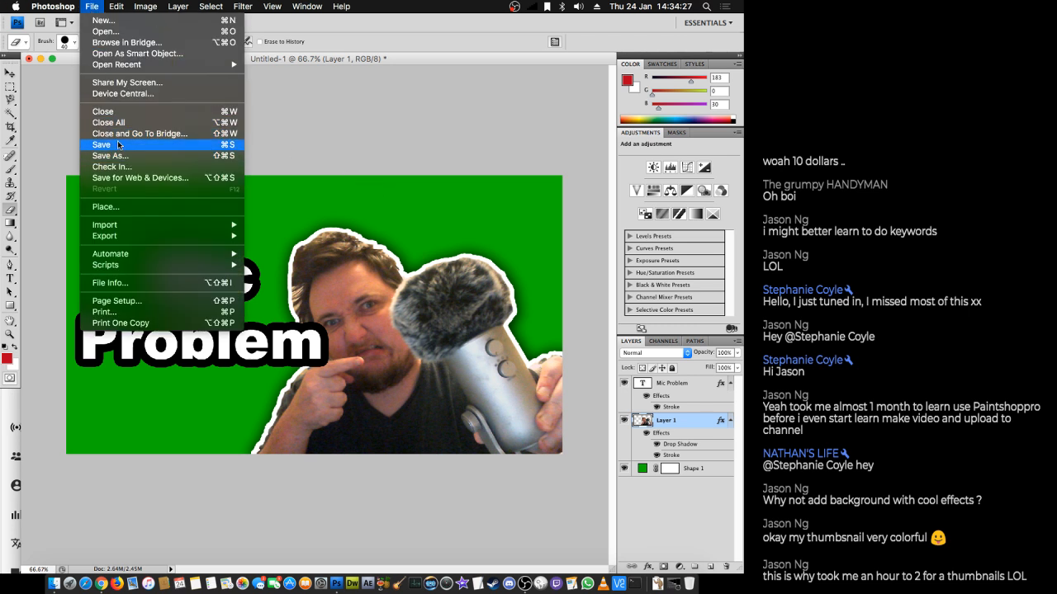
left_click(117, 144)
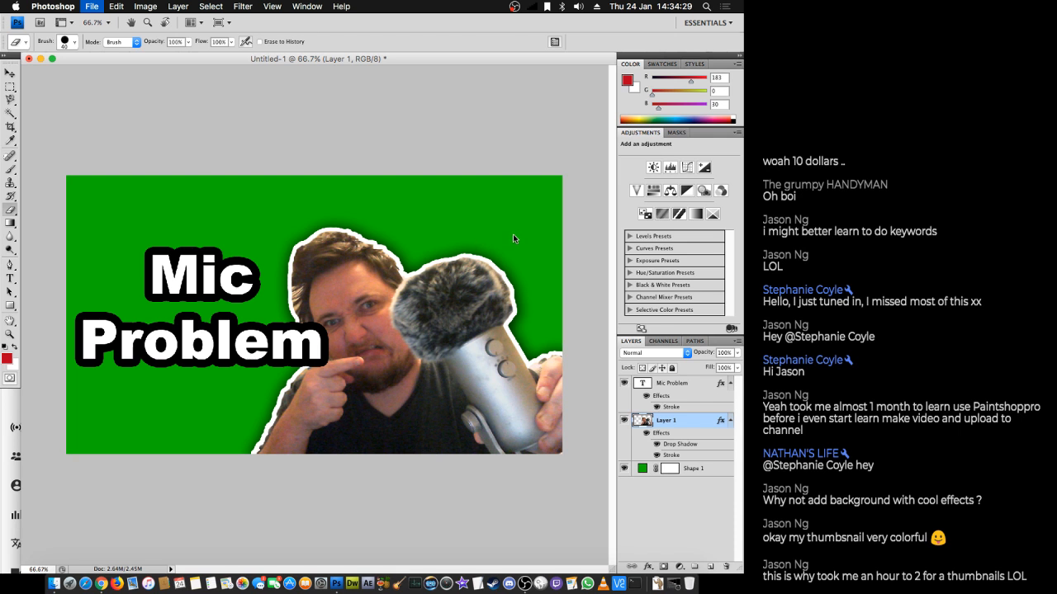
scroll(430, 293, "down", 5)
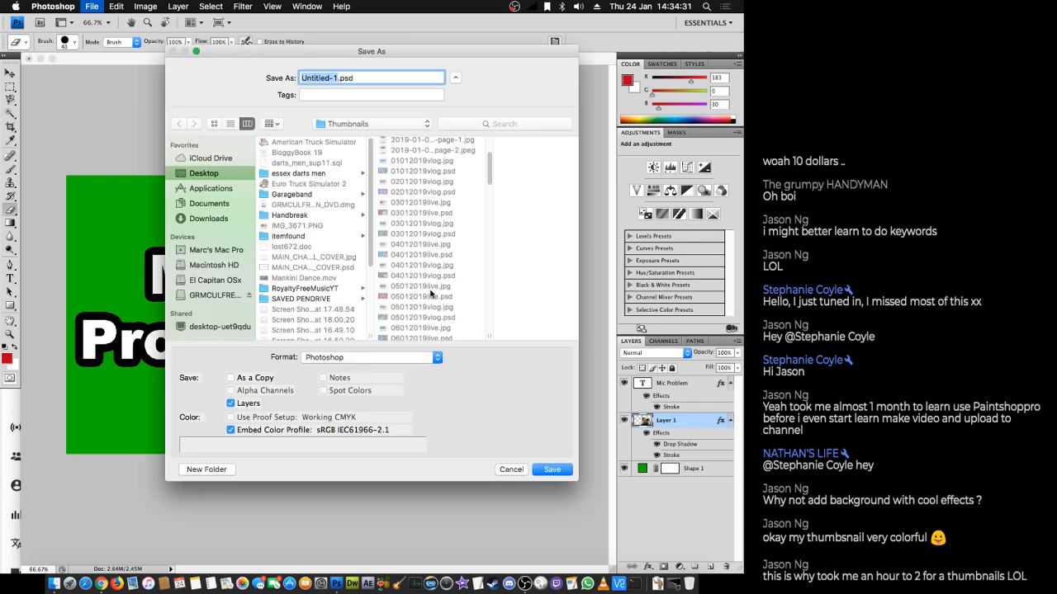
scroll(430, 293, "down", 8)
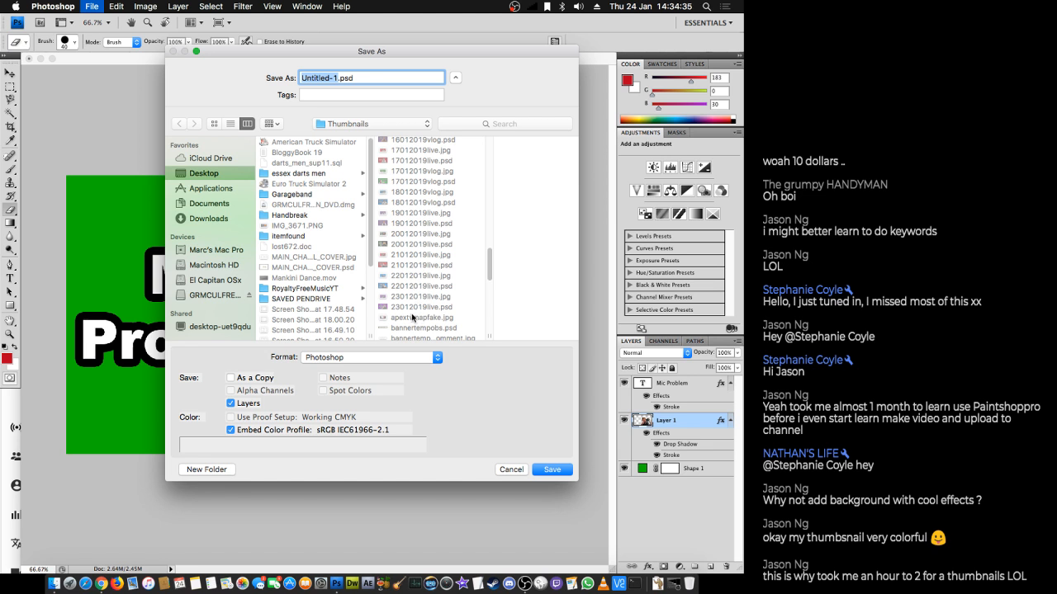
left_click(414, 308)
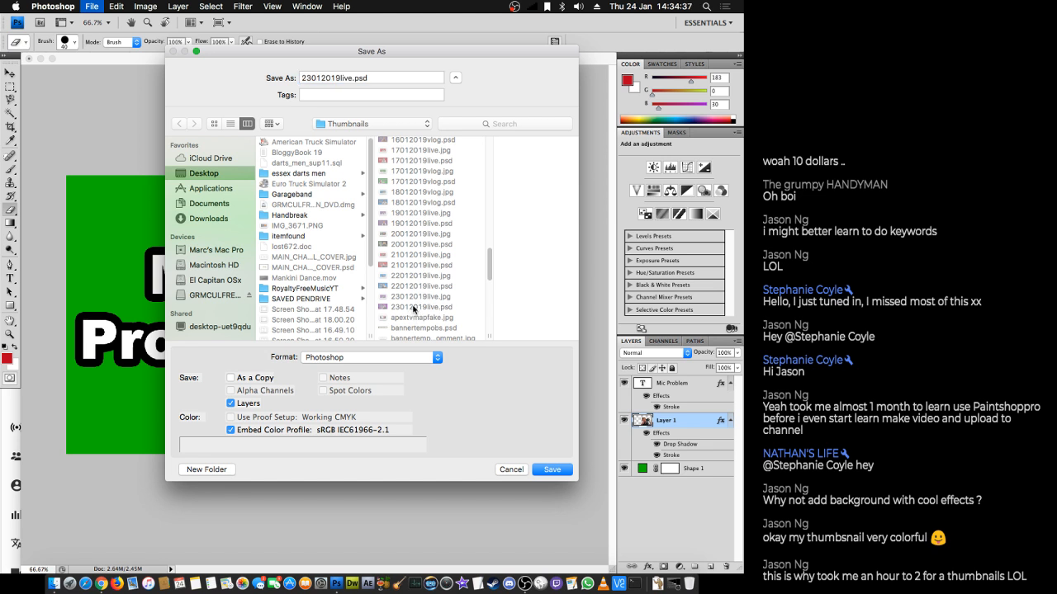
left_click(344, 78)
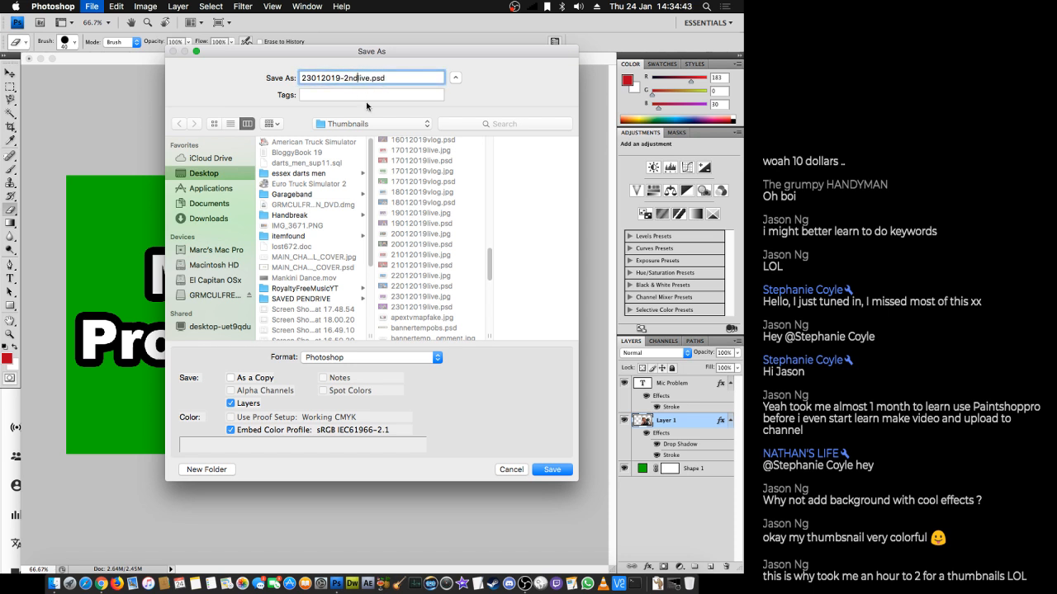
key("Return")
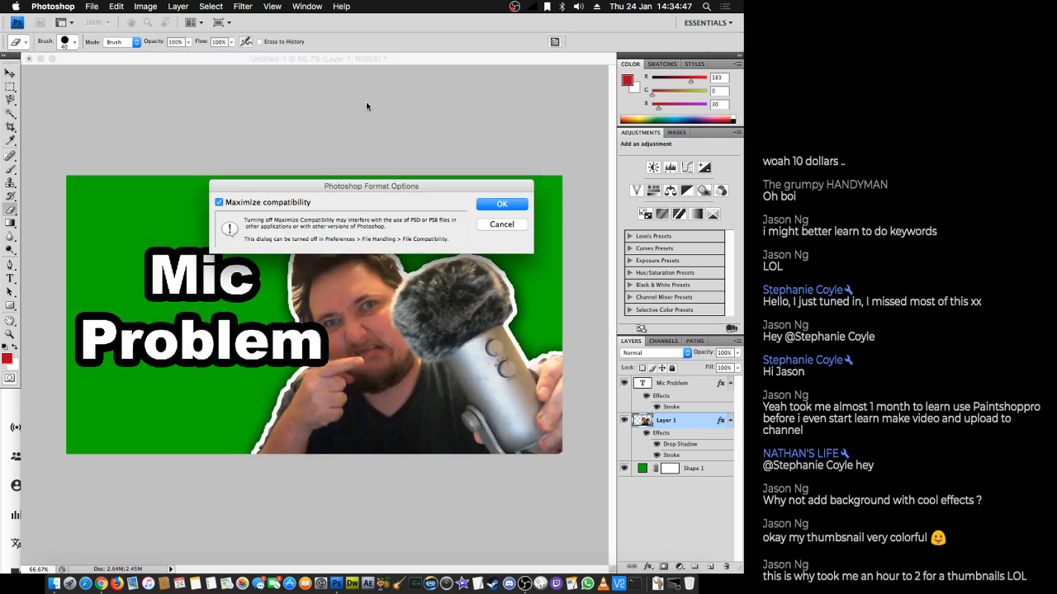
key("Return")
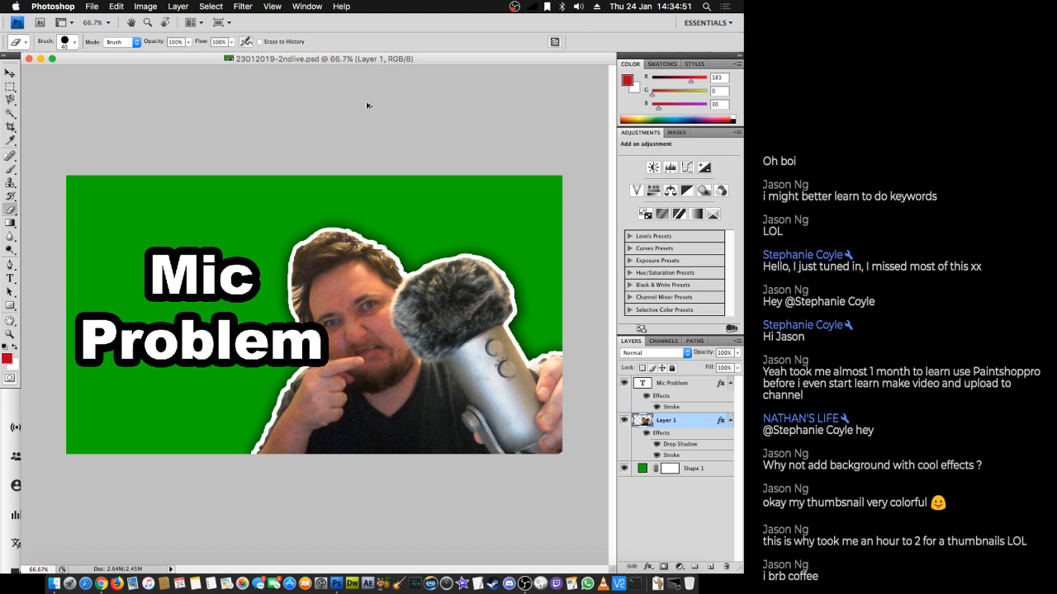
- Export the thumbnail for the web as a 1280 × 720 px JPEG at quality 100, named 23012019-2ndlive.jpg, in the Thumbnails folder
key("super+alt+shift+s")
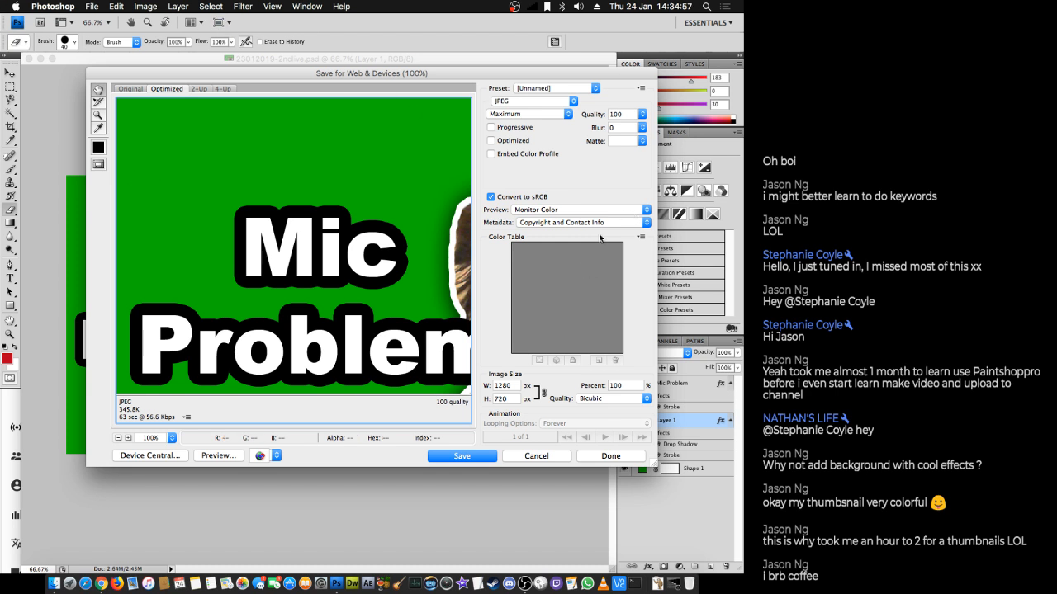
left_click(455, 457)
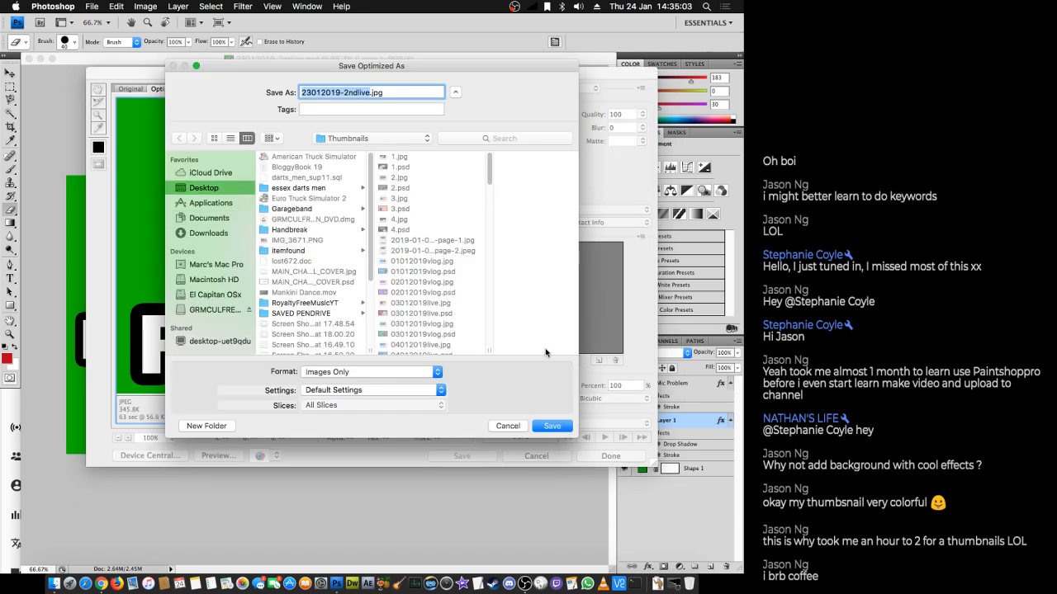
left_click(553, 427)
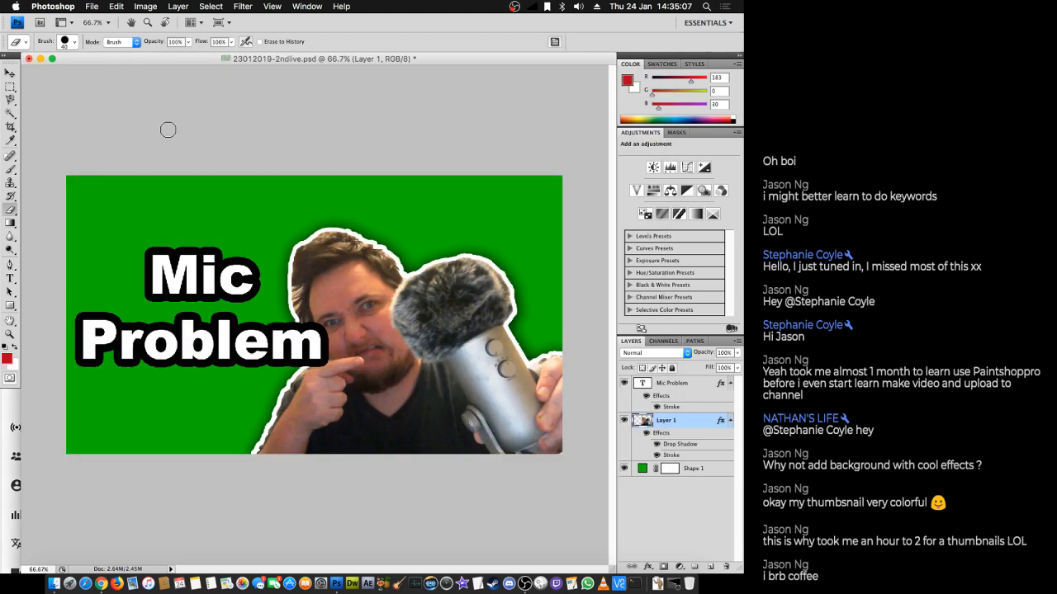
- Switch to Chrome, open the "Mic Problem" live stream for editing, replace its custom thumbnail with 23012019-2ndlive.jpg and save the changes
left_click(102, 585)
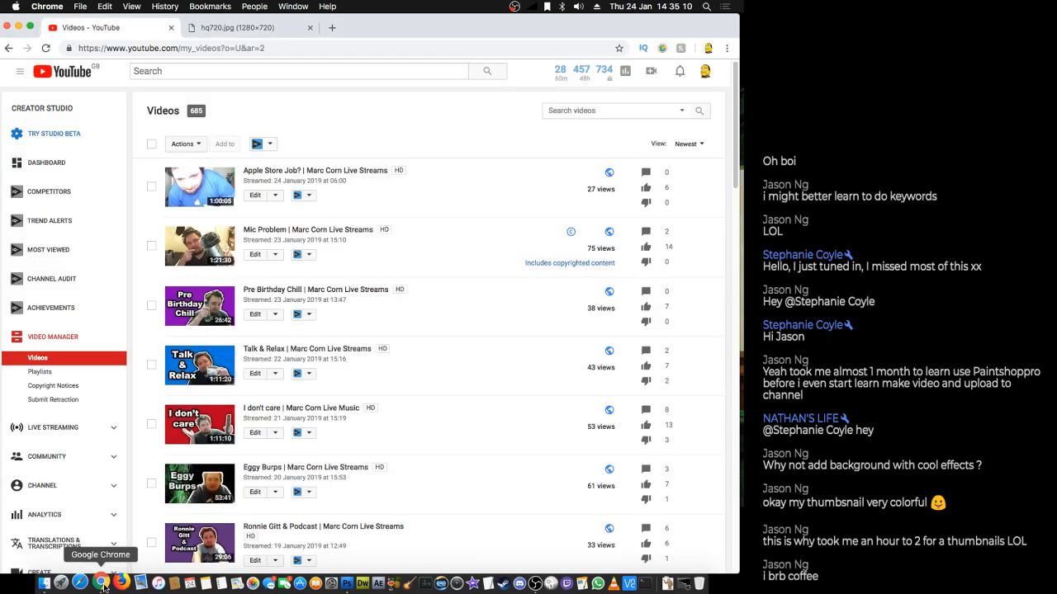
left_click(252, 256)
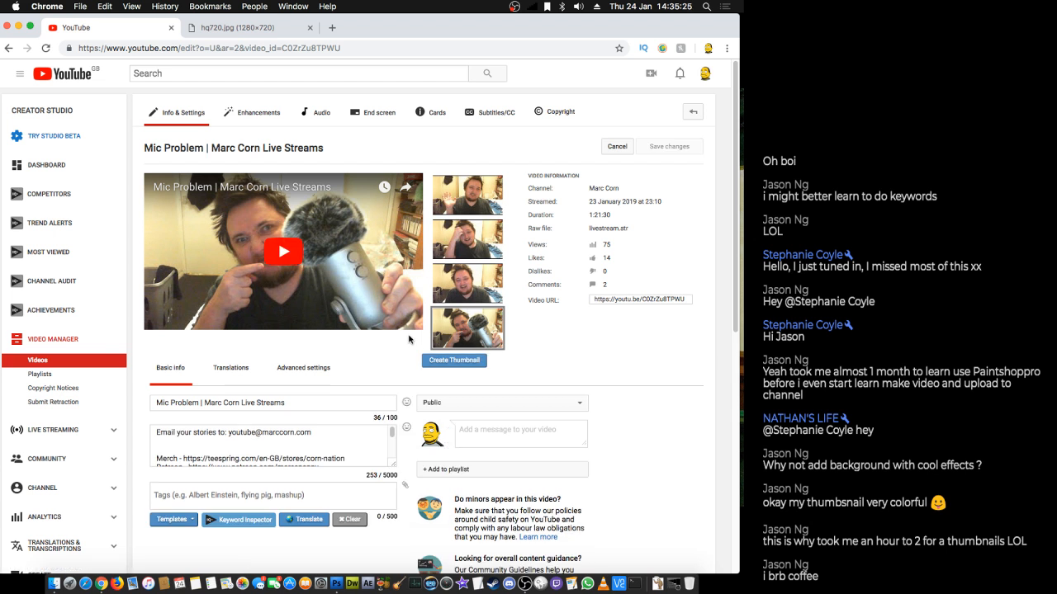
mouse_move(472, 337)
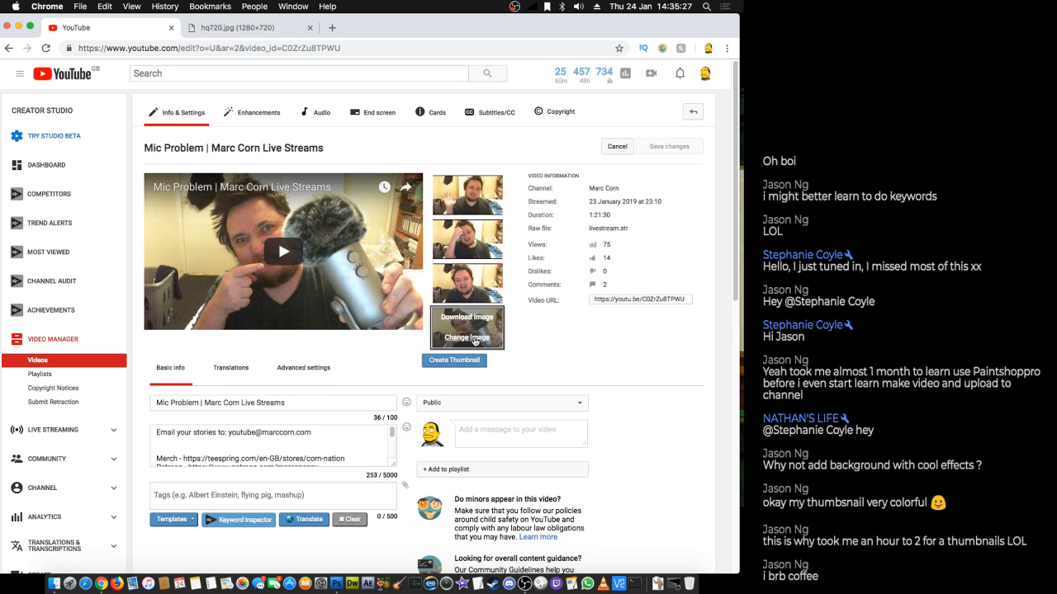
left_click(467, 338)
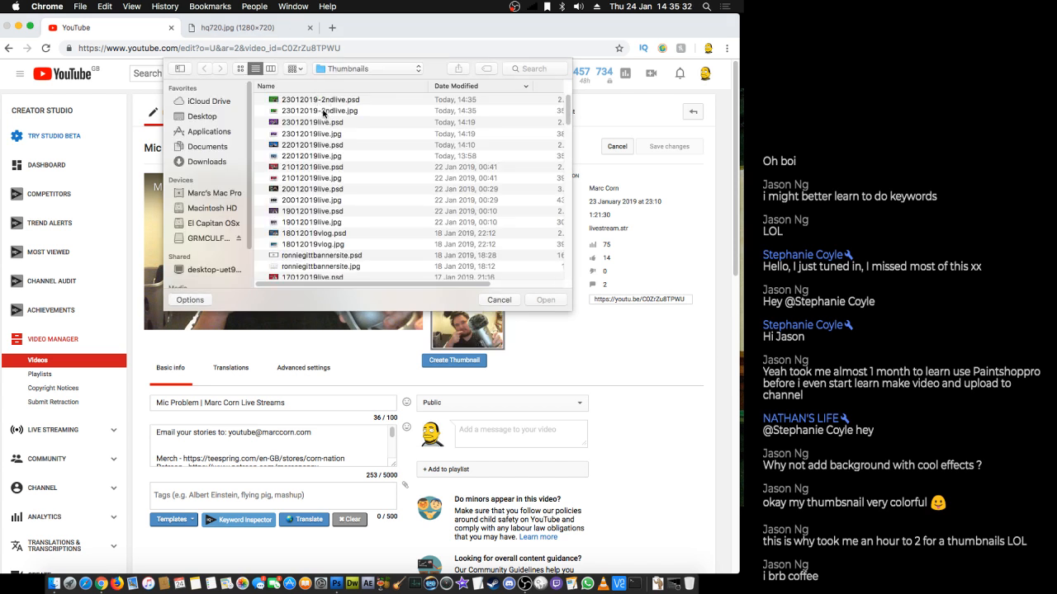
double_click(322, 112)
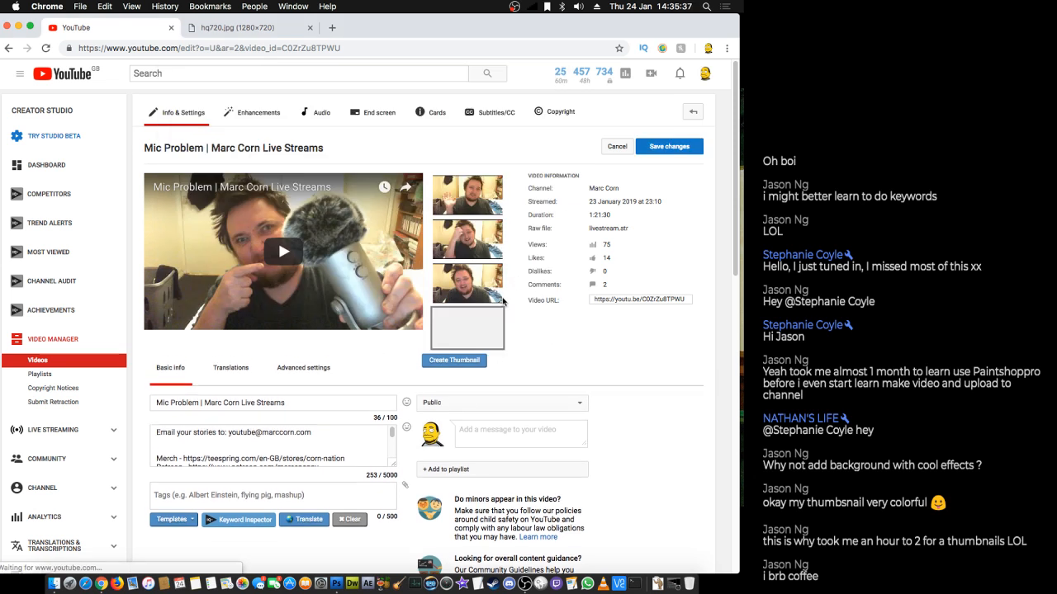
left_click(664, 151)
- Reload the video's edit page twice to check the new thumbnail in the player preview
right_click(607, 334)
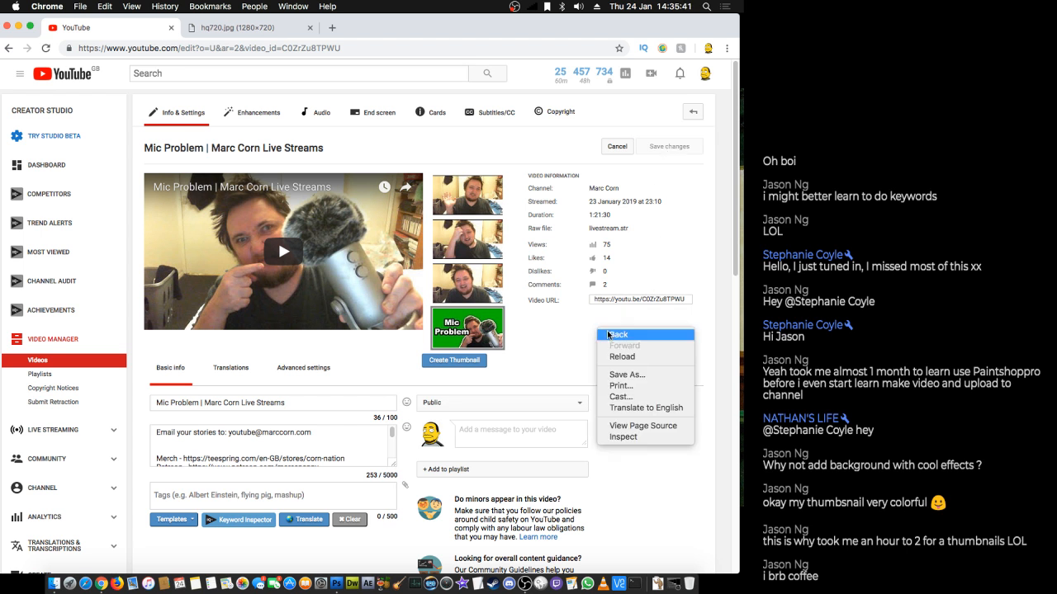
left_click(621, 357)
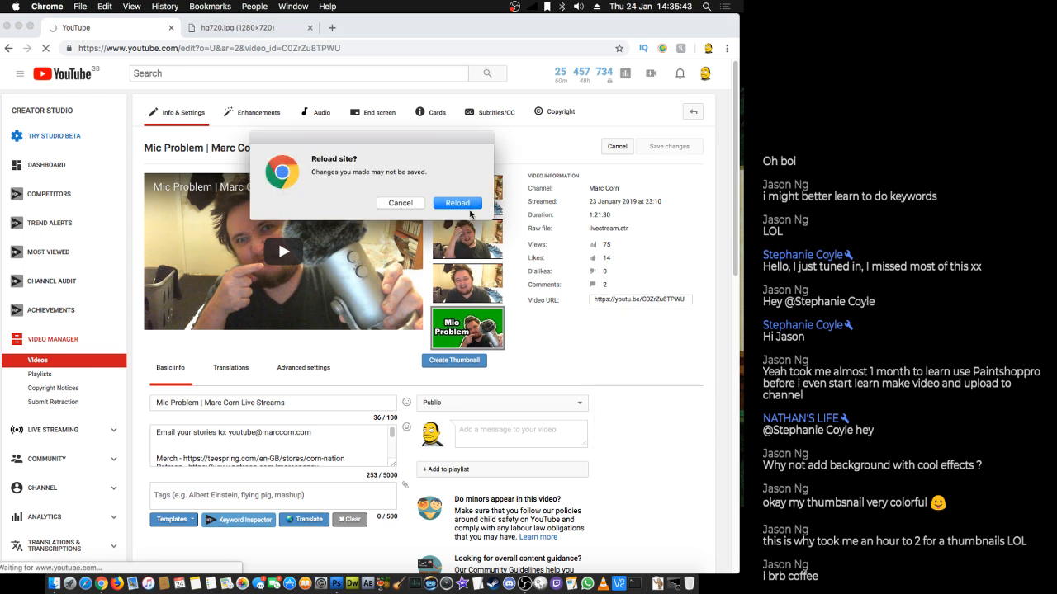
left_click(468, 204)
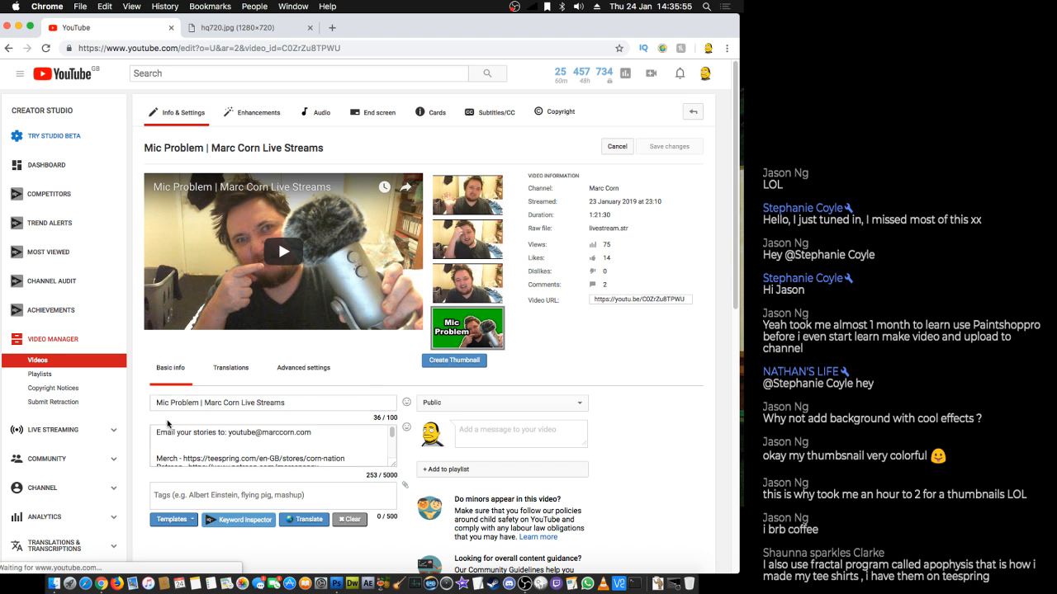
right_click(593, 384)
left_click(610, 405)
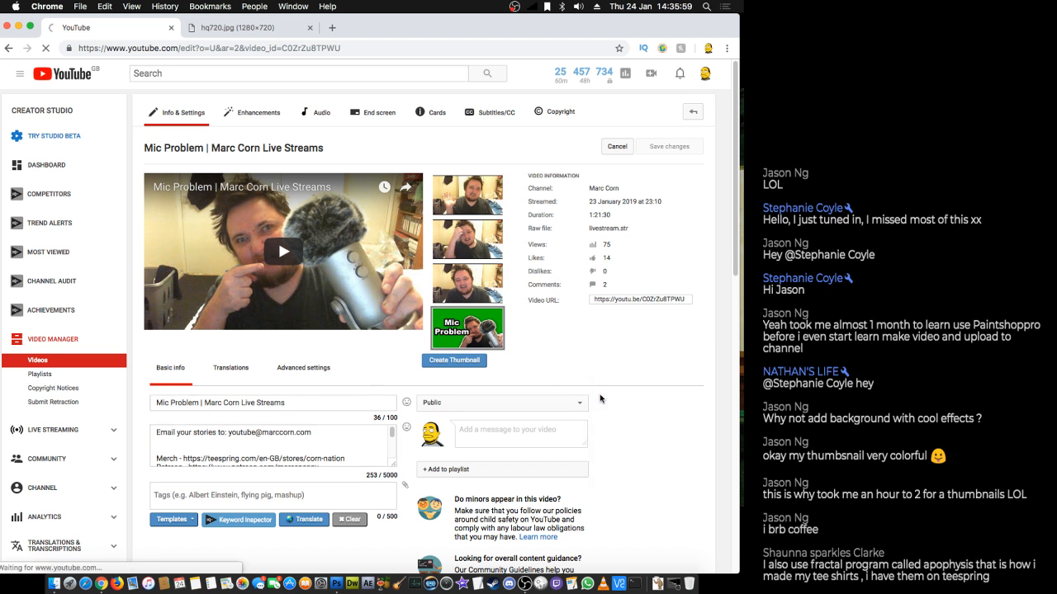
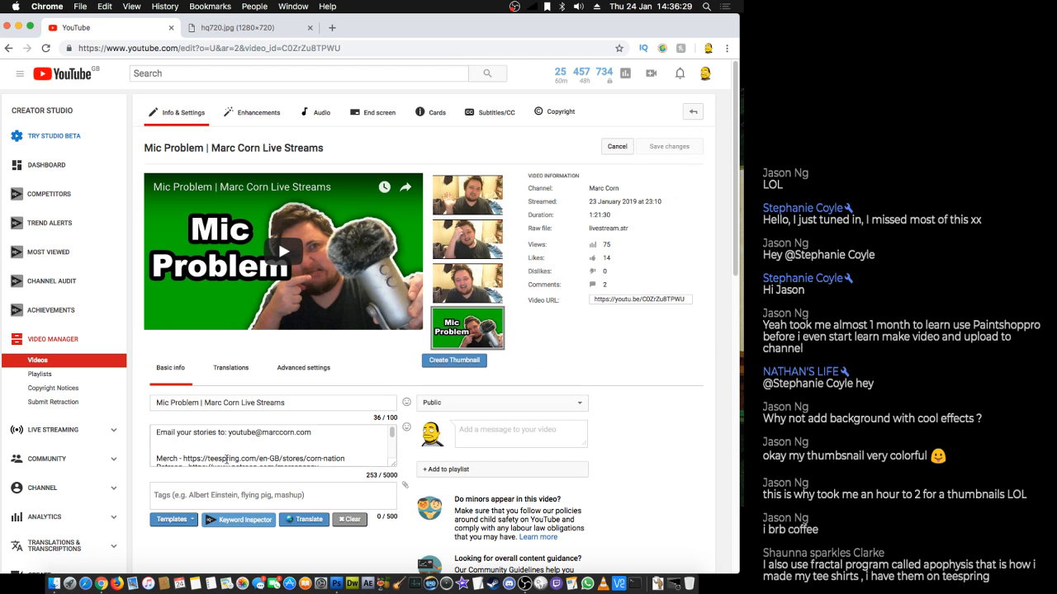
- Insert "Microphone problem, the Blue Yeti Professional mic decided to make crackling sounds." above the e-mail line in the description, separated by blank lines
left_click(191, 435)
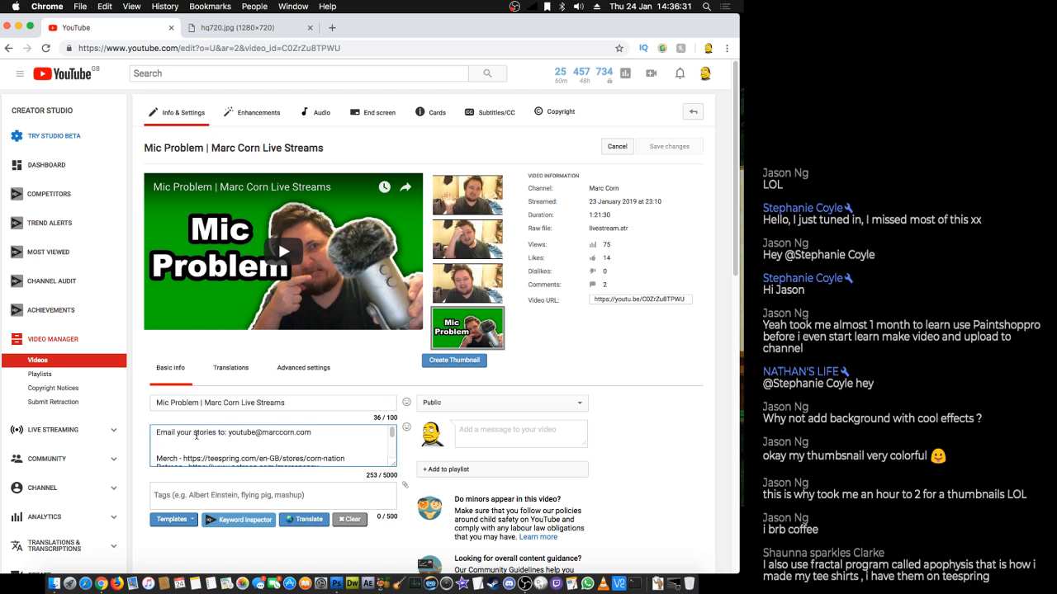
key("Return")
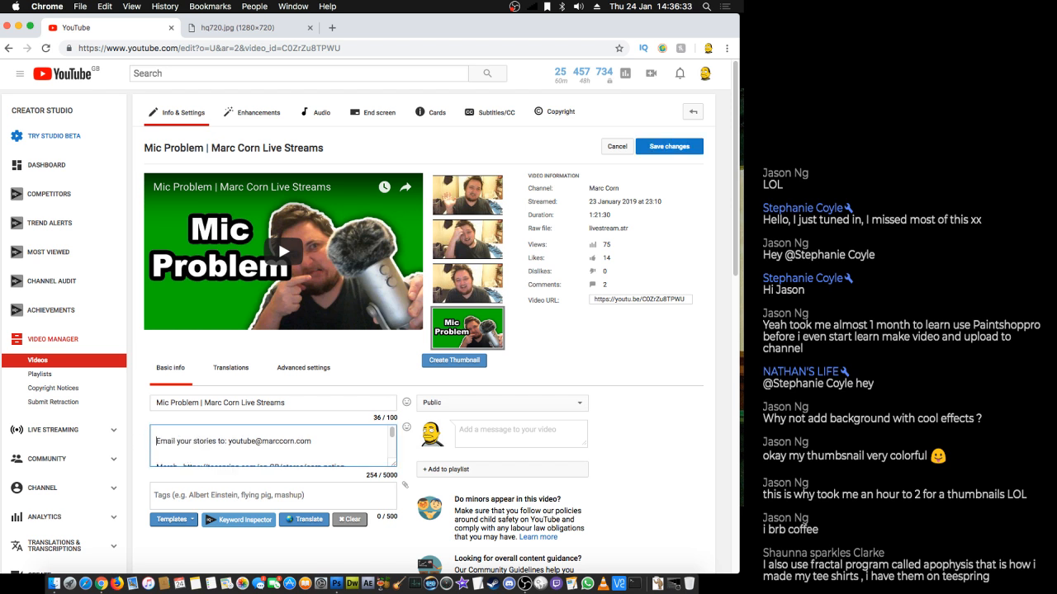
key("Return")
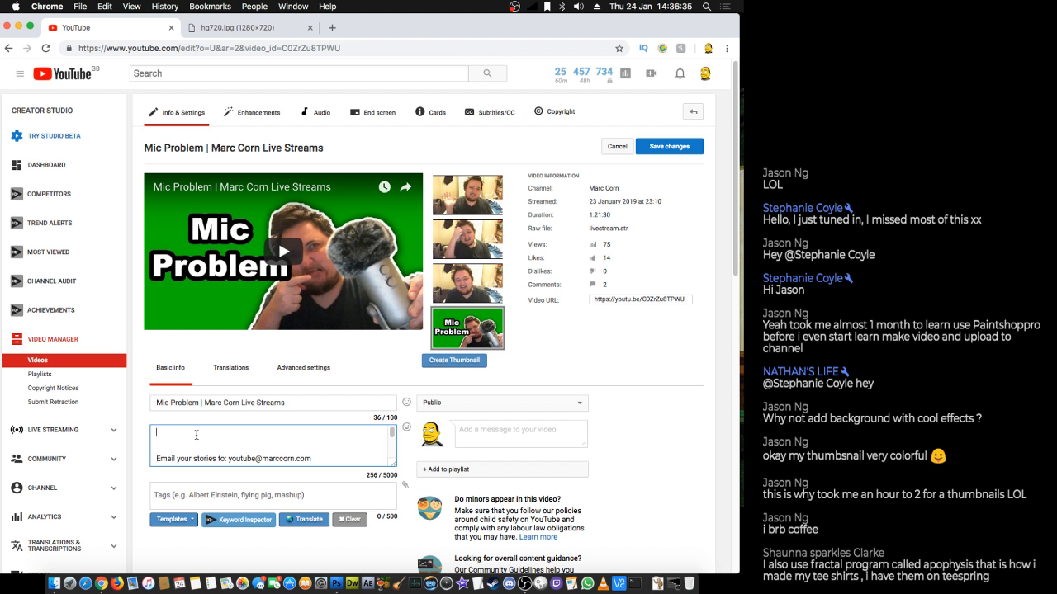
type("M")
type("ic")
type("rop")
type("j")
type("o")
type("neP")
key("BackSpace")
type("problem")
key("BackSpace")
type(", the b")
key("BackSpace")
type("Blue")
type("Yeti Profess")
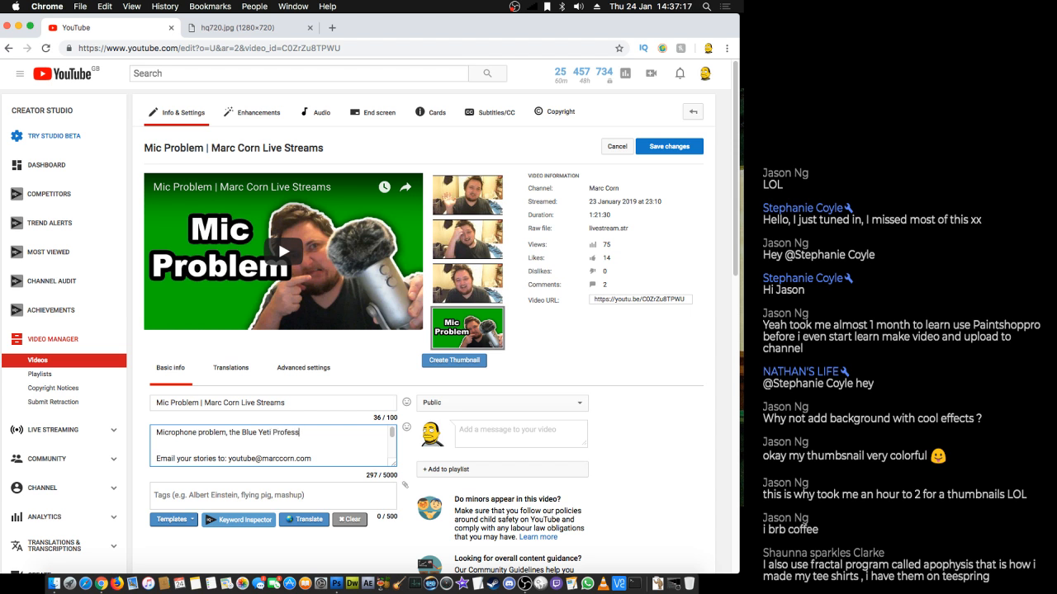
type("ional")
type("mic has")
key("BackSpace")
key("BackSpace")
key("BackSpace")
type("decided to make cra")
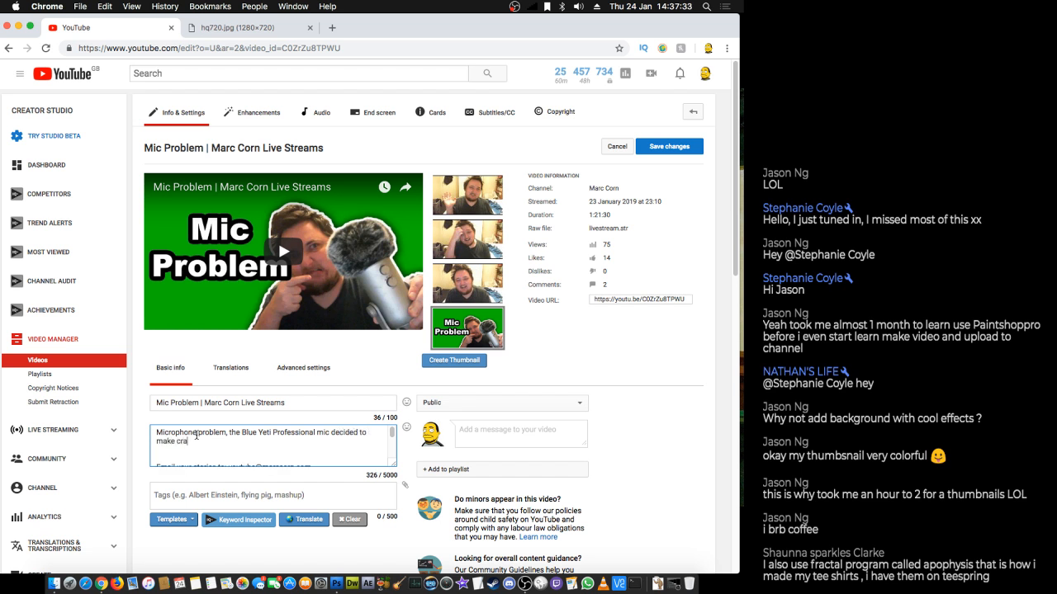
type("ckling sounds.")
left_click(199, 440)
type("l")
left_click(684, 481)
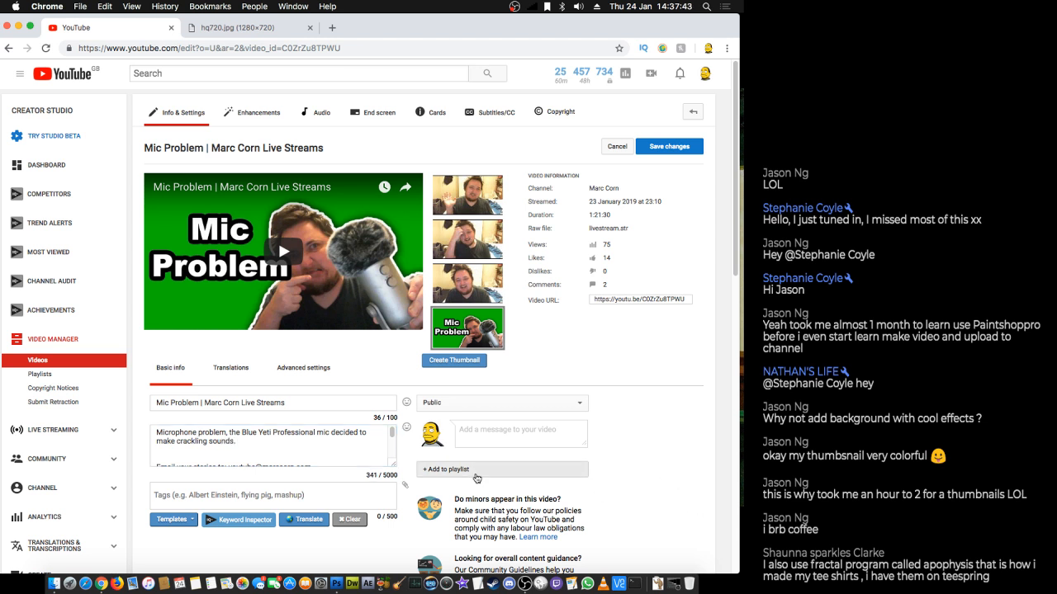
- Add the video to the 2019 Daily Vlogs and Live Streams playlists and save the changes
left_click(478, 470)
left_click(456, 524)
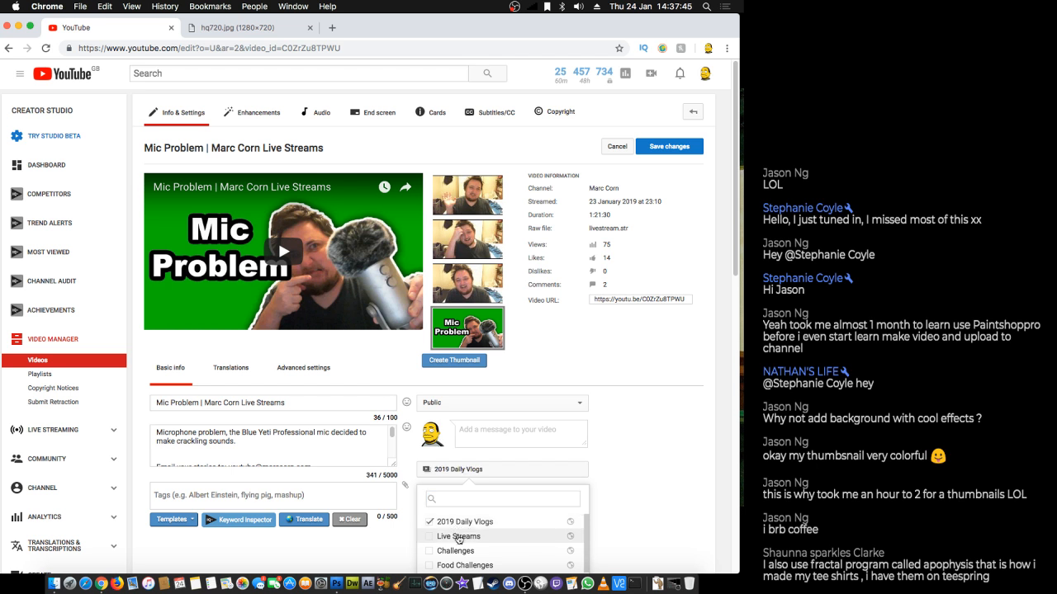
left_click(459, 538)
left_click(648, 455)
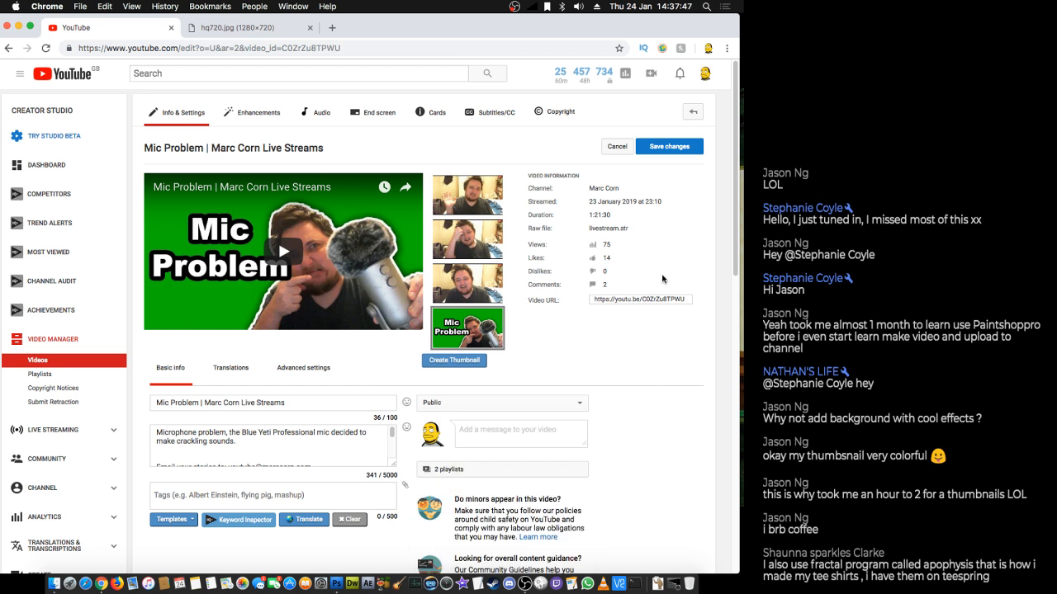
left_click(658, 147)
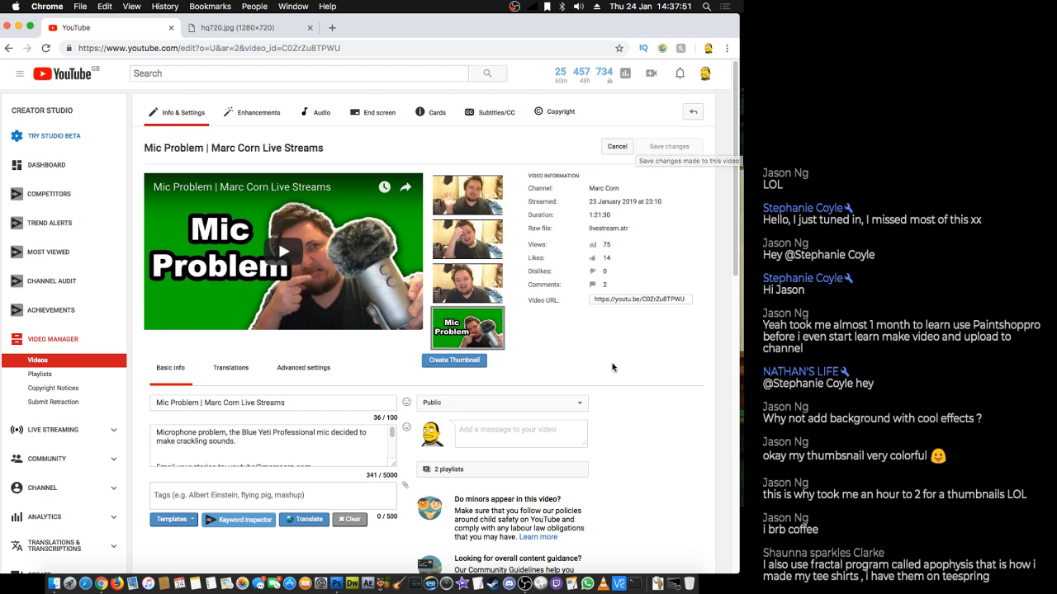
- Insert "(Blue Yeti Professional)" after "Mic Problem" in the video title, save the changes and reload the edit page
left_click(217, 402)
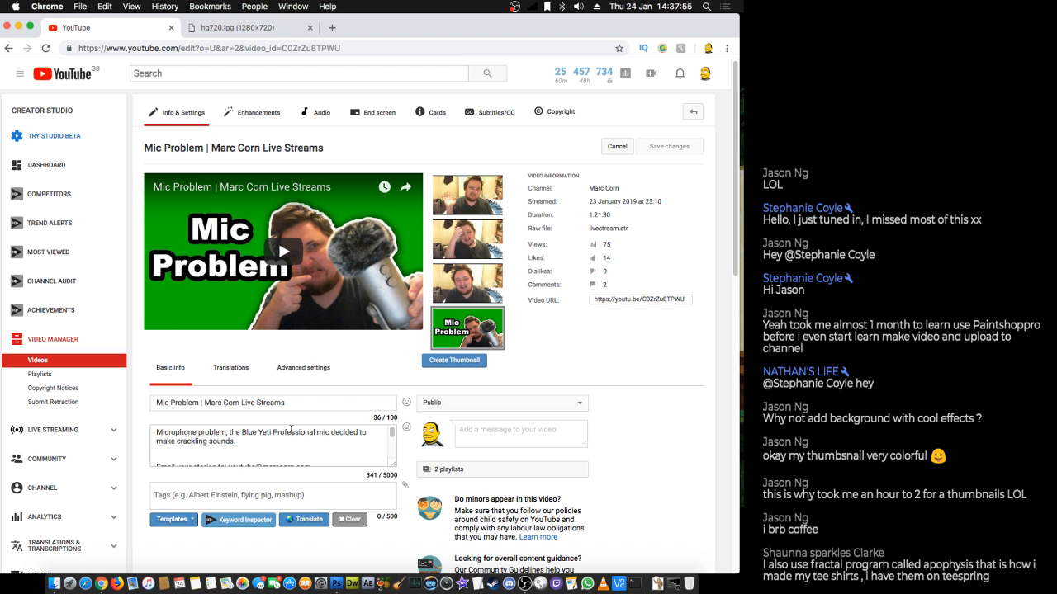
left_click_drag(314, 433, 243, 433)
right_click(244, 434)
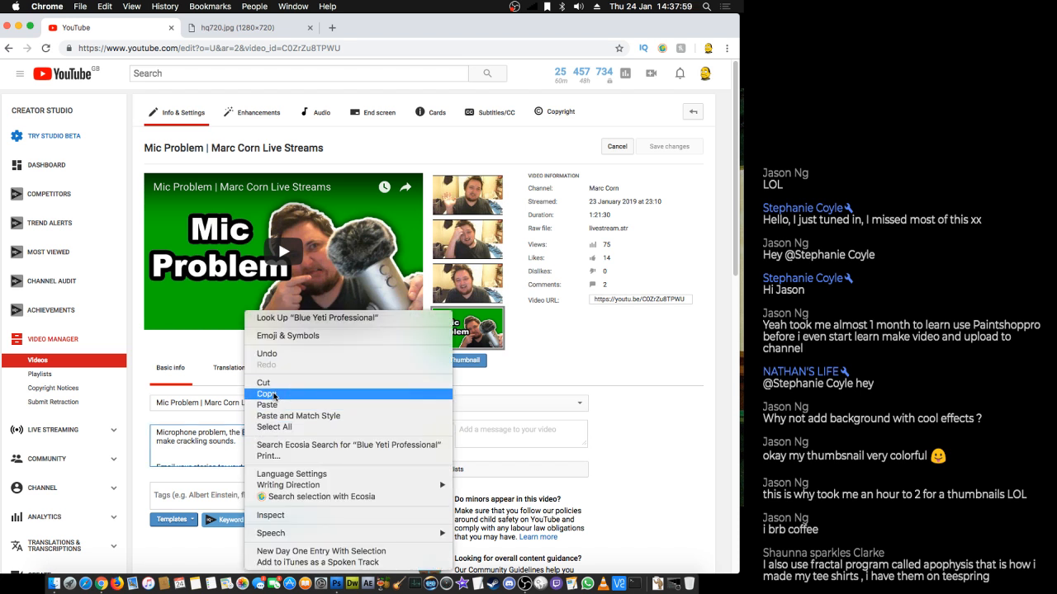
left_click(274, 395)
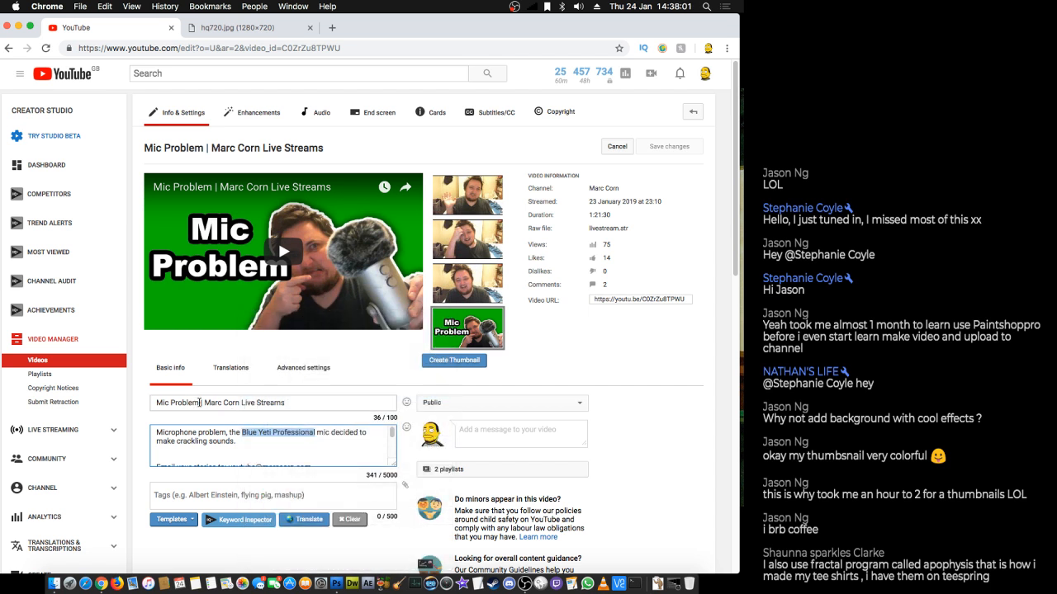
left_click(199, 403)
type("(")
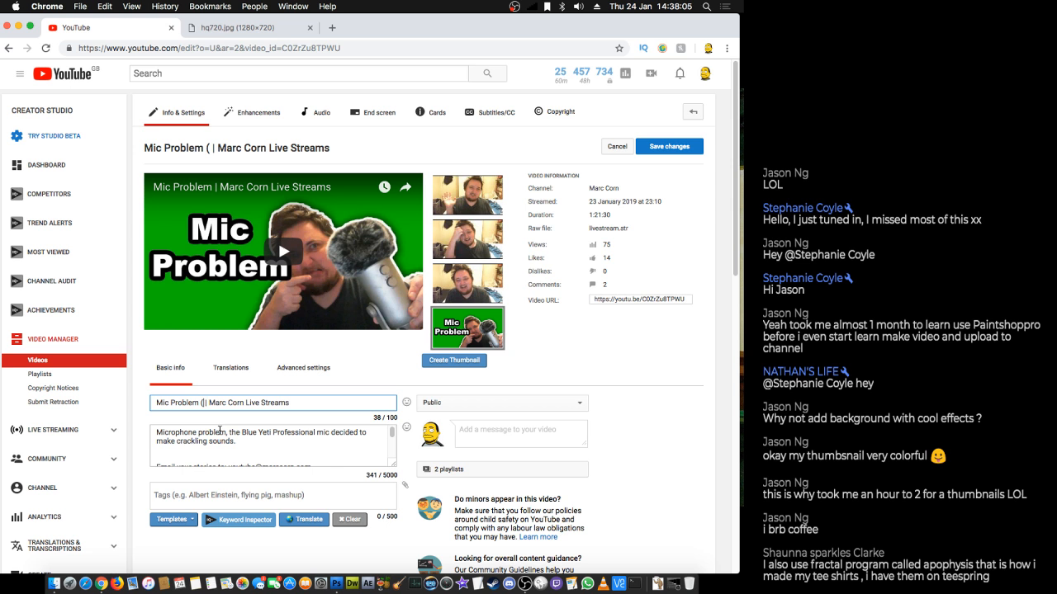
key("super+v")
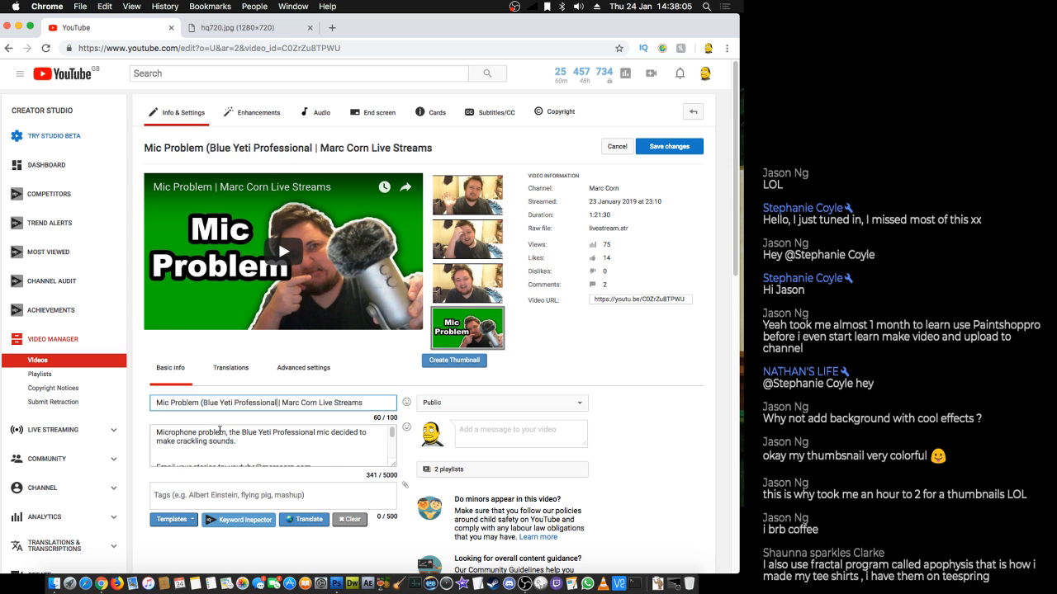
type(")")
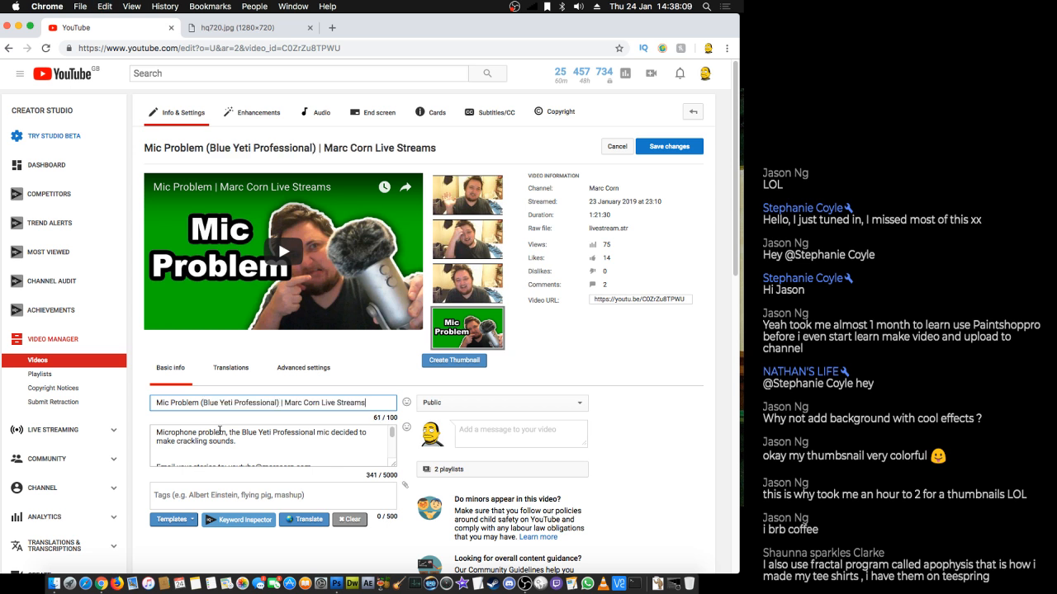
left_click(667, 148)
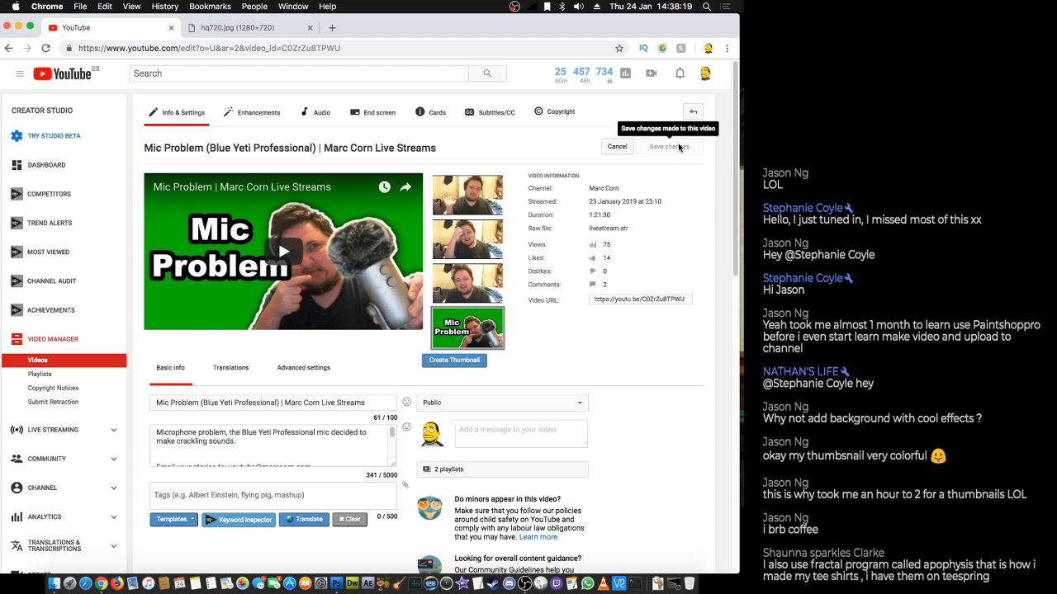
right_click(638, 445)
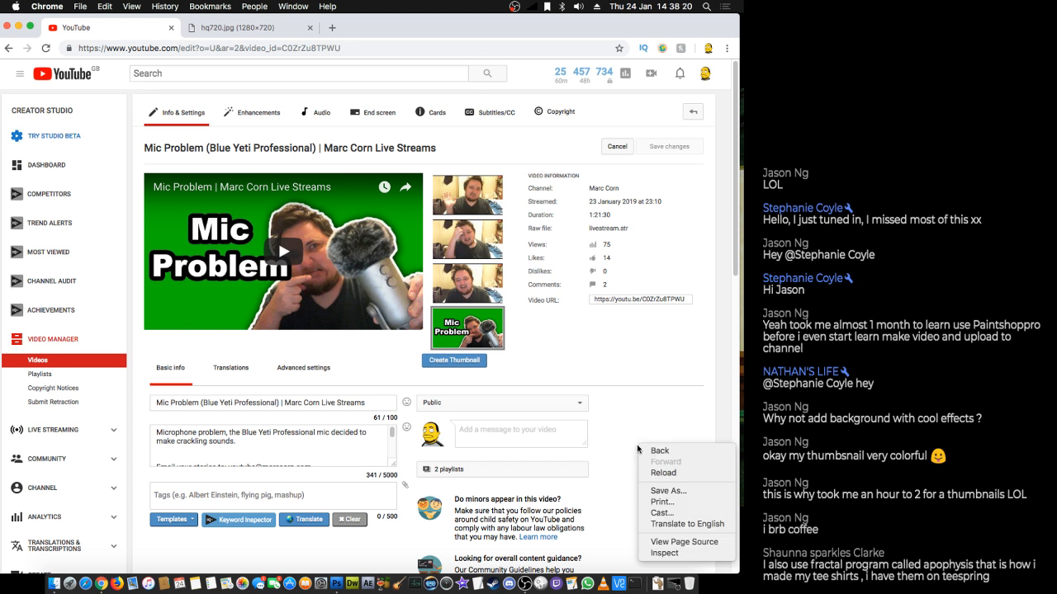
left_click(669, 475)
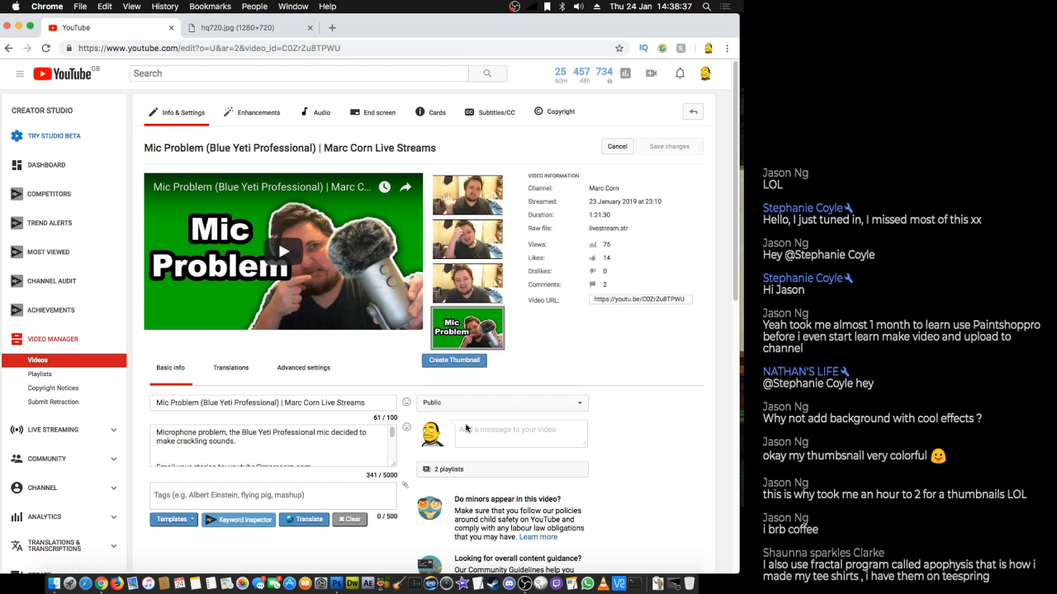
- Add the copied text "Blue Yeti Professional" as the video's first tag
scroll(400, 466, "down", 3)
left_click(182, 399)
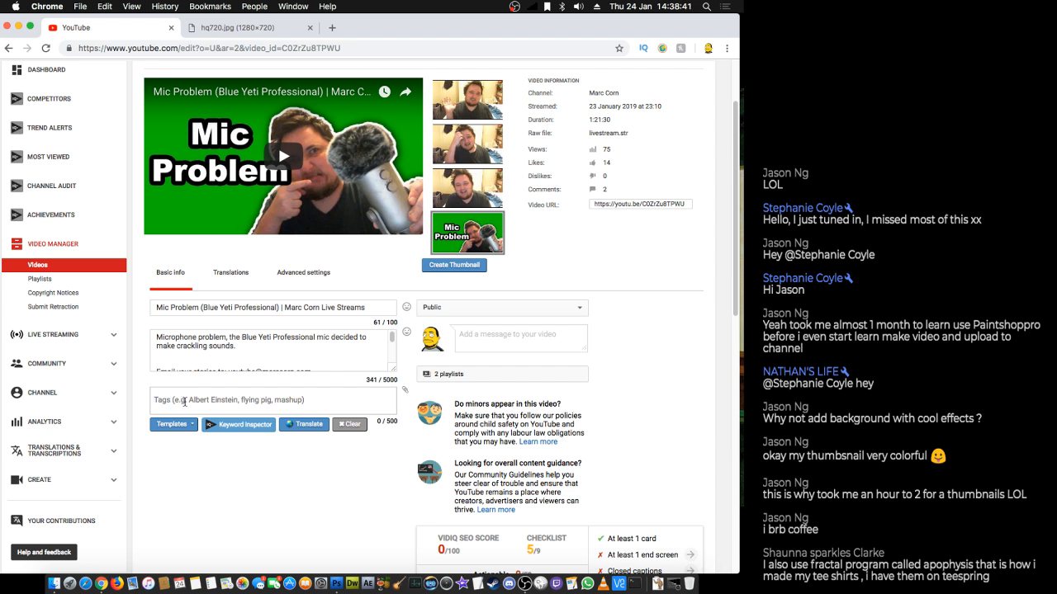
right_click(182, 400)
left_click(207, 477)
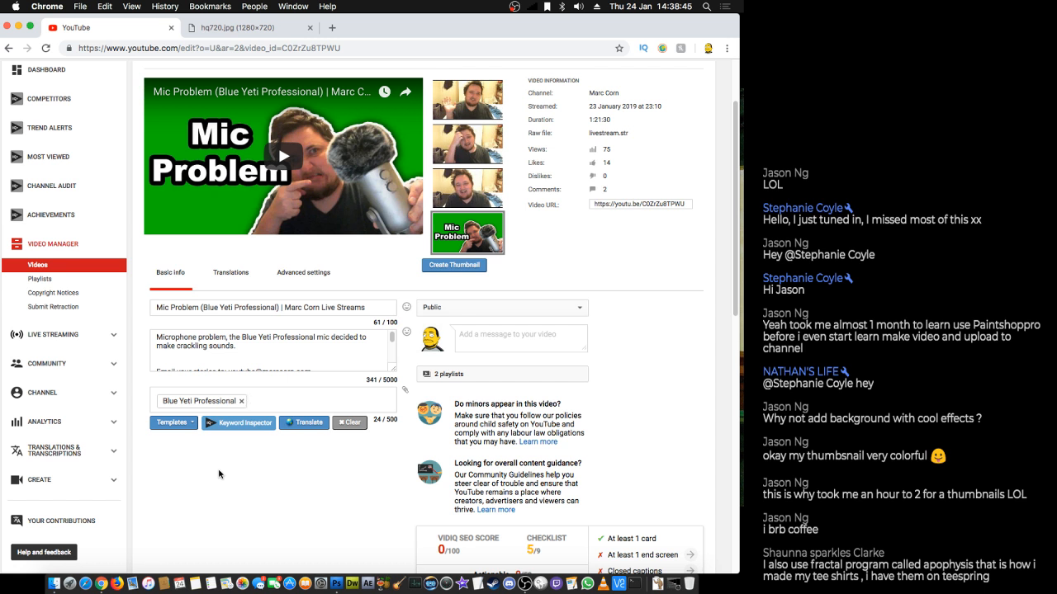
- Add the suggested tag "blue yeti professional microphone" to the video, starting from the copied "Blue Yeti Professional" text
mouse_move(245, 407)
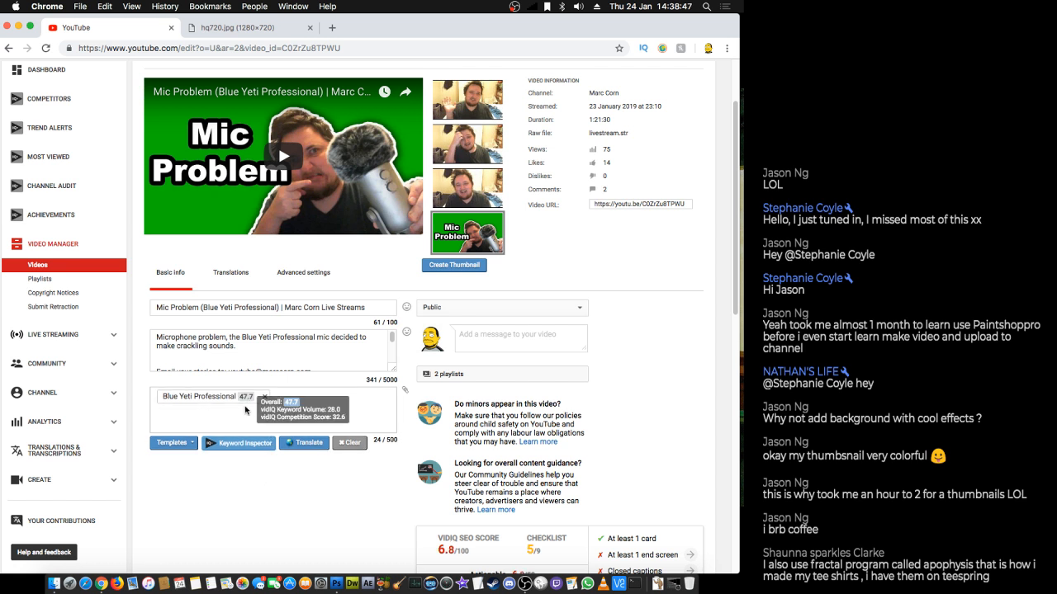
right_click(191, 418)
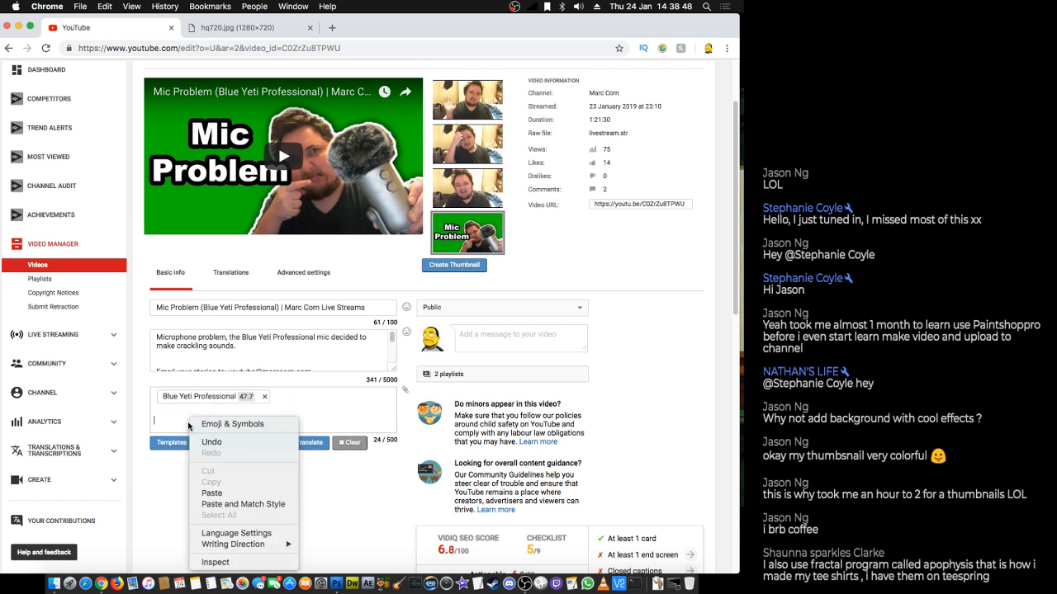
left_click(211, 493)
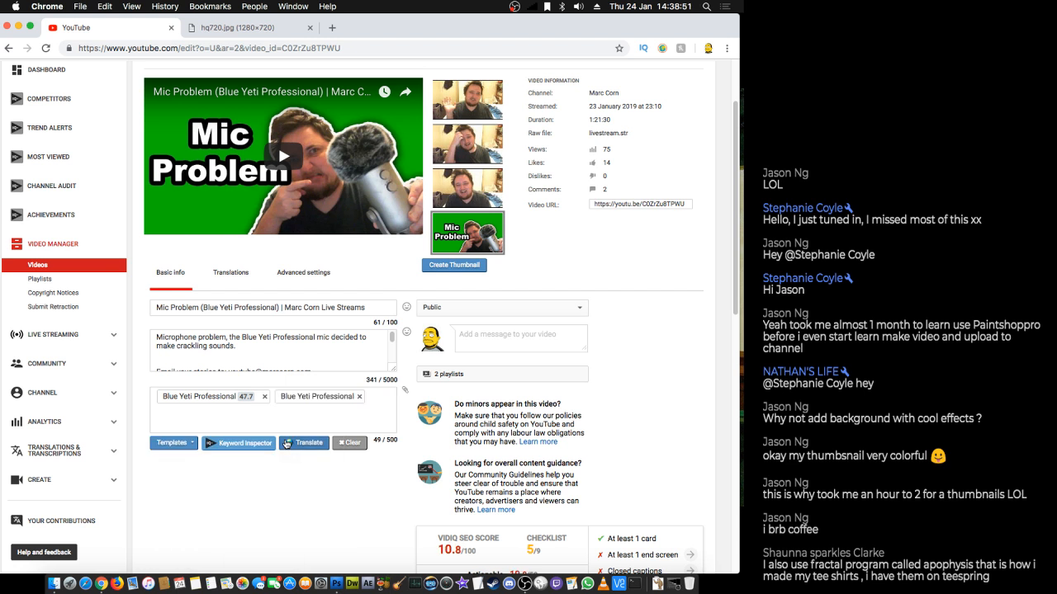
key("BackSpace")
type("M")
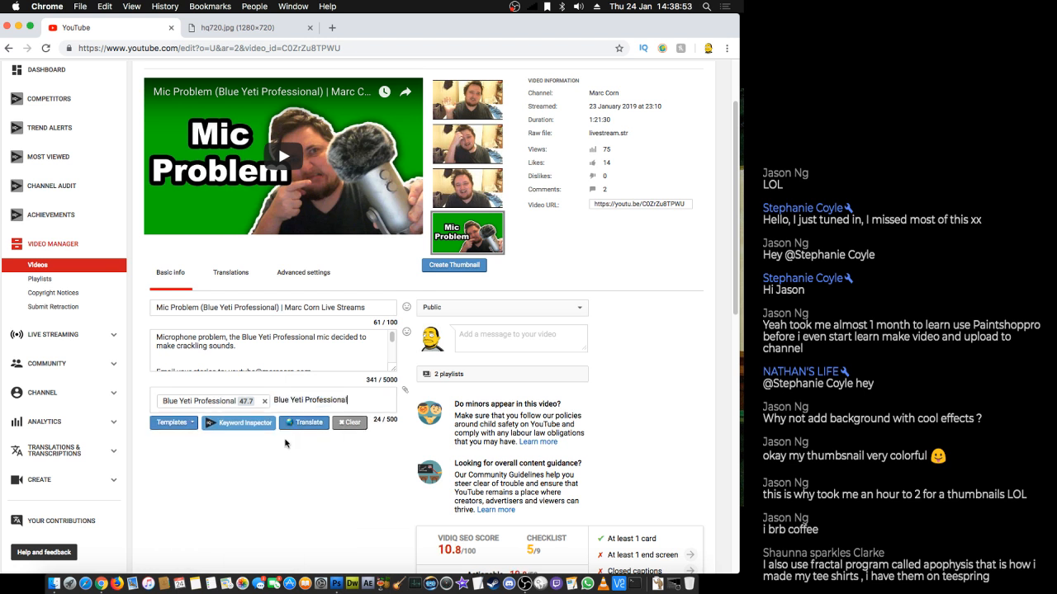
type("ic")
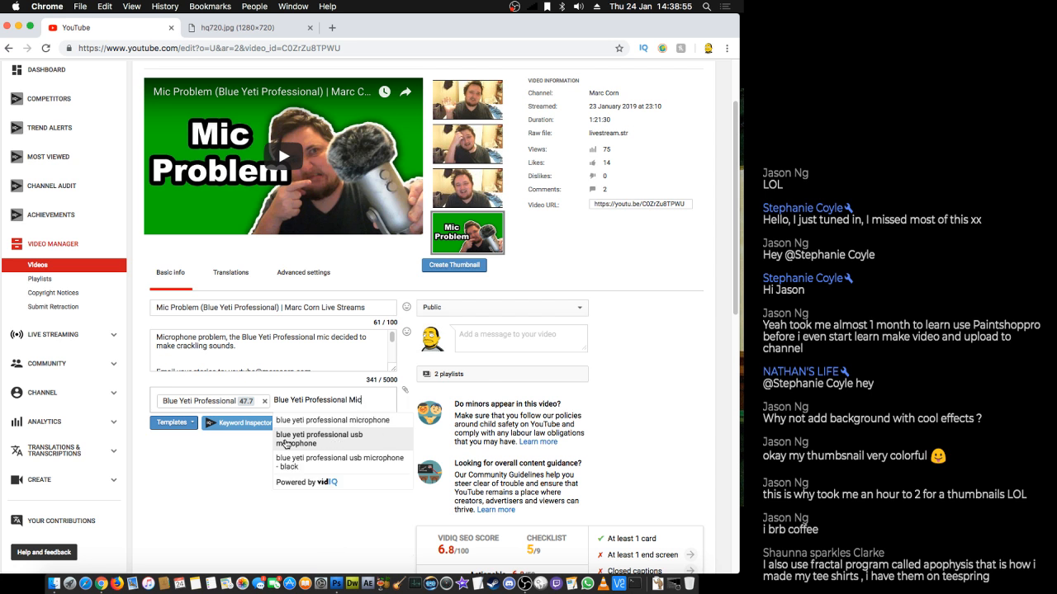
type("rophio")
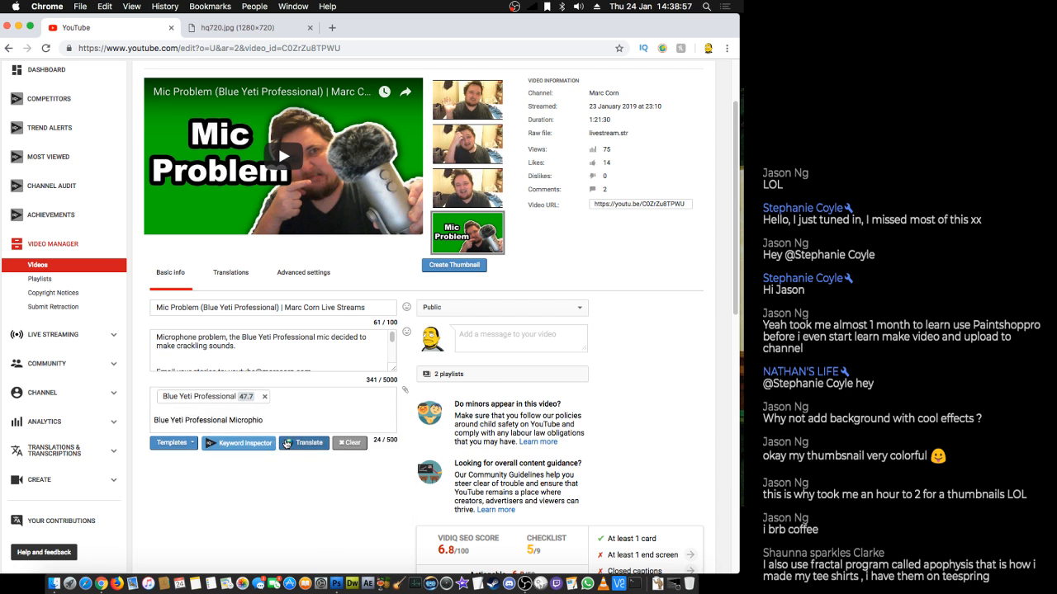
key("BackSpace")
key("BackSpace")
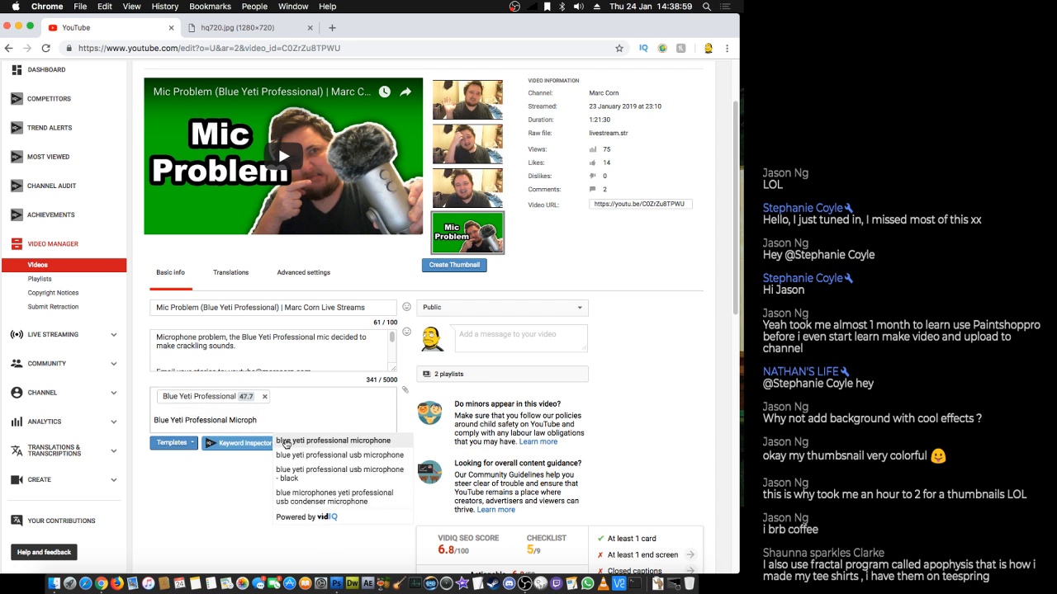
left_click(286, 442)
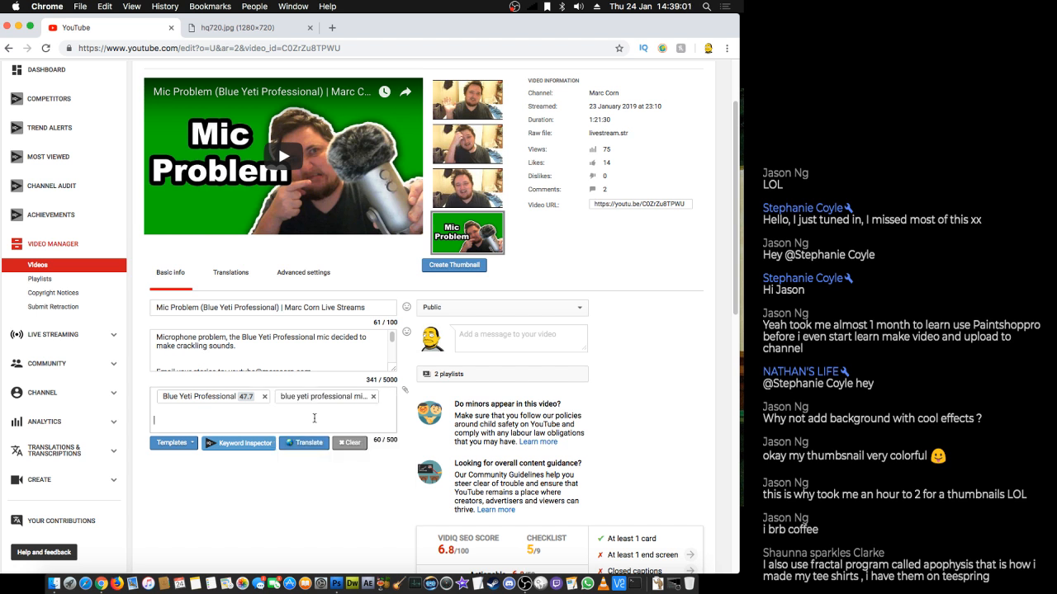
- Add the suggested tag "blue yeti professional usb microphone" to the video, using the copied text to bring up suggestions
key("cmd+v")
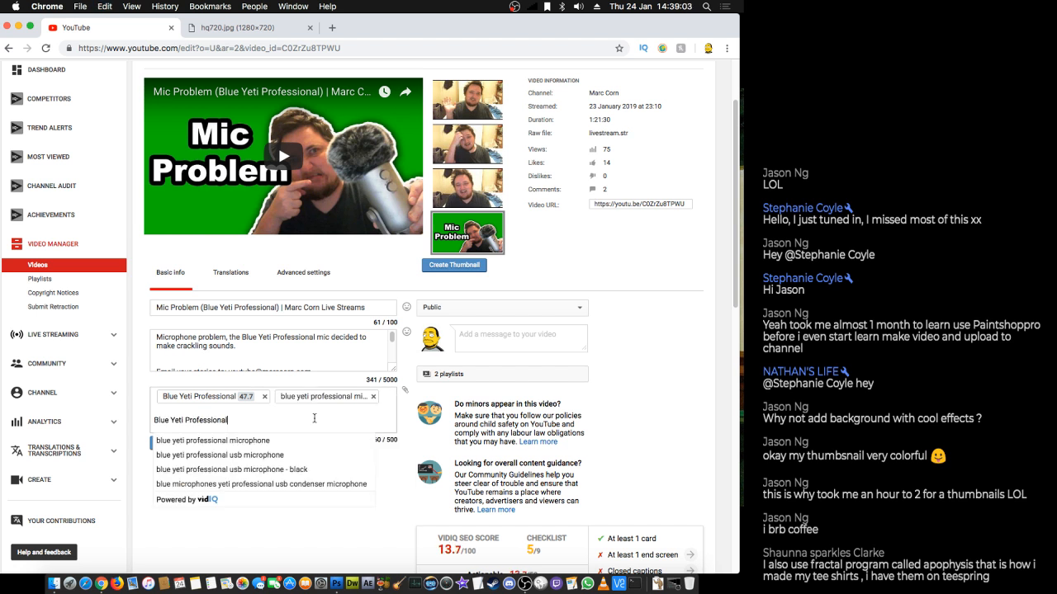
key("Return")
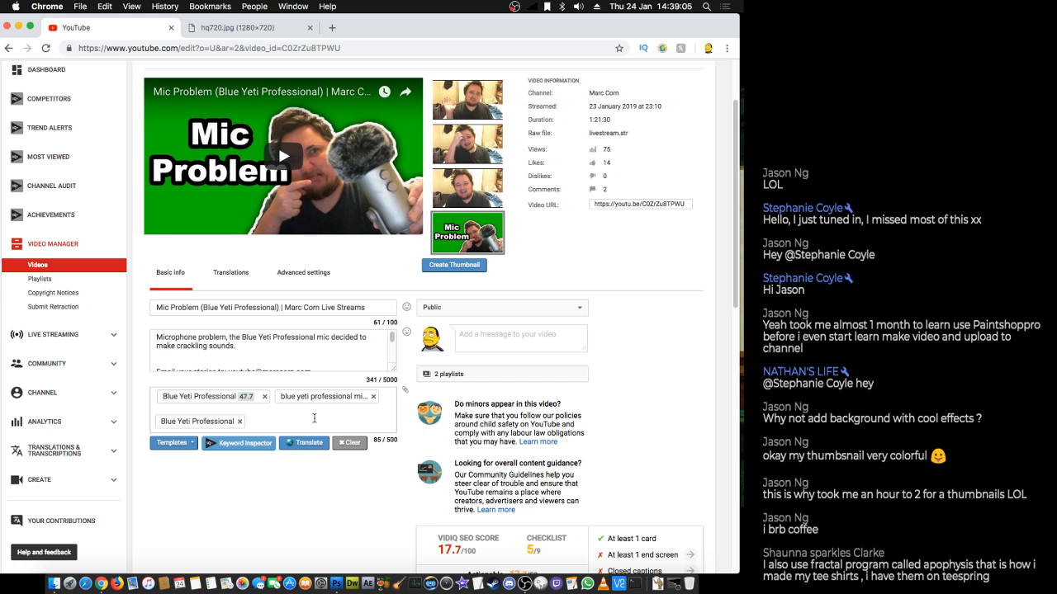
key("BackSpace")
key("super+c")
left_click(315, 419)
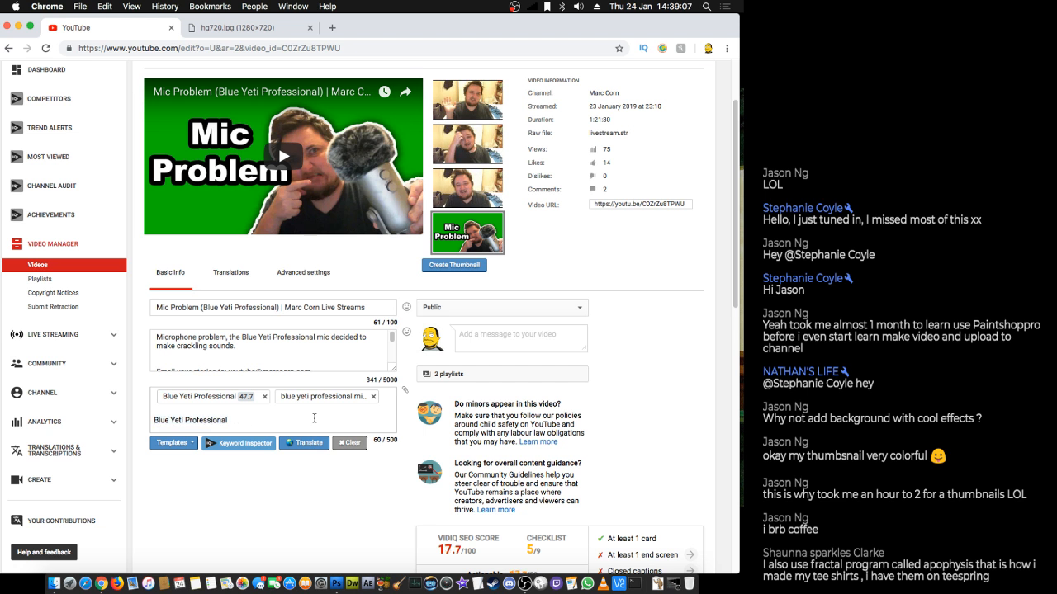
key("BackSpace")
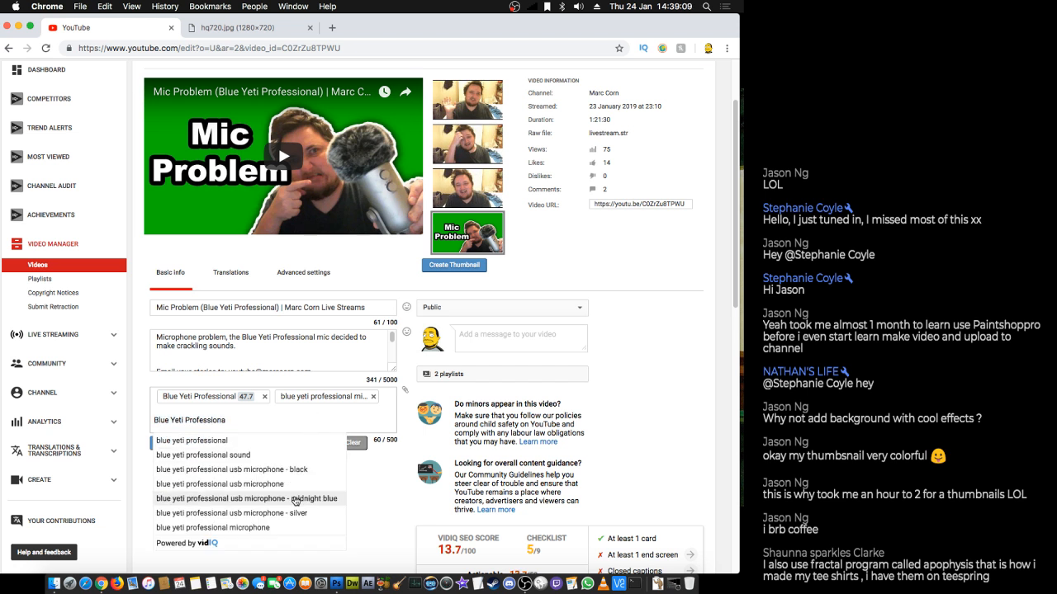
left_click(273, 491)
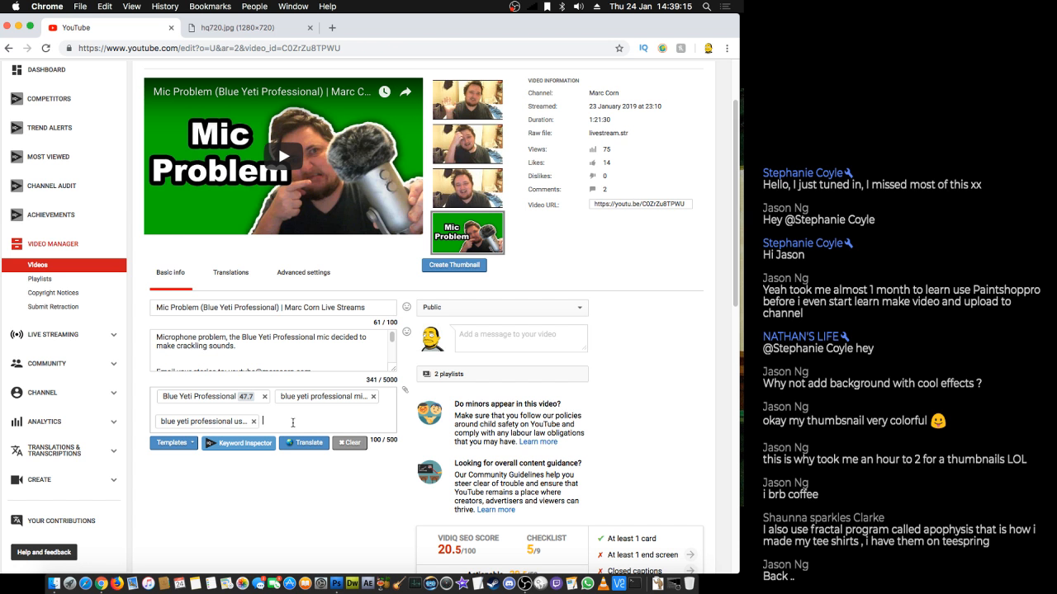
- Add the suggested tag "blue yeti professional usb microphone - silver" to the video
key("super+v")
key("Return")
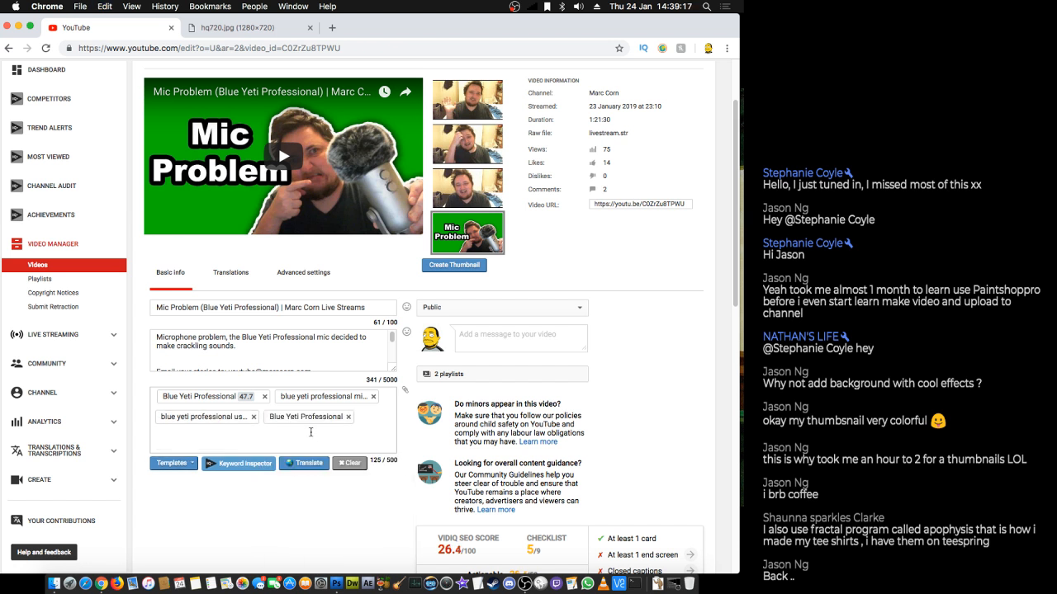
key("BackSpace")
key("Right")
key("BackSpace")
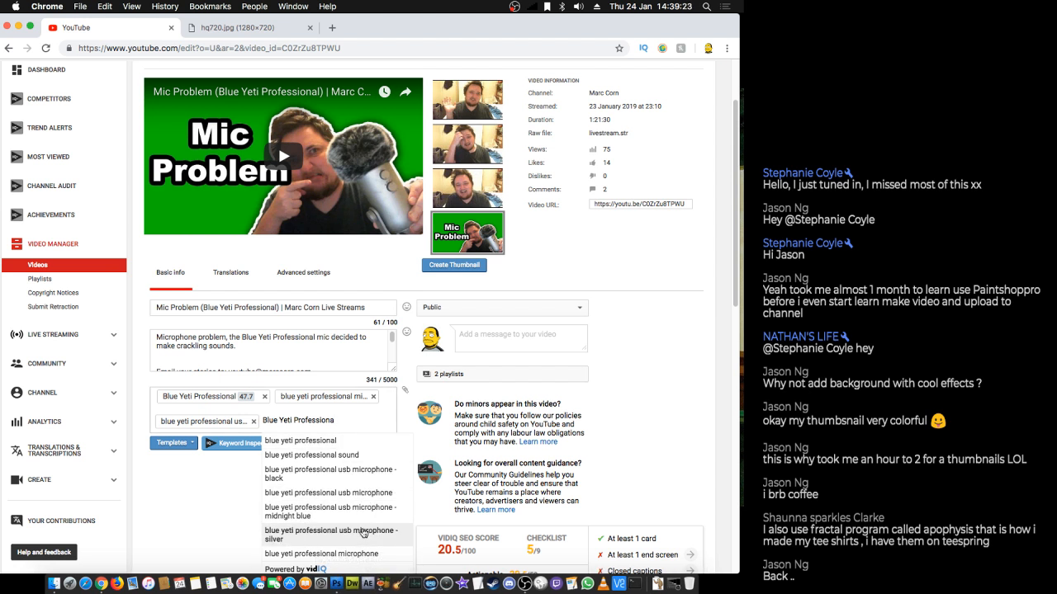
left_click(363, 535)
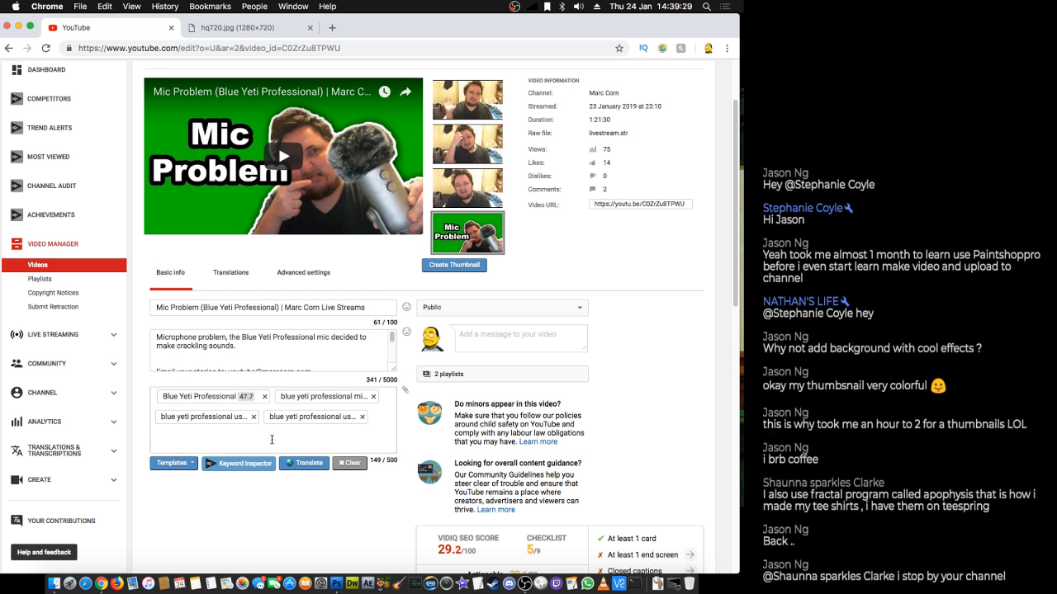
- Add the shorter tags "blue yeti" and "blue yeti microphone" to the video
left_click(272, 439)
type("b")
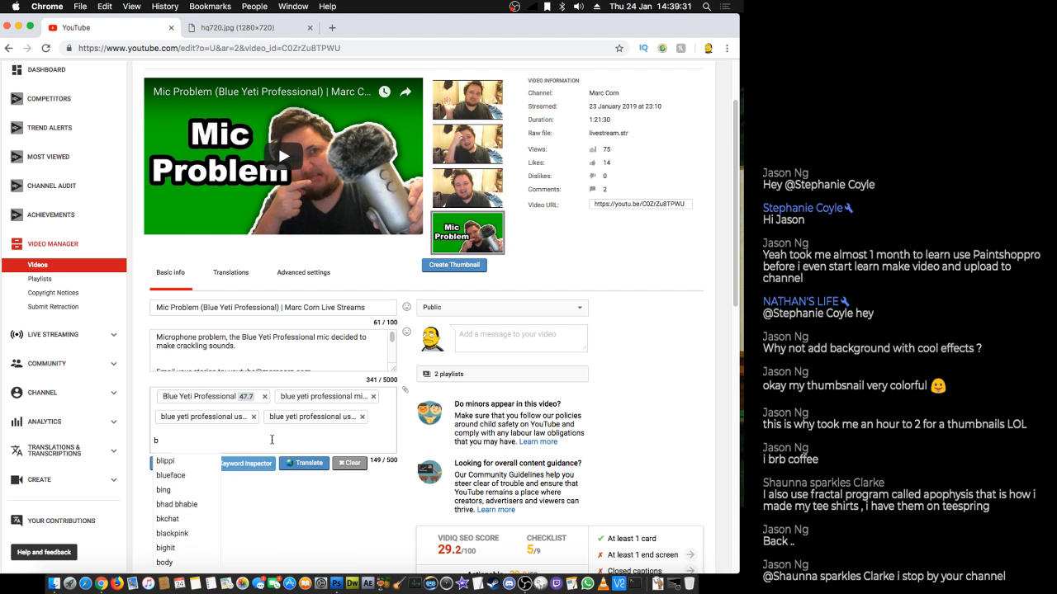
type("lue yeti")
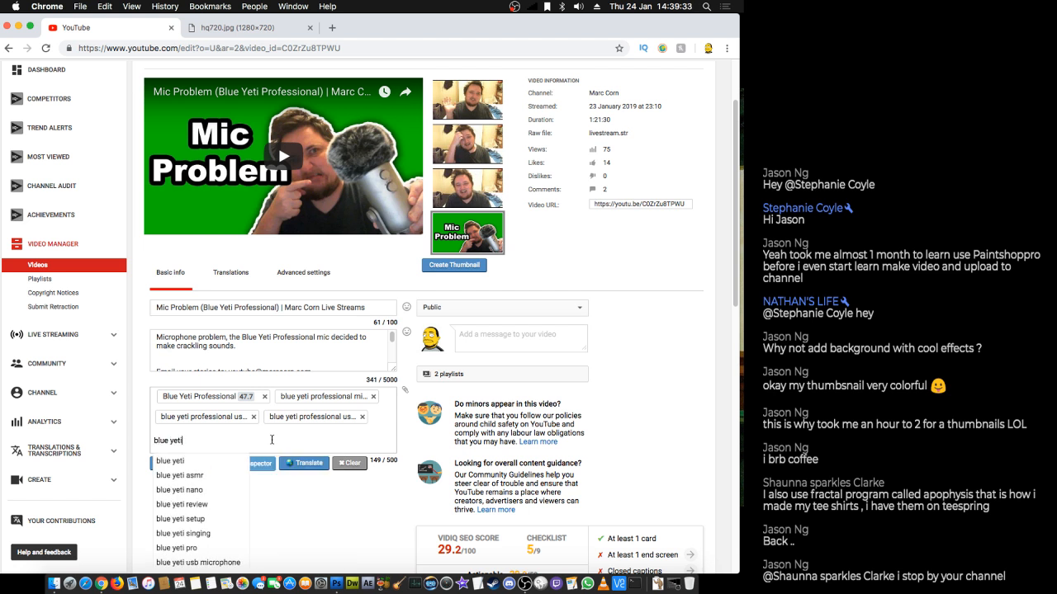
key("Return")
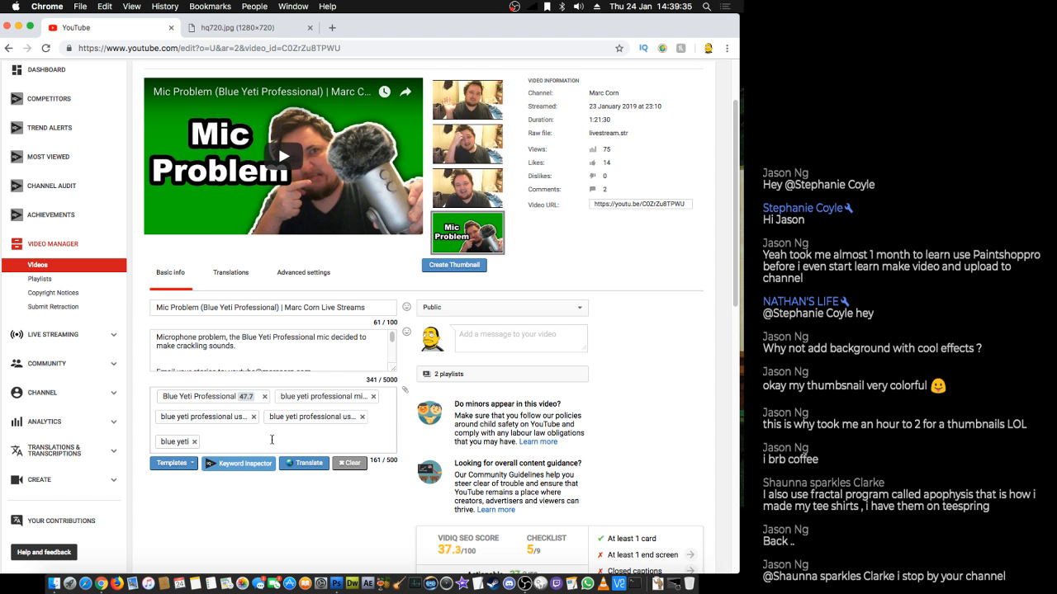
type("bl")
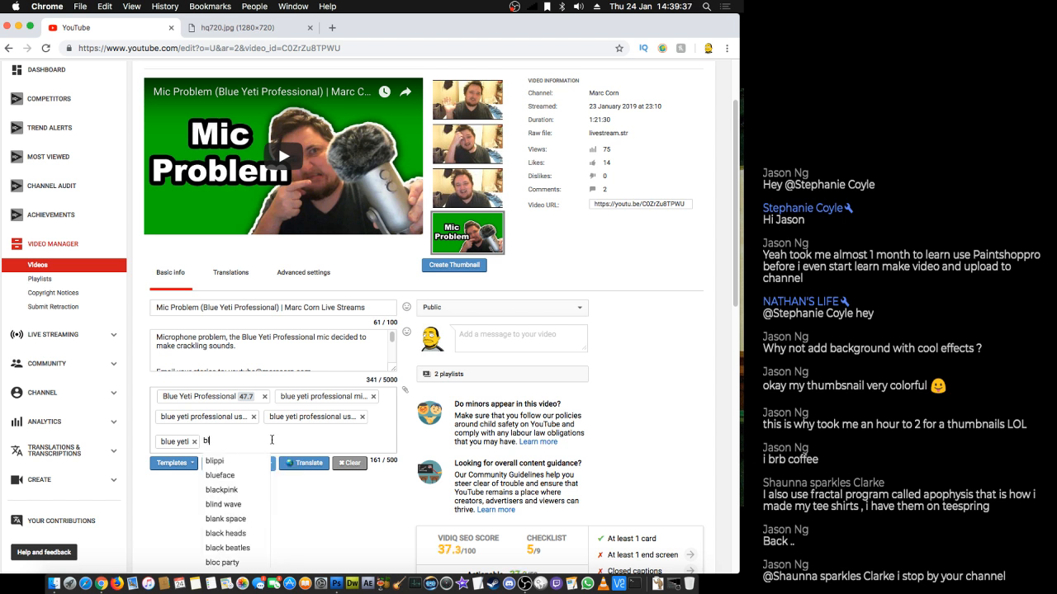
type("ue yeti")
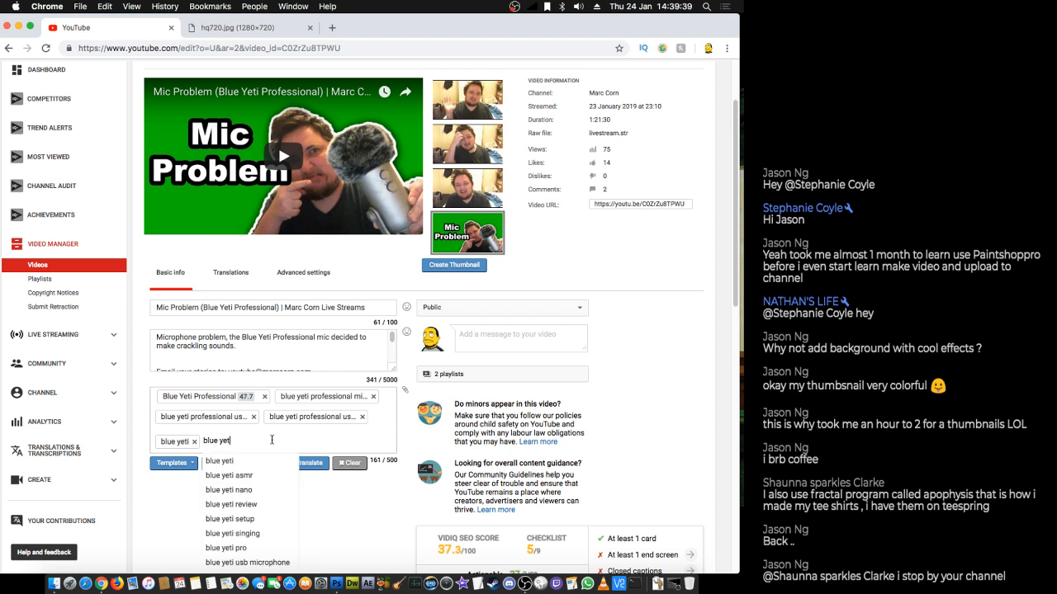
type(" mi")
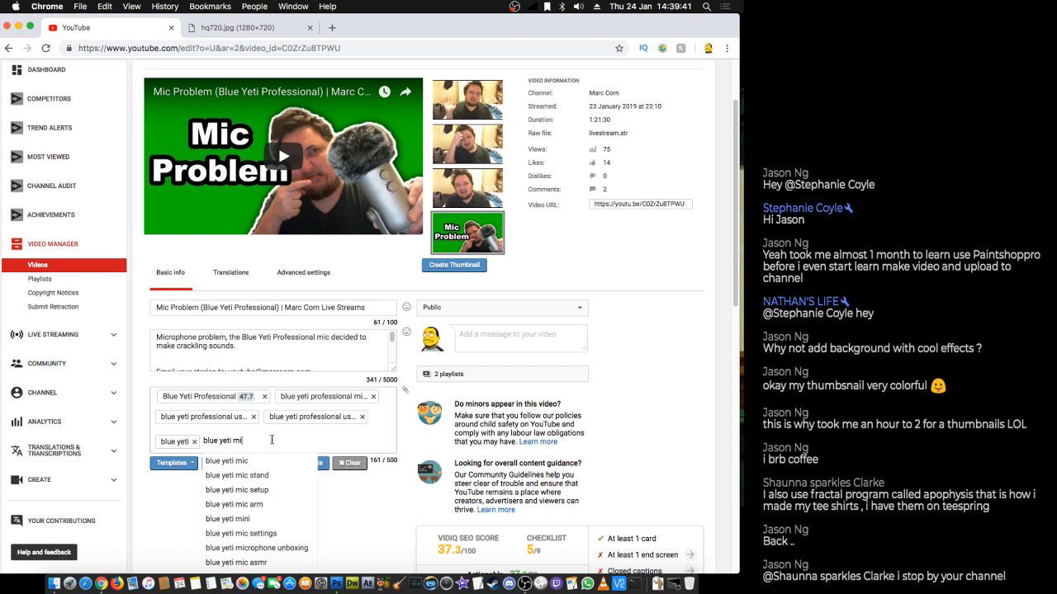
type("crop")
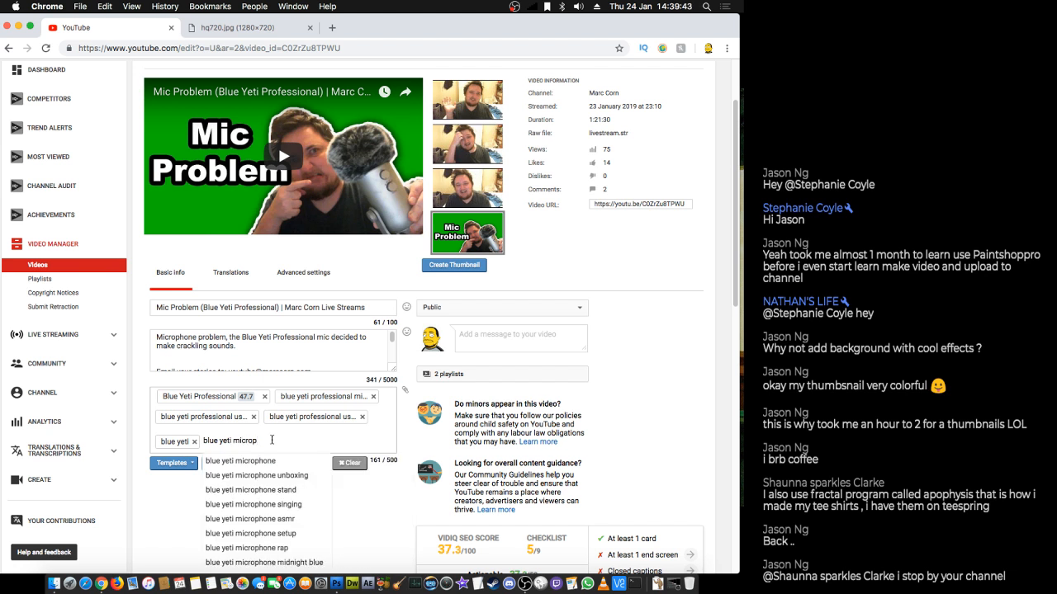
left_click(261, 462)
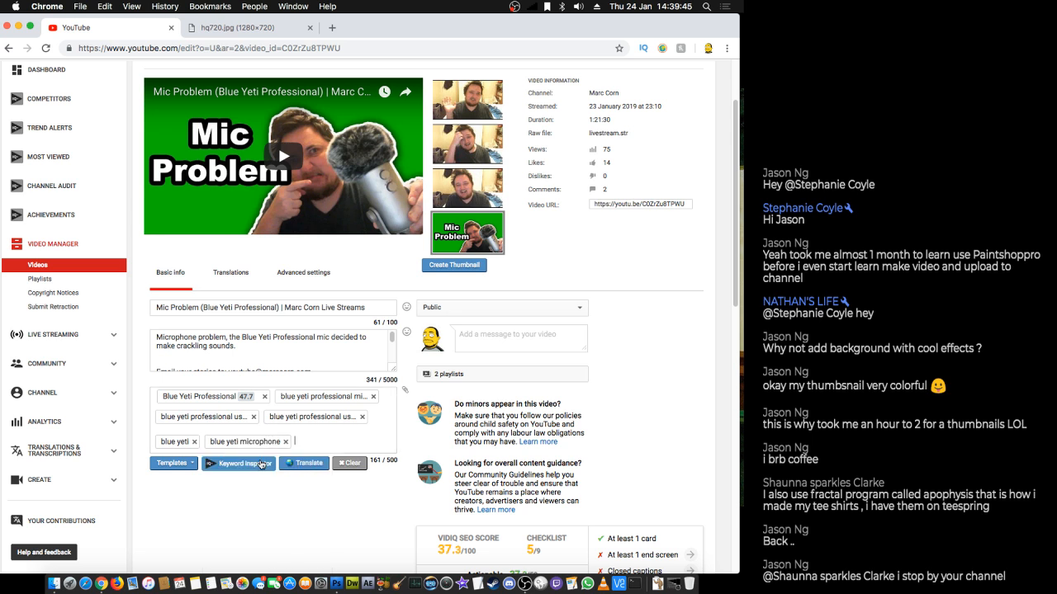
- Add the suggested tag "professional microphone" to the video, extending the "professional" suggestion with "mic"
scroll(333, 527, "down", 2)
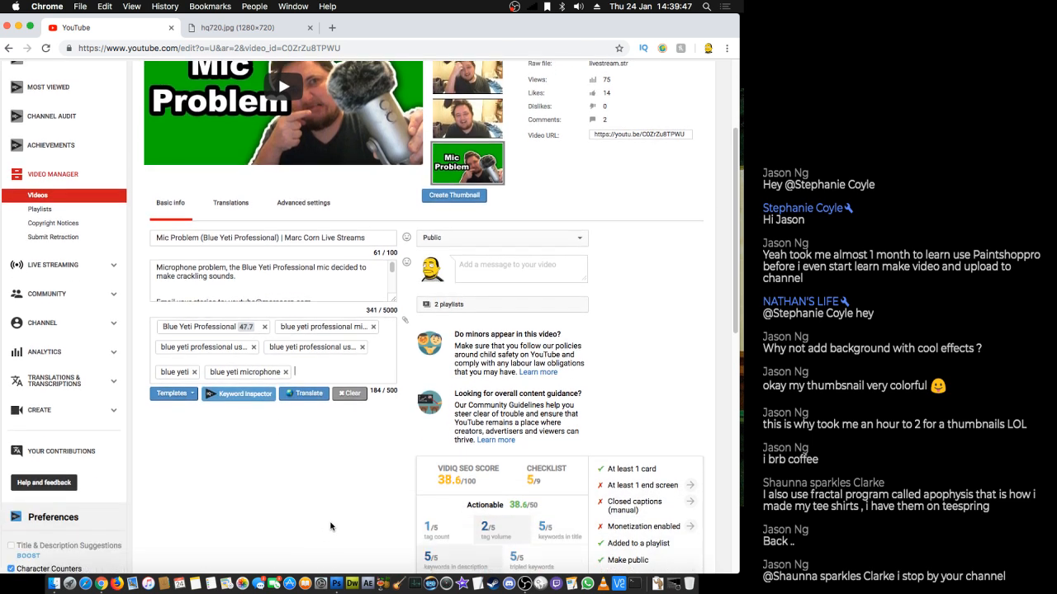
scroll(330, 497, "down", 1)
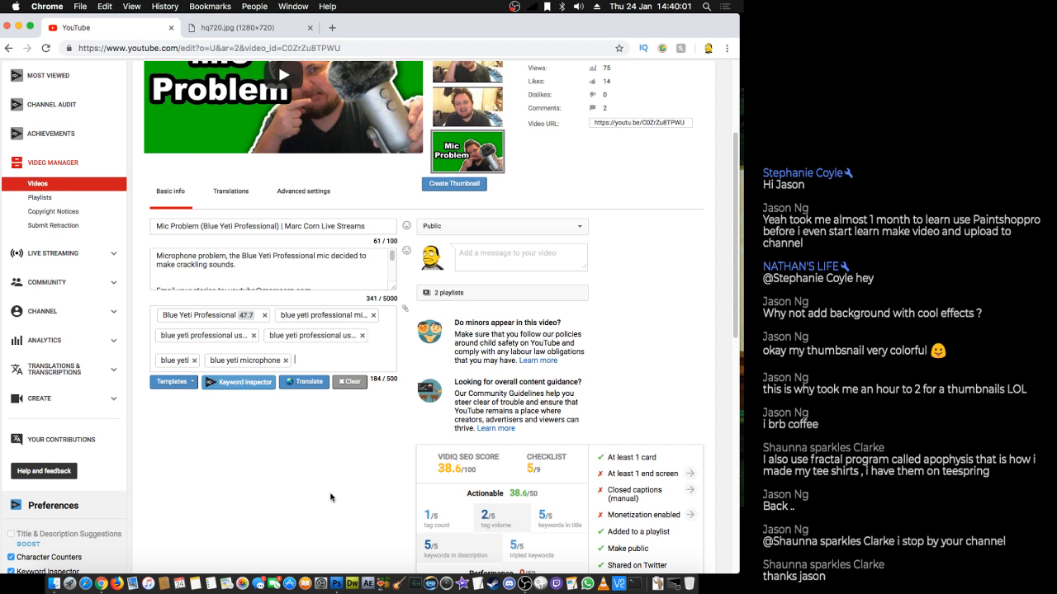
type("pro")
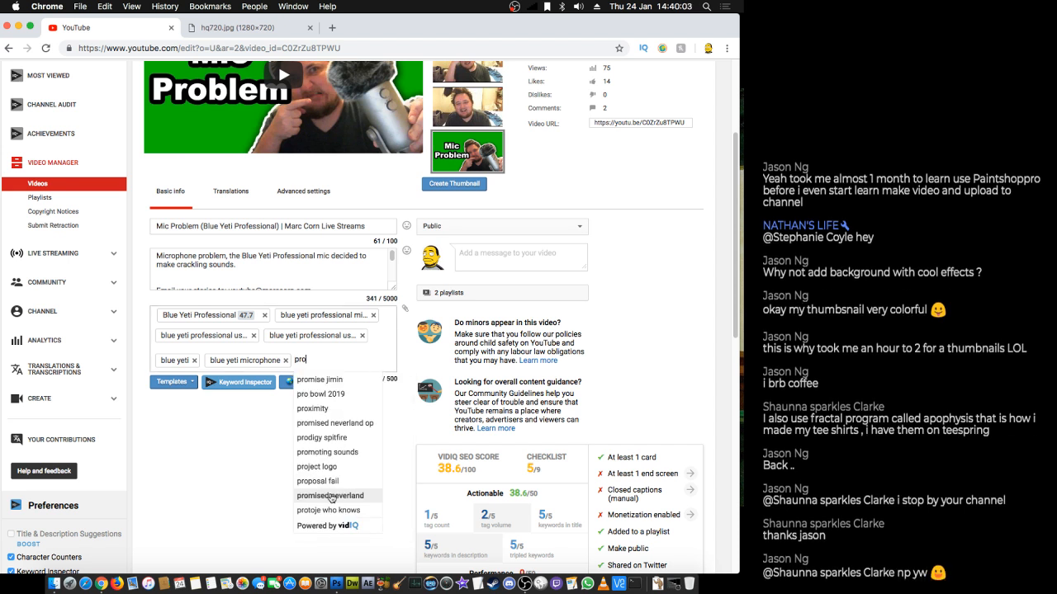
type("fess")
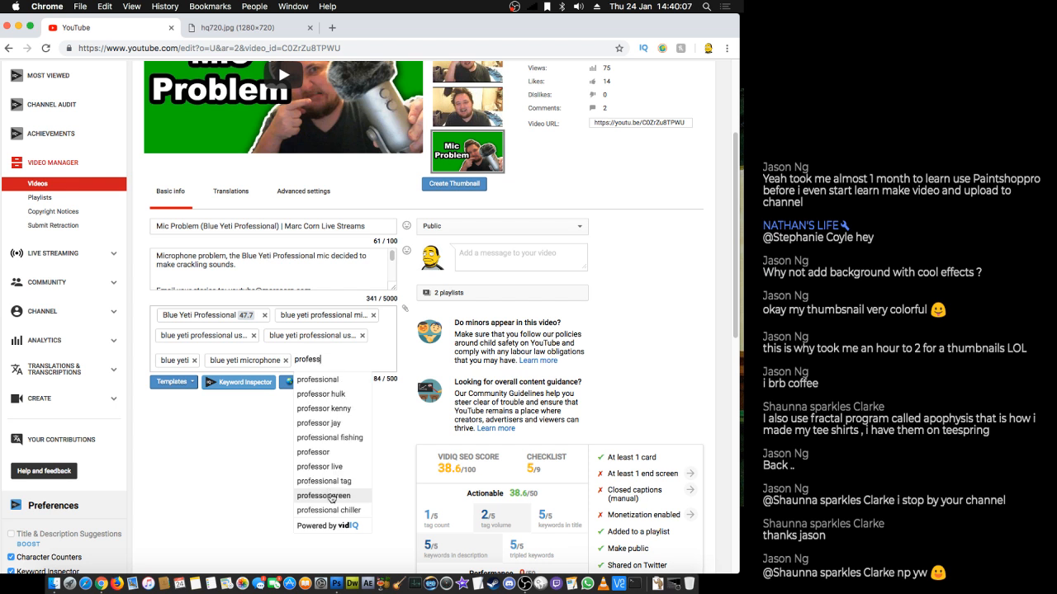
left_click(350, 379)
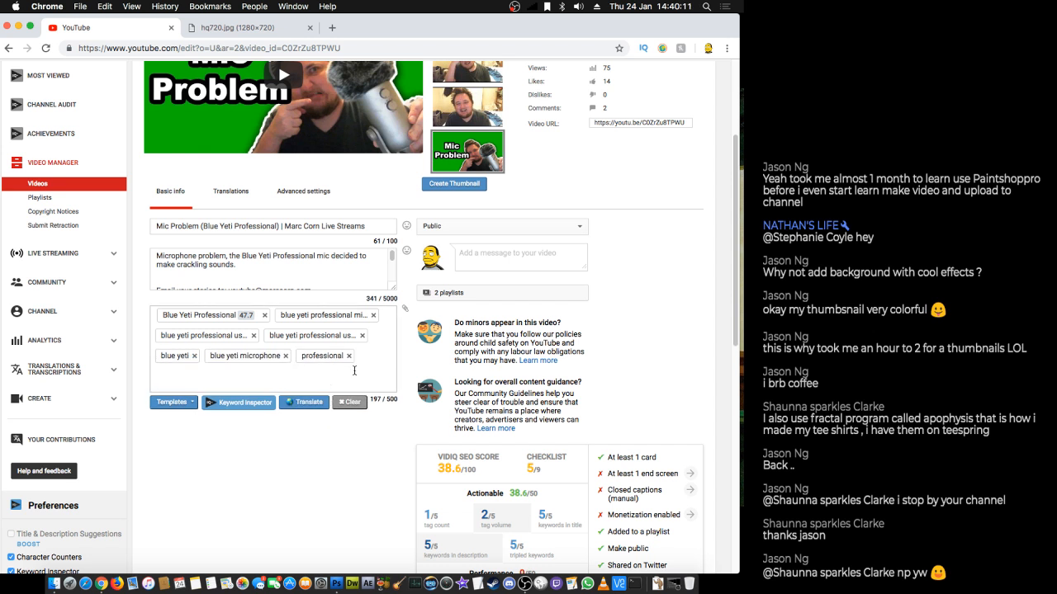
key("BackSpace")
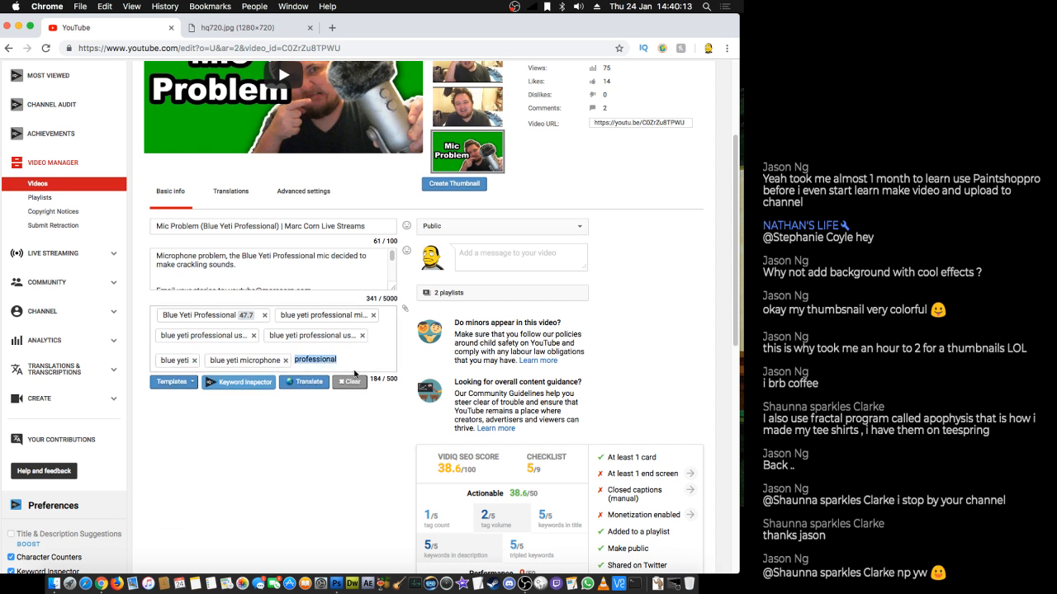
key("Right")
type("mic")
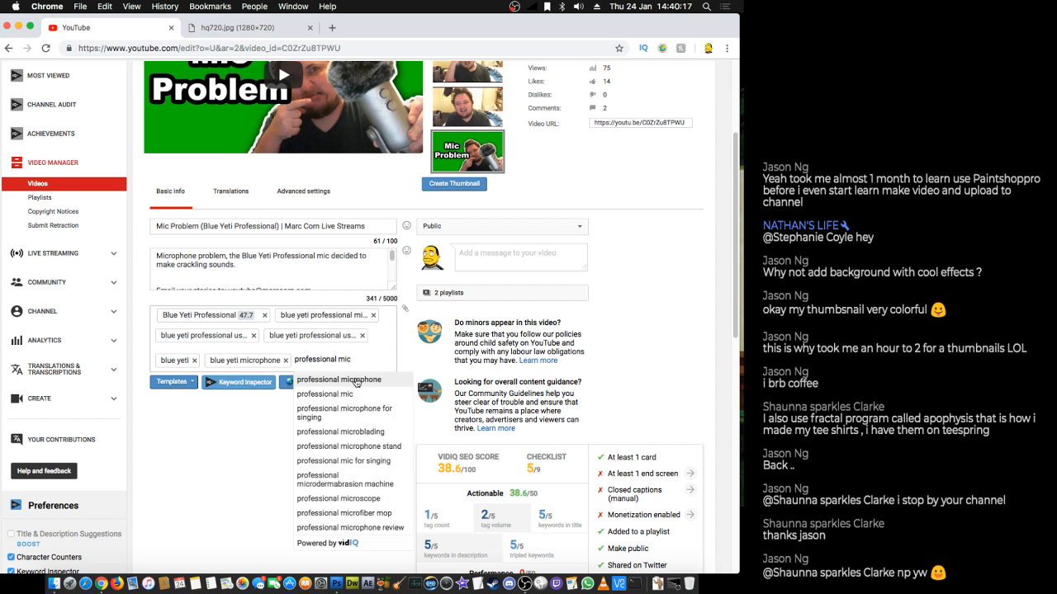
left_click(356, 379)
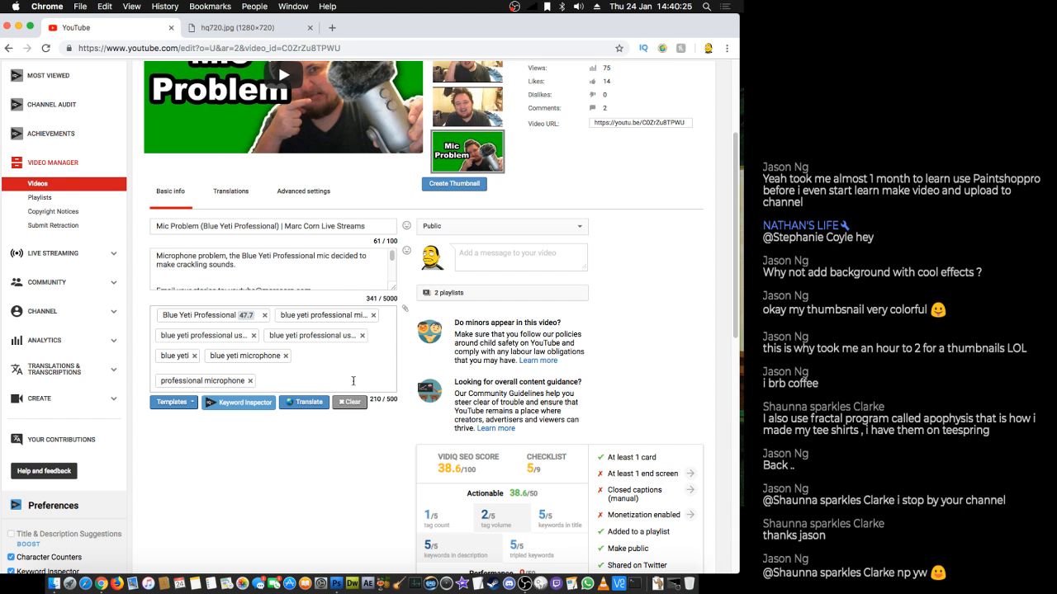
- Add two tags combining the channel name with "live streams" and with "live"
type("marc corn")
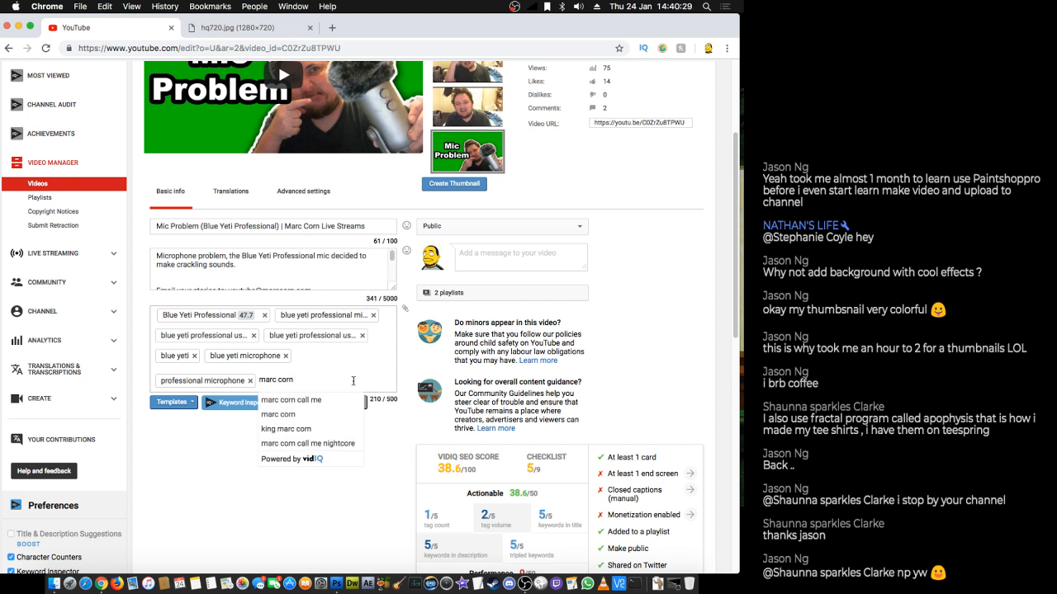
type(" li")
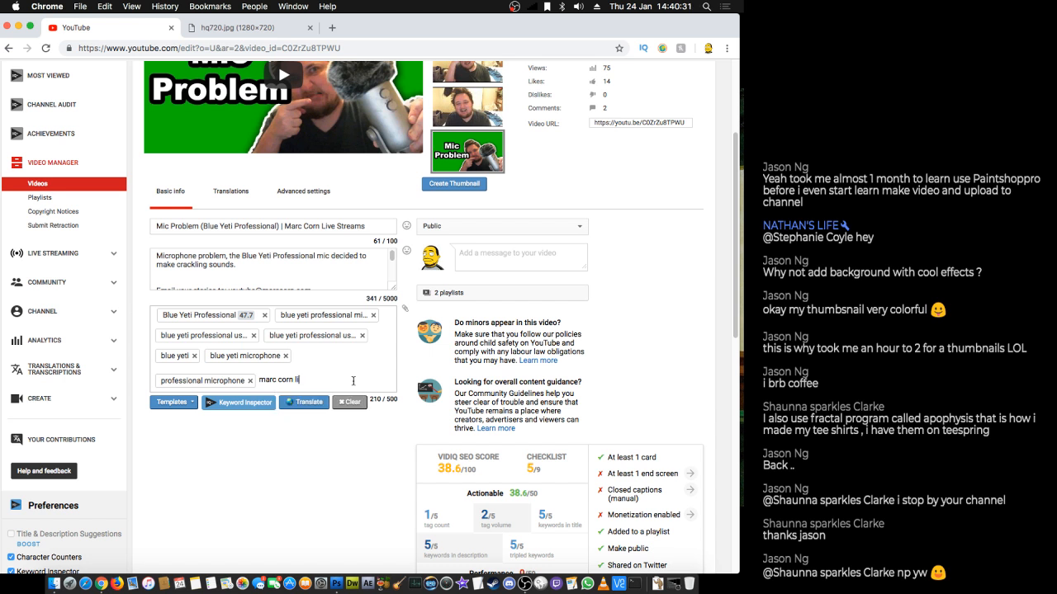
type("ve streams")
key("Return")
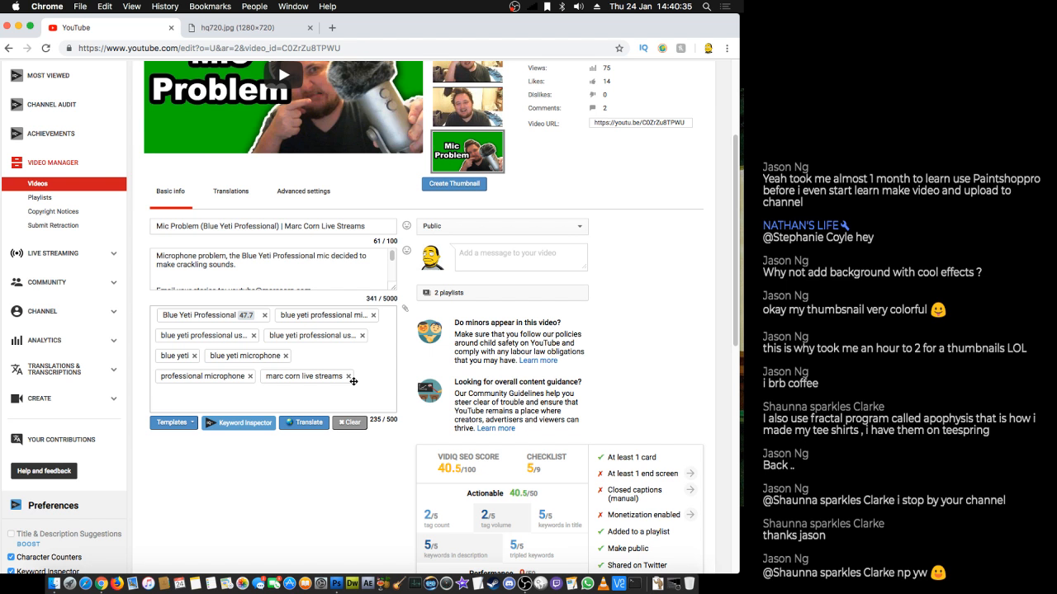
type("marc corn live")
key("Return")
- Add the channel name on its own and its first word alone as two further tags
type("marc c")
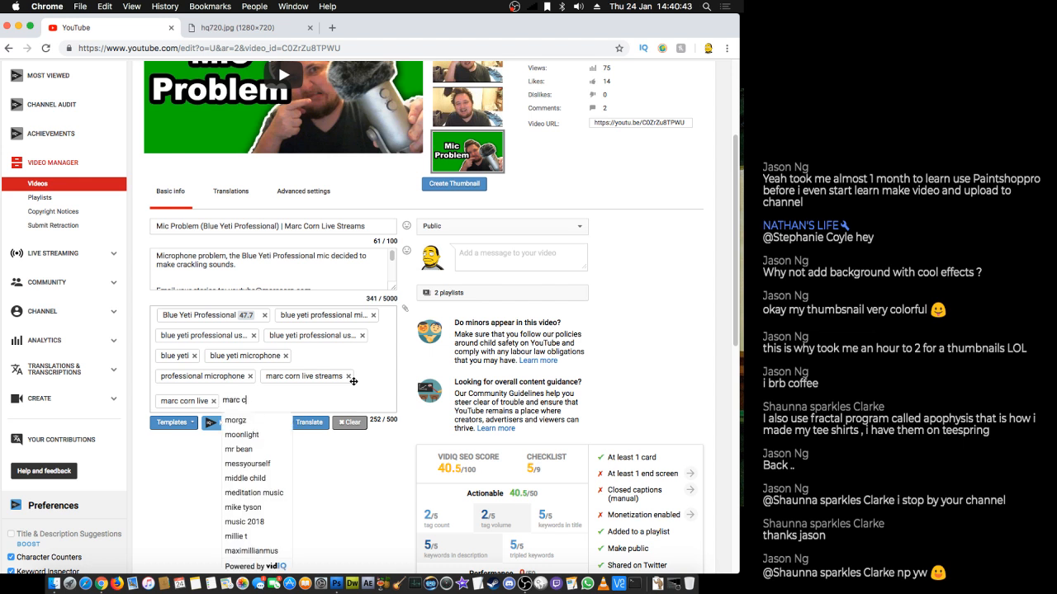
type("orn")
key("Return")
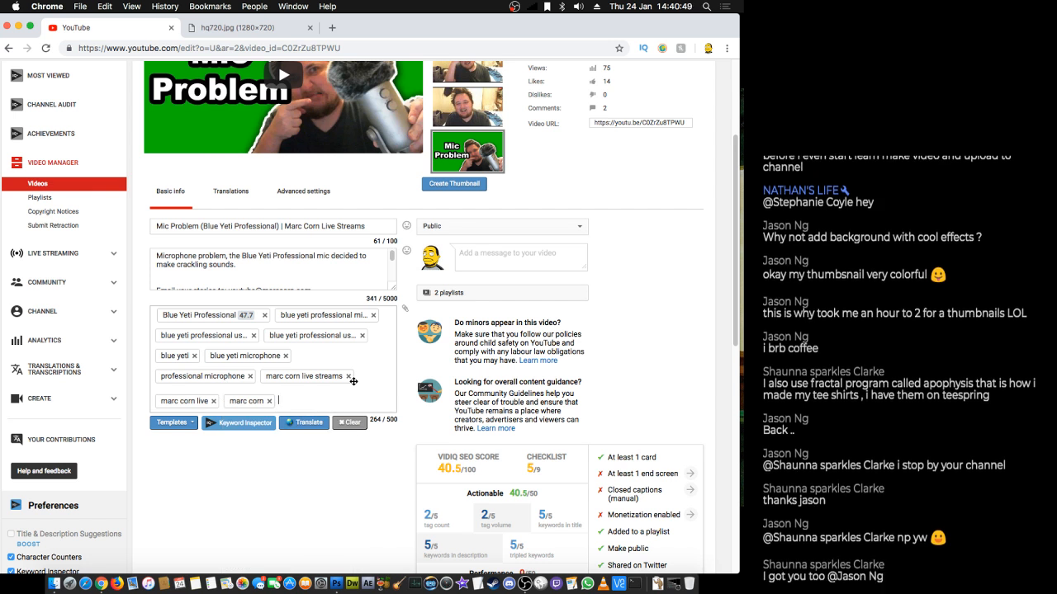
type("marc")
key("Return")
- Add vidIQ's recommended tags "blue yeti", "blue yeti pro" and "microphone" to the video
scroll(401, 477, "down", 10)
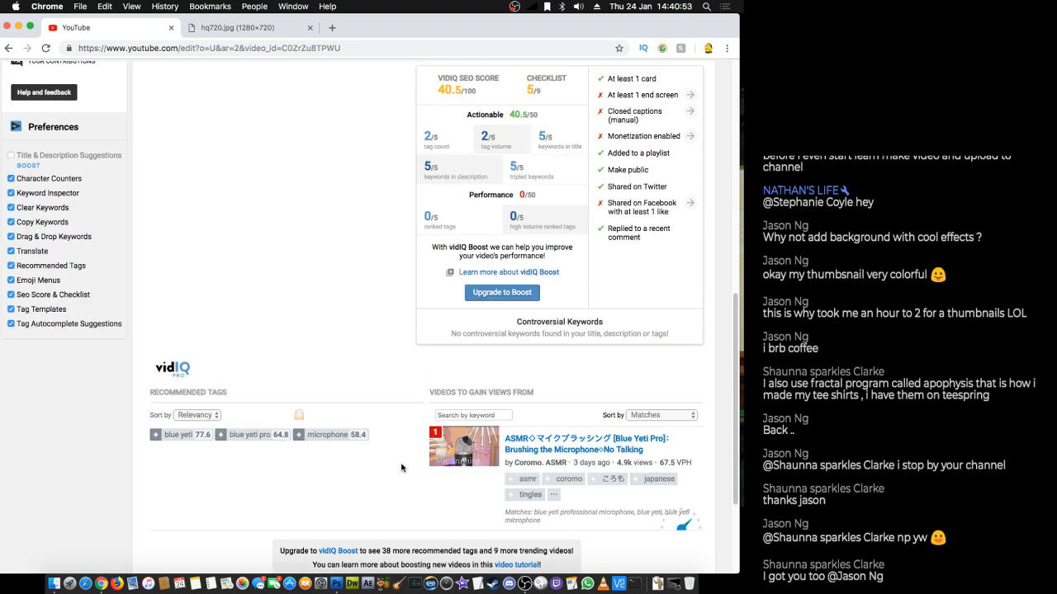
left_click(155, 432)
left_click(221, 432)
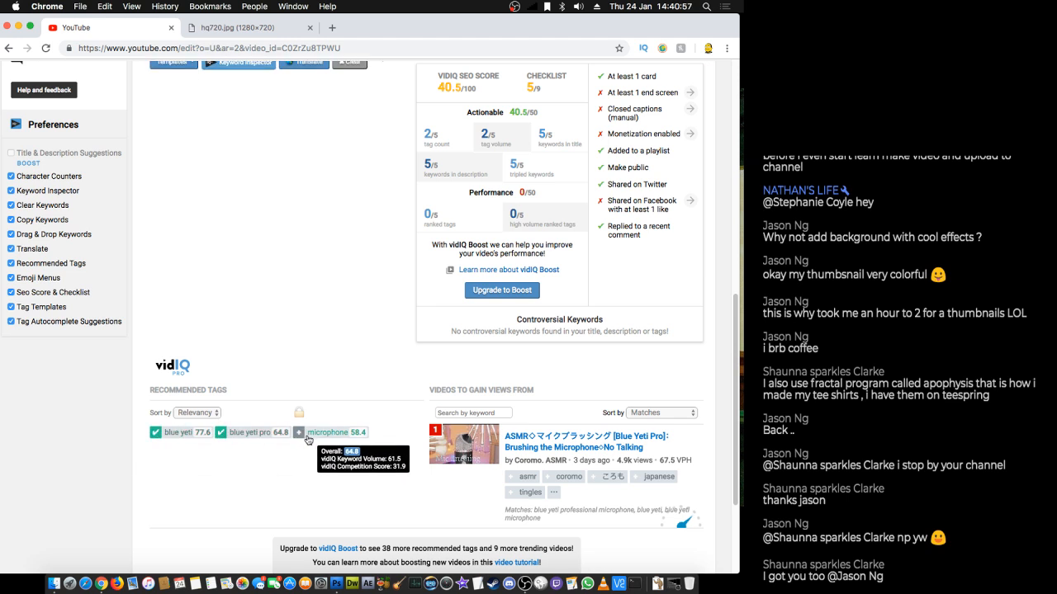
left_click(299, 432)
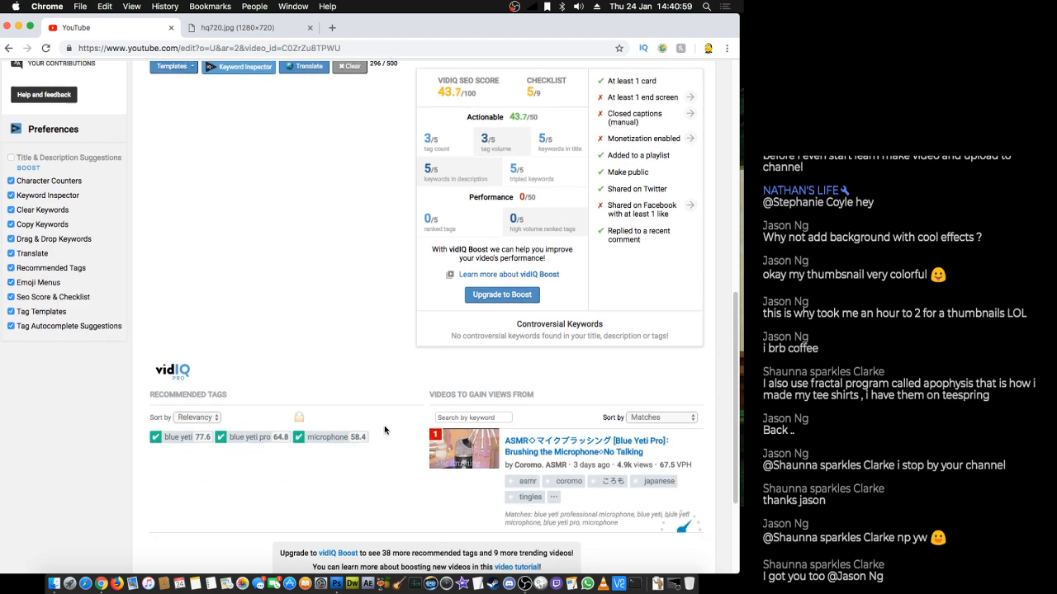
- Reload the video's edit page to refresh the tag rankings and SEO score, accepting the reload confirmation
scroll(385, 429, "up", 3)
scroll(384, 430, "up", 2)
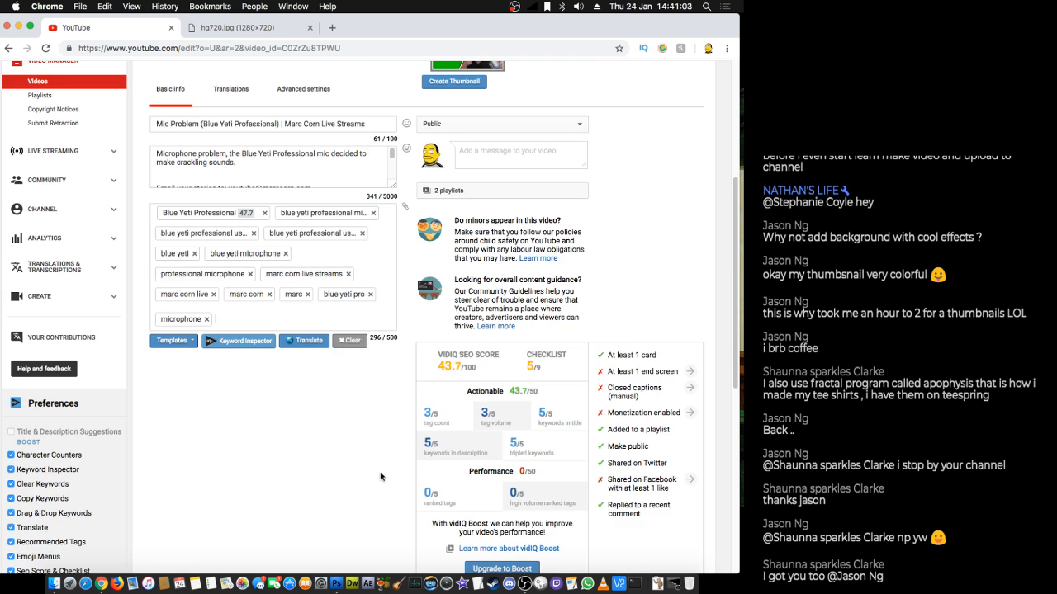
scroll(652, 265, "up", 3)
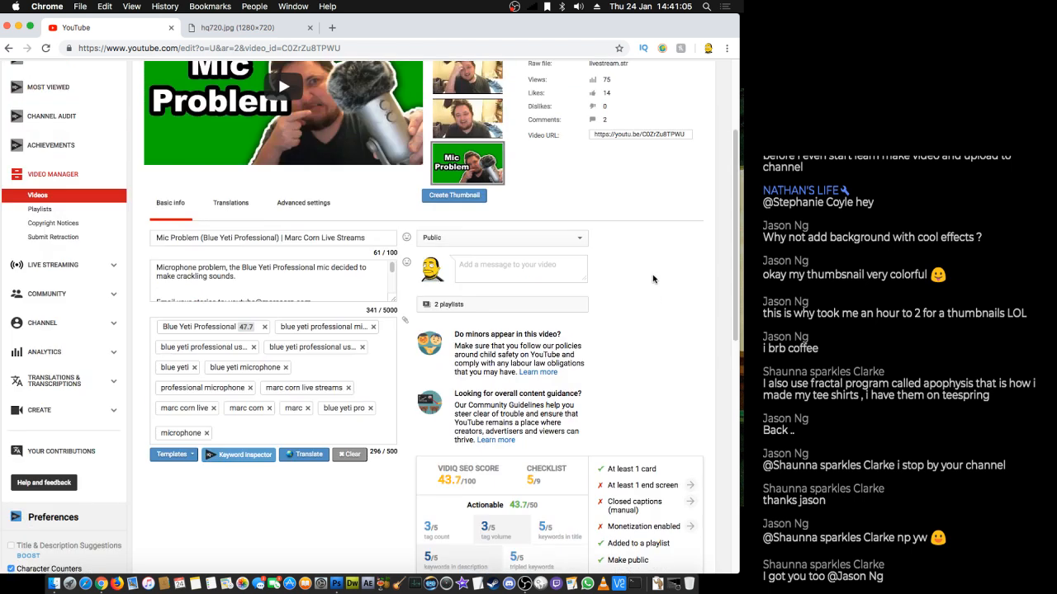
scroll(652, 279, "up", 4)
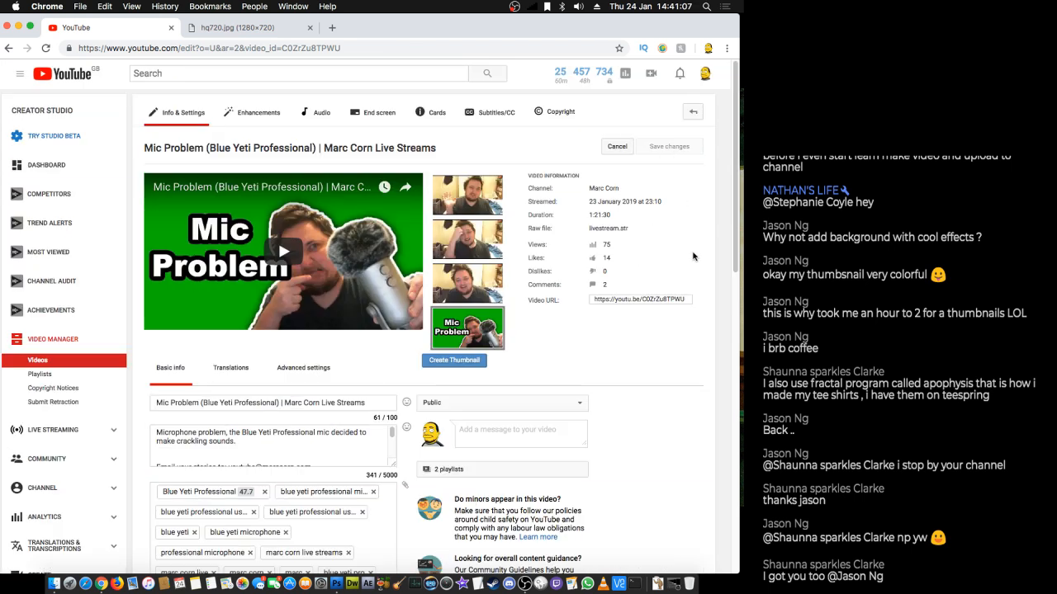
right_click(693, 257)
left_click(686, 291)
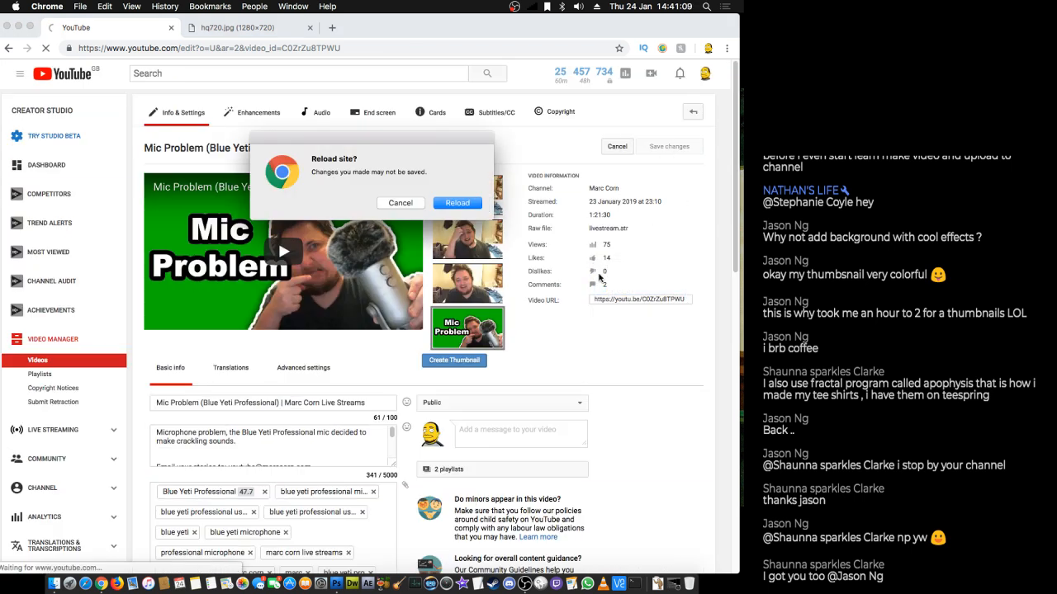
left_click(464, 204)
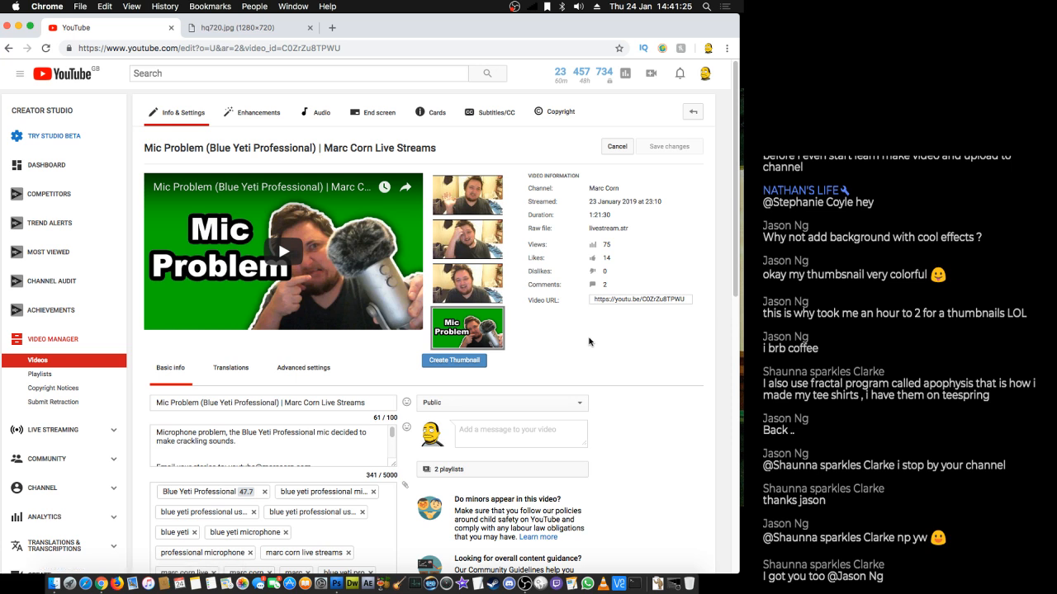
- Review the tags and SEO score, and copy "Mic Problem (Blue Yeti Professional)" from the video title
scroll(589, 342, "down", 3)
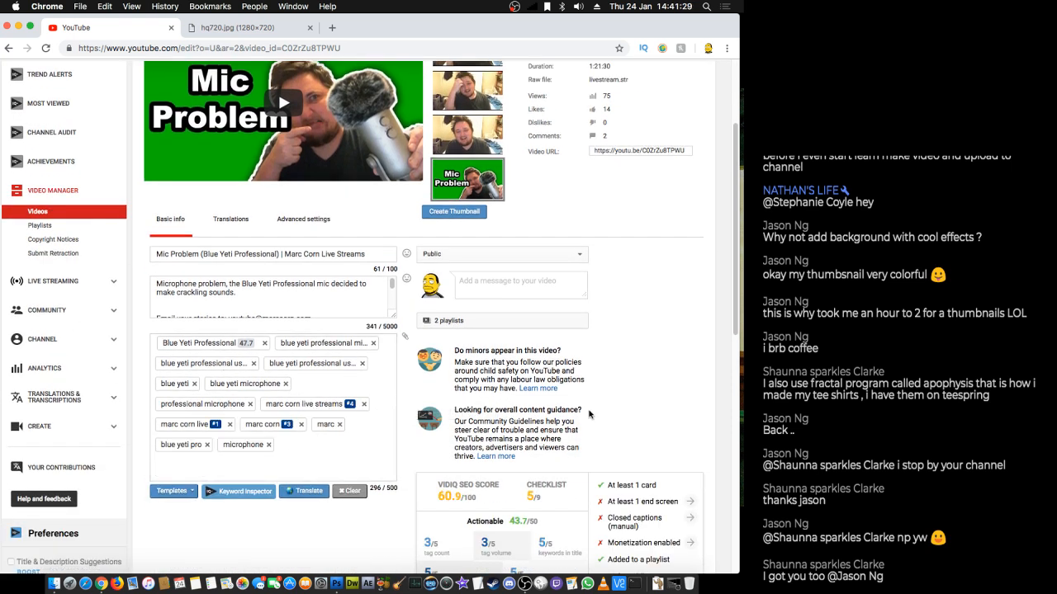
scroll(649, 395, "down", 2)
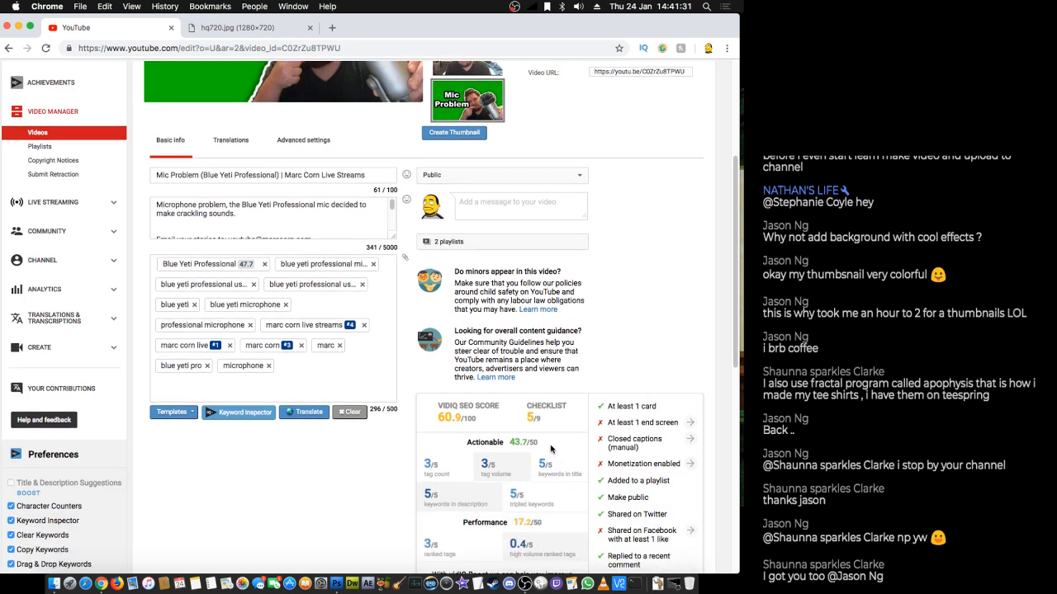
scroll(495, 434, "down", 10)
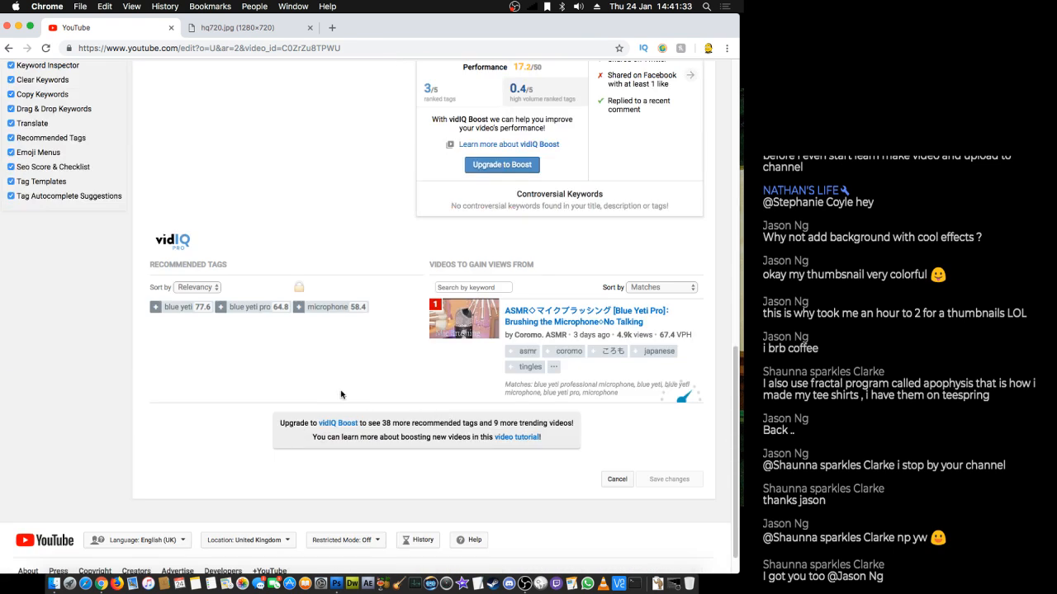
scroll(281, 375, "up", 6)
scroll(276, 374, "up", 5)
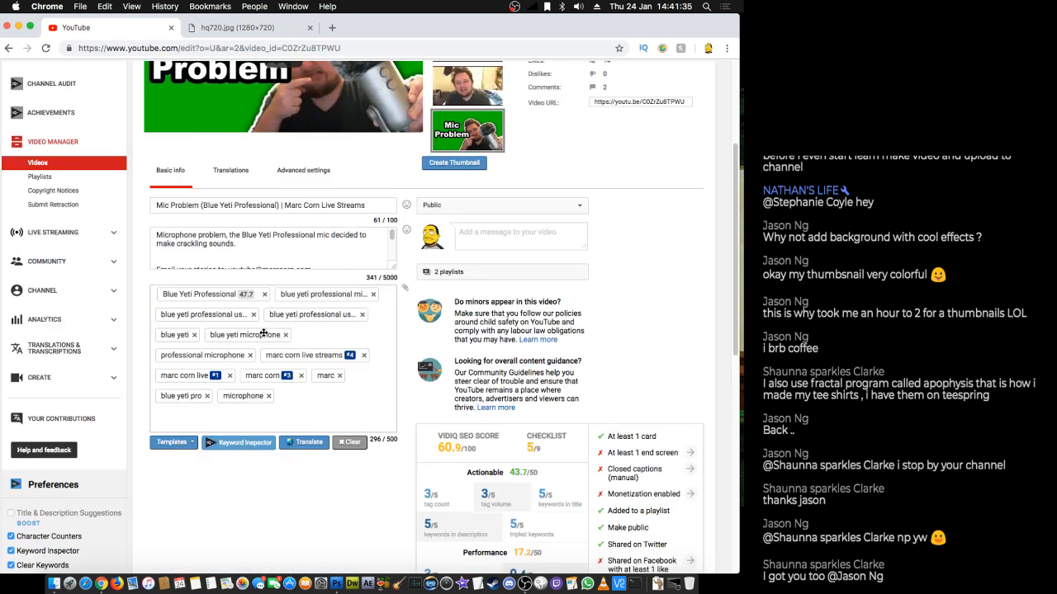
left_click_drag(155, 208, 279, 205)
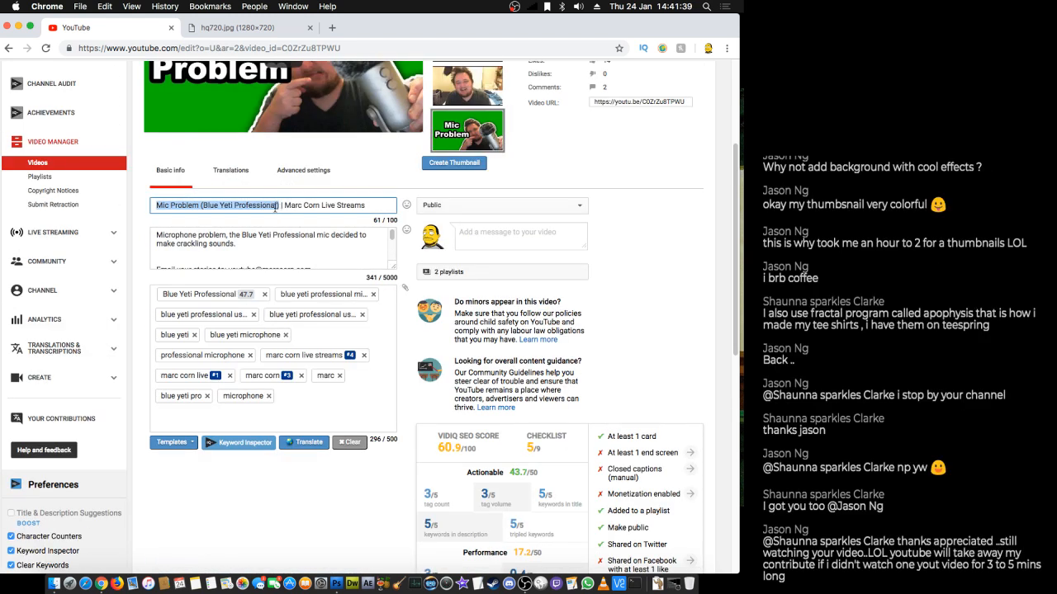
right_click(274, 206)
left_click(318, 288)
- Open the vidIQ website in a new browser tab and log in to the channel's account
left_click(331, 28)
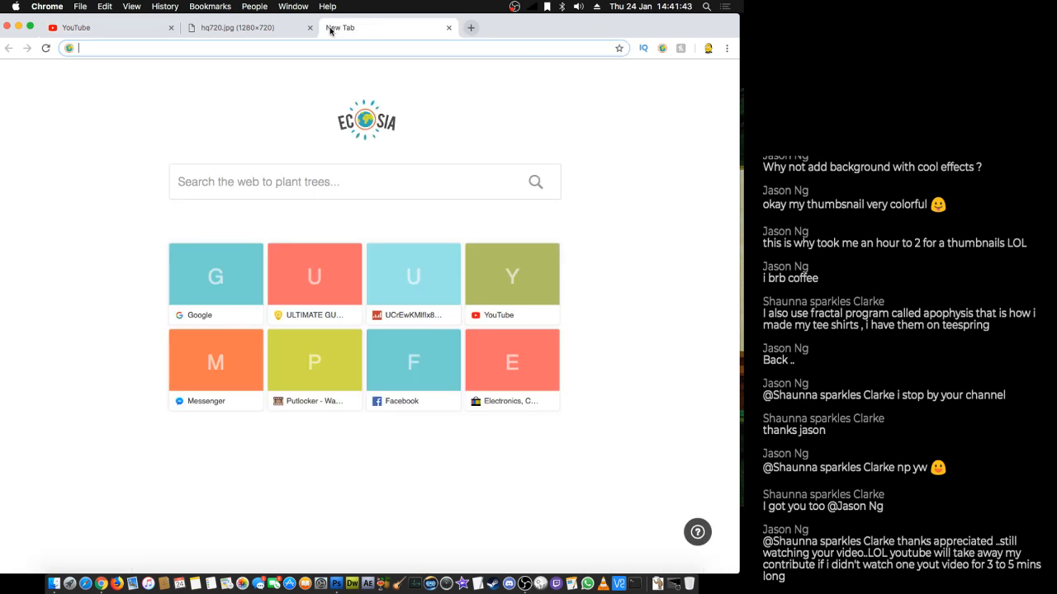
type("vid")
key("Return")
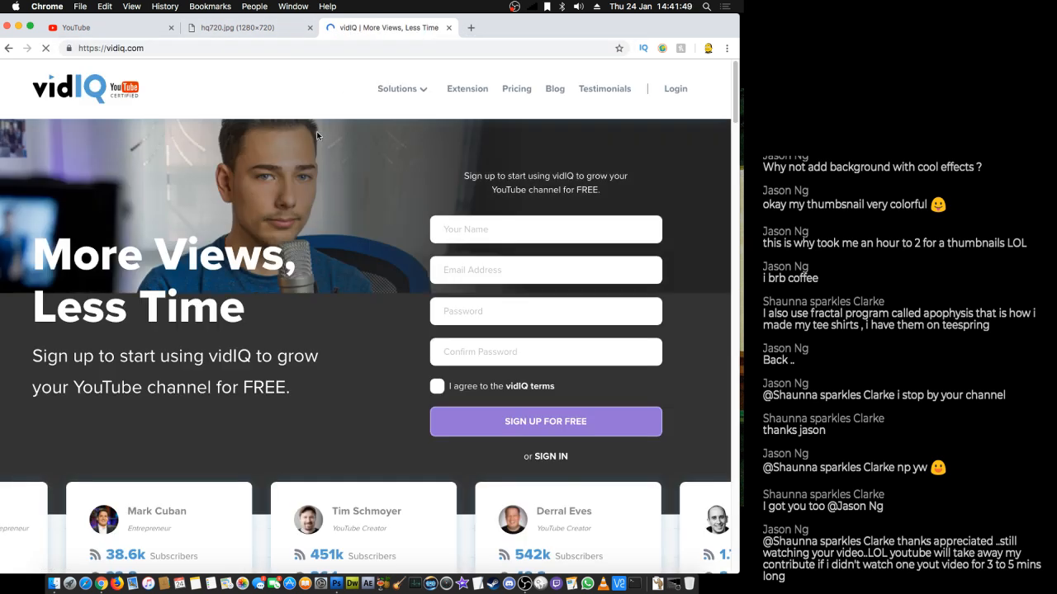
left_click(679, 91)
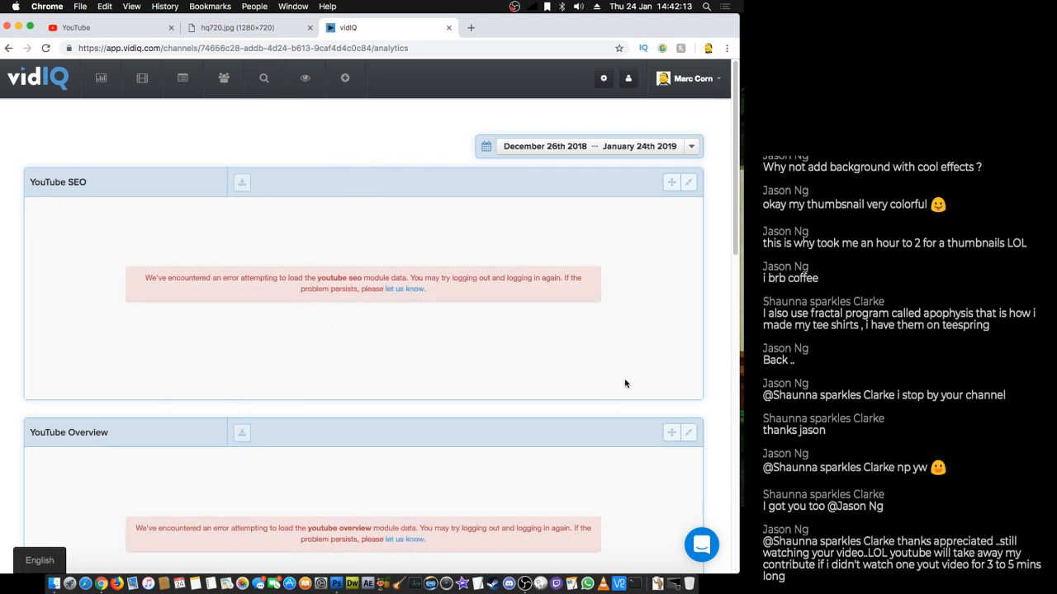
- Search vidIQ's keyword research for the copied phrase "Mic Problem (Blue Yeti Professional)"
left_click(265, 91)
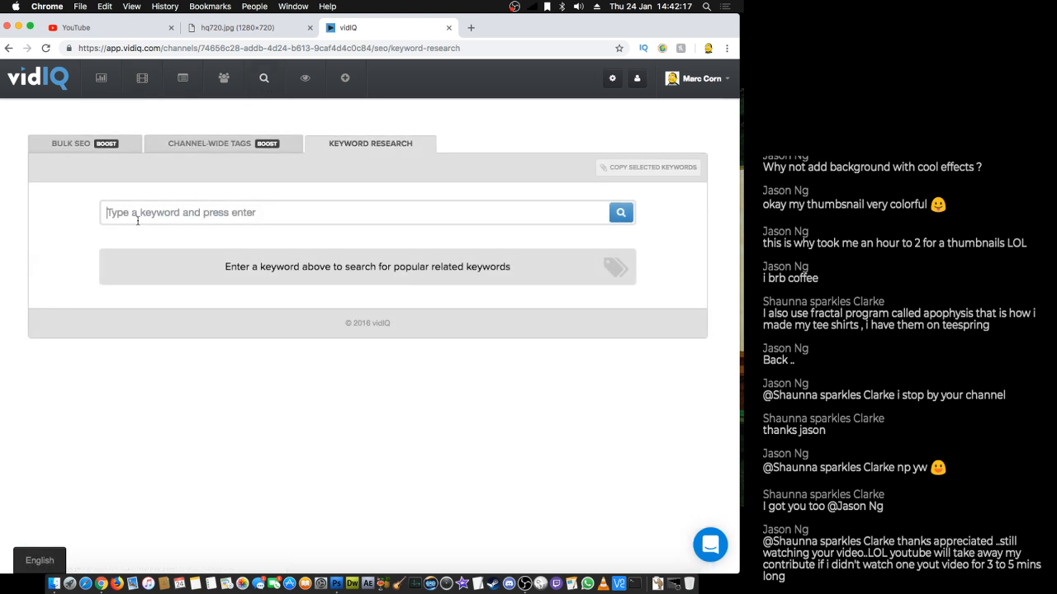
right_click(130, 217)
left_click(152, 289)
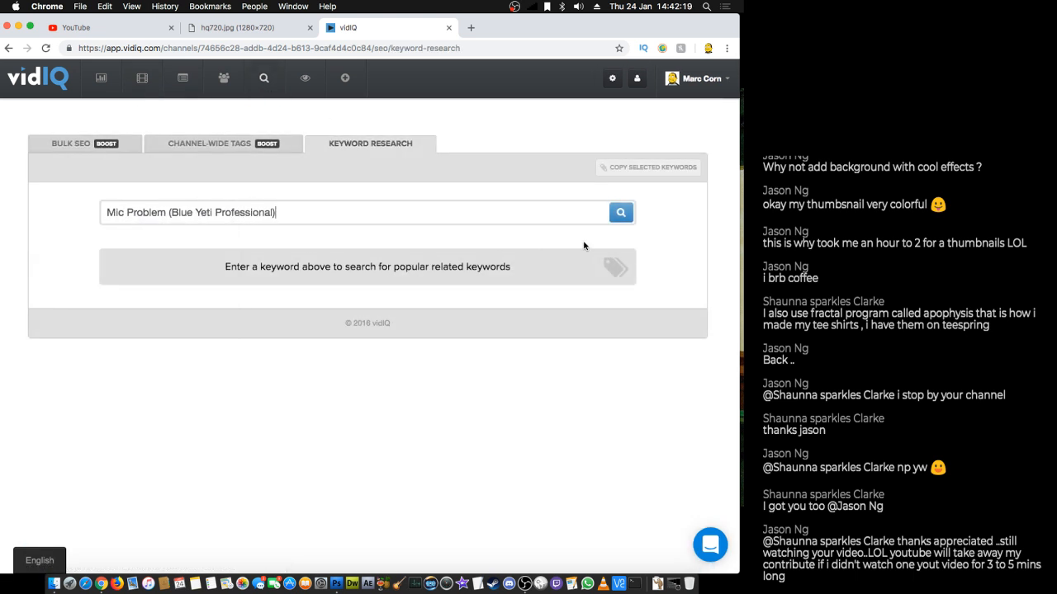
left_click(617, 217)
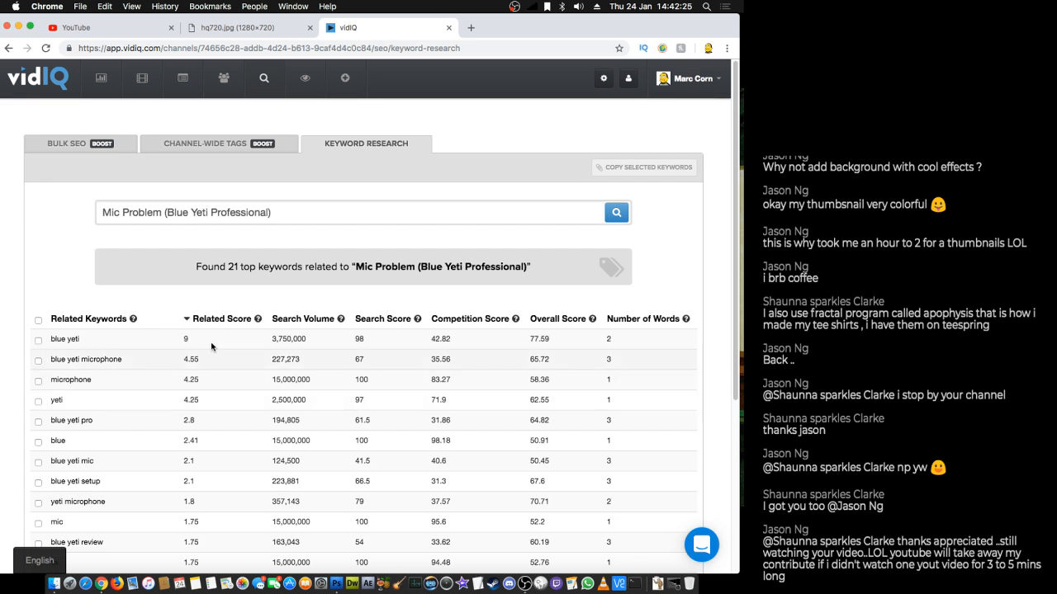
- Examine the search volume and related score of "blue yeti" and the other related keywords
left_click_drag(312, 341, 237, 346)
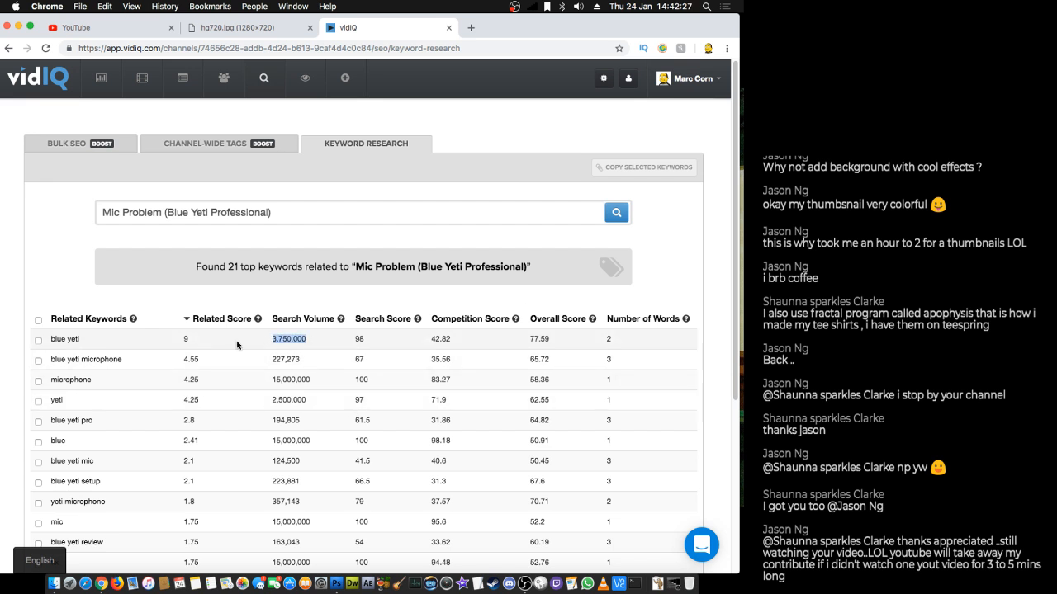
left_click_drag(171, 347, 201, 347)
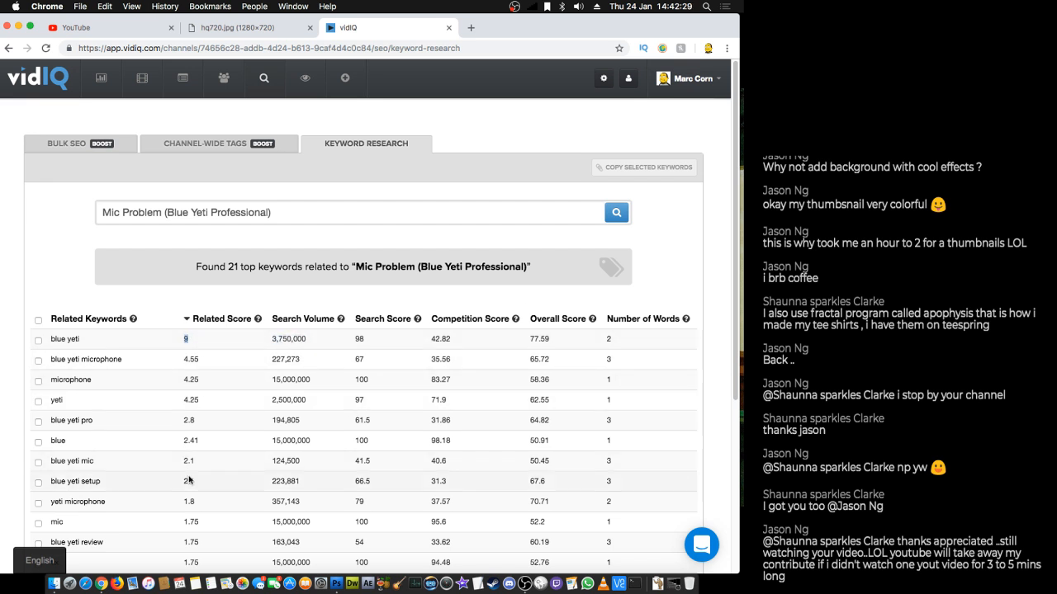
scroll(193, 449, "down", 1)
scroll(193, 449, "down", 1)
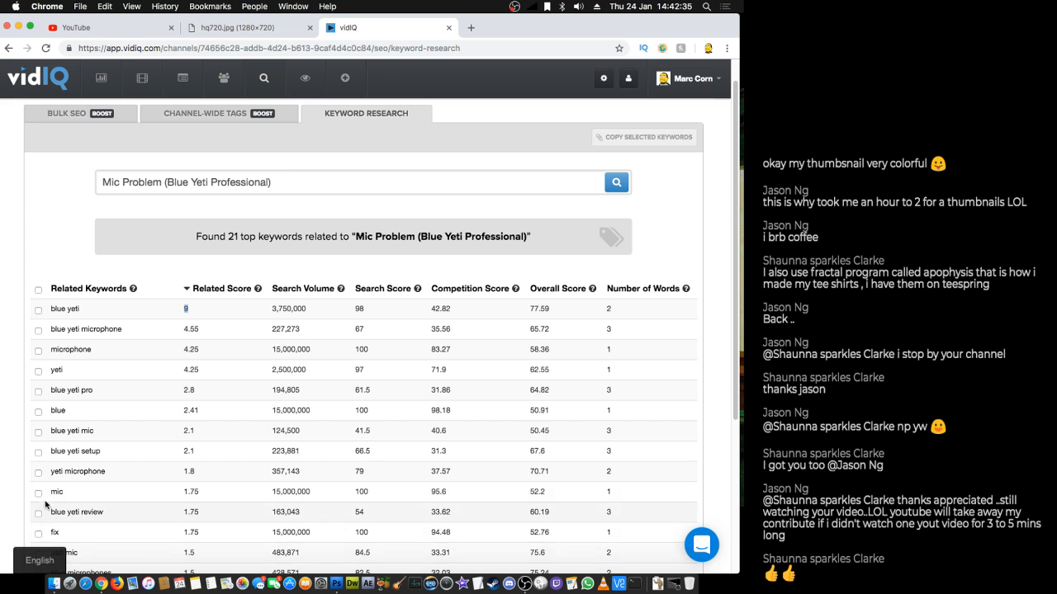
- Select the nine related keywords from "blue yeti" through "yeti microphone" in the vidIQ results
left_click(38, 310)
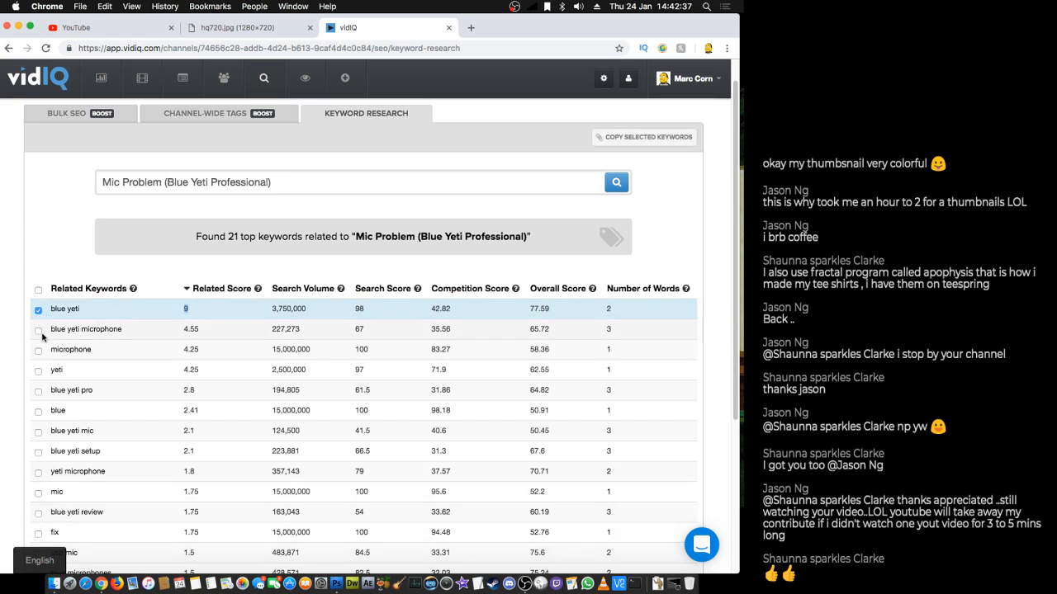
left_click(38, 330)
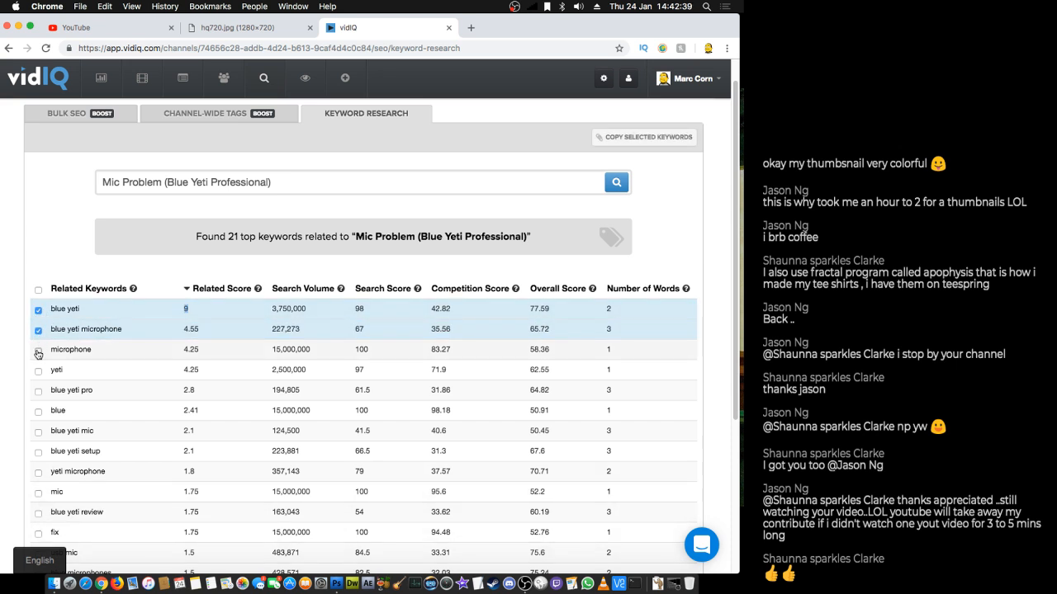
left_click(38, 350)
left_click(38, 370)
left_click(38, 392)
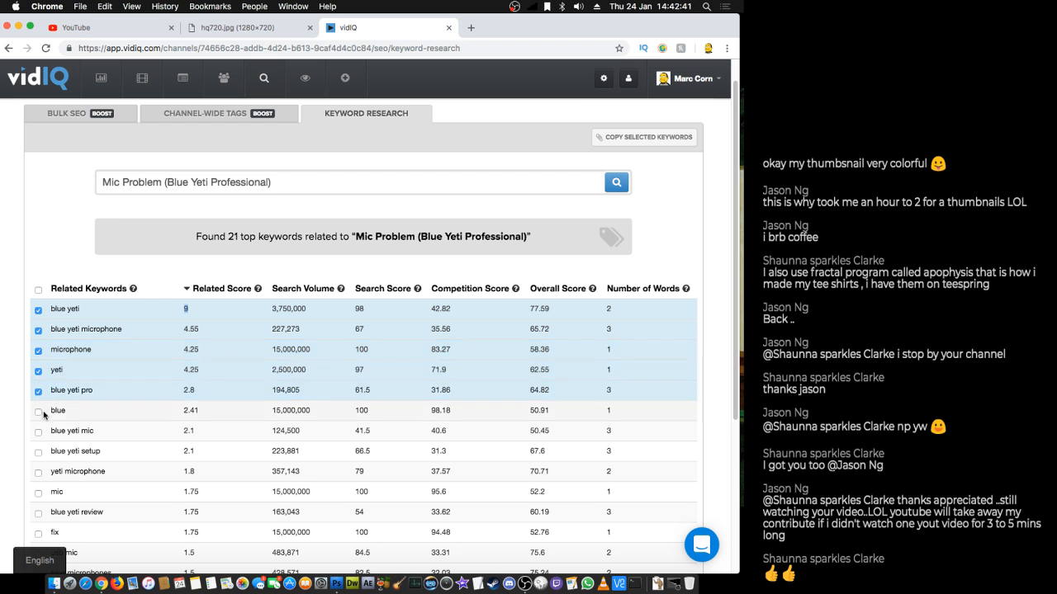
left_click(38, 411)
left_click(38, 431)
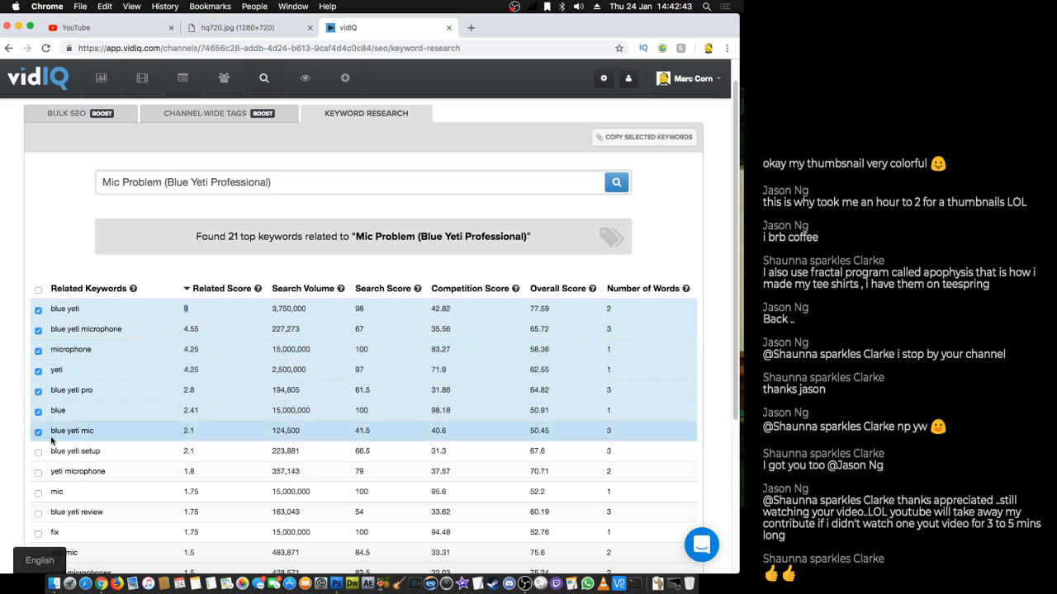
left_click(38, 456)
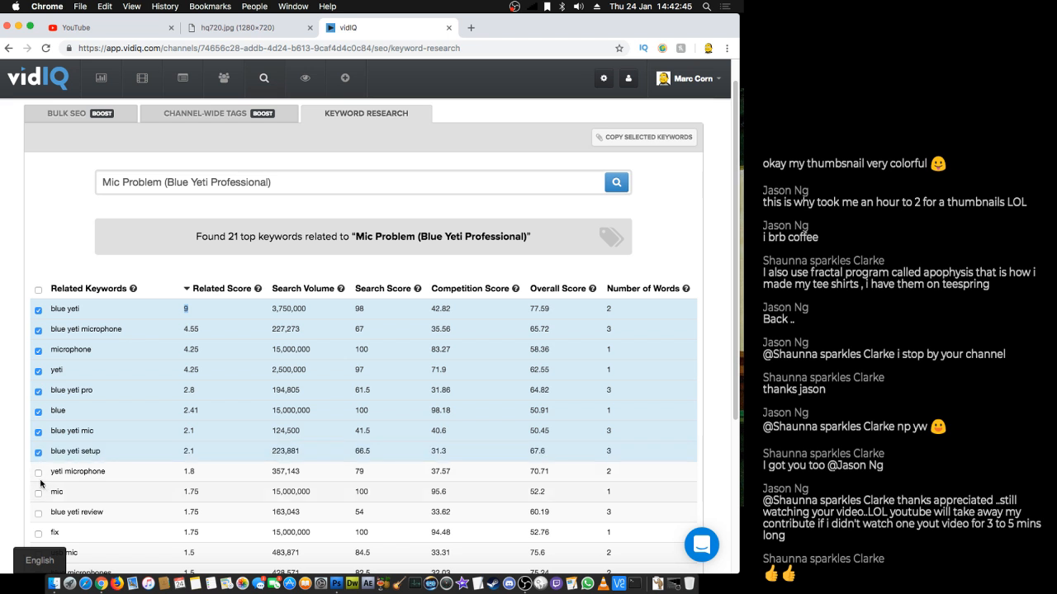
left_click(38, 473)
- Add "mic", "usb mic", "blue microphones", "yeti pro", "yeti mic" and "blue microphone" to the keyword selection
scroll(90, 490, "down", 1)
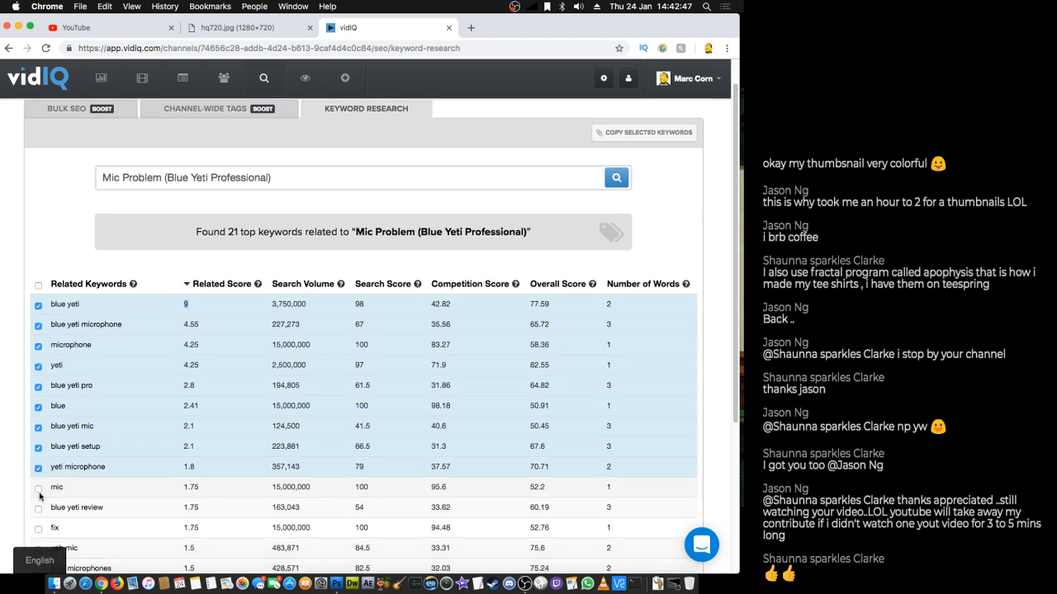
left_click(38, 491)
scroll(82, 520, "down", 3)
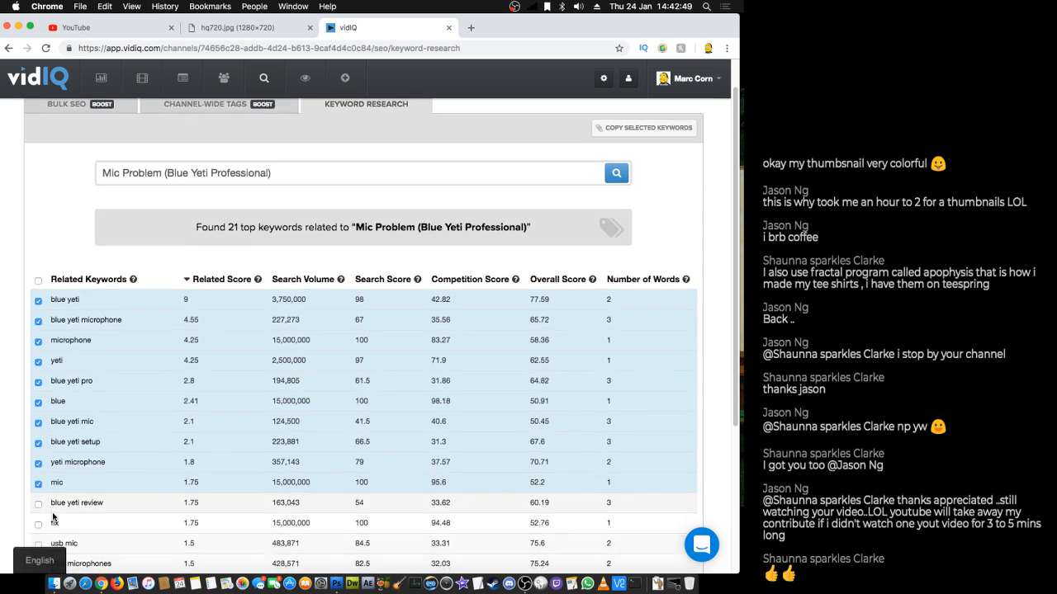
left_click(38, 504)
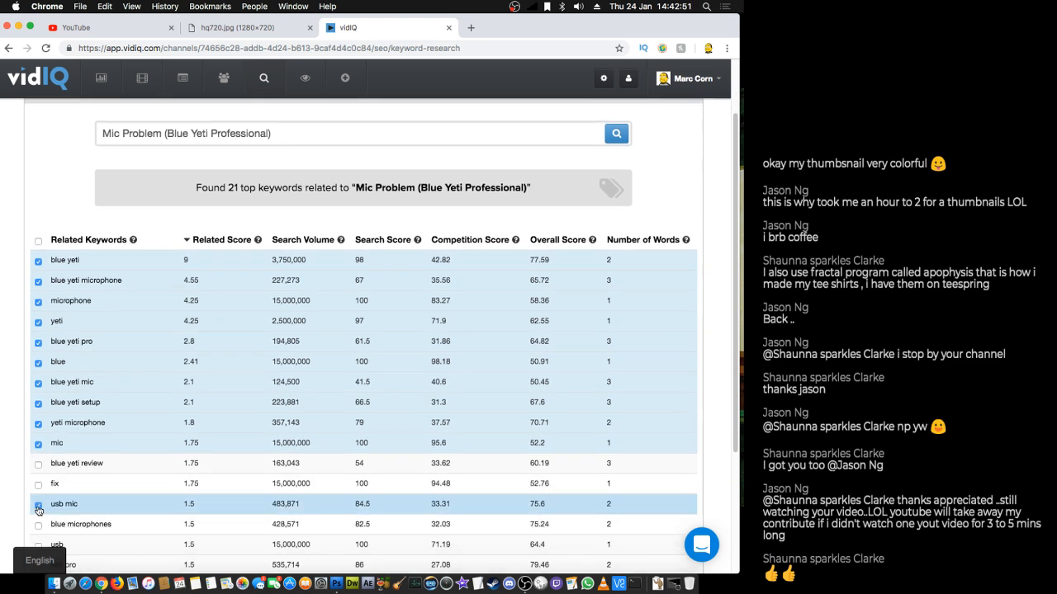
scroll(43, 505, "down", 1)
left_click(39, 504)
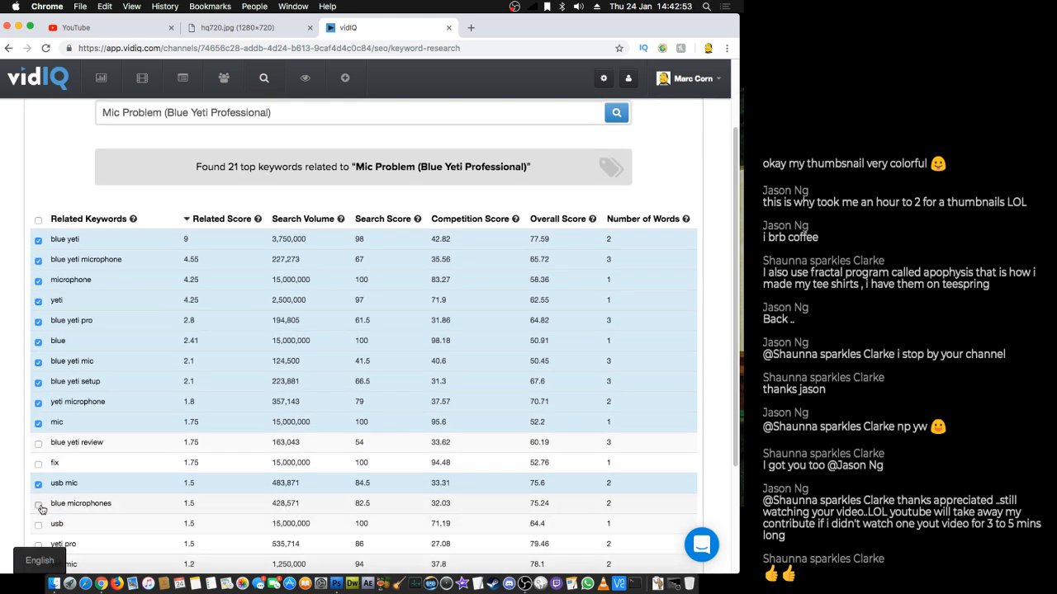
scroll(121, 516, "down", 1)
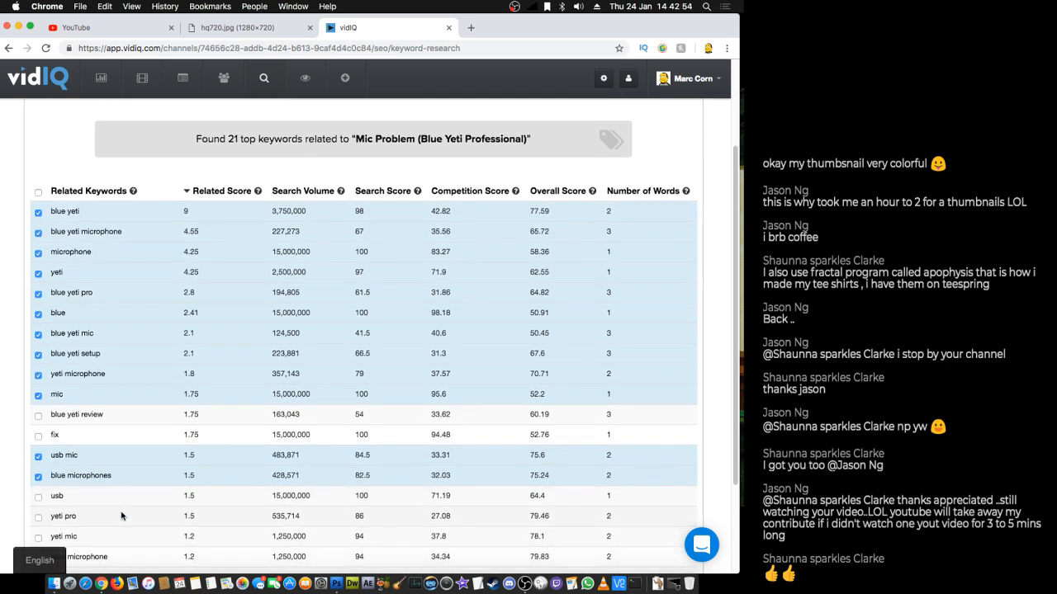
left_click(37, 518)
left_click(38, 538)
scroll(82, 532, "down", 3)
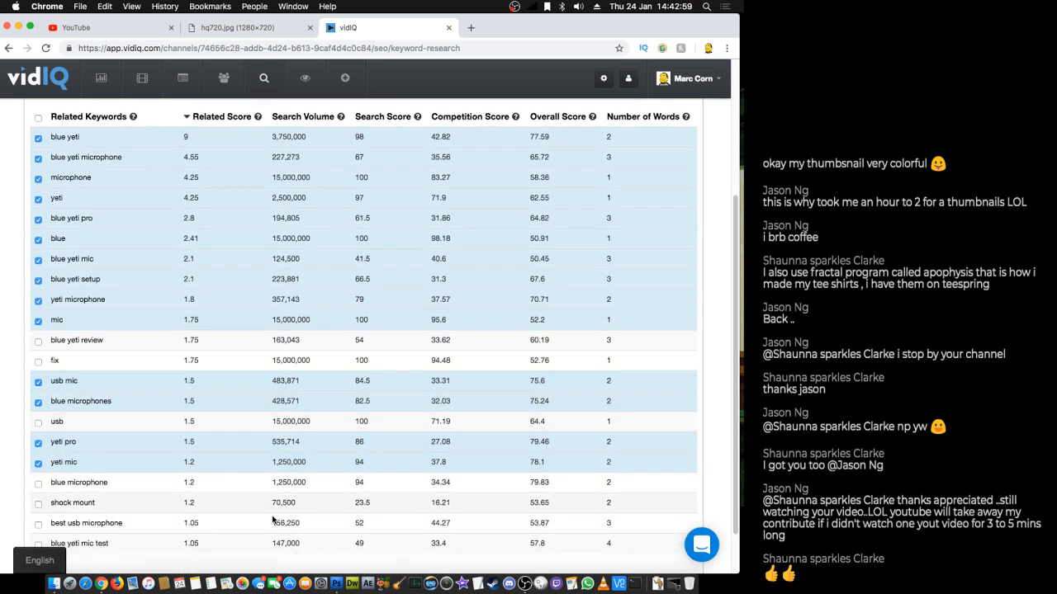
left_click(38, 485)
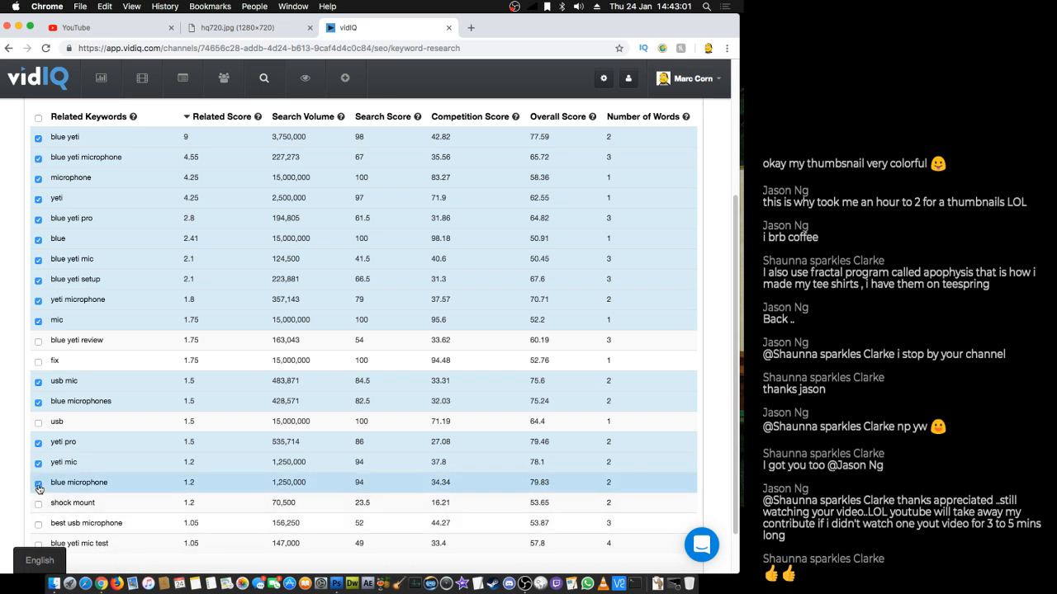
- Check the rest of the keyword list and copy the selected keywords to the clipboard
scroll(166, 537, "down", 2)
scroll(164, 537, "up", 5)
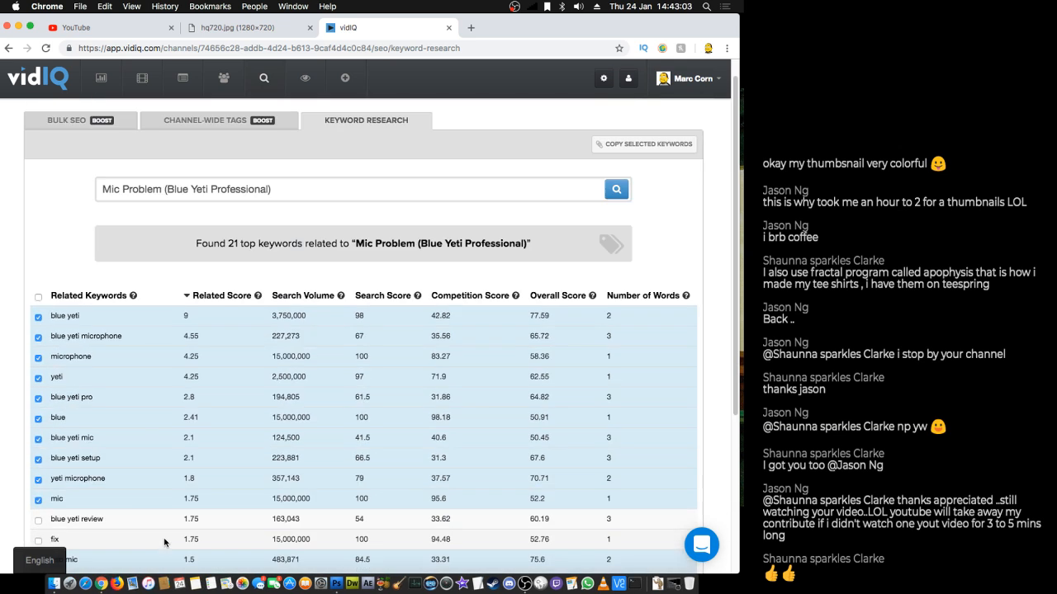
scroll(166, 537, "down", 5)
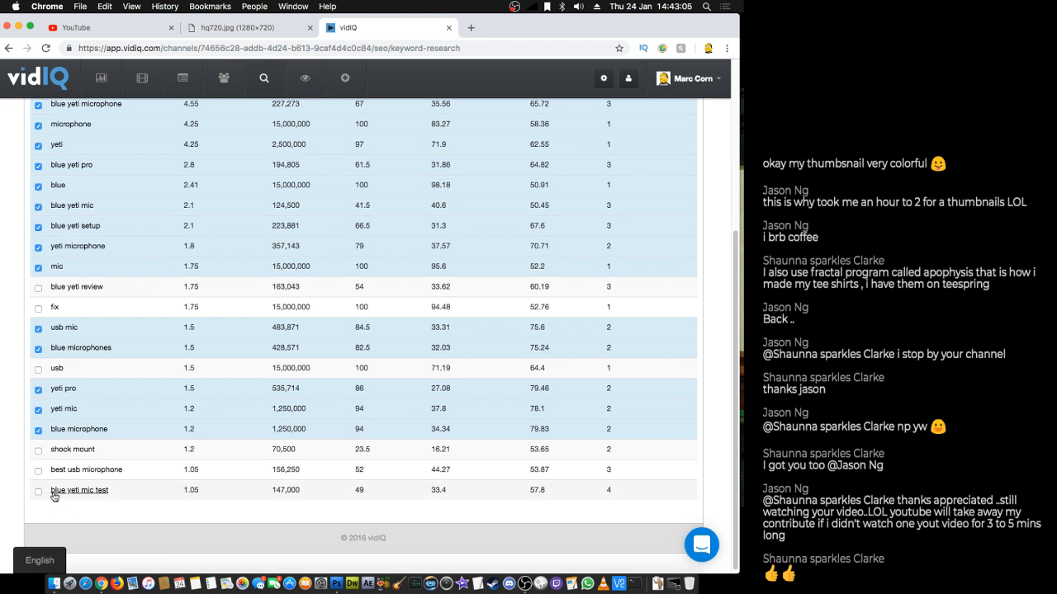
scroll(140, 480, "up", 5)
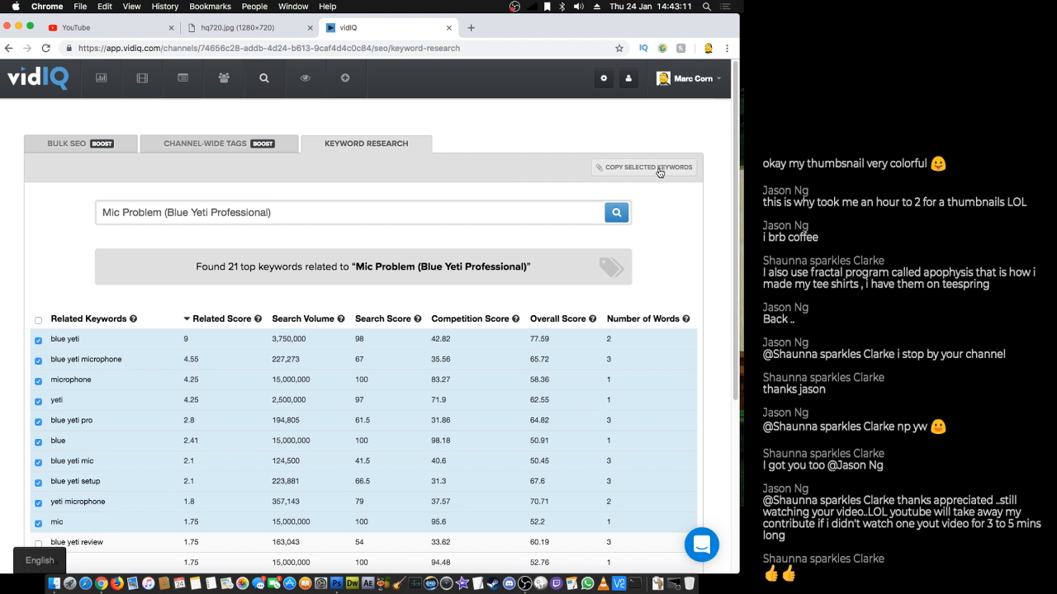
left_click(659, 170)
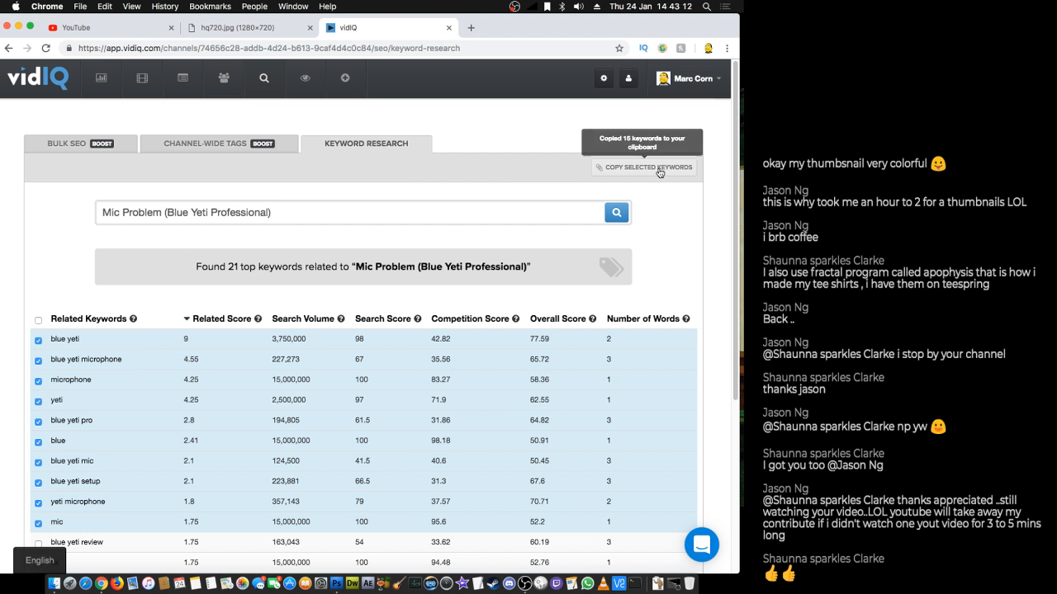
- Paste the copied keywords after the existing tags of the Mic Problem video on YouTube
left_click(159, 32)
left_click(283, 415)
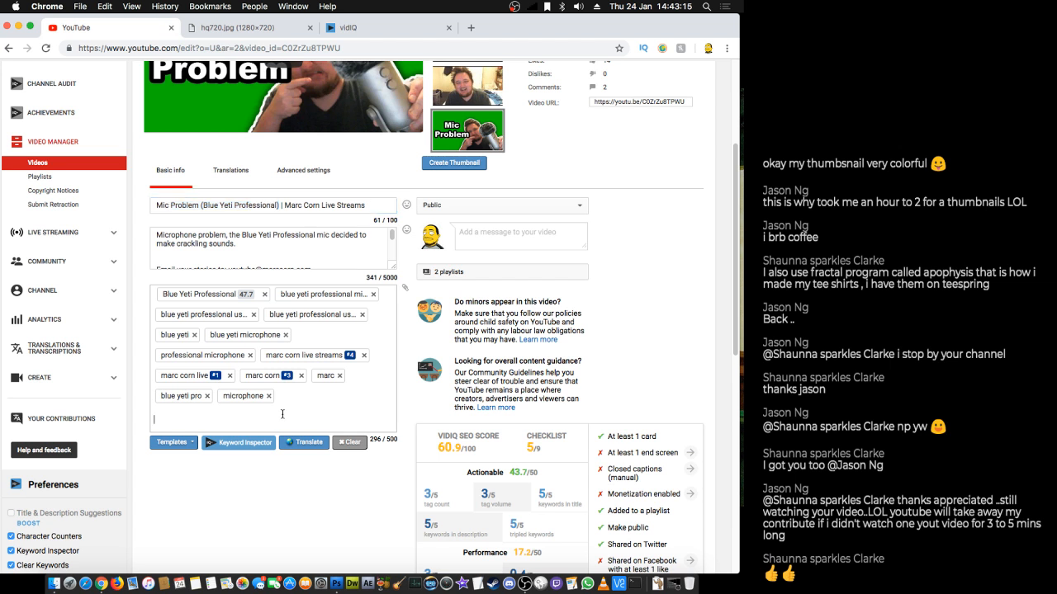
right_click(282, 414)
right_click(200, 412)
left_click(224, 486)
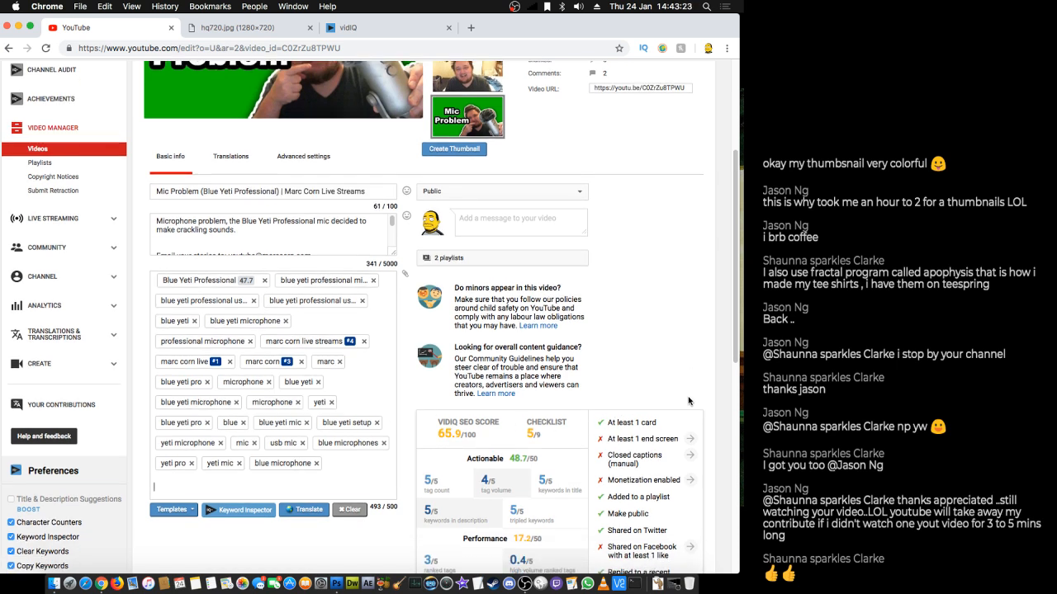
- Reload the video's edit page and review its tags, vidIQ SEO score and checklist
scroll(689, 401, "up", 5)
right_click(699, 239)
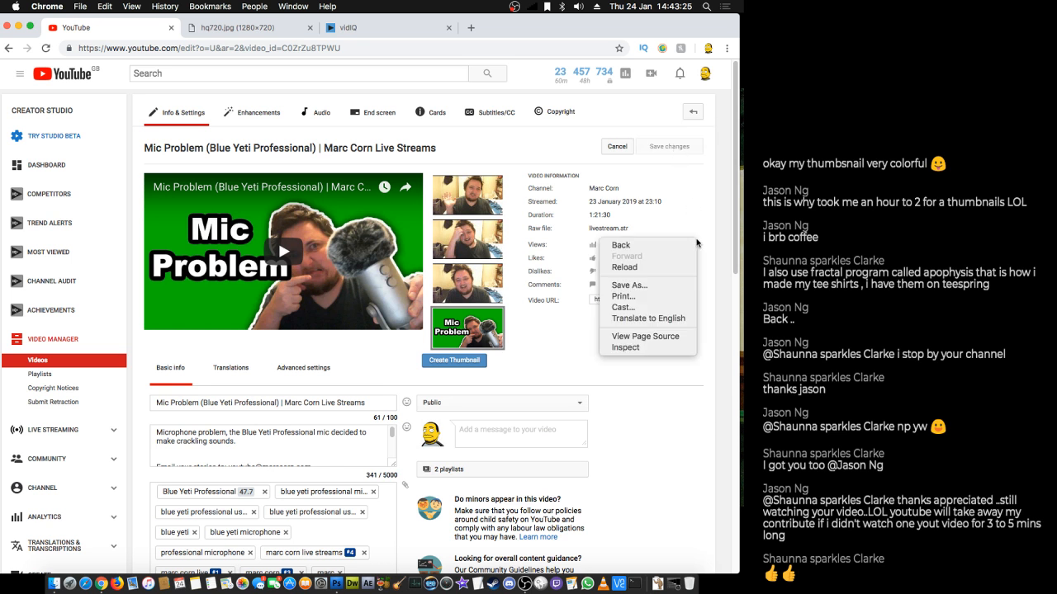
left_click(684, 266)
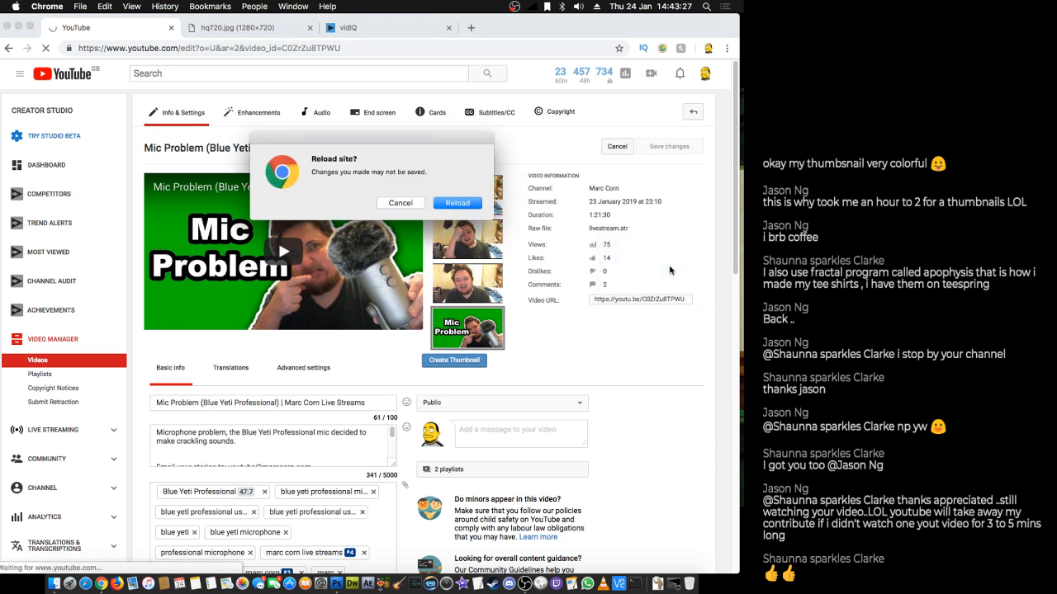
key("Return")
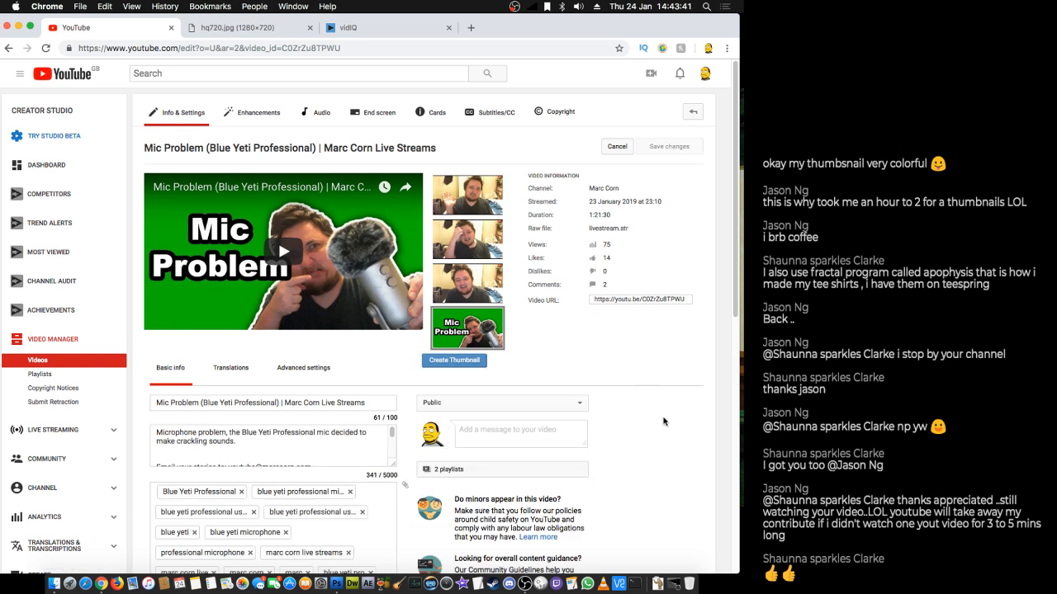
scroll(663, 421, "down", 3)
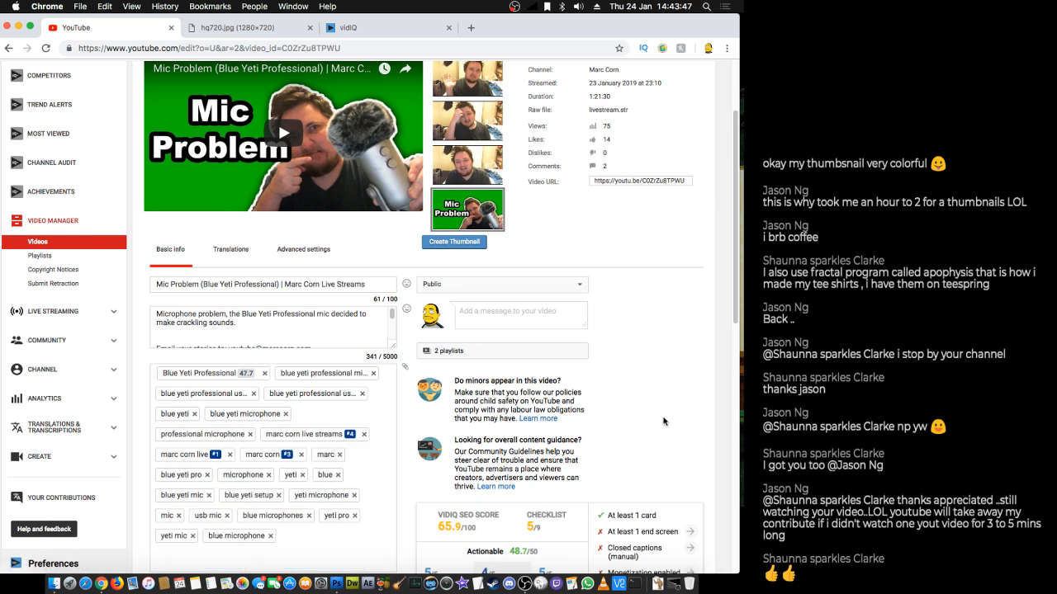
scroll(663, 421, "down", 3)
scroll(663, 421, "down", 3)
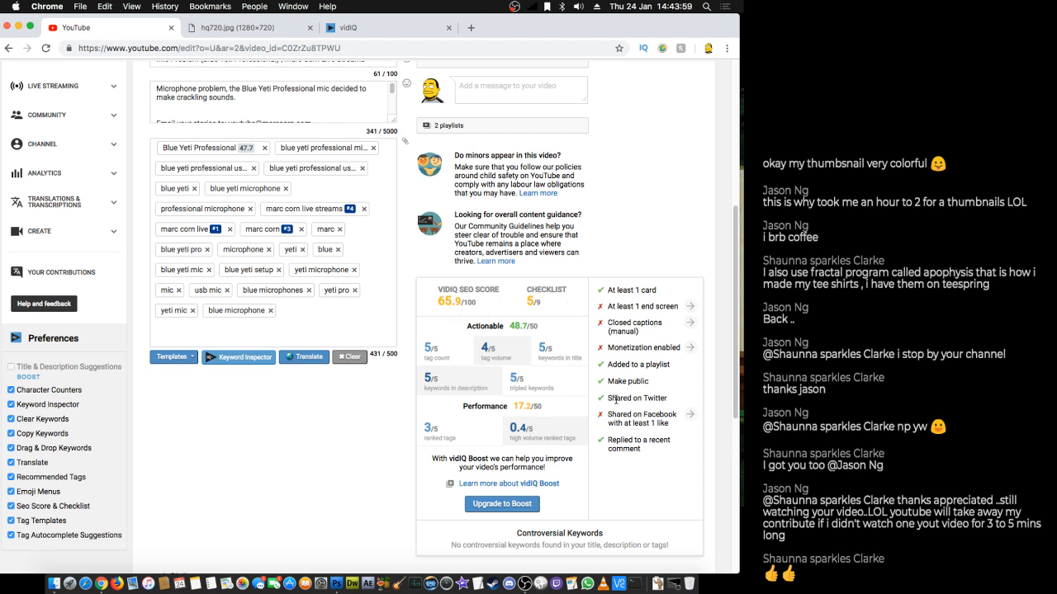
- Import the end screen from the "Talk & Relax" video, save it, and close the end screen and hq720.jpg tabs
left_click(690, 308)
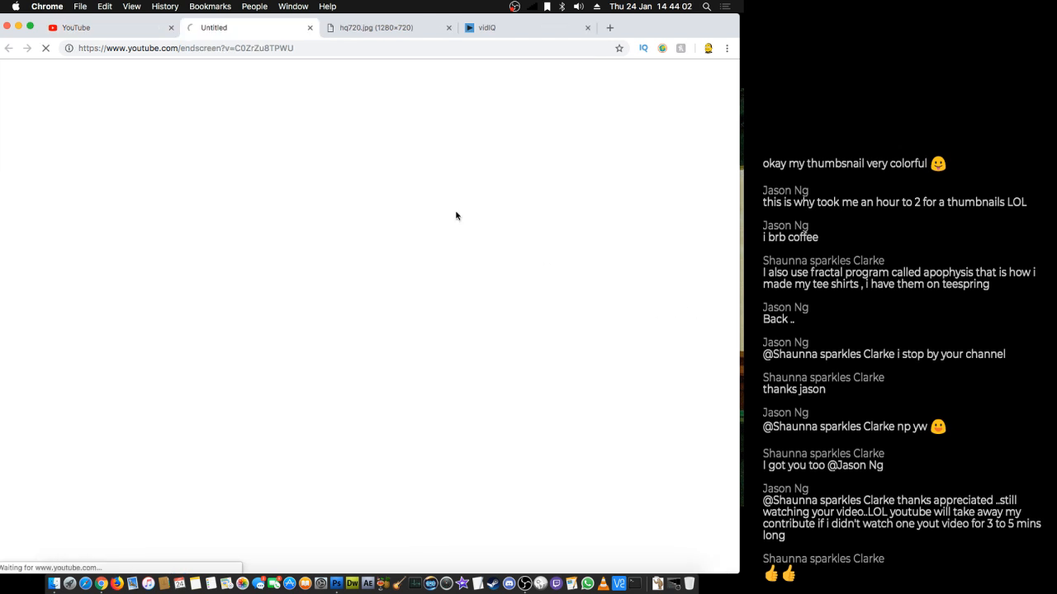
left_click(448, 27)
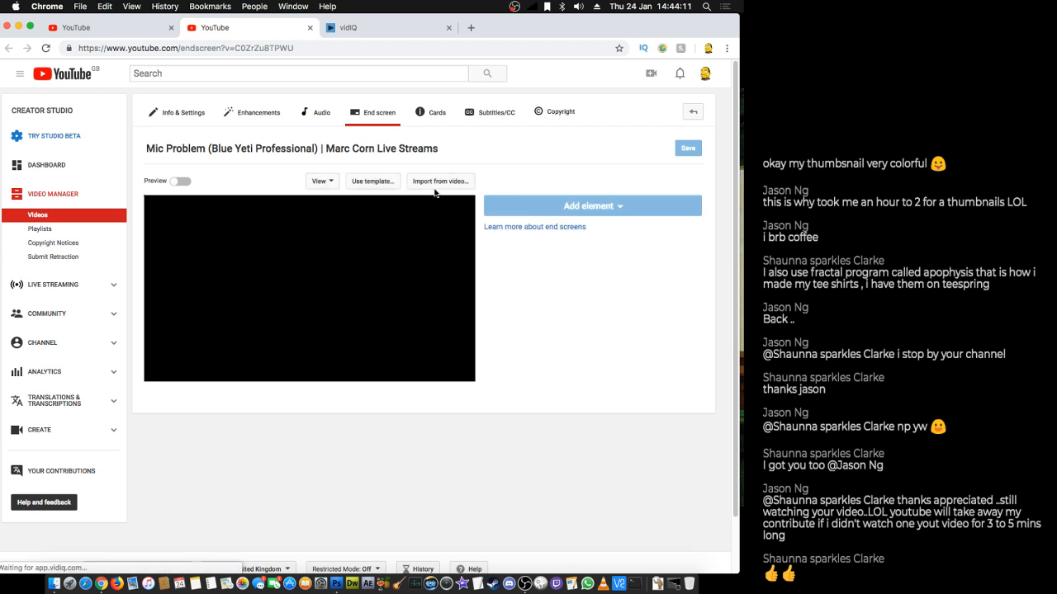
left_click(442, 185)
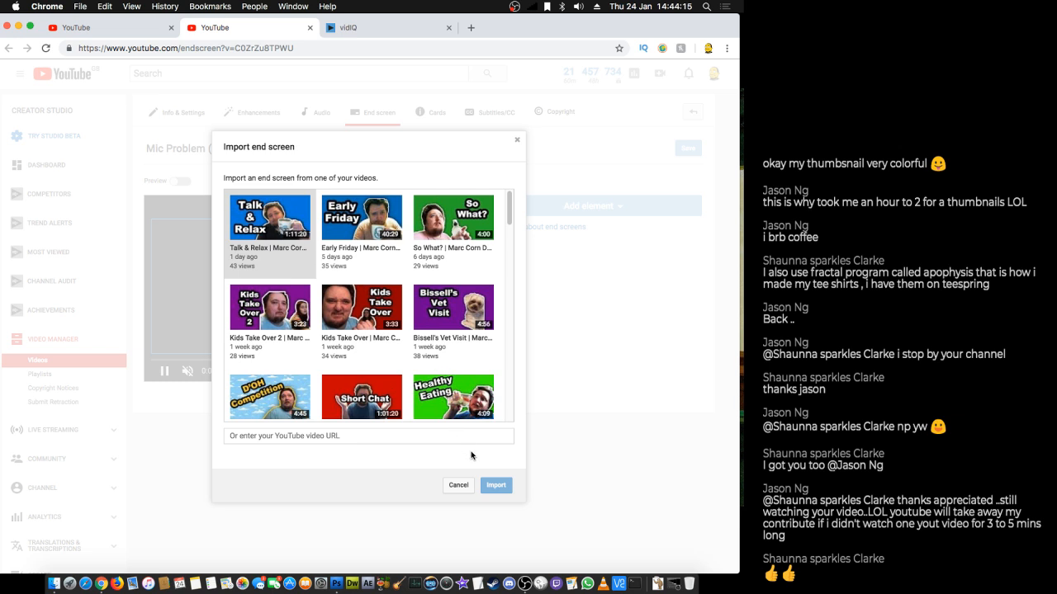
left_click(495, 487)
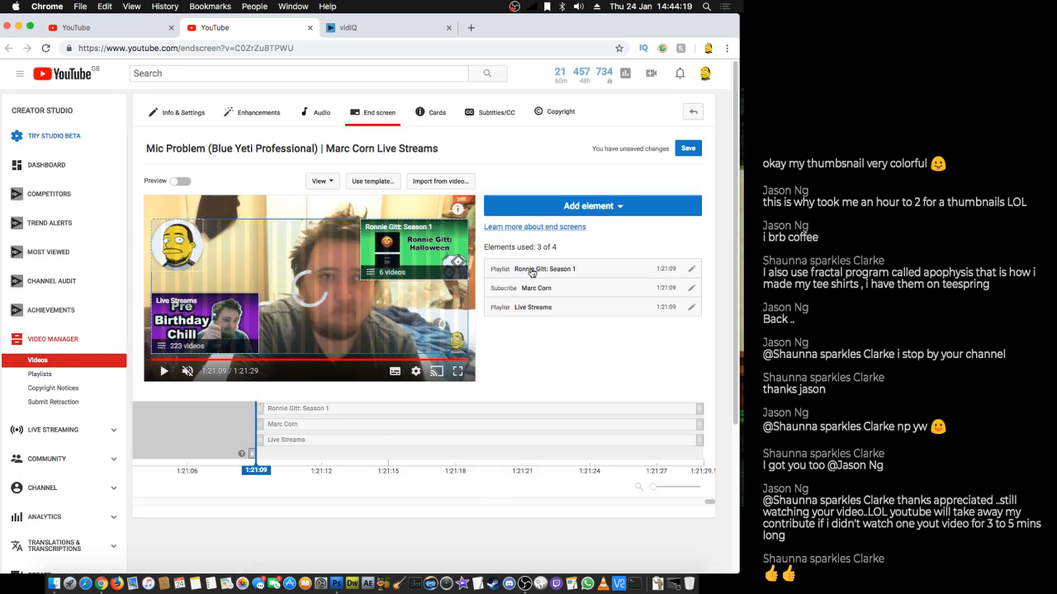
left_click(690, 150)
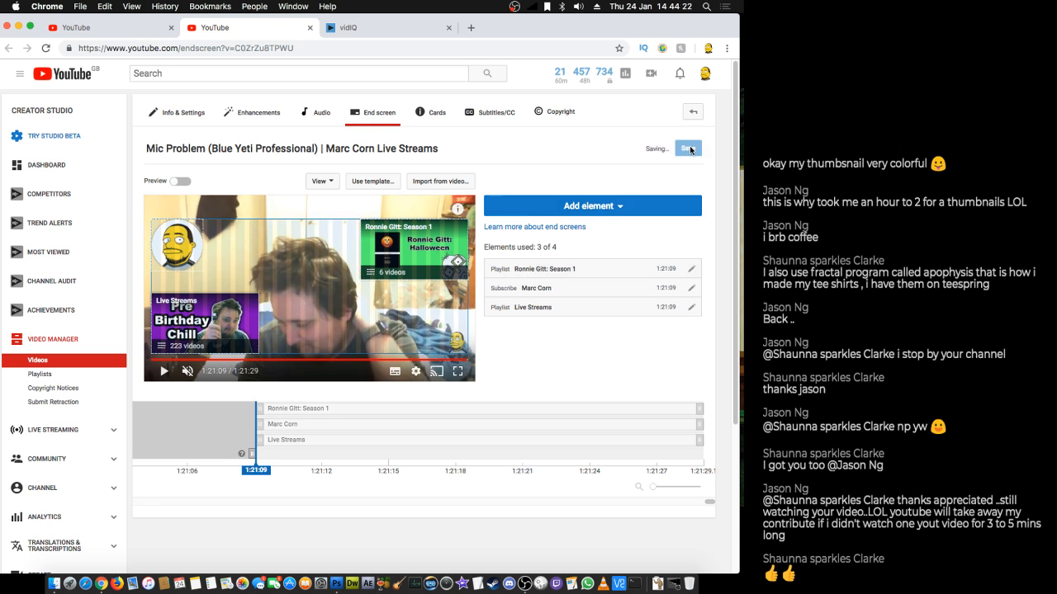
left_click(310, 28)
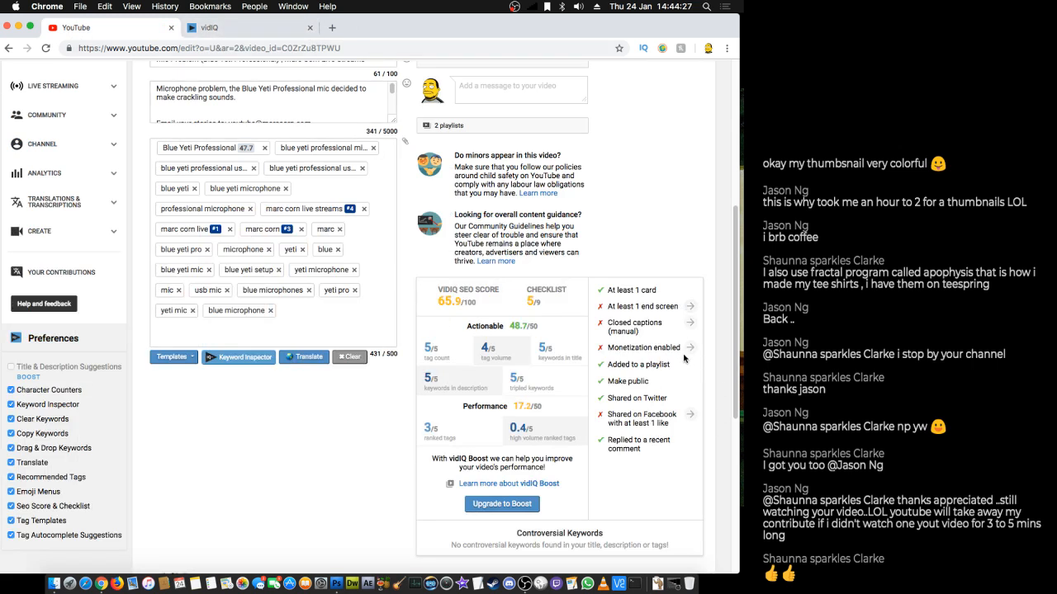
- Return to the channel's video list and look through the thumbnails of the uploaded videos
scroll(586, 267, "up", 5)
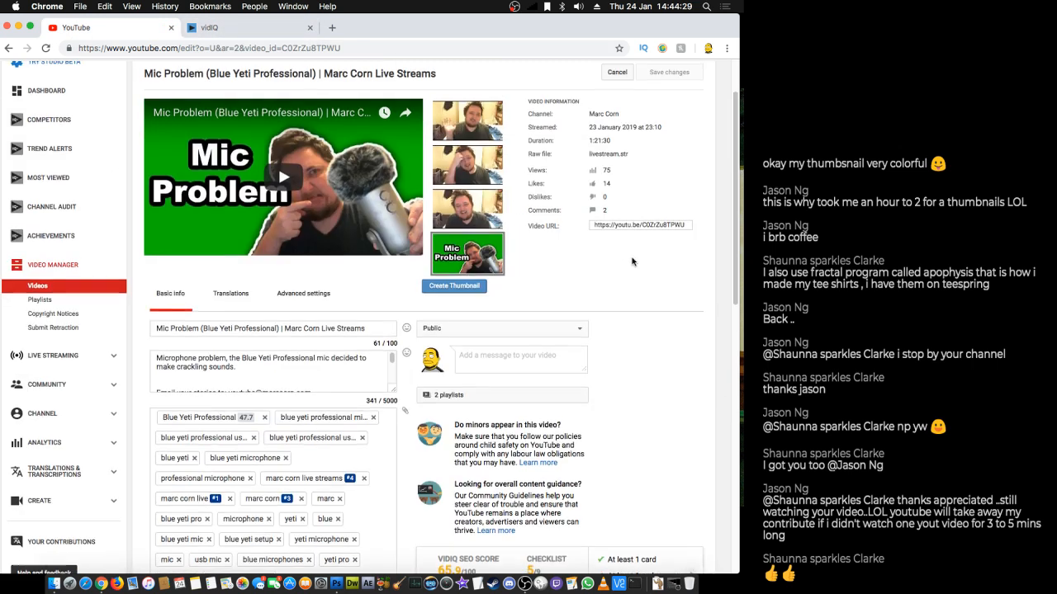
left_click(692, 112)
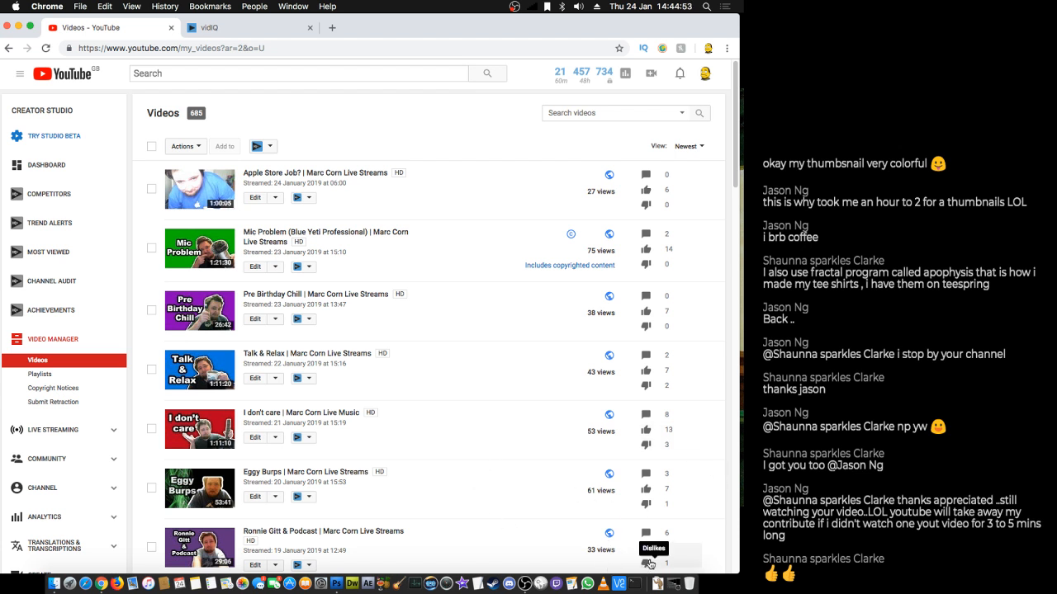
scroll(449, 475, "down", 5)
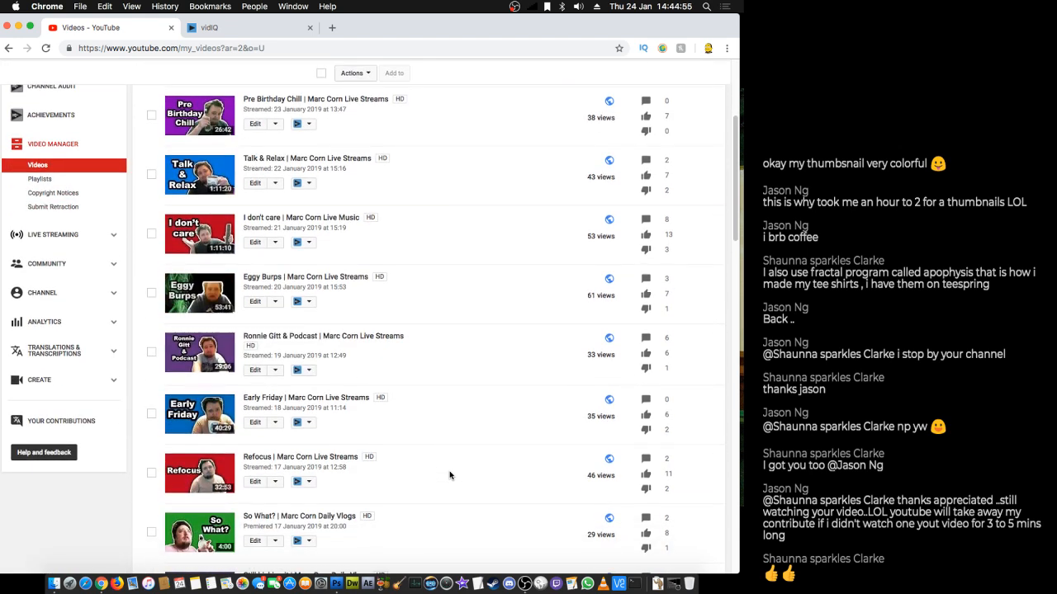
scroll(449, 476, "down", 10)
scroll(449, 475, "down", 5)
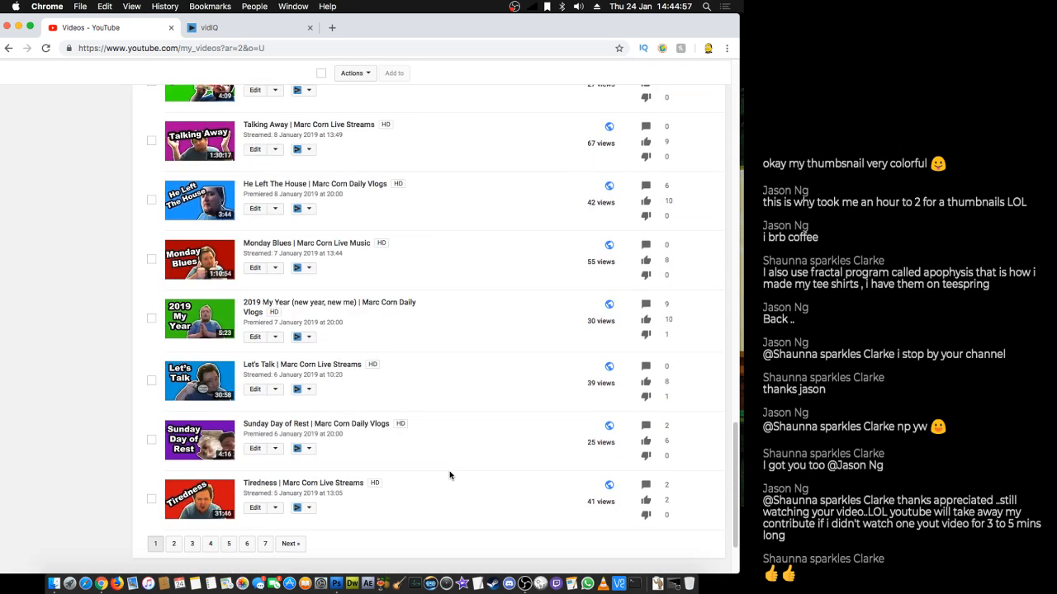
scroll(450, 476, "up", 15)
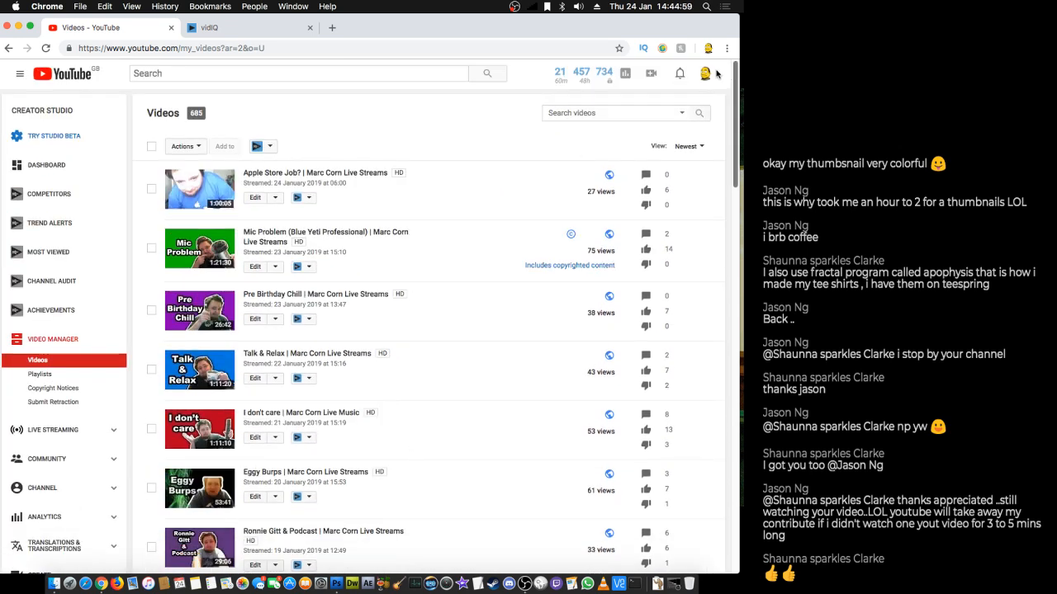
- Open the channel's public home page and look through its uploads, popular videos and playlist sections
left_click(704, 74)
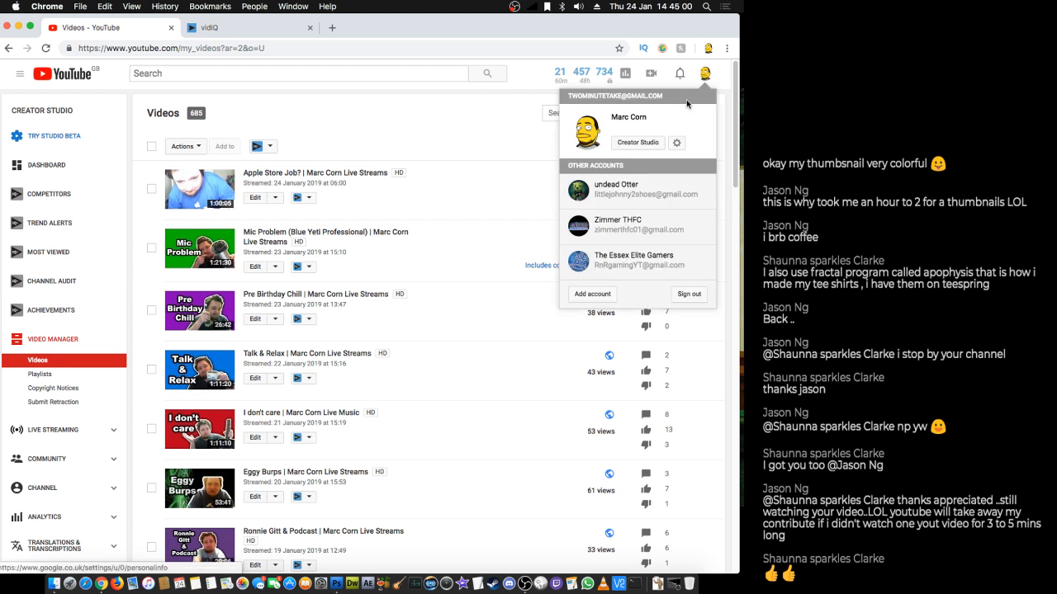
left_click(47, 165)
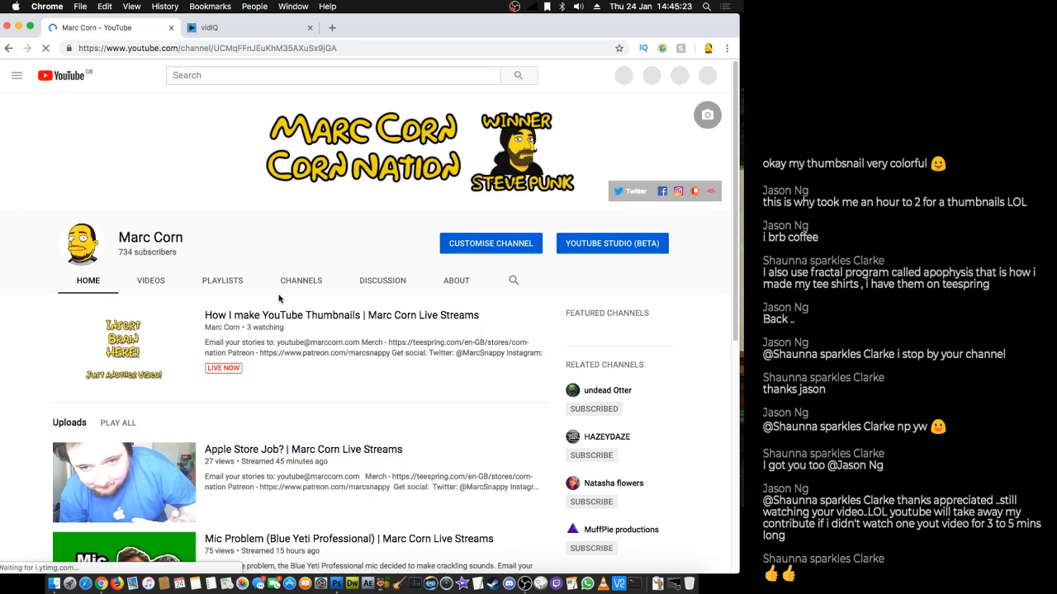
scroll(483, 447, "down", 2)
scroll(485, 449, "down", 5)
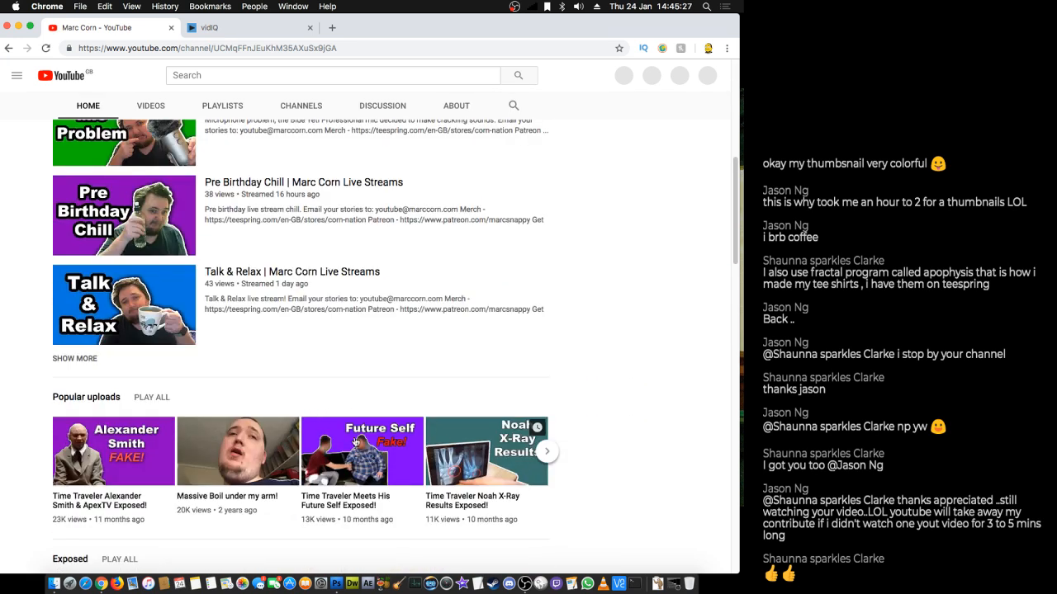
scroll(285, 435, "down", 10)
scroll(316, 453, "down", 3)
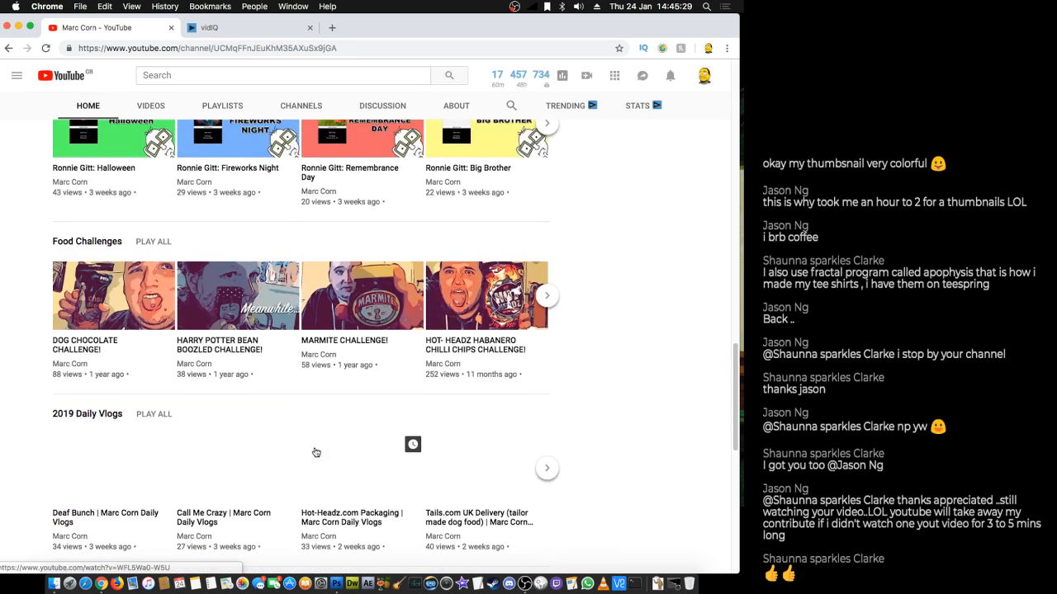
scroll(316, 451, "up", 20)
scroll(316, 453, "down", 4)
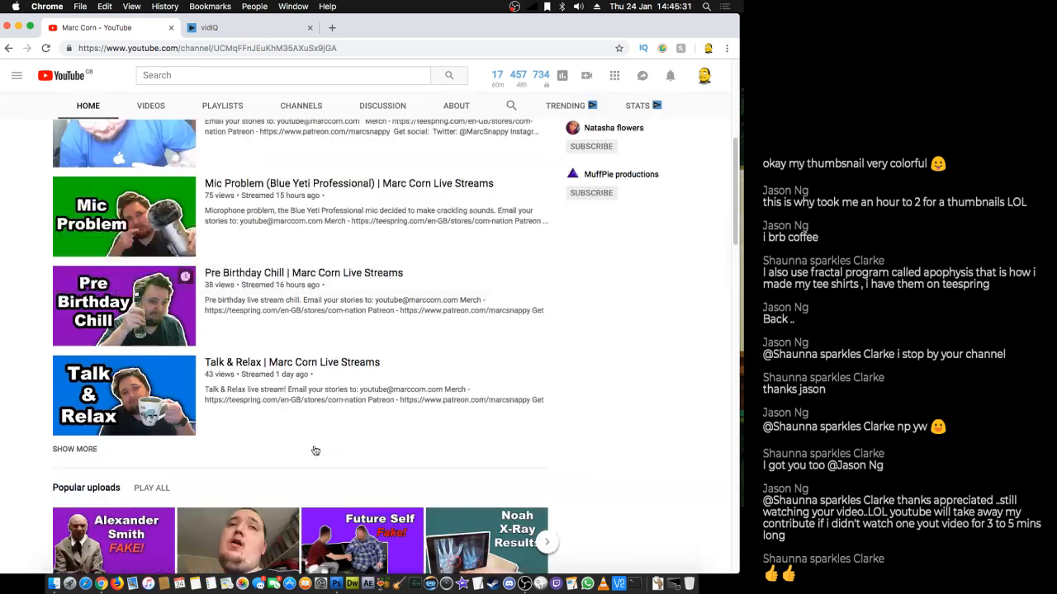
scroll(315, 451, "up", 3)
- Open the channel's full list of uploaded videos and examine the thumbnails and vidIQ scores of recent and older uploads
left_click(147, 155)
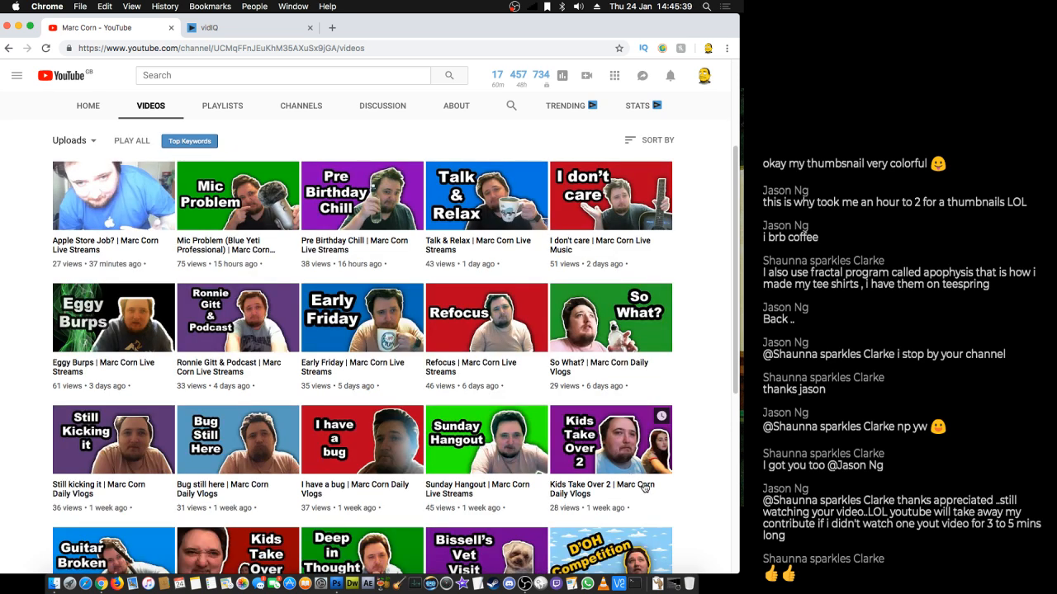
scroll(296, 306, "down", 1)
scroll(552, 347, "down", 5)
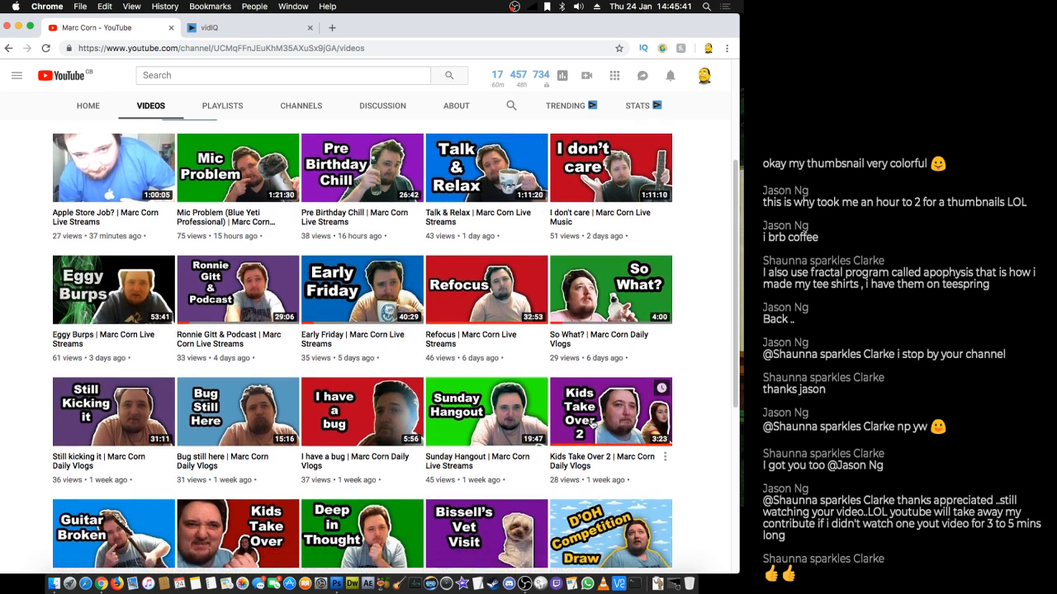
scroll(581, 399, "down", 3)
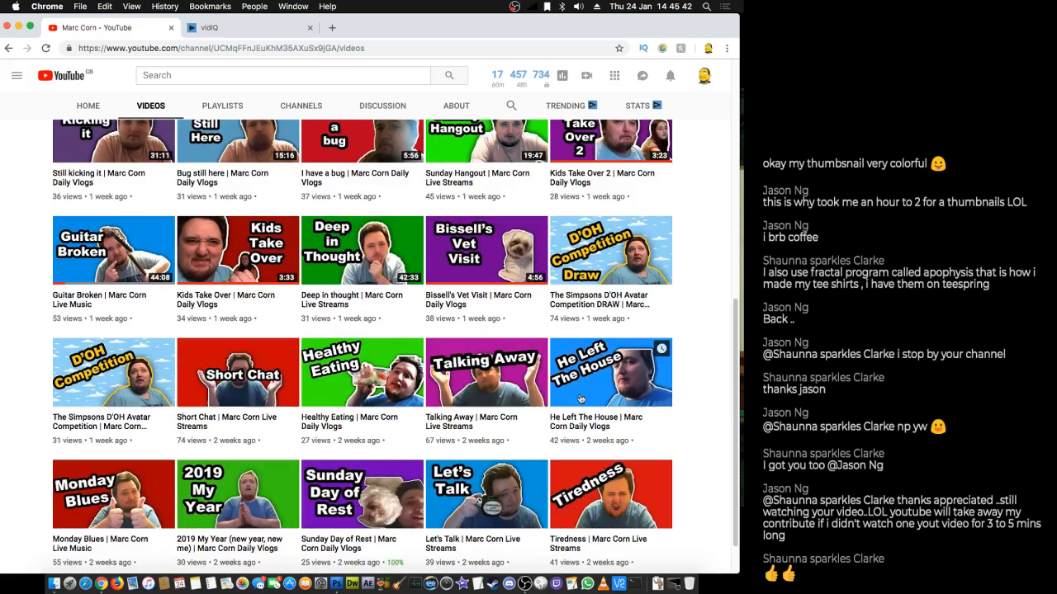
scroll(581, 399, "up", 5)
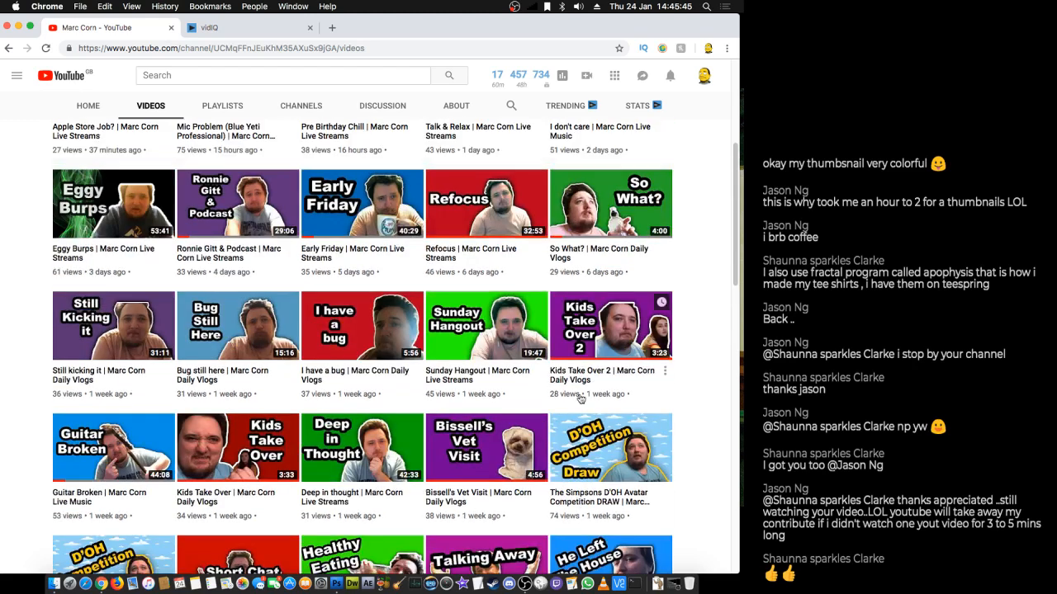
scroll(580, 399, "down", 10)
scroll(581, 399, "down", 8)
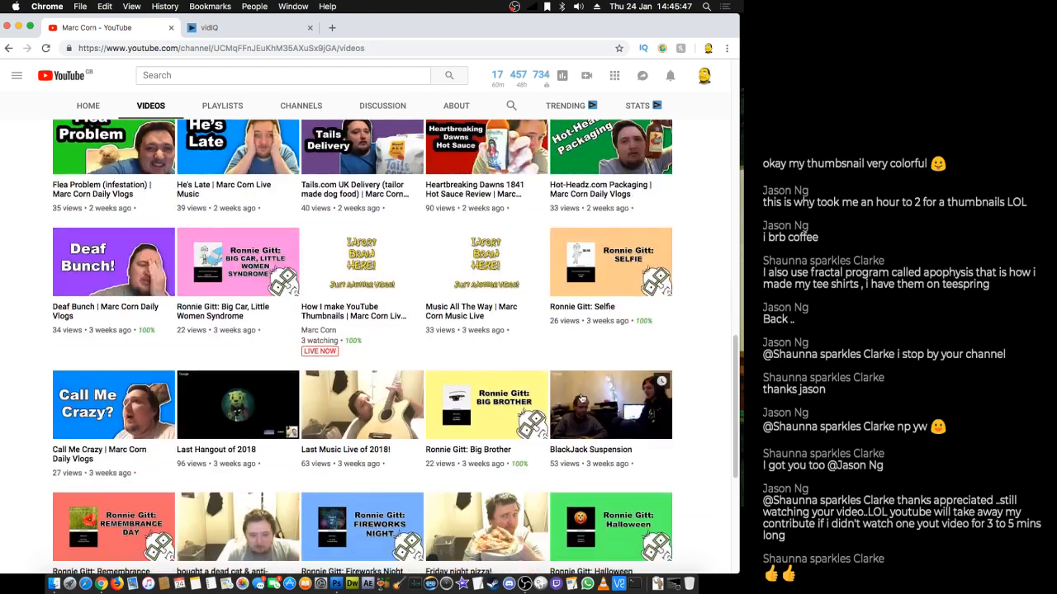
scroll(581, 400, "down", 1)
scroll(582, 400, "down", 3)
scroll(581, 399, "up", 20)
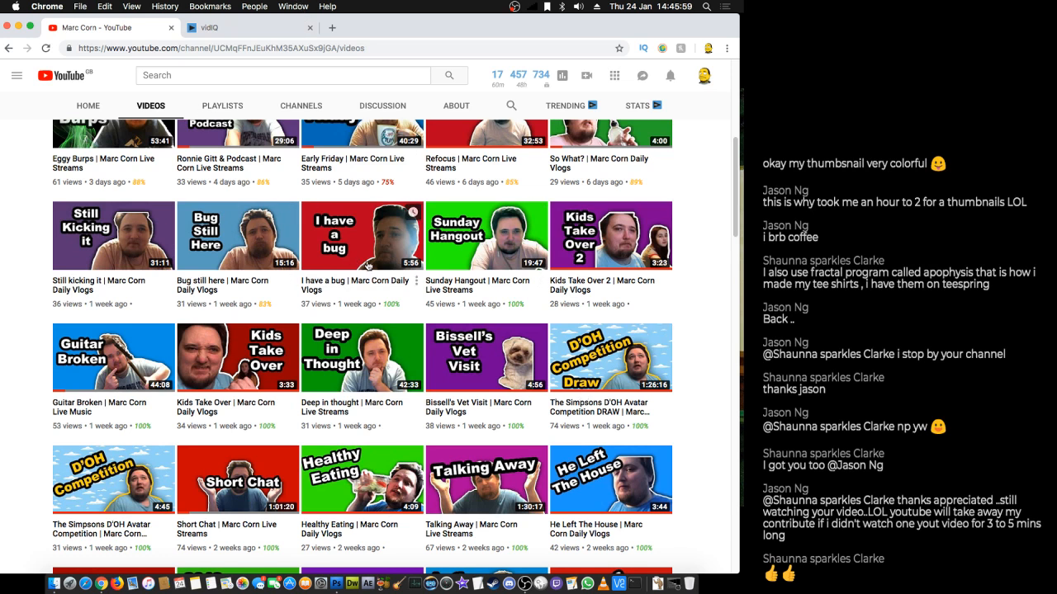
scroll(368, 265, "up", 5)
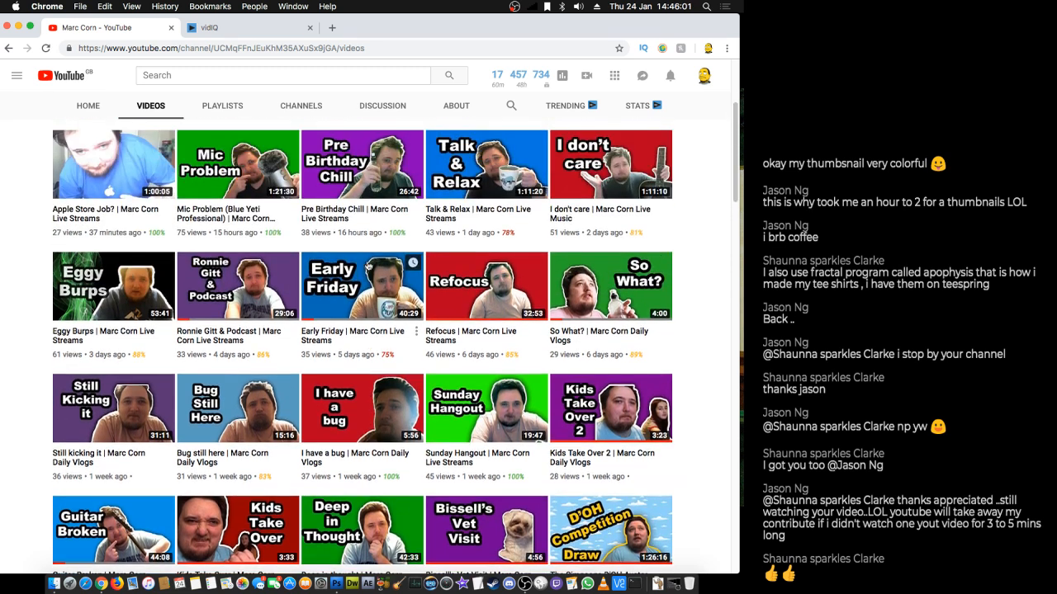
scroll(367, 264, "up", 2)
scroll(367, 264, "down", 2)
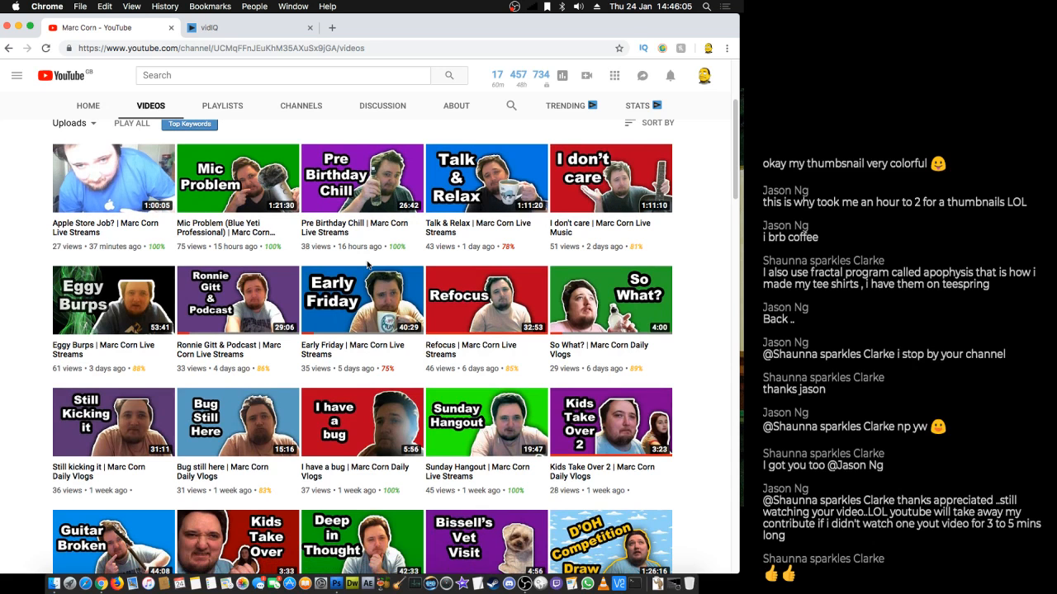
scroll(368, 264, "down", 1)
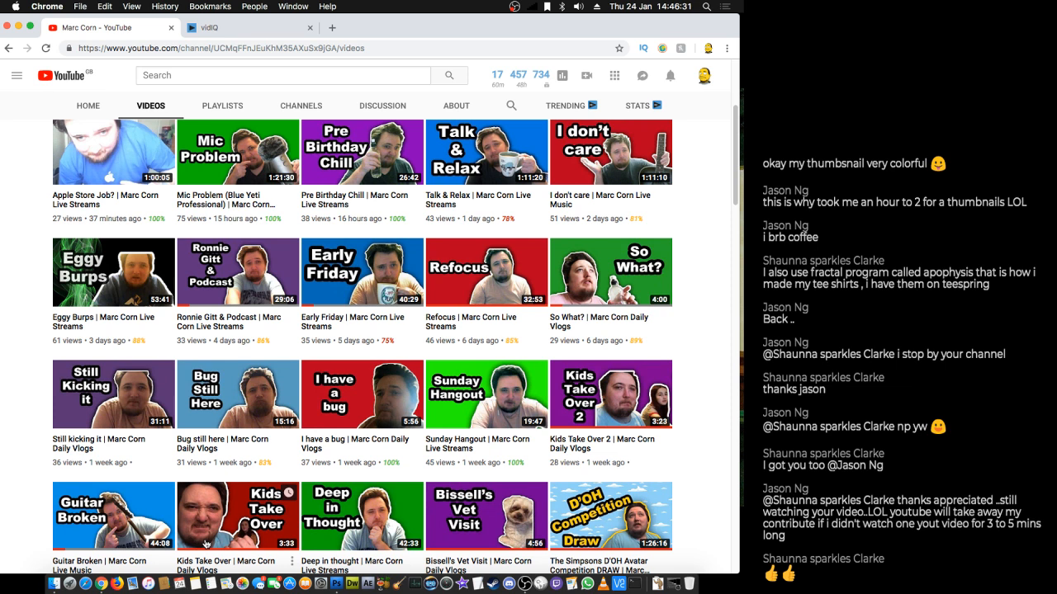
- Switch to OBS to bring up the live stream's controls
left_click(521, 583)
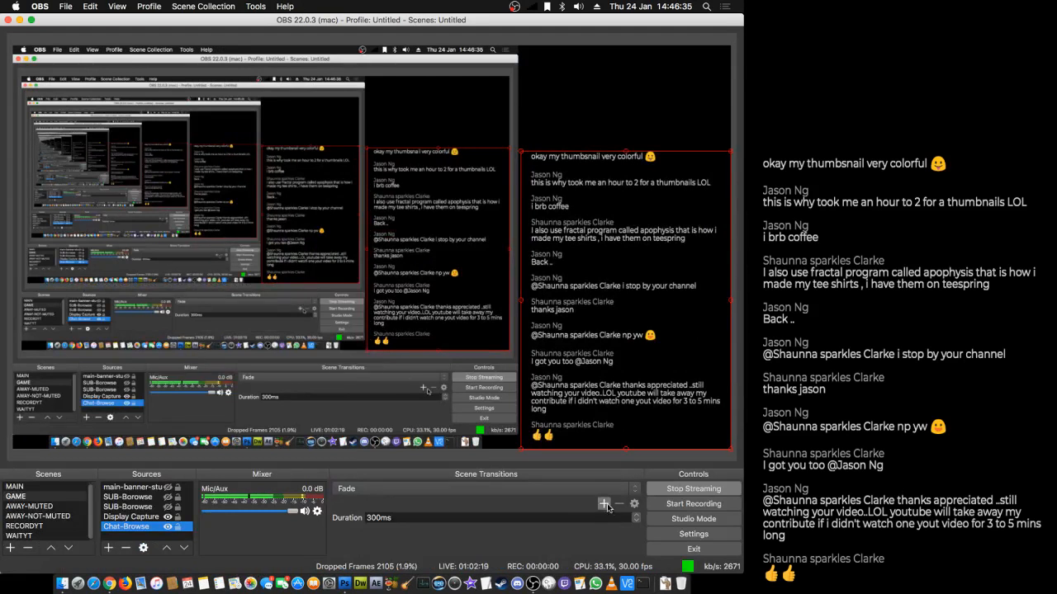